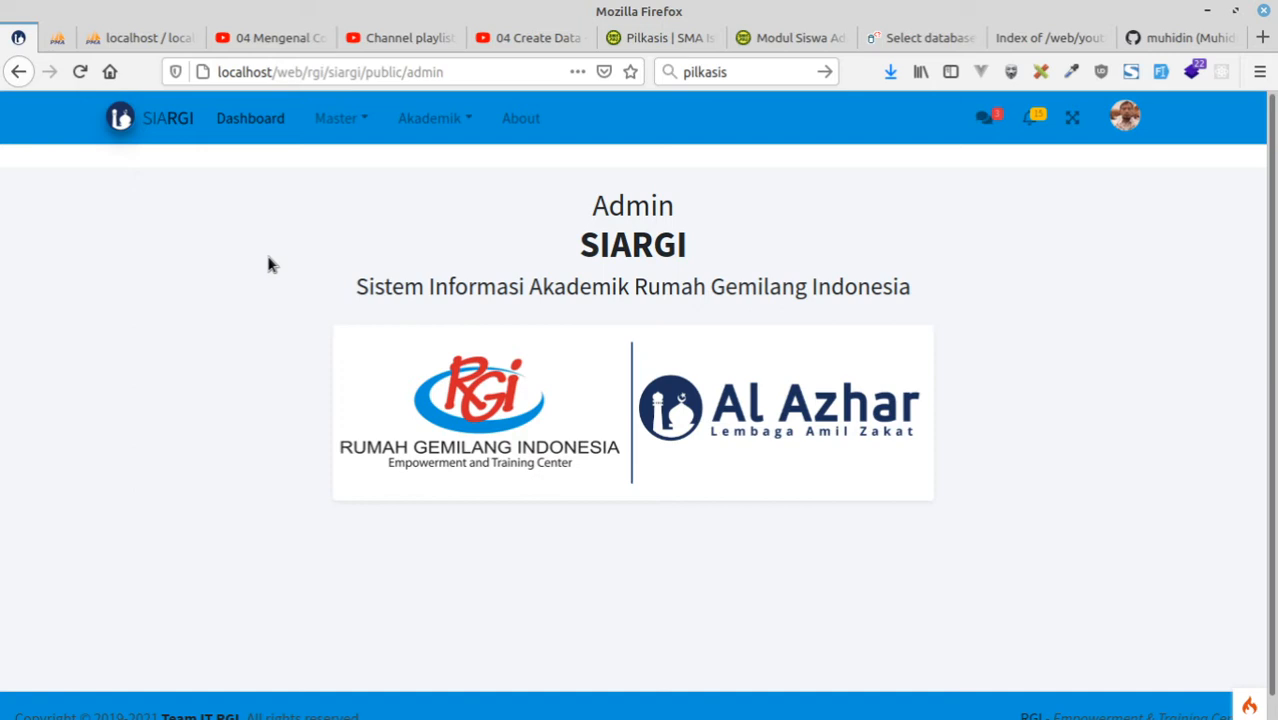
Open the SIARGI branch location data page and view the pilkasis database's table diagram in phpMyAdmin.
click(352, 118)
click(348, 160)
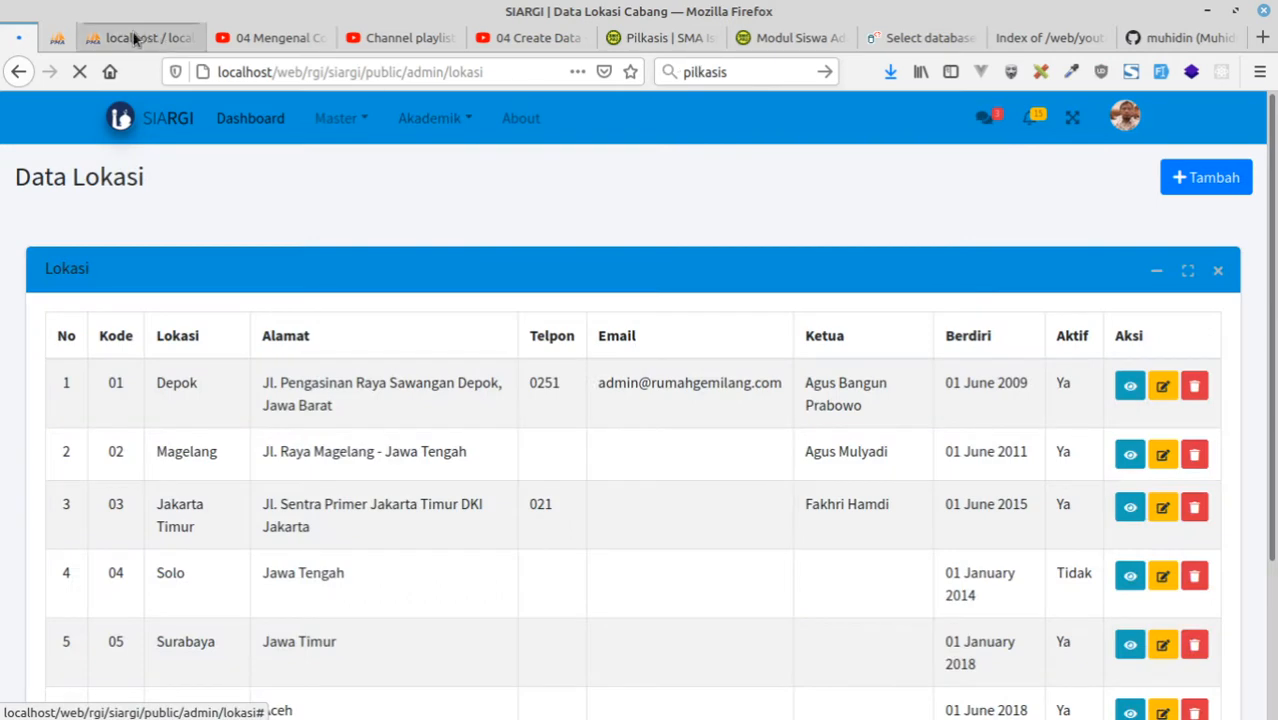
click(113, 38)
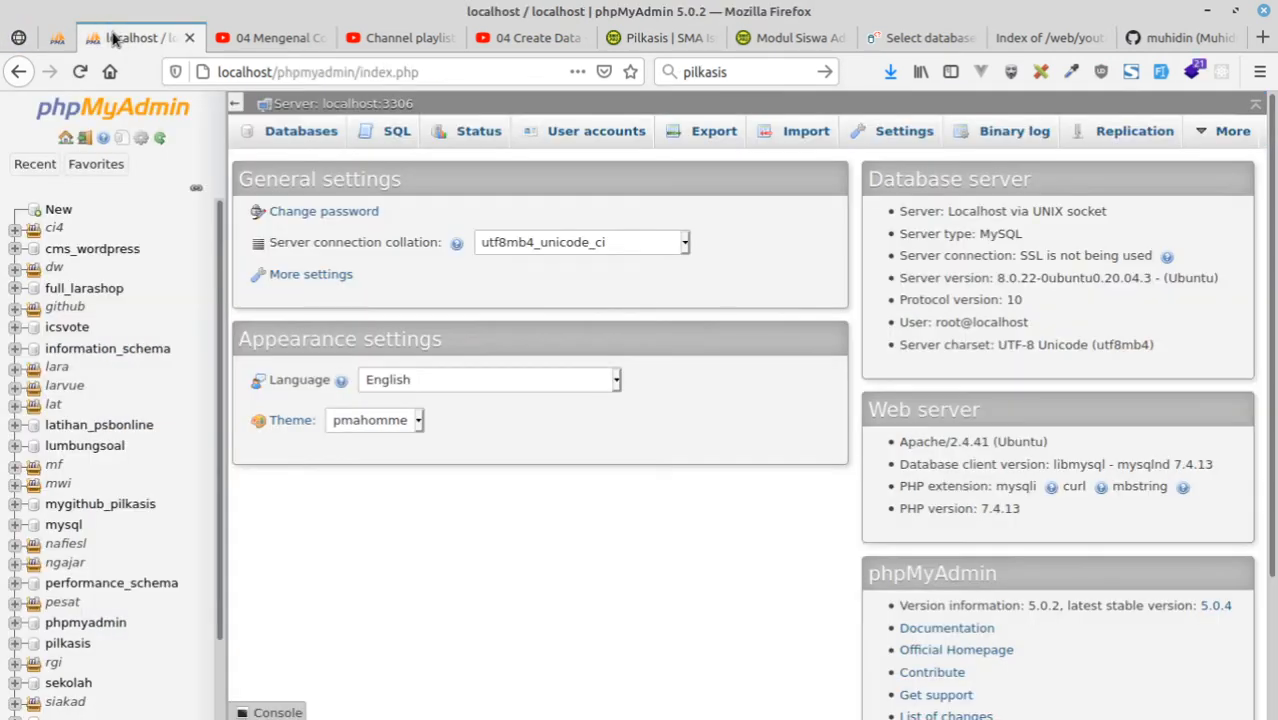
click(57, 40)
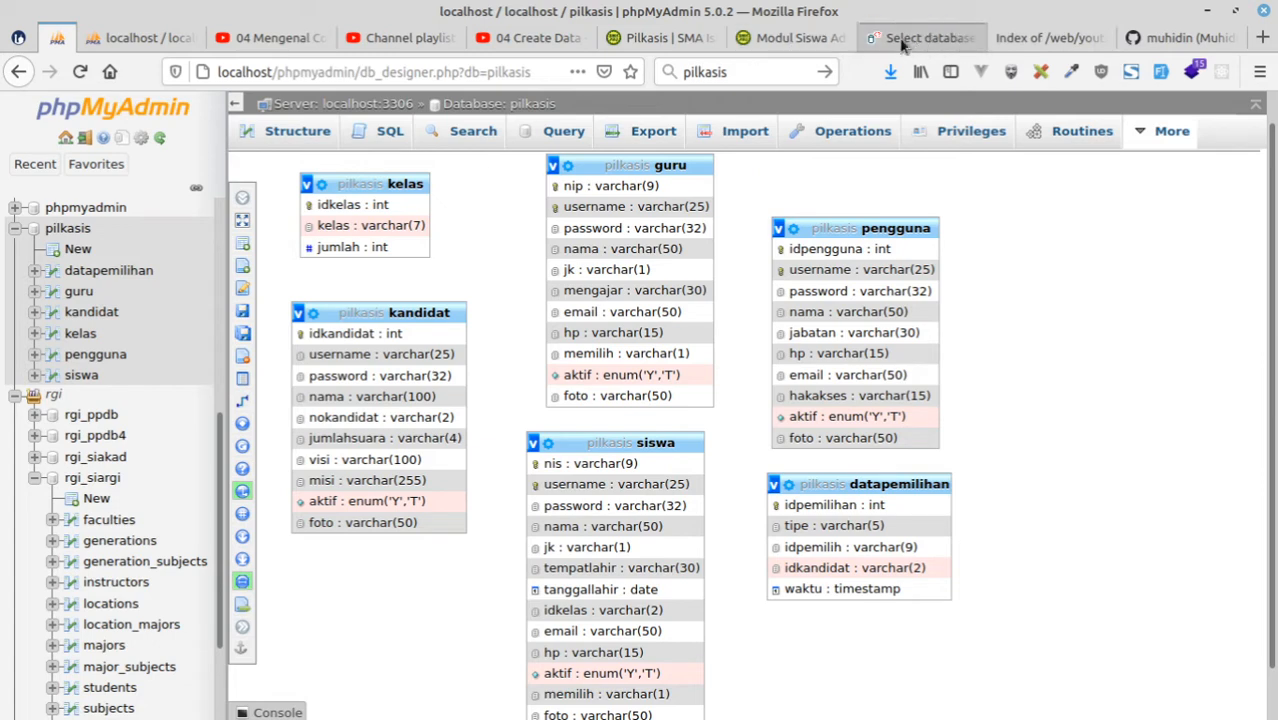
Open the ci4manual folder from the localhost youtube index in a new tab and load its public site.
click(1068, 38)
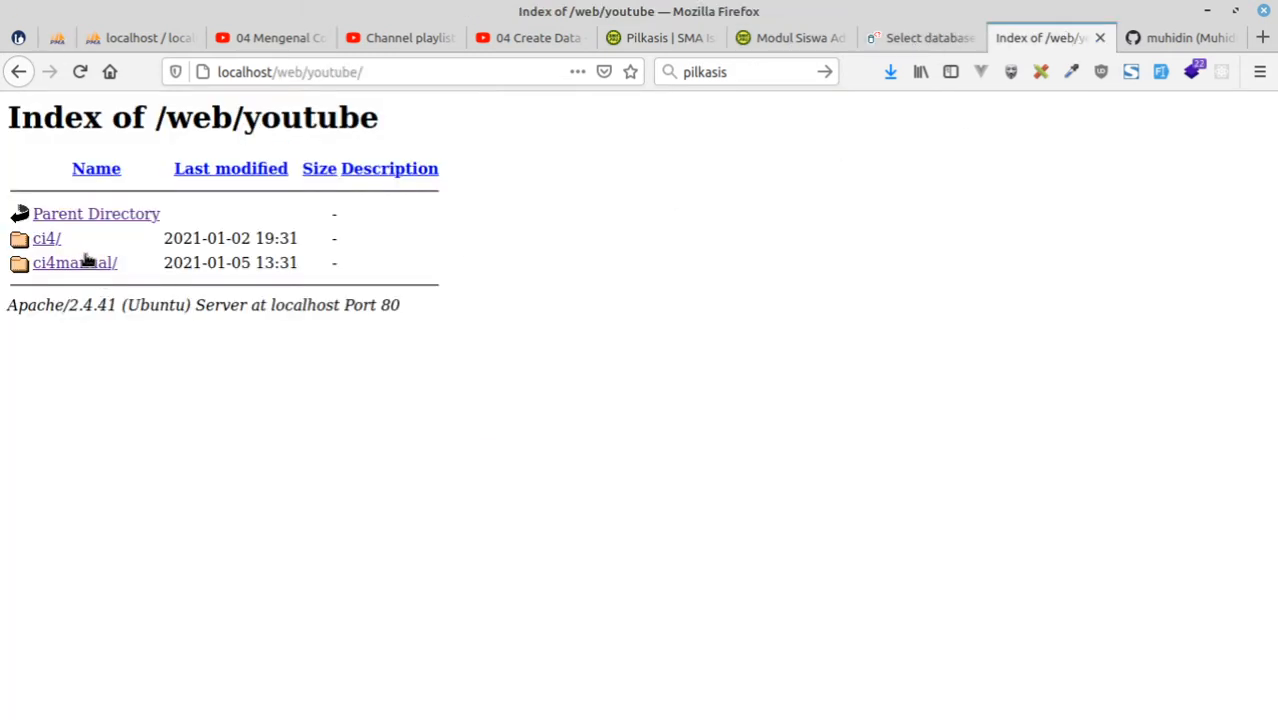
right_click(85, 258)
click(92, 271)
click(1061, 37)
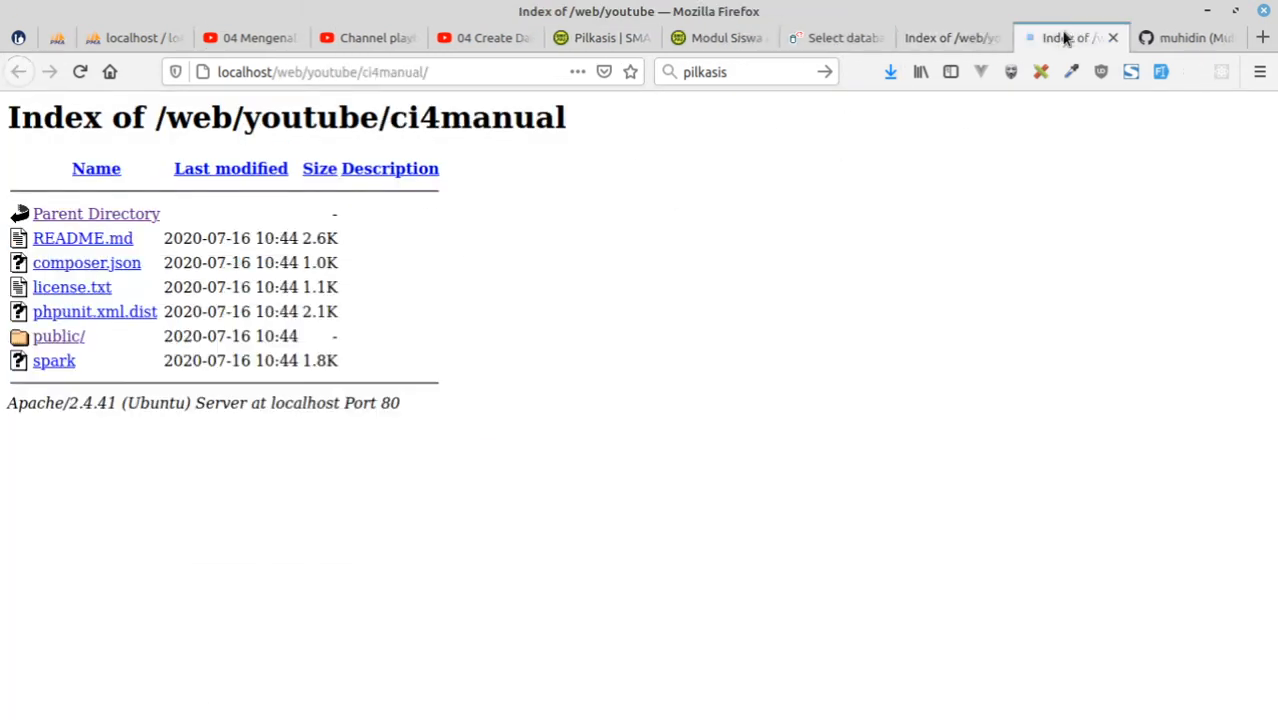
click(66, 340)
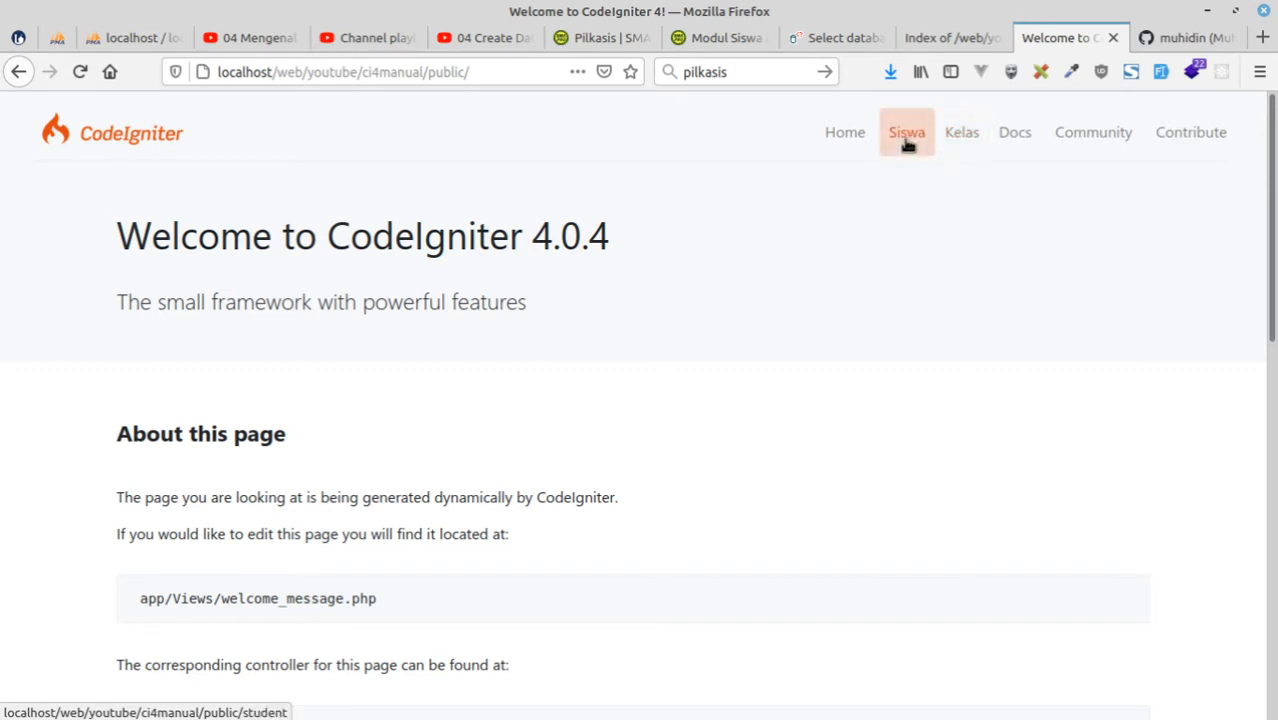
Check Routes.php of the ci4manual project in Visual Studio Code and return to the CodeIgniter page in Firefox.
mouse_move(725, 712)
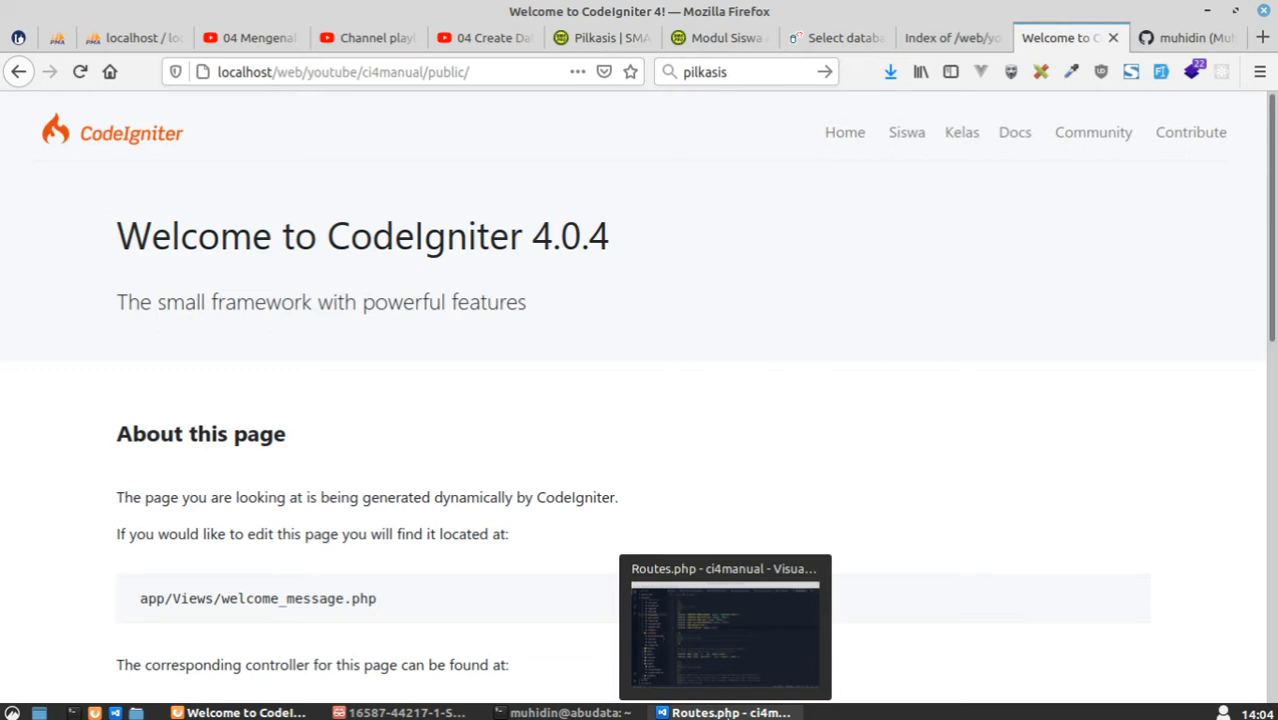
click(725, 712)
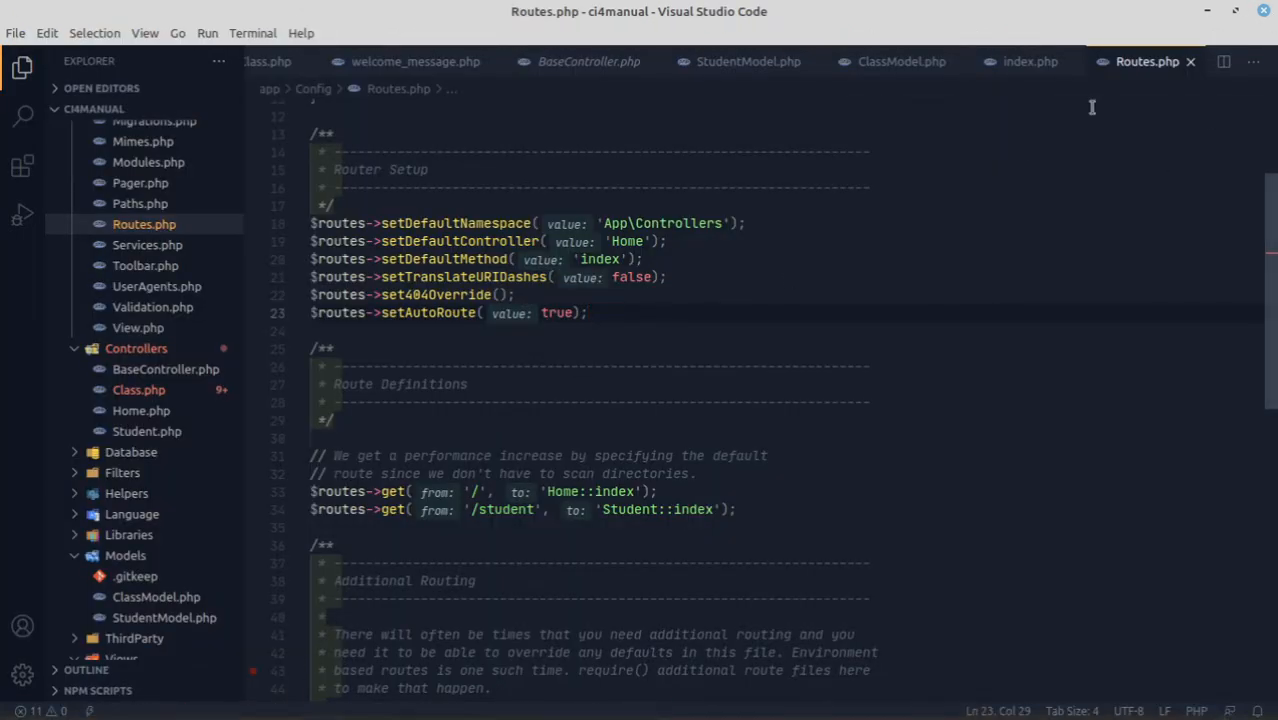
click(240, 712)
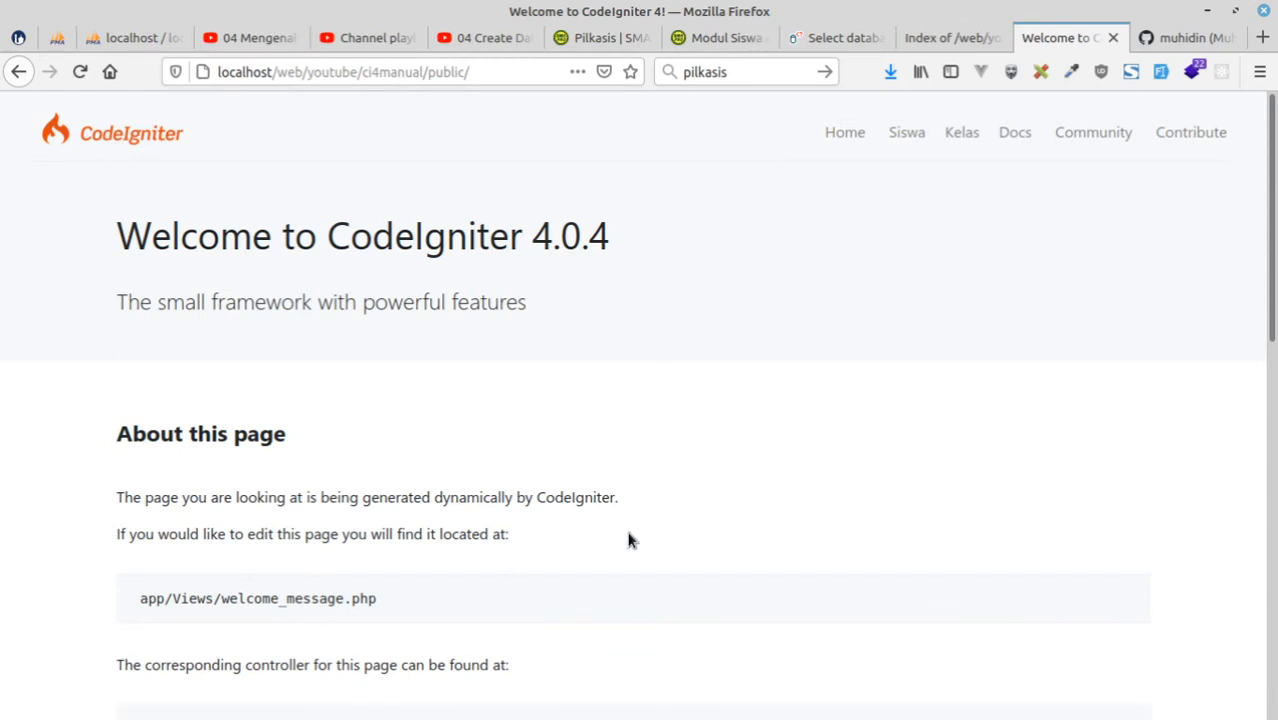
Switch to the empty Visual Studio Code window and open the ci4manual project folder from the youtube folder.
key(alt+Tab)
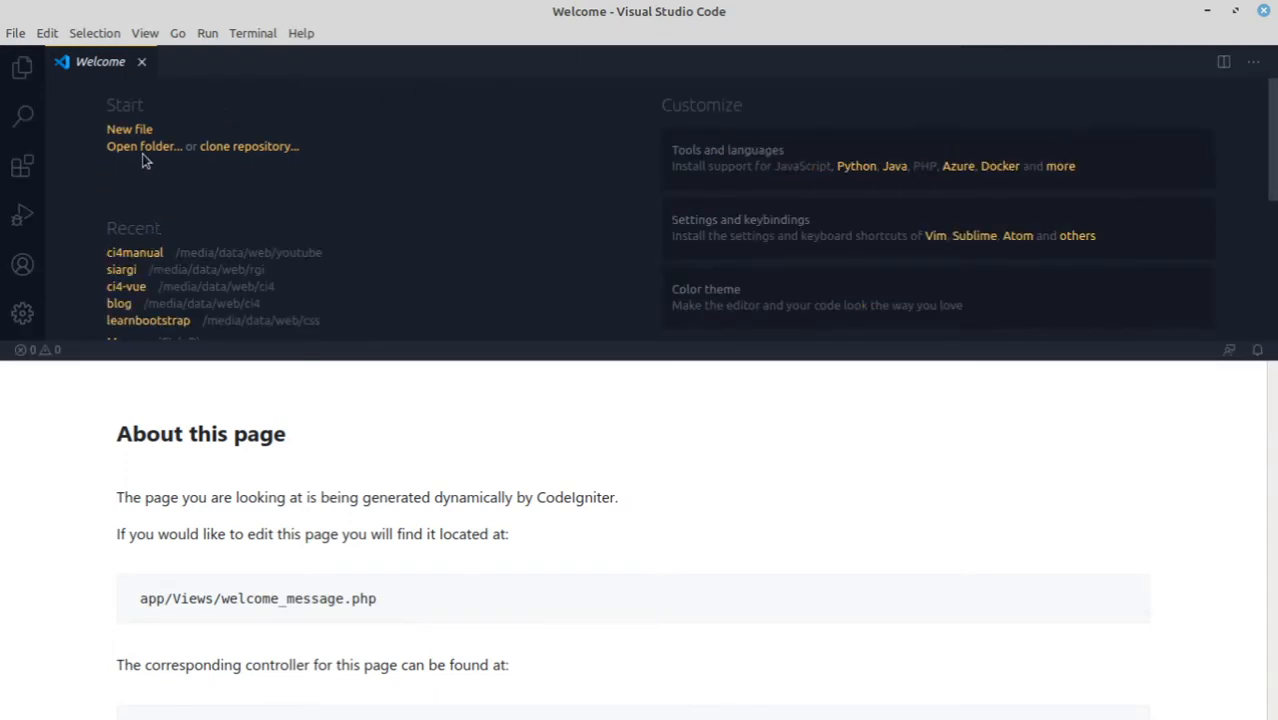
click(145, 147)
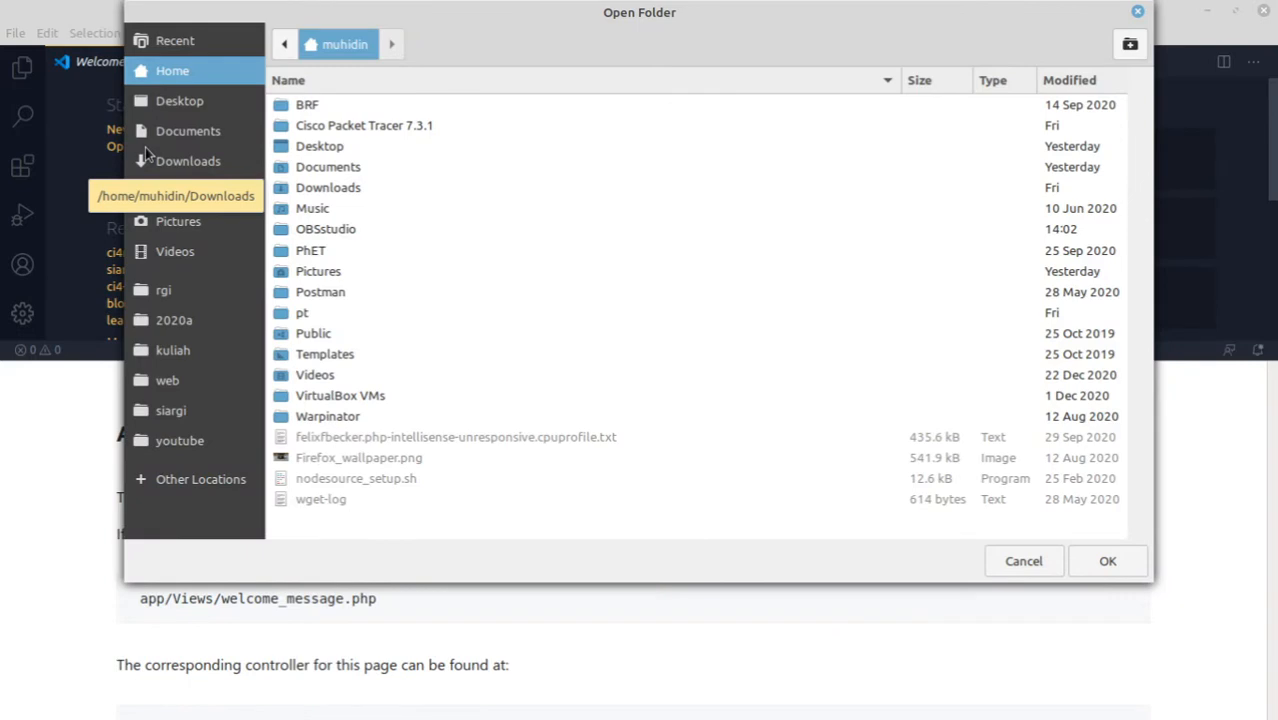
click(187, 444)
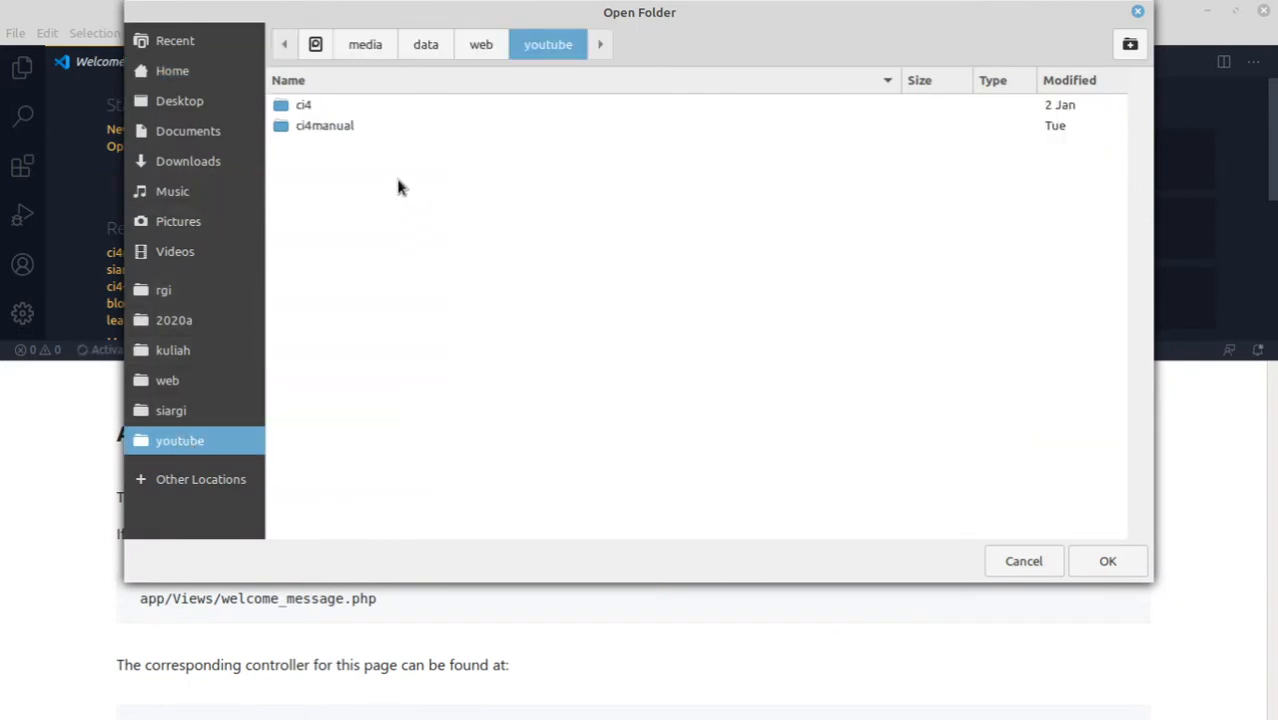
double_click(322, 127)
click(1106, 560)
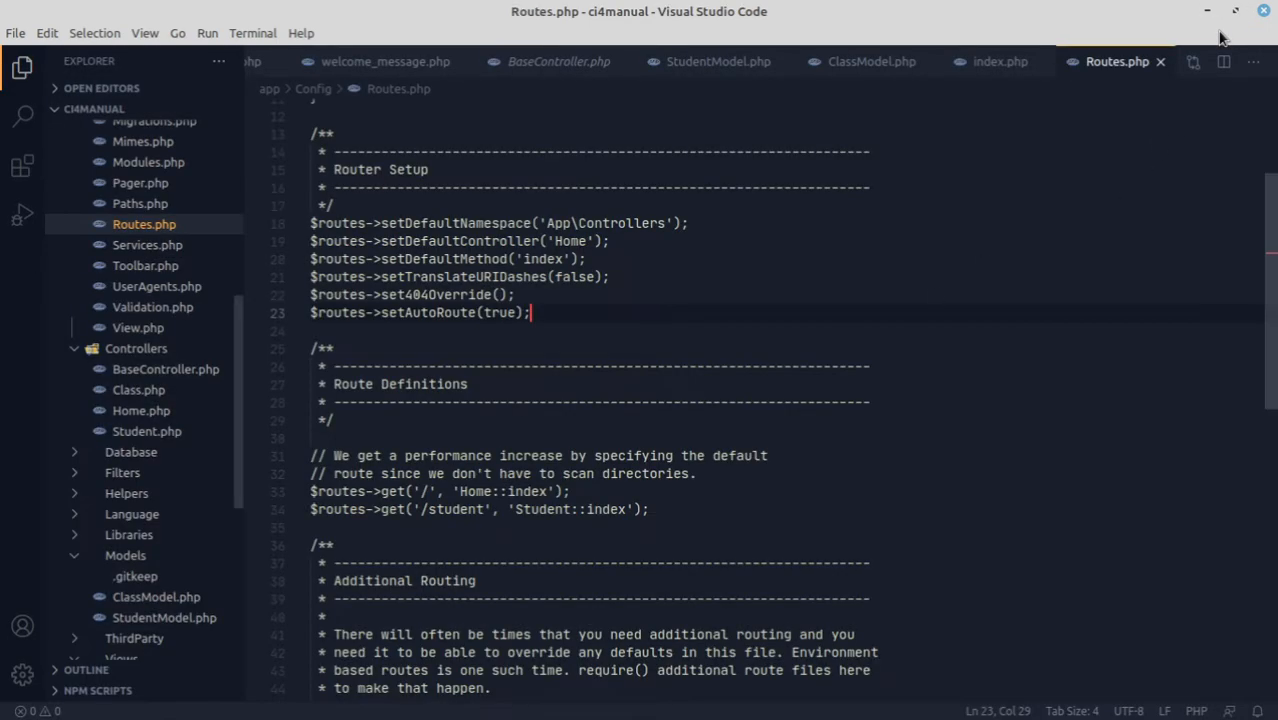
Close Routes.php, bring up welcome_message.php, and minimise the editor window.
click(1159, 62)
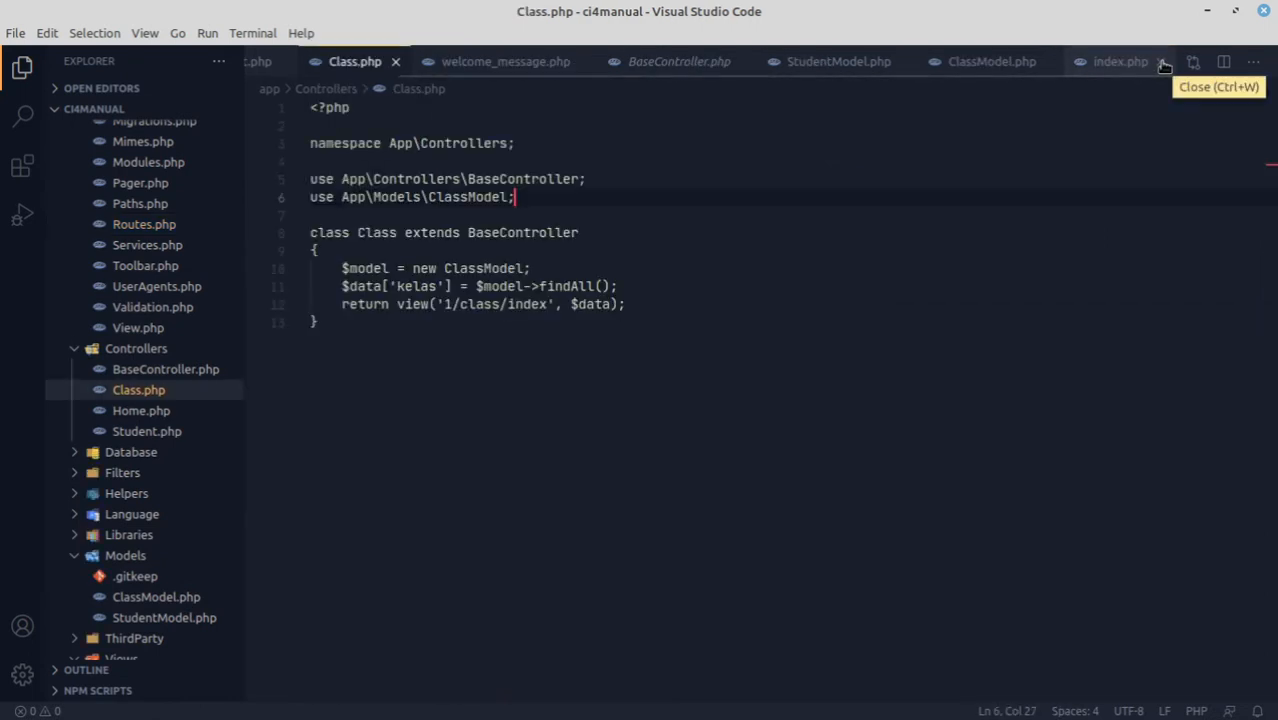
click(506, 62)
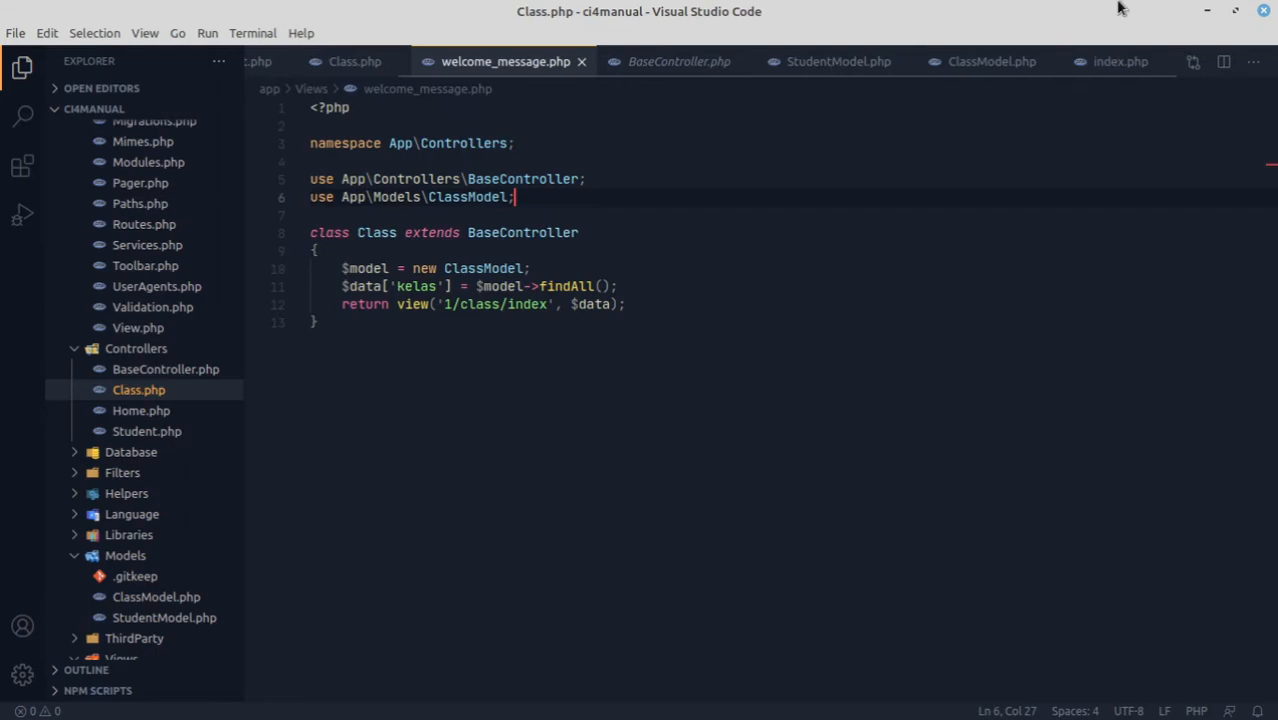
click(1206, 11)
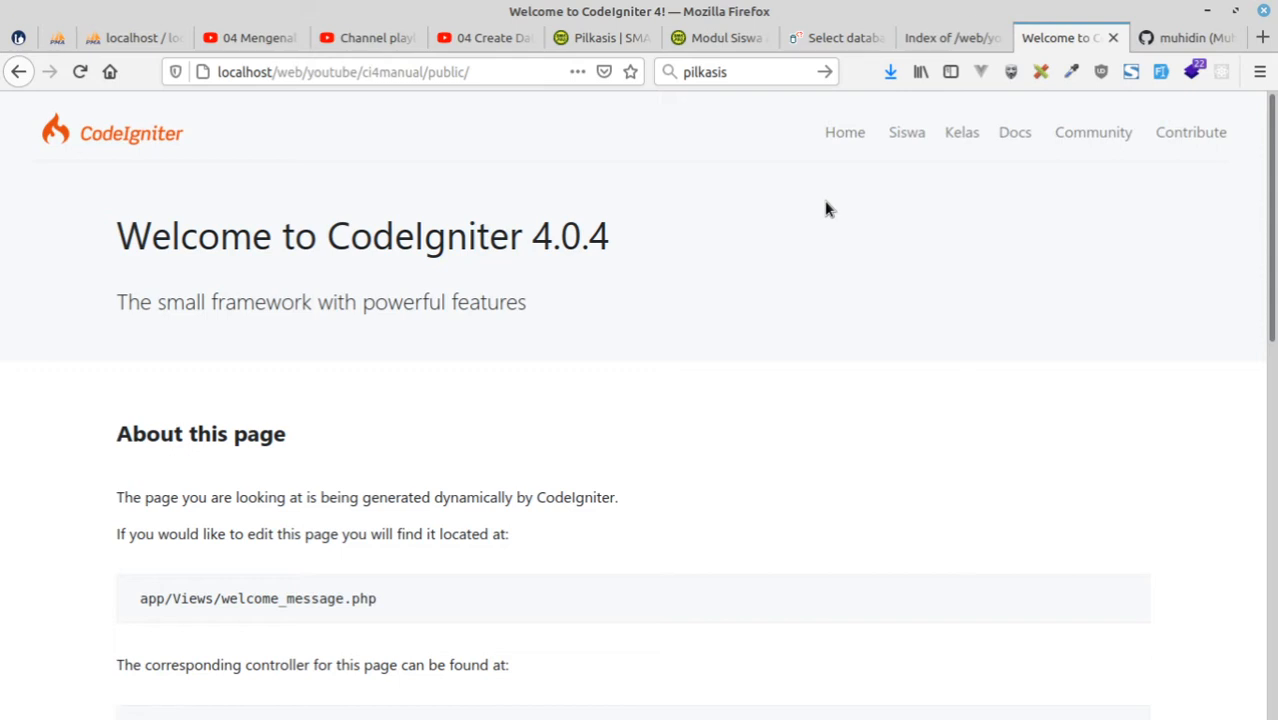
Go to the phpMyAdmin server page, log out, and log back in as root.
key(ctrl+Page_Up)
key(ctrl+Page_Up)
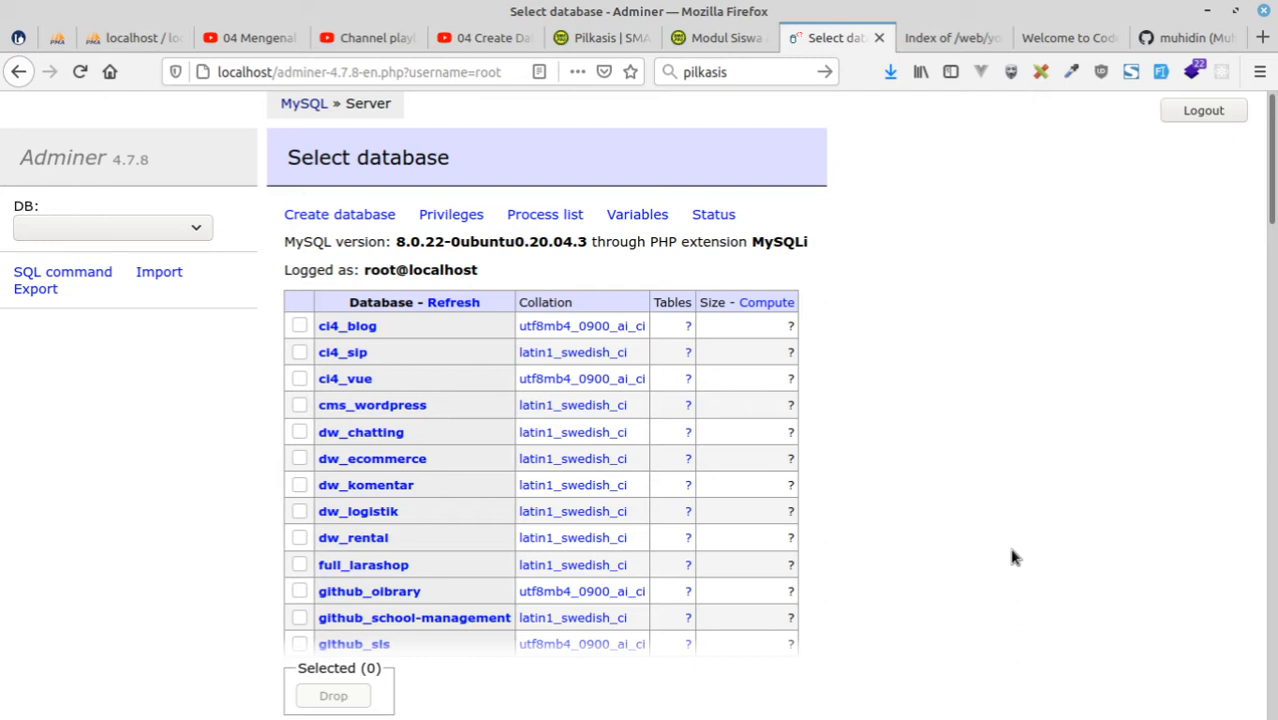
click(119, 31)
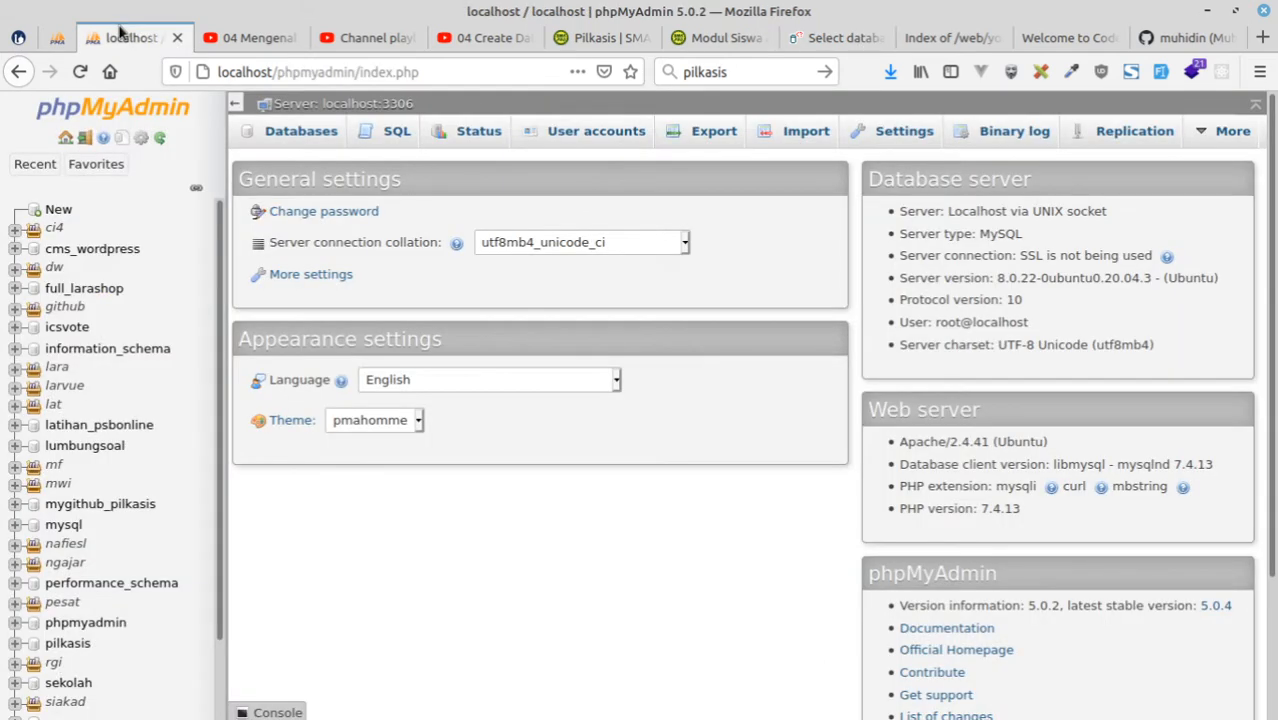
click(89, 139)
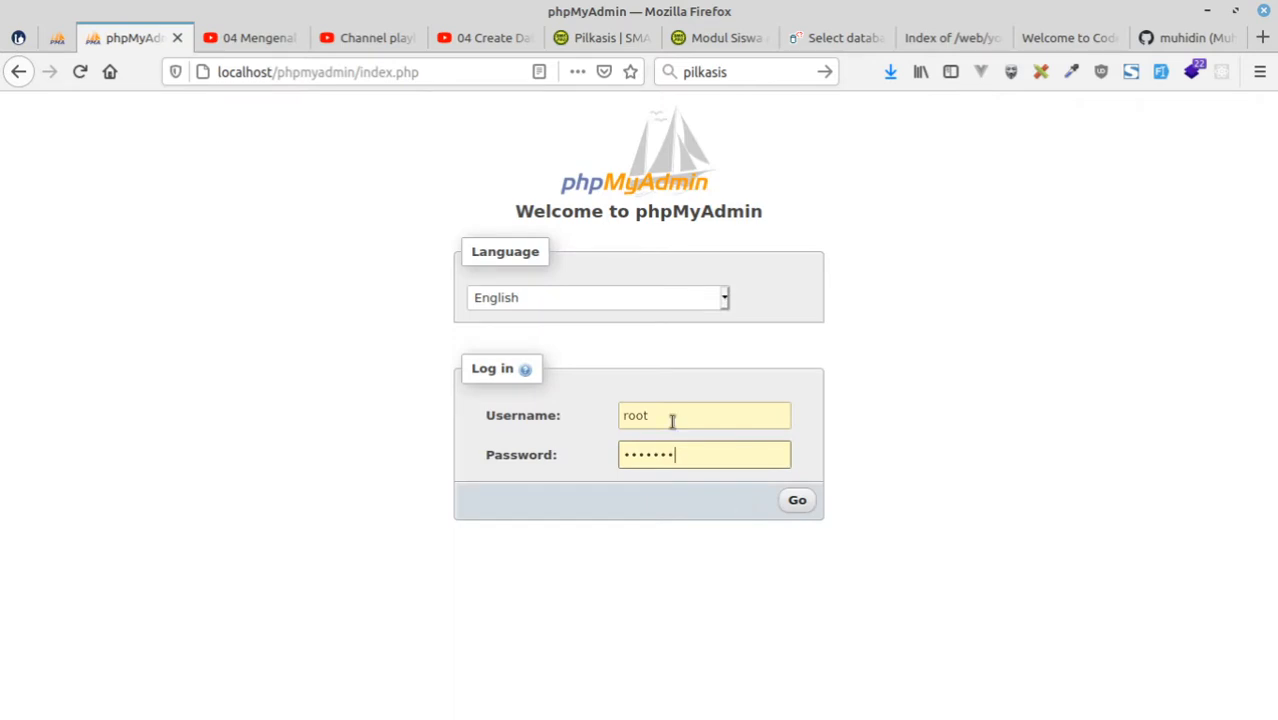
click(793, 500)
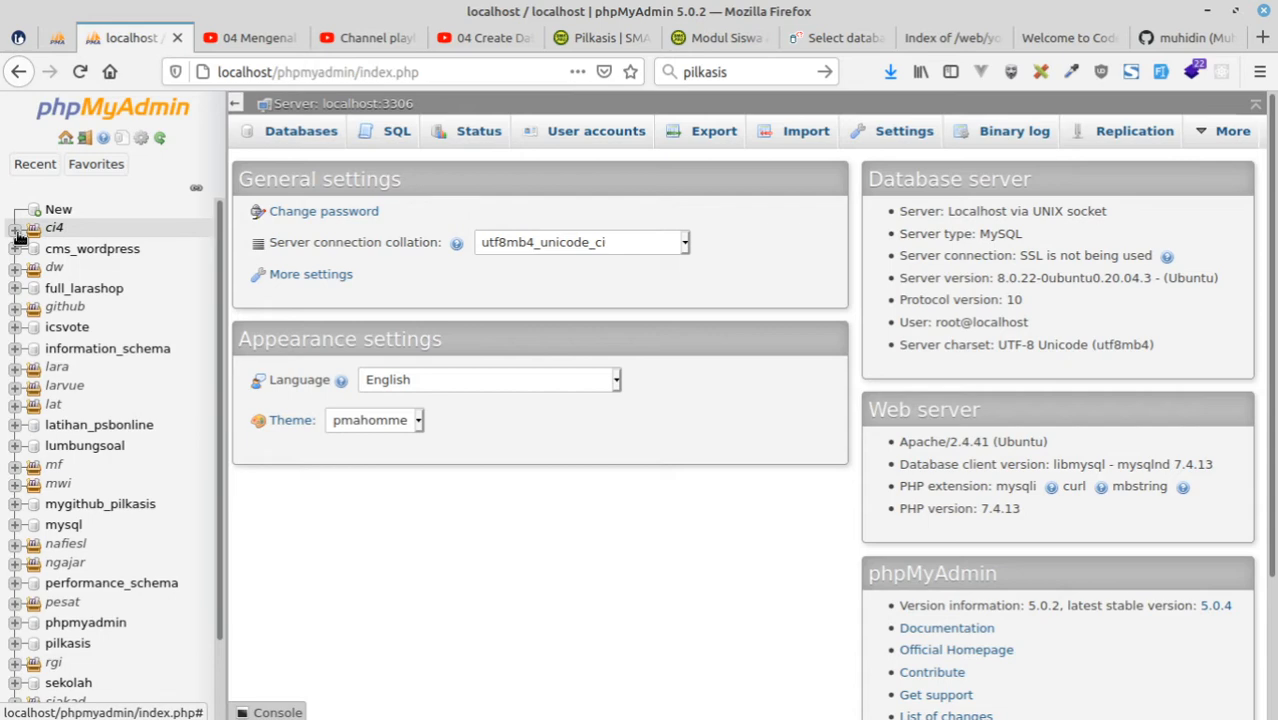
Open the empty youtube_ci4manual database and drop it.
scroll(85, 650, down, 2)
click(85, 698)
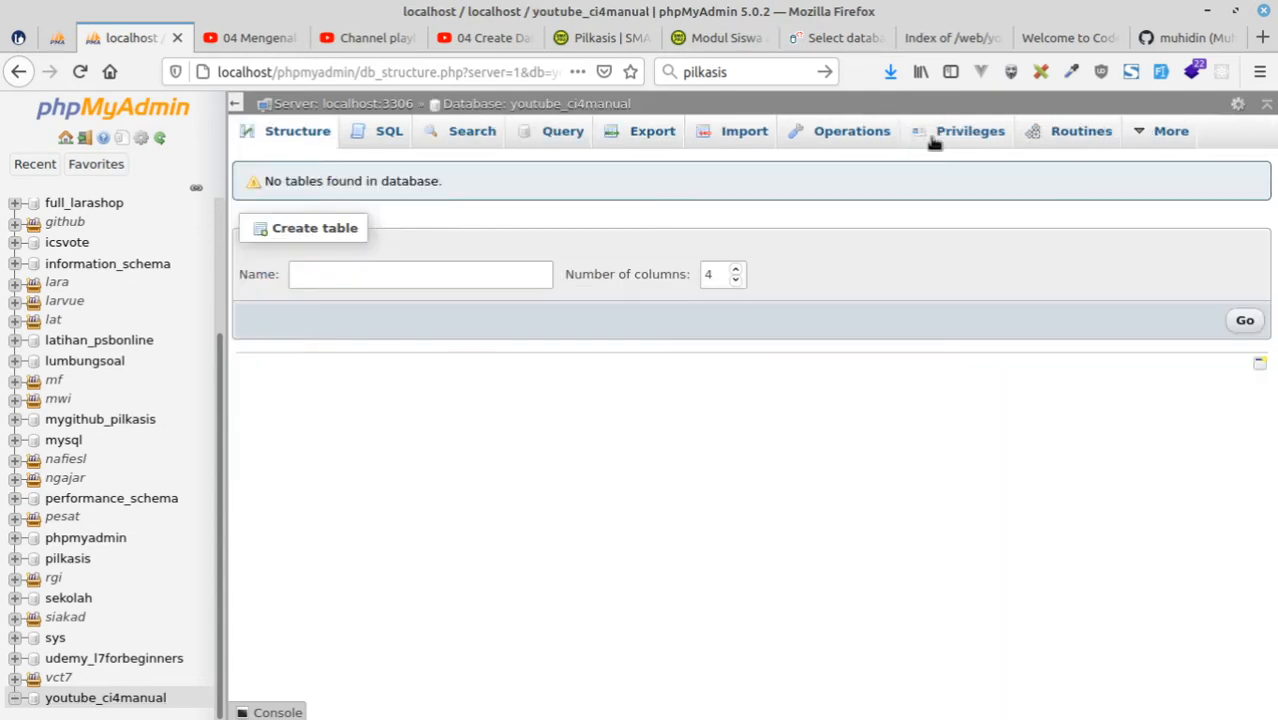
click(851, 131)
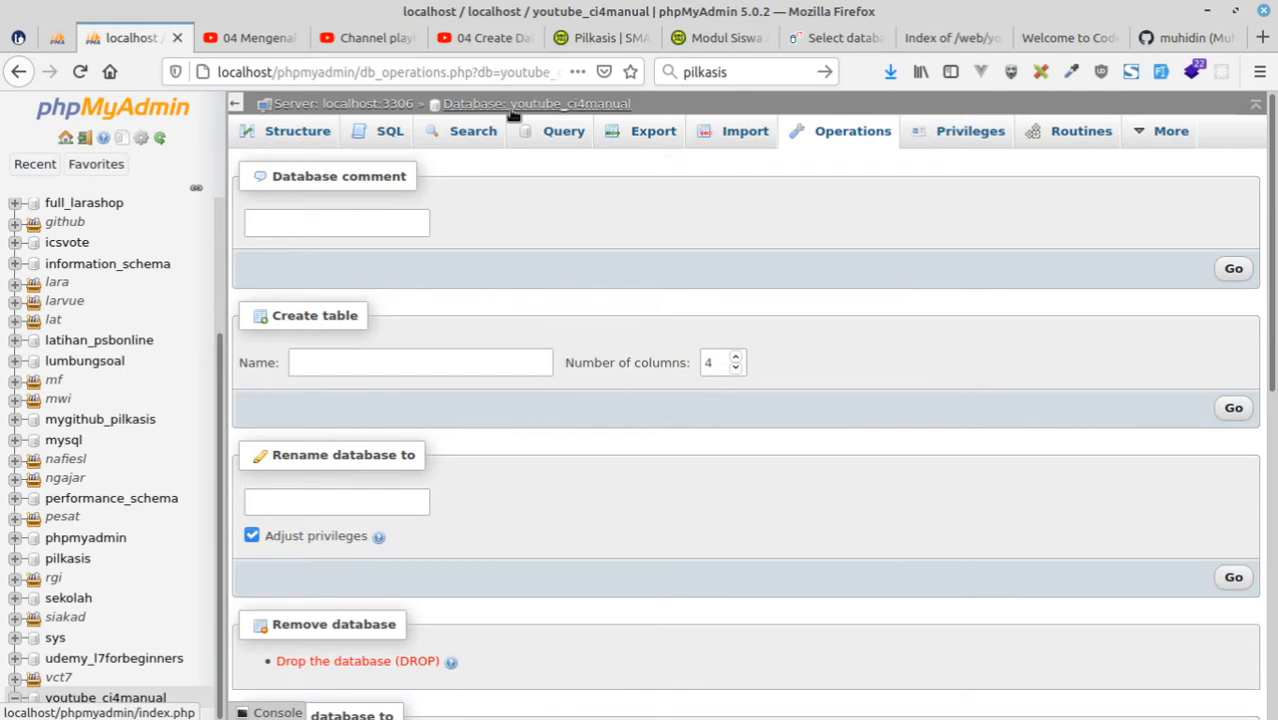
click(383, 662)
click(659, 469)
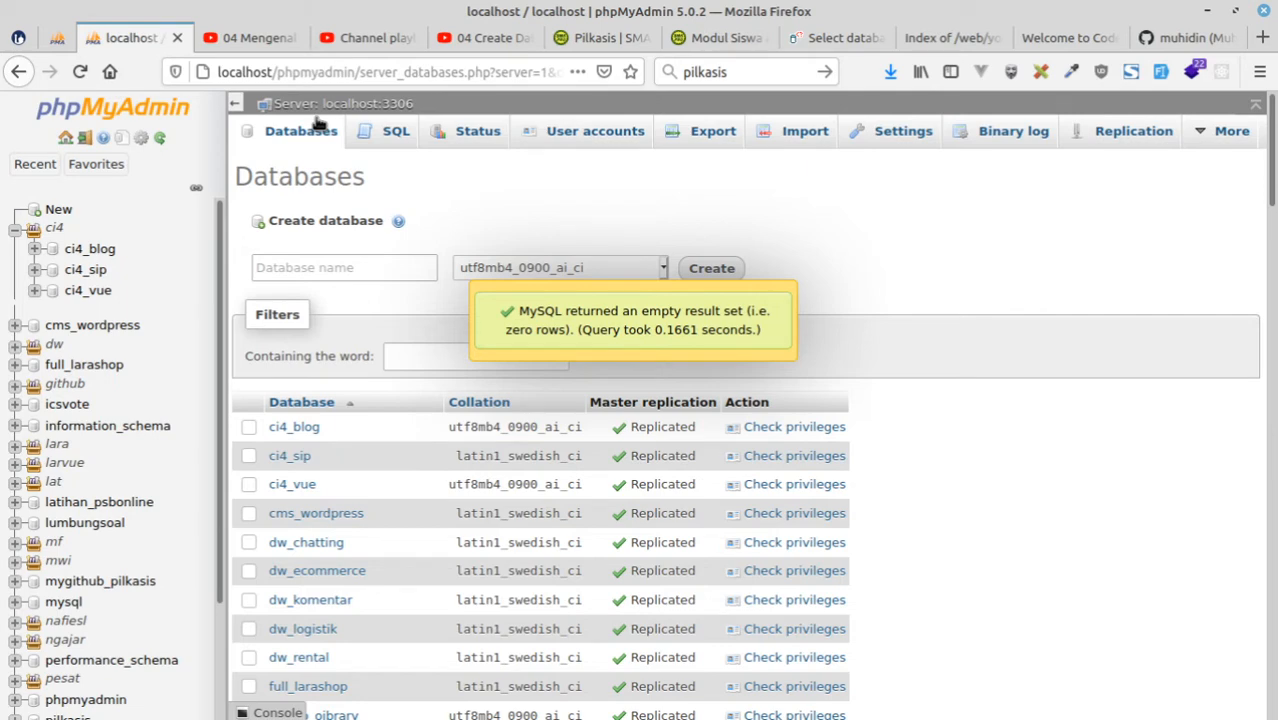
Go to the server's database list and enter youtube_ci as the start of the new database's name.
click(66, 139)
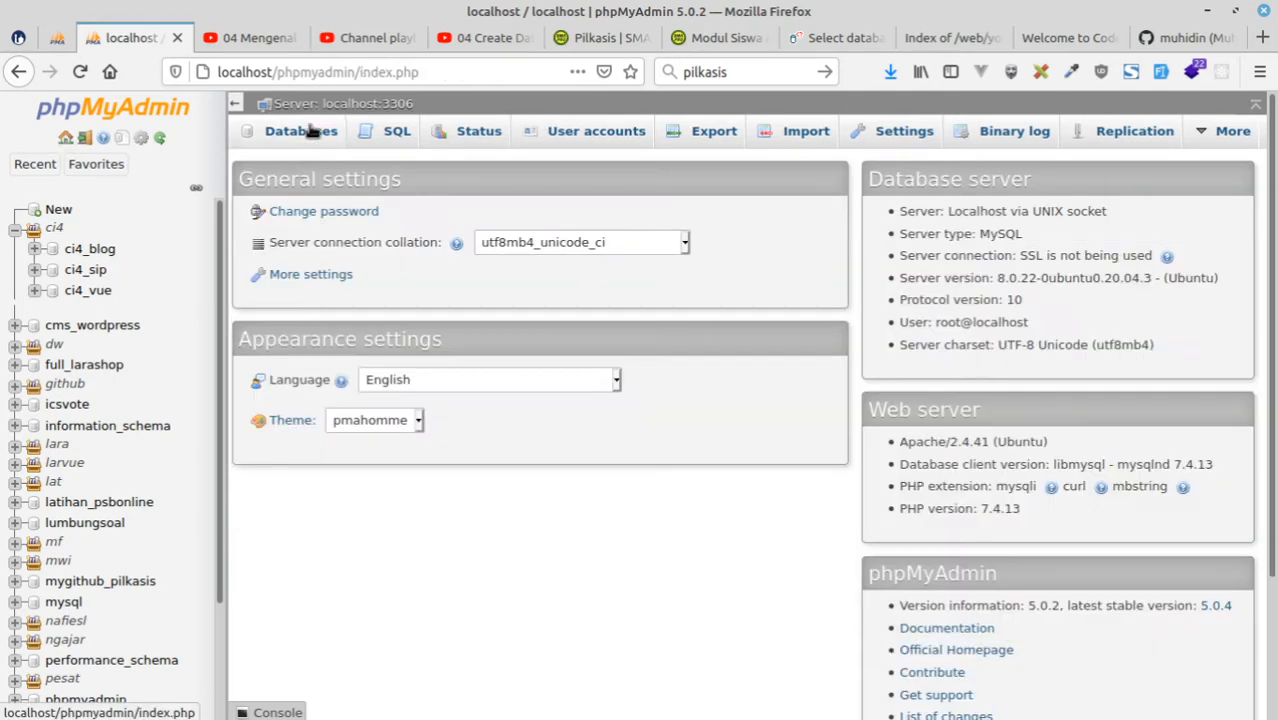
click(311, 133)
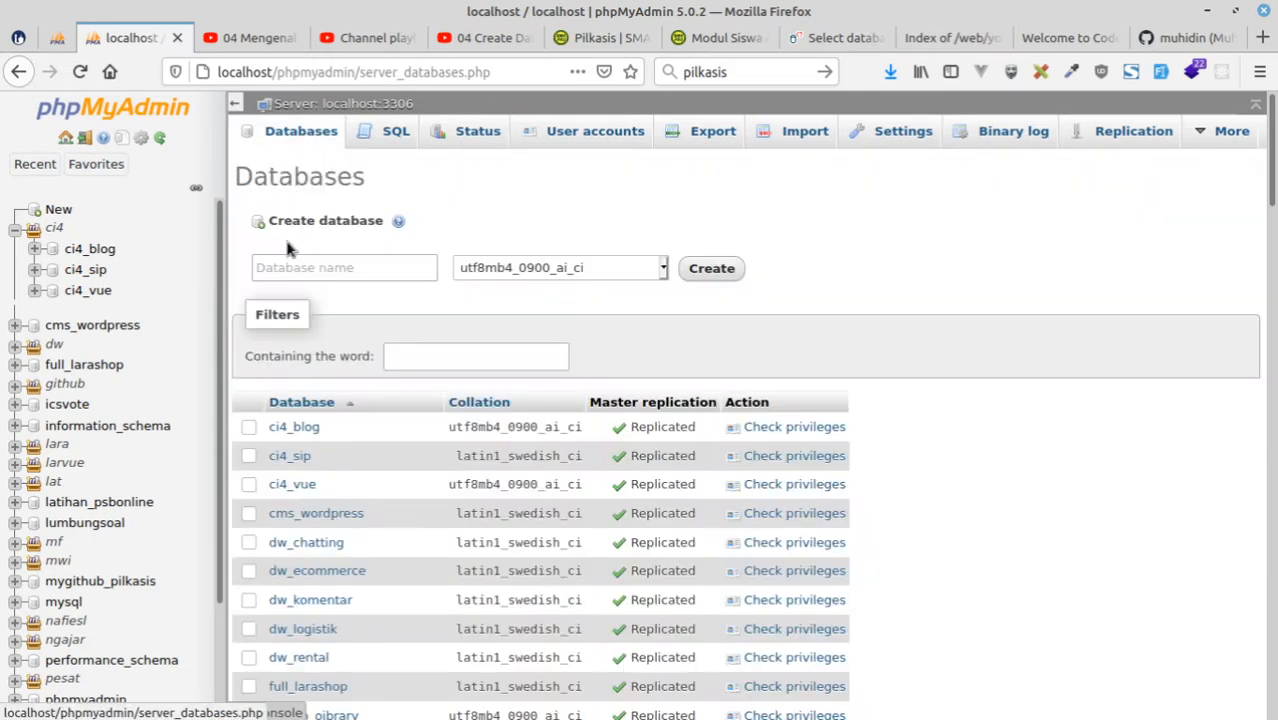
click(294, 268)
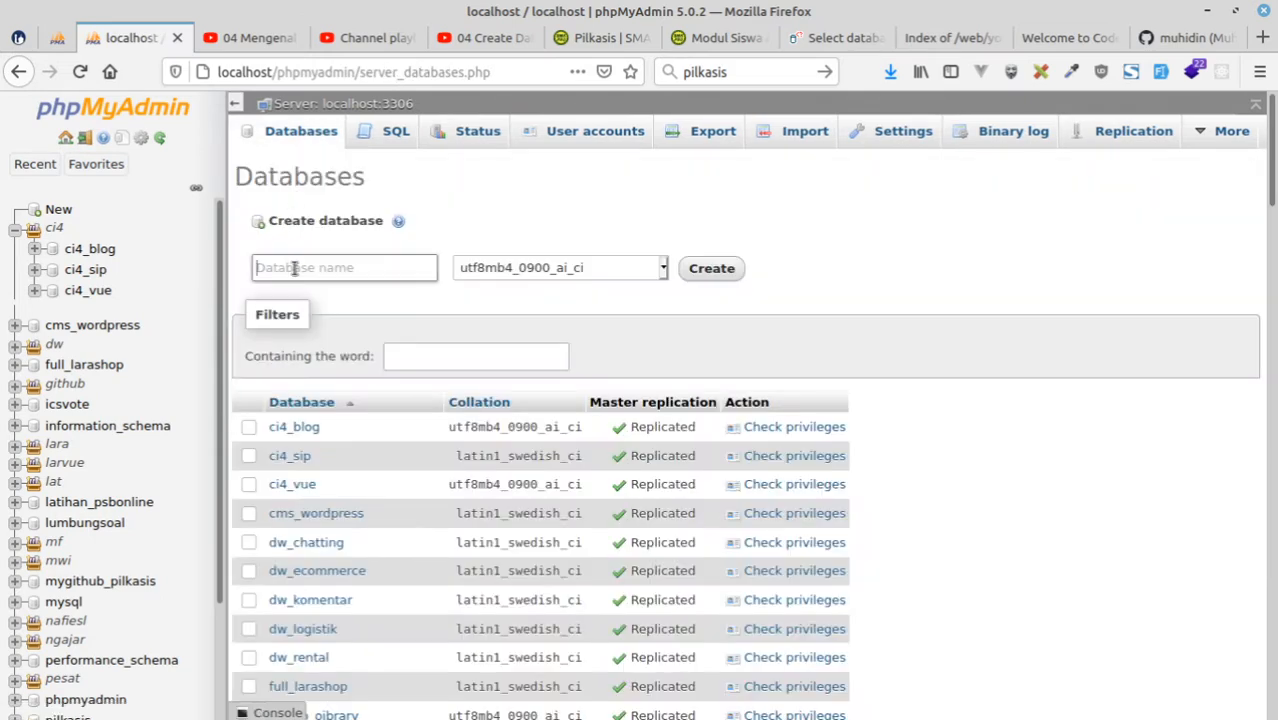
text(youtu)
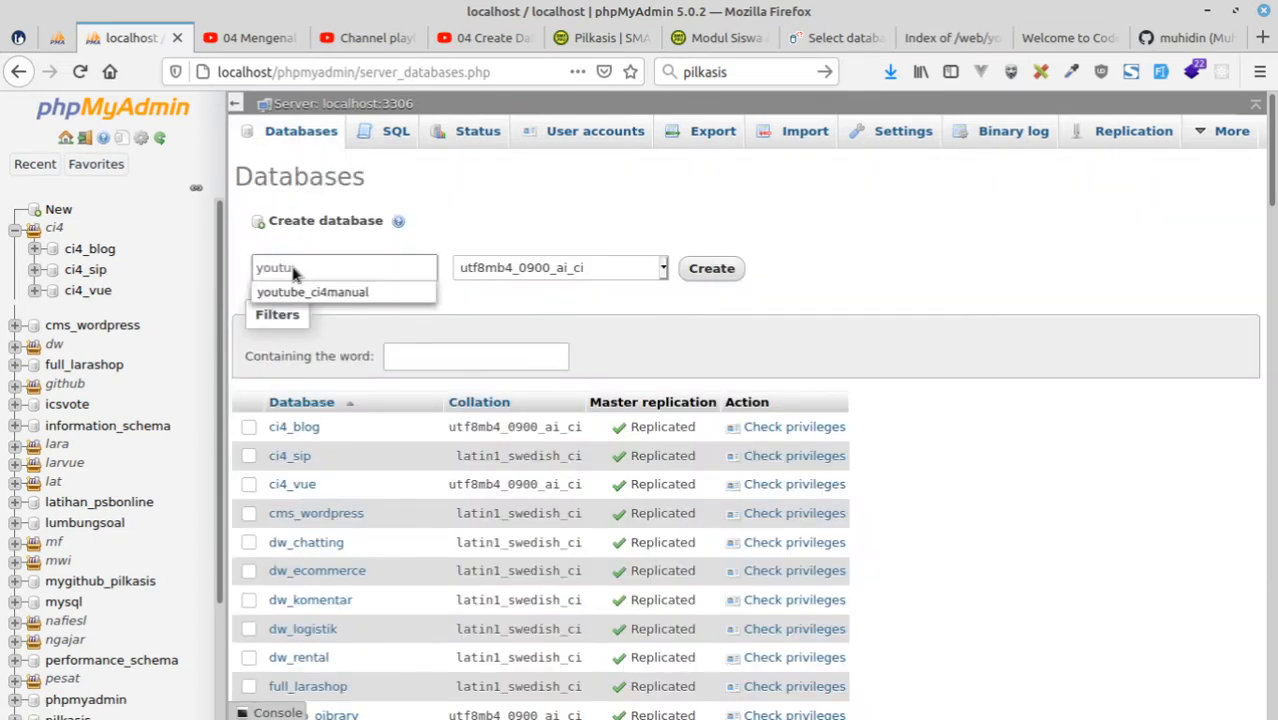
text(be)
text(_ci)
click(1037, 357)
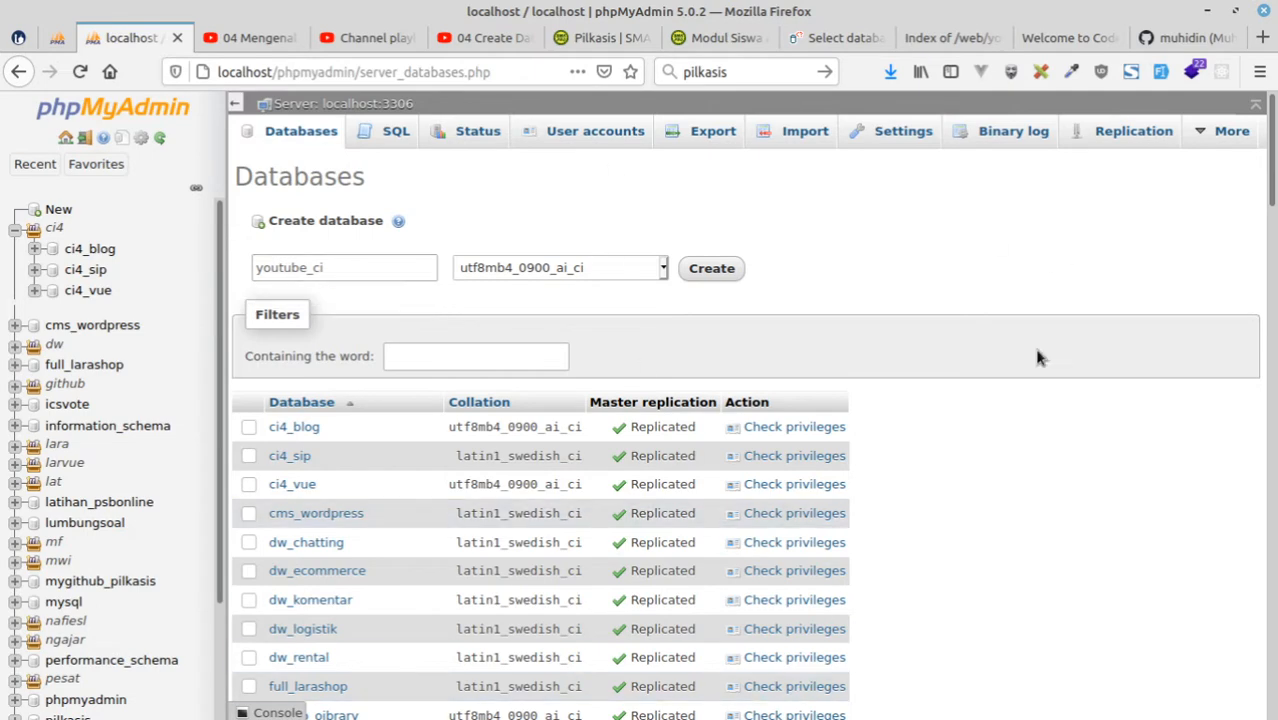
Check the ci4manual project folder inside the youtube folder in the file manager and return to phpMyAdmin.
mouse_move(850, 717)
mouse_move(300, 716)
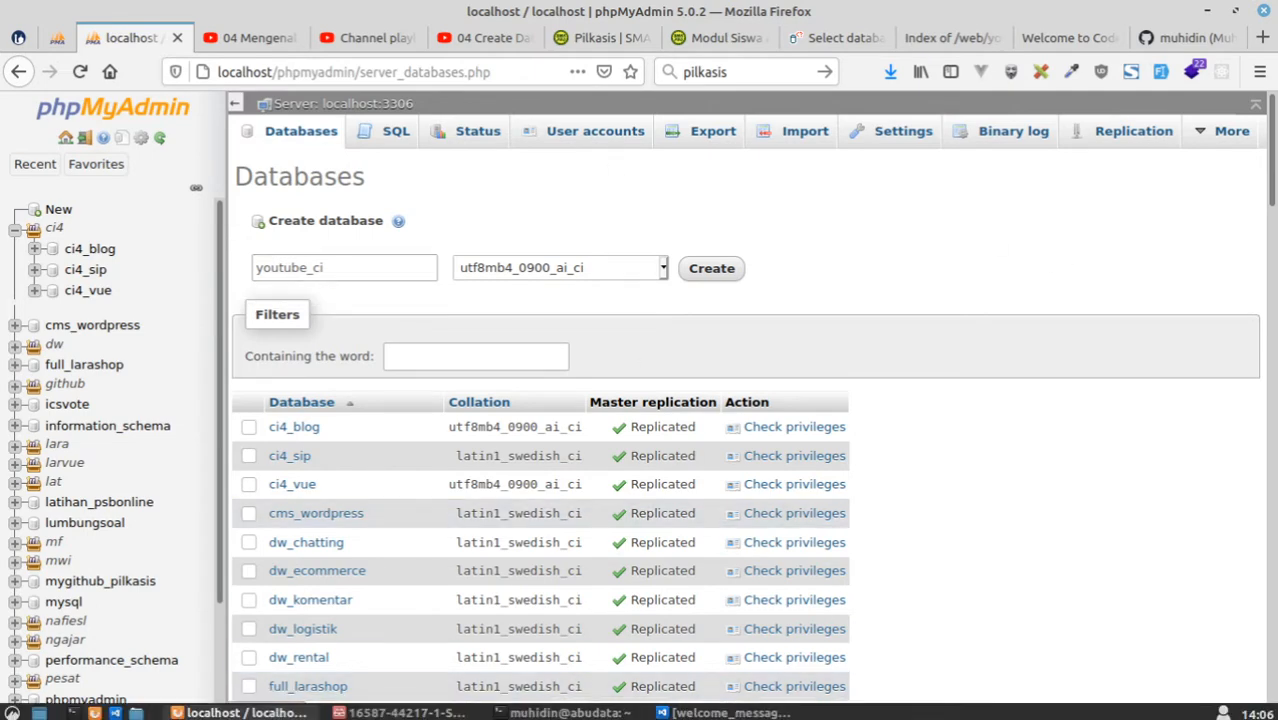
click(136, 712)
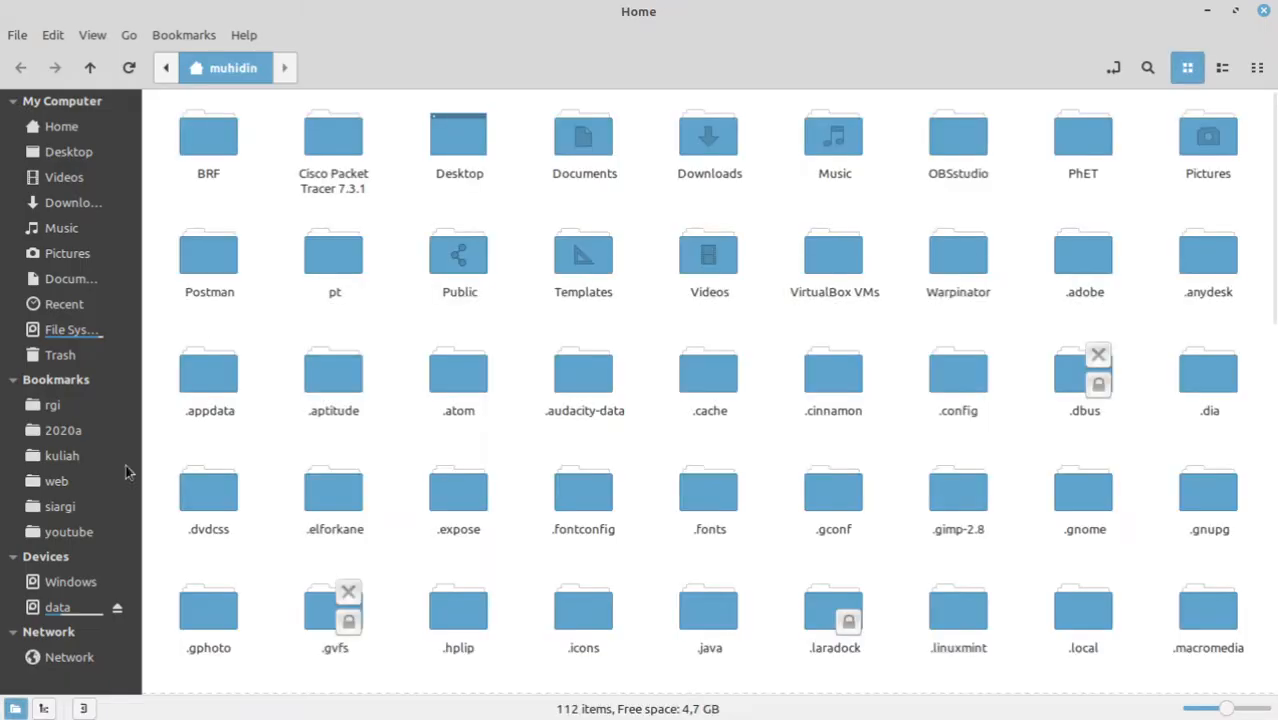
click(69, 532)
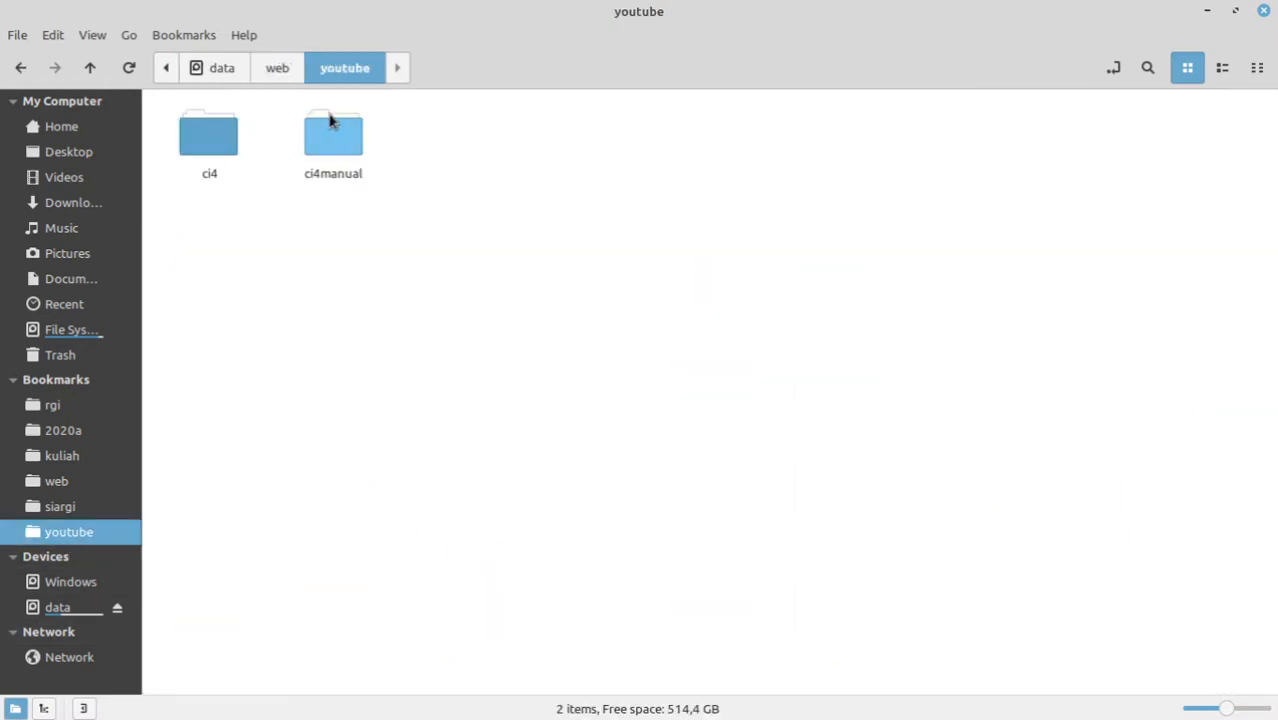
double_click(334, 140)
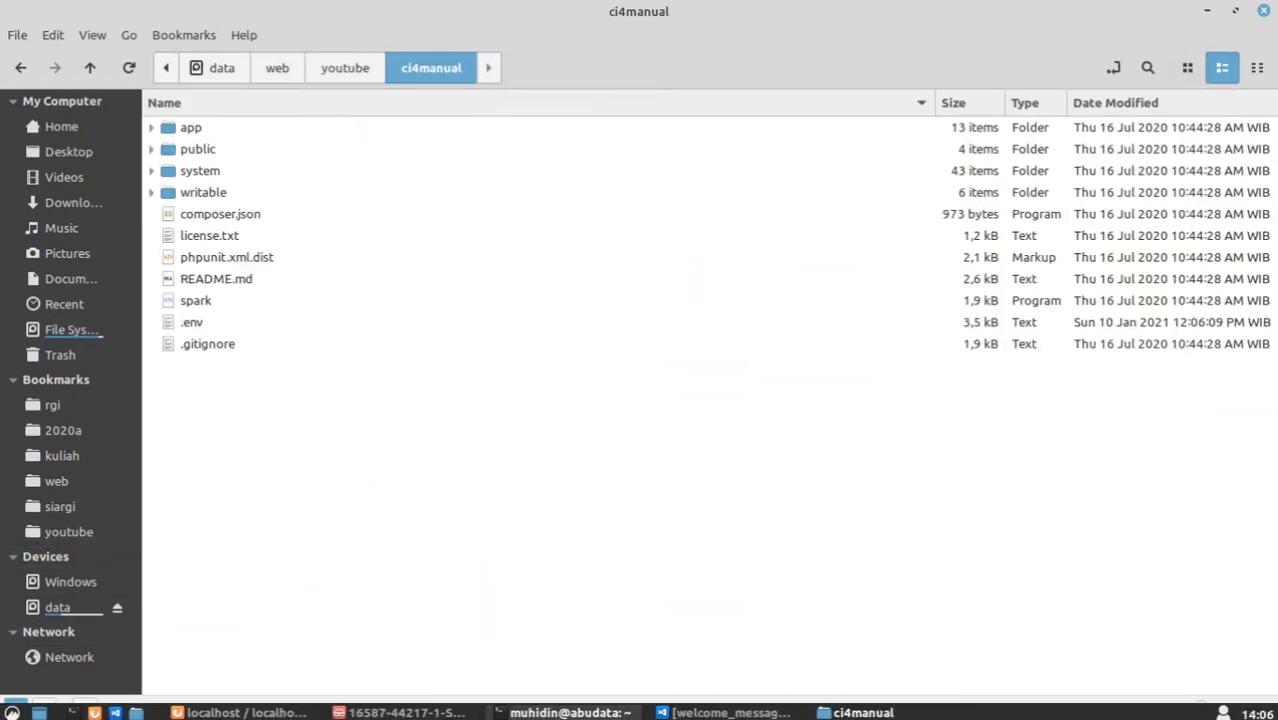
click(245, 712)
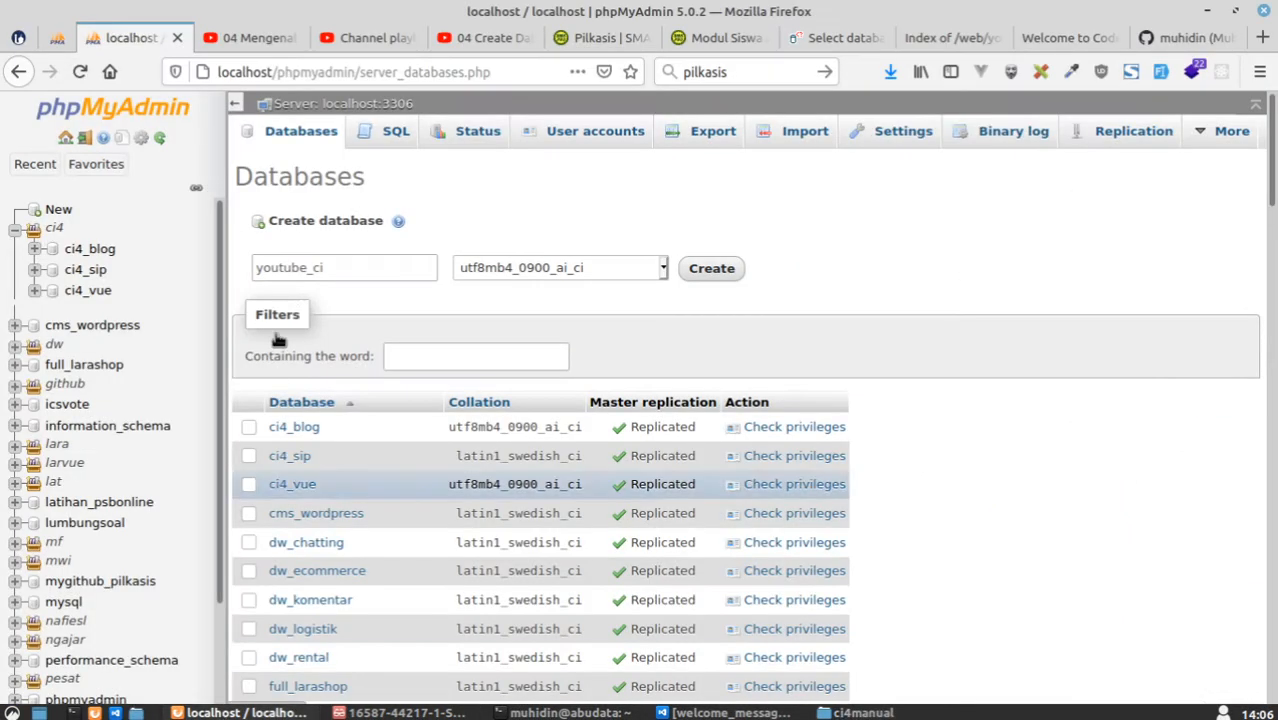
Complete the database name as youtube_ci4manual and create the database.
click(376, 268)
text(youtube_ci4manual)
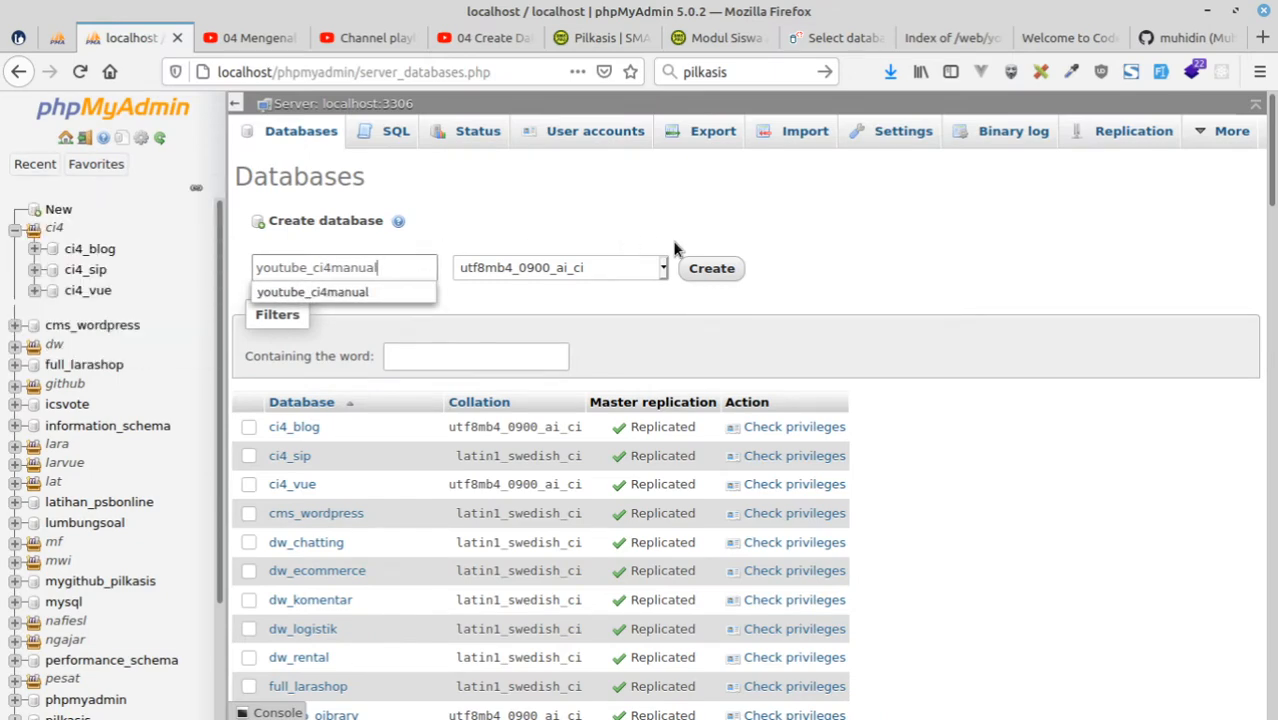
click(711, 270)
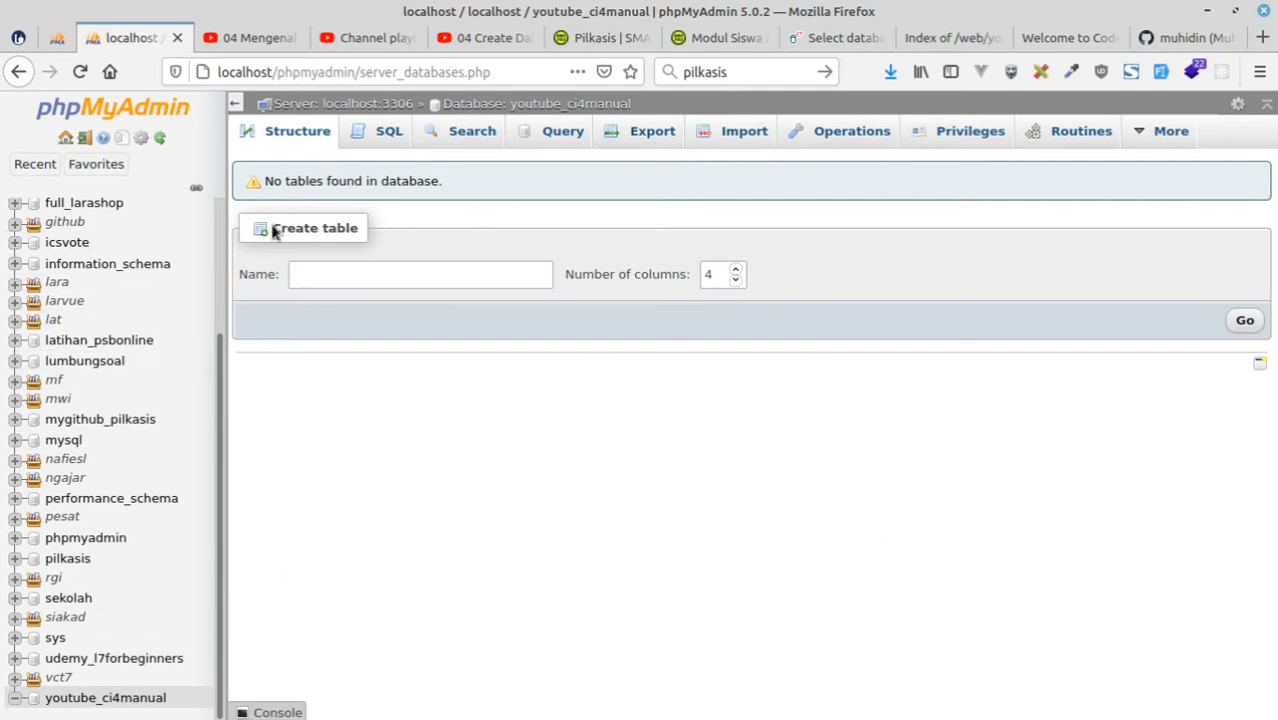
Consult the pilkasis table diagram and create a table named grades with 3 columns in youtube_ci4manual.
click(57, 37)
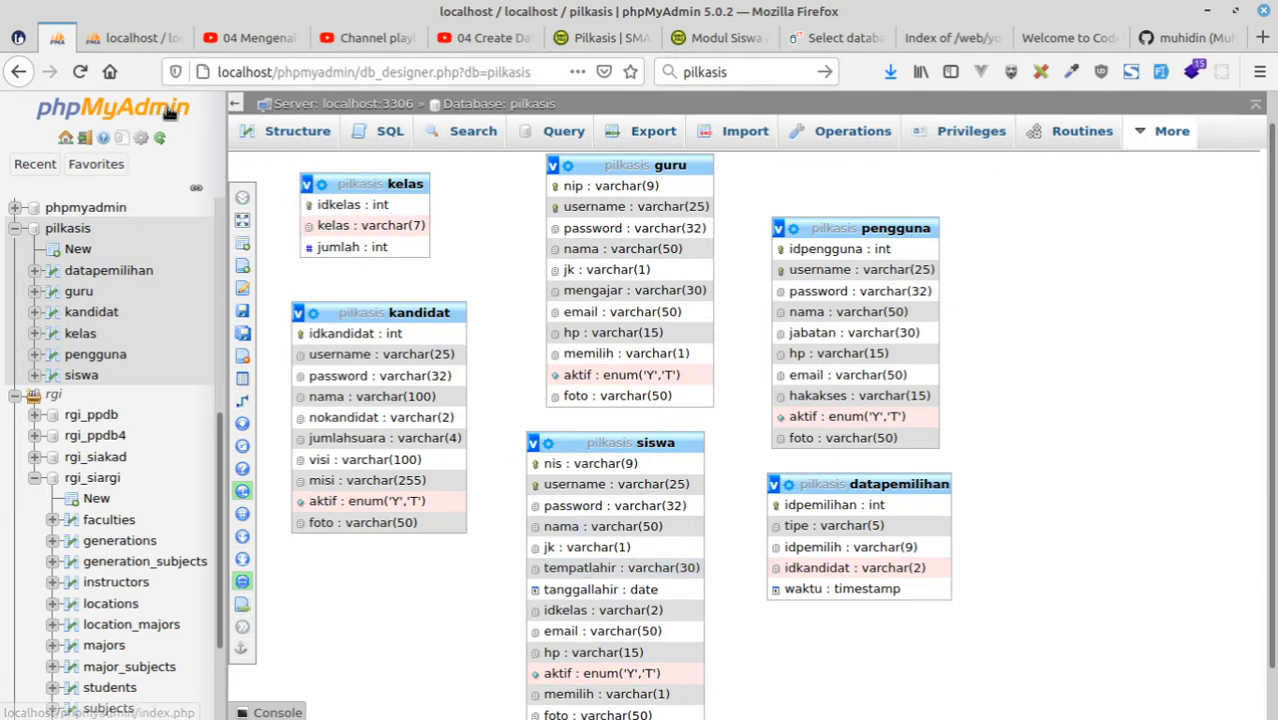
click(130, 37)
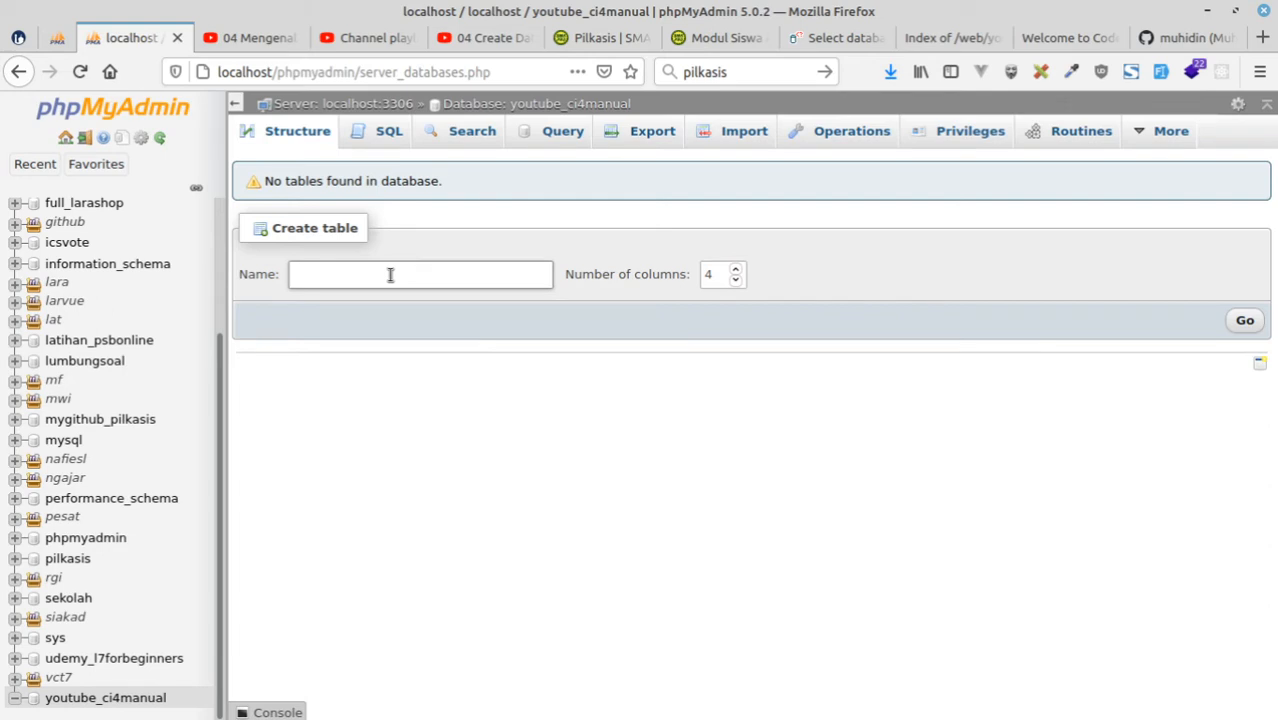
text(grades)
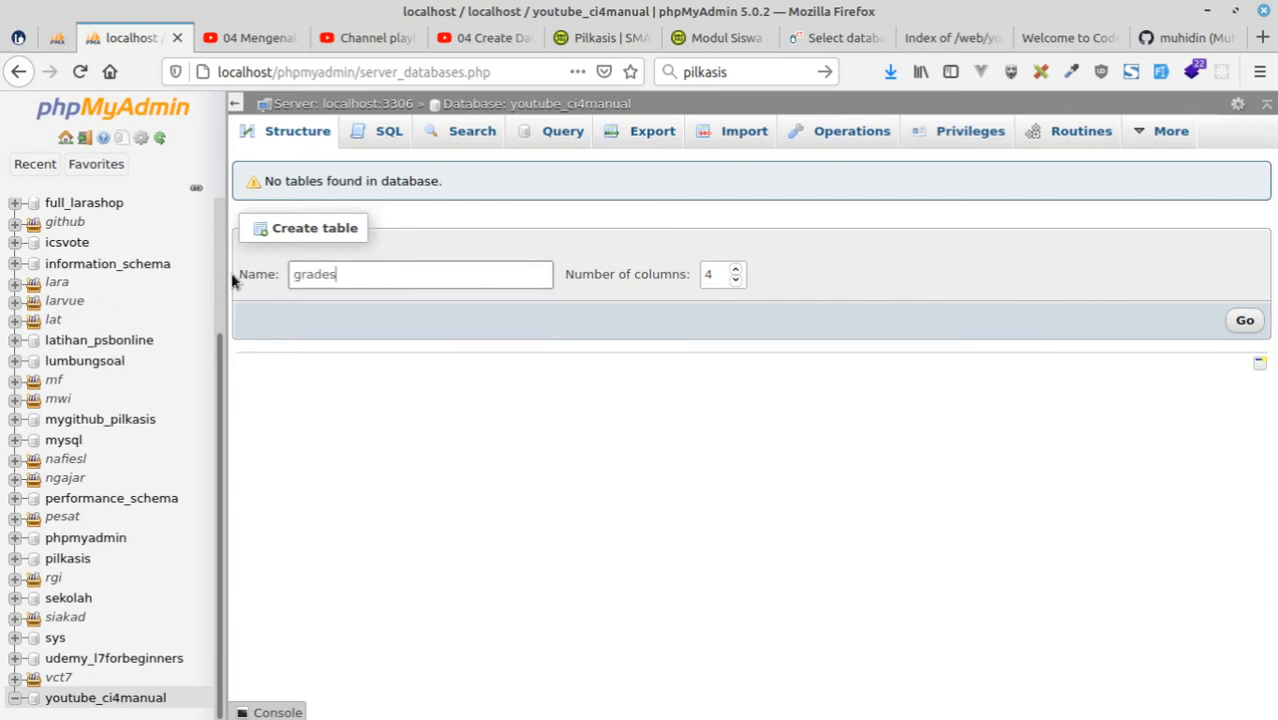
click(55, 37)
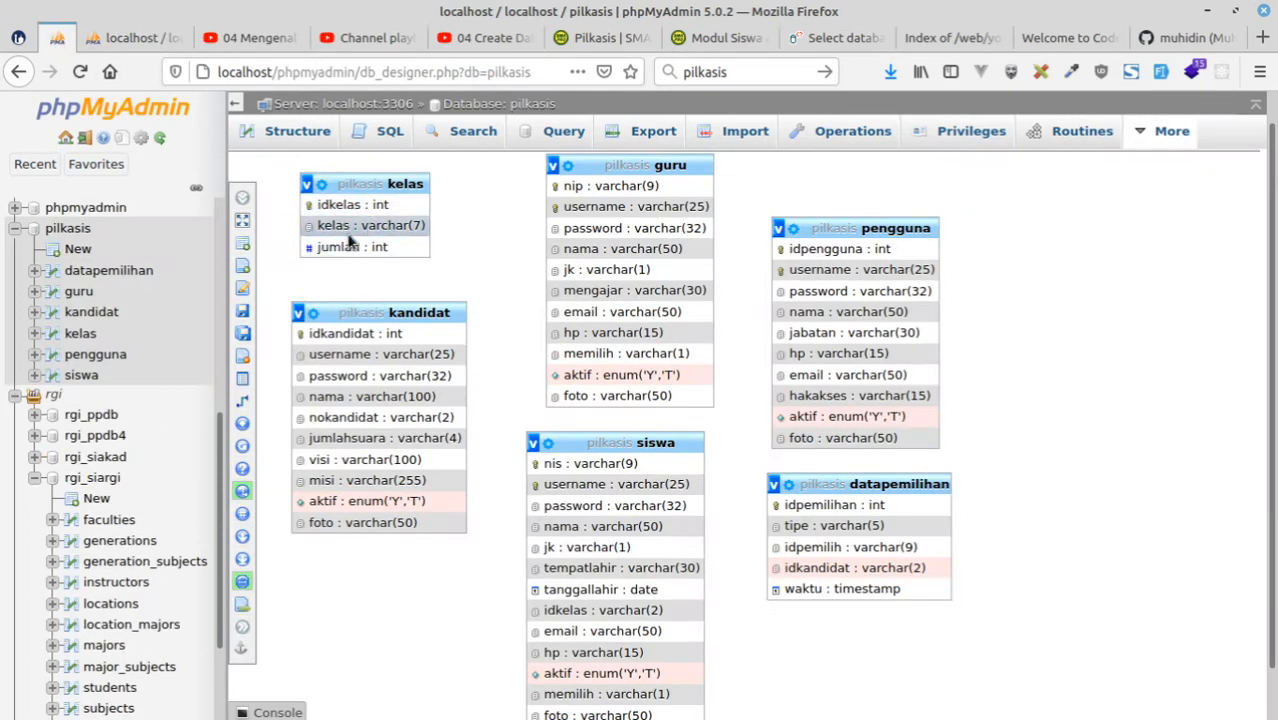
click(125, 37)
click(737, 281)
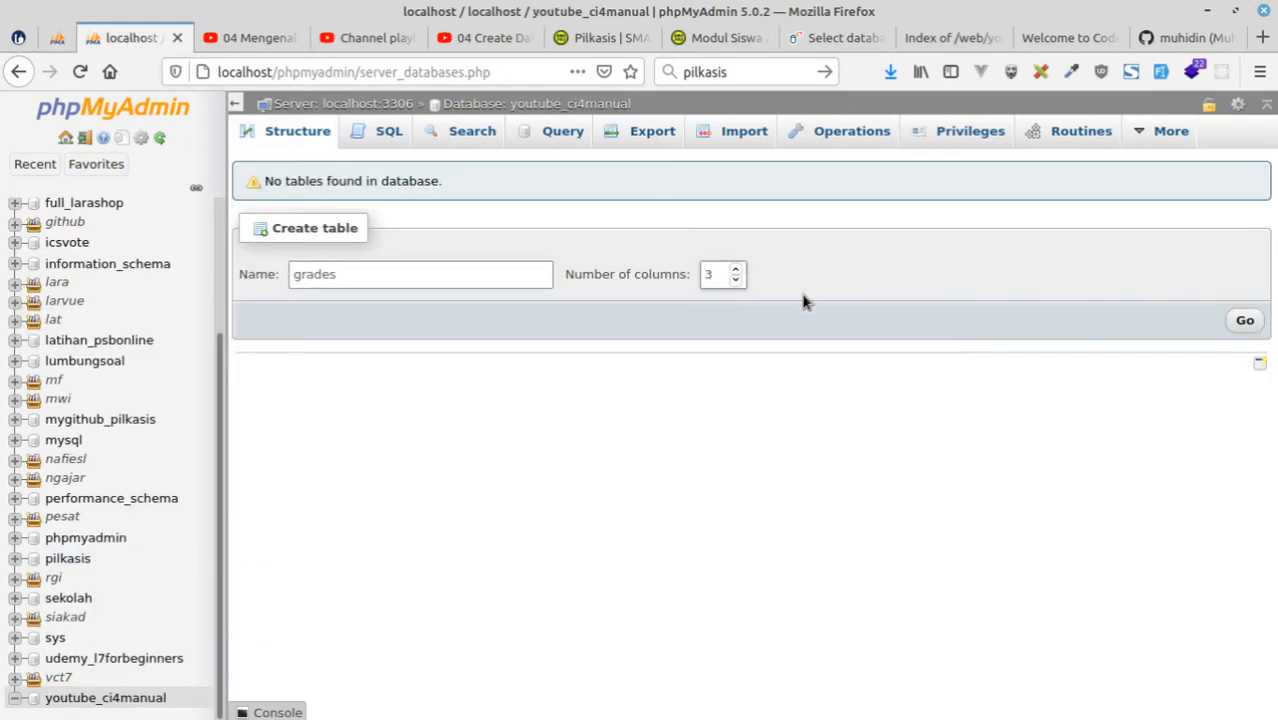
click(1246, 322)
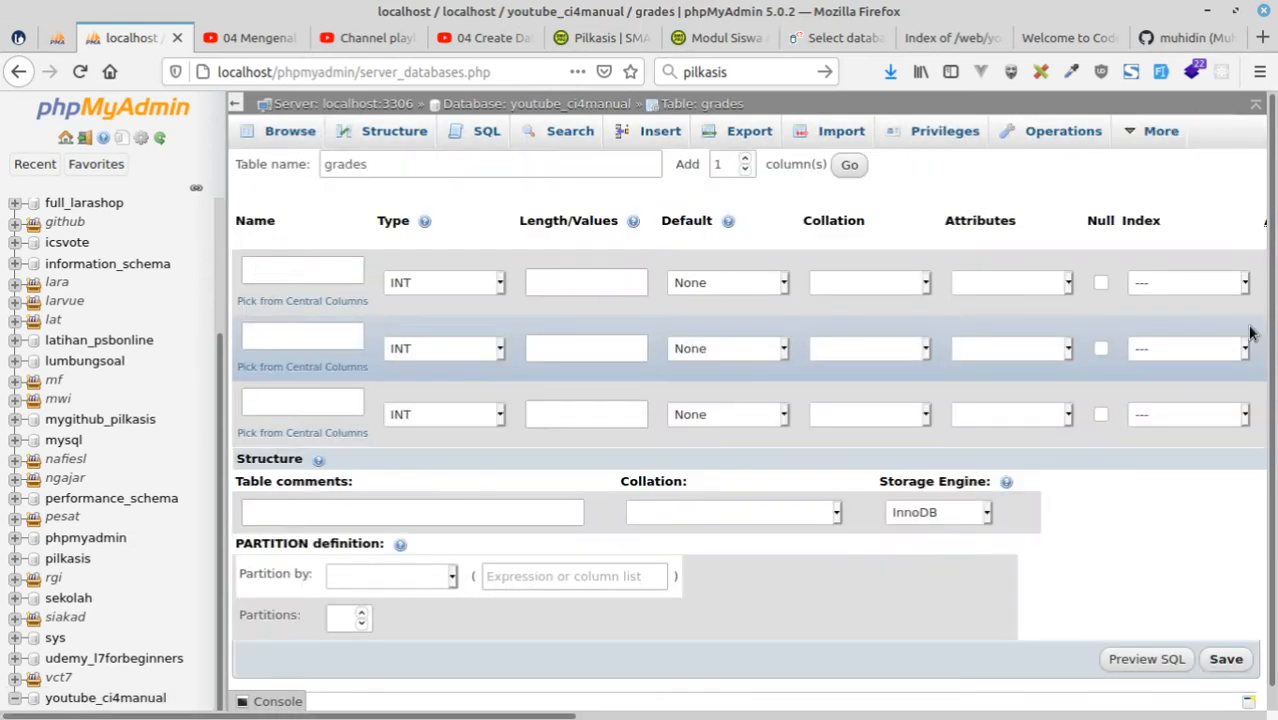
Define the first column as id with length 11 and the UNSIGNED attribute.
click(304, 274)
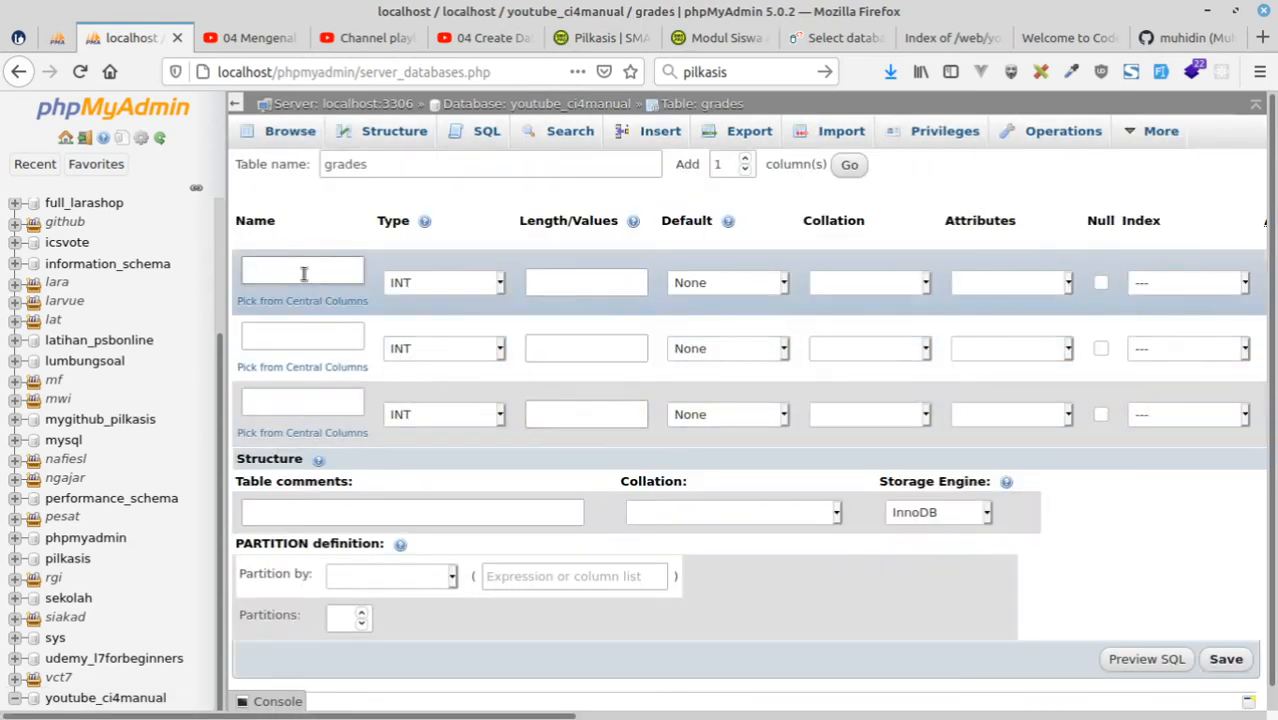
text(id)
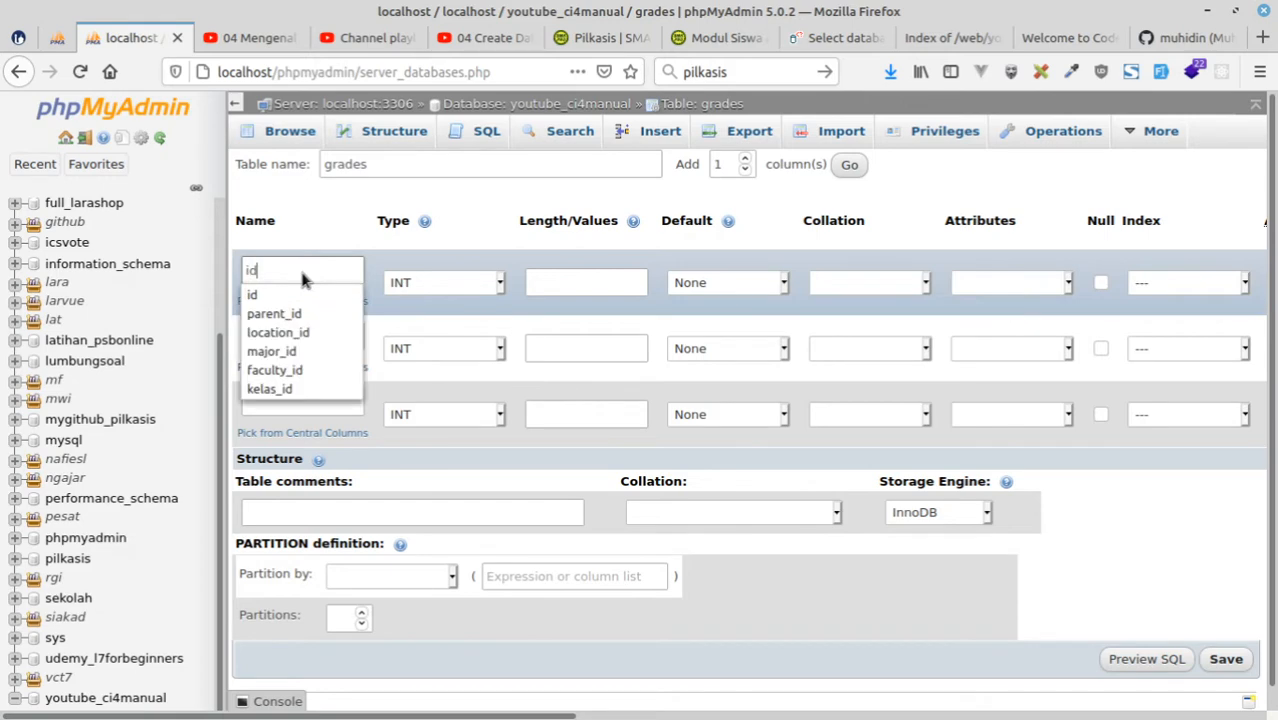
click(556, 286)
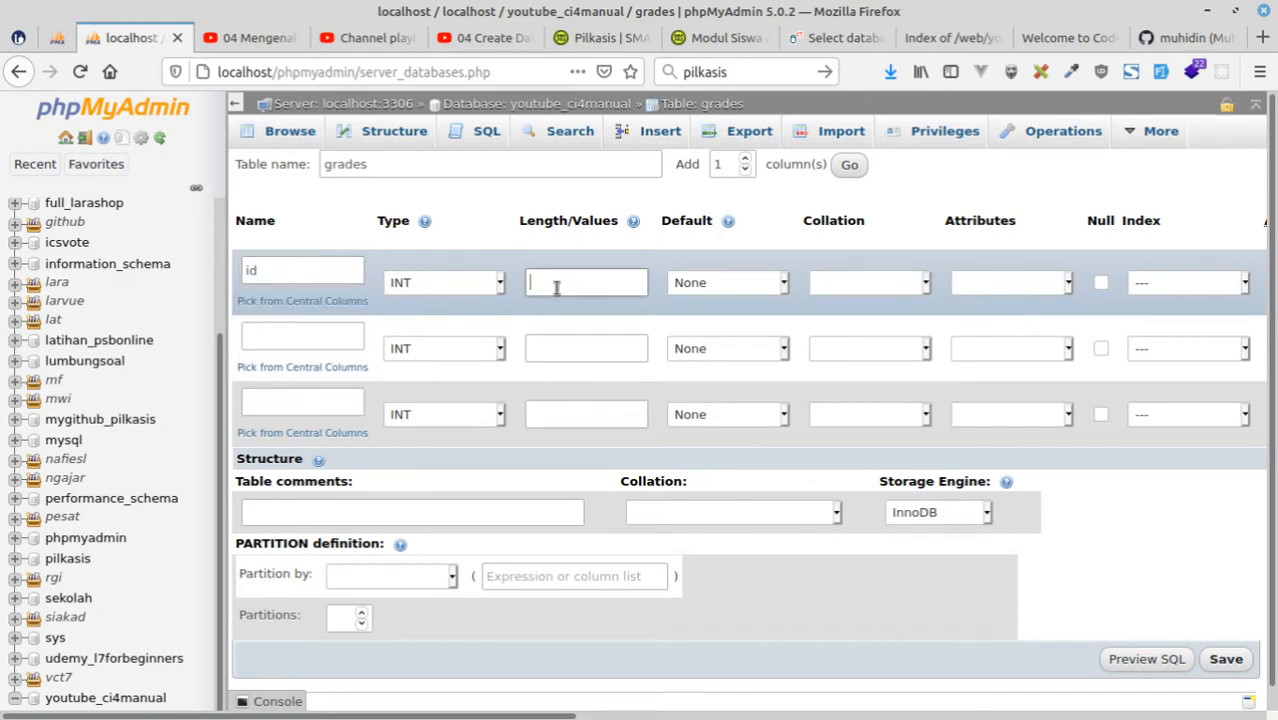
text(11)
click(322, 340)
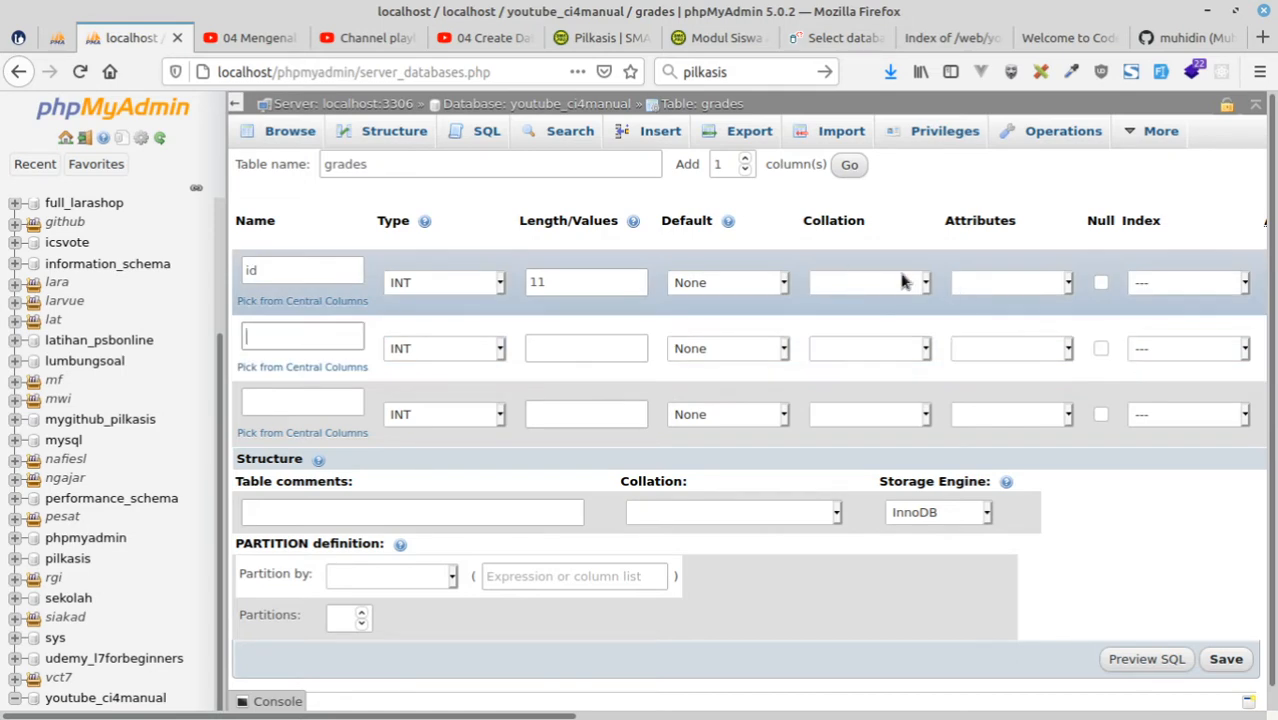
click(898, 284)
click(1013, 289)
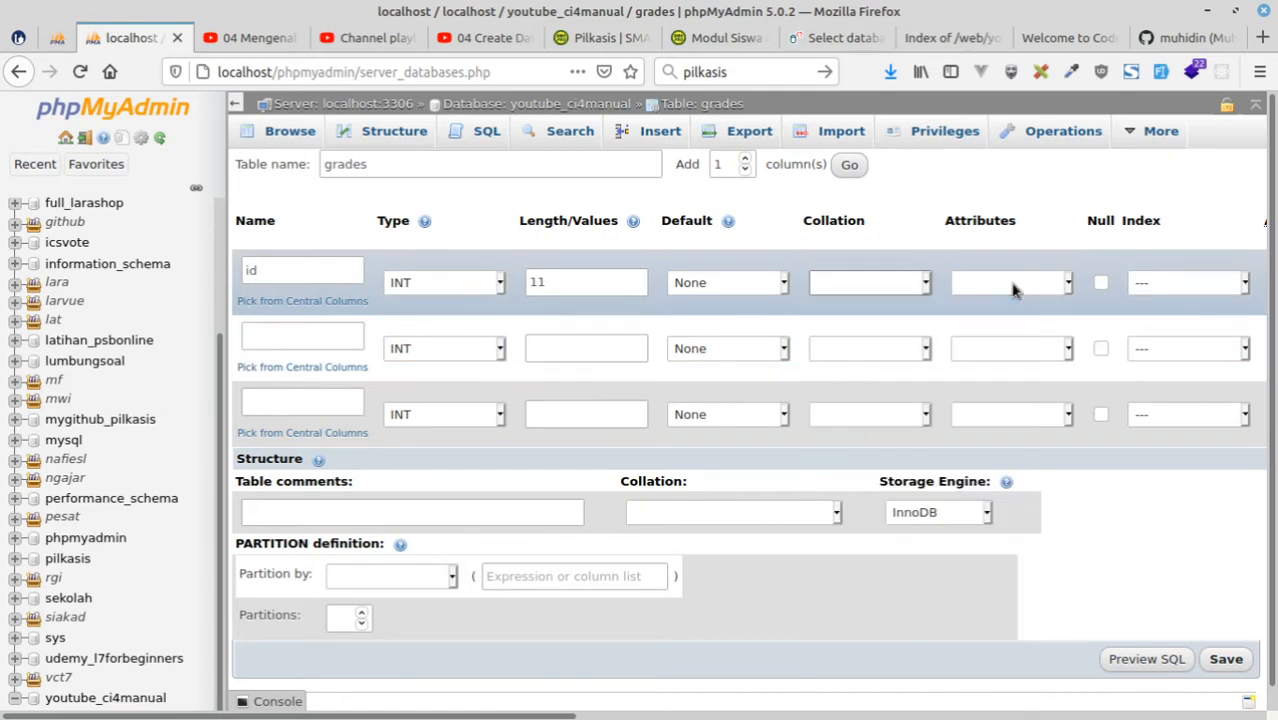
click(1013, 289)
click(996, 363)
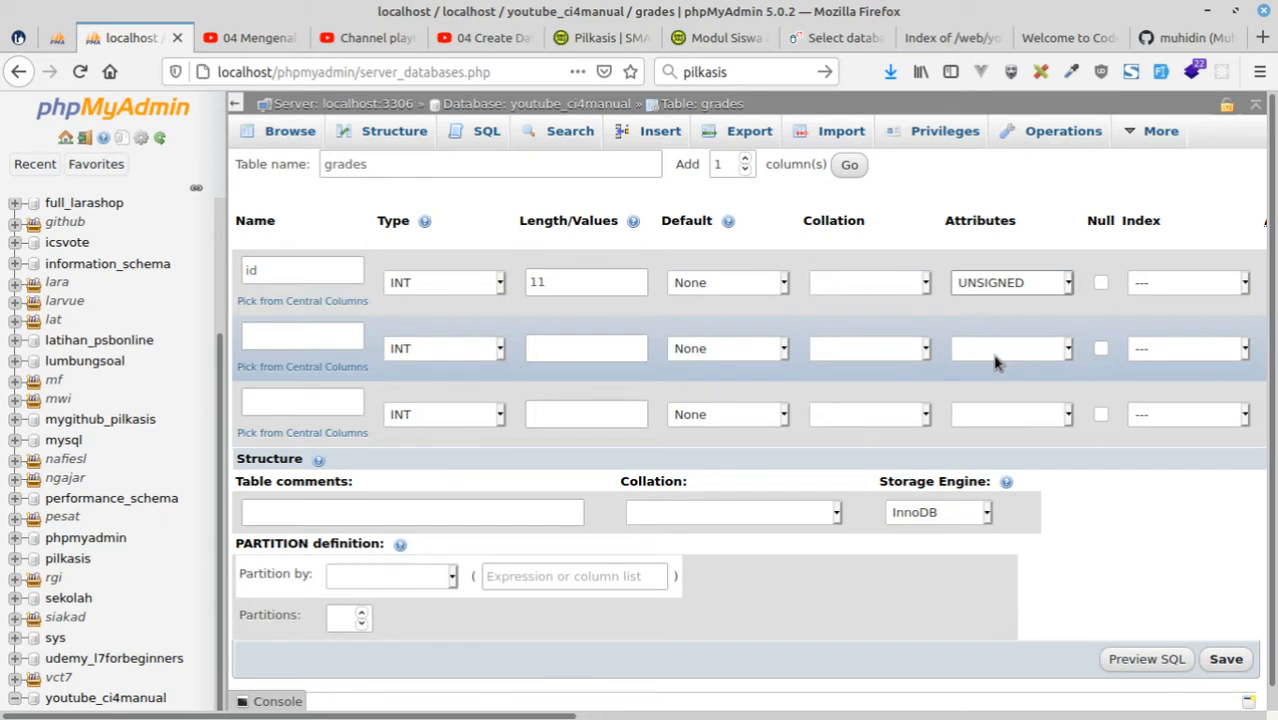
Make the id column the PRIMARY index and enable auto increment for it.
click(1157, 290)
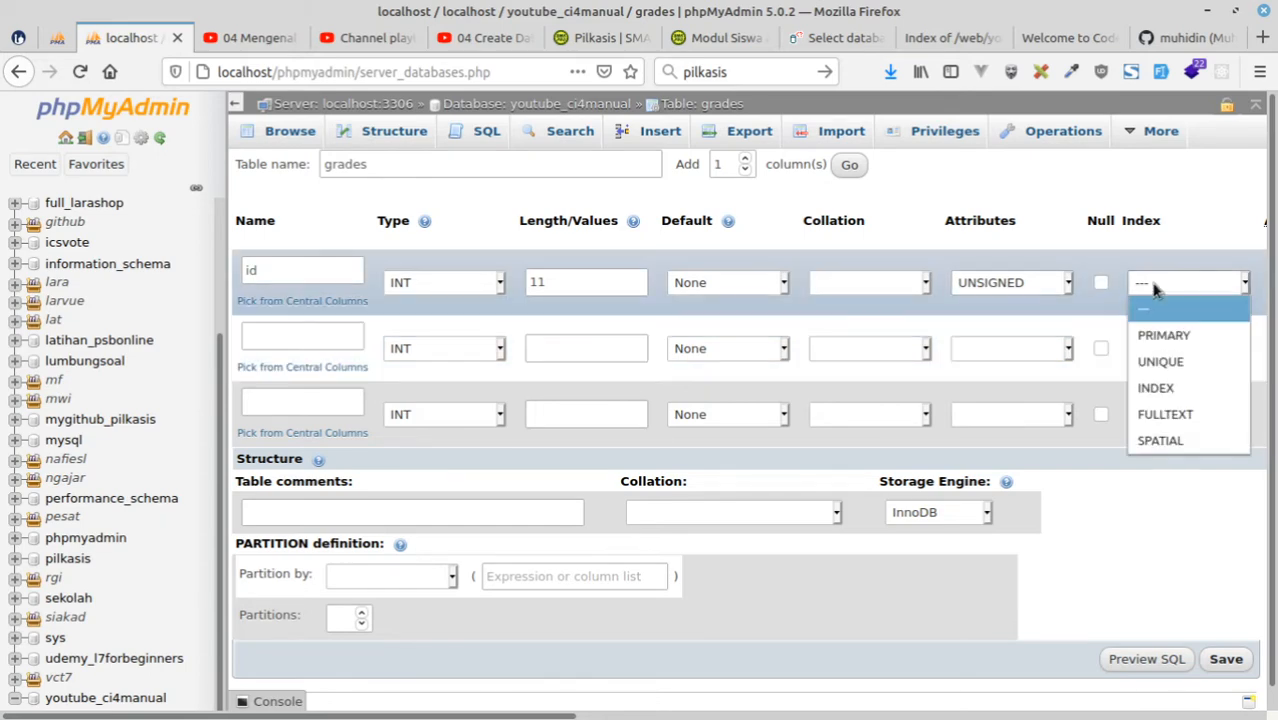
click(1175, 342)
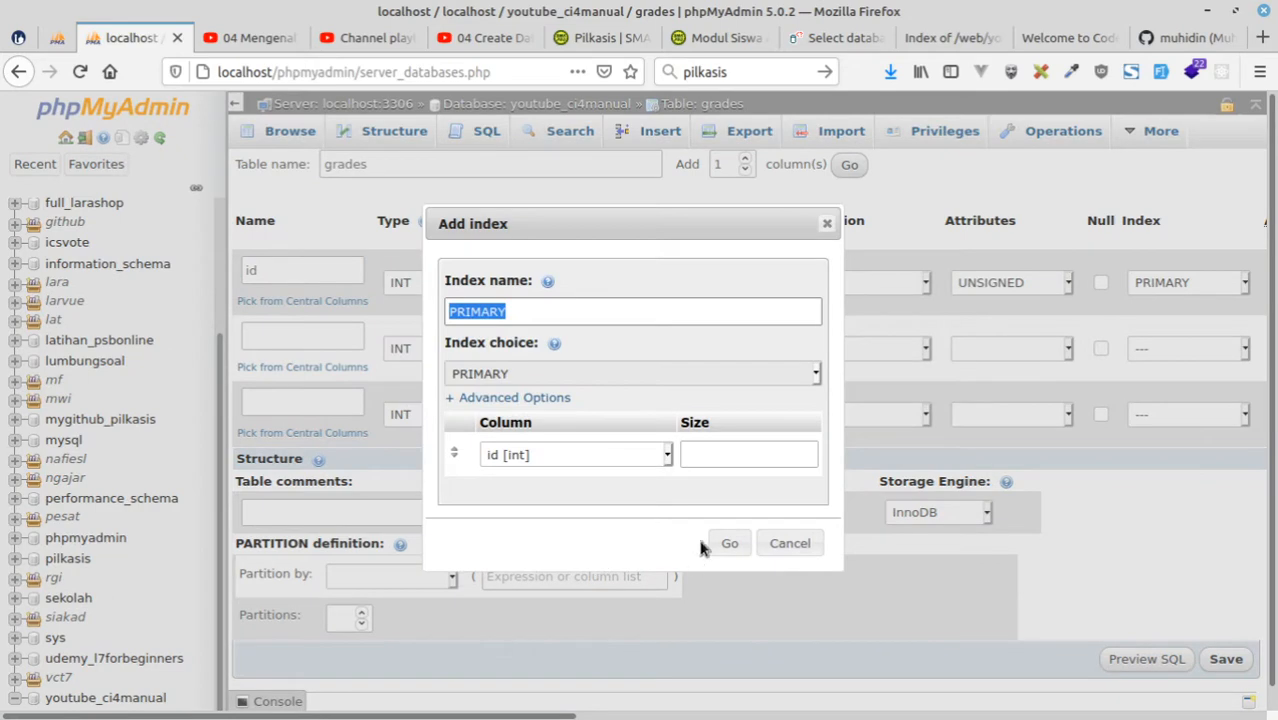
click(730, 543)
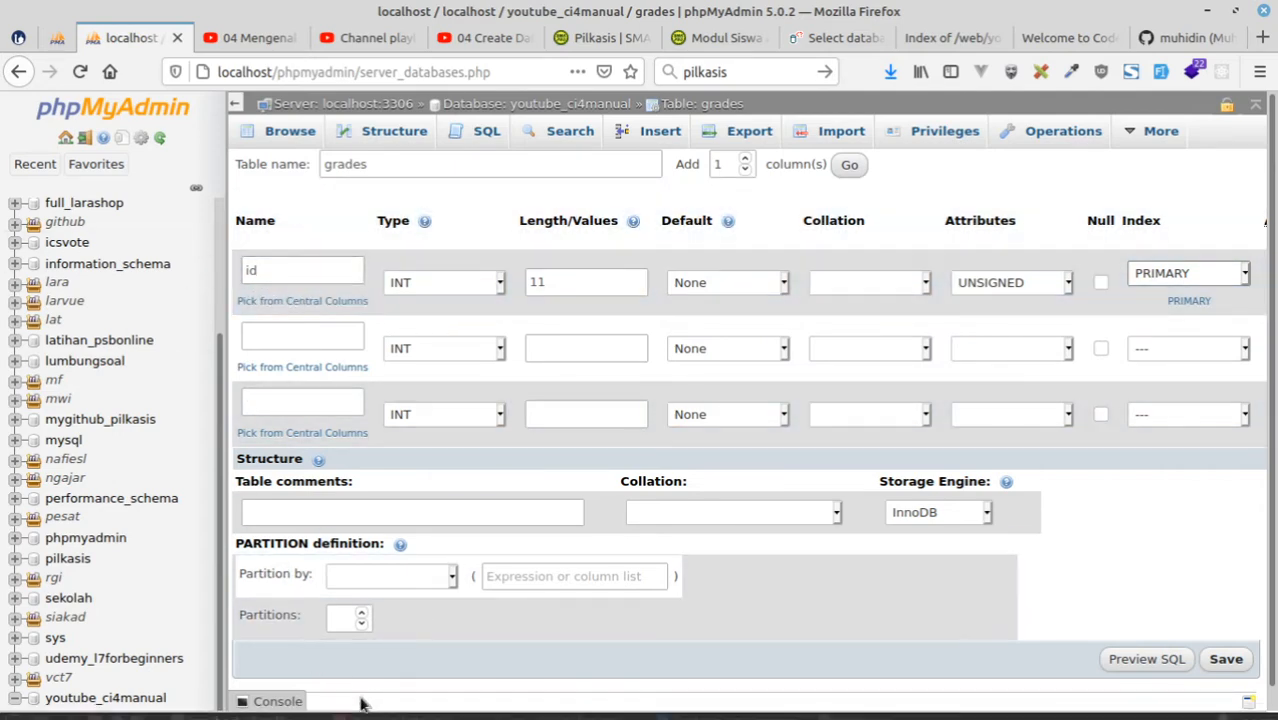
drag(385, 714, 552, 712)
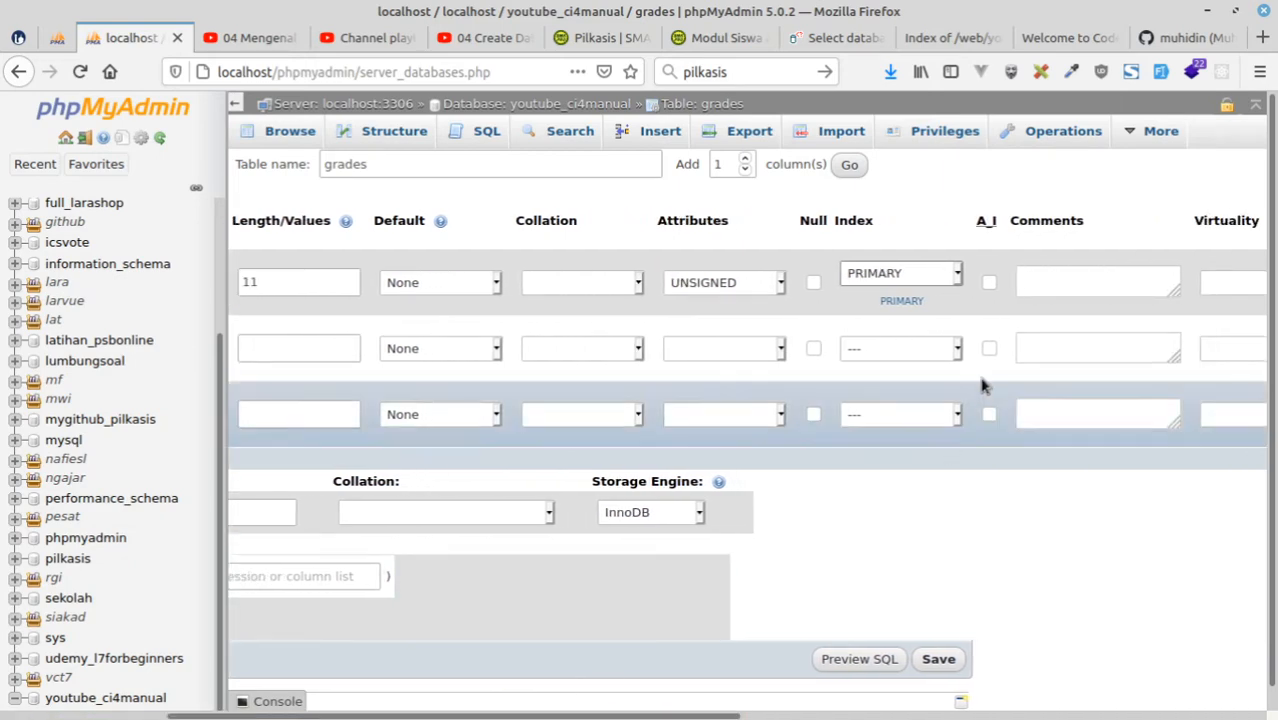
click(989, 283)
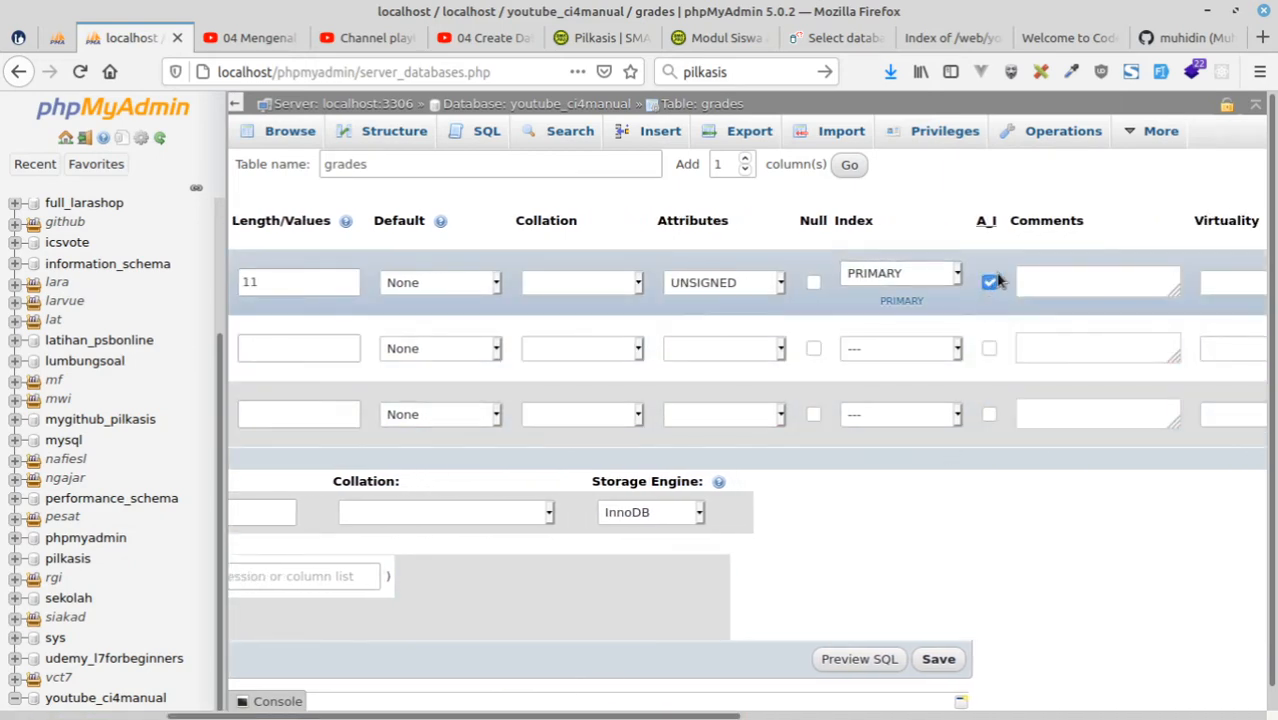
drag(705, 718, 537, 717)
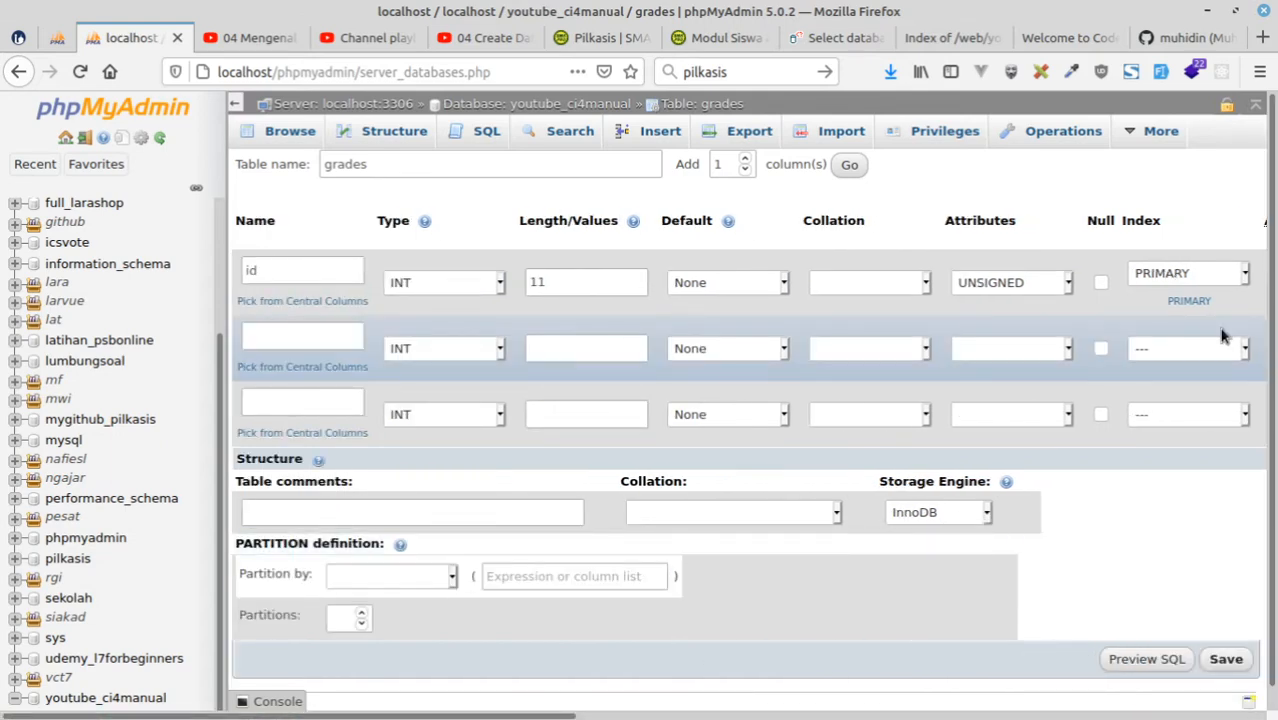
Check the kelas table in the pilkasis diagram and define the second column as name with type VARCHAR.
click(291, 337)
click(57, 38)
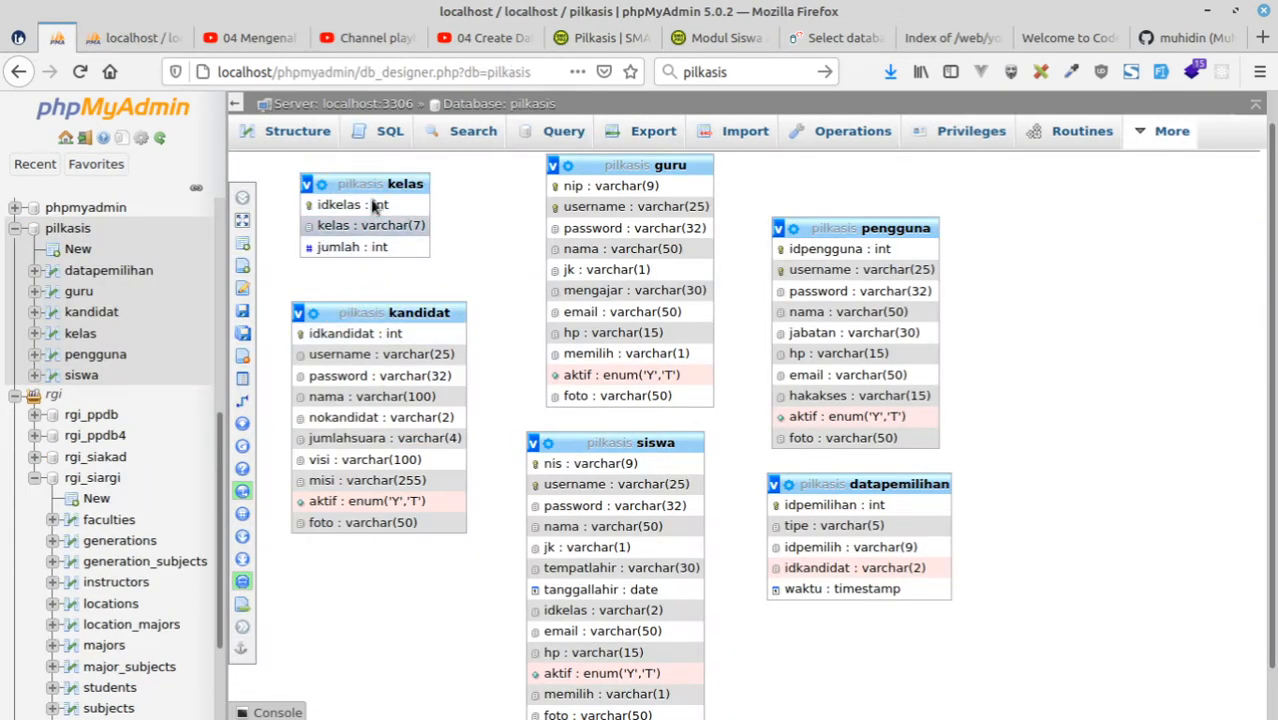
click(150, 40)
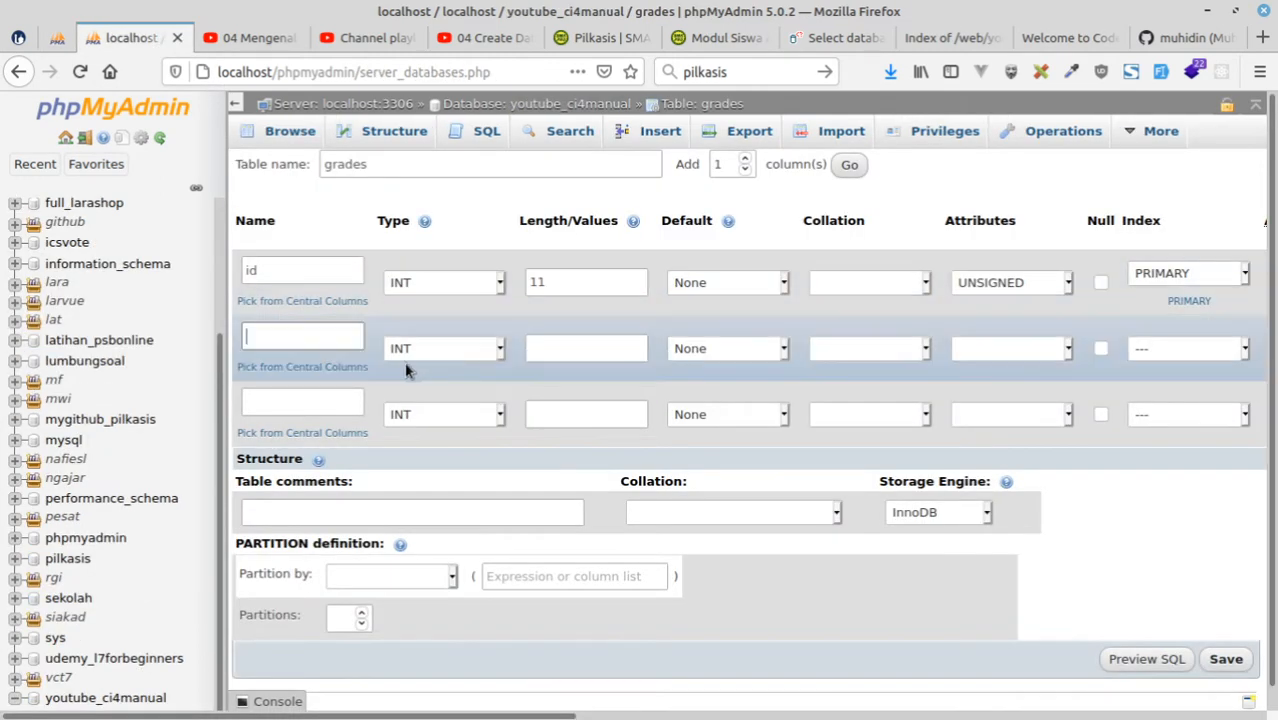
text(name)
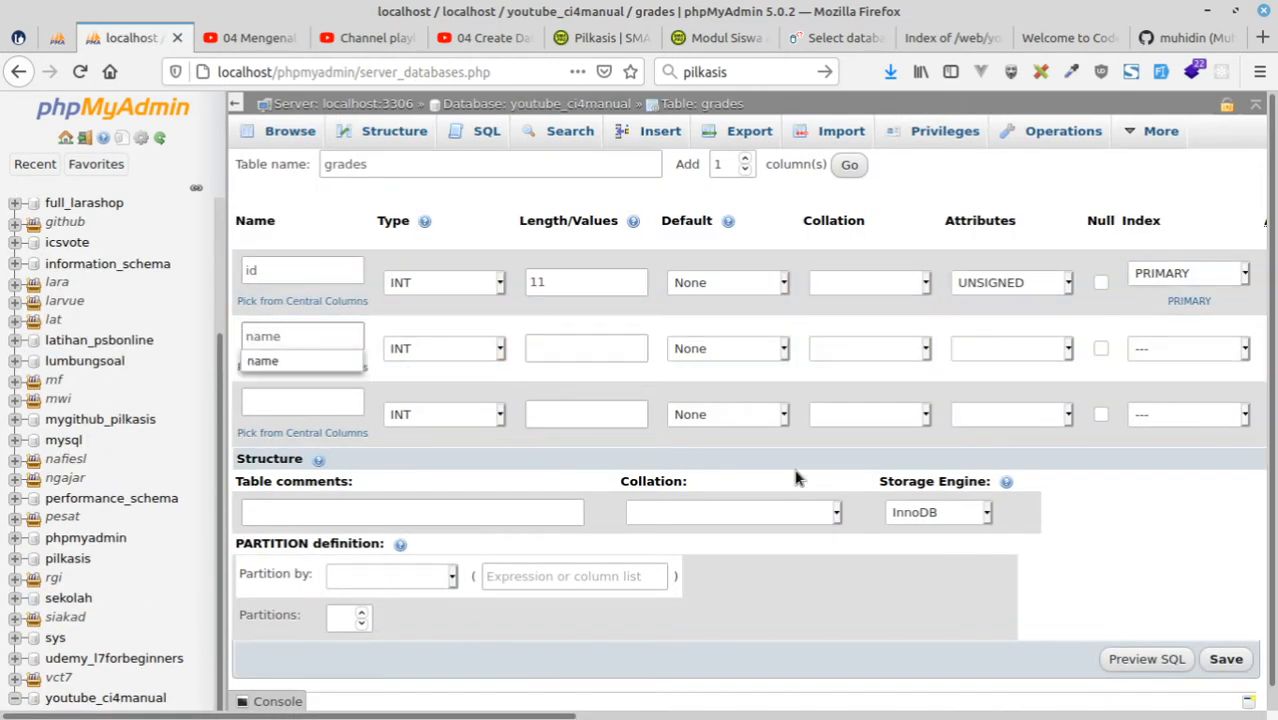
click(430, 346)
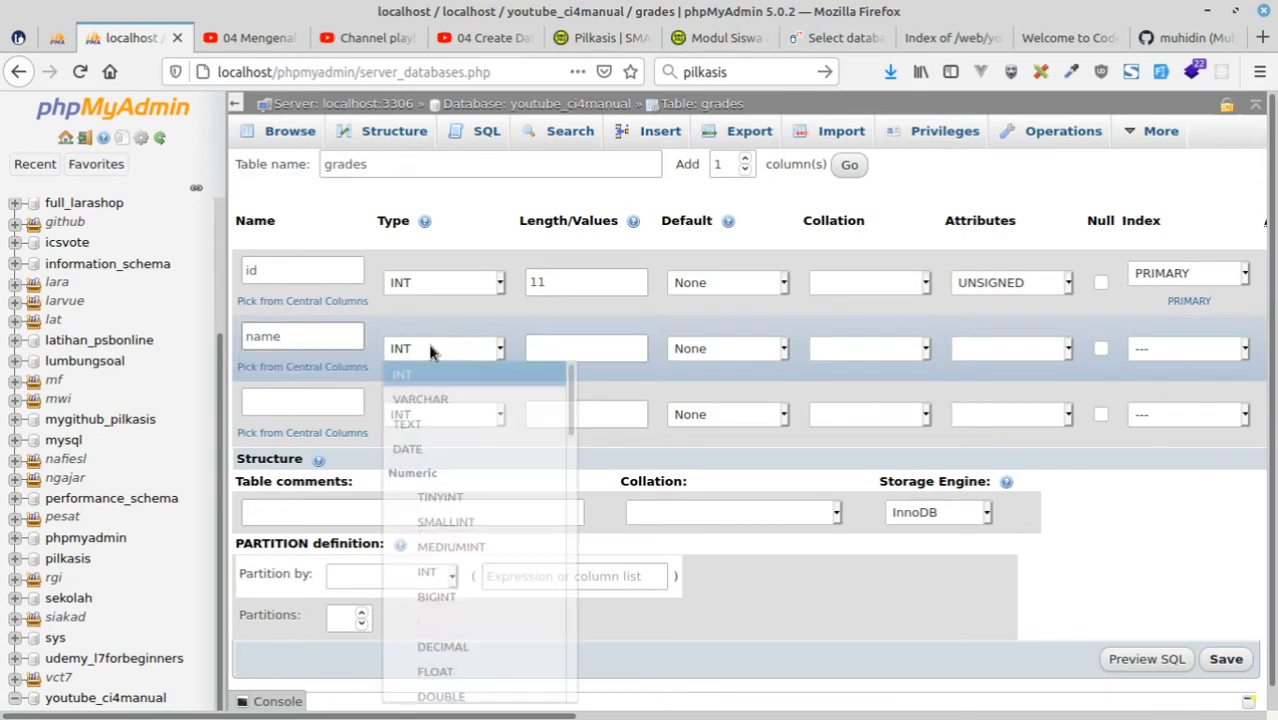
click(430, 401)
Name the third column amount with length 3 and set the name column's length to 30.
click(336, 402)
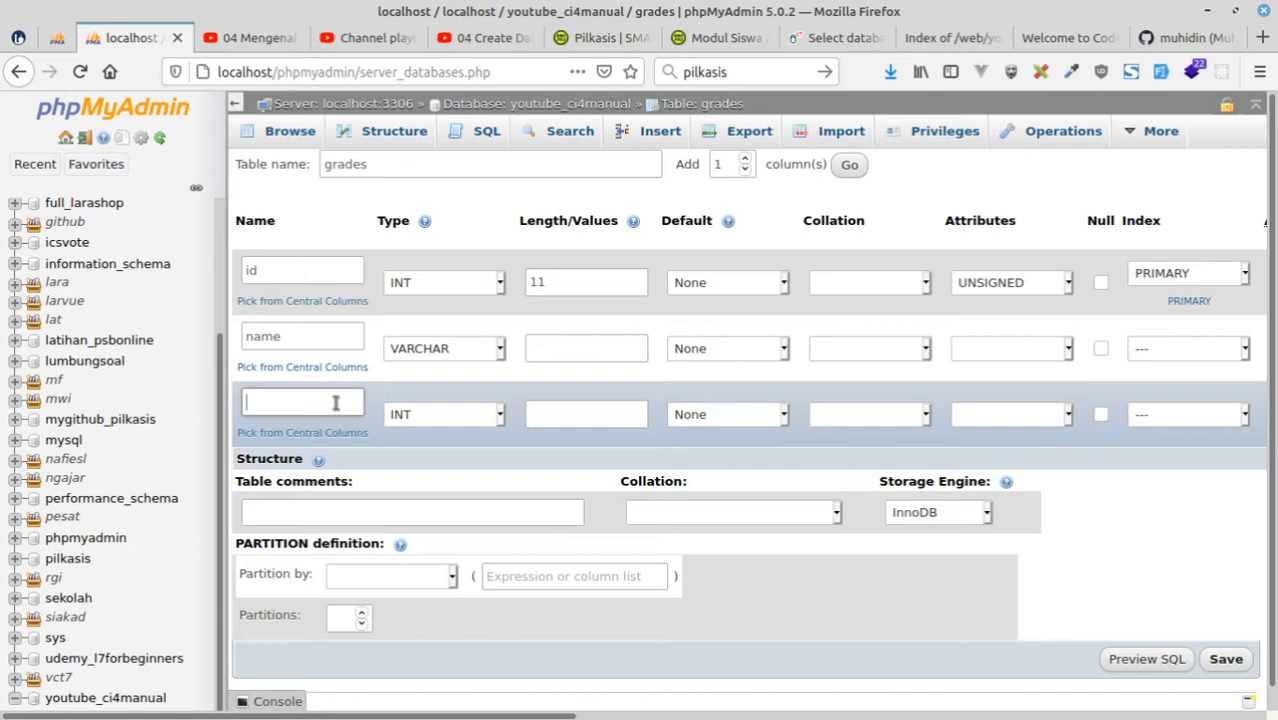
text(mount)
click(575, 415)
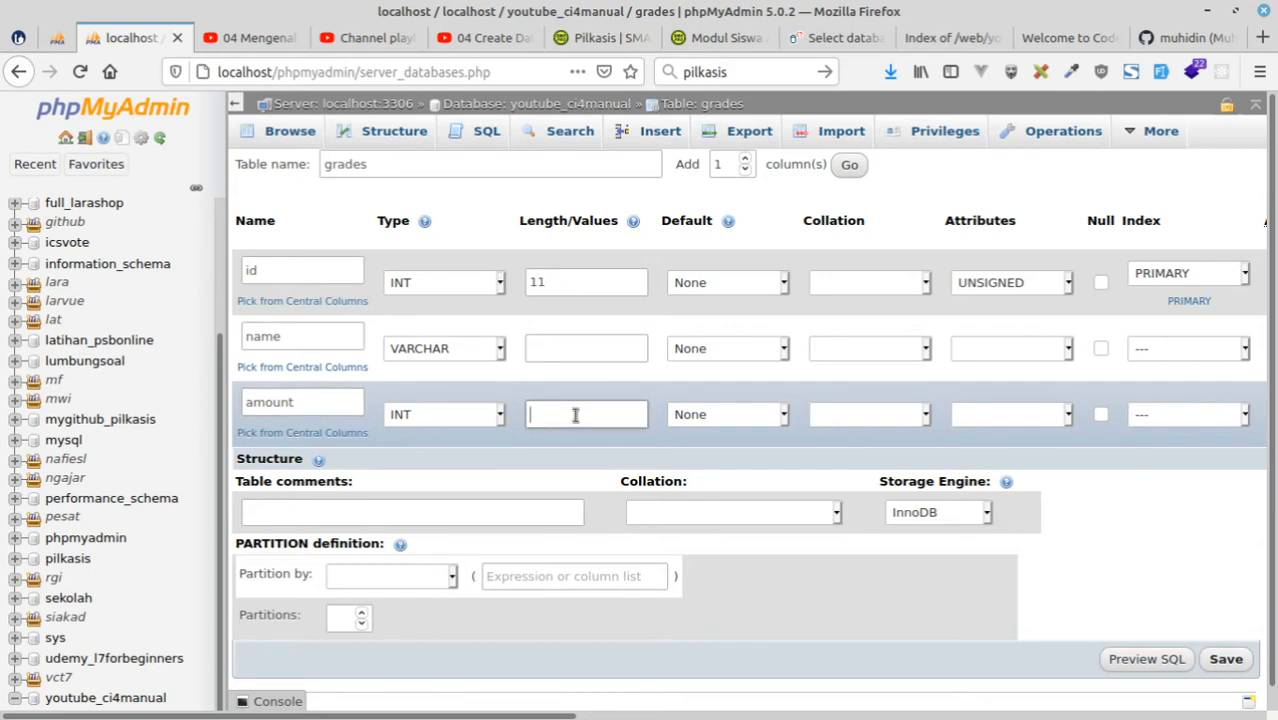
text(3)
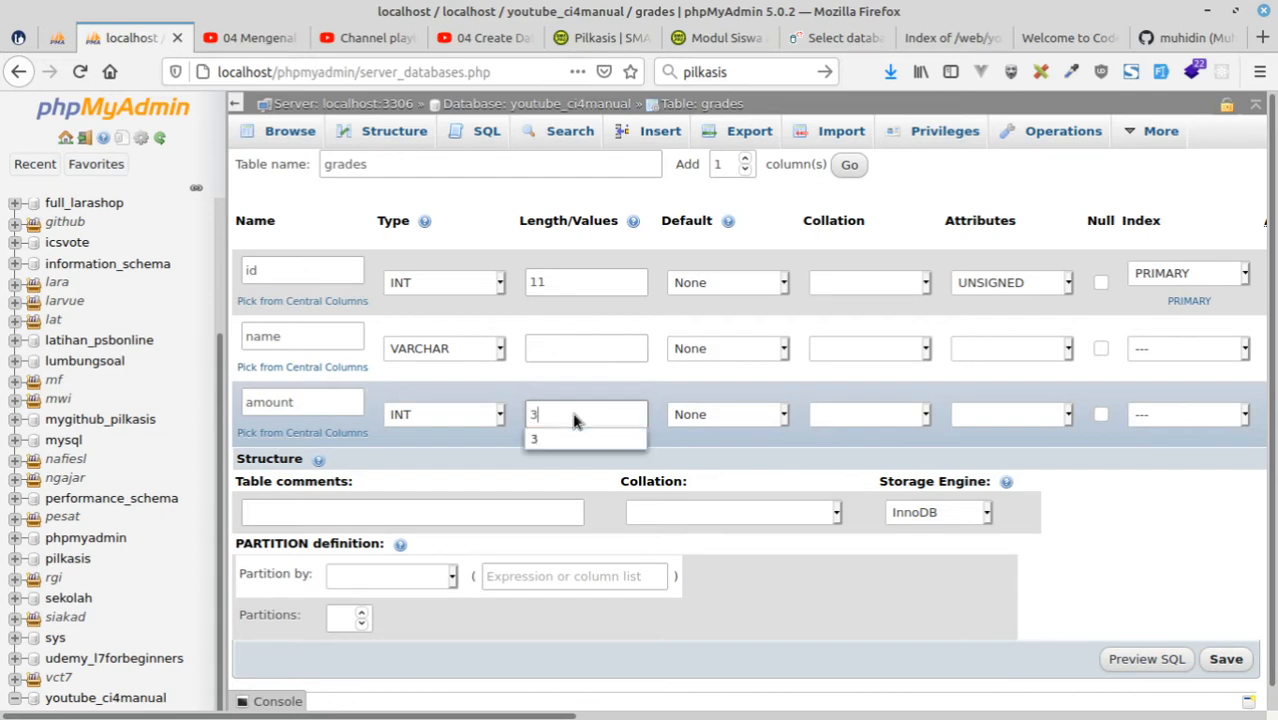
click(569, 377)
click(562, 351)
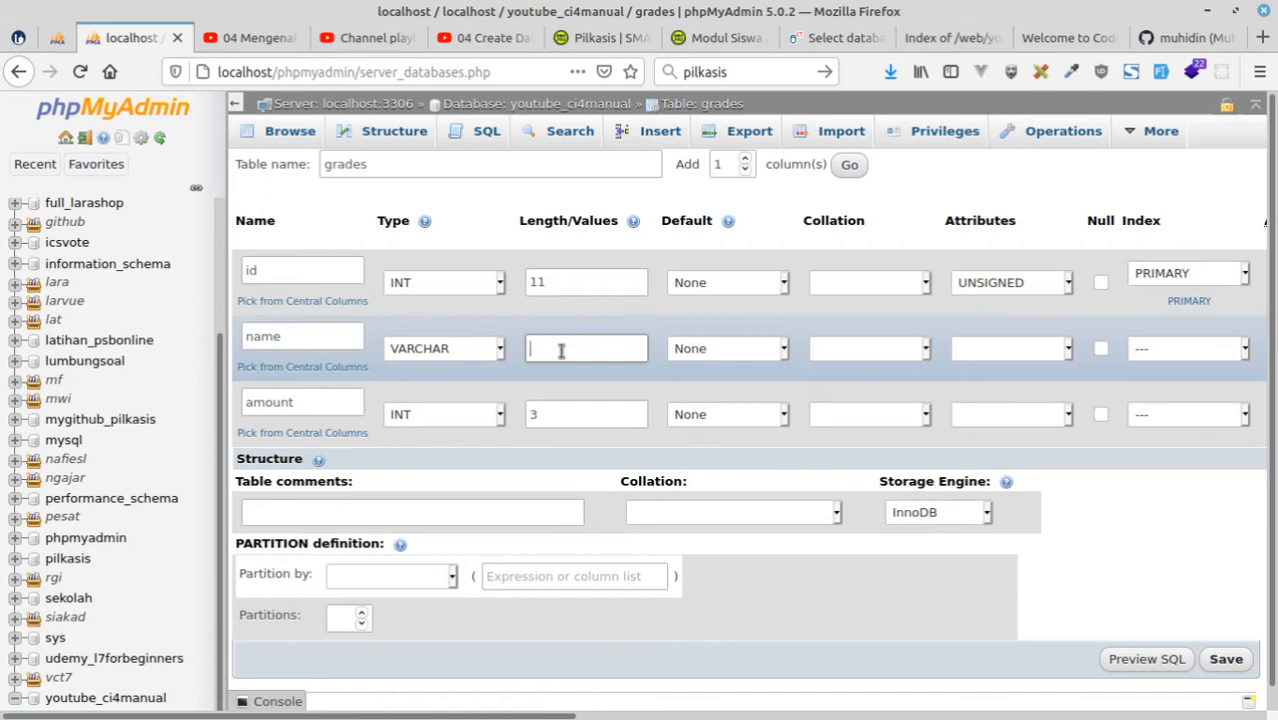
text(30)
Allow null values for the name and amount columns and save the grades table.
click(562, 412)
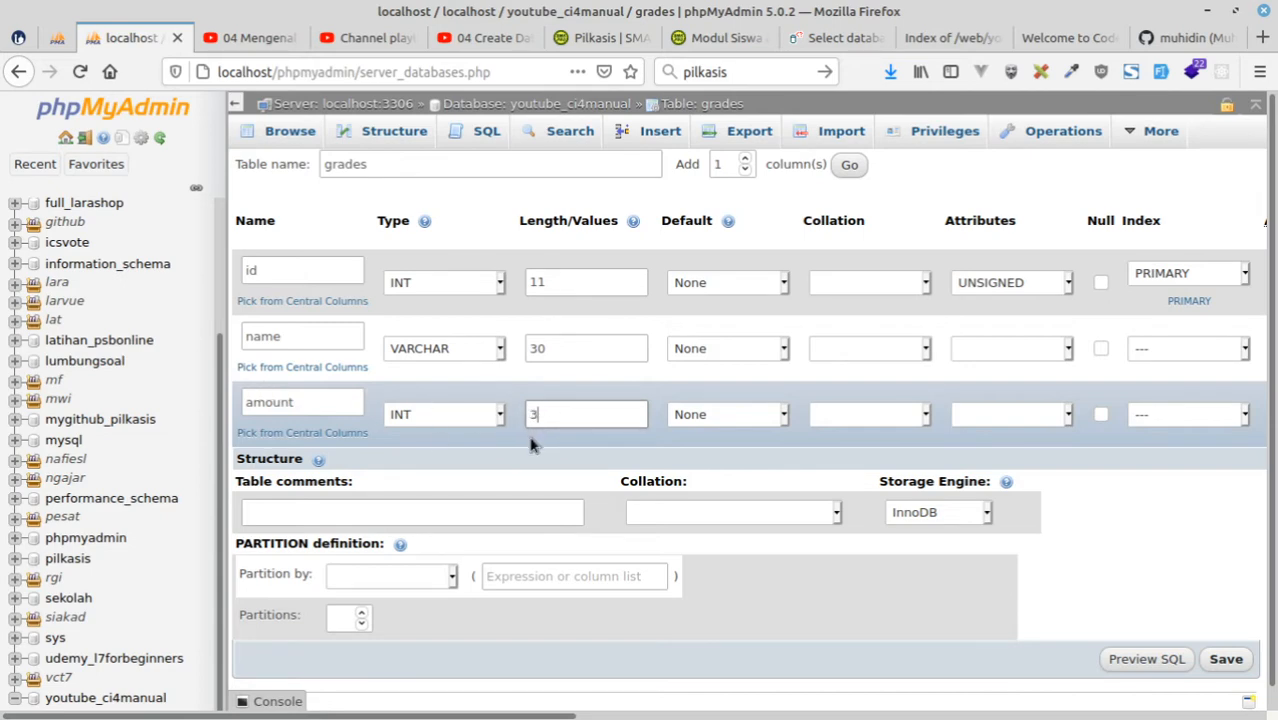
click(1102, 350)
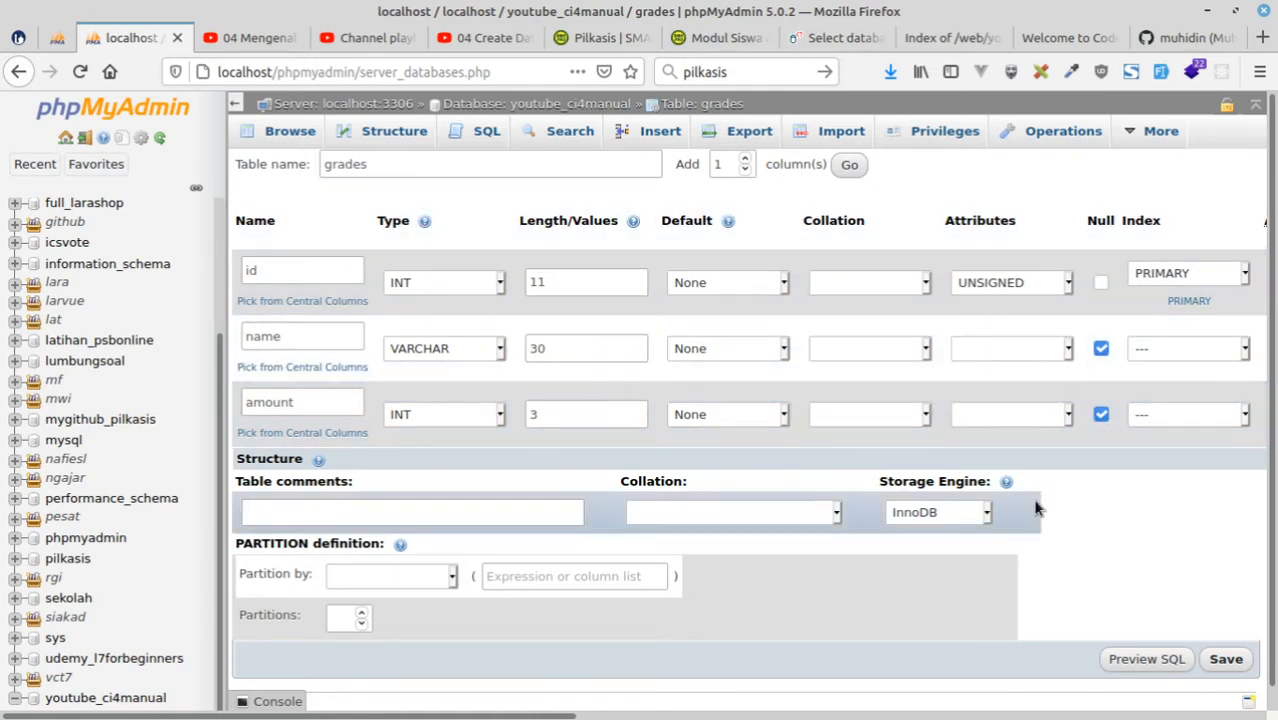
click(1236, 665)
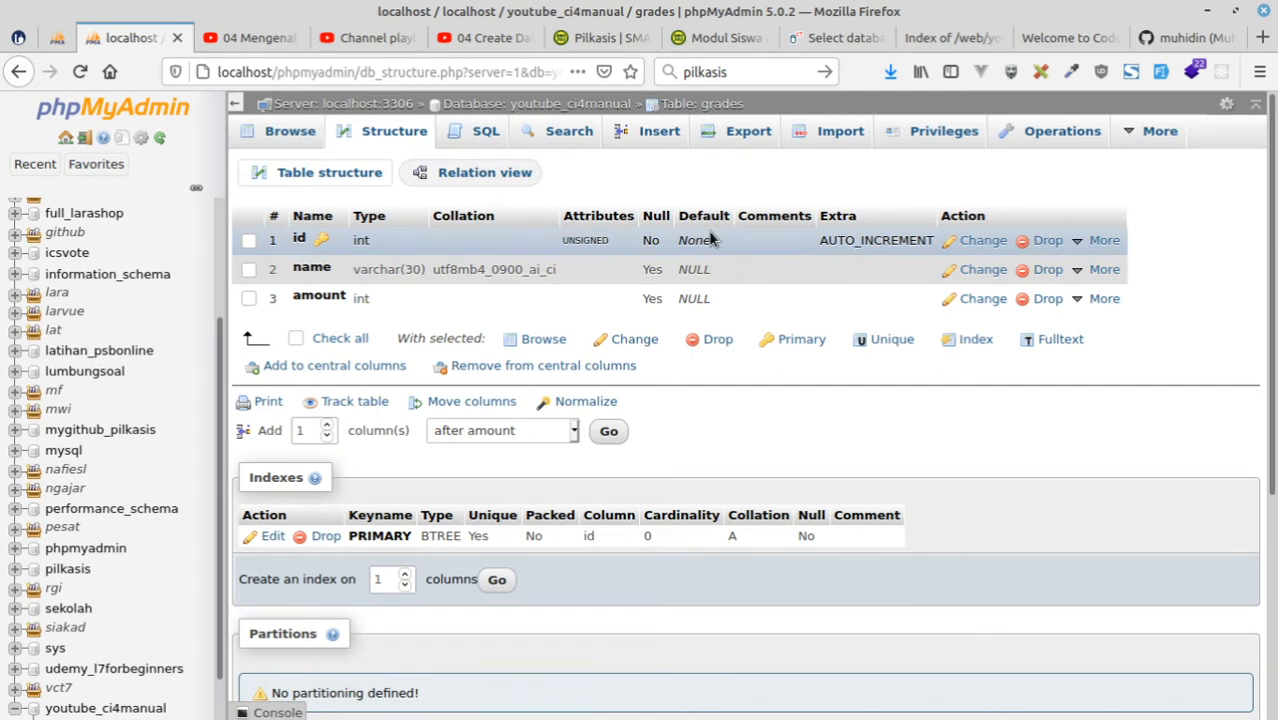
Open the insert form for grades and fill the first row with name 10.1 and amount 32.
click(650, 133)
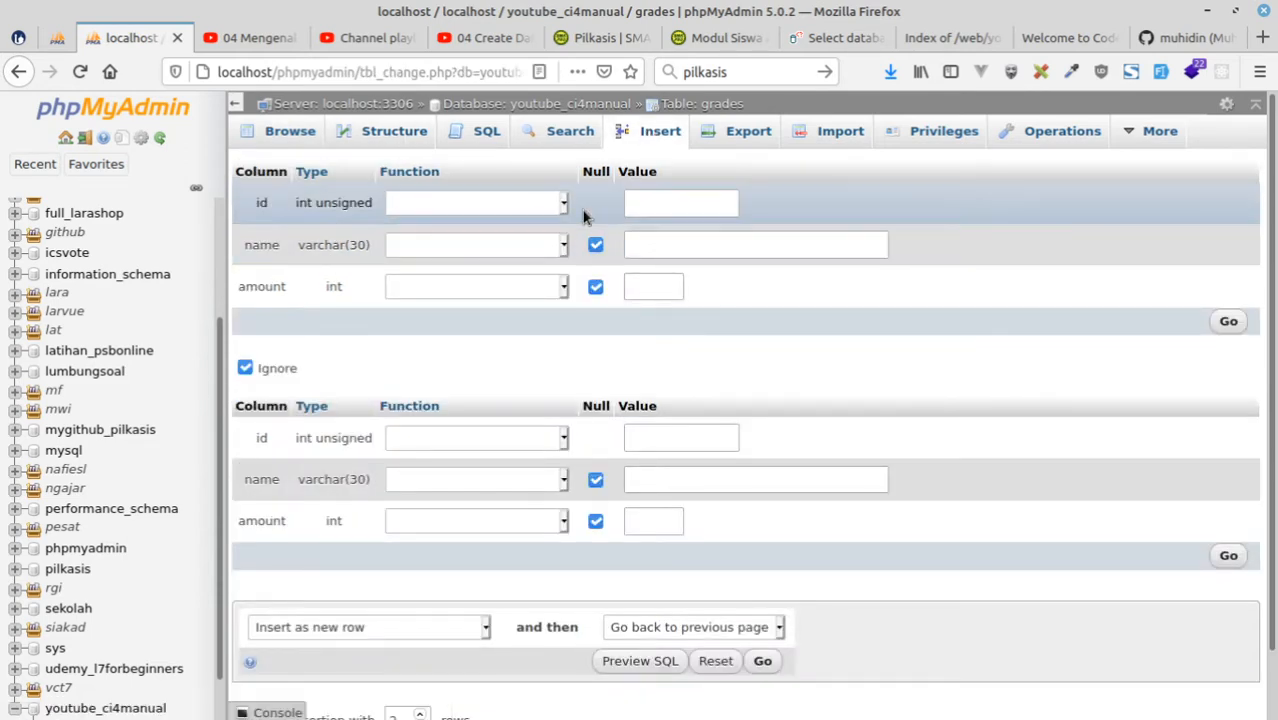
click(664, 245)
text(10)
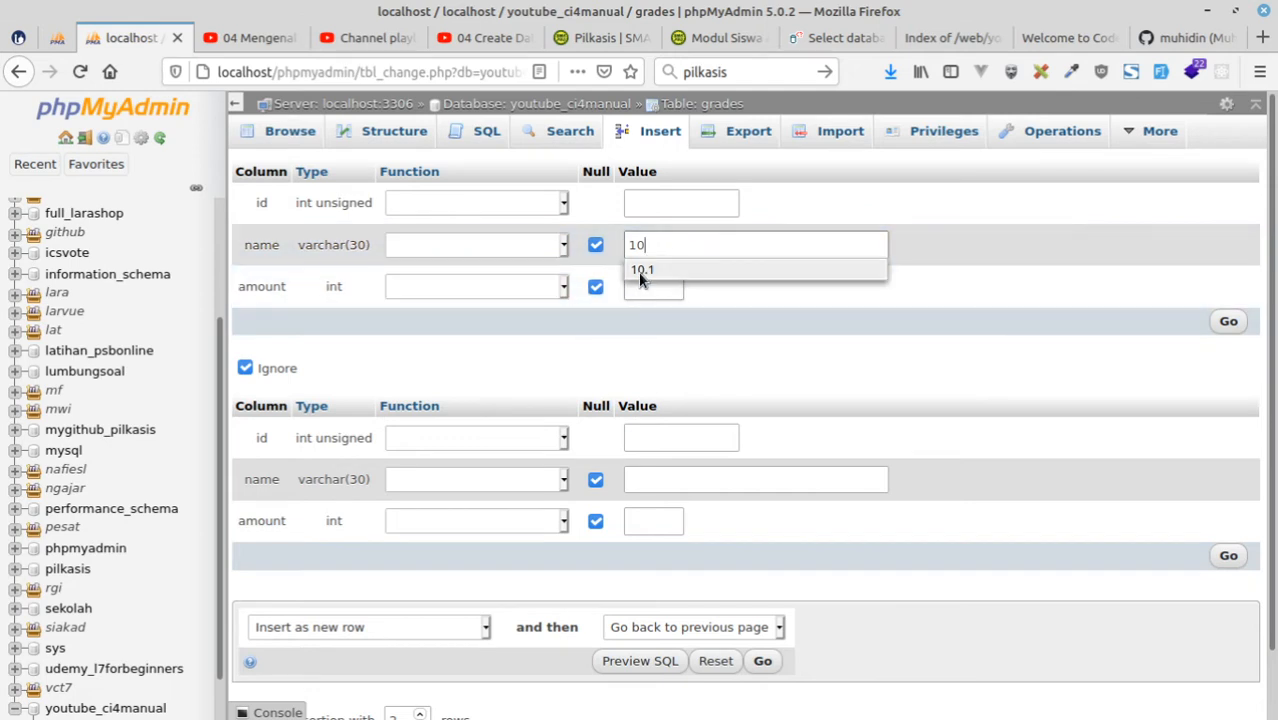
click(642, 269)
click(647, 285)
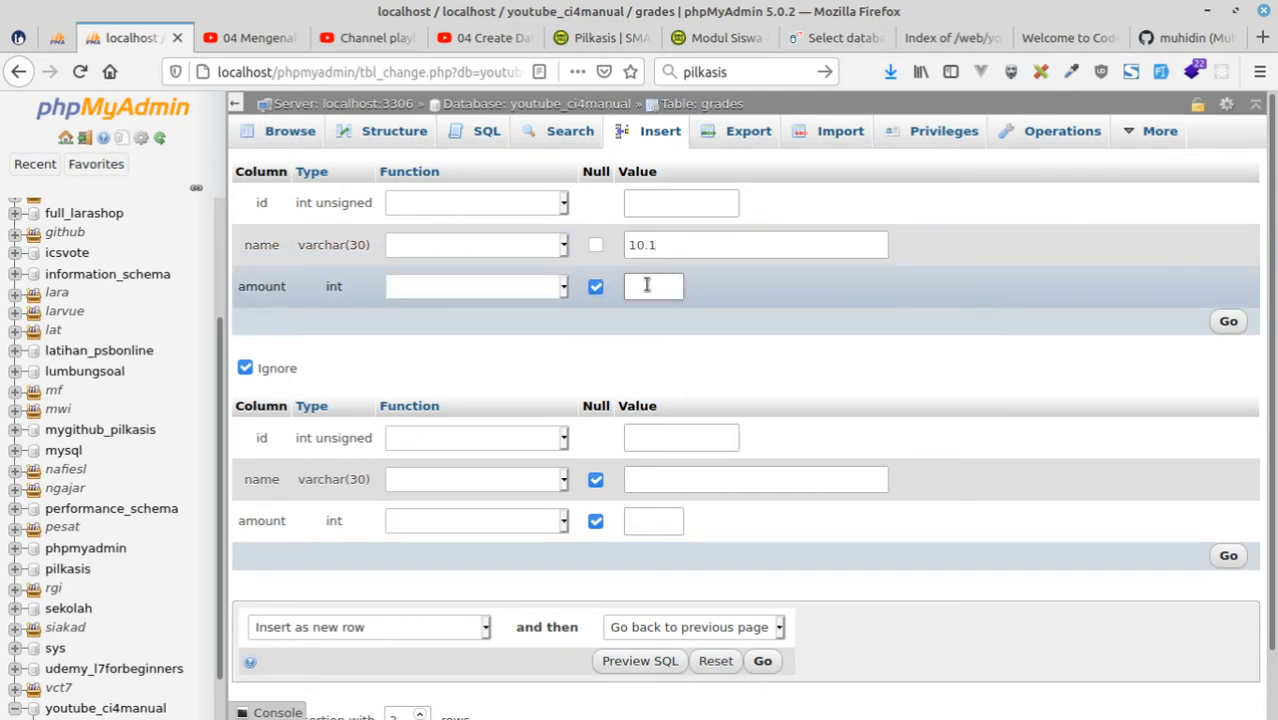
text(32)
Fill the second row of the insert form with name 10.2 and amount 31.
click(699, 476)
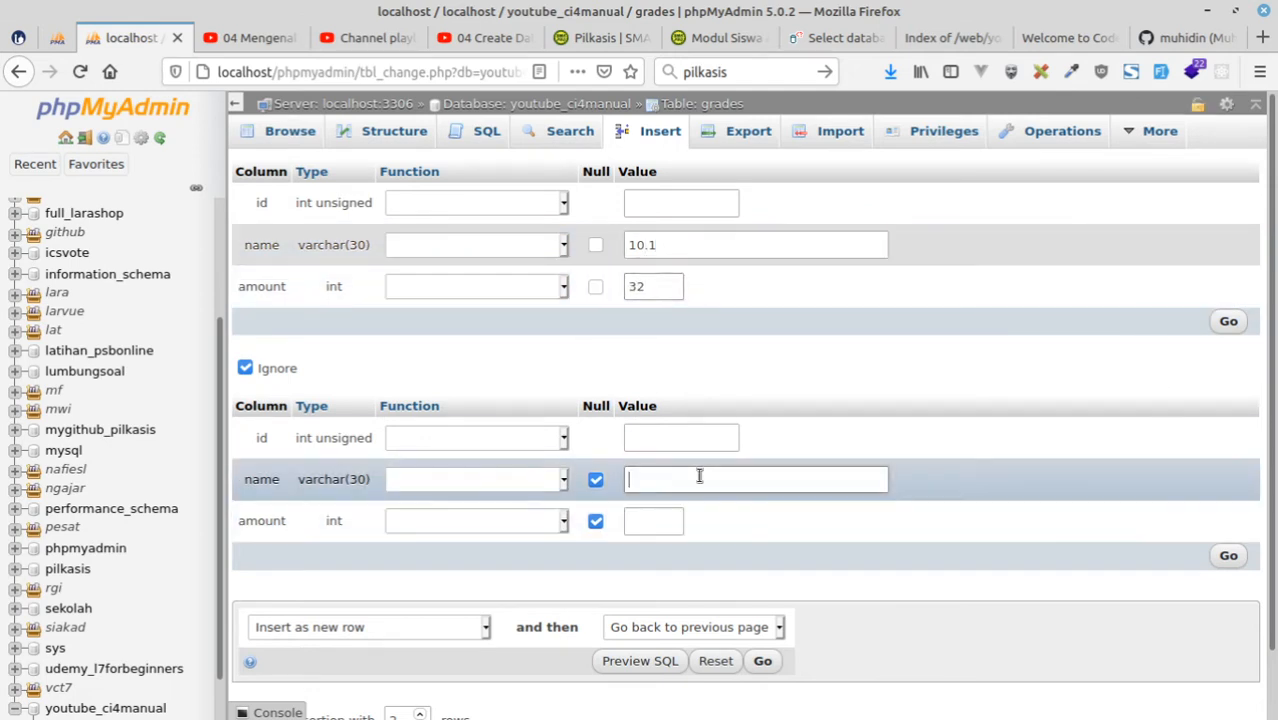
text(10.2)
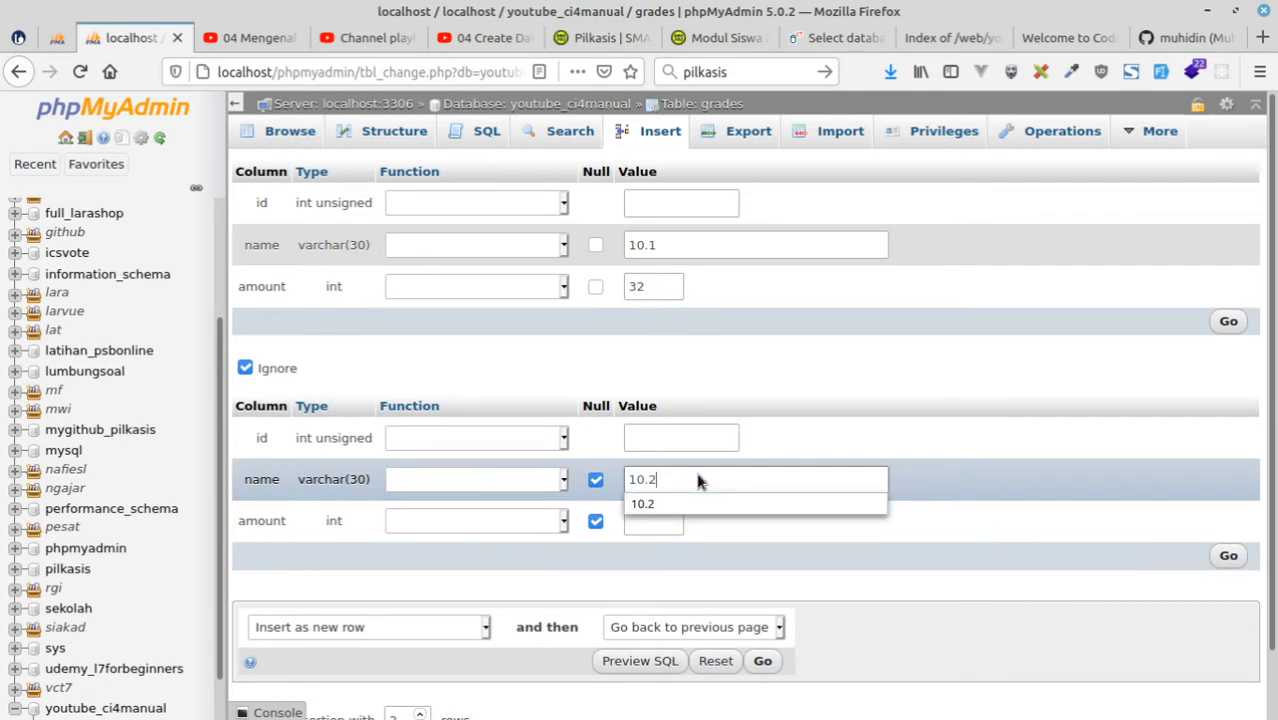
key(Tab)
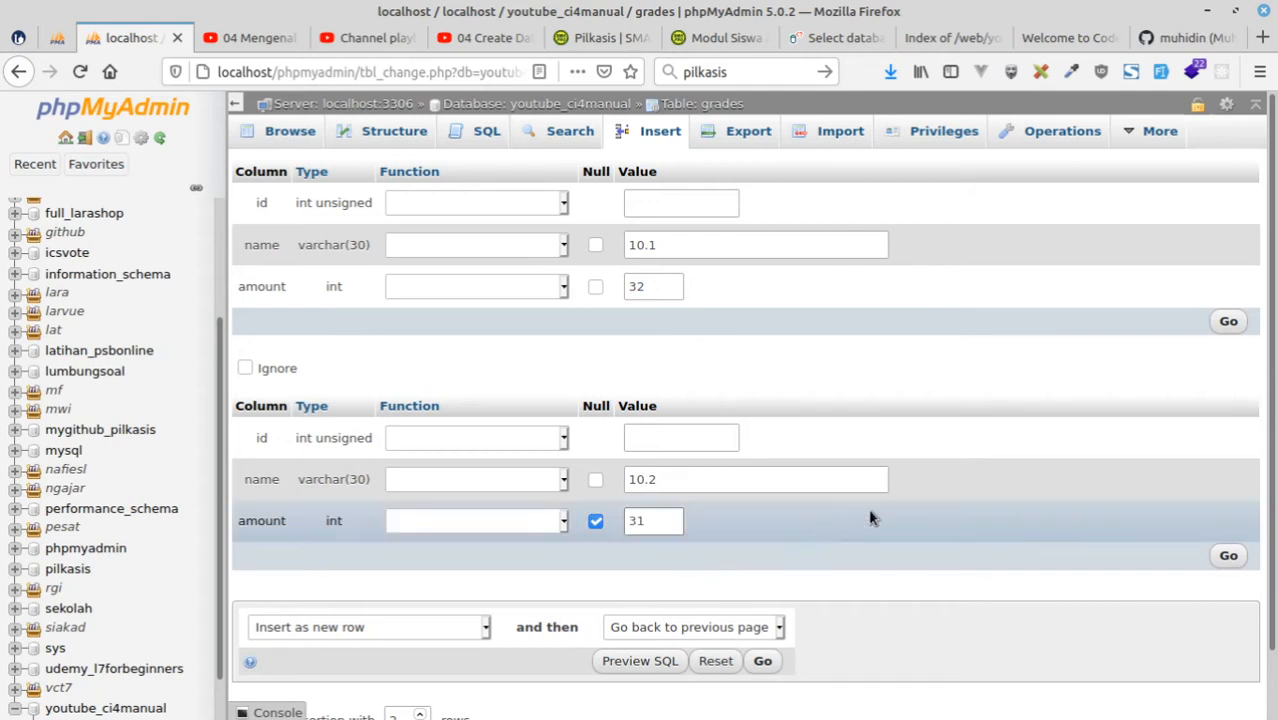
Submit the two filled rows to the grades table and go back to the youtube_ci4manual database overview.
click(762, 662)
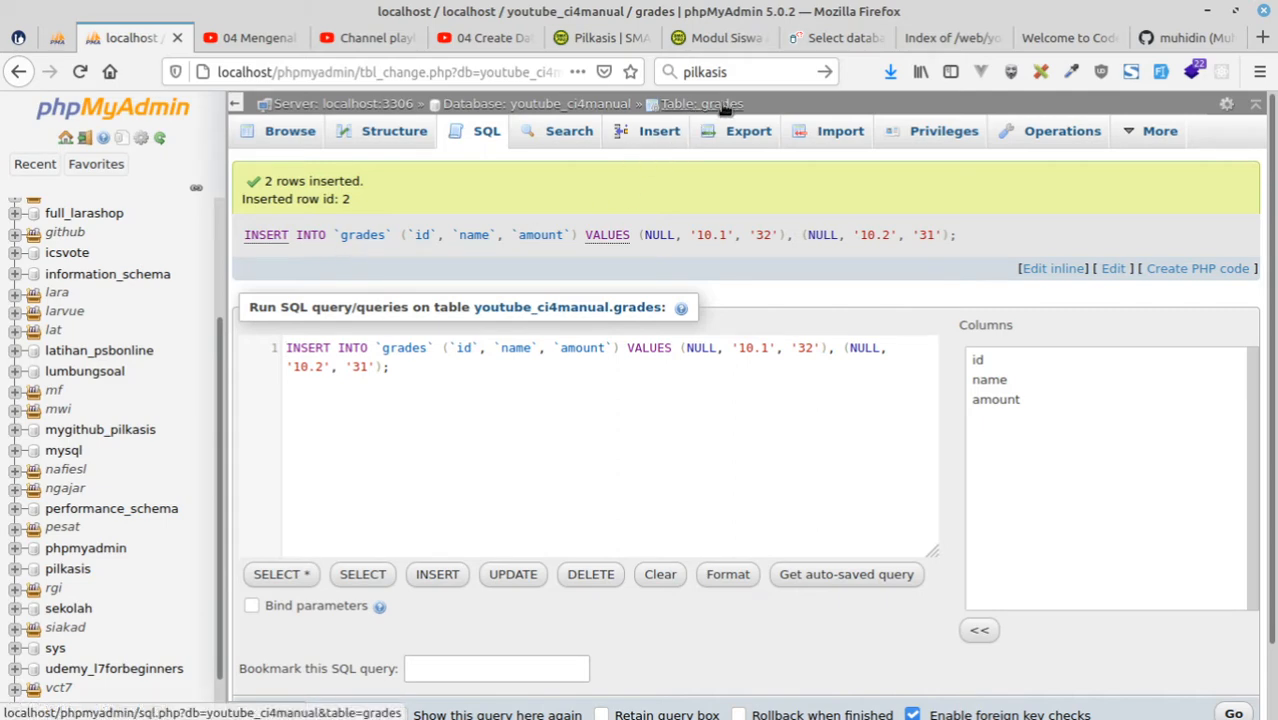
click(530, 104)
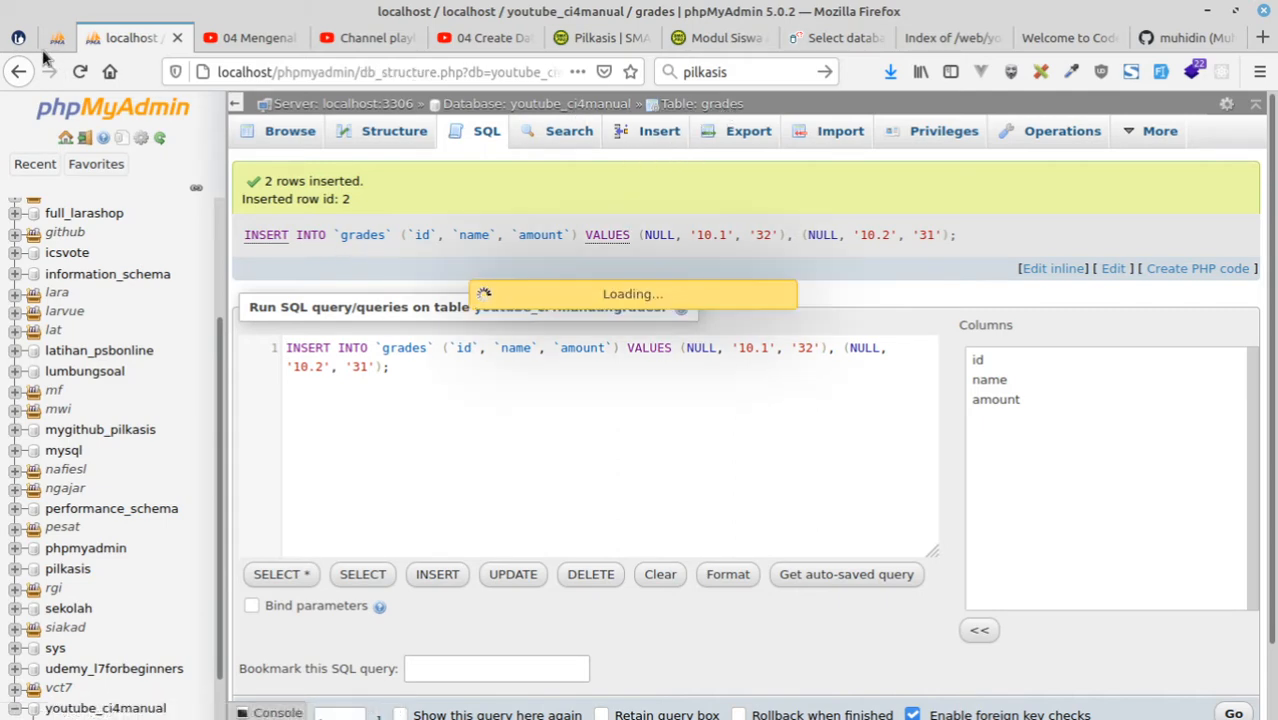
Examine the pilkasis database diagram, the Pilkasis website, and the pilkasis repository on GitHub with its file list and README.
click(57, 38)
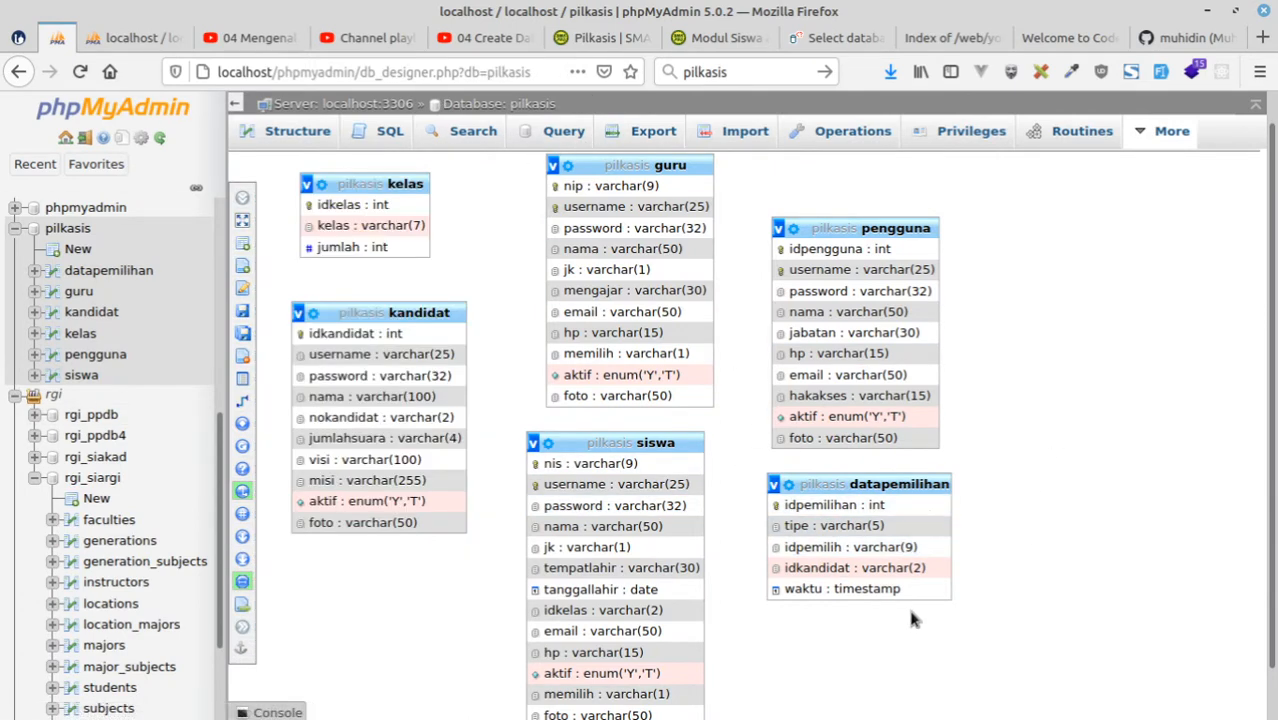
click(616, 46)
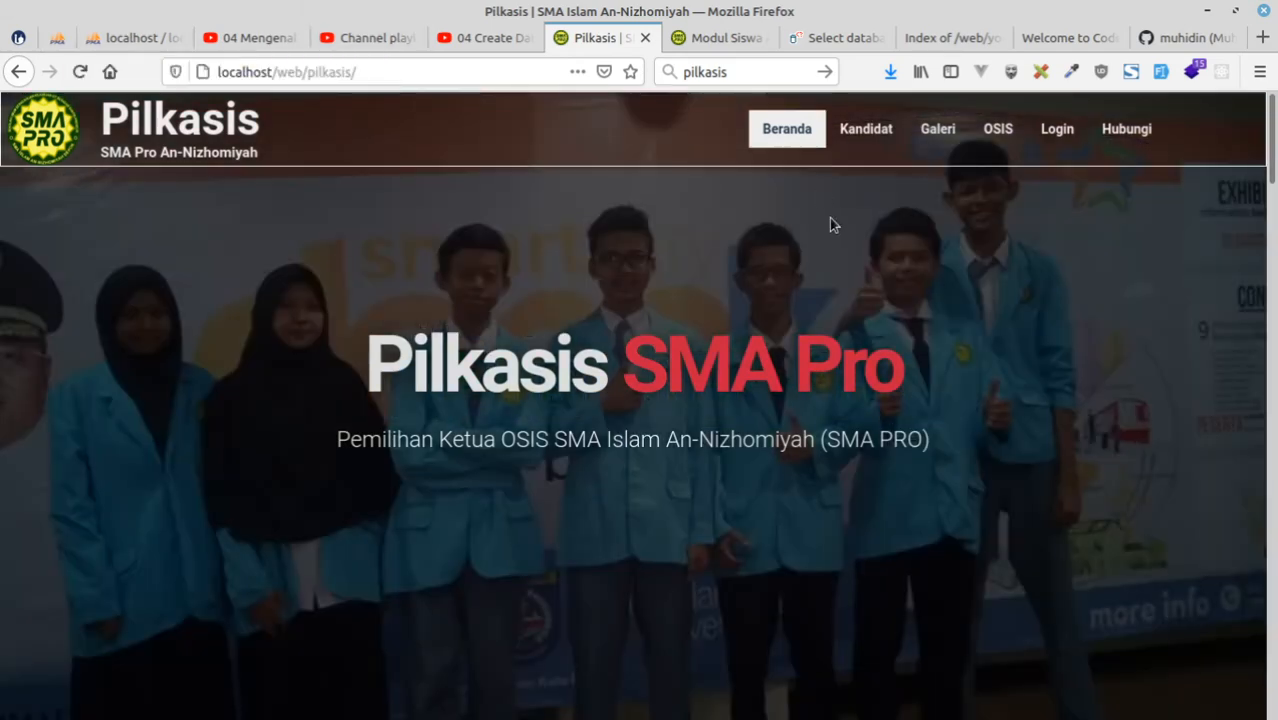
click(1170, 38)
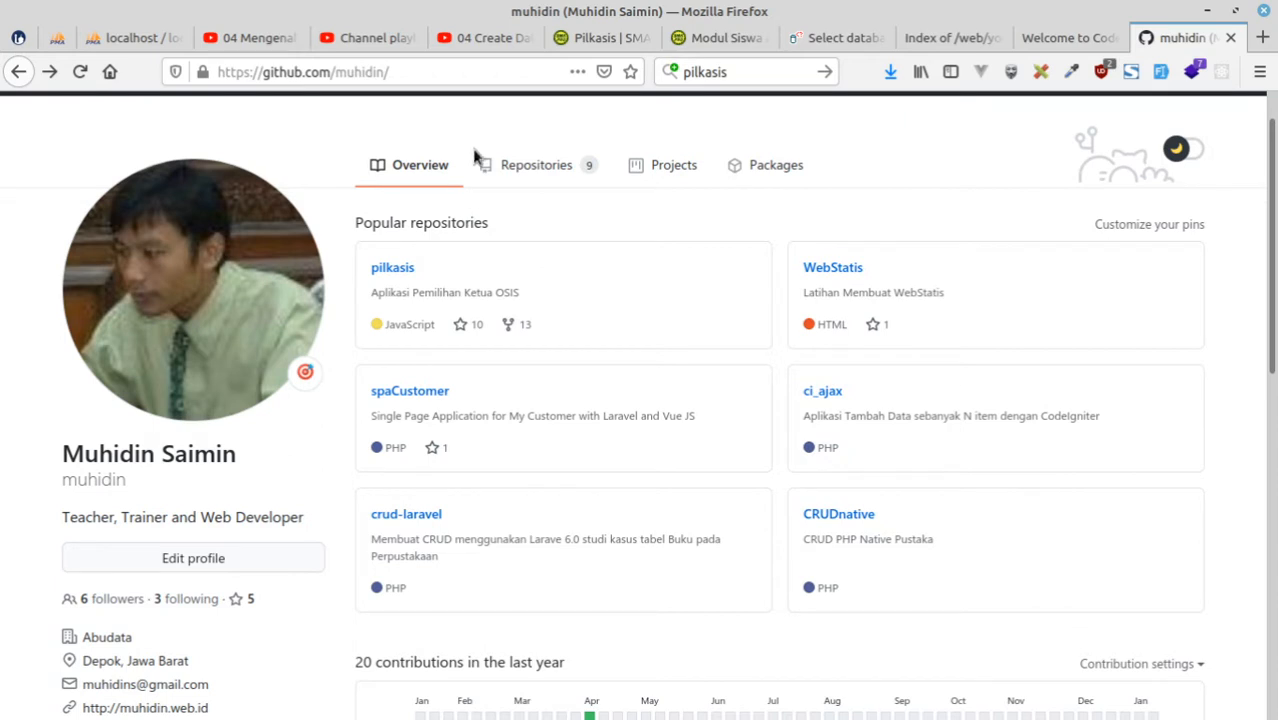
click(400, 269)
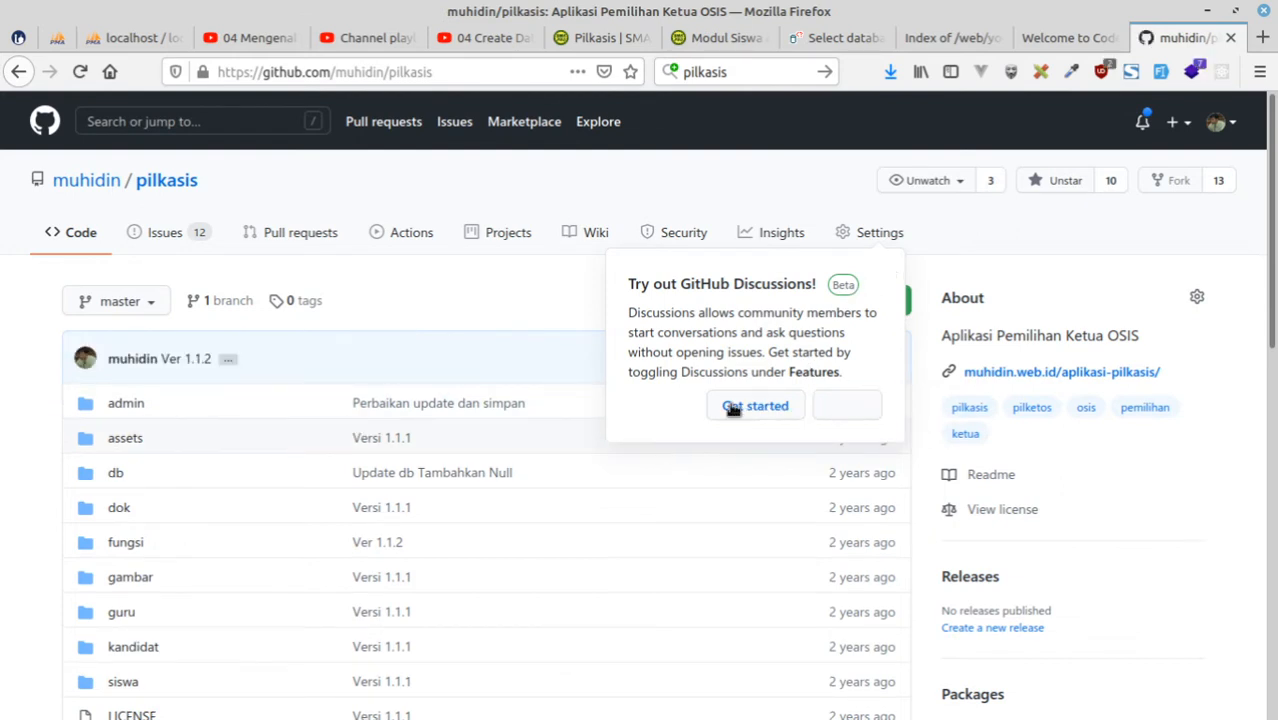
click(847, 405)
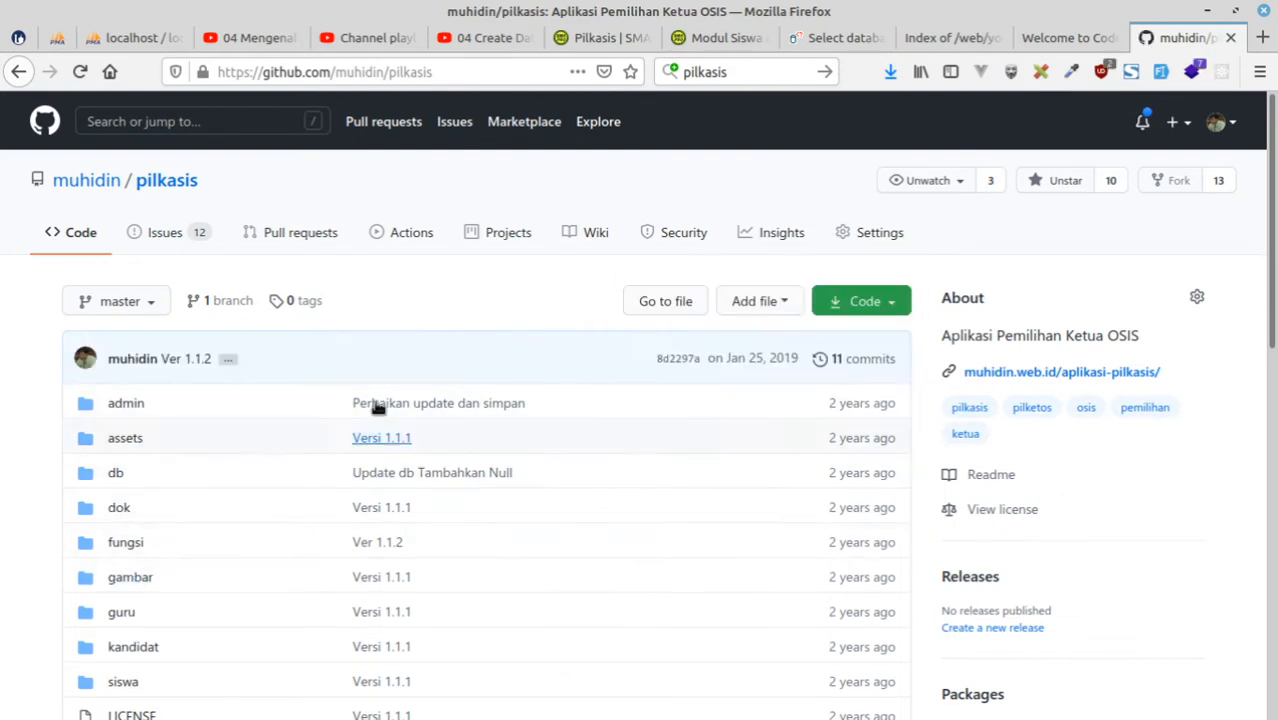
scroll(676, 428, down, 10)
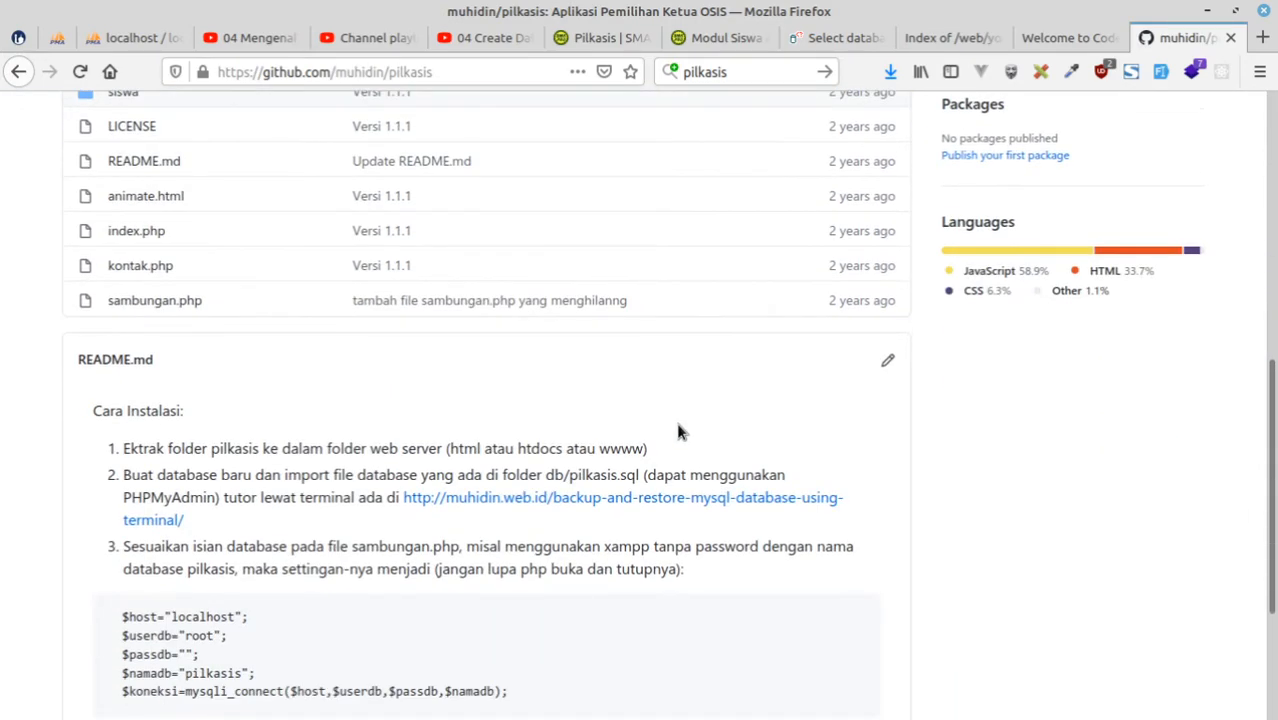
scroll(678, 430, up, 1)
scroll(678, 428, down, 4)
scroll(690, 435, up, 6)
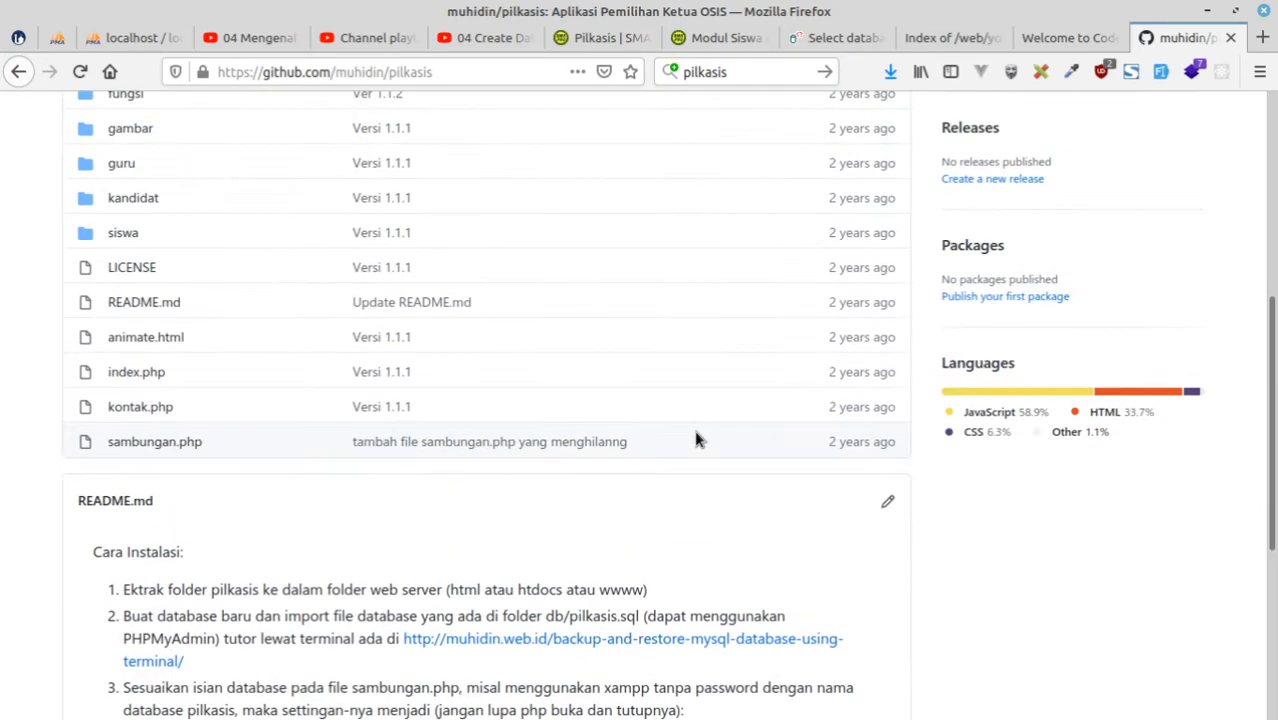
scroll(697, 440, up, 8)
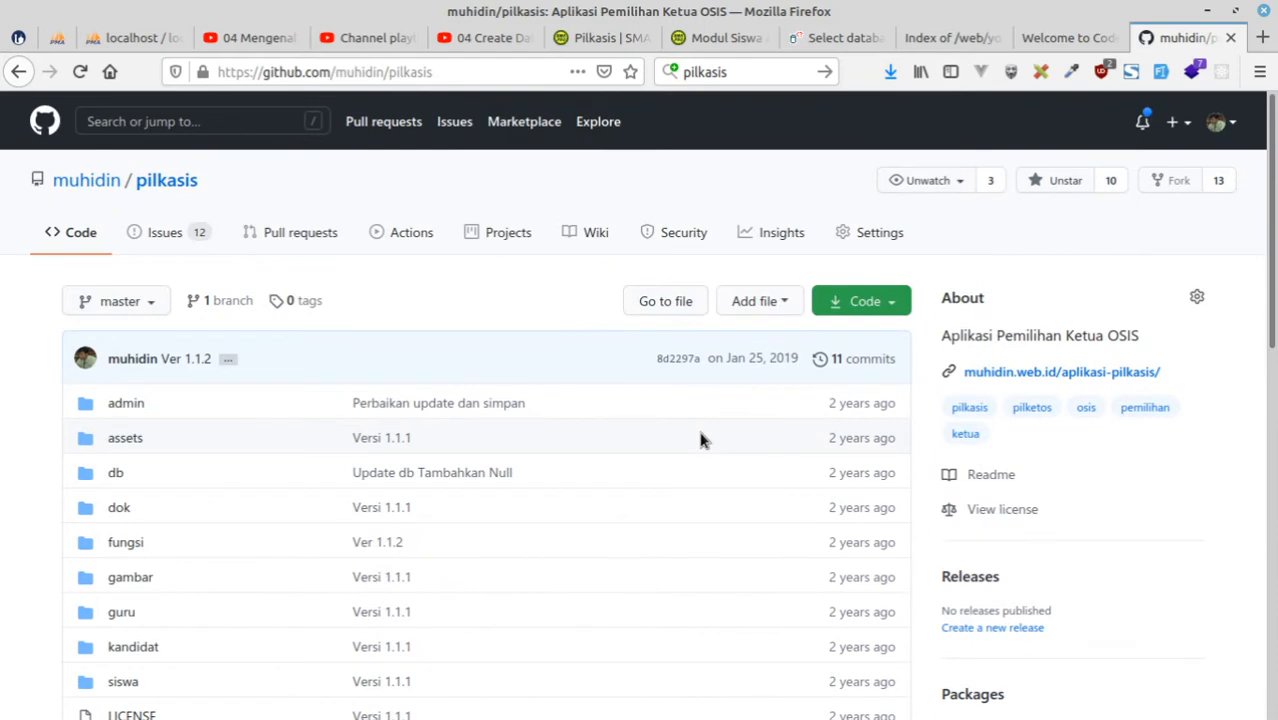
click(57, 38)
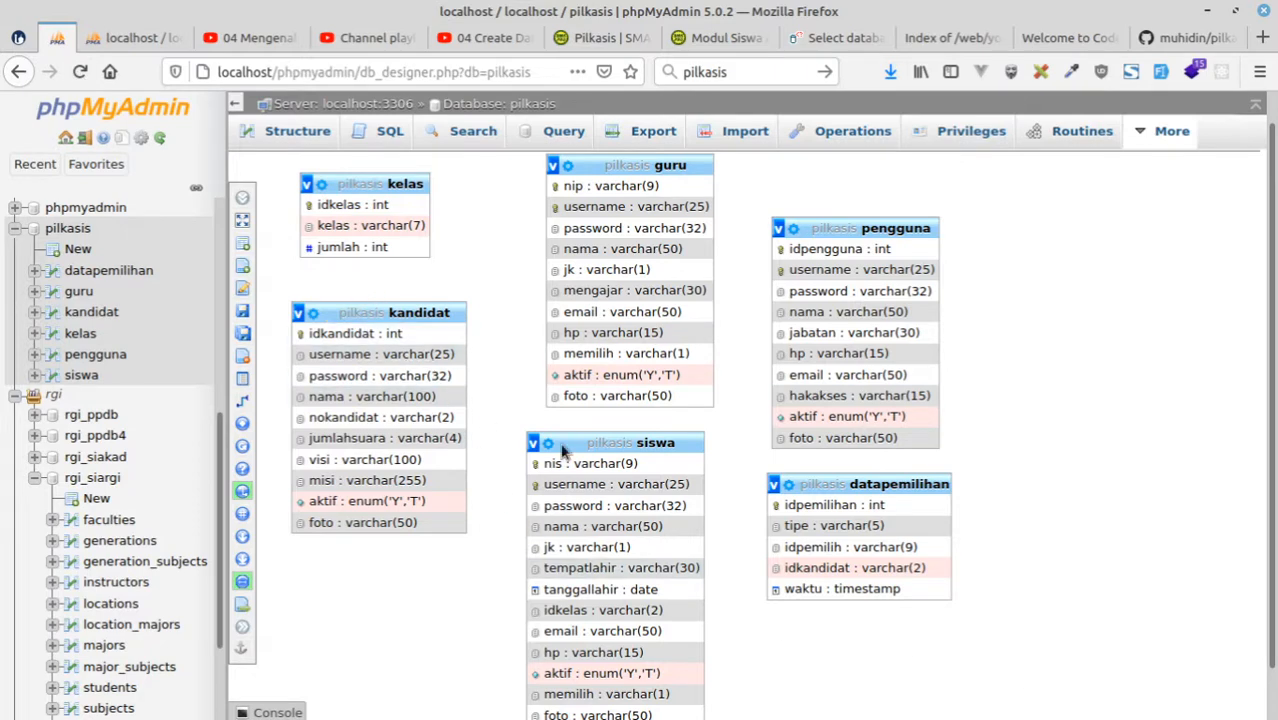
Start a new table named students with 13 columns in youtube_ci4manual, consulting the siswa table in the pilkasis diagram for its fields.
click(128, 38)
click(343, 461)
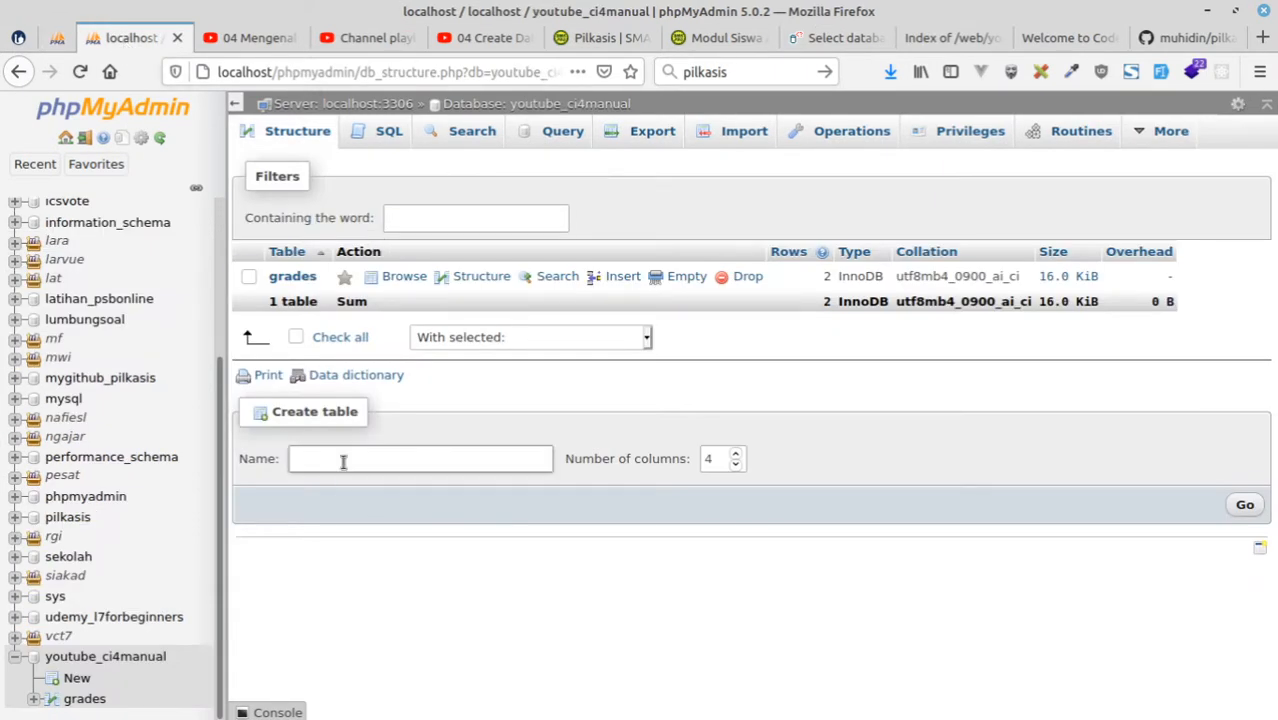
text(student)
click(58, 38)
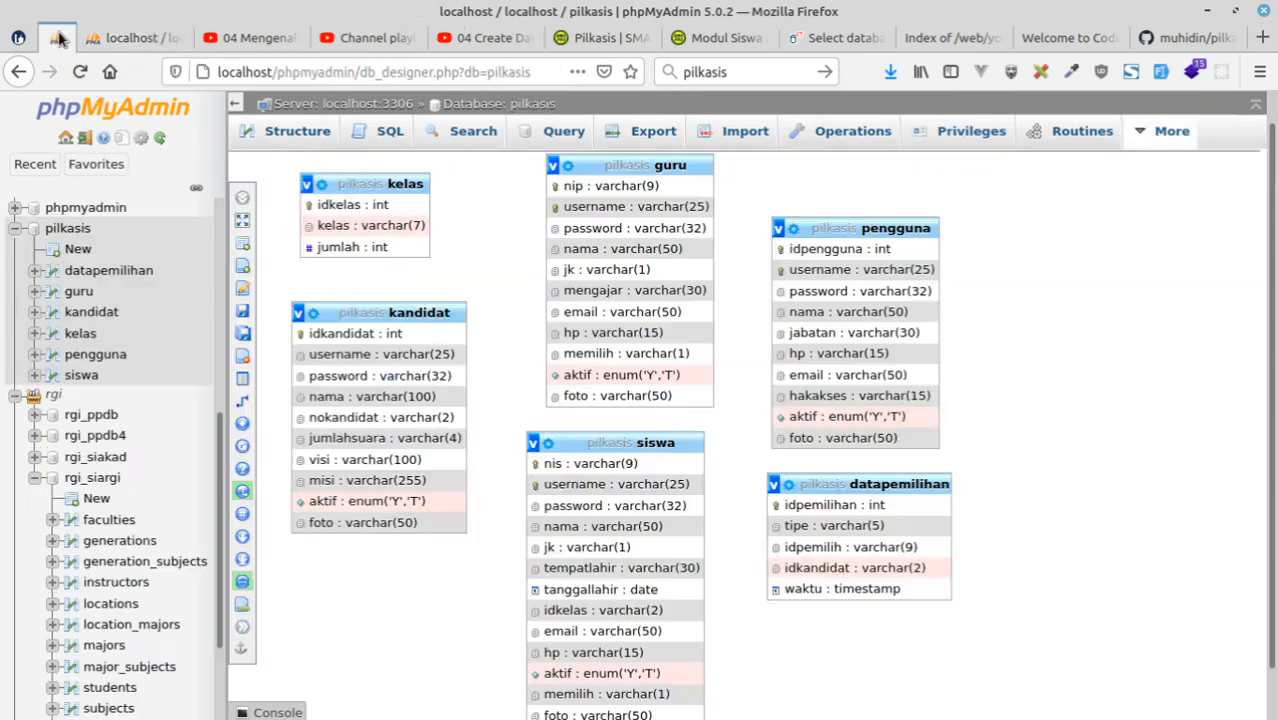
scroll(844, 534, down, 1)
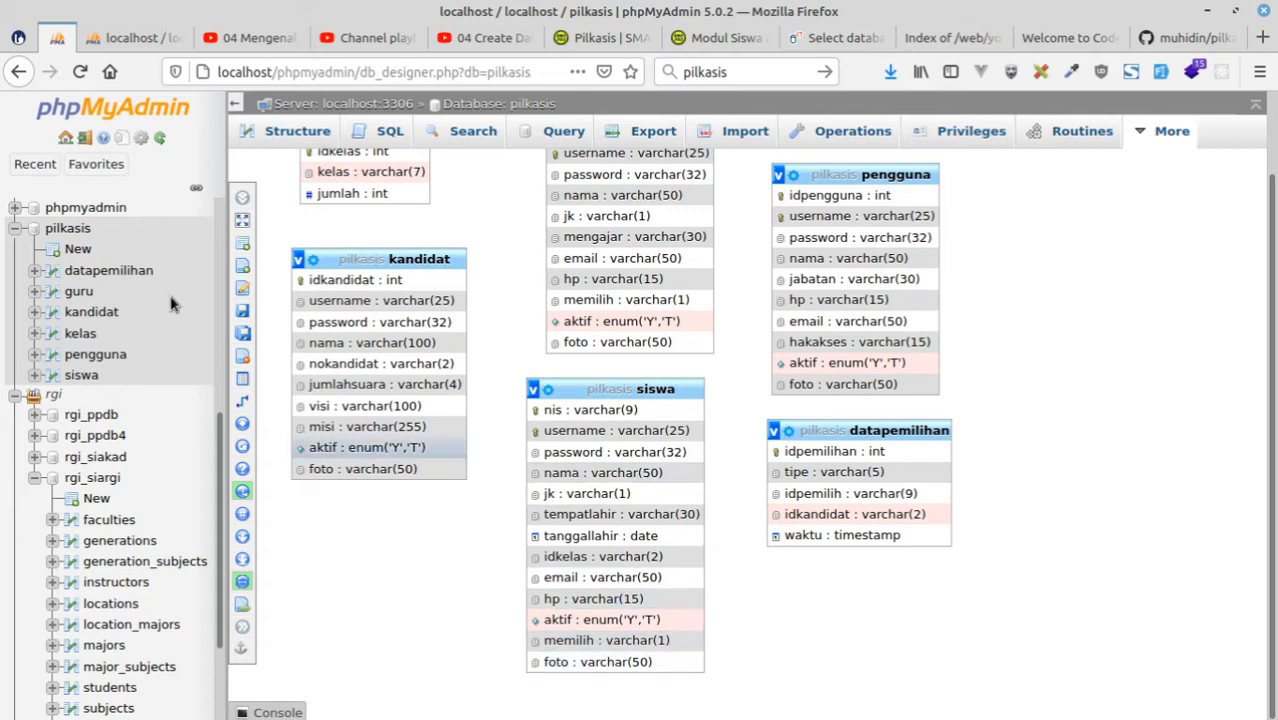
click(132, 38)
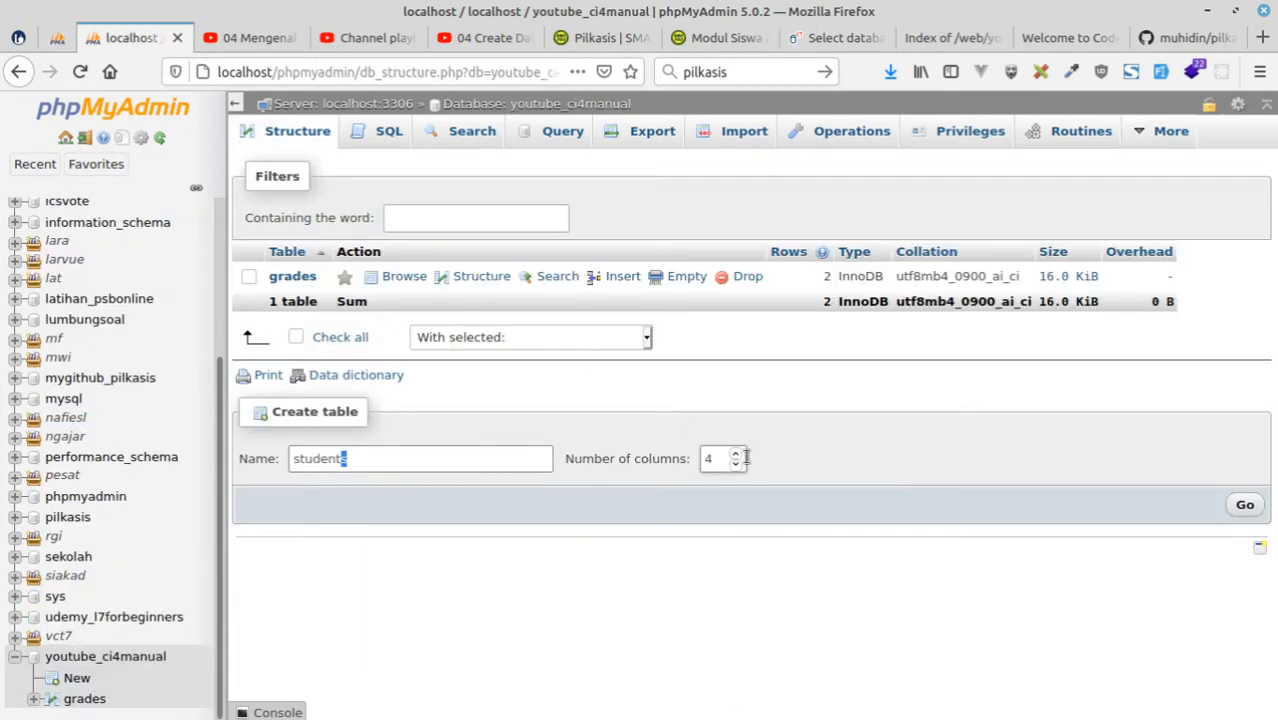
key(Tab)
text(13)
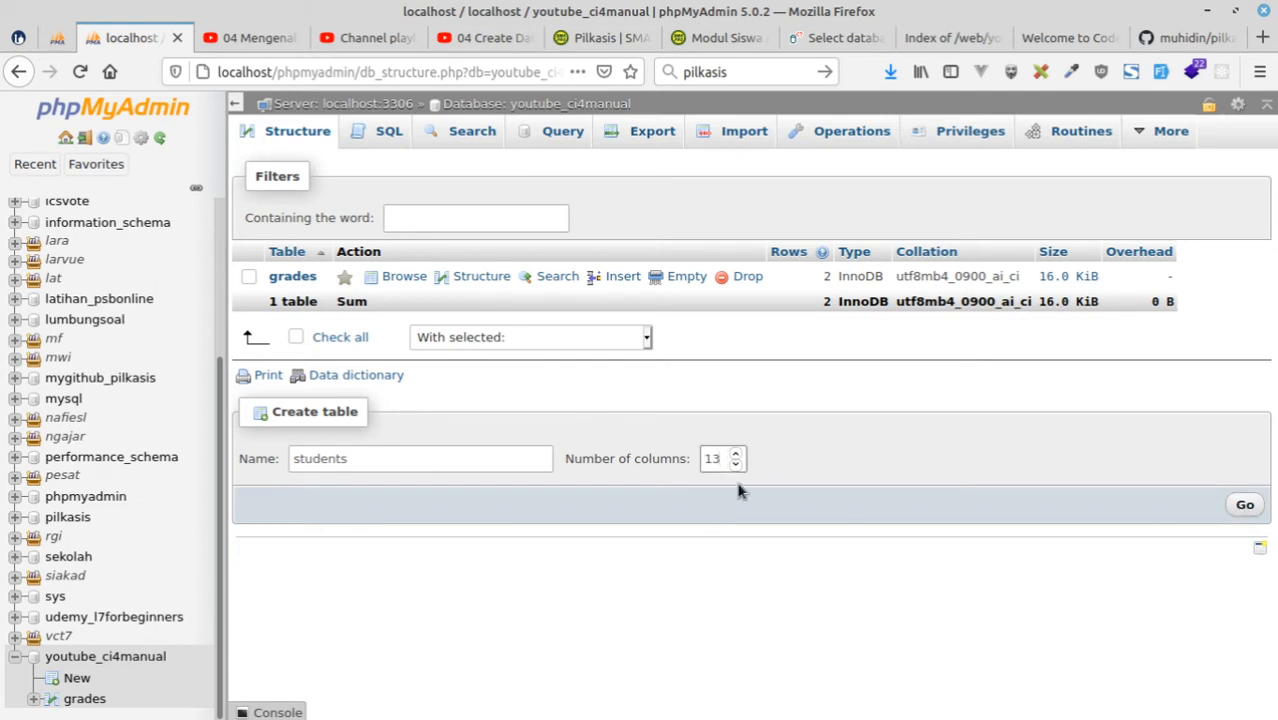
click(1241, 505)
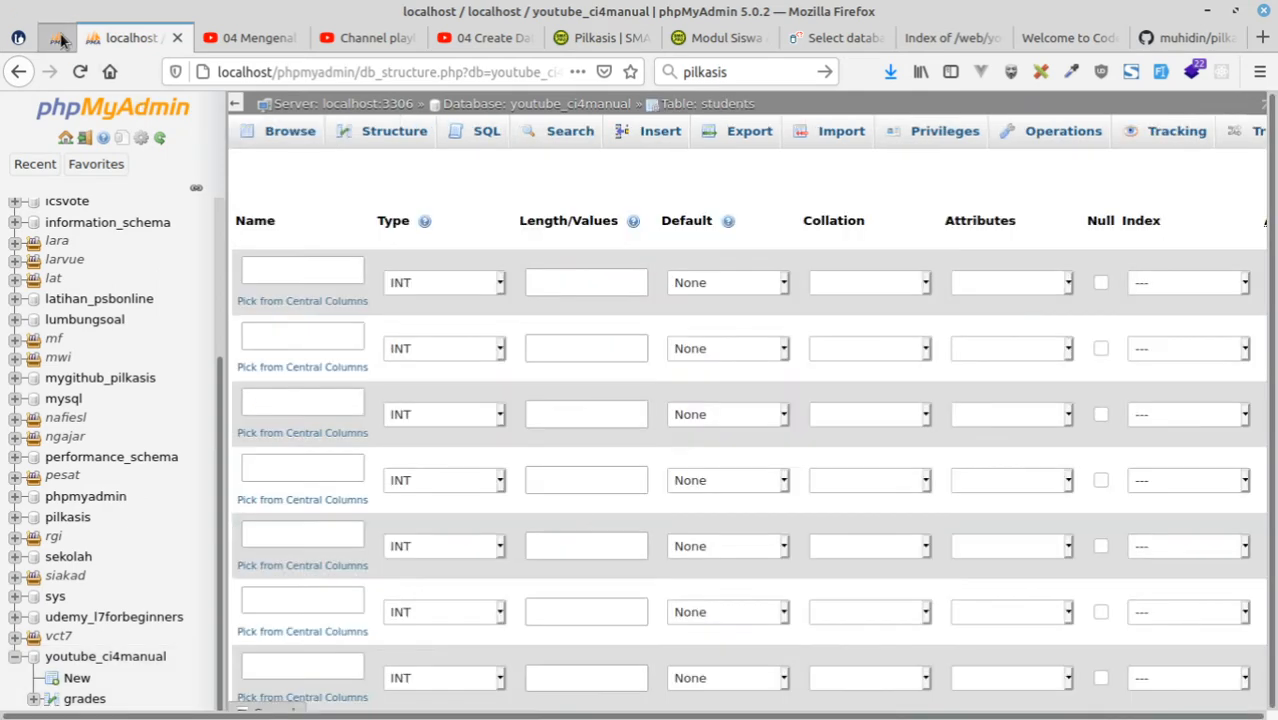
Define the first students column as id, type INT, length 11, with the UNSIGNED attribute.
click(62, 37)
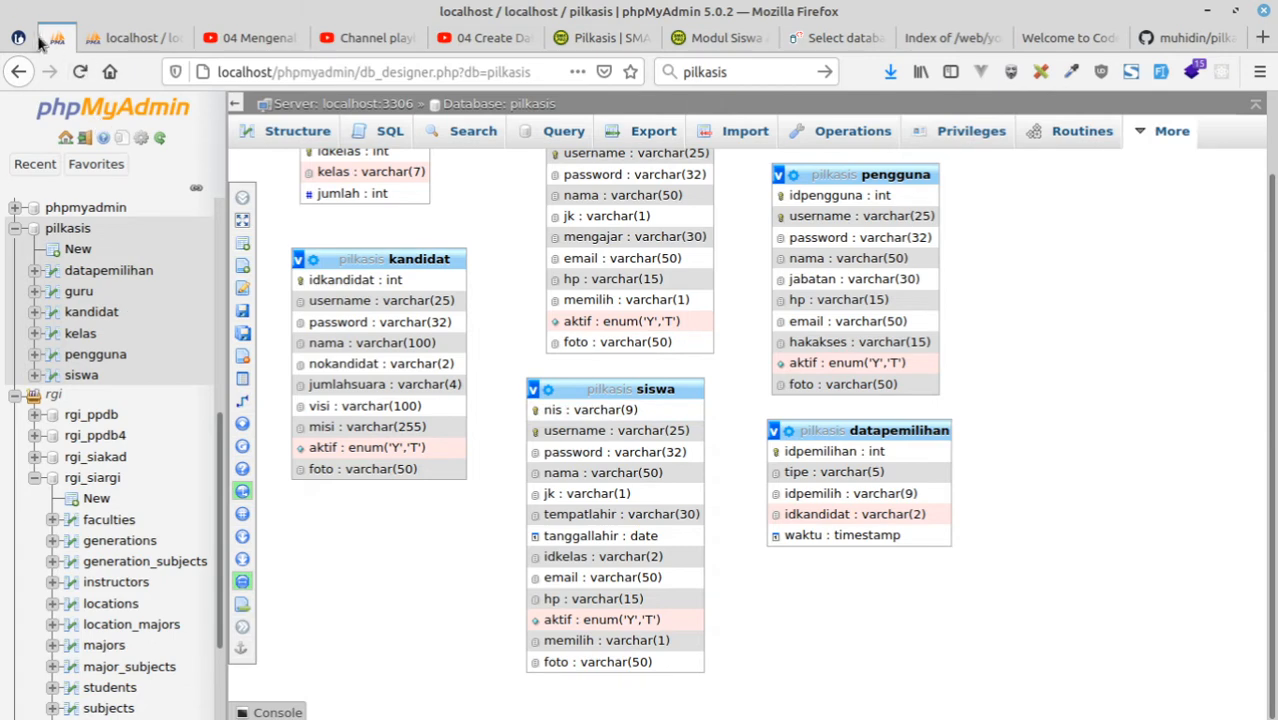
click(121, 38)
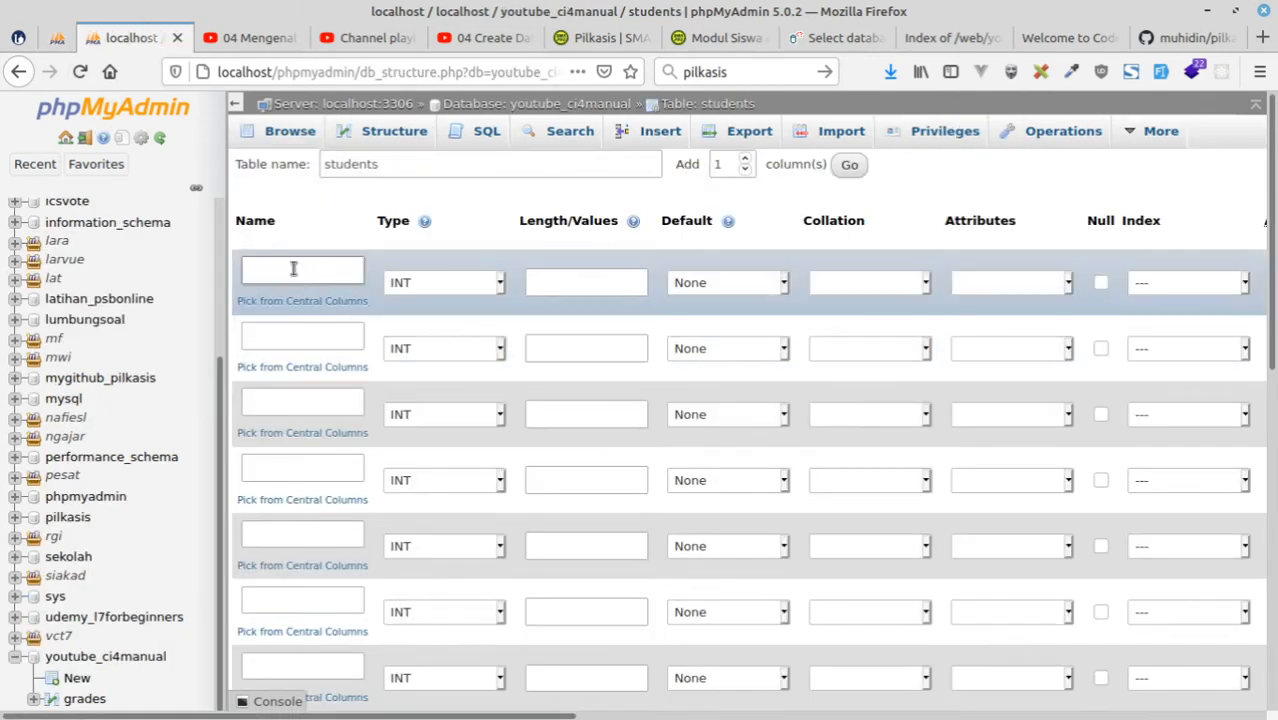
text(id)
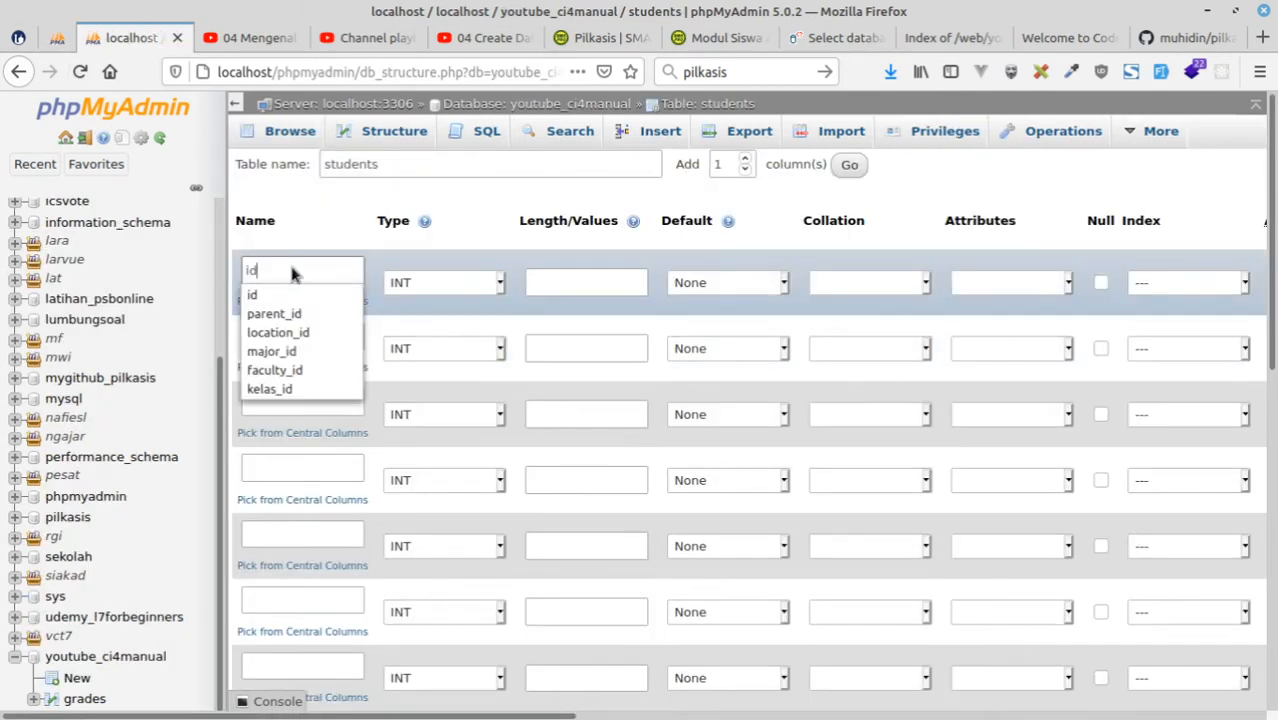
click(568, 284)
text(11)
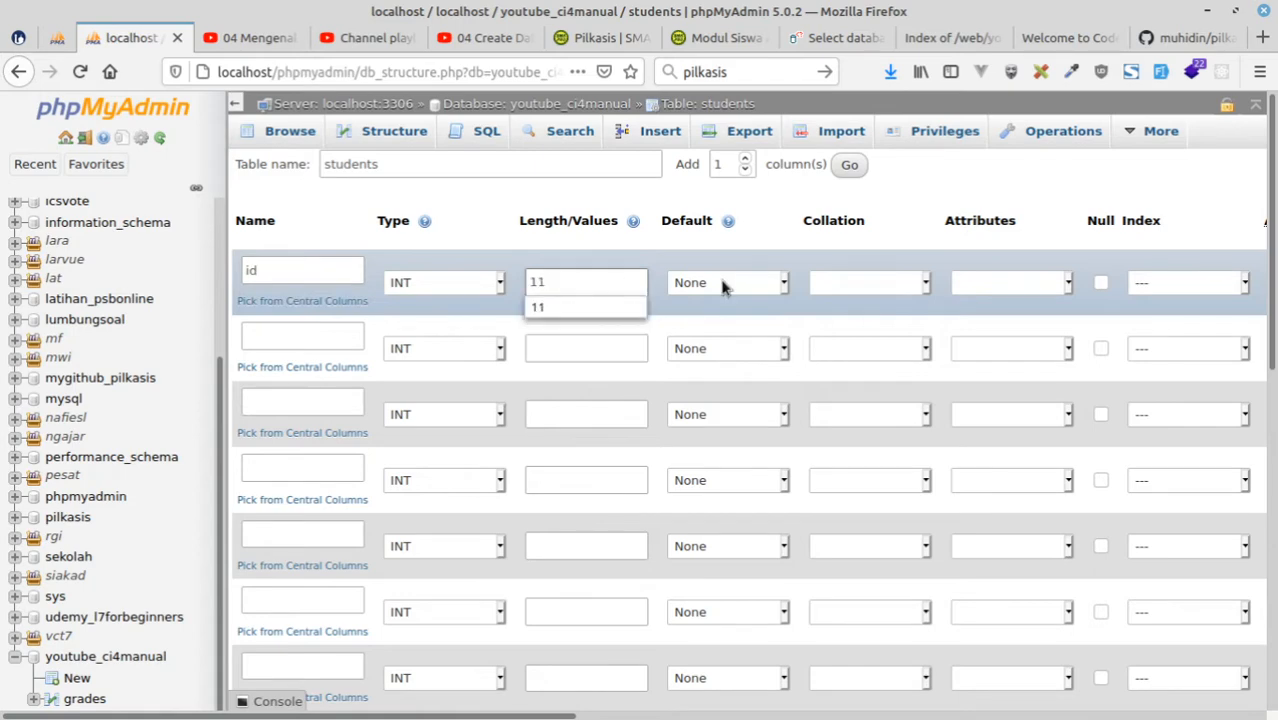
click(1010, 282)
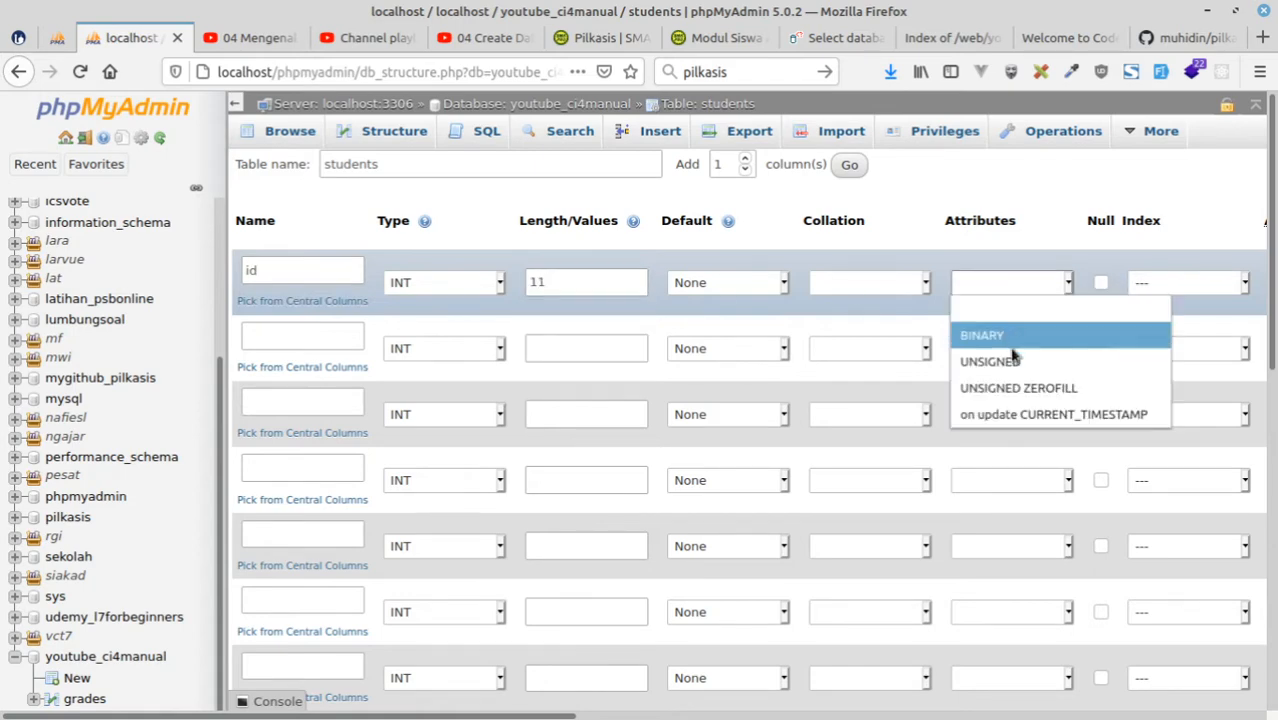
key(Escape)
Make the id column the PRIMARY index and enable auto-increment for it.
click(1192, 282)
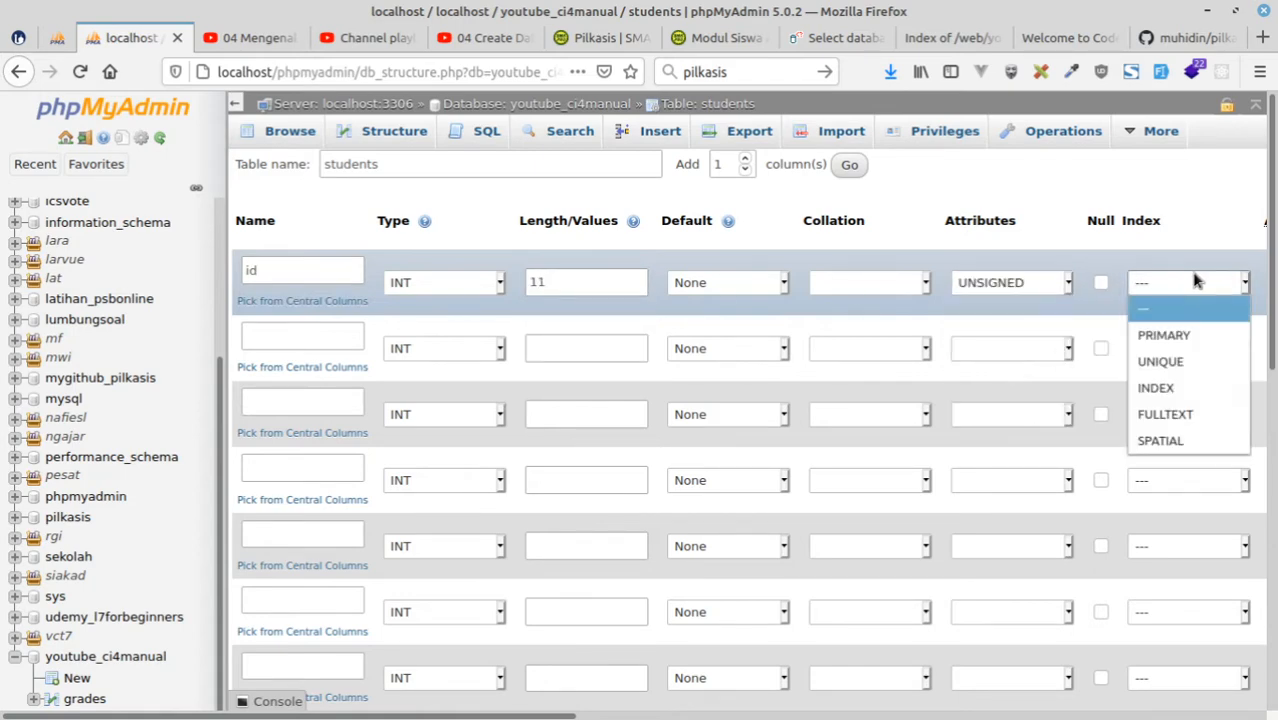
click(1175, 338)
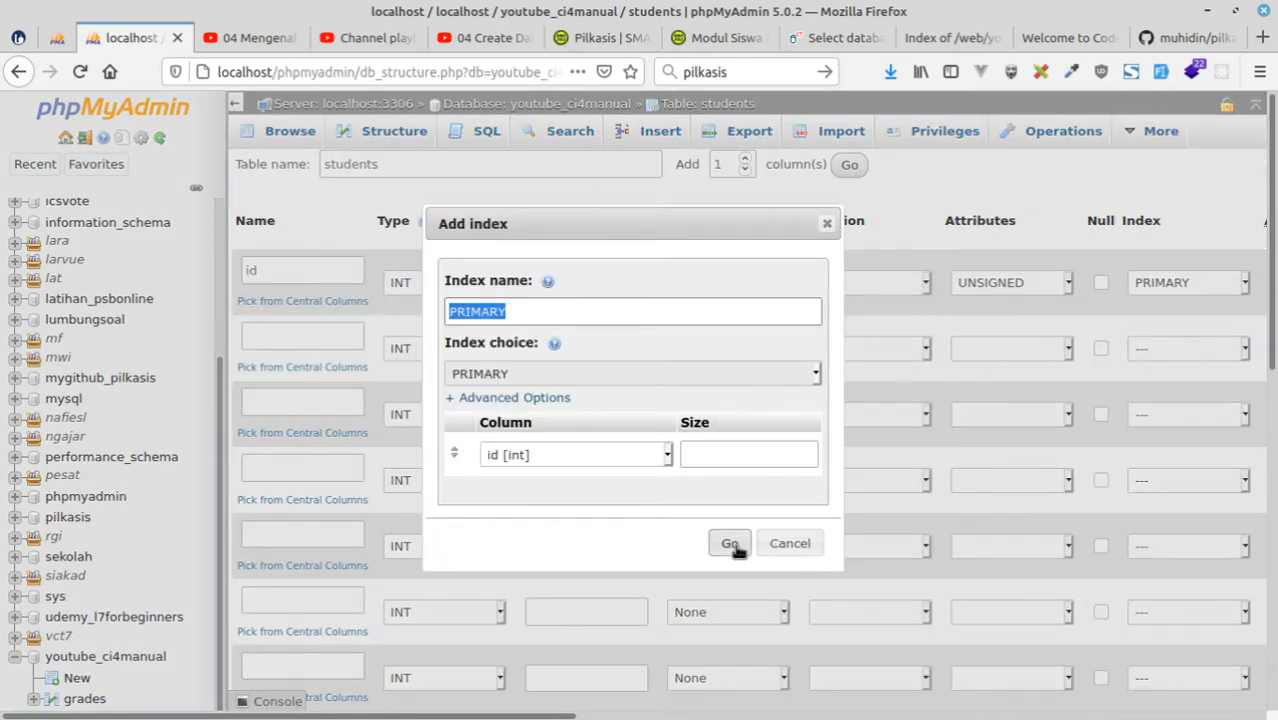
click(730, 545)
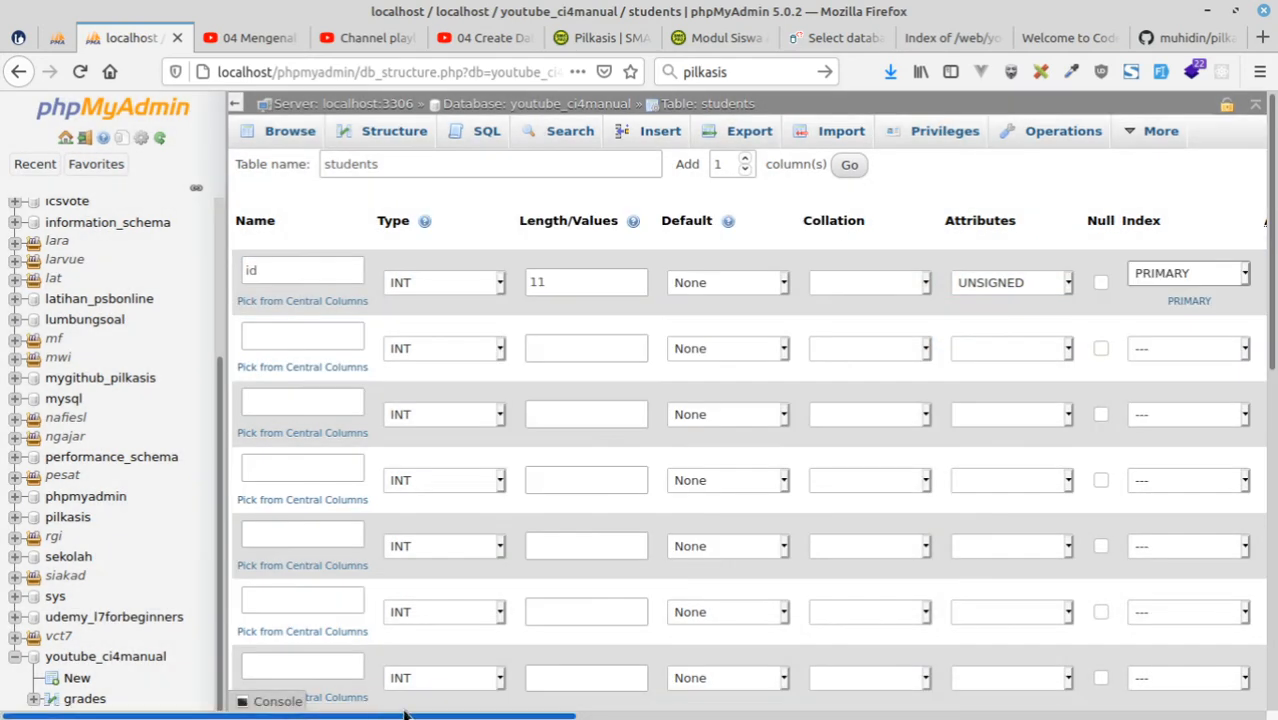
scroll(846, 533, right, 2)
click(1173, 282)
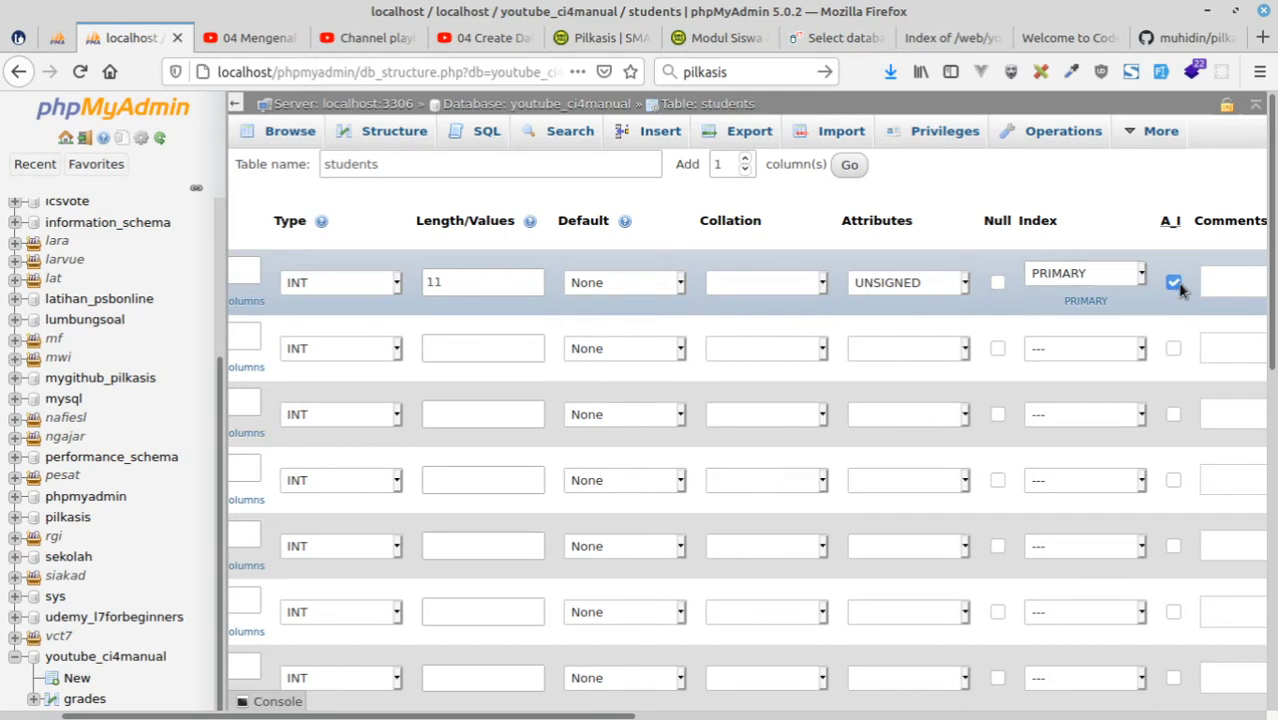
drag(630, 716, 570, 716)
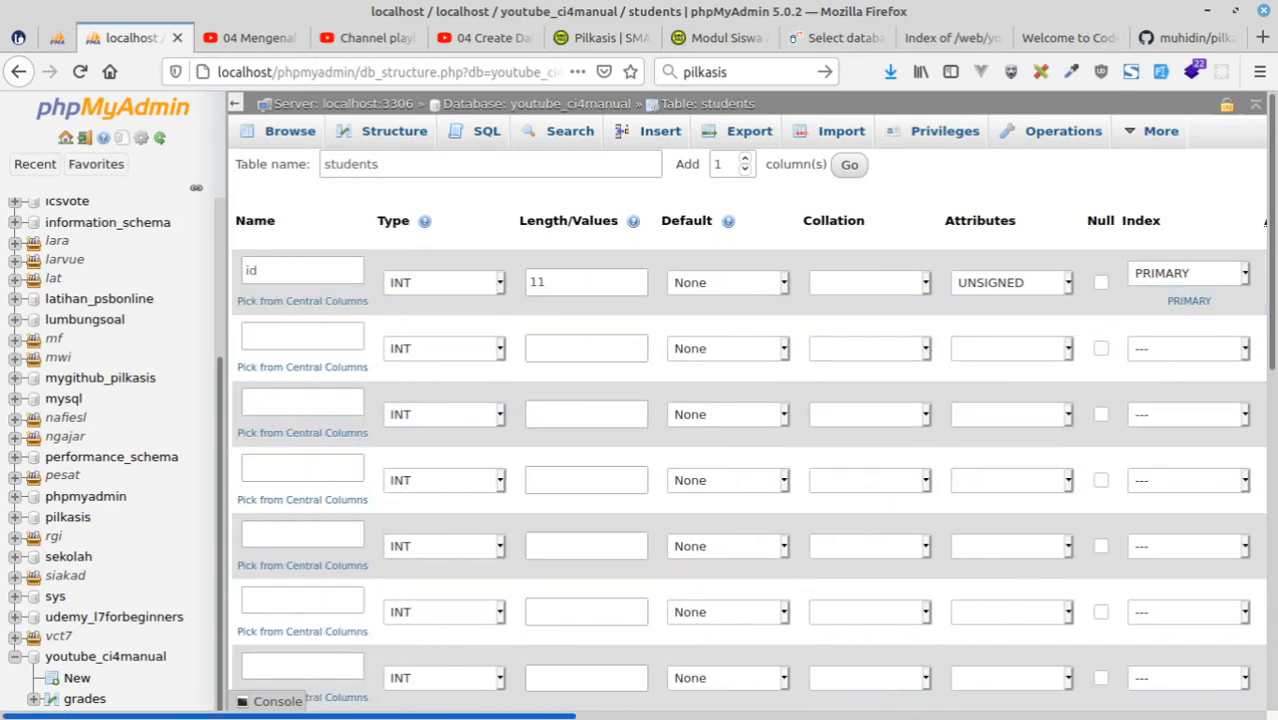
Define the second column as nis with type VARCHAR and length 15.
click(293, 338)
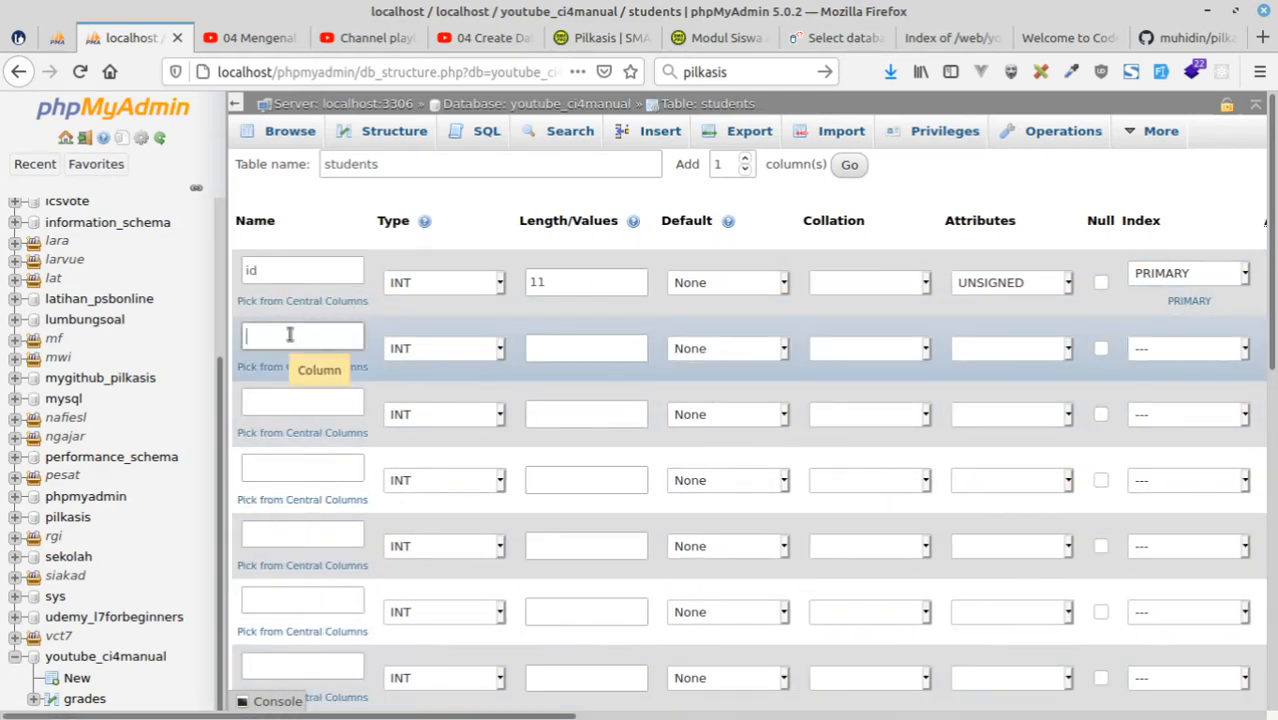
text(nis)
click(433, 356)
click(431, 397)
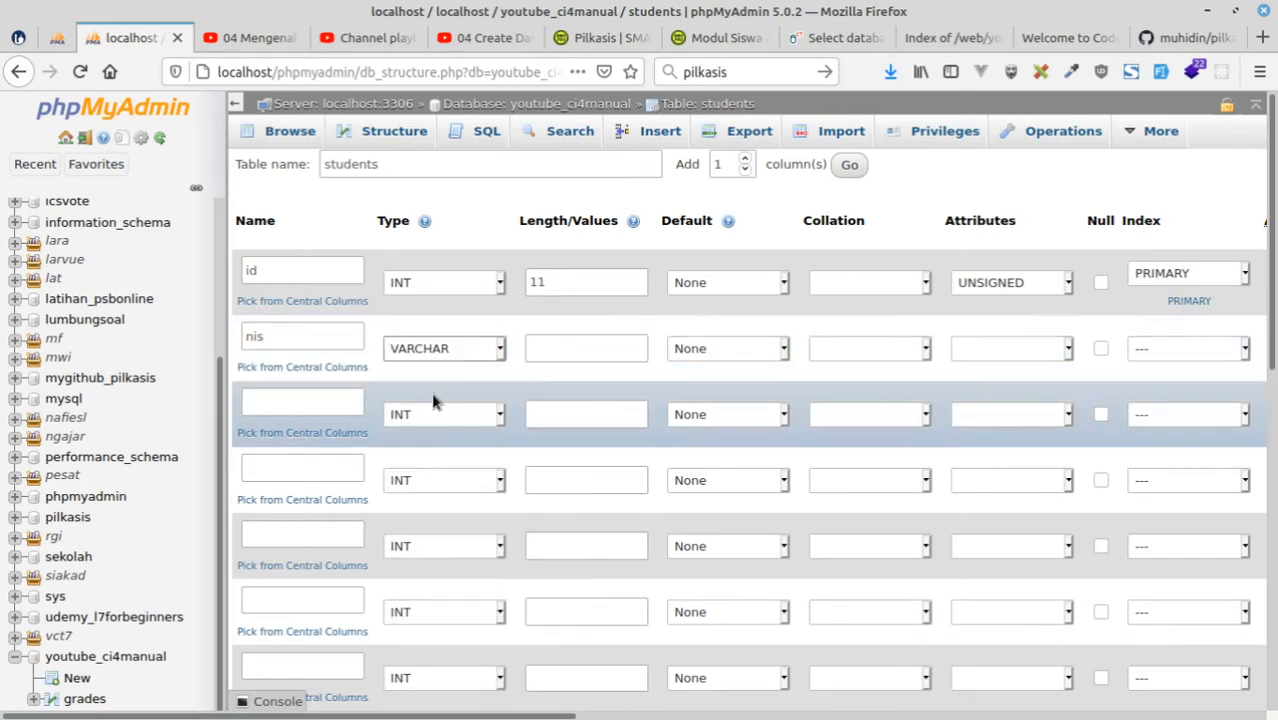
click(599, 351)
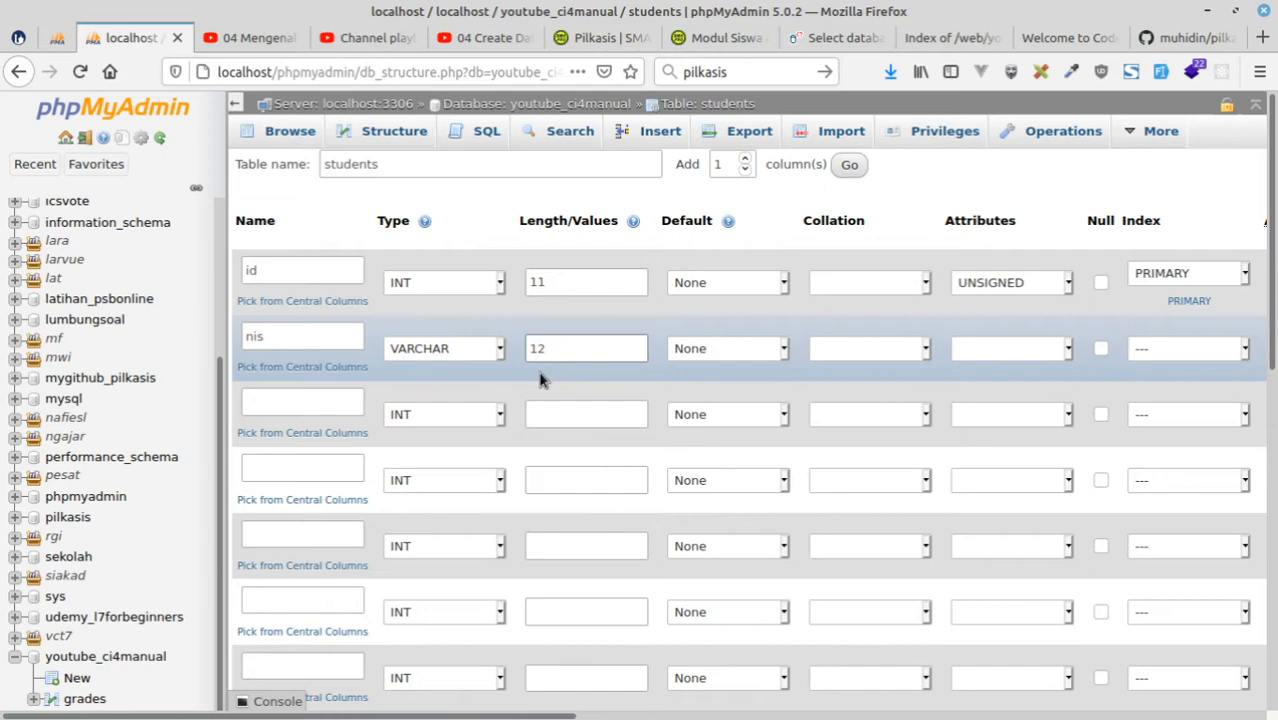
key(BackSpace)
text(5)
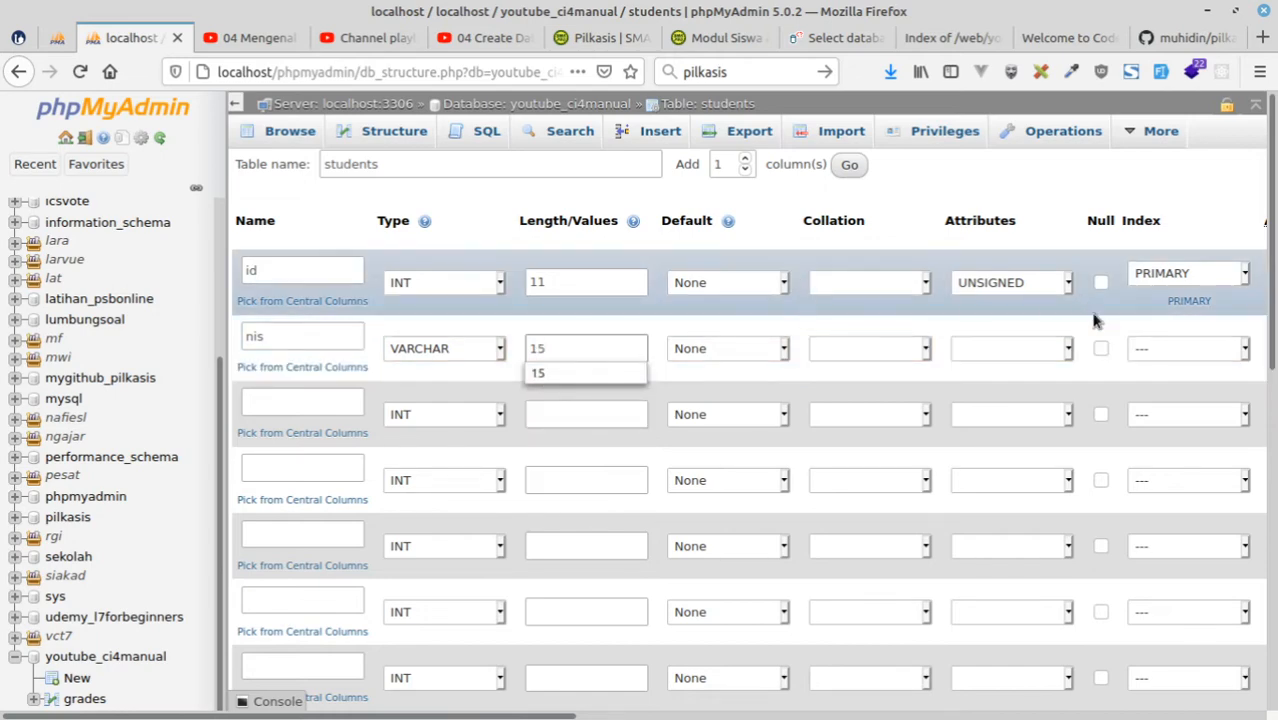
Allow NULL values for every column of the students table except id.
click(1100, 348)
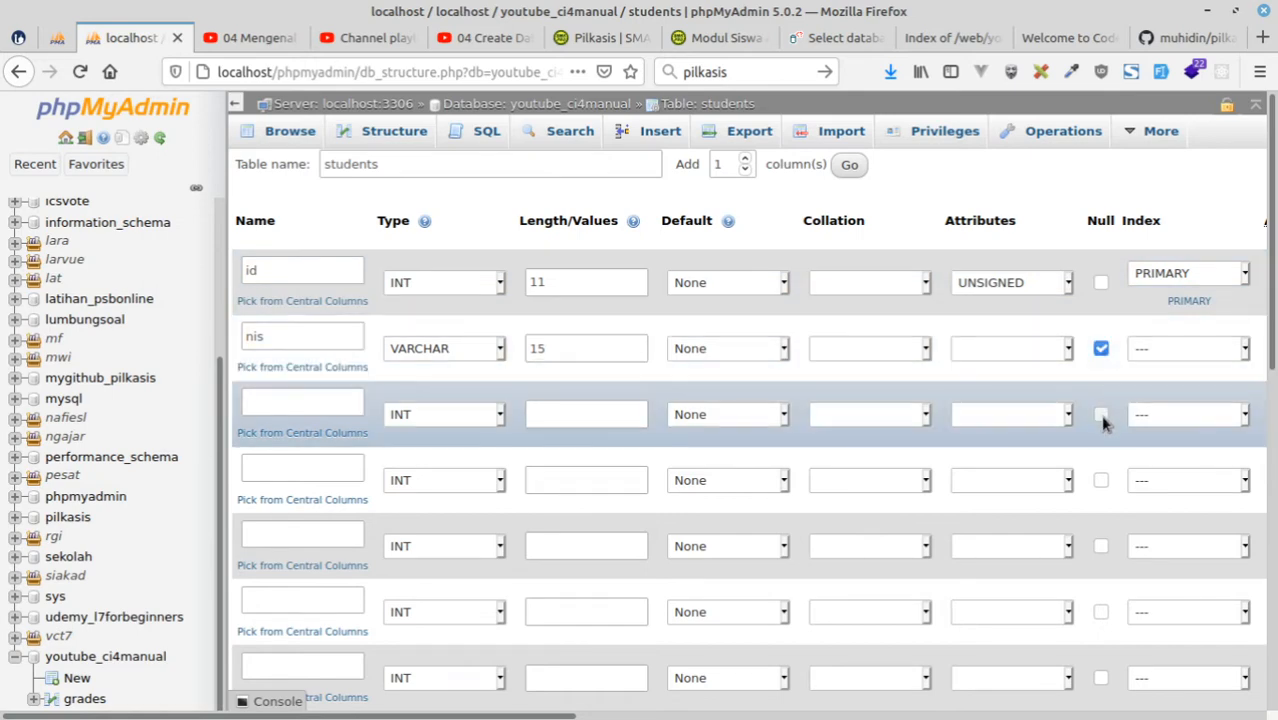
scroll(1120, 440, down, 2)
click(1101, 373)
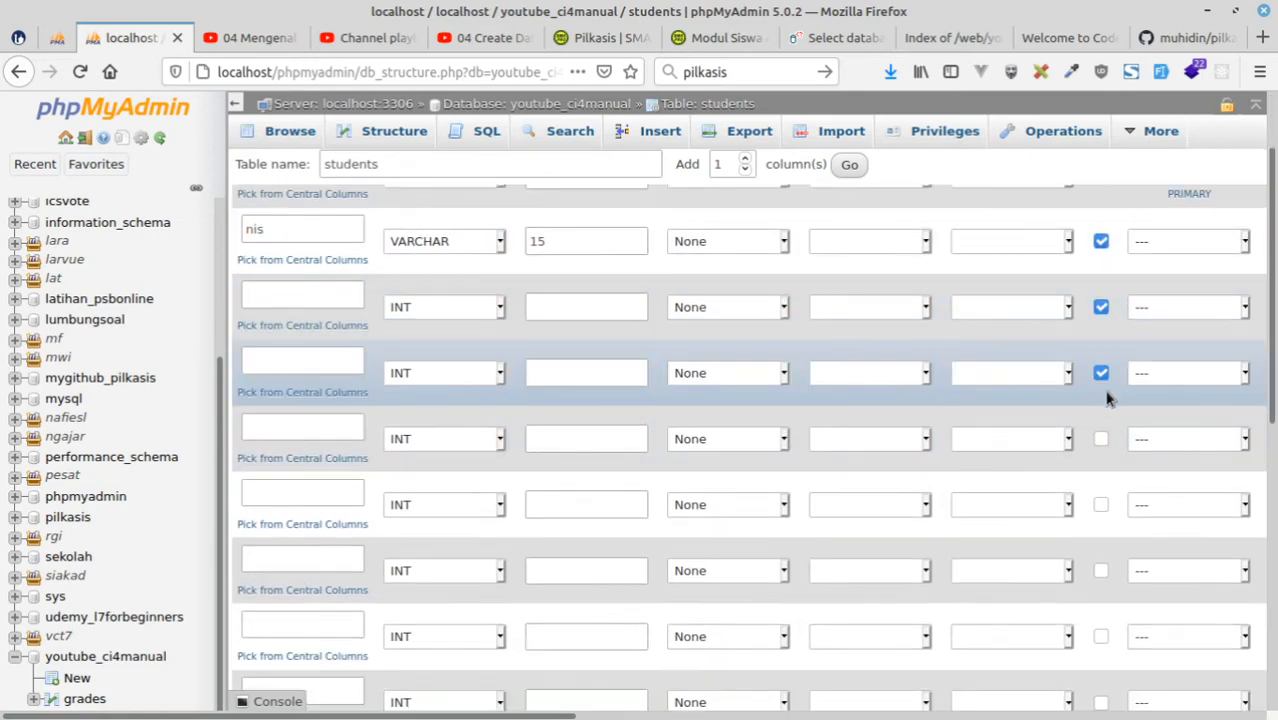
scroll(1102, 445, down, 3)
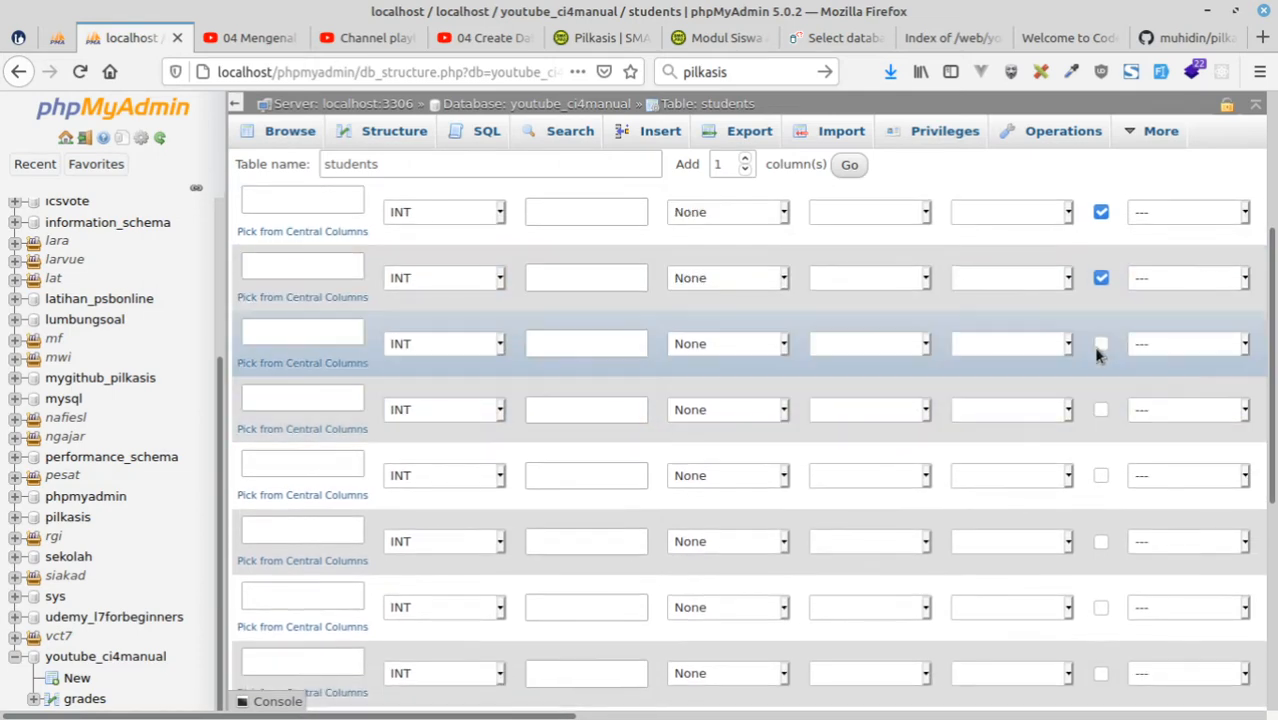
click(1100, 346)
click(1102, 412)
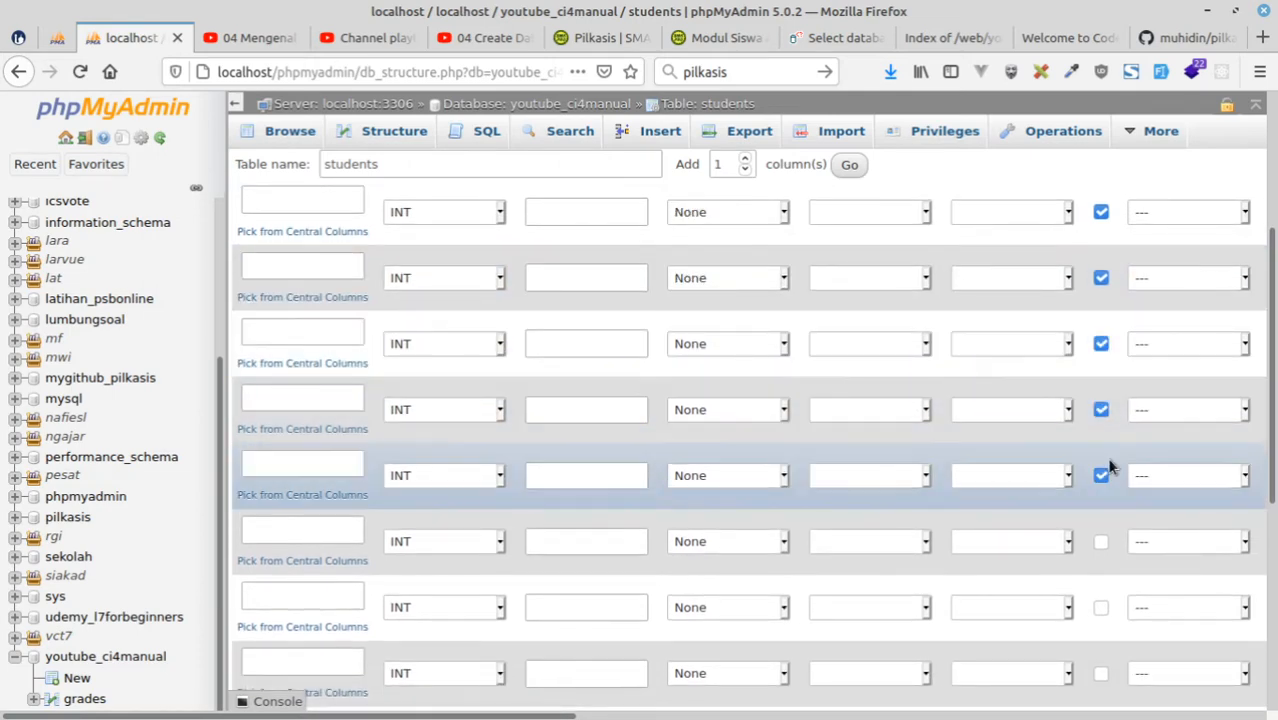
scroll(1106, 464, down, 1)
click(1100, 446)
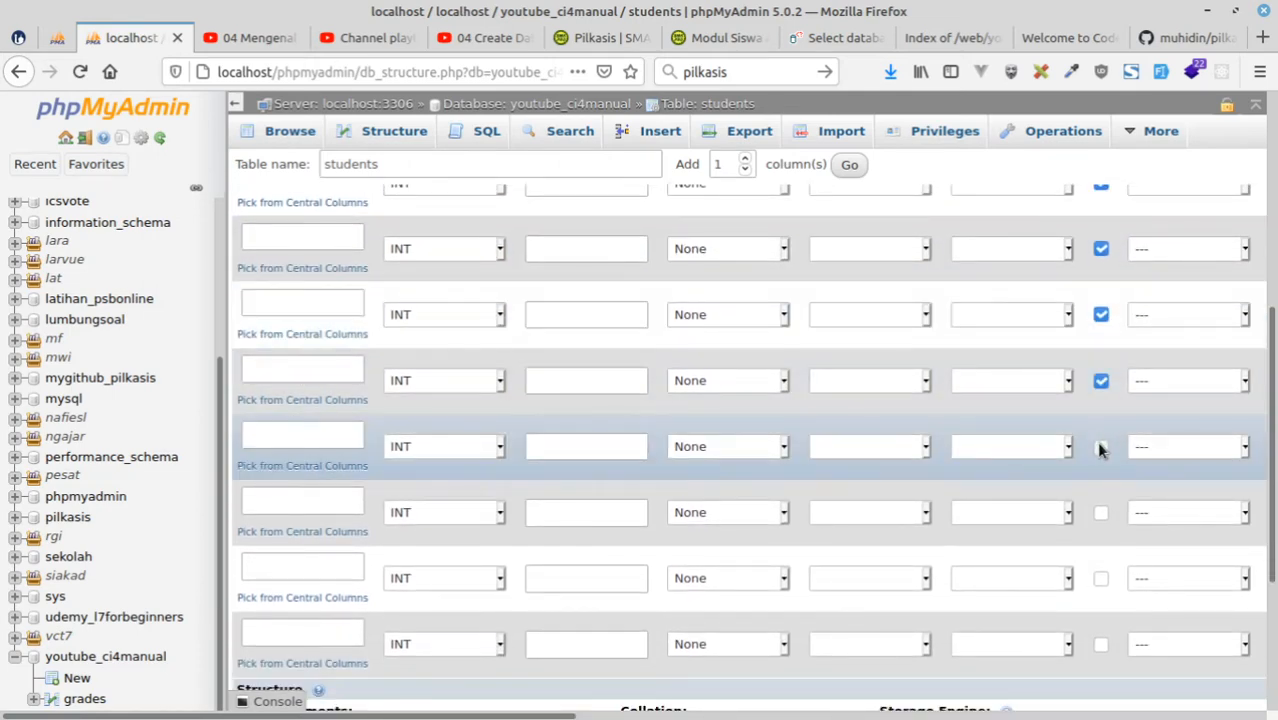
click(1100, 447)
click(1100, 513)
scroll(1096, 486, down, 3)
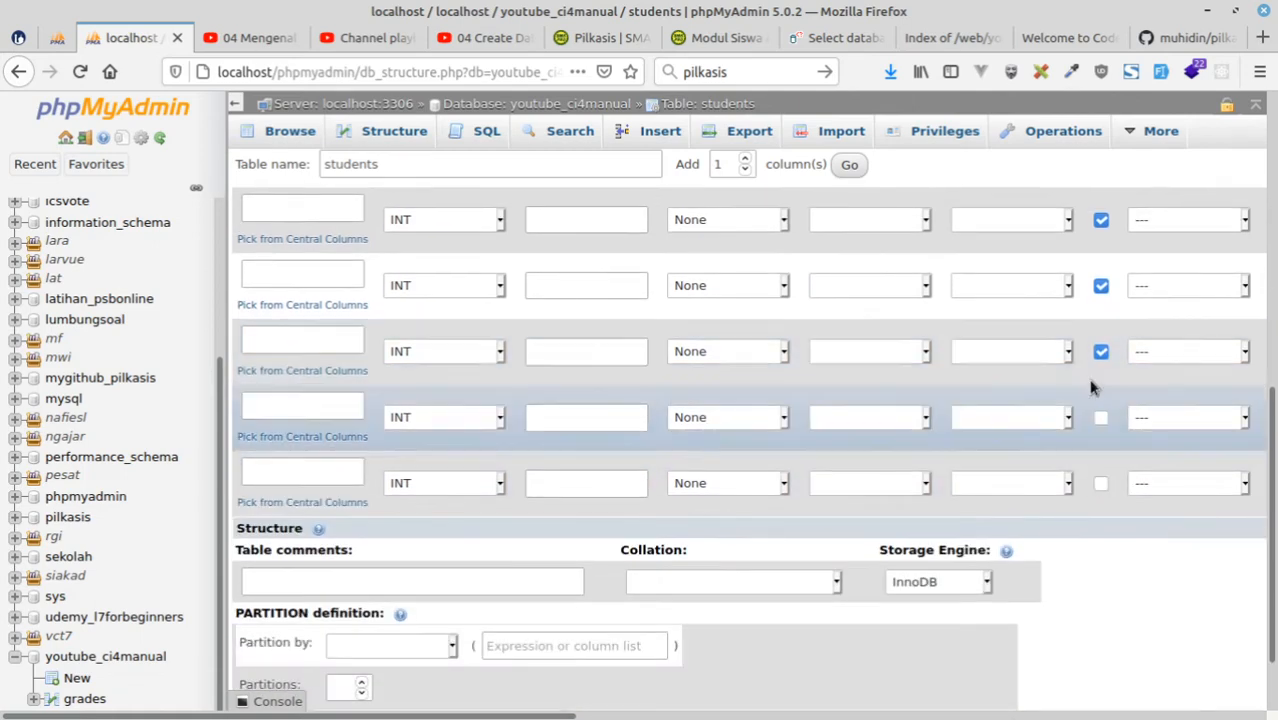
click(1101, 418)
click(1100, 484)
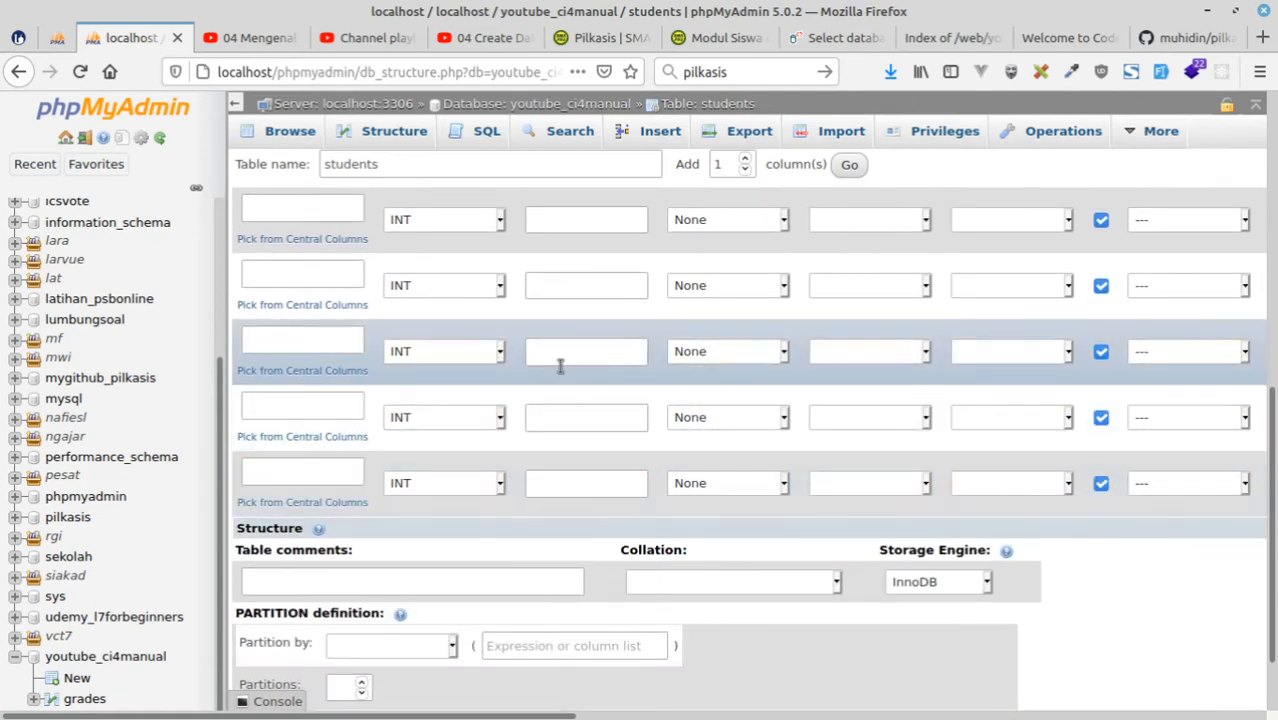
Name the third and fourth columns name and gender, consulting the siswa table in the pilkasis diagram.
scroll(559, 366, up, 5)
scroll(559, 372, up, 3)
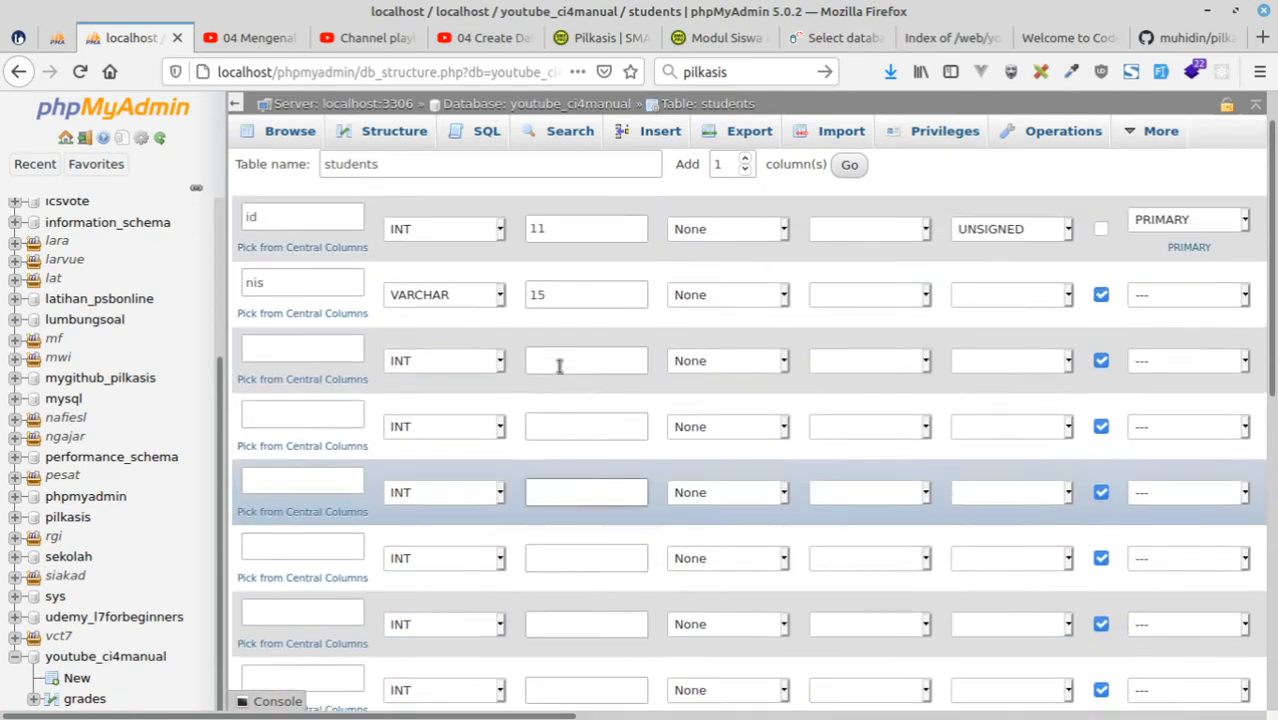
click(303, 402)
click(61, 39)
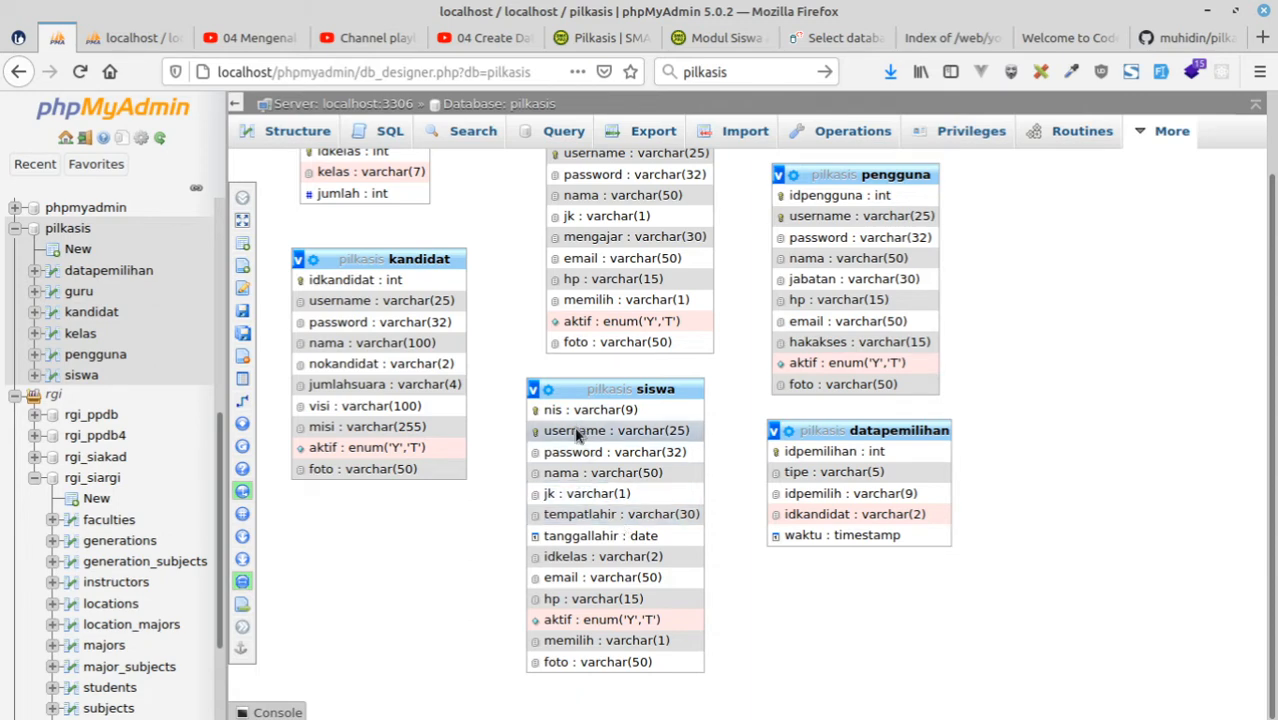
click(128, 38)
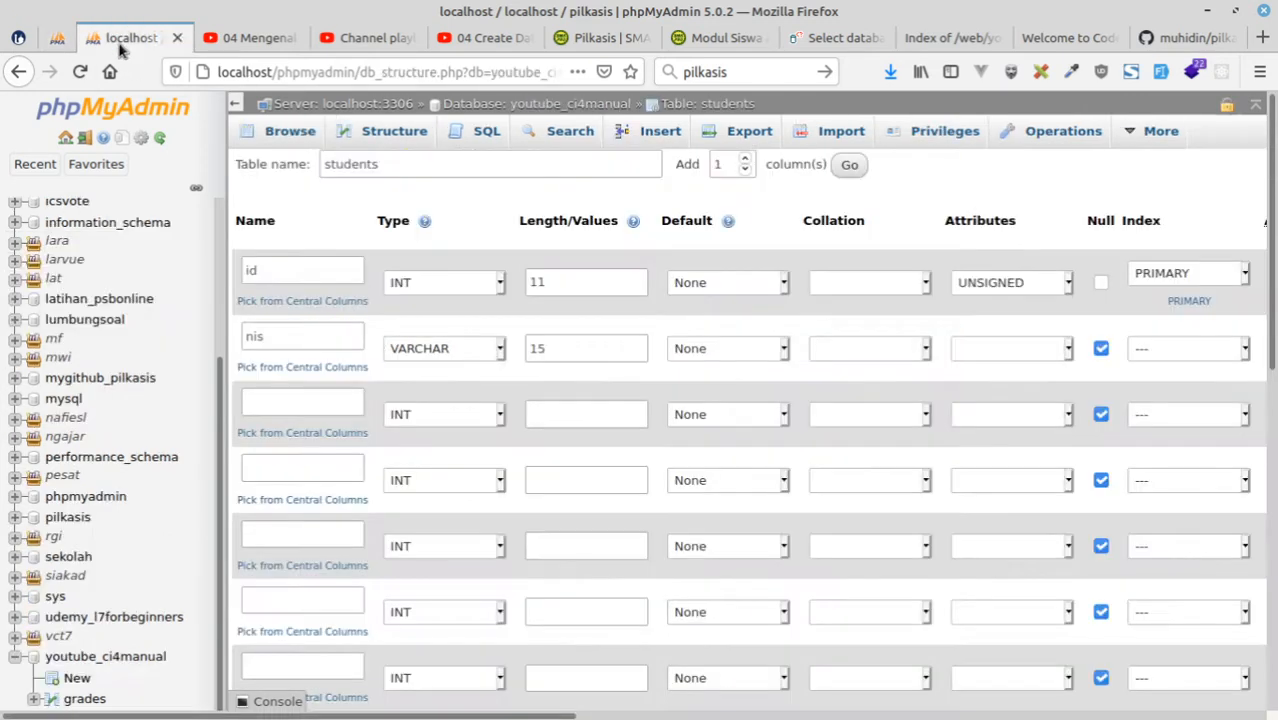
click(286, 402)
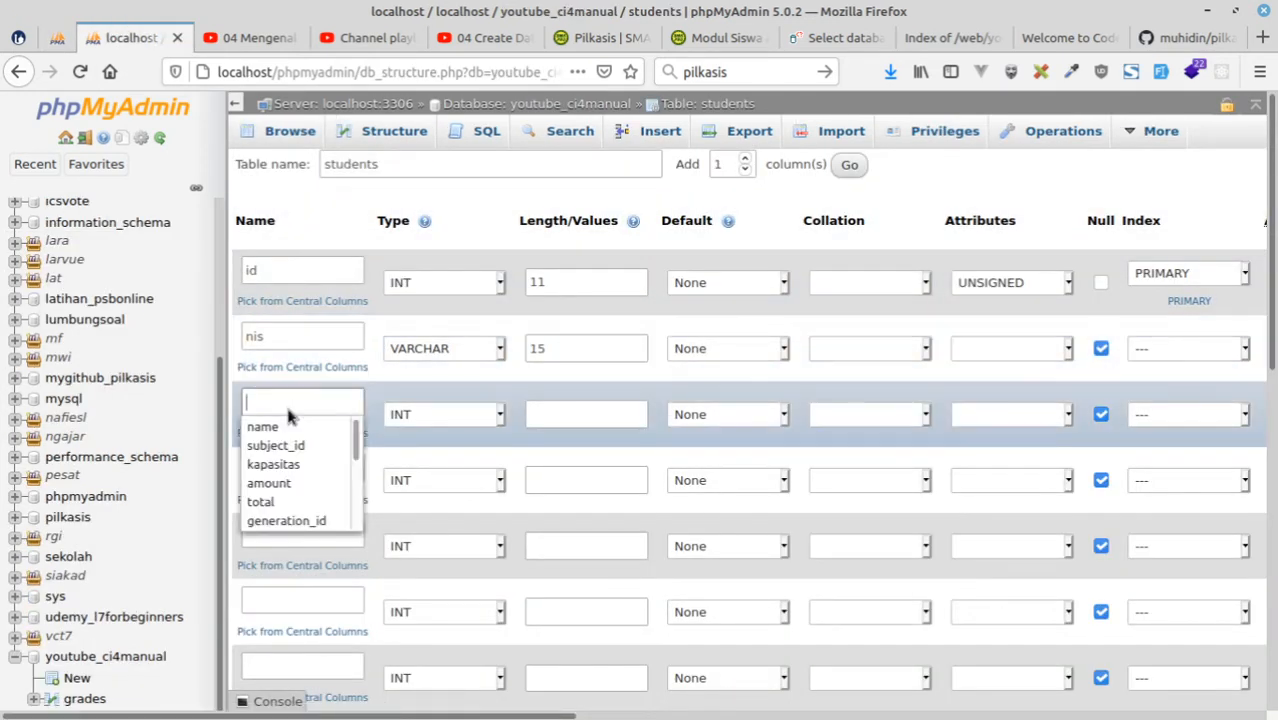
text(name)
click(318, 470)
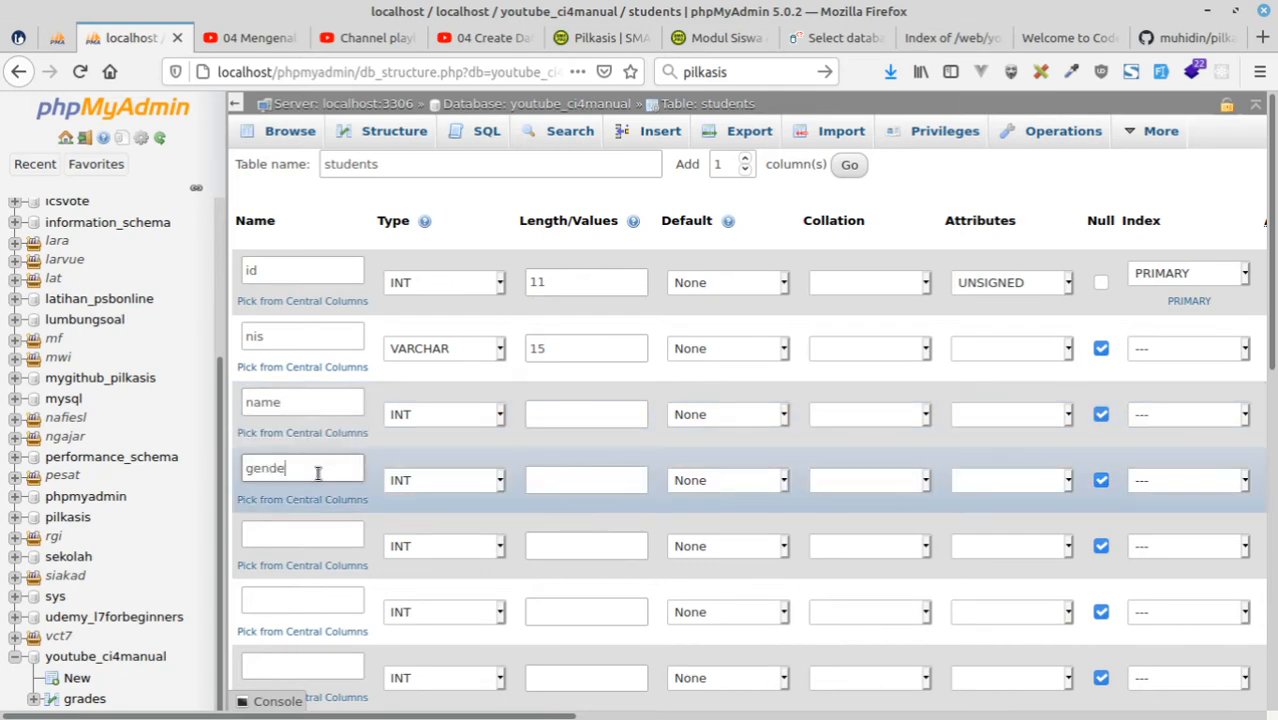
Name the fifth and sixth columns username and password.
click(316, 535)
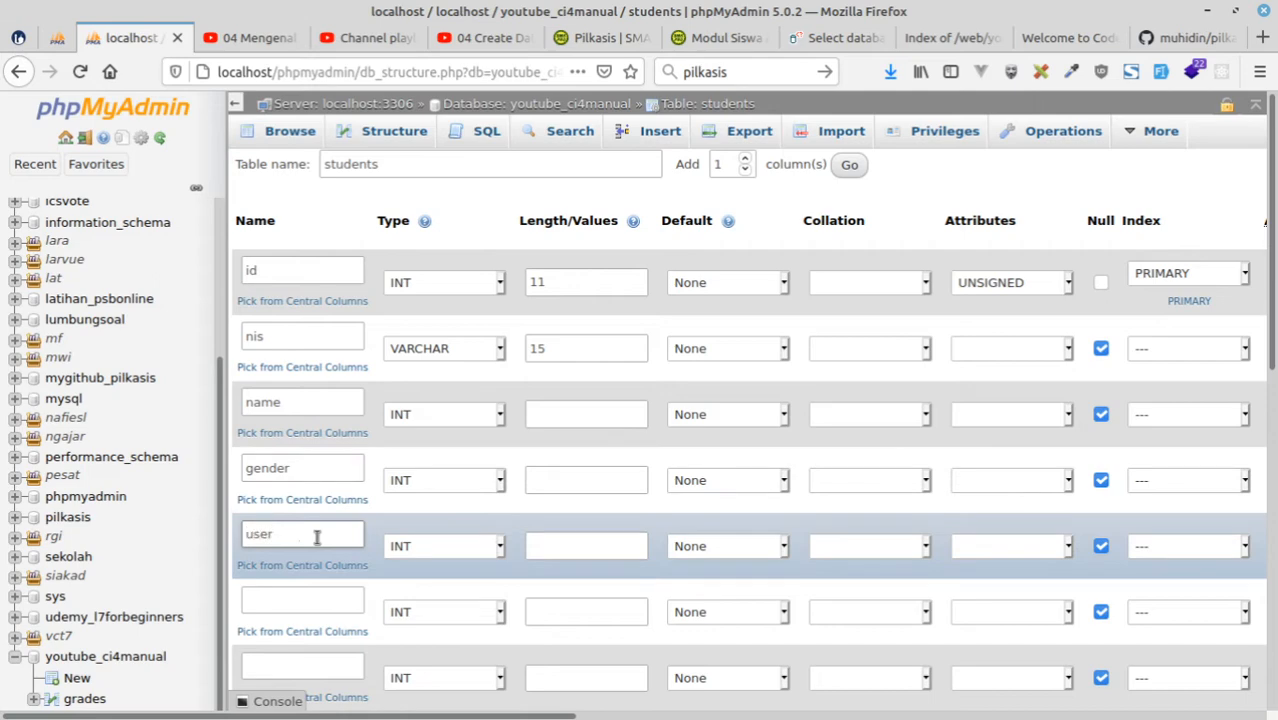
click(312, 600)
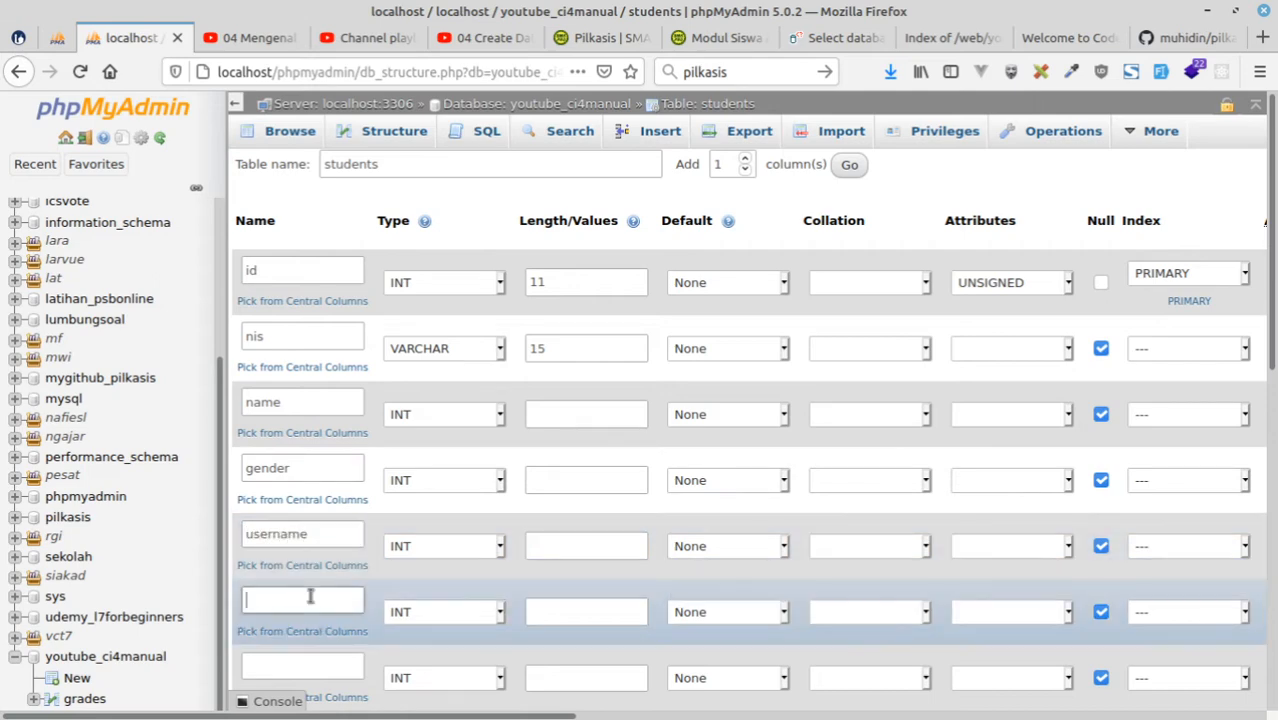
text(pssw)
key(BackSpace)
text(assword)
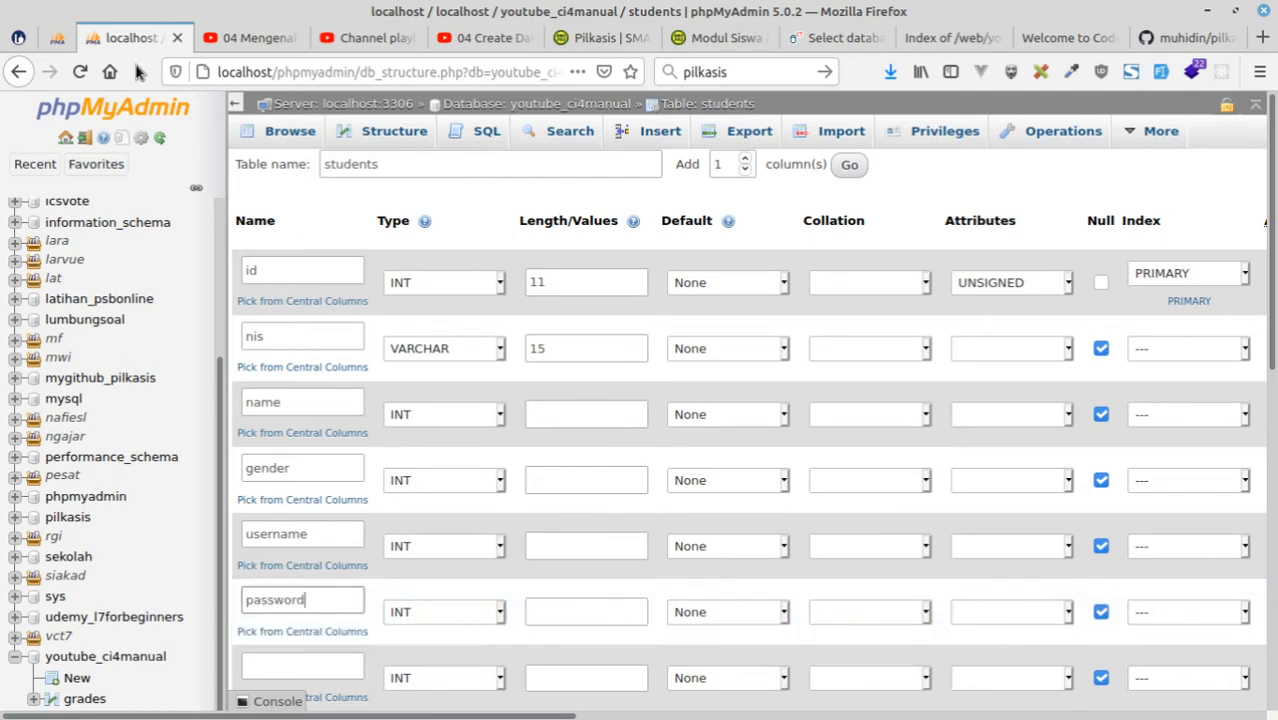
Check the remaining siswa fields in the pilkasis diagram and name the seventh students column pob.
click(57, 42)
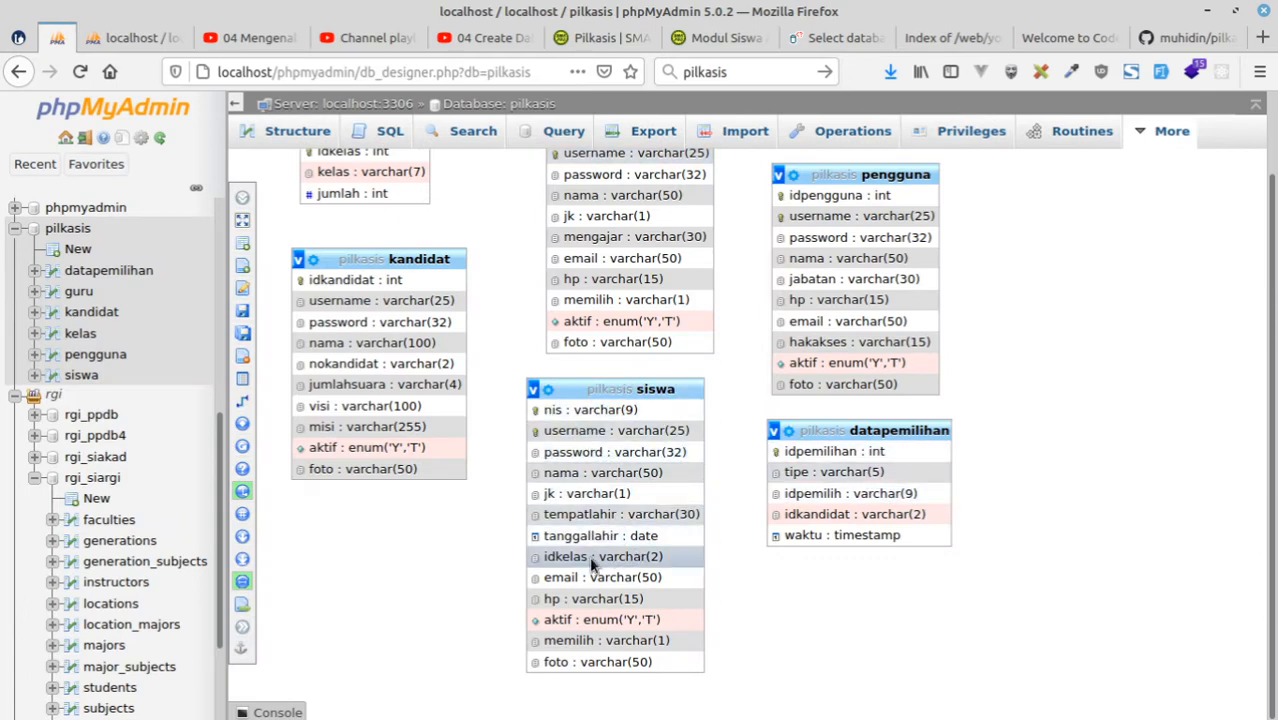
click(130, 37)
scroll(420, 565, down, 1)
scroll(420, 565, down, 3)
click(298, 453)
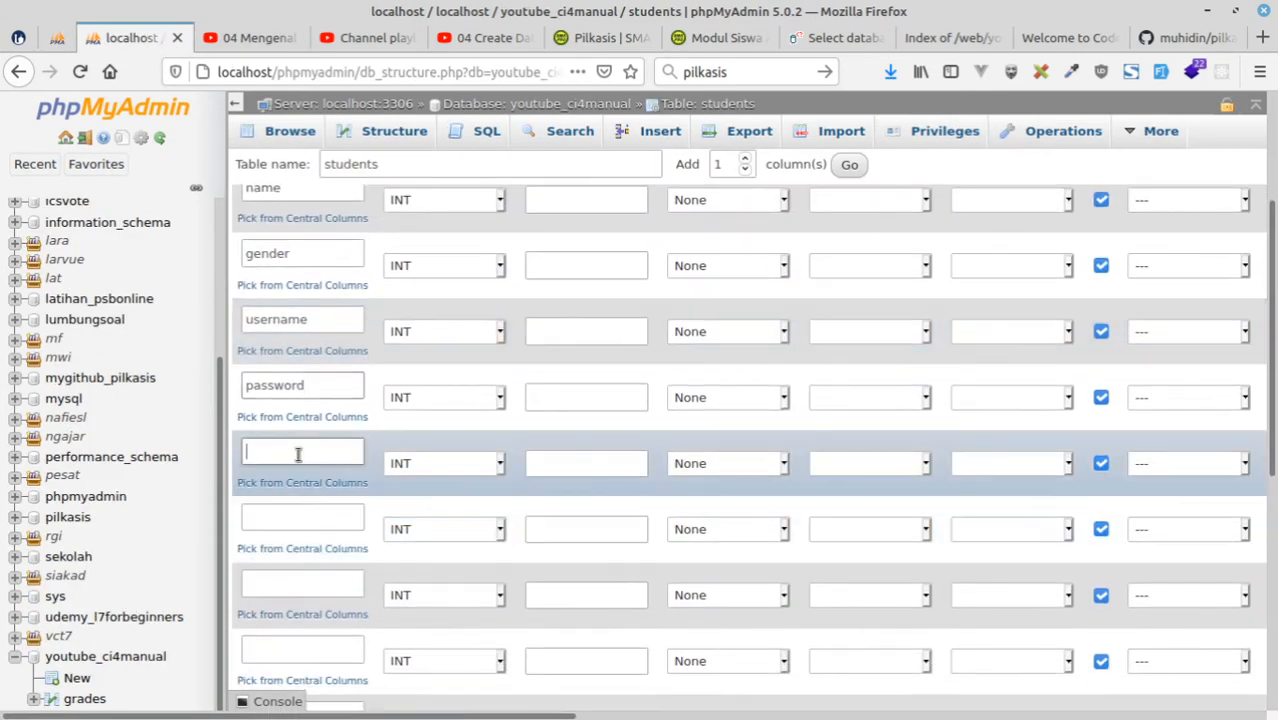
text(pob)
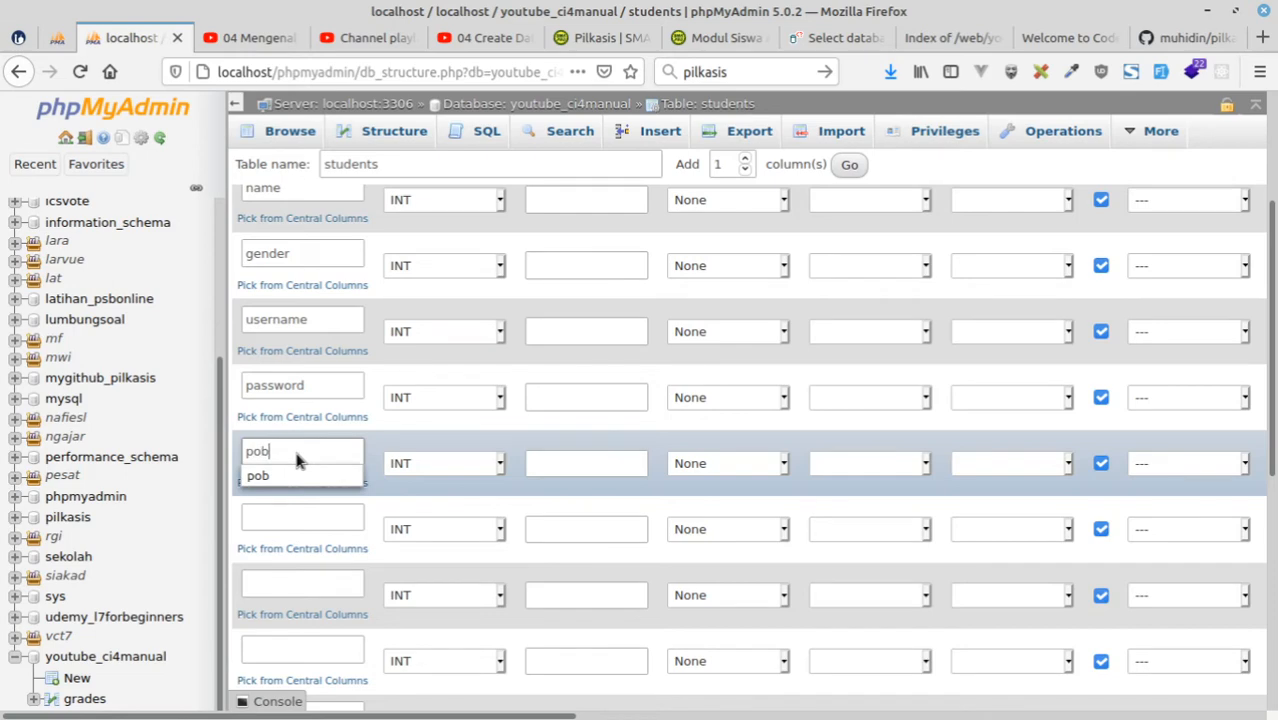
Define the eighth column as dob with type DATE.
click(276, 517)
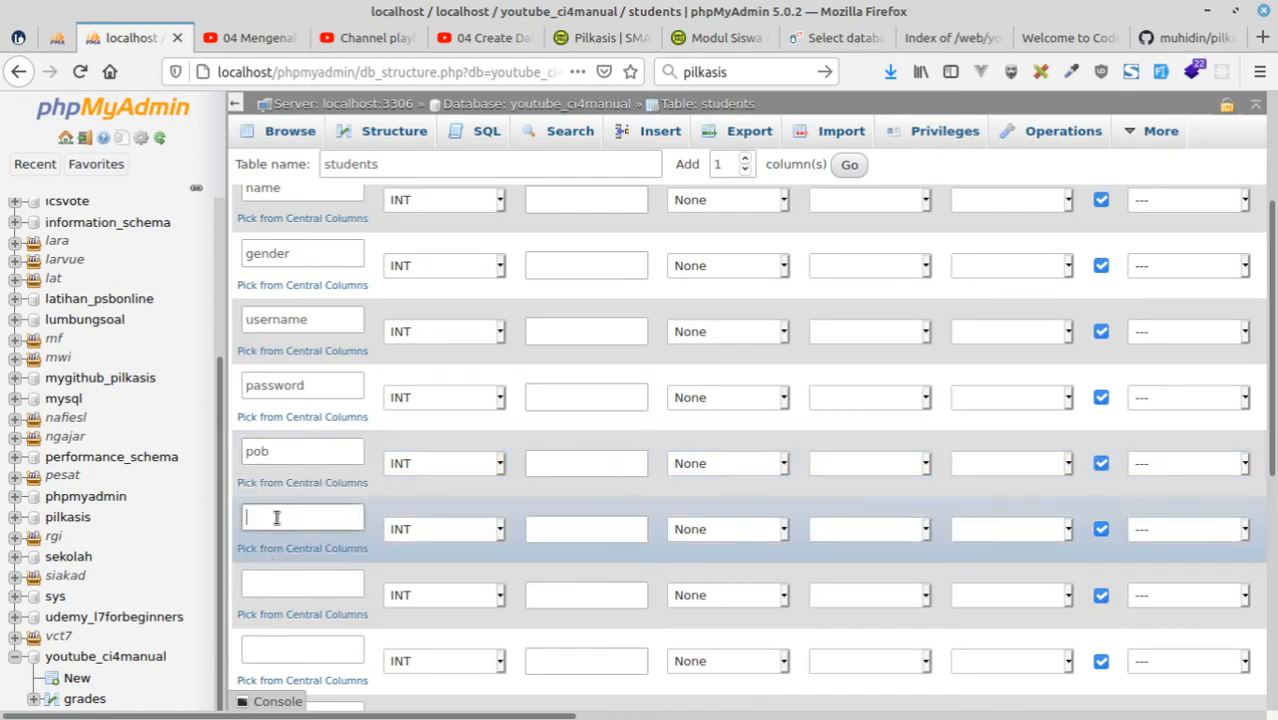
text(dob)
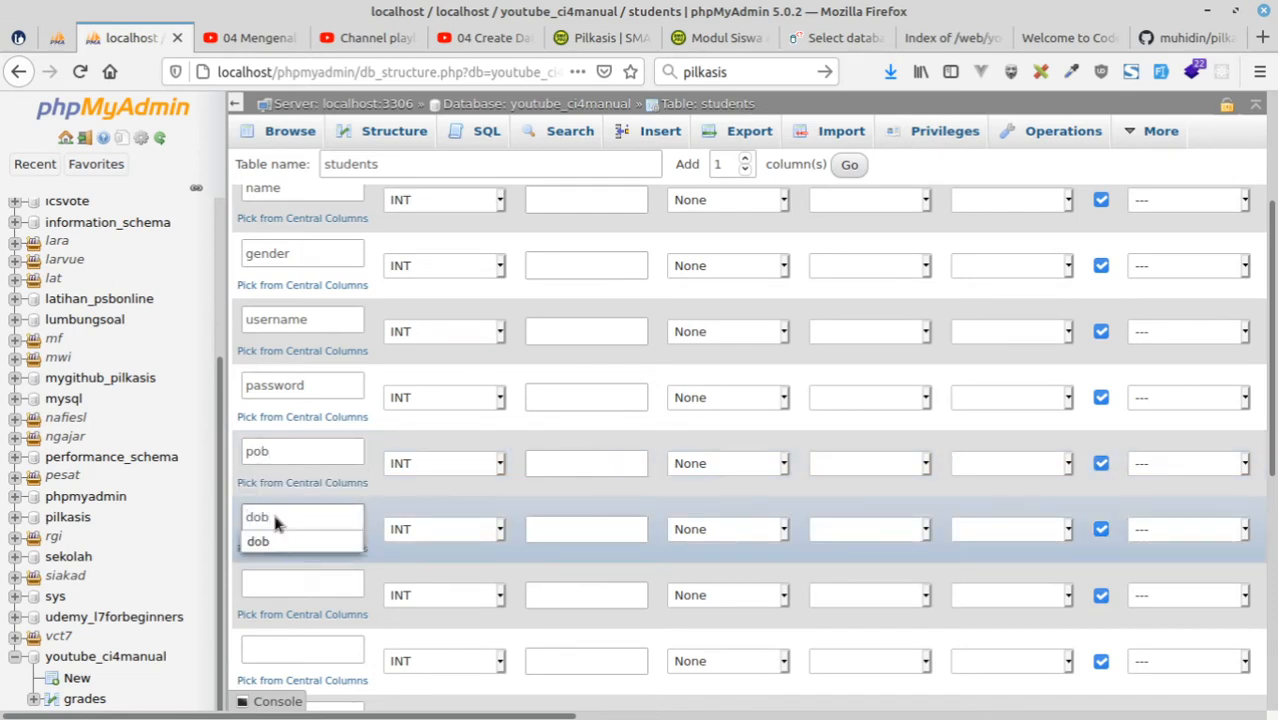
click(434, 526)
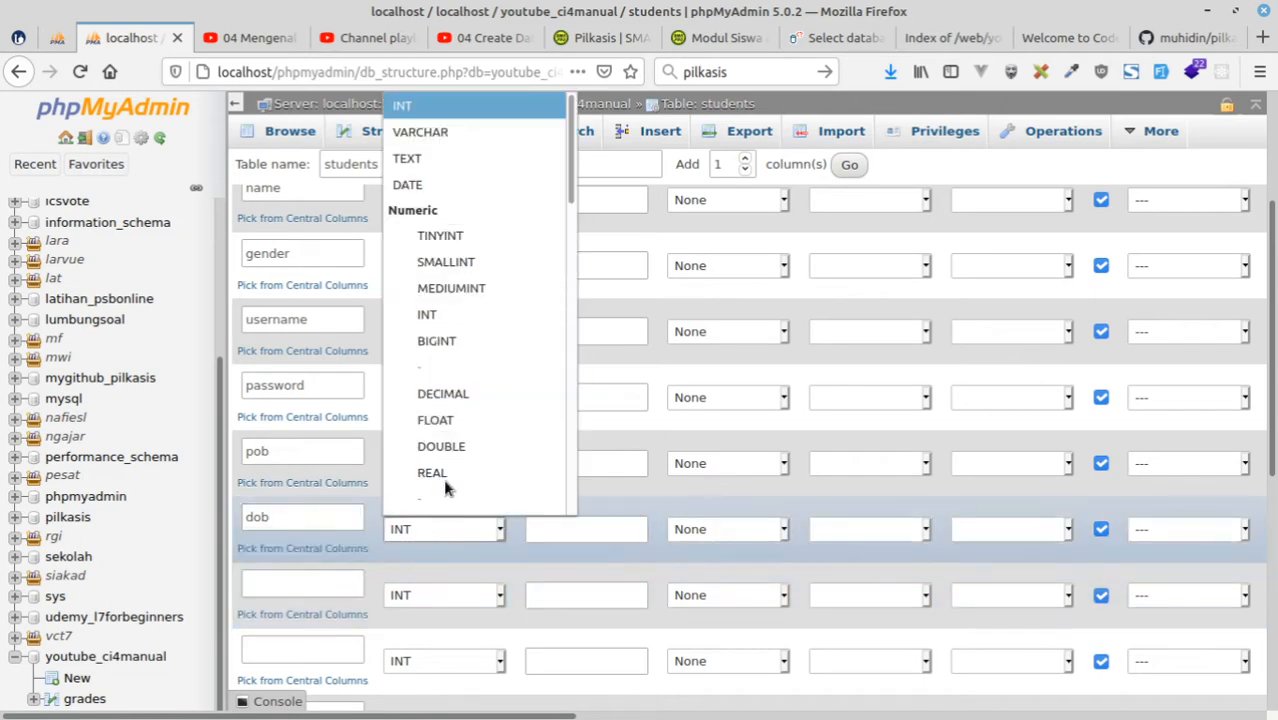
click(410, 186)
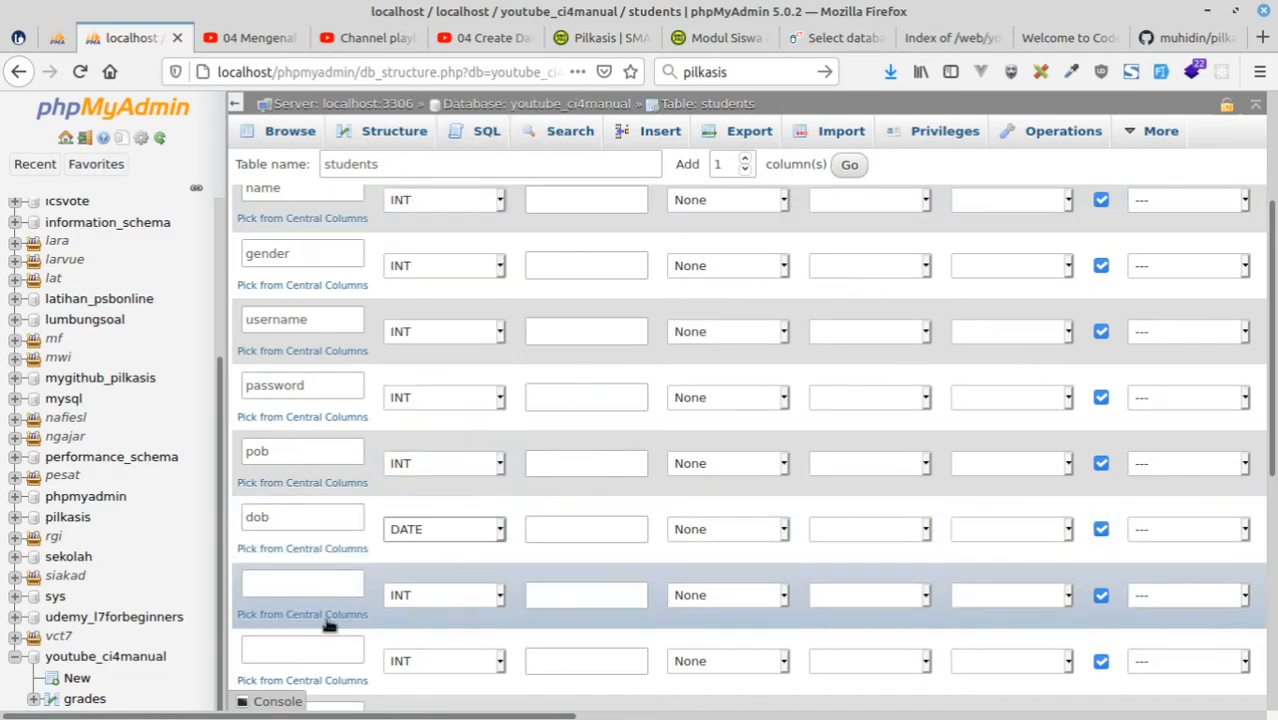
Name the ninth column grade_id, consulting the siswa table in the pilkasis diagram.
click(288, 583)
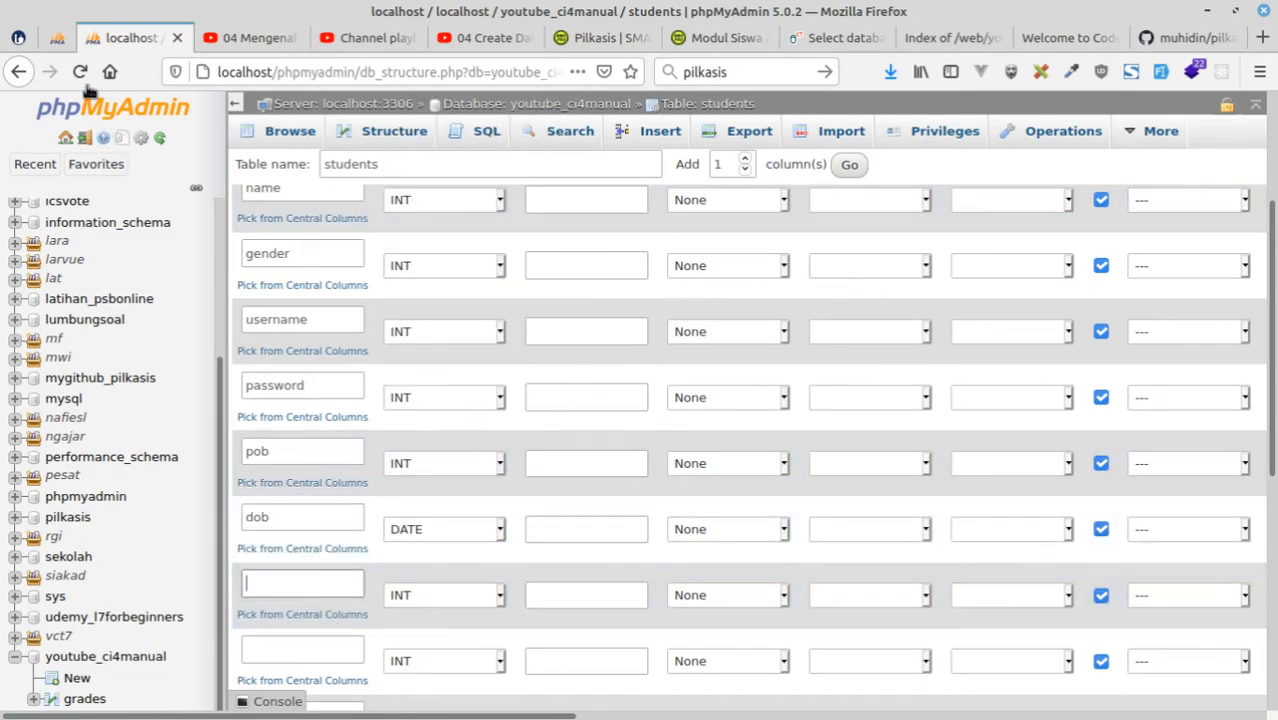
click(57, 38)
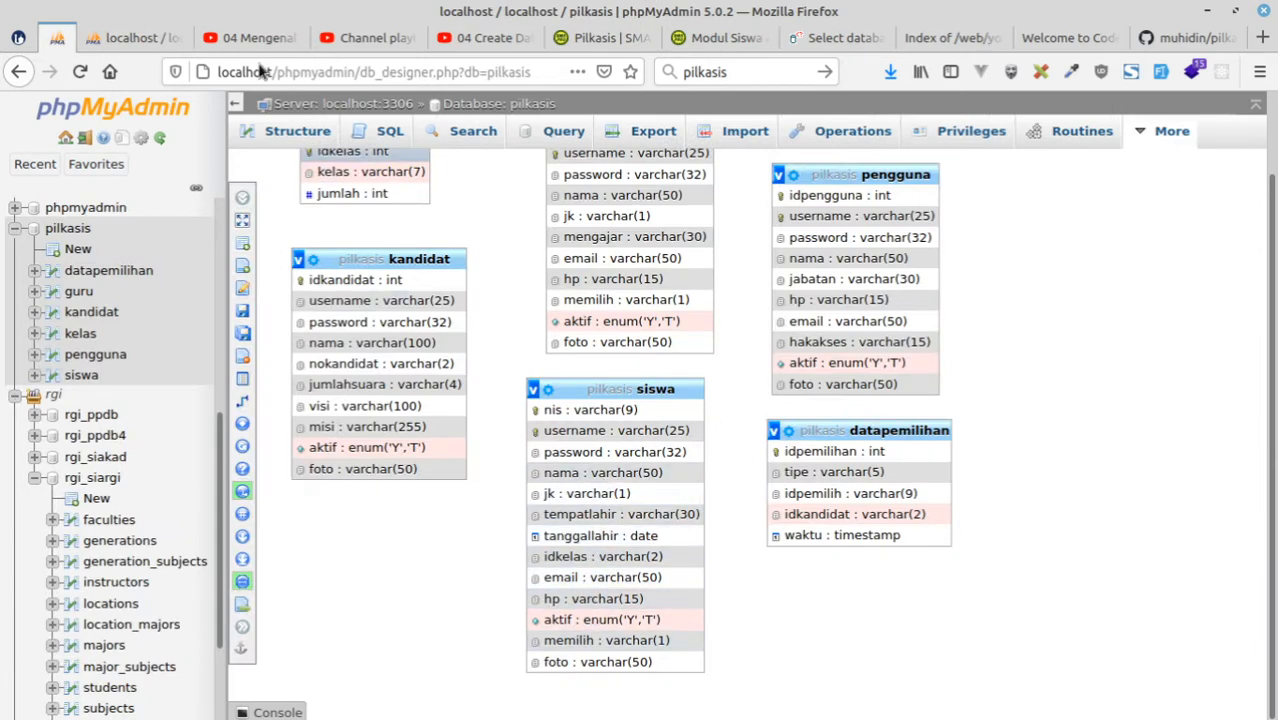
click(128, 38)
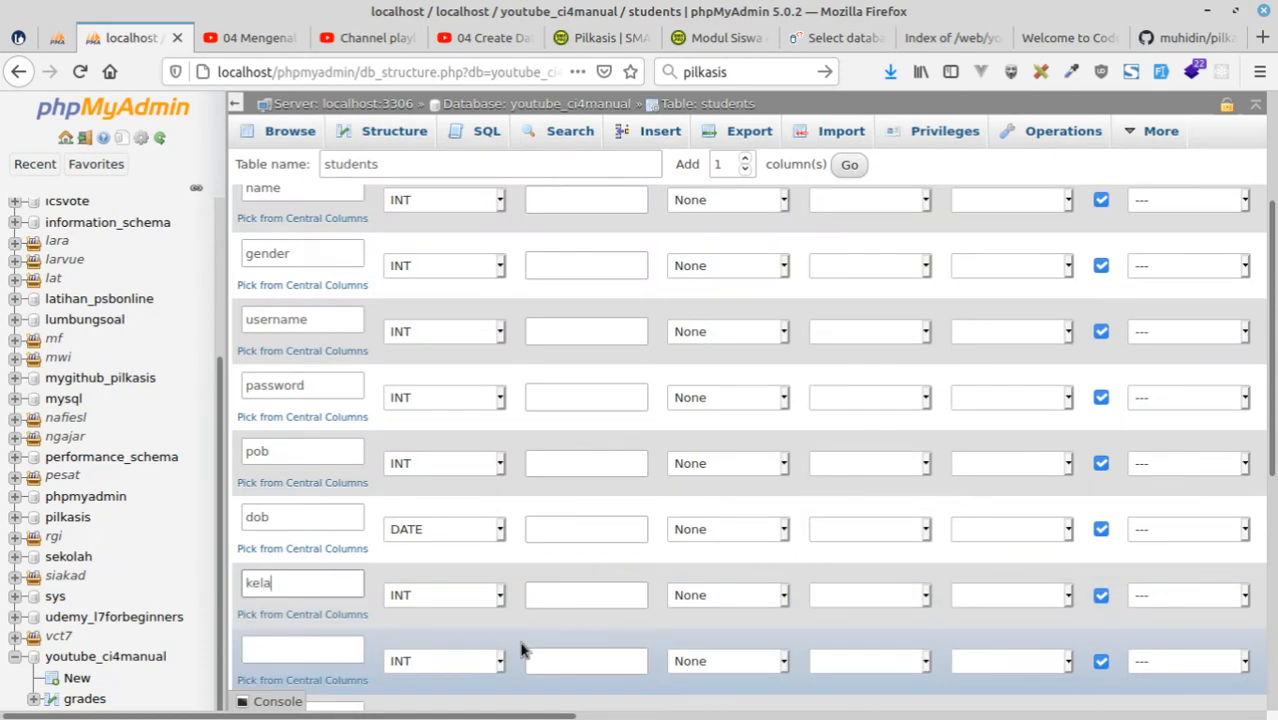
text(grade_id)
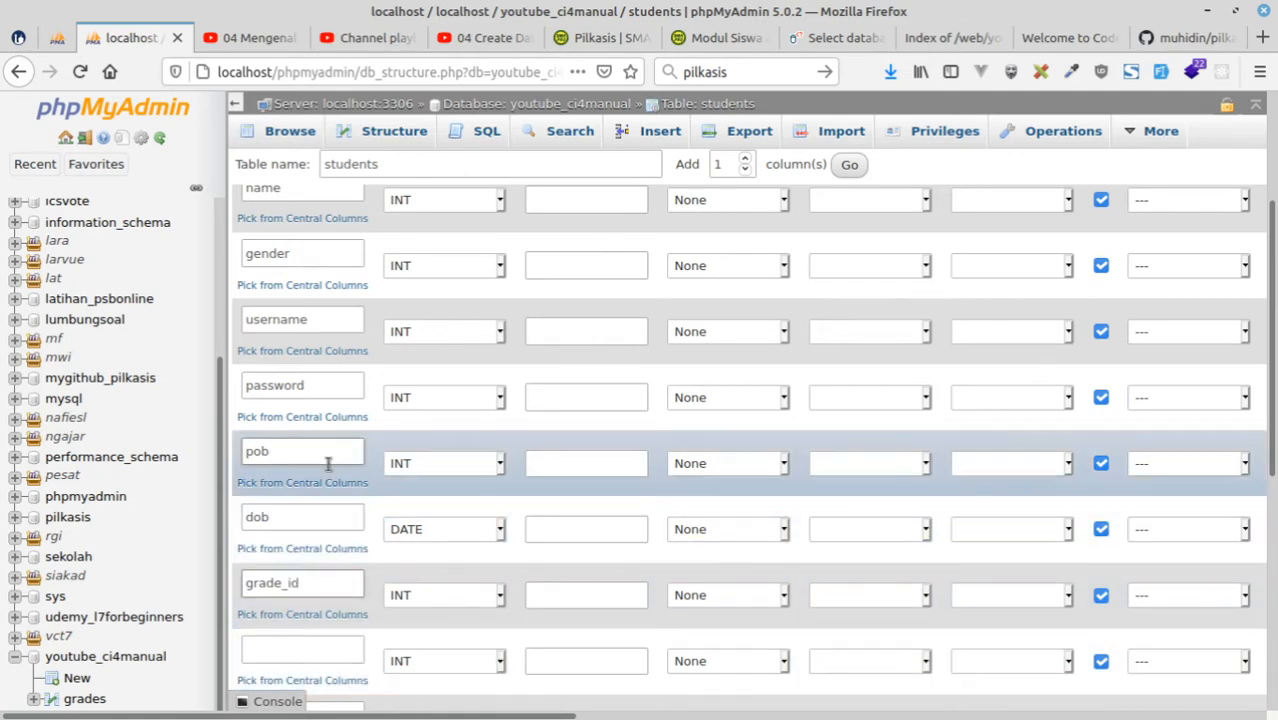
Name the tenth and eleventh columns email and phone, following the siswa fields in the pilkasis diagram.
scroll(345, 470, down, 3)
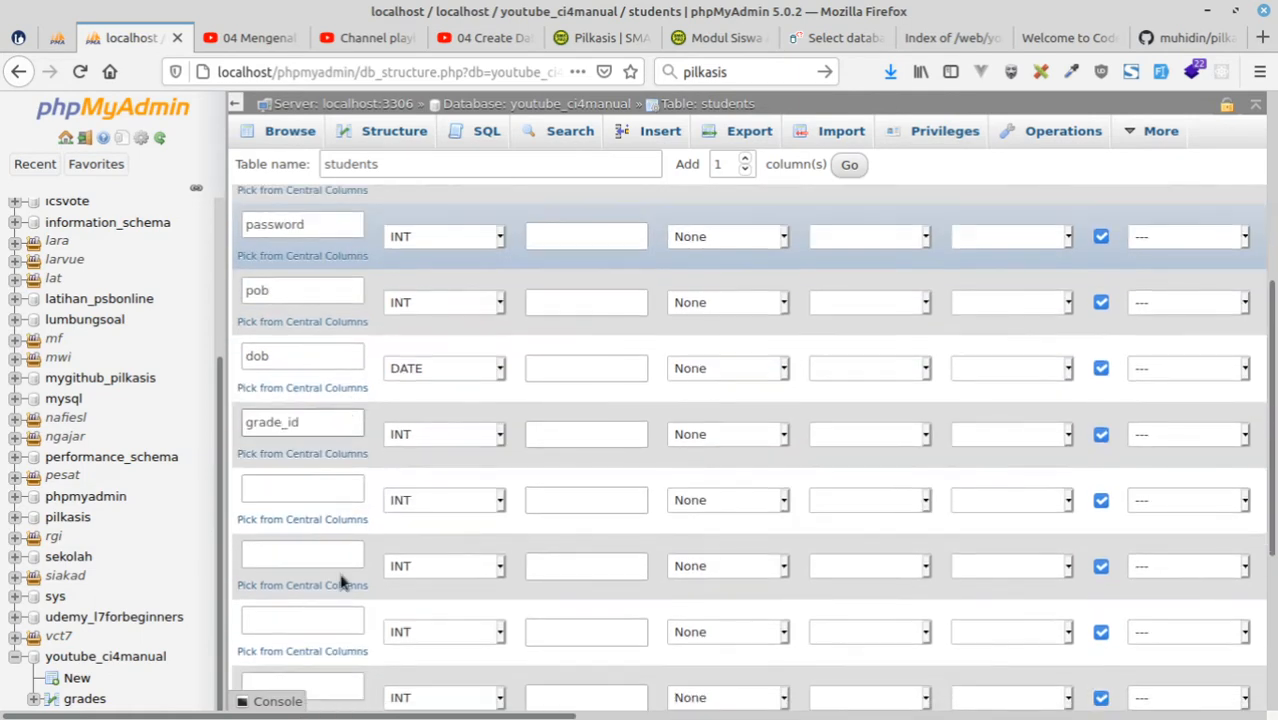
click(274, 491)
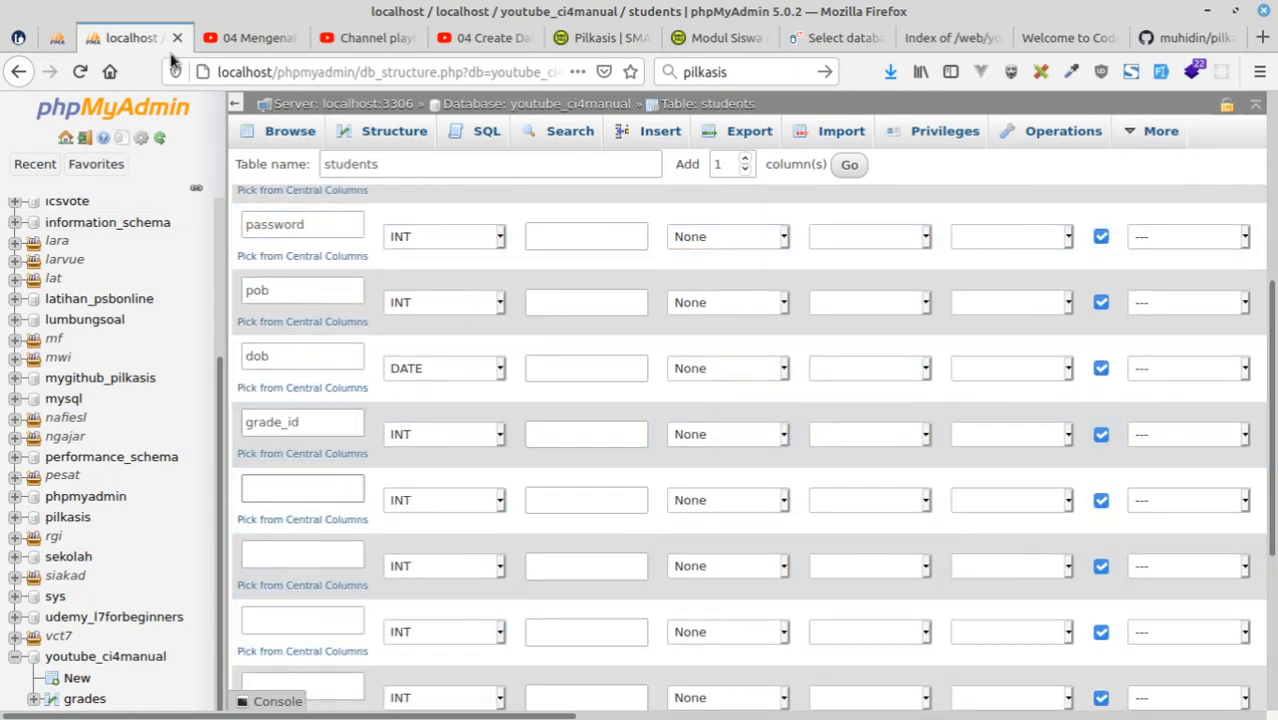
click(57, 37)
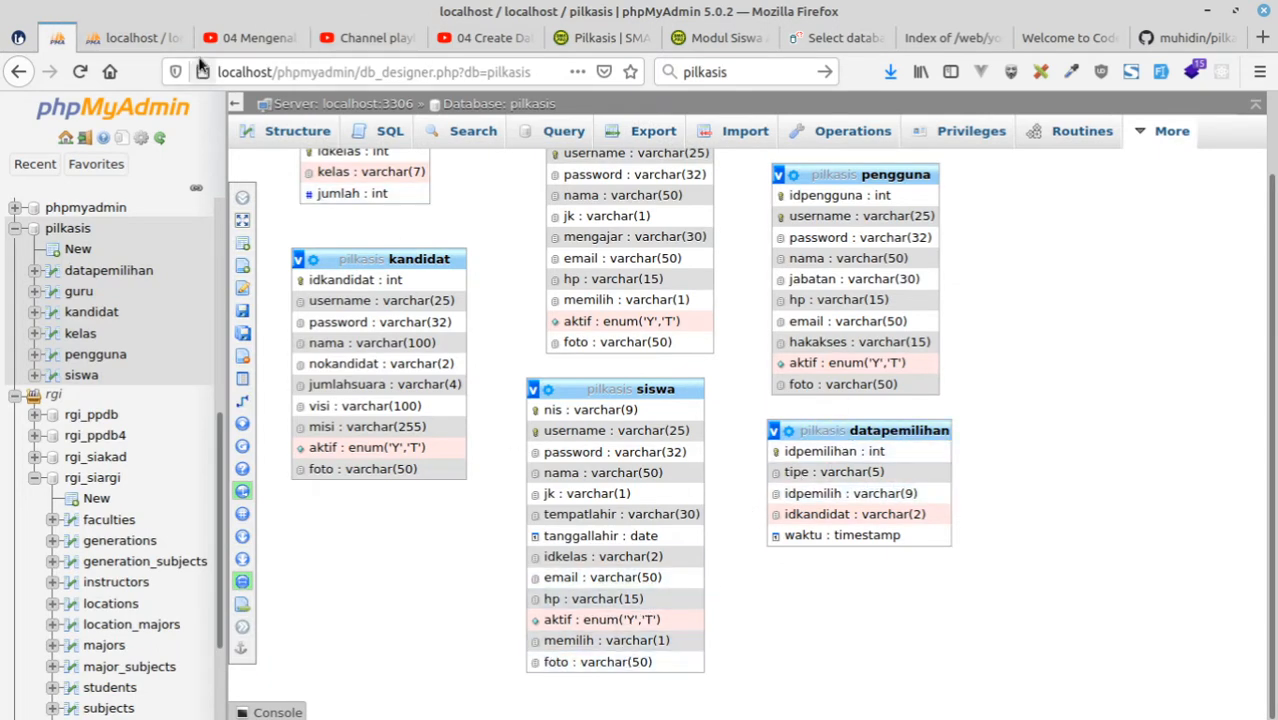
click(135, 37)
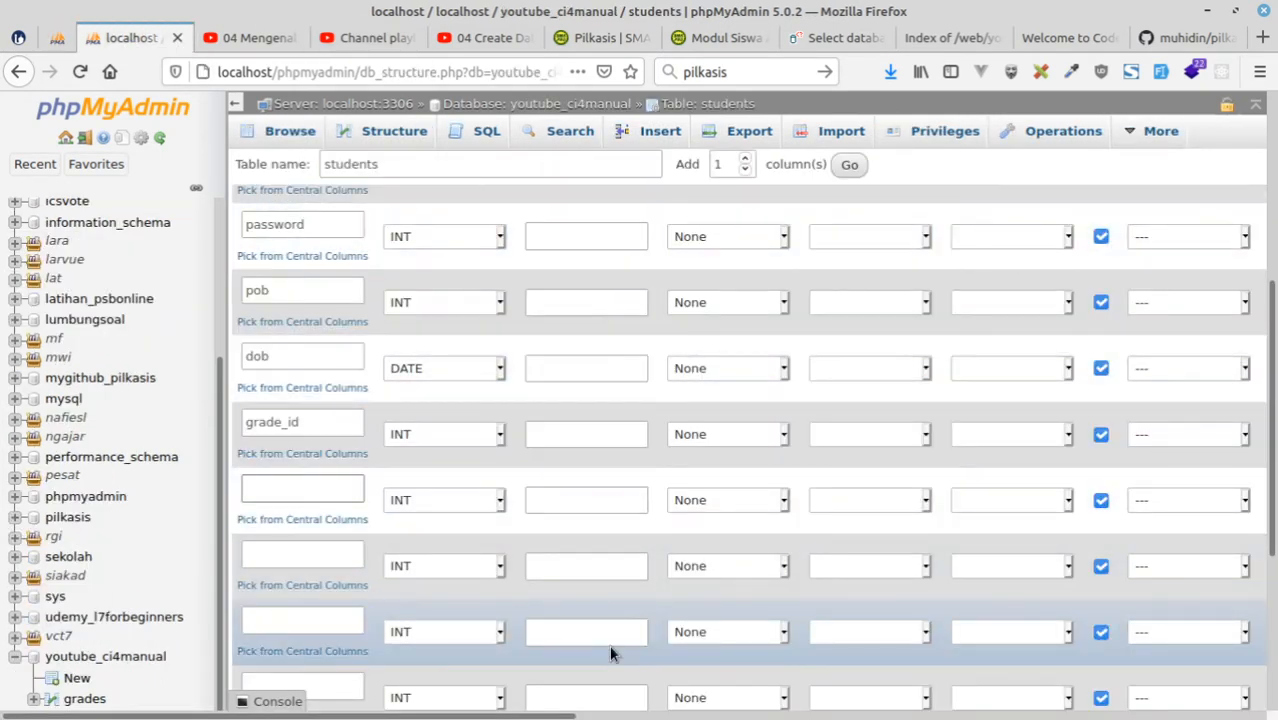
click(281, 558)
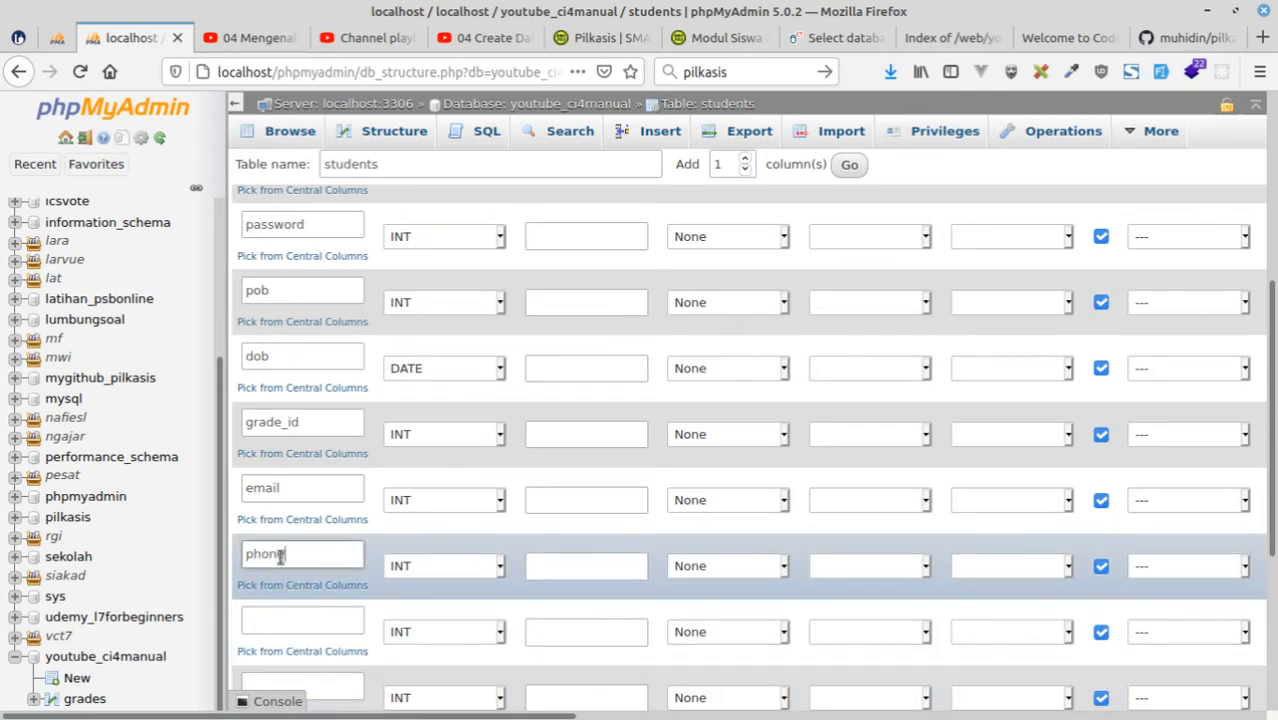
Check the last siswa fields in the pilkasis diagram and name the twelfth students column active.
click(57, 42)
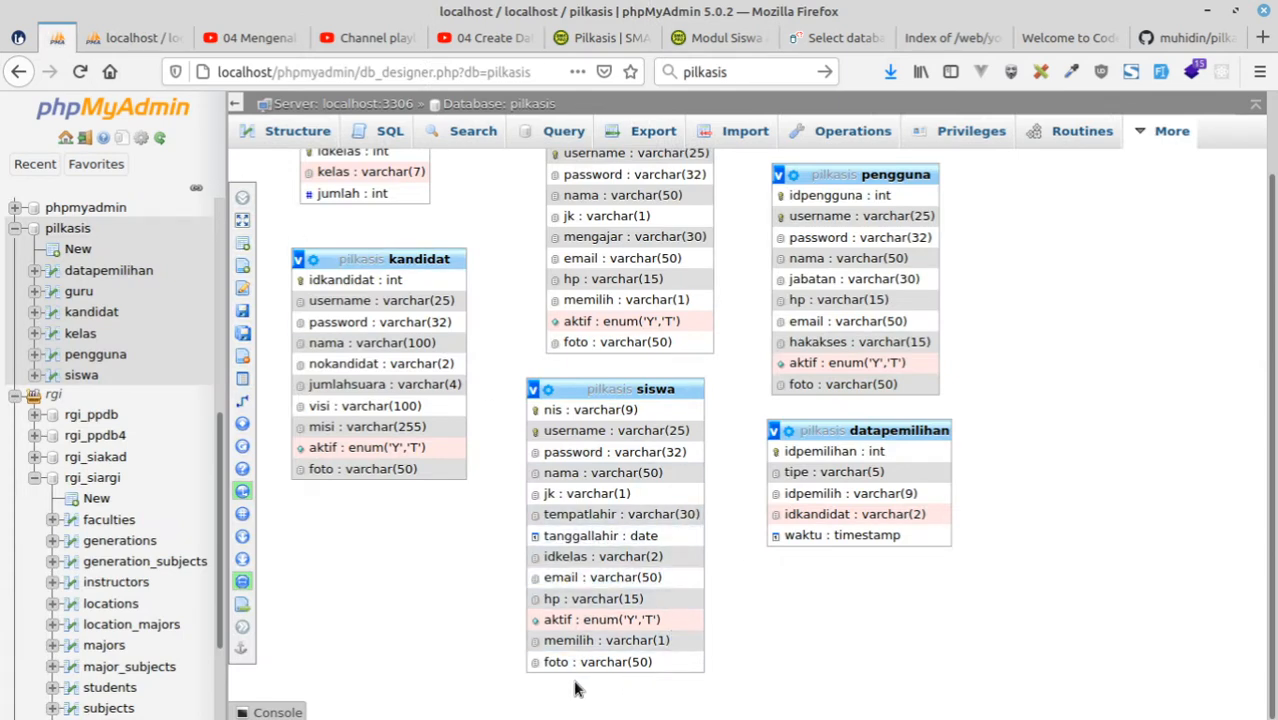
click(130, 37)
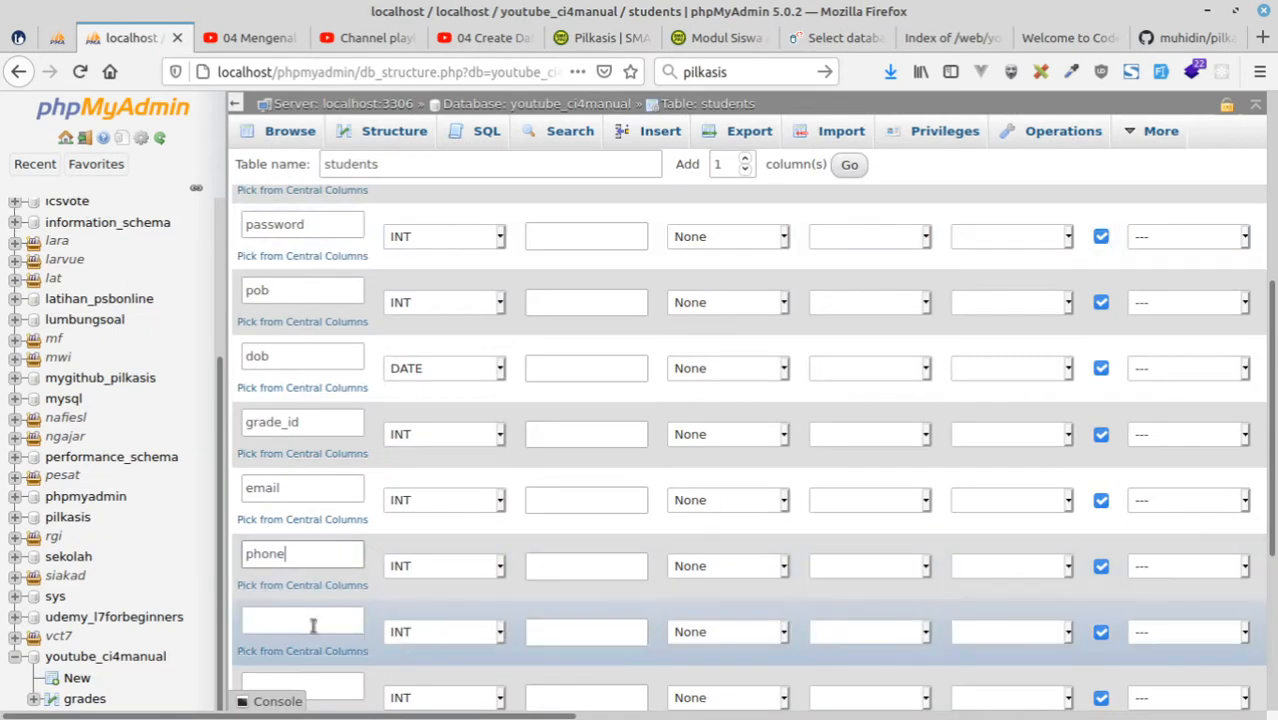
click(308, 622)
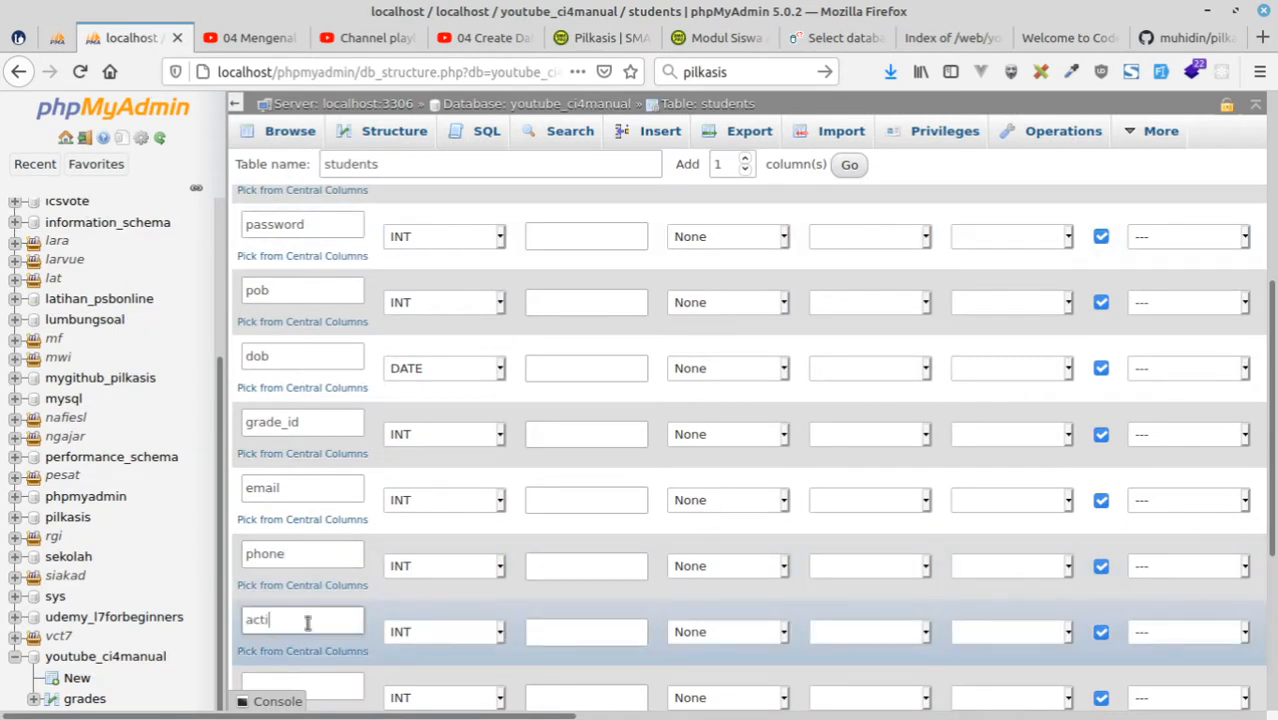
scroll(290, 540, down, 3)
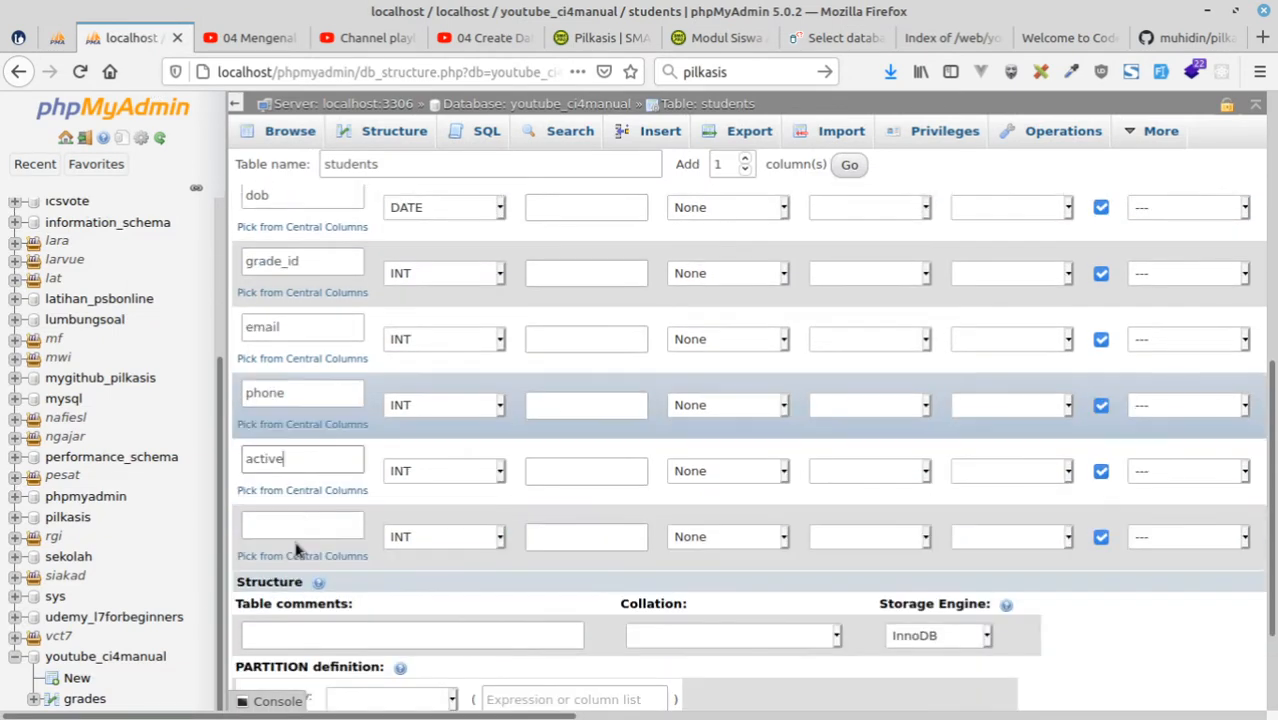
Name the thirteenth column of the students table choose.
click(298, 521)
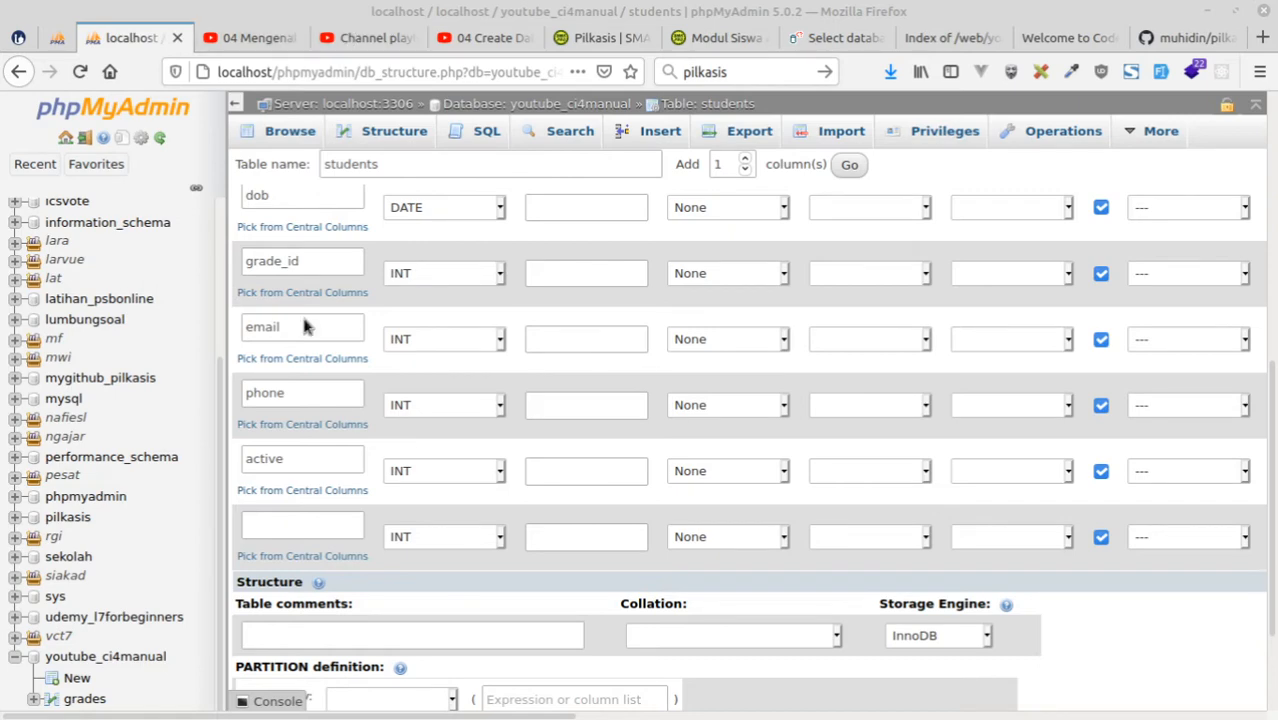
click(298, 520)
text(c)
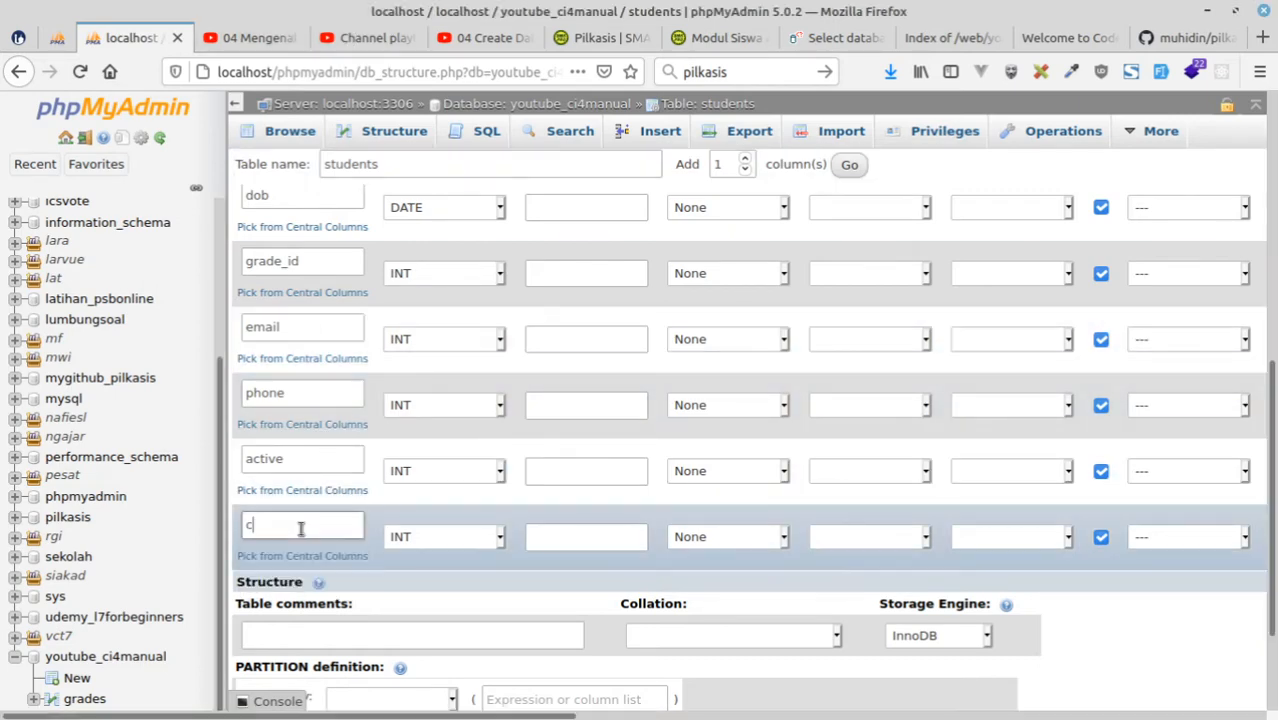
text(hoosen)
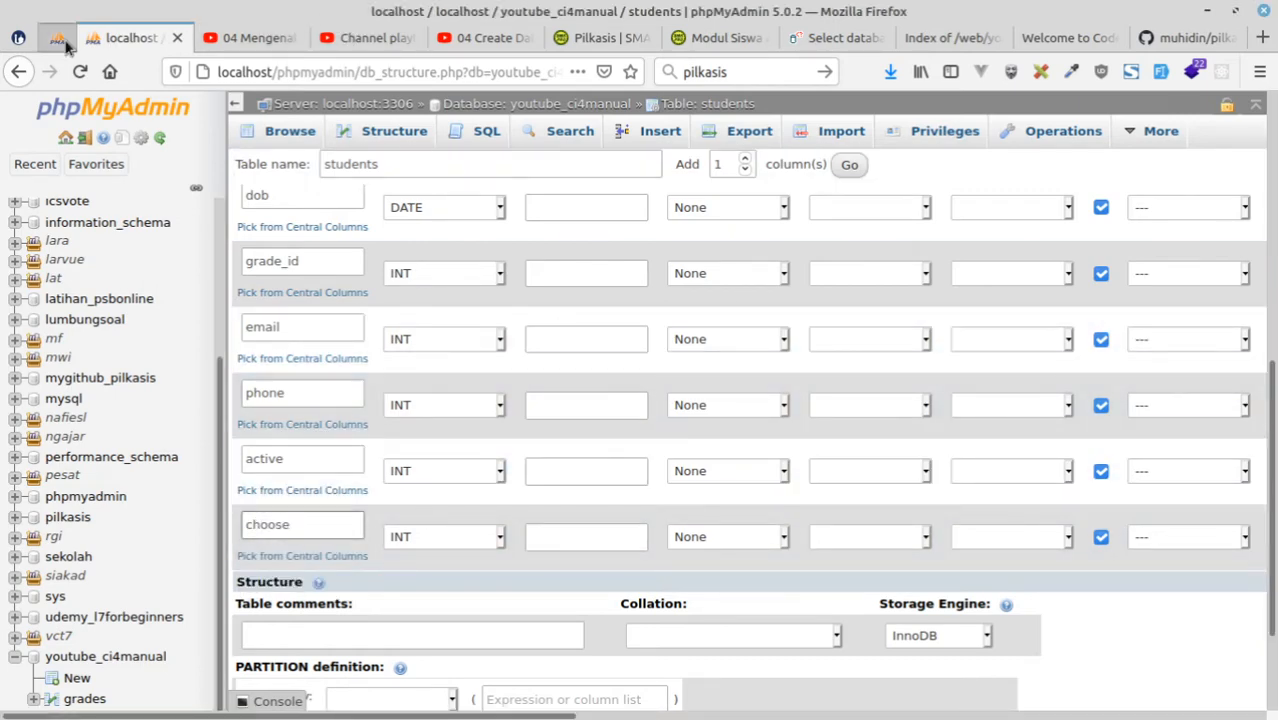
Compare the students columns with the siswa fields and their types in the pilkasis diagram.
click(58, 38)
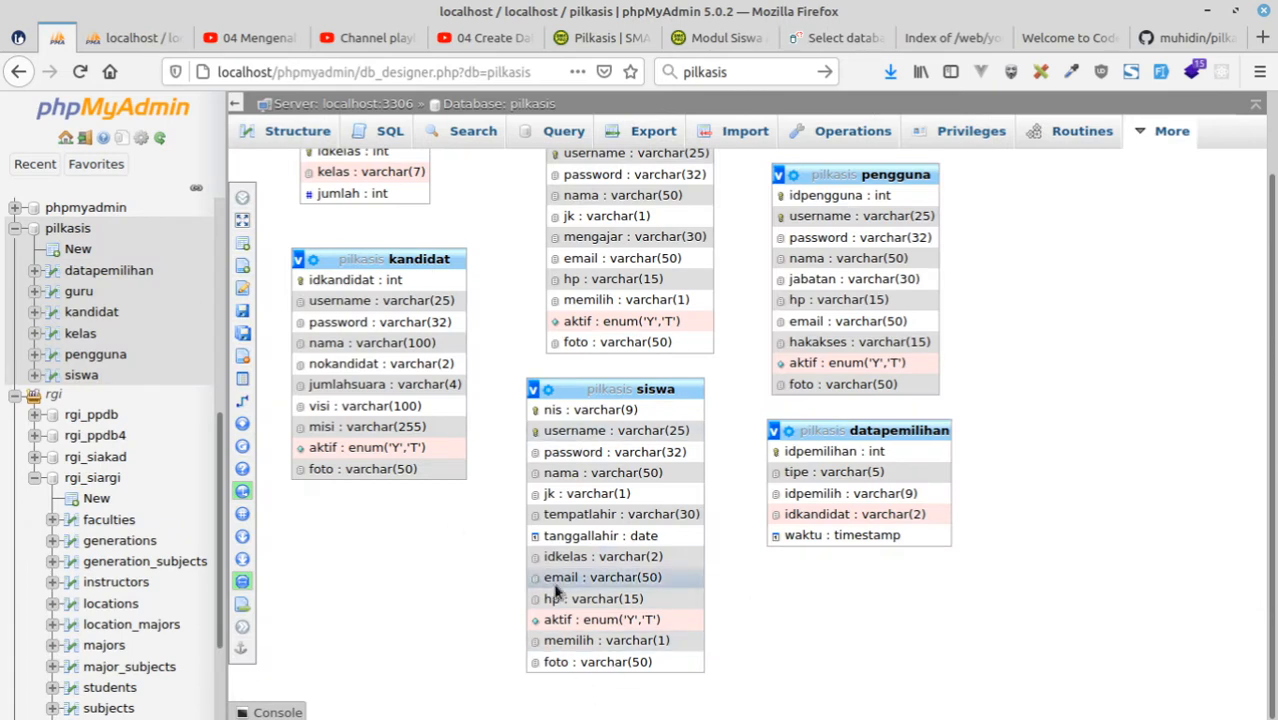
click(133, 38)
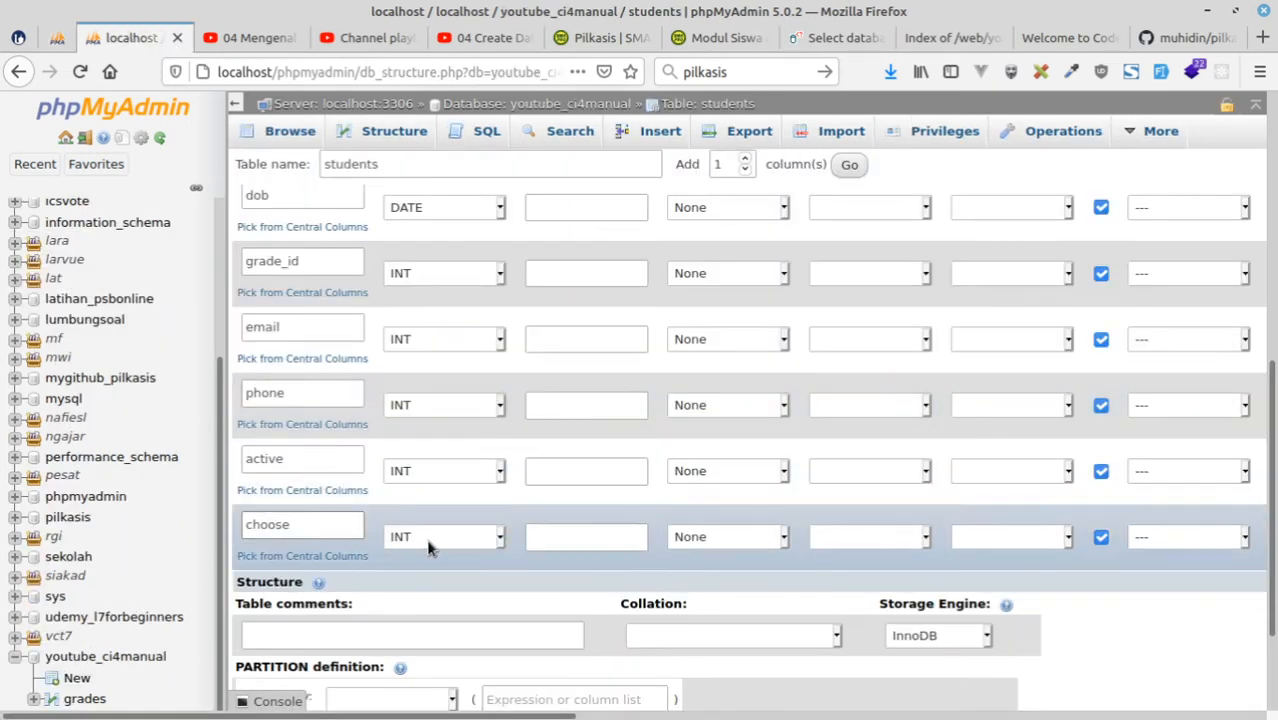
click(57, 38)
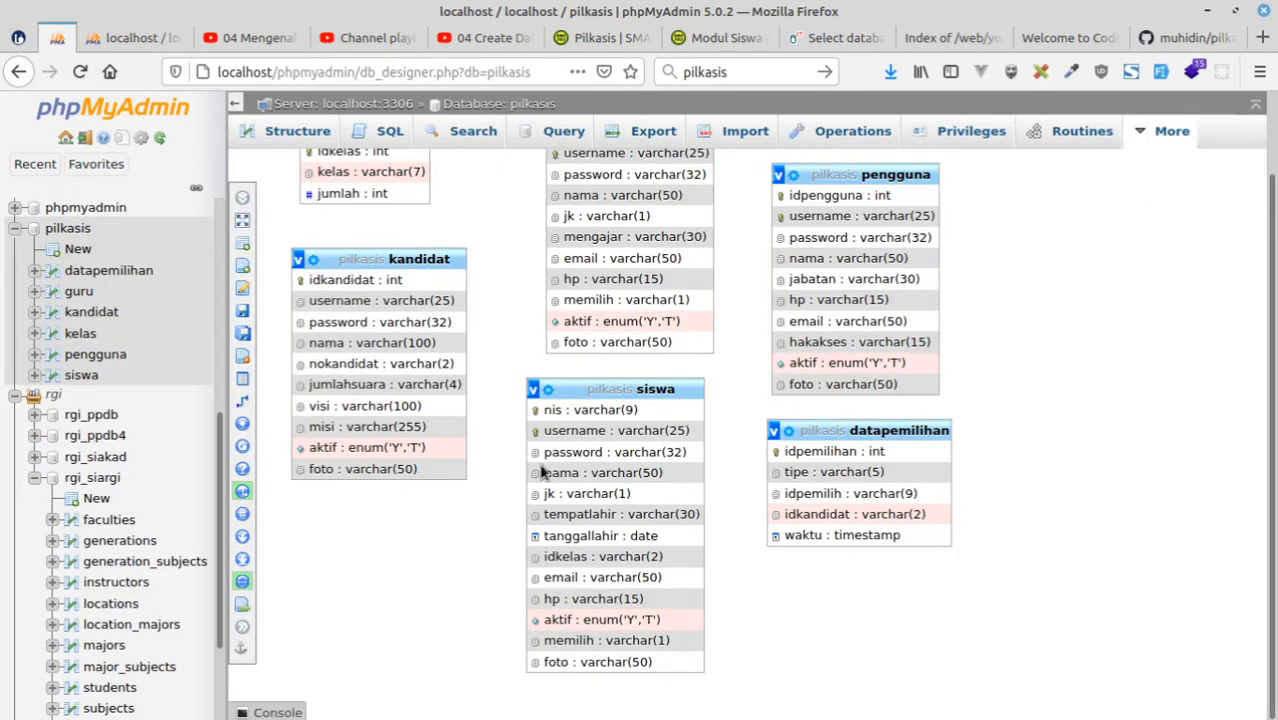
mouse_move(725, 712)
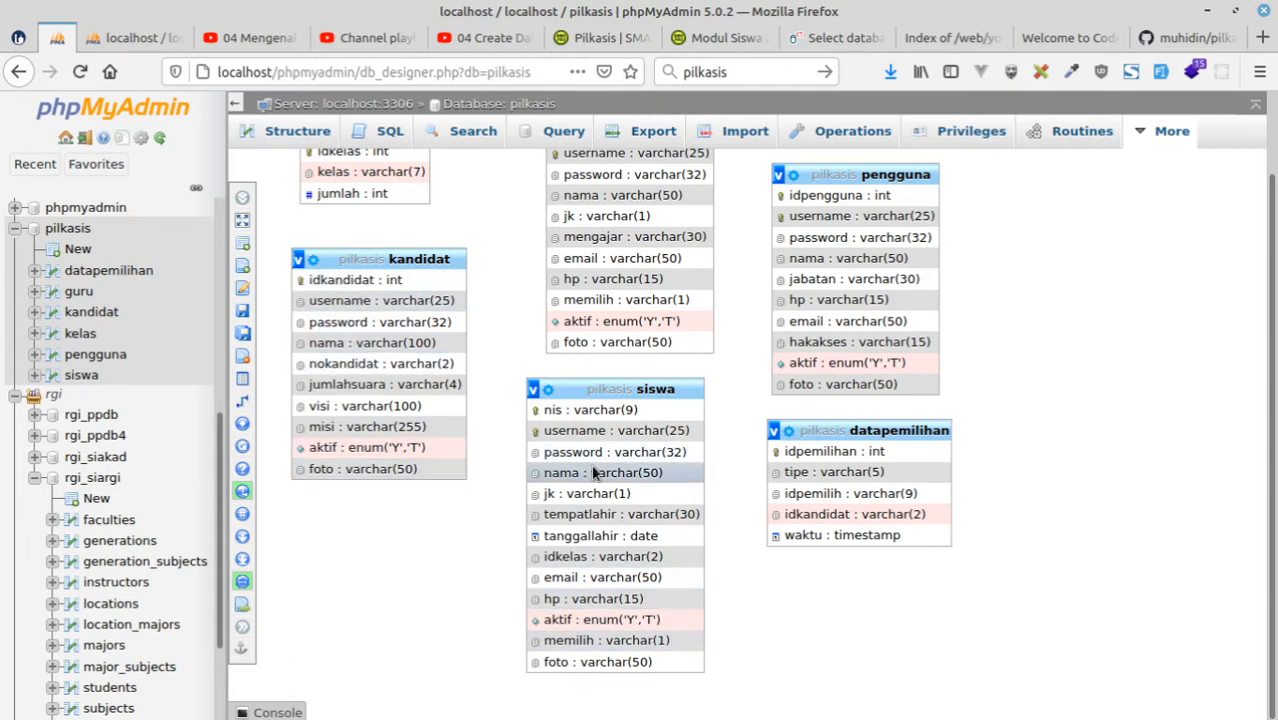
scroll(632, 494, up, 2)
scroll(632, 494, down, 2)
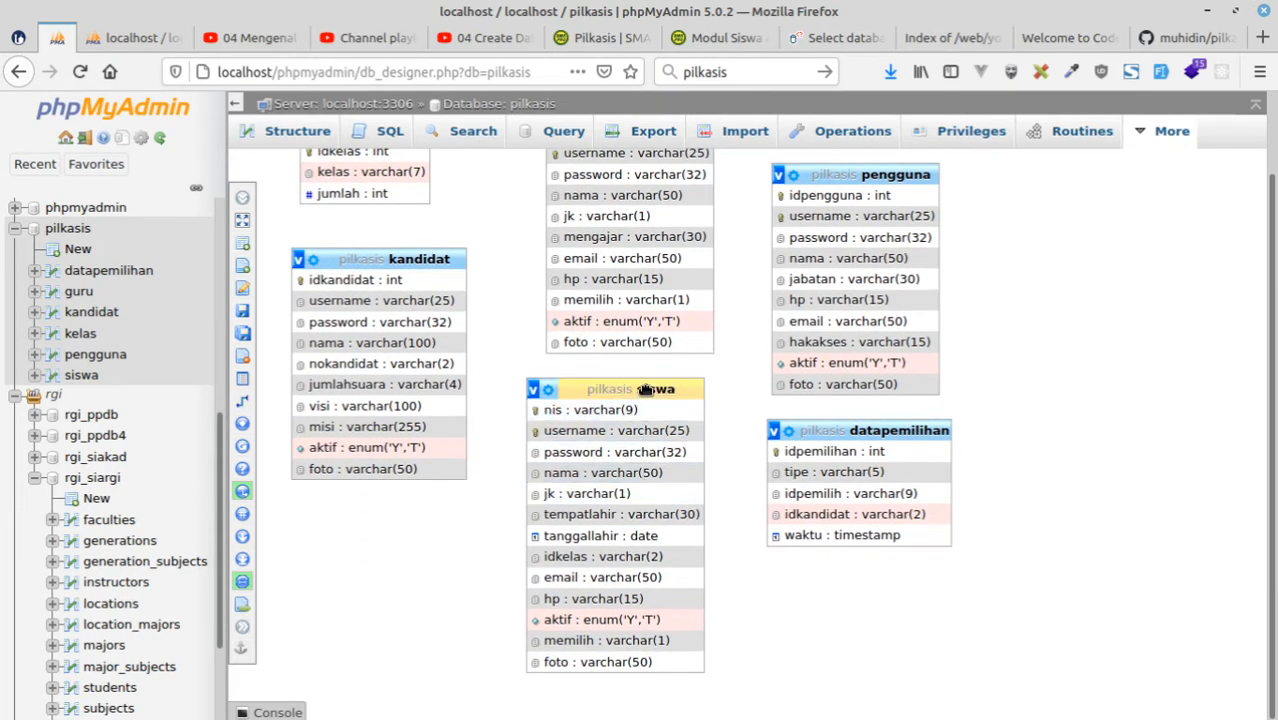
Open the pilkasis database structure in a separate browser tab and return to the students table definition.
right_click(501, 107)
key(Escape)
click(138, 38)
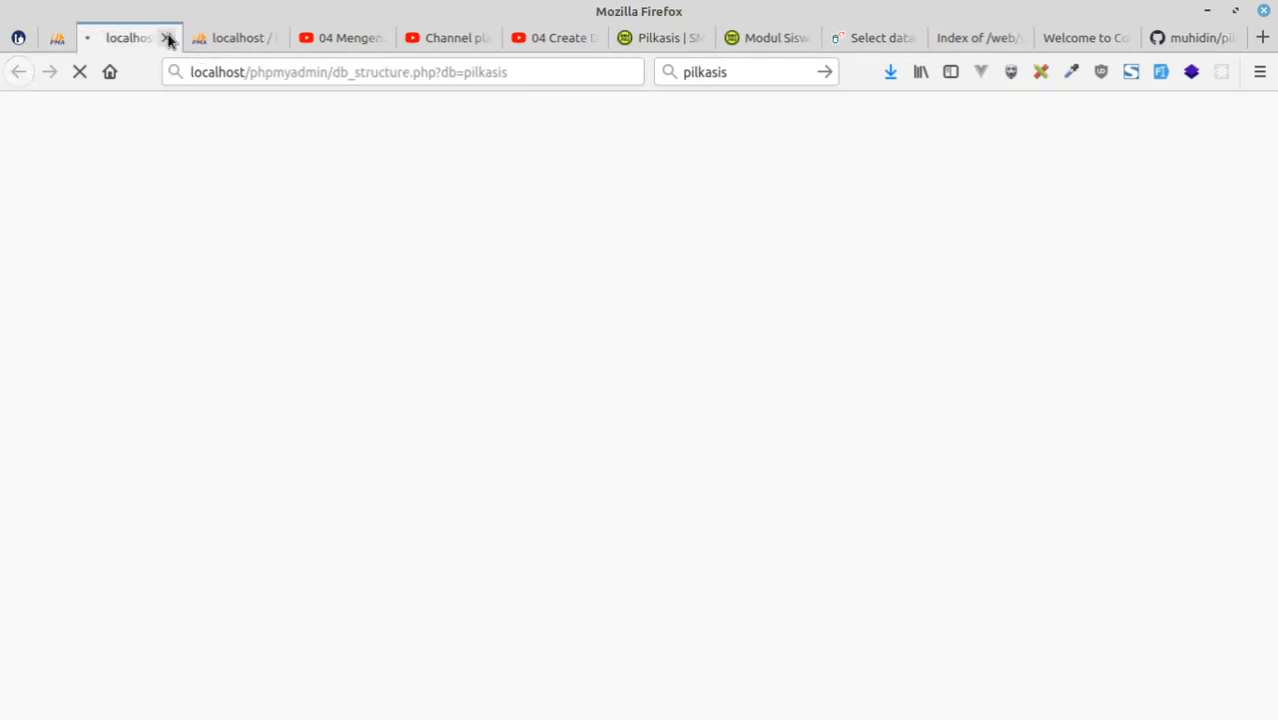
click(214, 38)
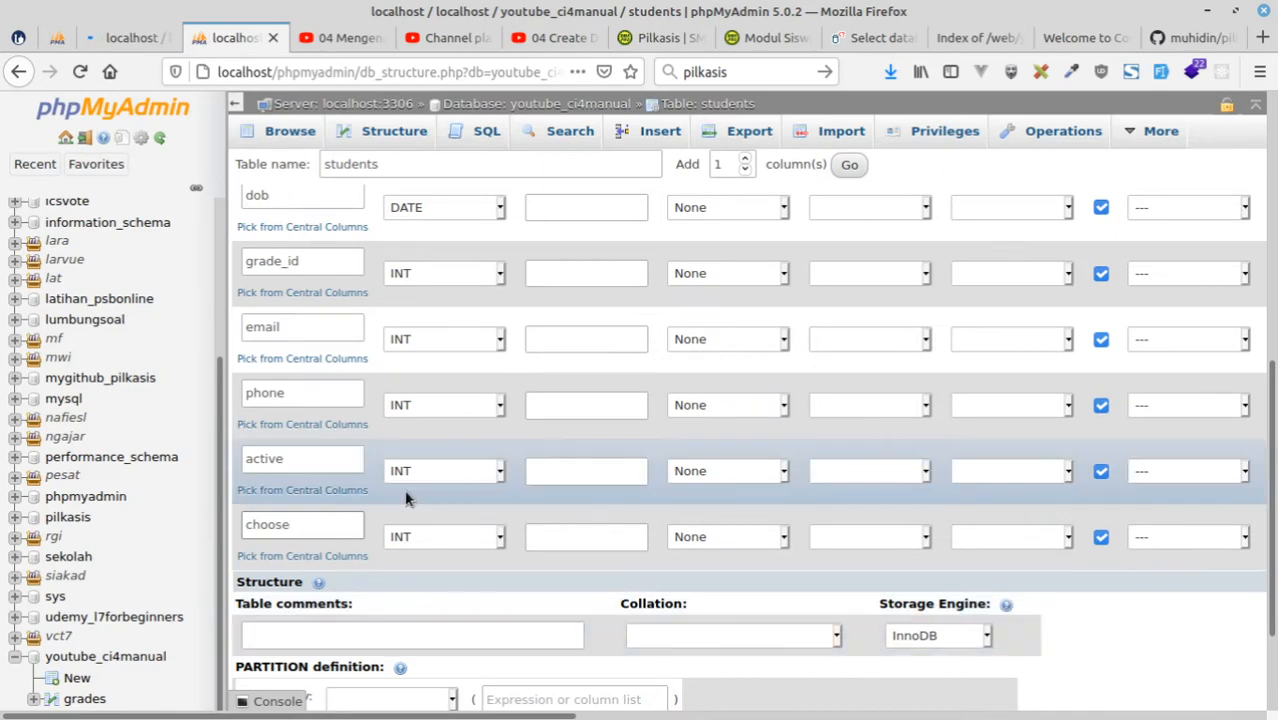
Define the name column as VARCHAR with length 75.
scroll(398, 462, up, 5)
scroll(398, 456, up, 5)
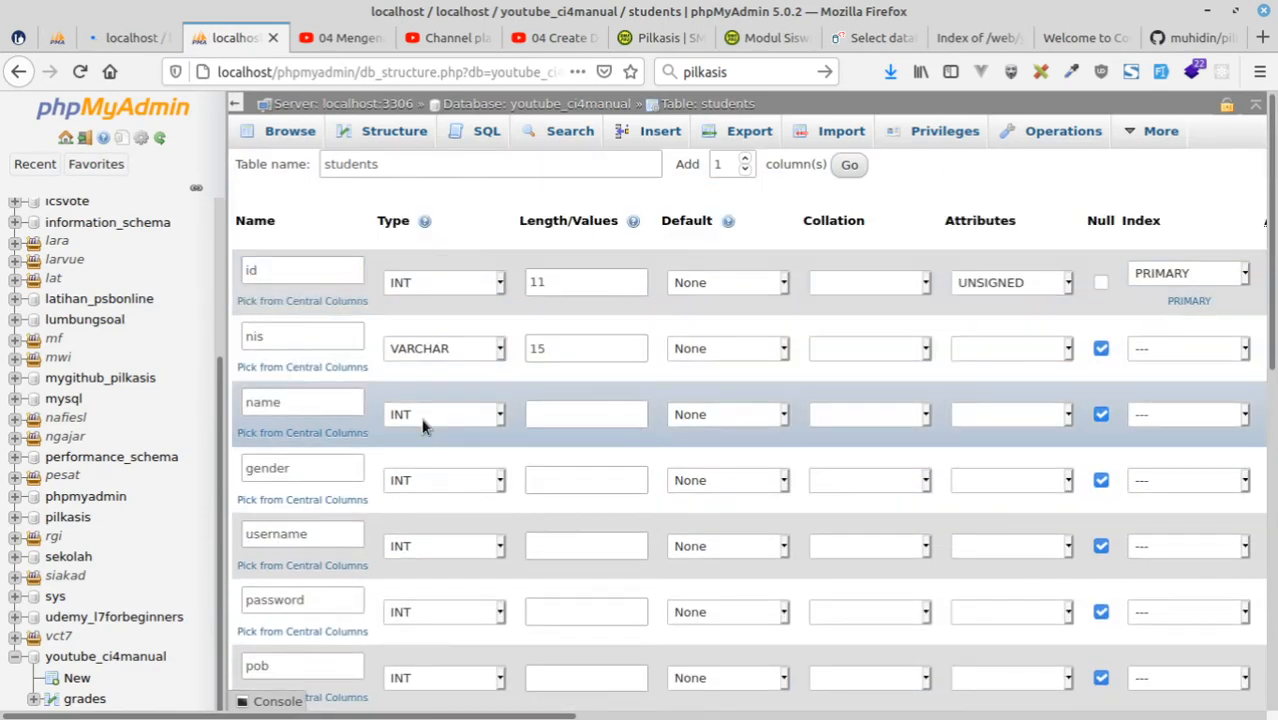
click(421, 425)
click(422, 129)
click(567, 414)
text(75)
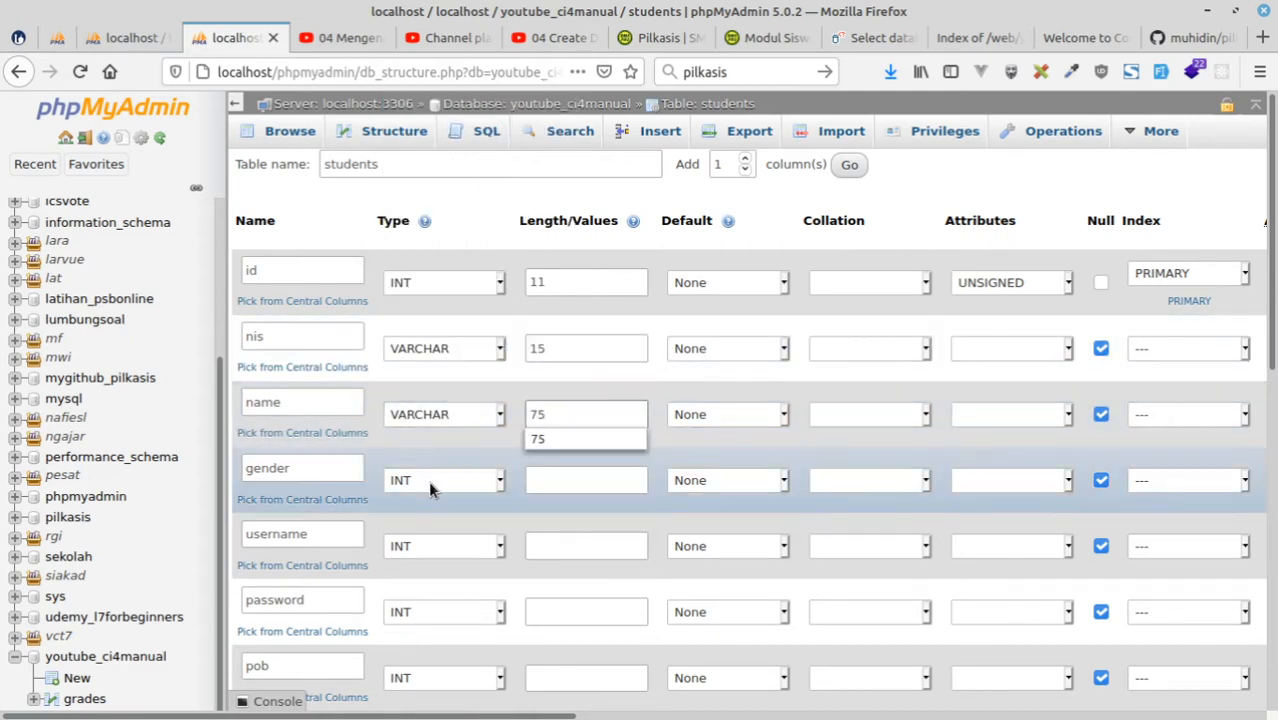
Define the gender column as VARCHAR with length 1.
click(428, 480)
click(422, 129)
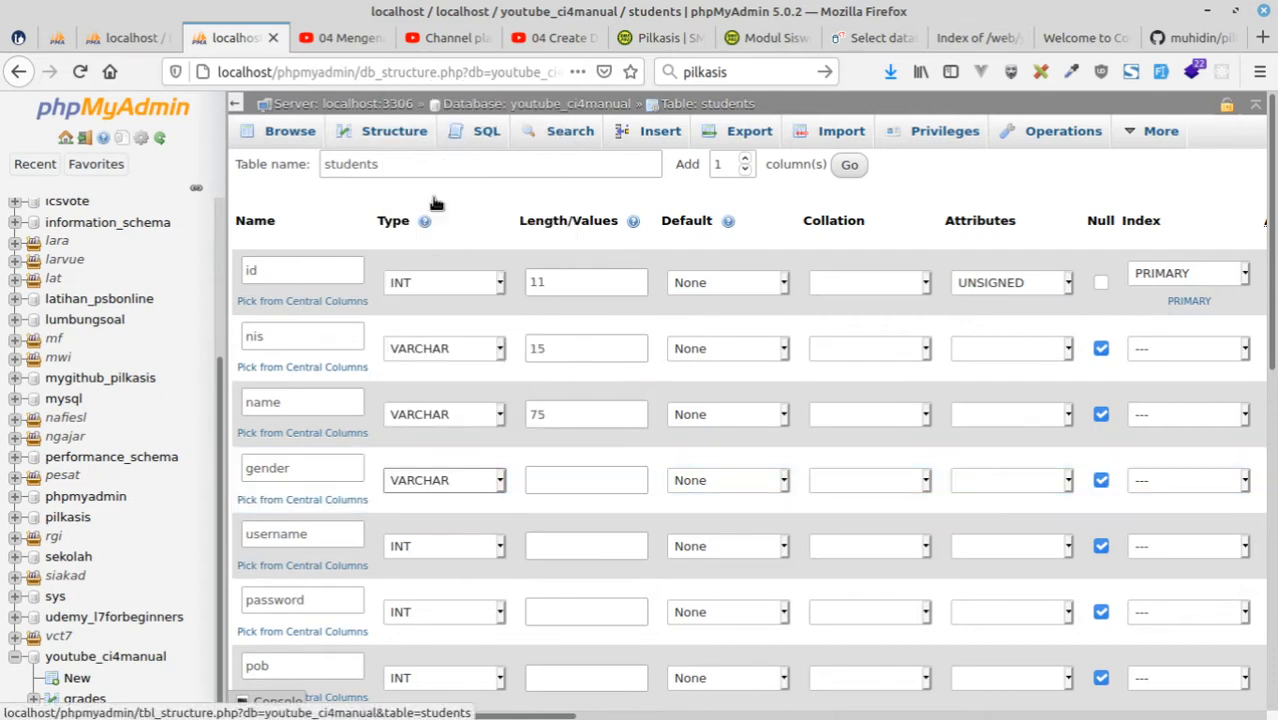
click(561, 487)
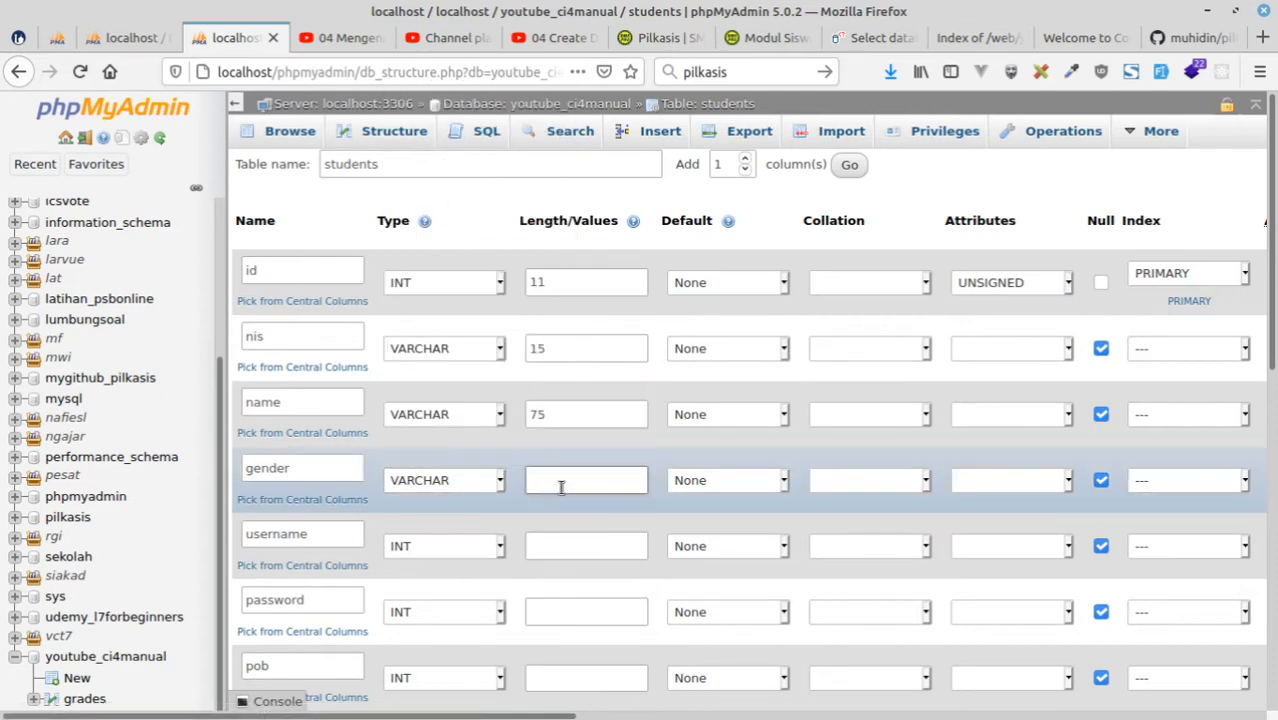
text(1)
Consult the siswa table in the pilkasis diagram and database structure as a reference for the remaining column types.
click(130, 37)
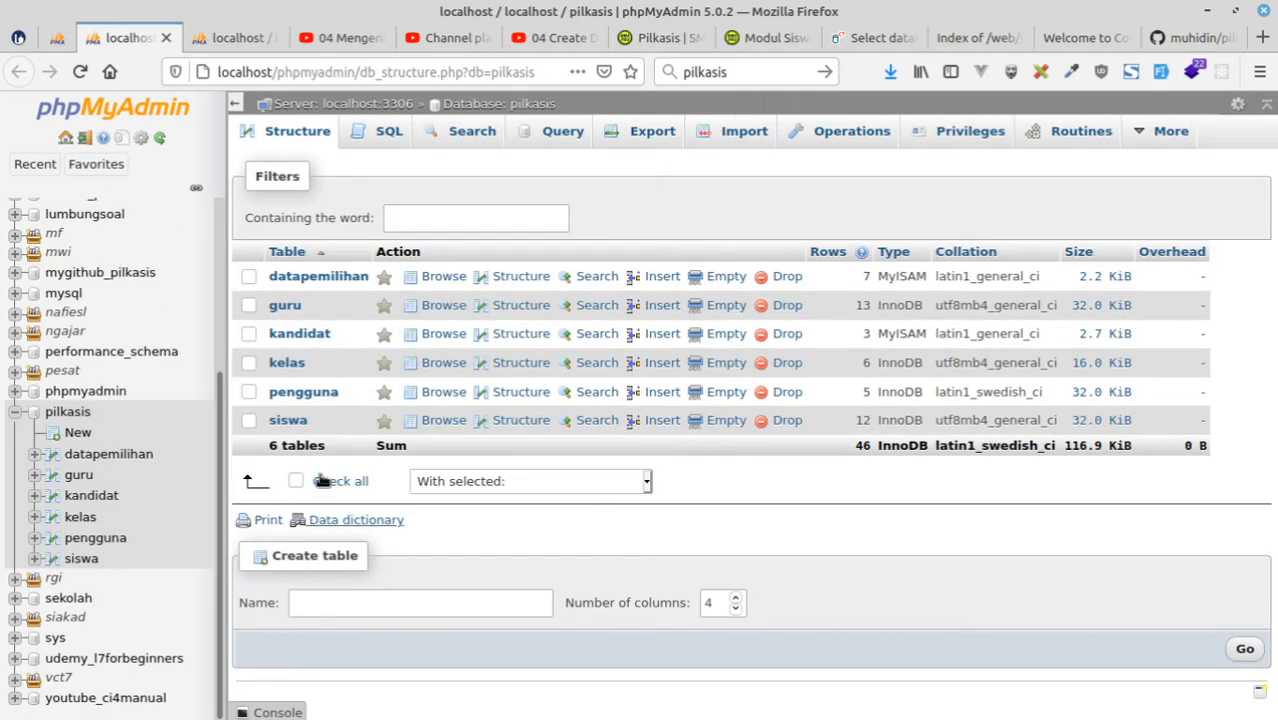
click(57, 37)
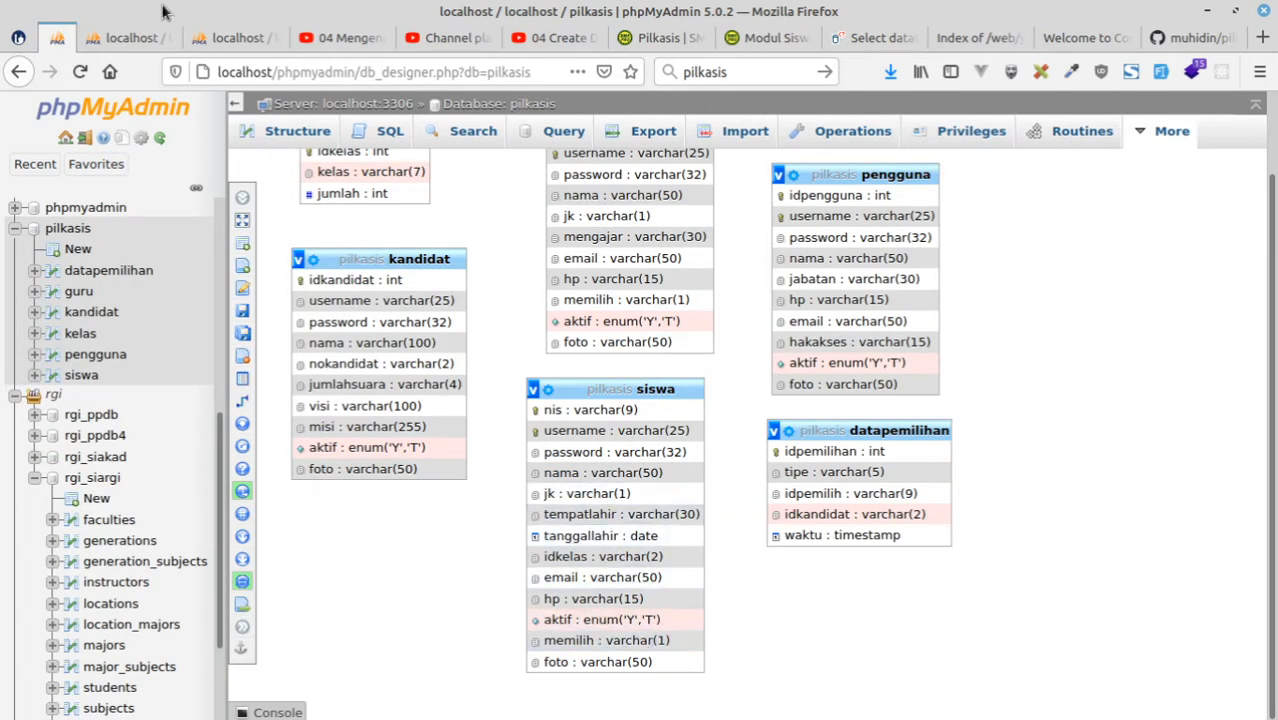
click(120, 38)
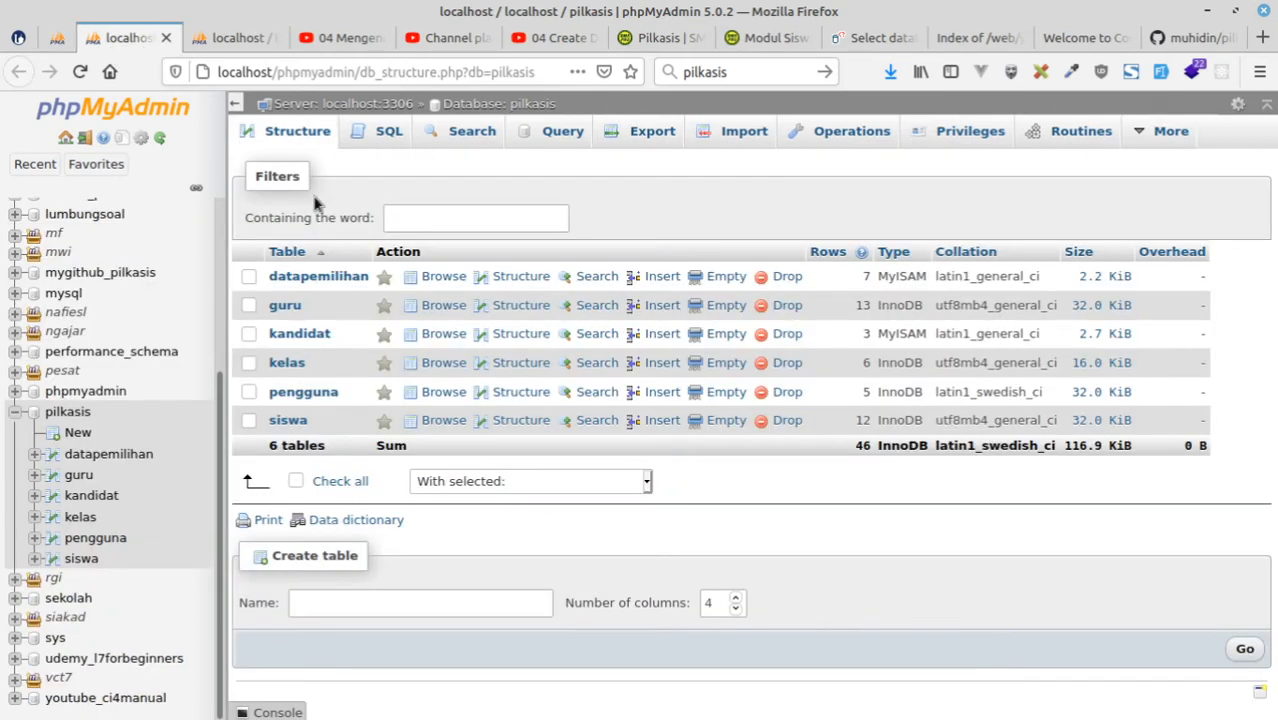
click(285, 420)
click(227, 37)
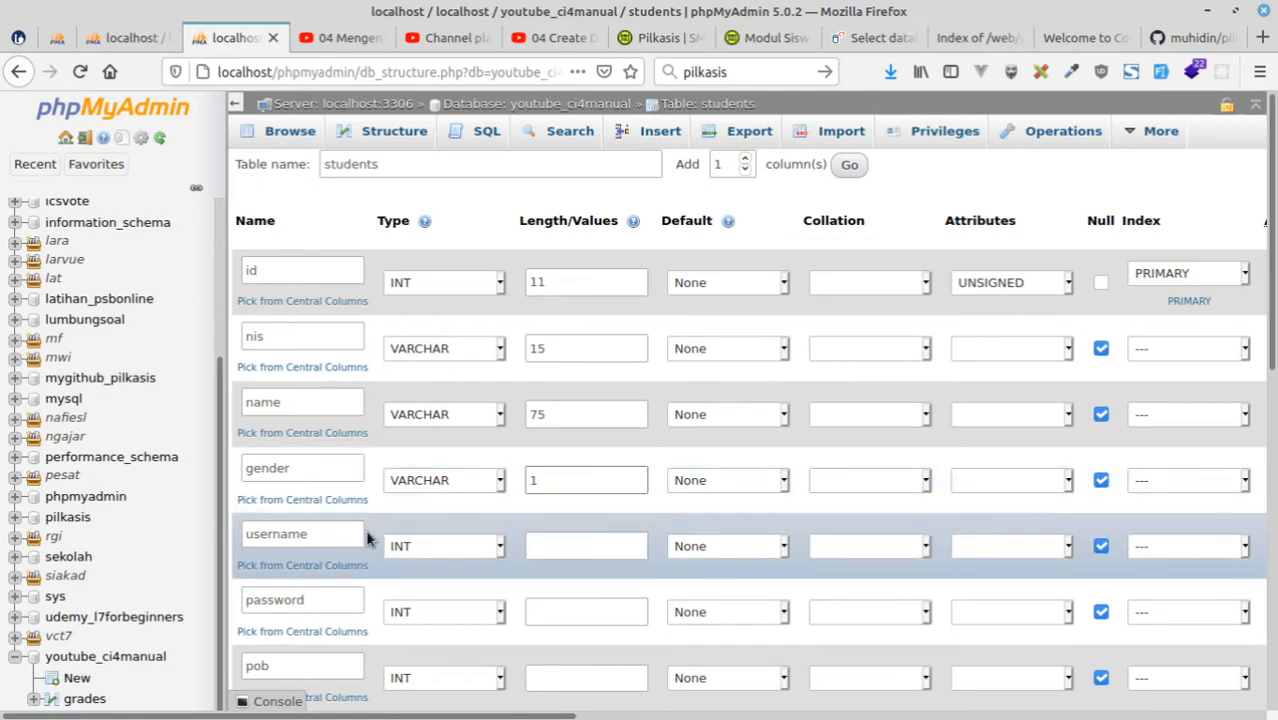
Define the username column as VARCHAR with length 25 and the password column as VARCHAR with length 65.
click(428, 546)
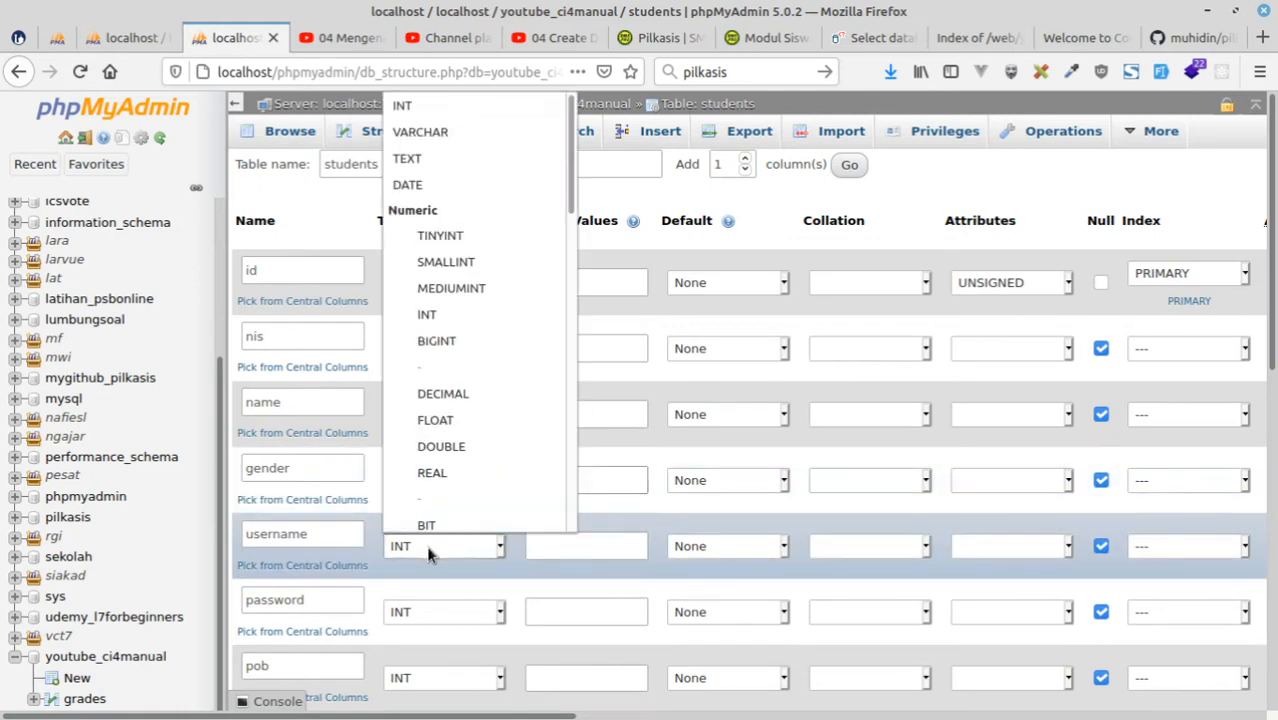
click(427, 127)
click(563, 545)
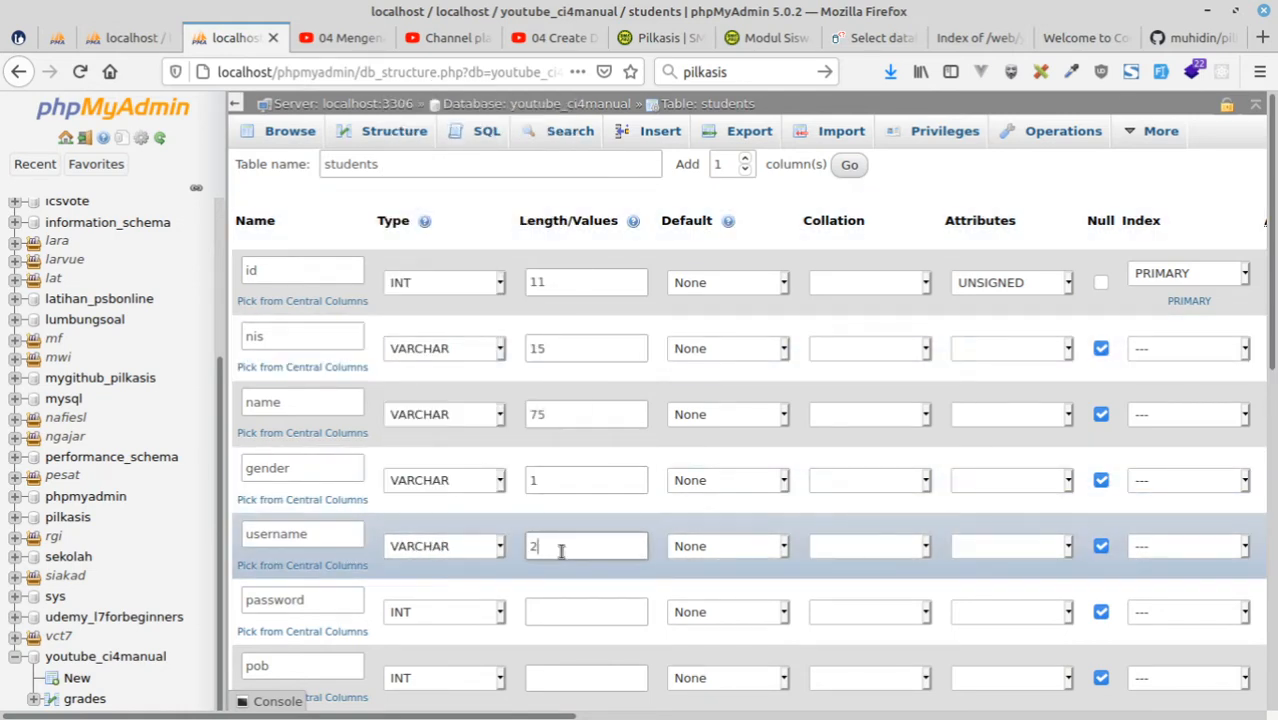
click(412, 616)
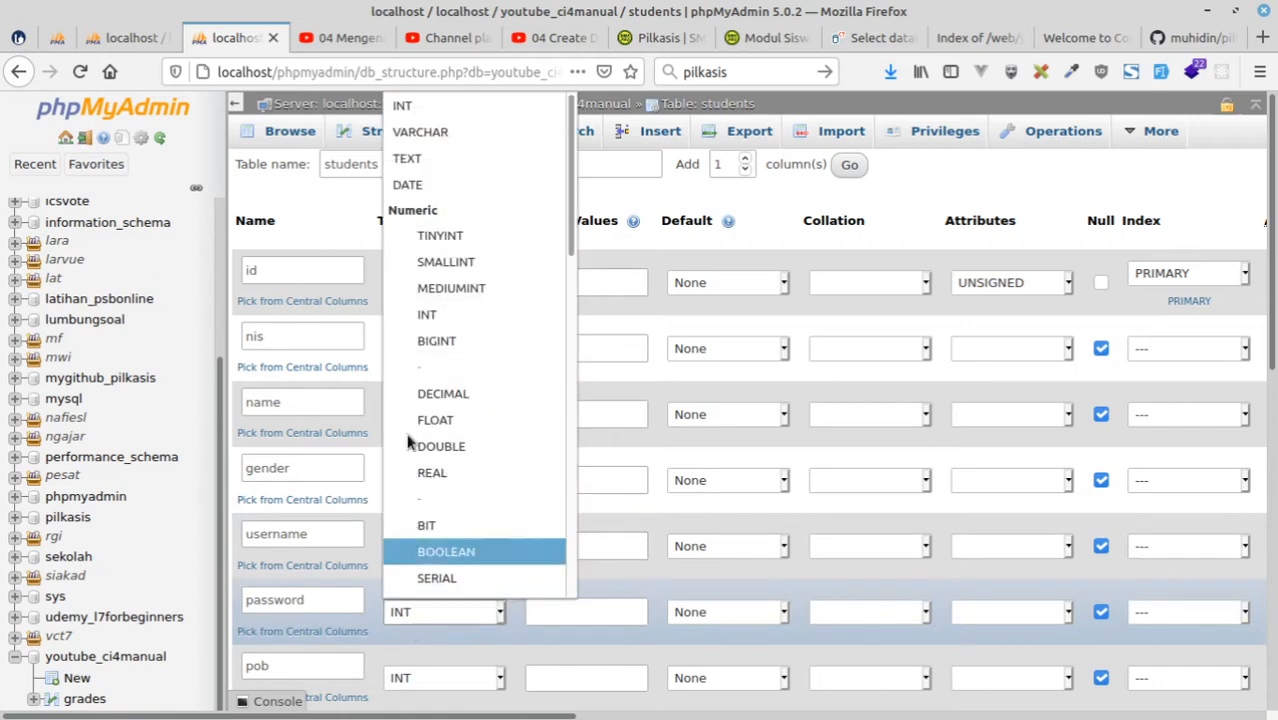
click(405, 131)
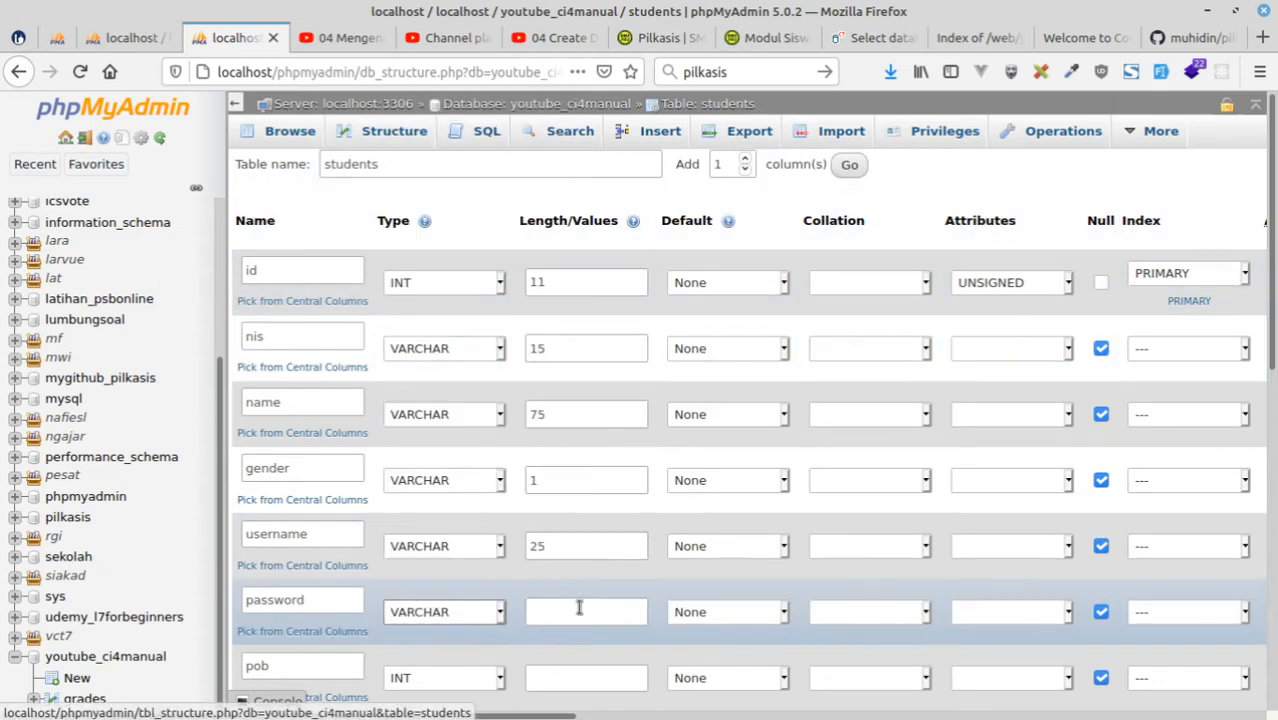
click(573, 615)
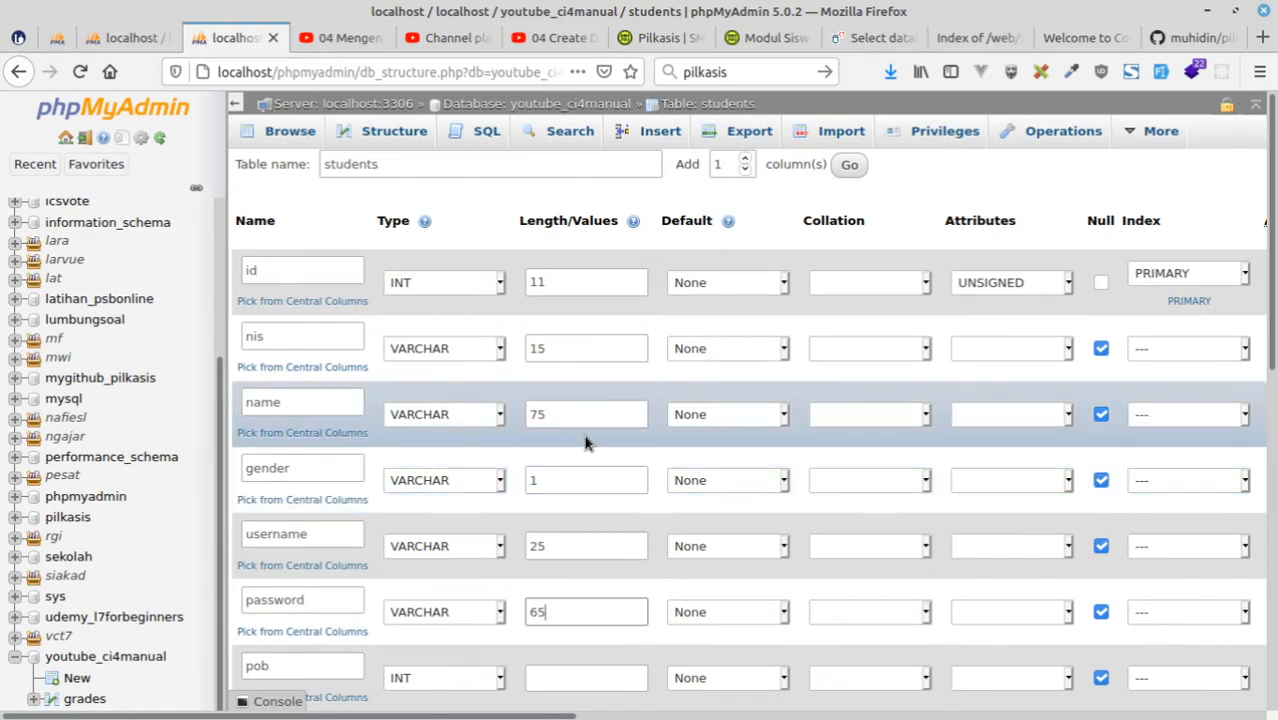
Define the pob column as VARCHAR with length 50.
scroll(583, 403, down, 4)
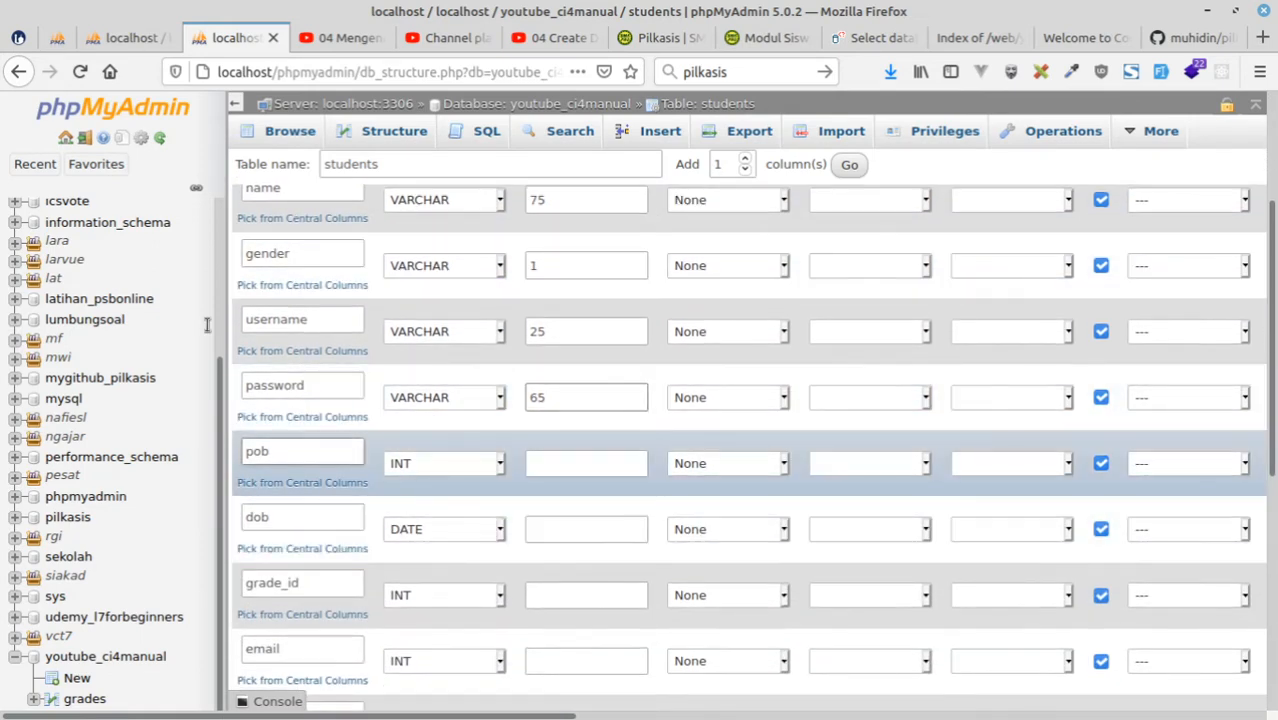
click(445, 464)
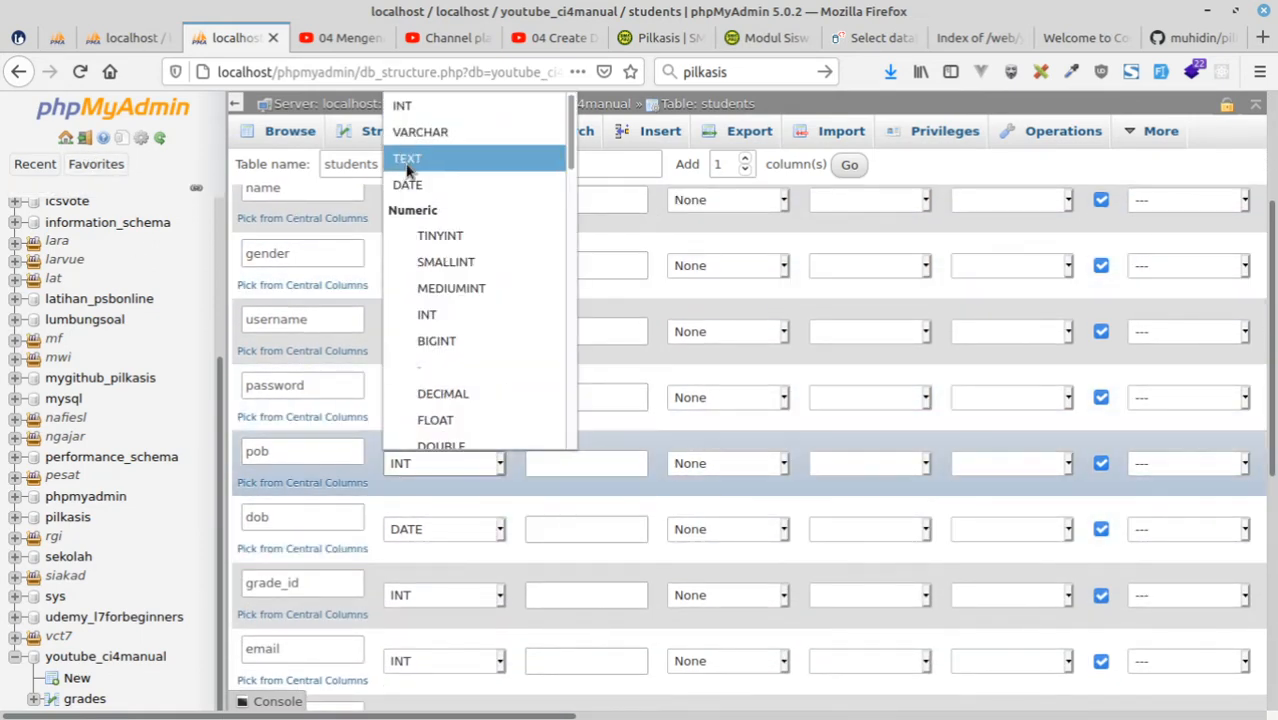
click(425, 131)
click(573, 464)
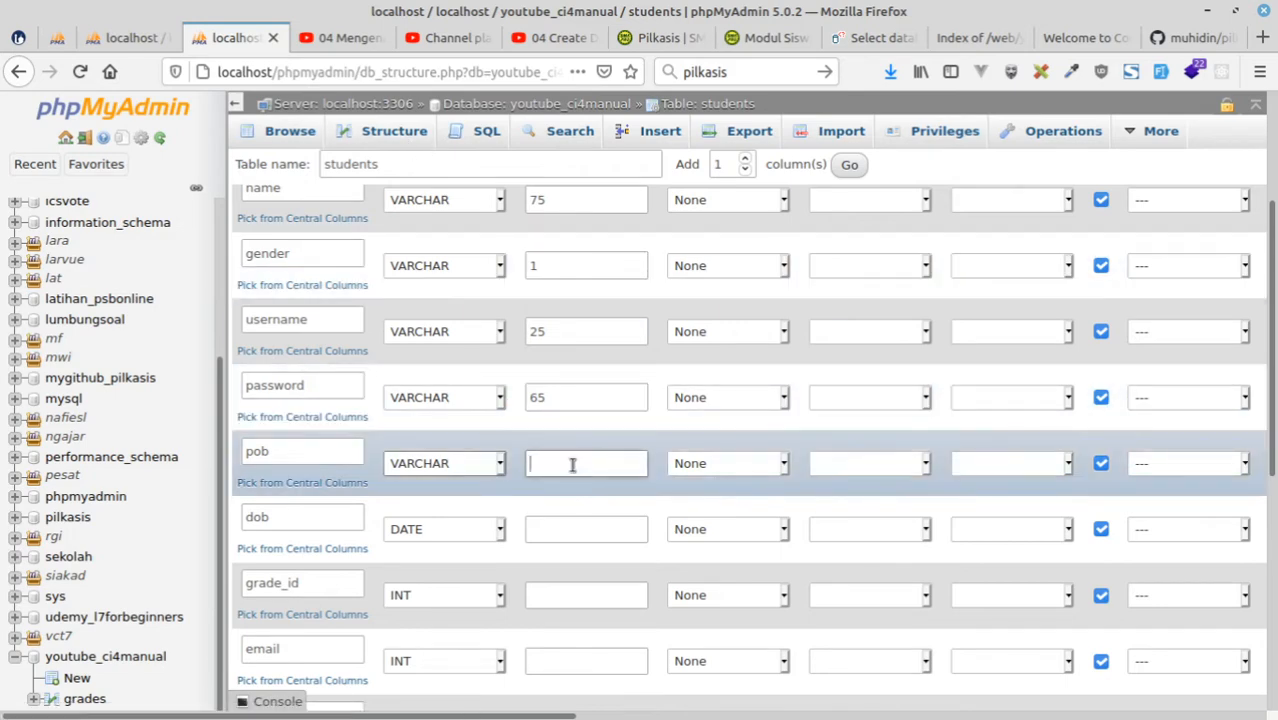
text(50)
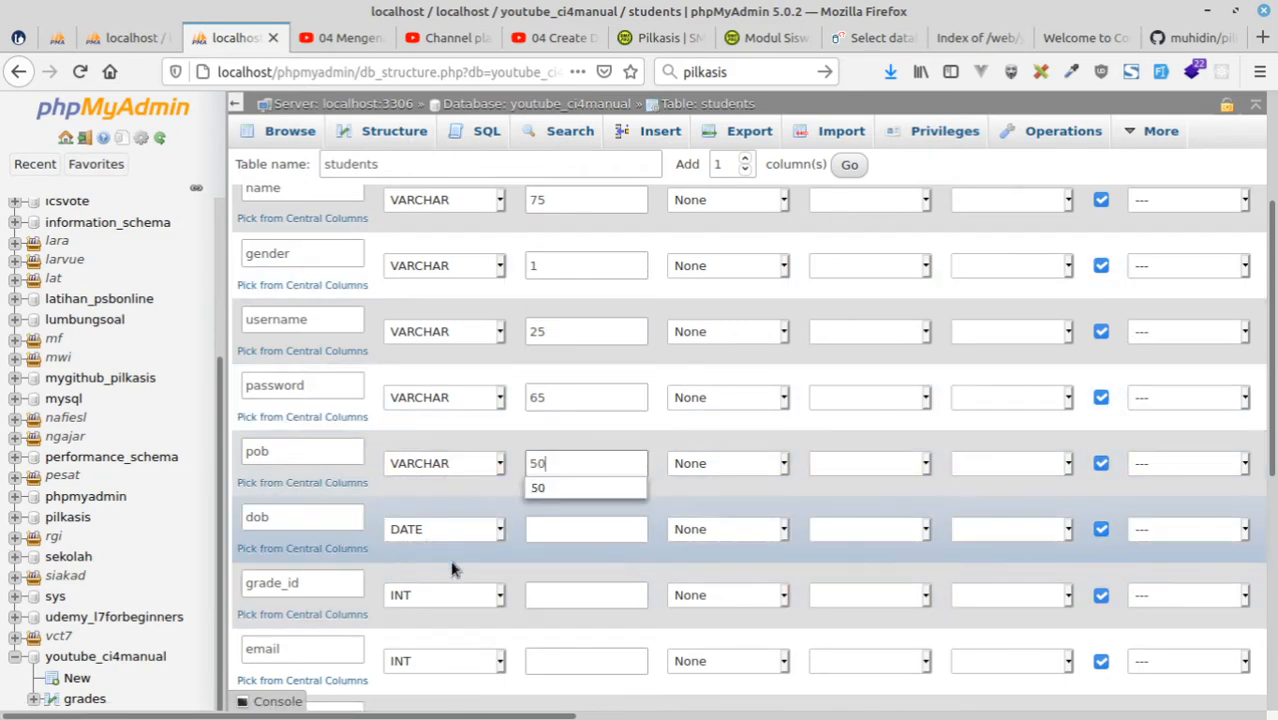
Keep grade_id as INT, set its length to 11 and give it the UNSIGNED attribute.
scroll(451, 565, down, 2)
click(449, 492)
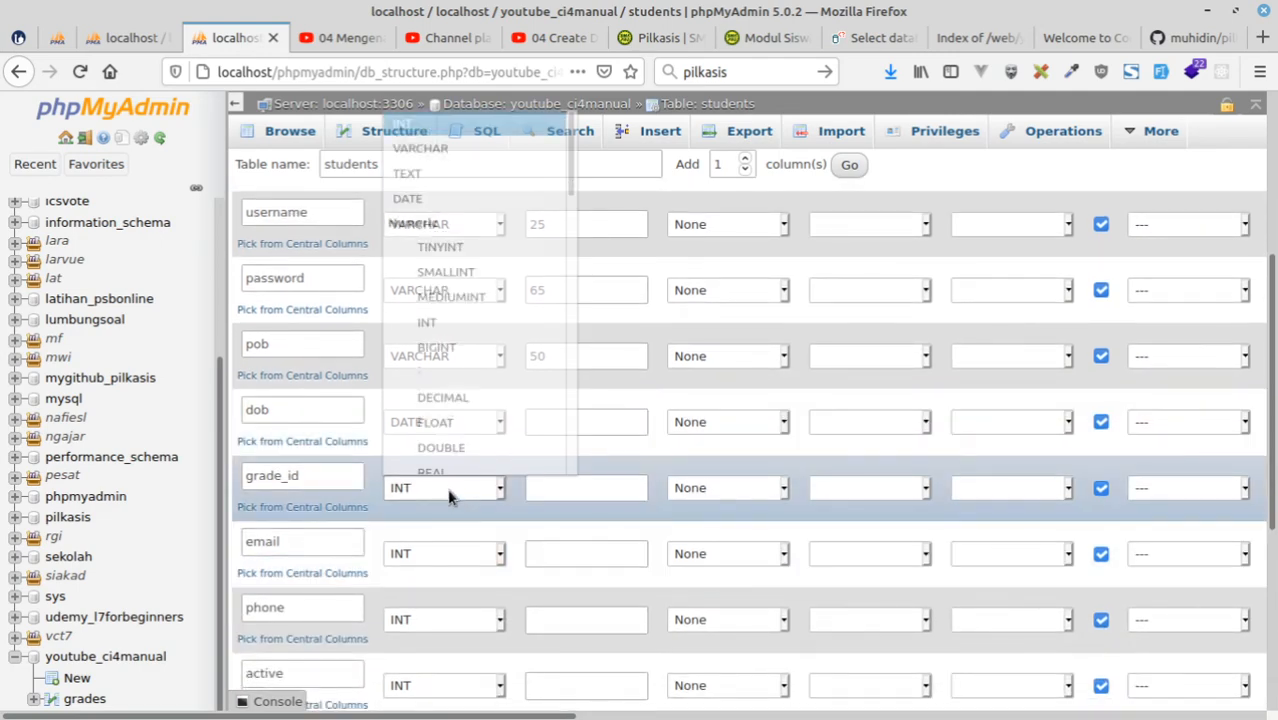
click(449, 492)
click(558, 490)
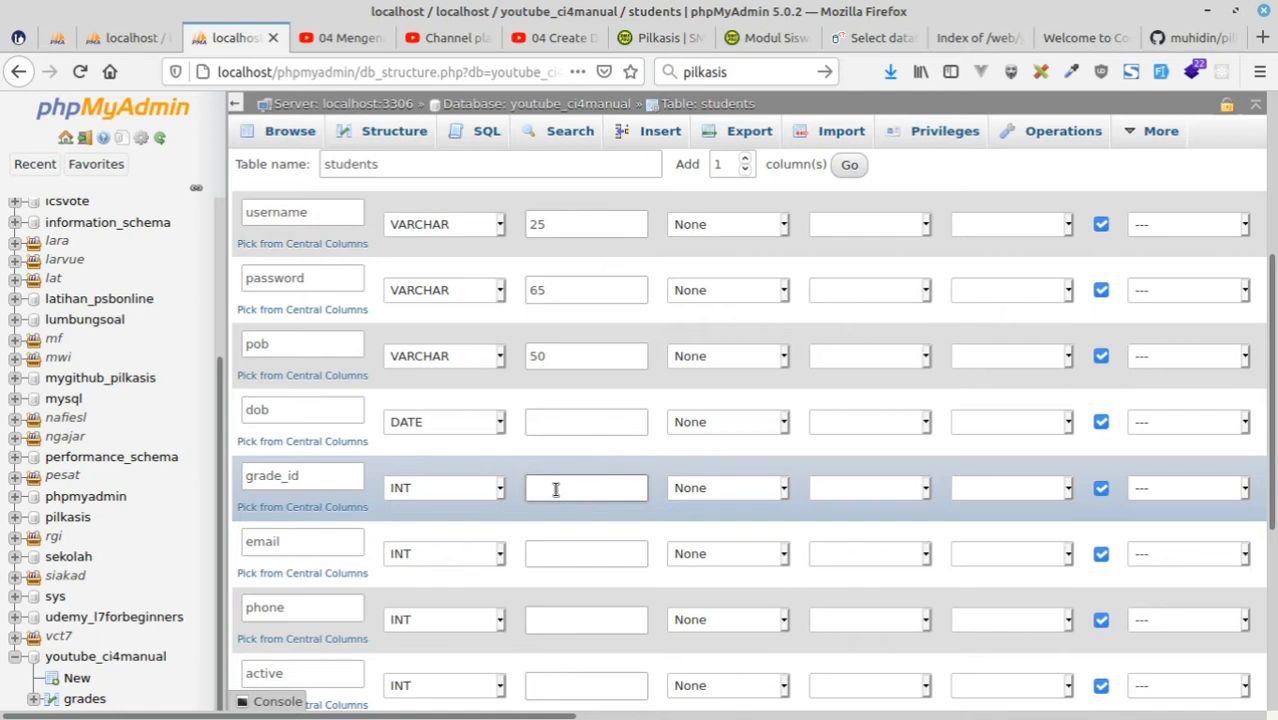
click(986, 489)
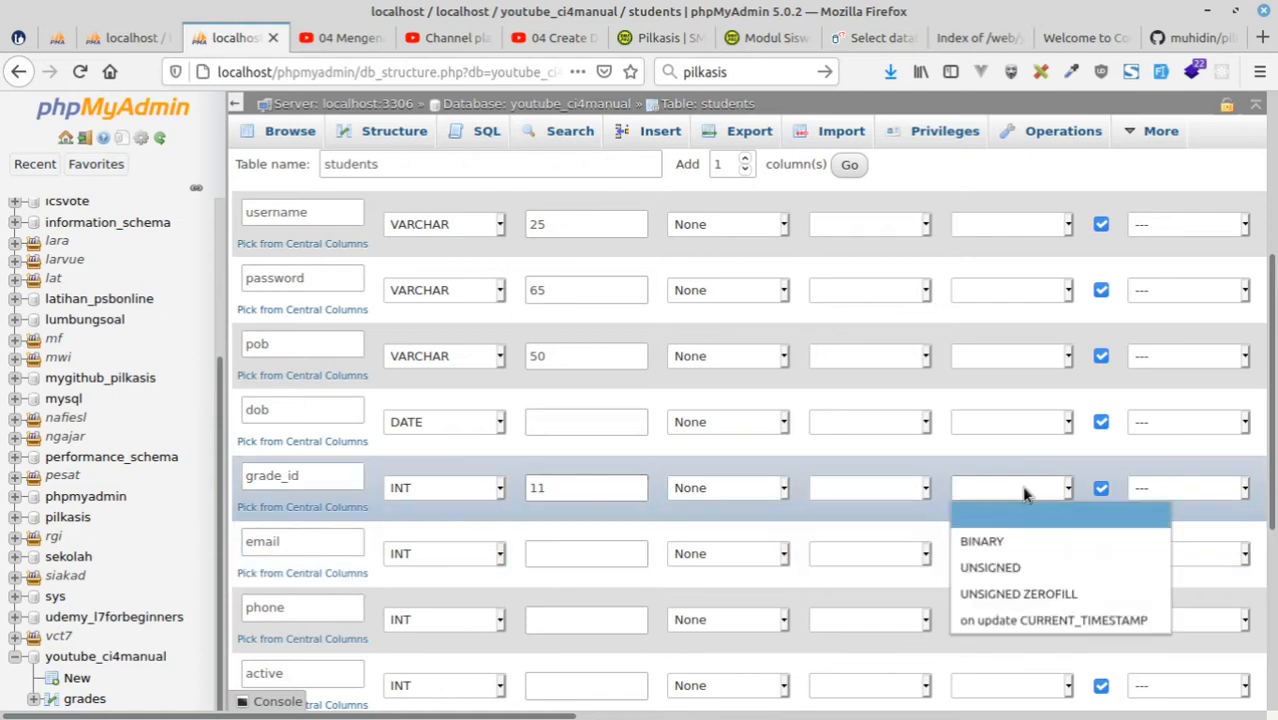
click(1027, 567)
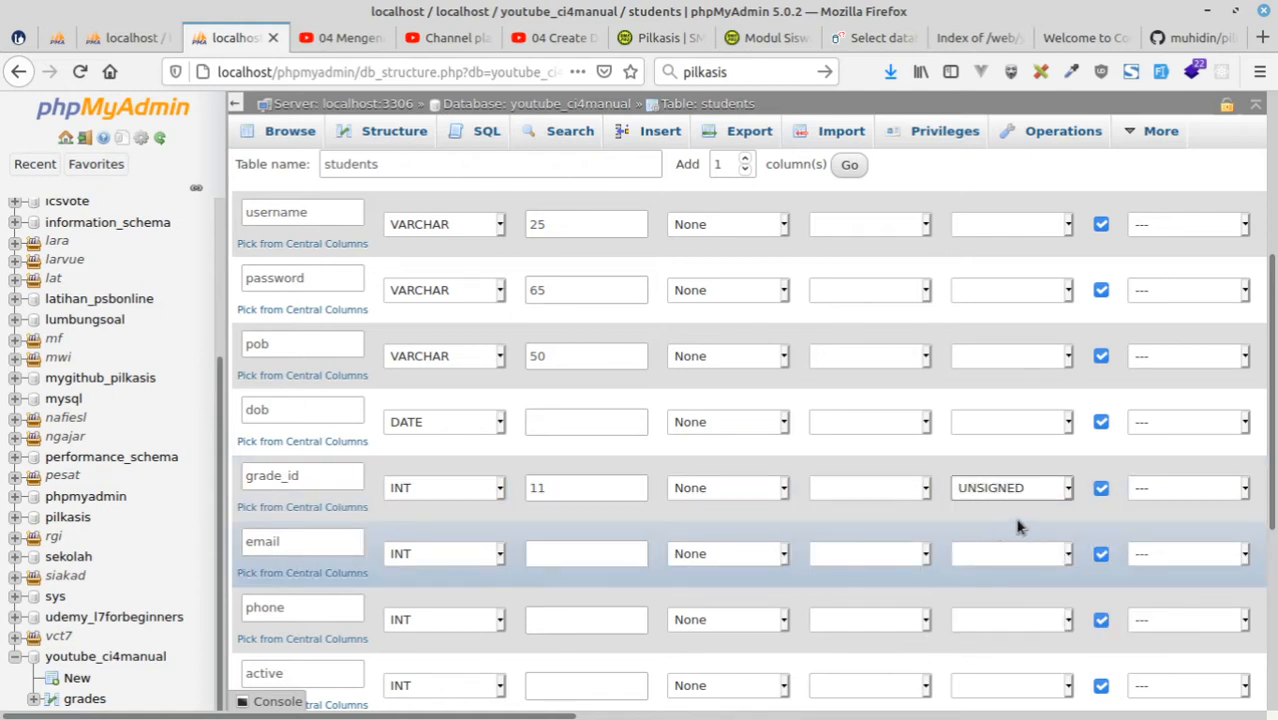
Define the email column as VARCHAR with length 100.
scroll(1026, 525, up, 2)
scroll(1027, 525, up, 4)
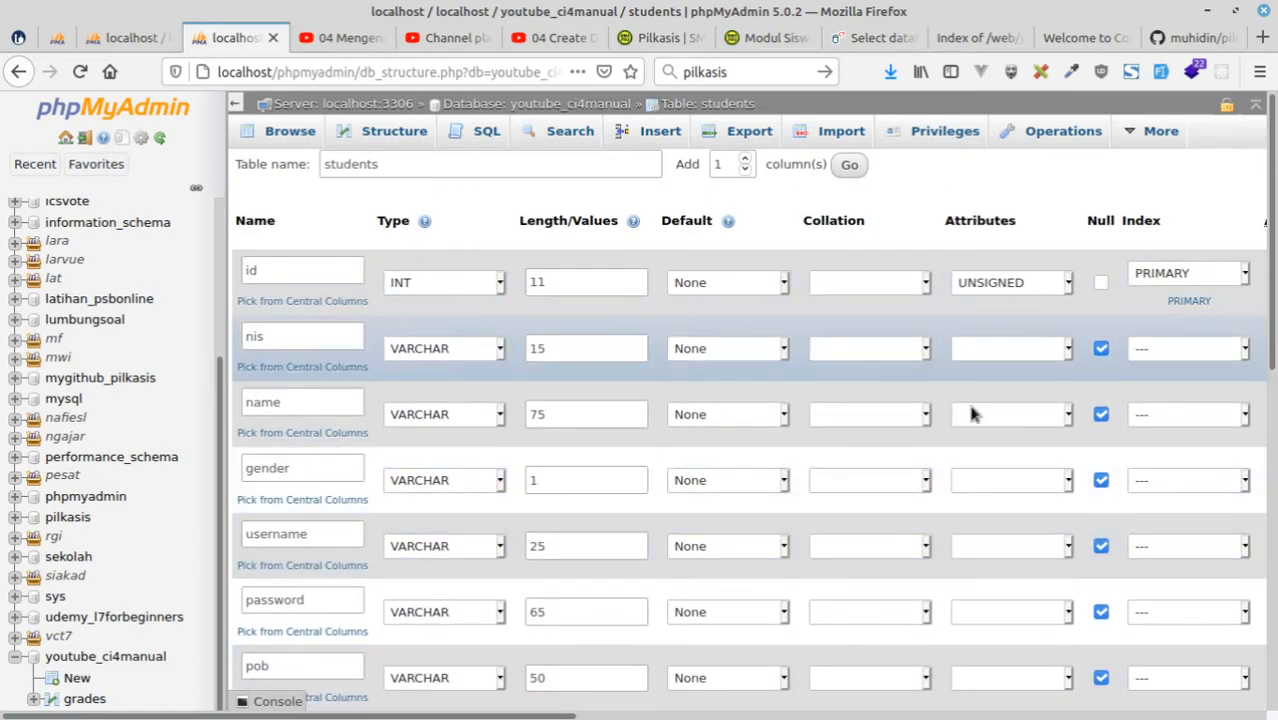
scroll(970, 414, down, 4)
scroll(972, 414, down, 6)
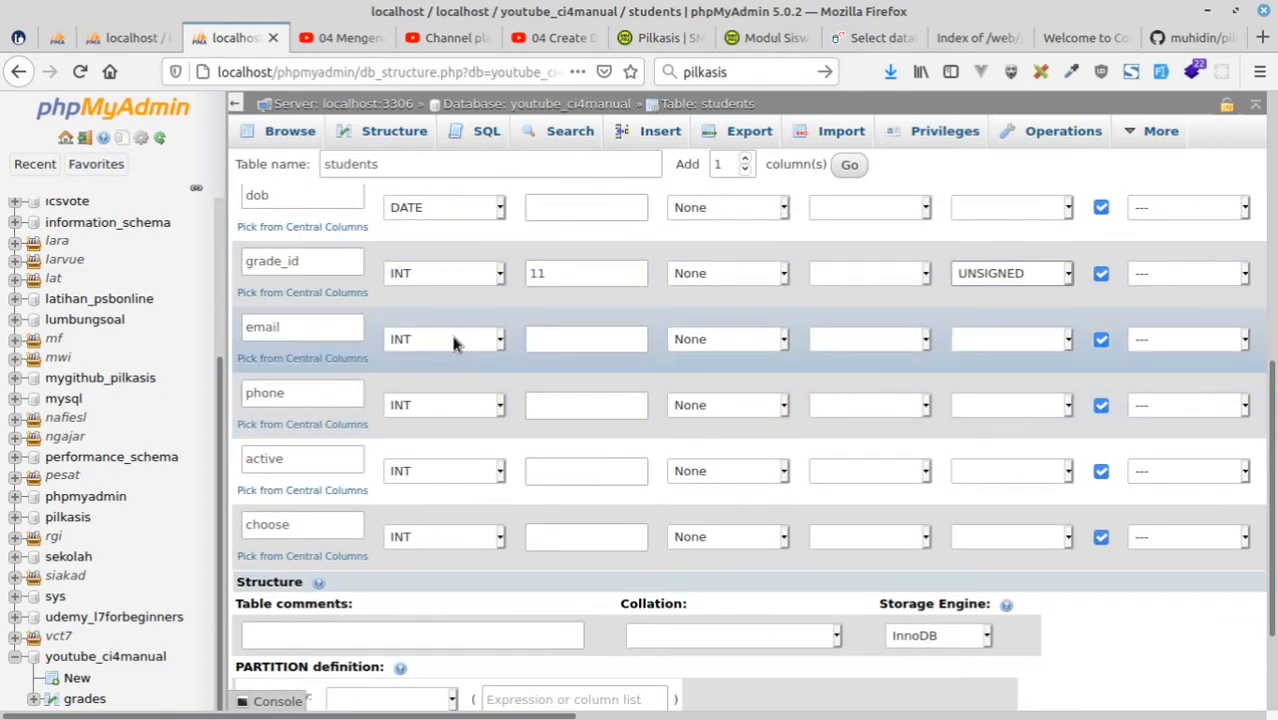
click(453, 343)
click(441, 389)
click(560, 345)
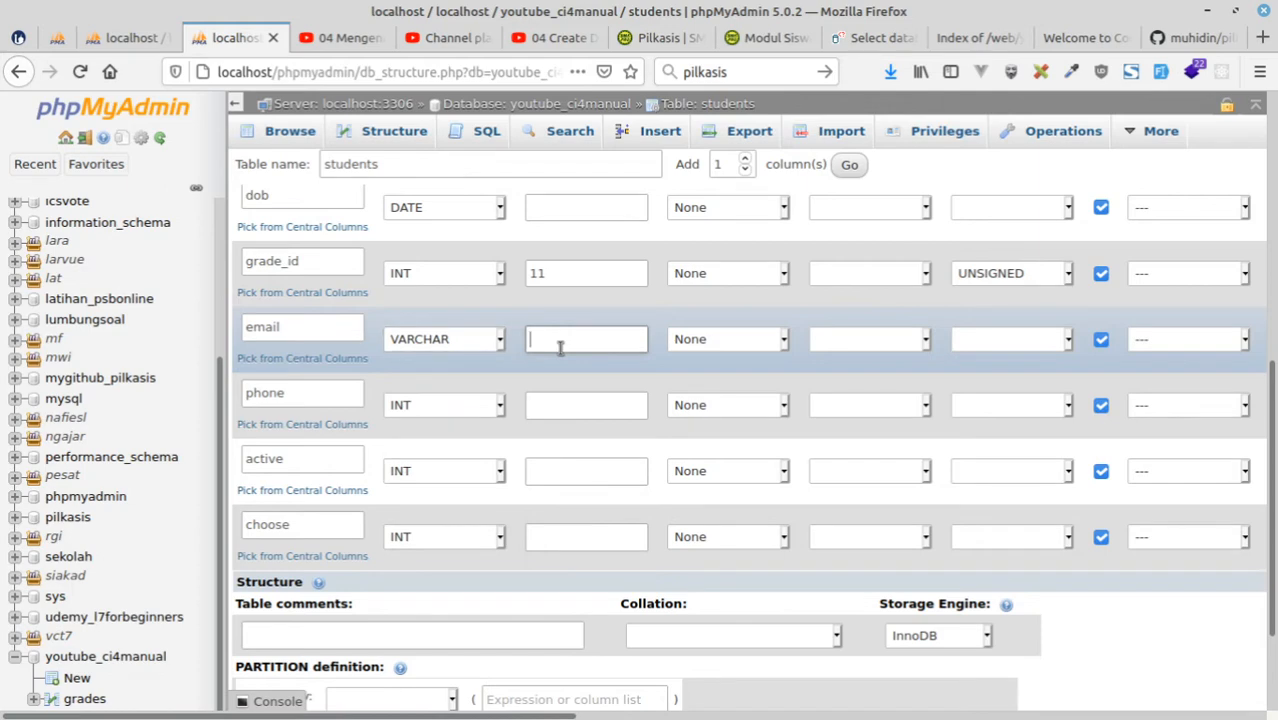
text(100)
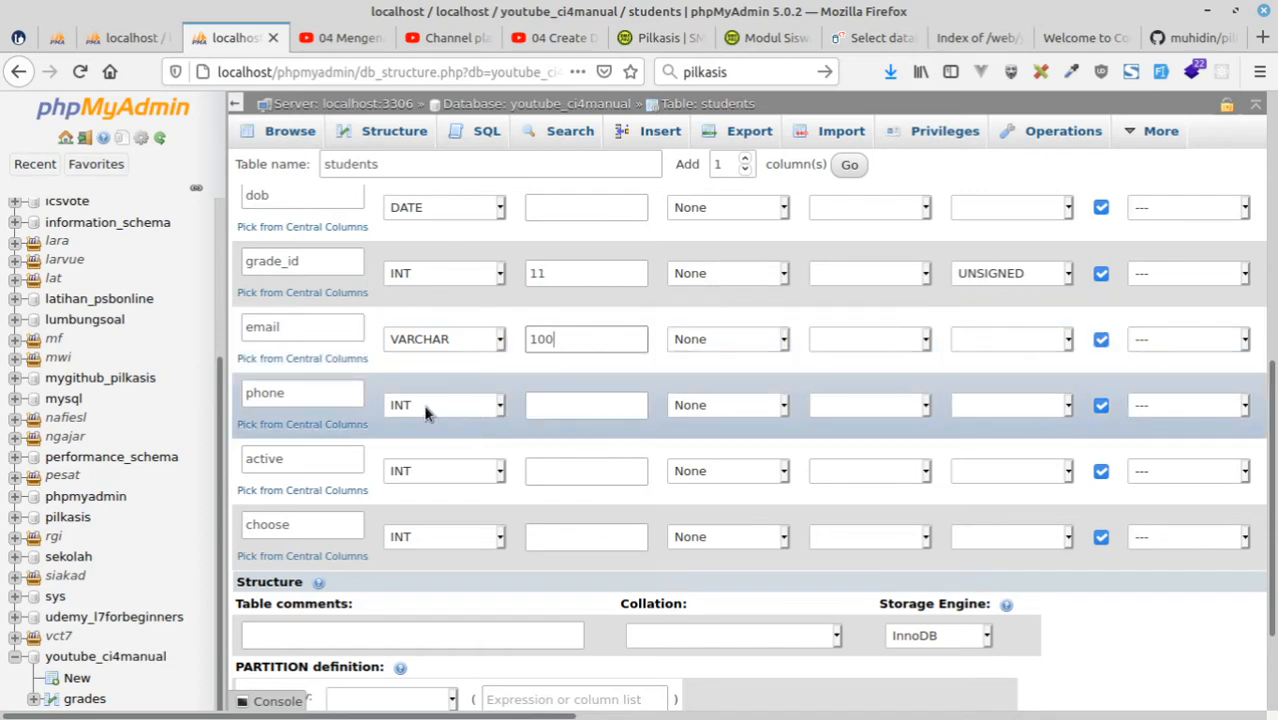
Define the phone column as VARCHAR with length 31.
click(425, 408)
click(418, 452)
click(594, 408)
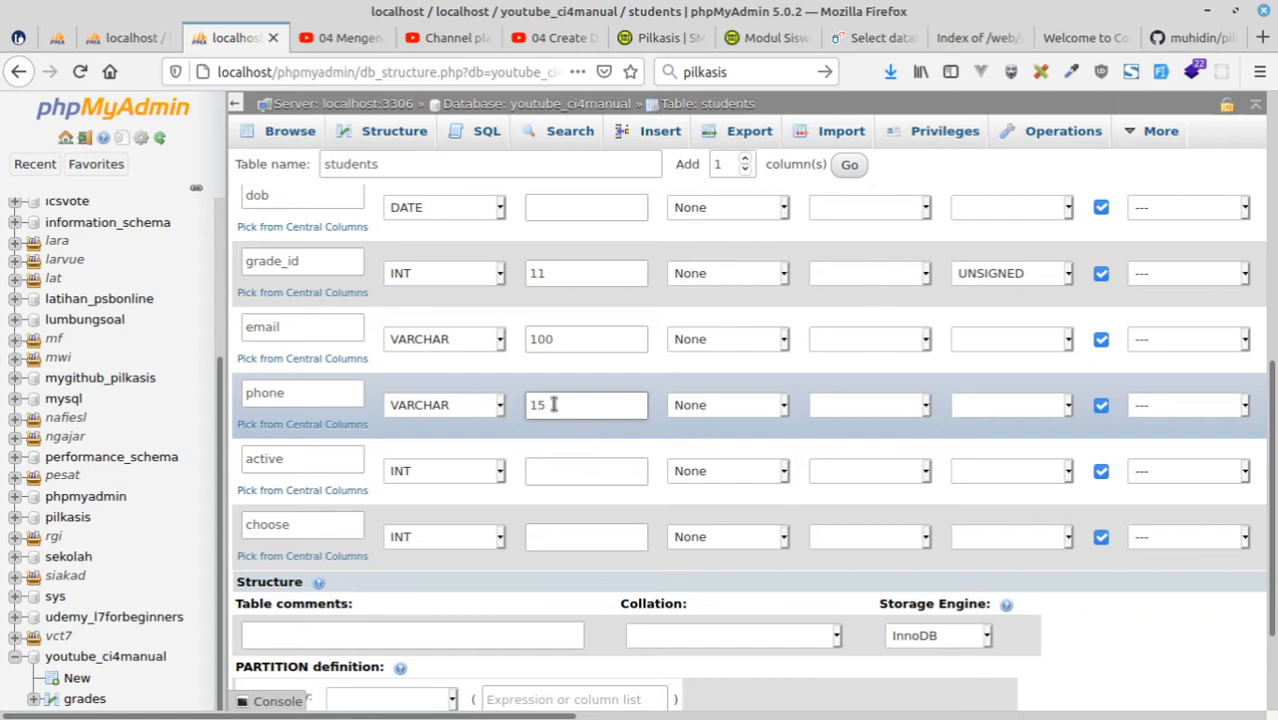
drag(553, 404, 497, 398)
text(30)
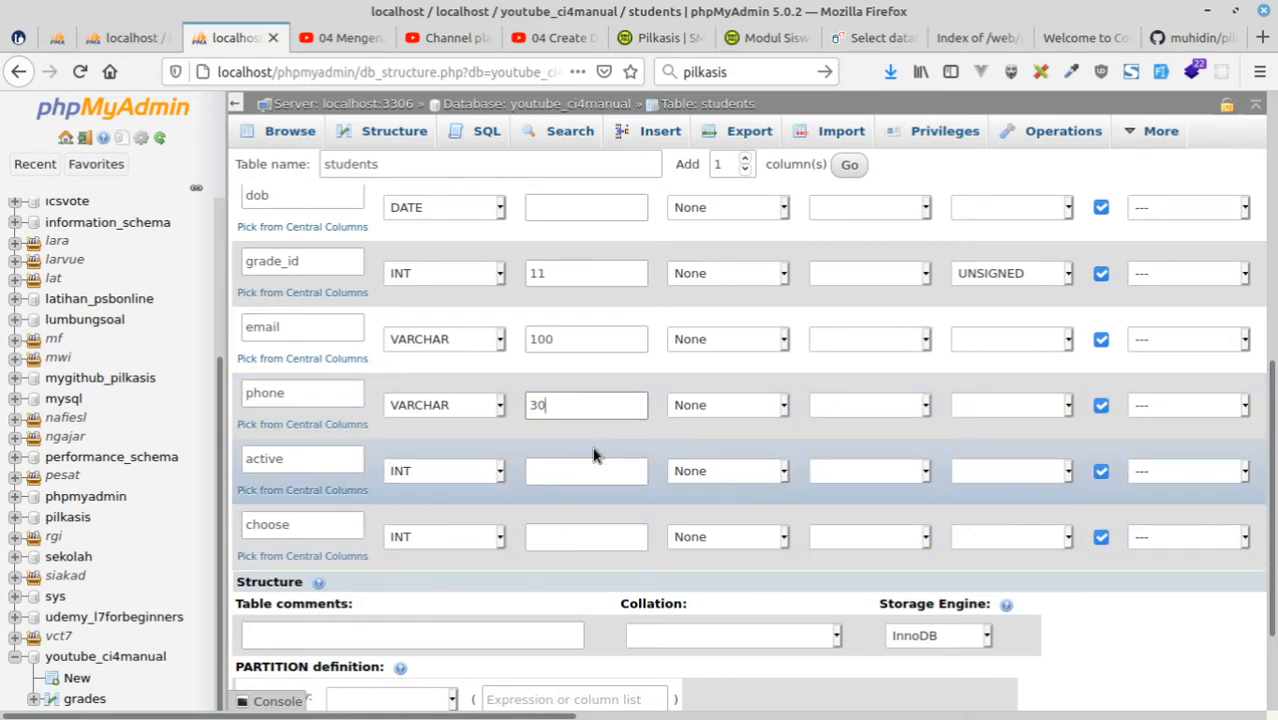
key(BackSpace)
text(1)
Define the active column as ENUM with the values Y and N, removing the two spare empty value fields.
click(443, 480)
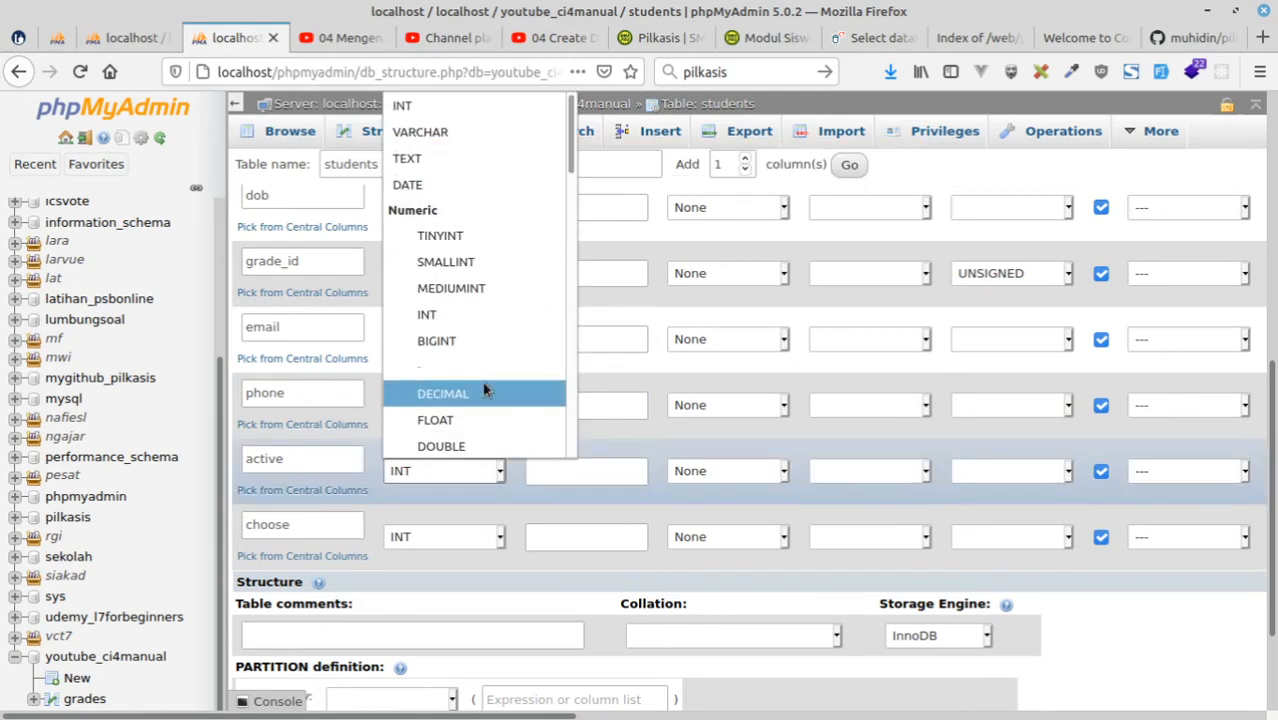
scroll(485, 391, down, 5)
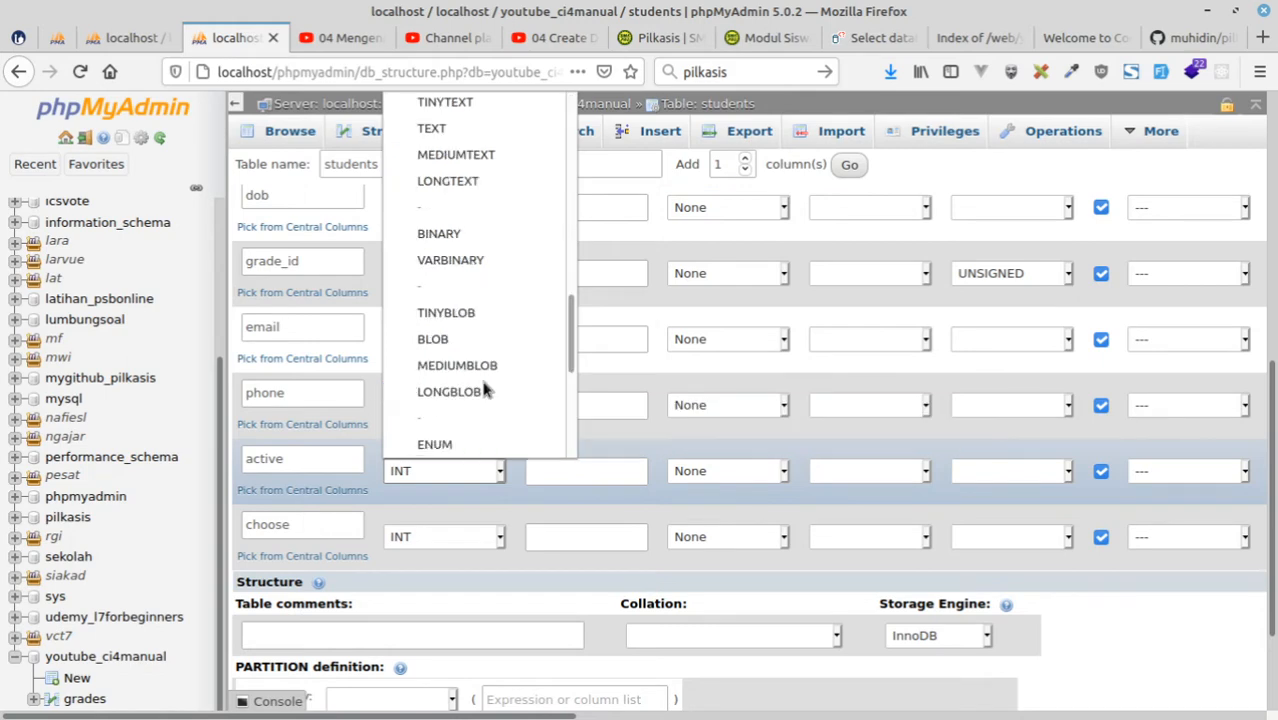
click(434, 443)
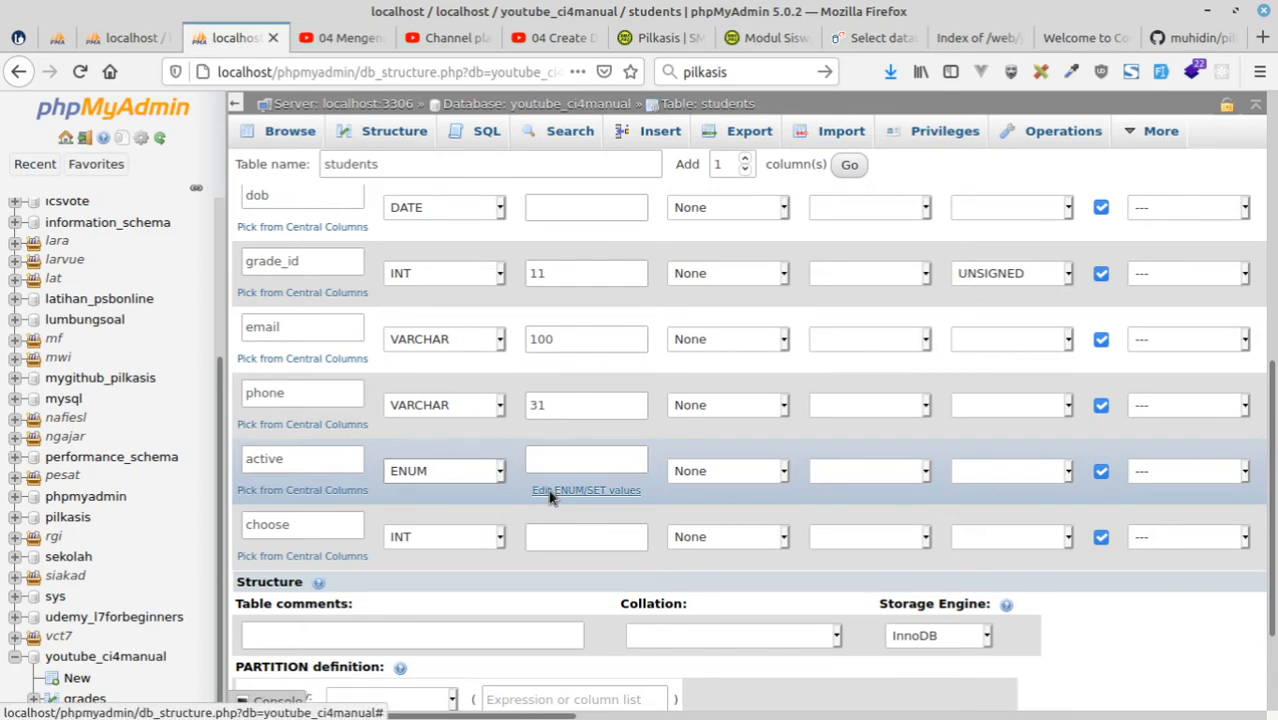
click(550, 492)
click(531, 354)
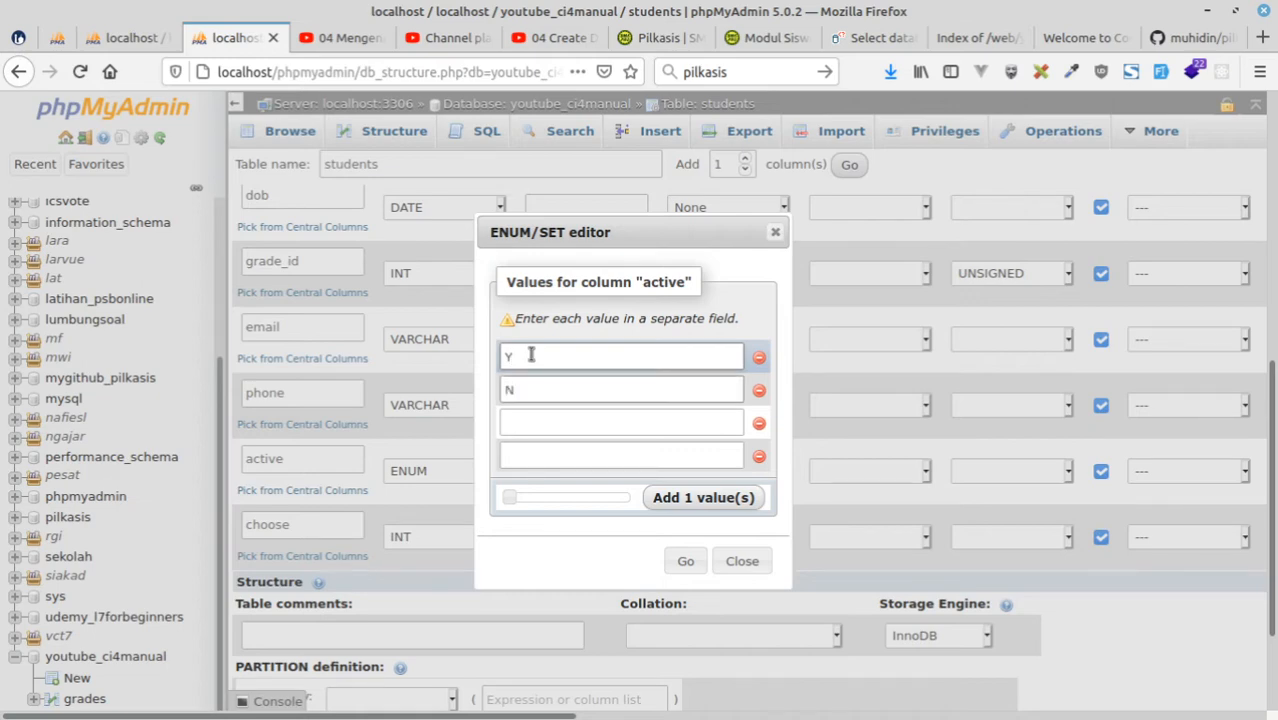
click(759, 423)
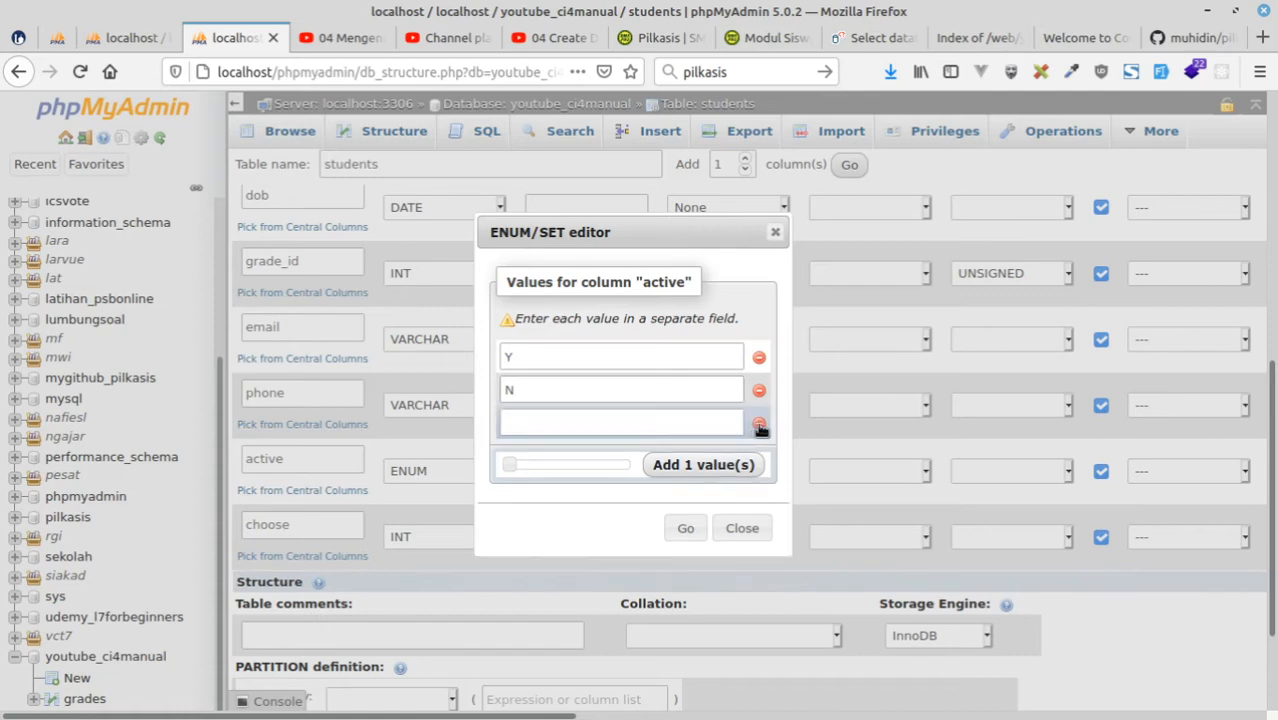
click(759, 424)
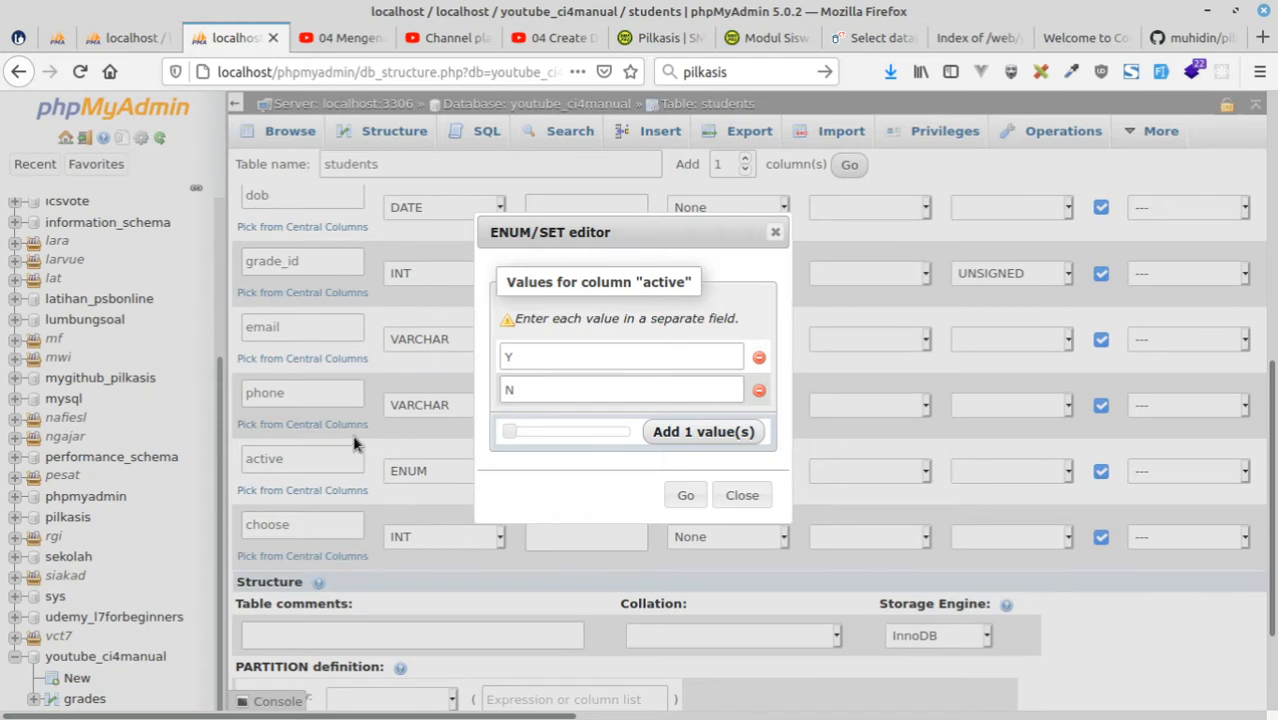
click(685, 495)
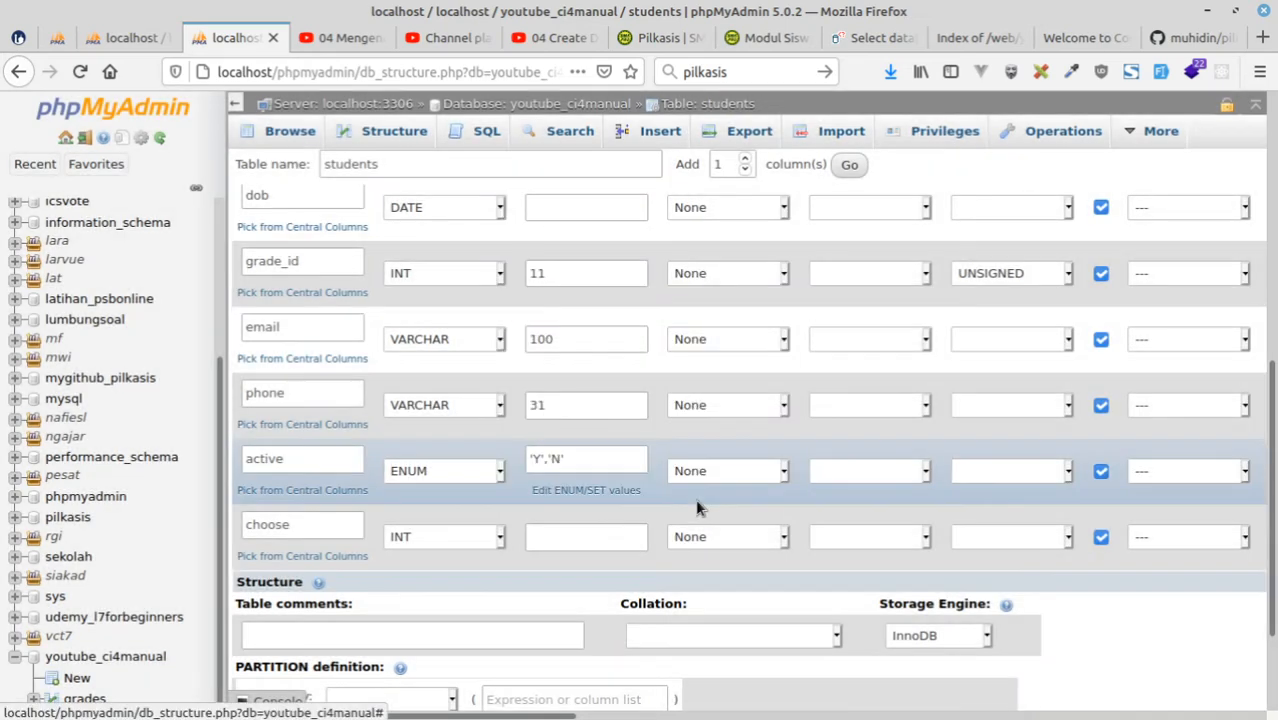
click(540, 462)
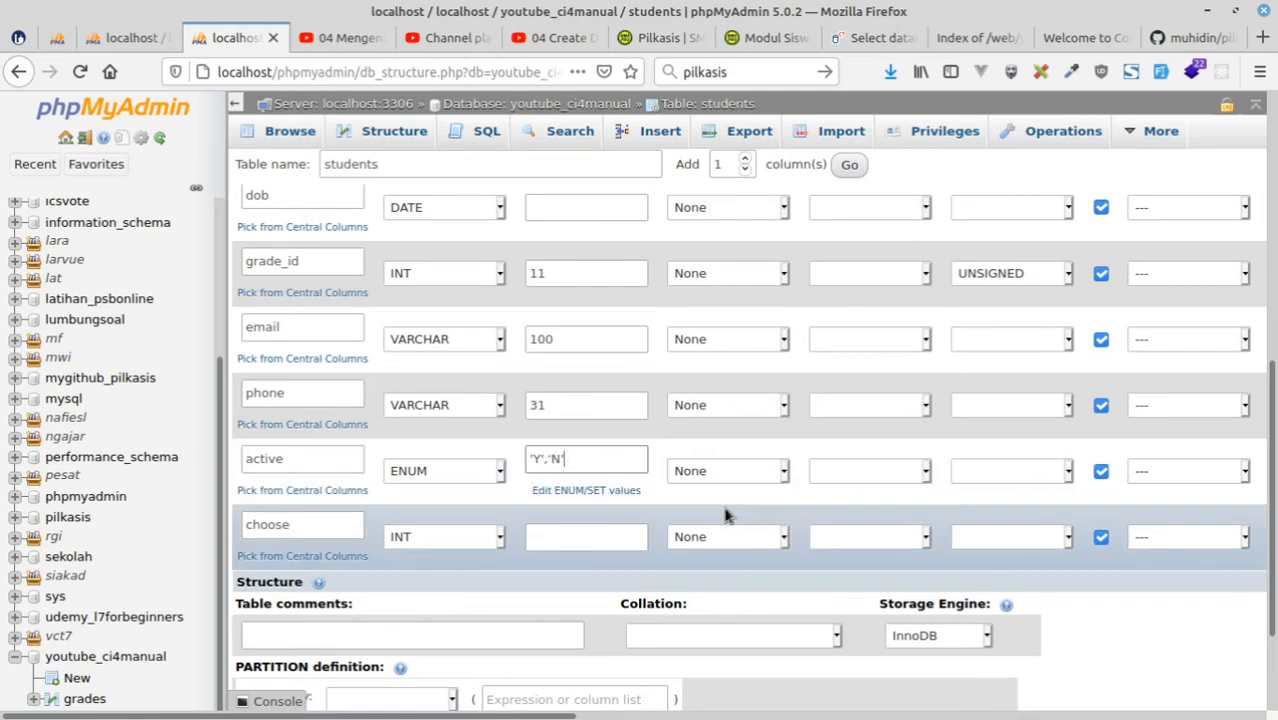
Give the active column a user-defined default value of N.
click(697, 475)
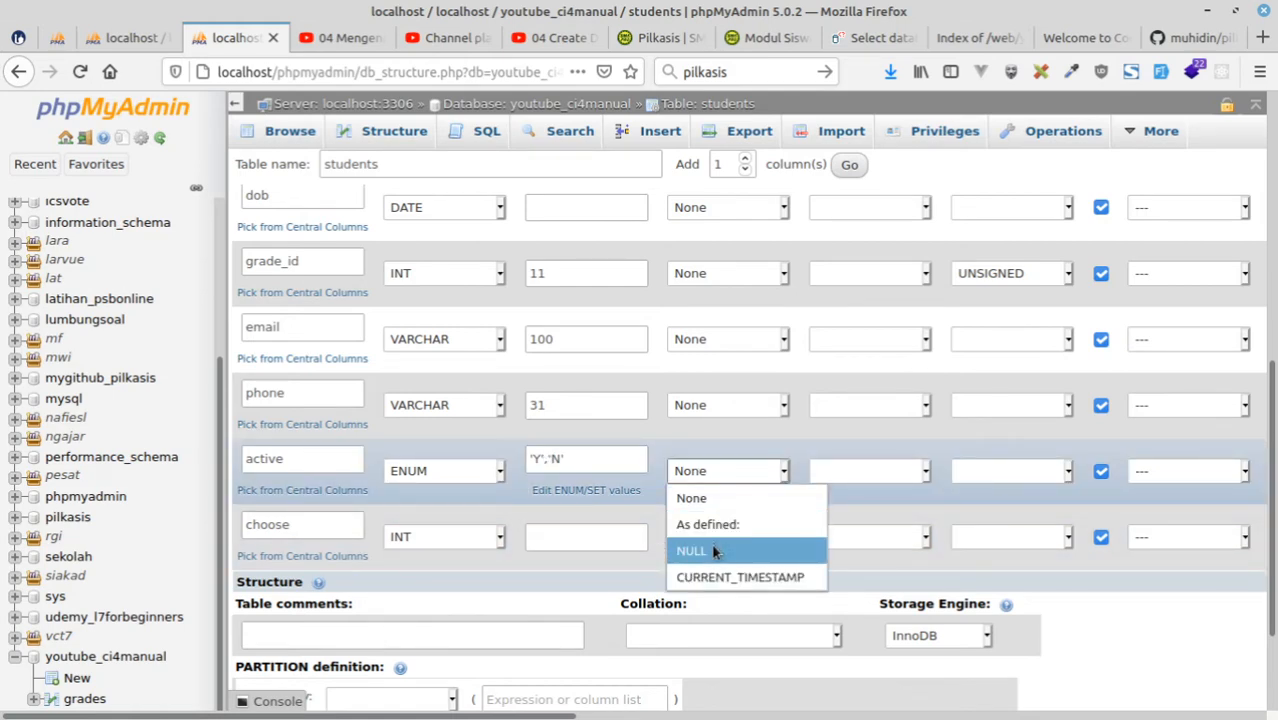
click(712, 526)
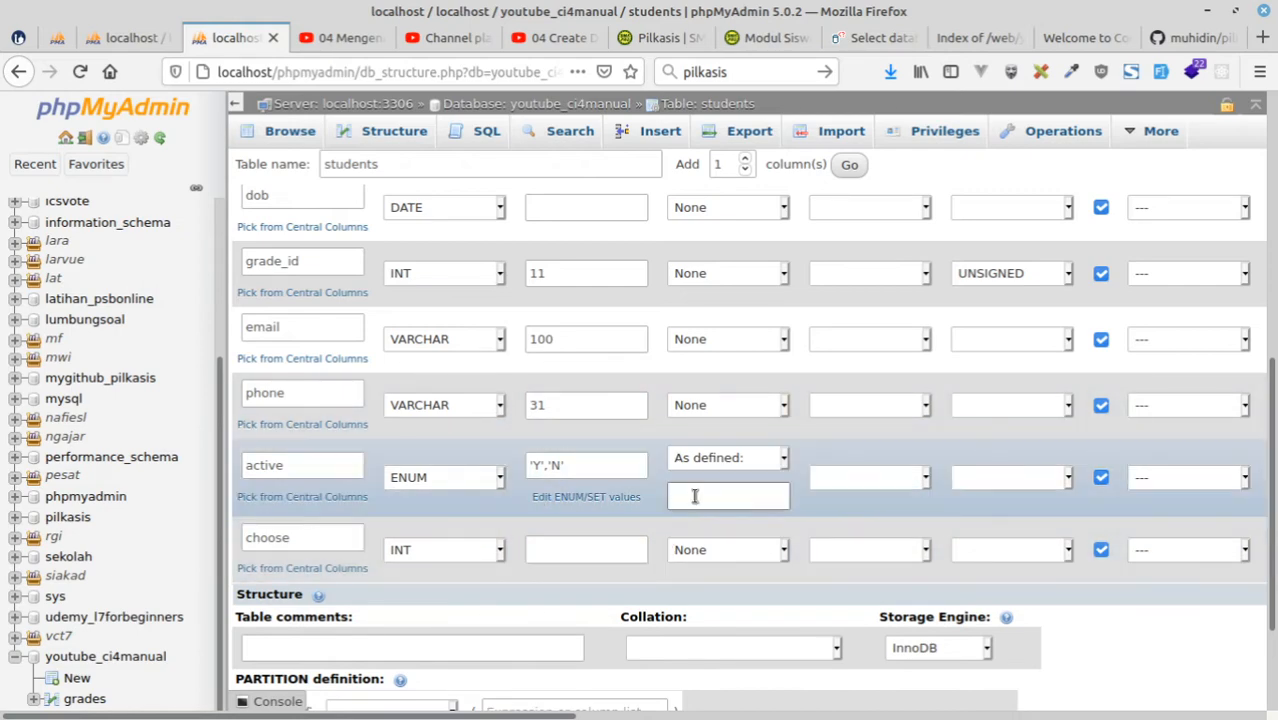
click(695, 496)
text(N)
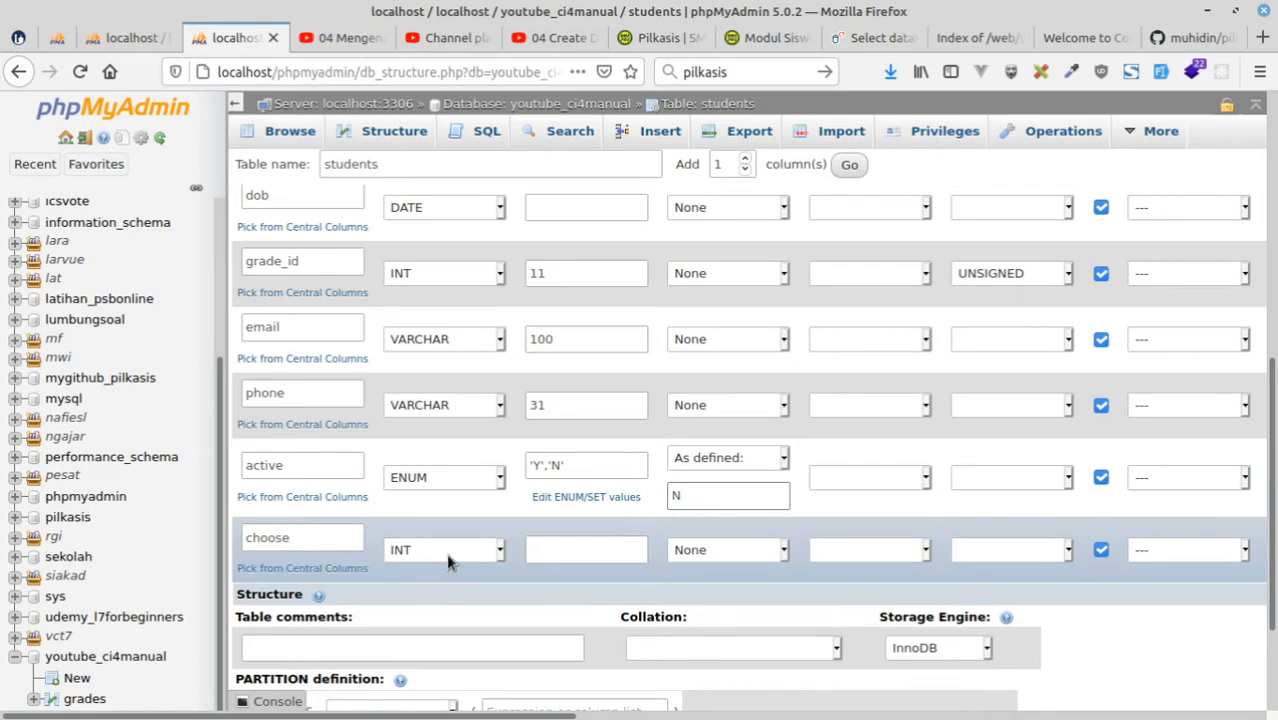
Rename the choose column as elect.
click(449, 563)
click(449, 563)
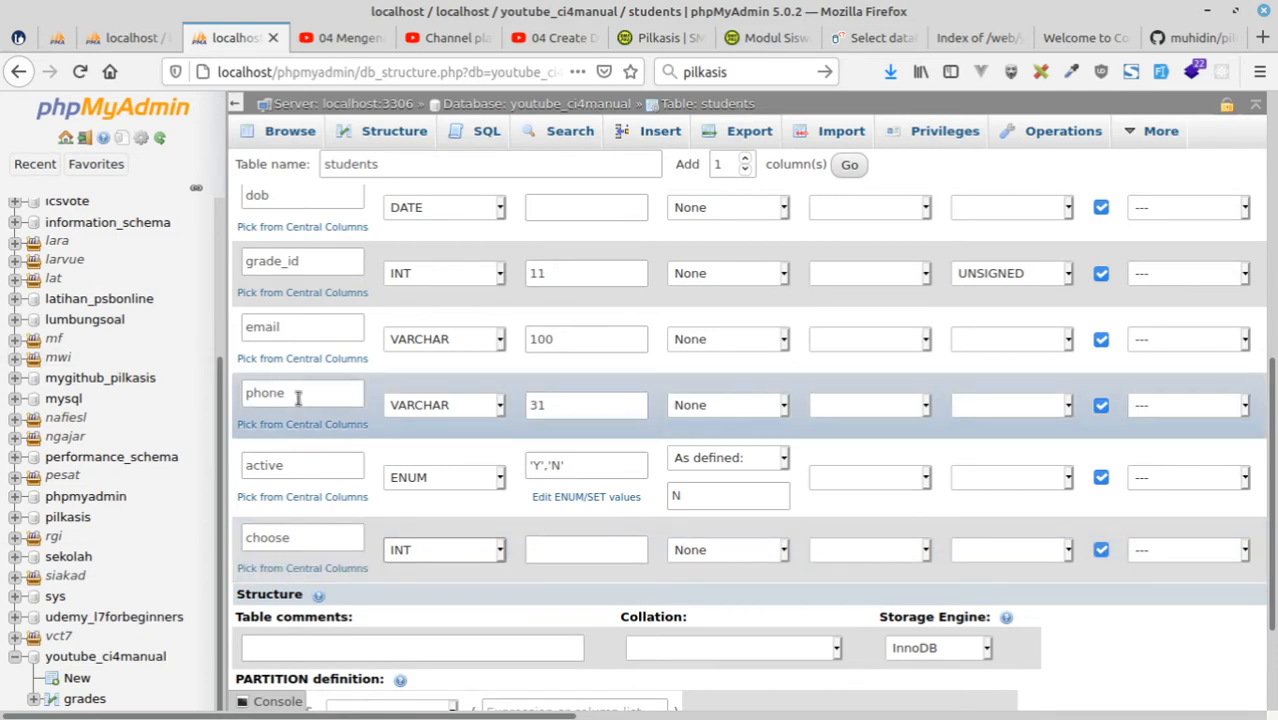
click(316, 541)
double_click(316, 541)
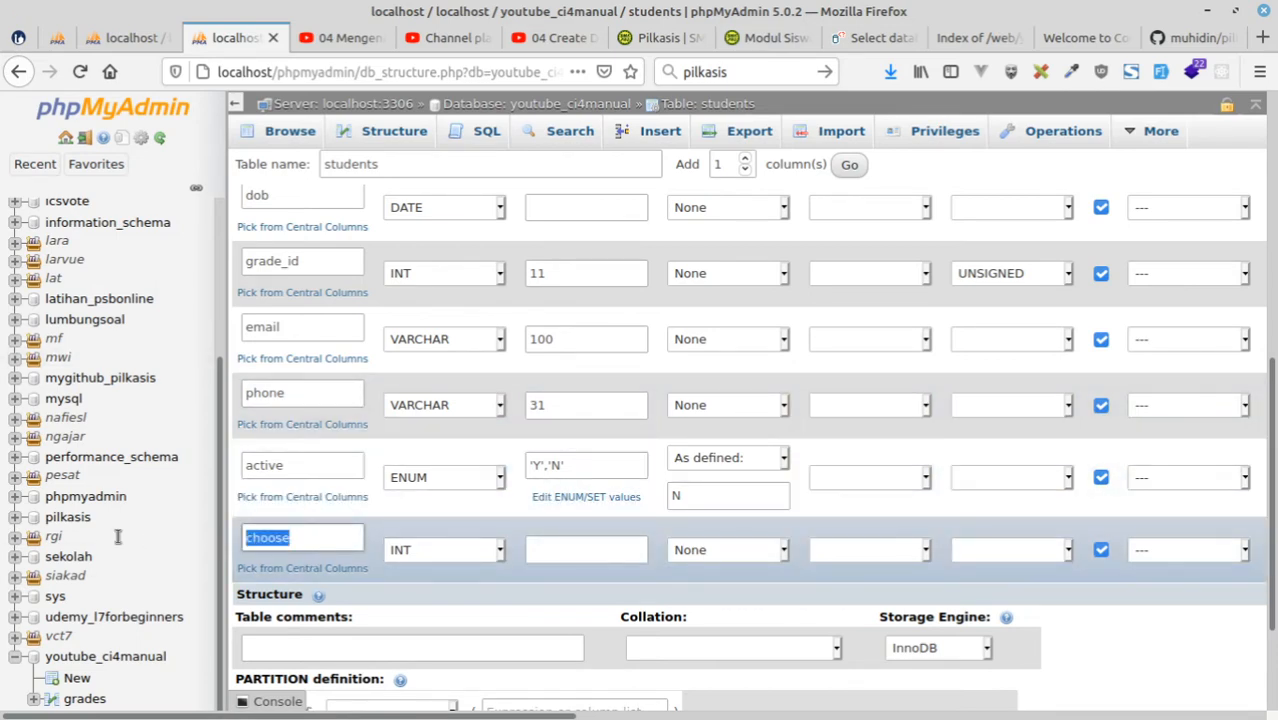
text(elect)
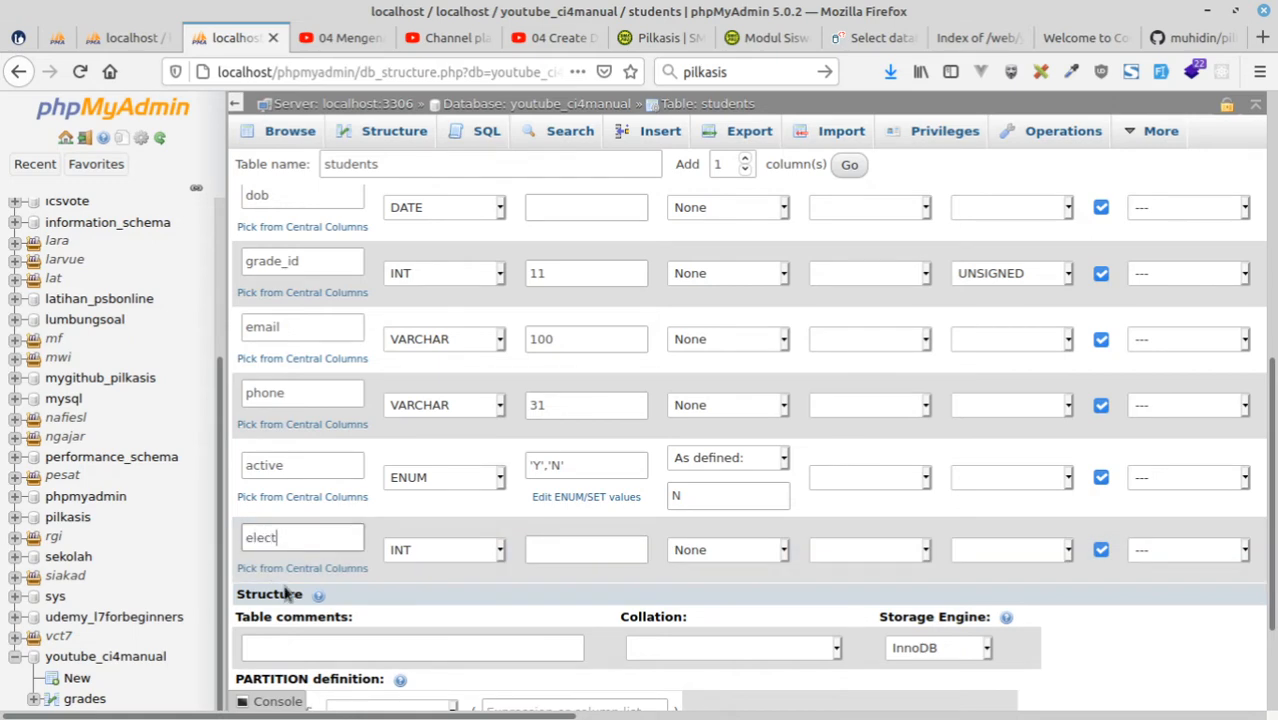
Check the pilkasis table diagram, rename the elect column as candidate_id, and give it length 11 and the UNSIGNED attribute.
click(57, 37)
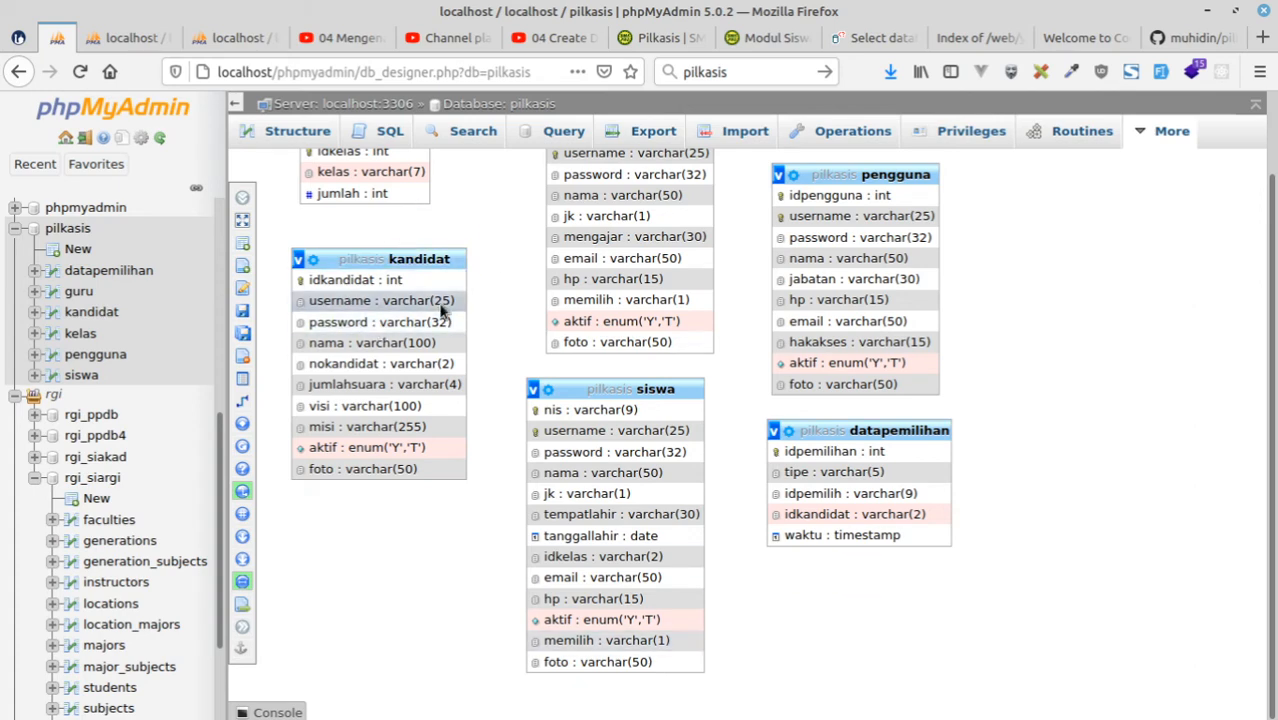
key(alt+Tab)
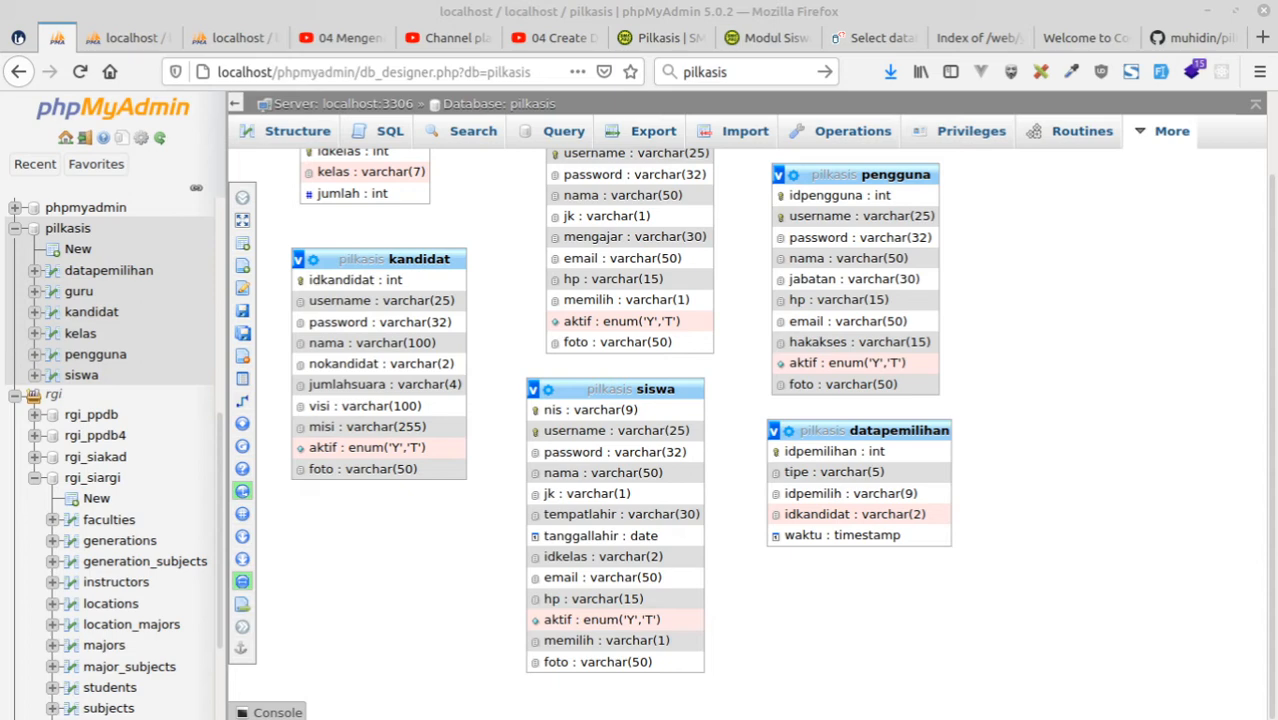
click(237, 38)
double_click(285, 537)
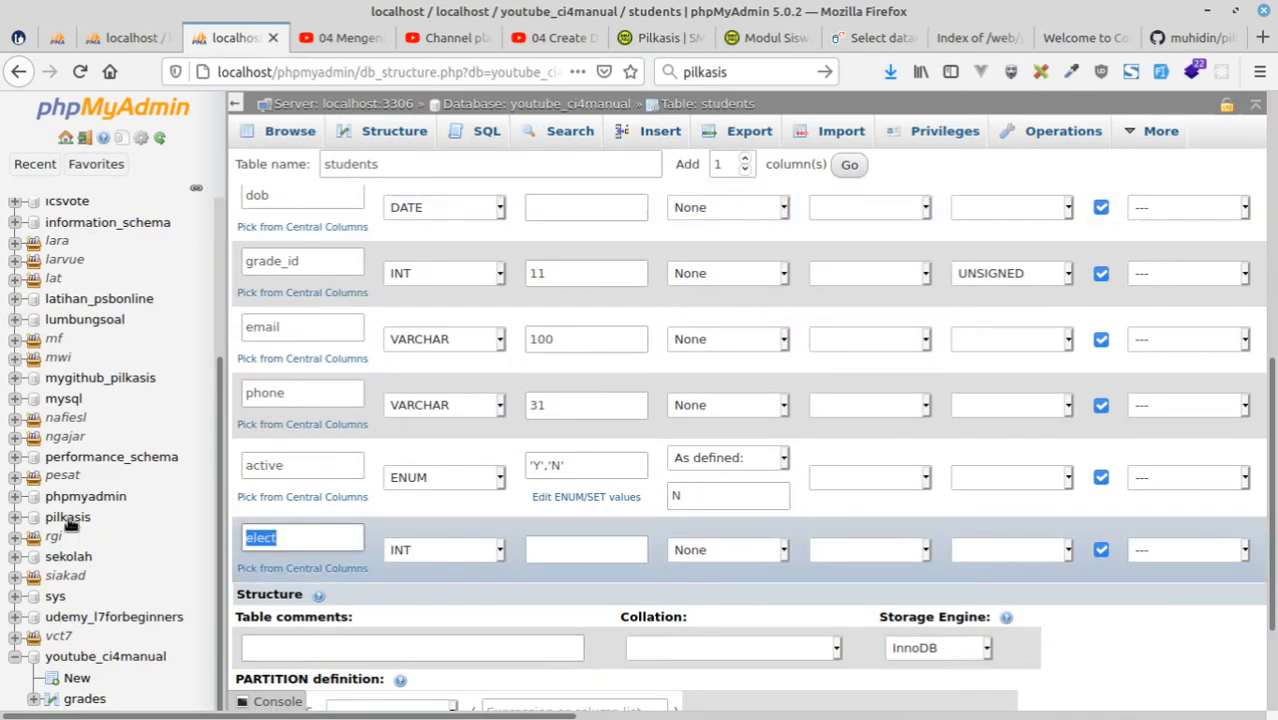
text(candidate_id)
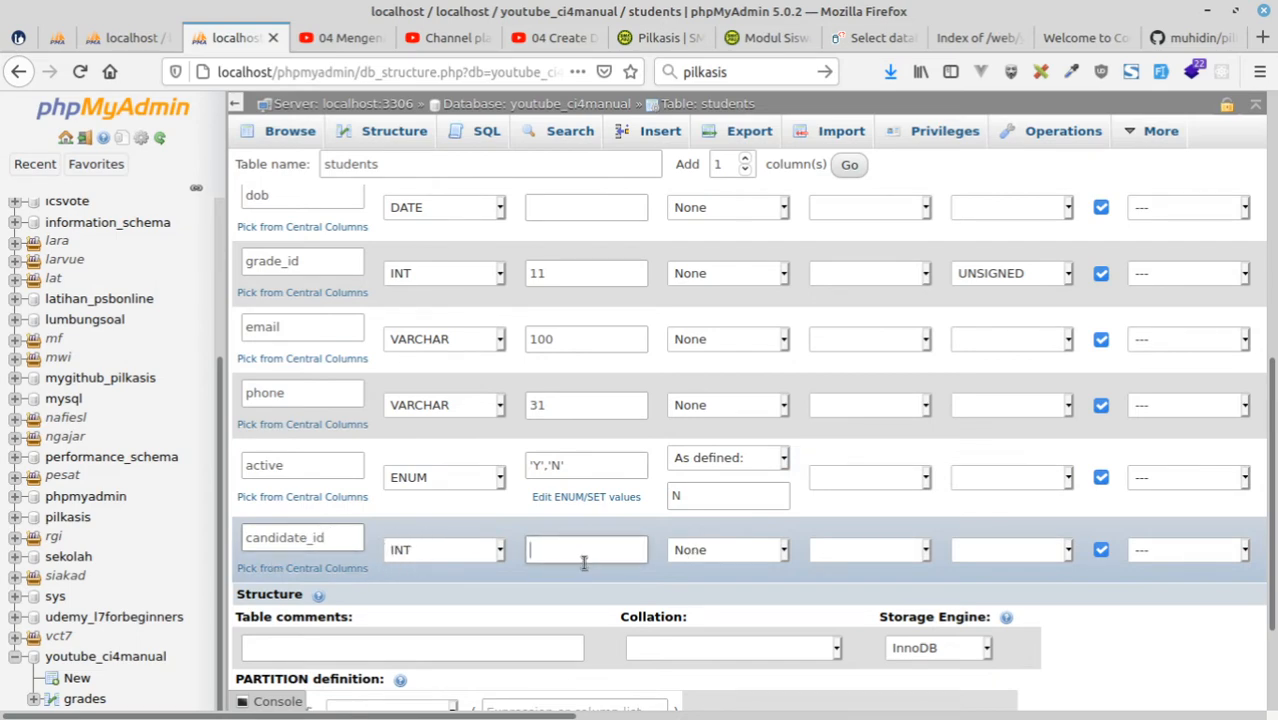
text(11)
click(1031, 560)
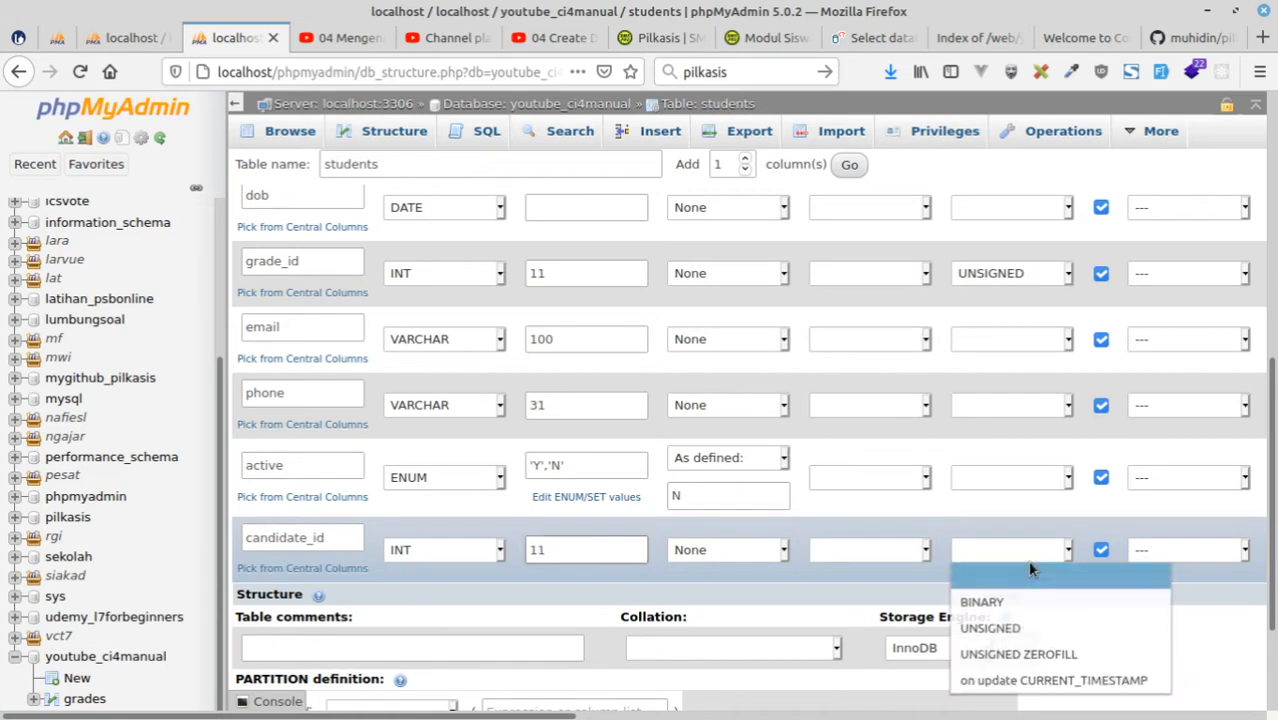
click(1006, 628)
Review all column definitions of the students table and save the table.
scroll(911, 503, up, 2)
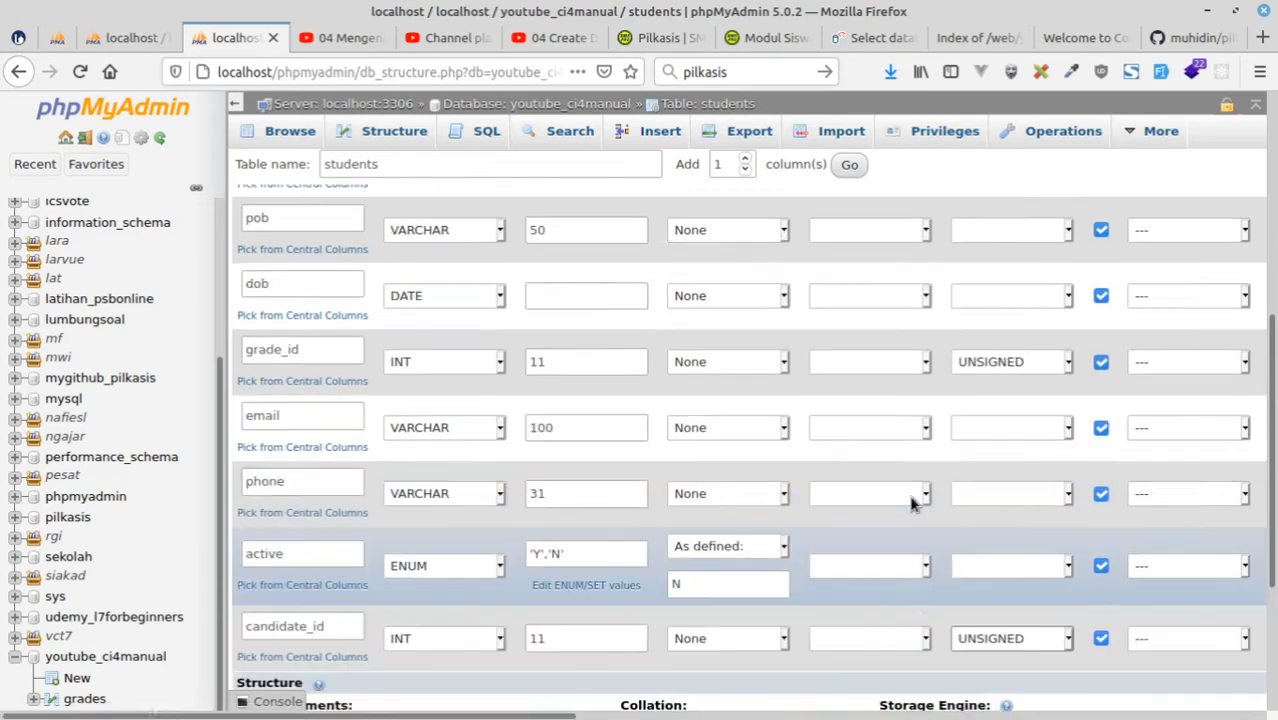
scroll(911, 503, up, 5)
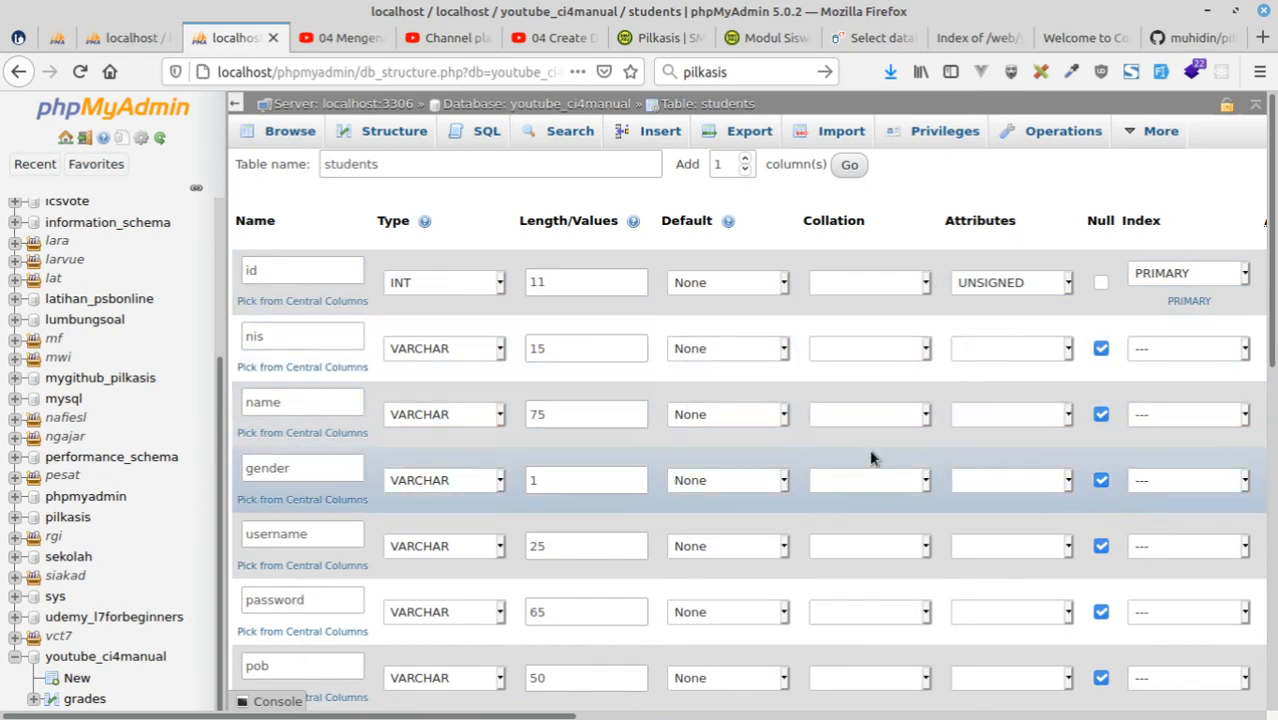
scroll(870, 458, down, 10)
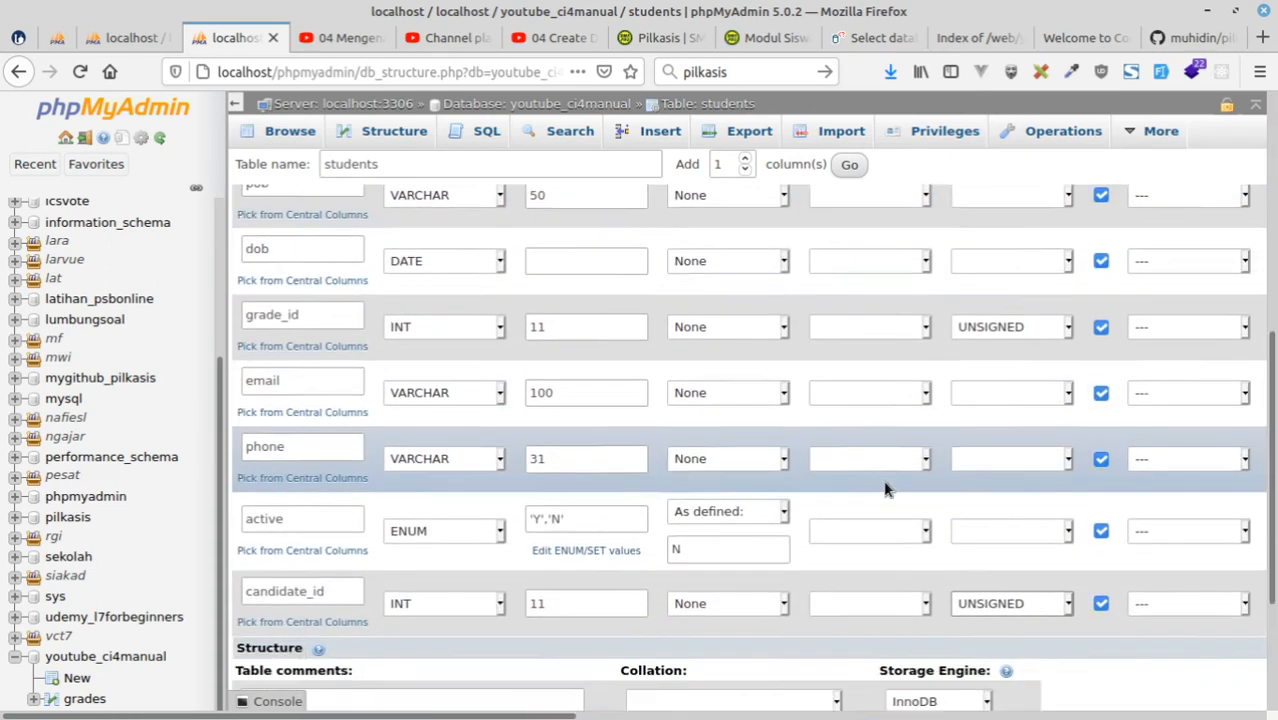
scroll(884, 489, down, 3)
scroll(884, 489, up, 13)
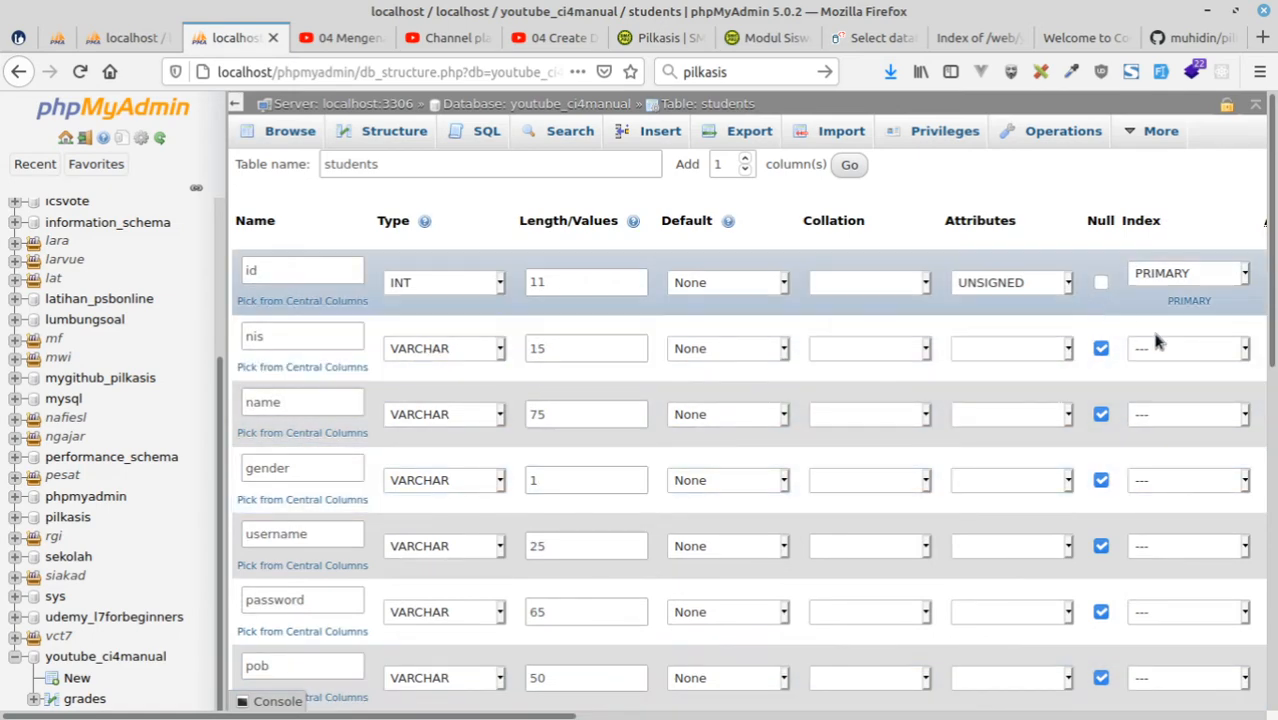
click(1192, 352)
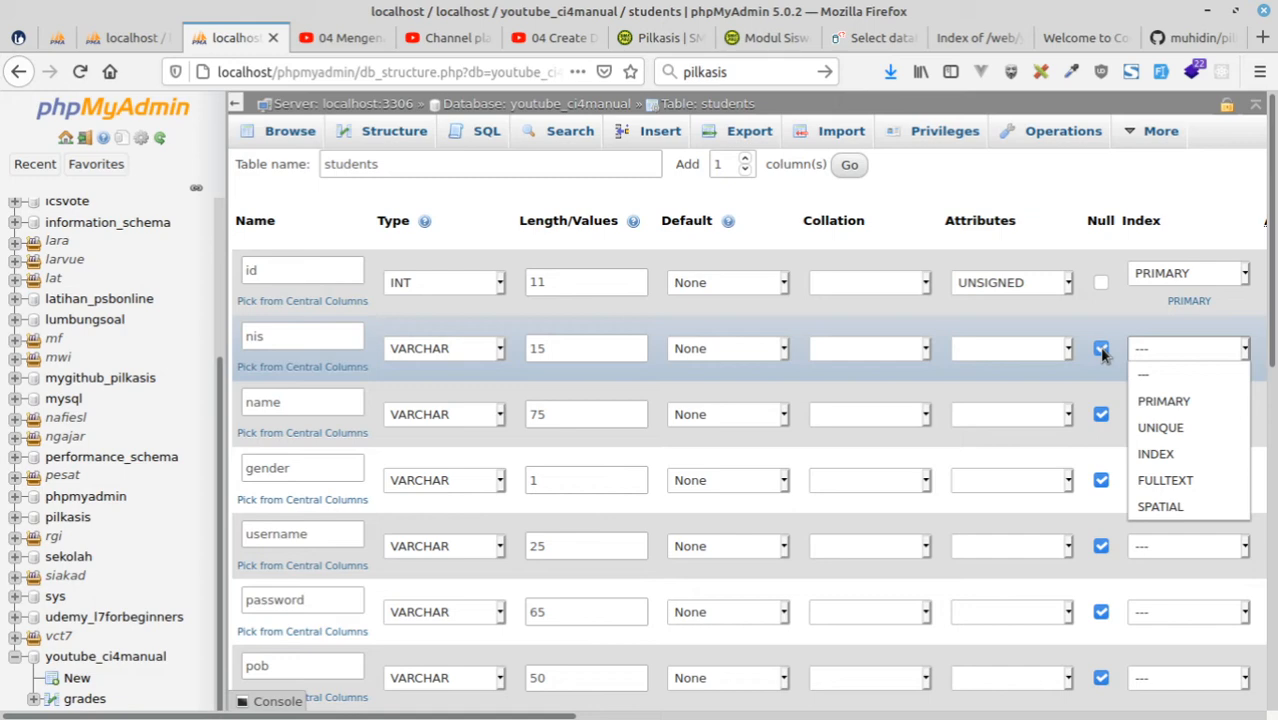
click(1117, 314)
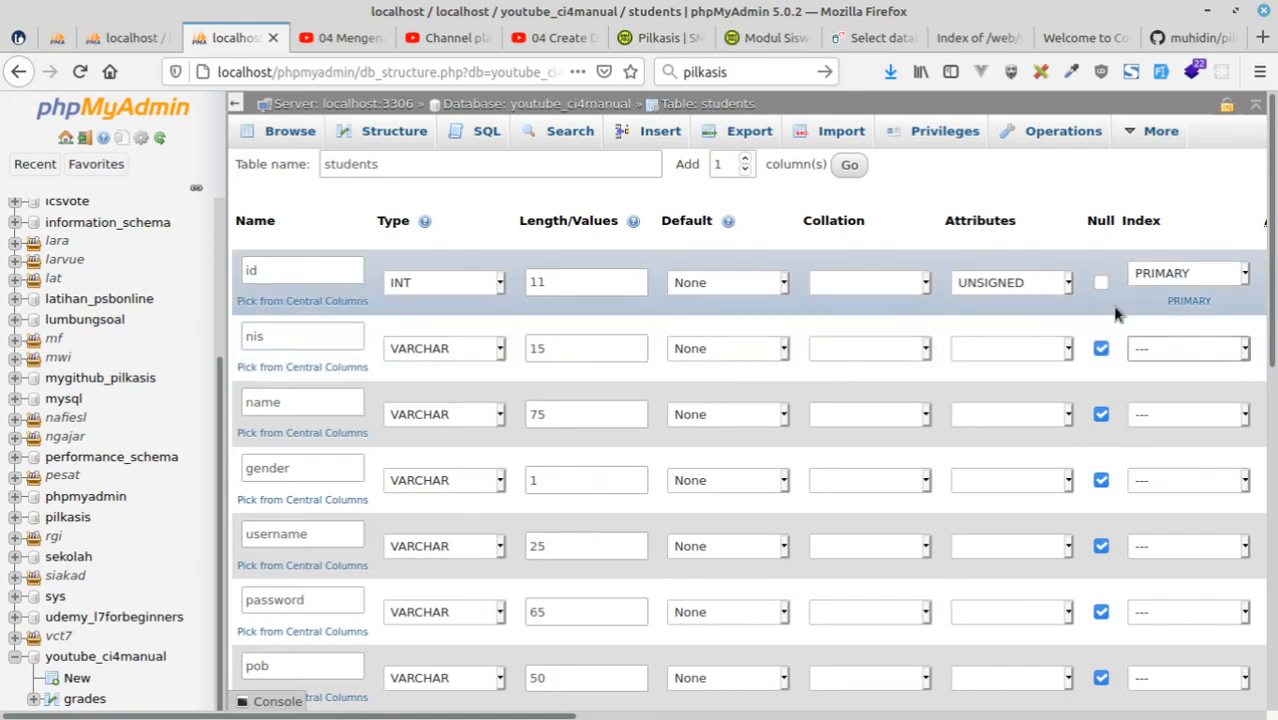
scroll(743, 496, down, 3)
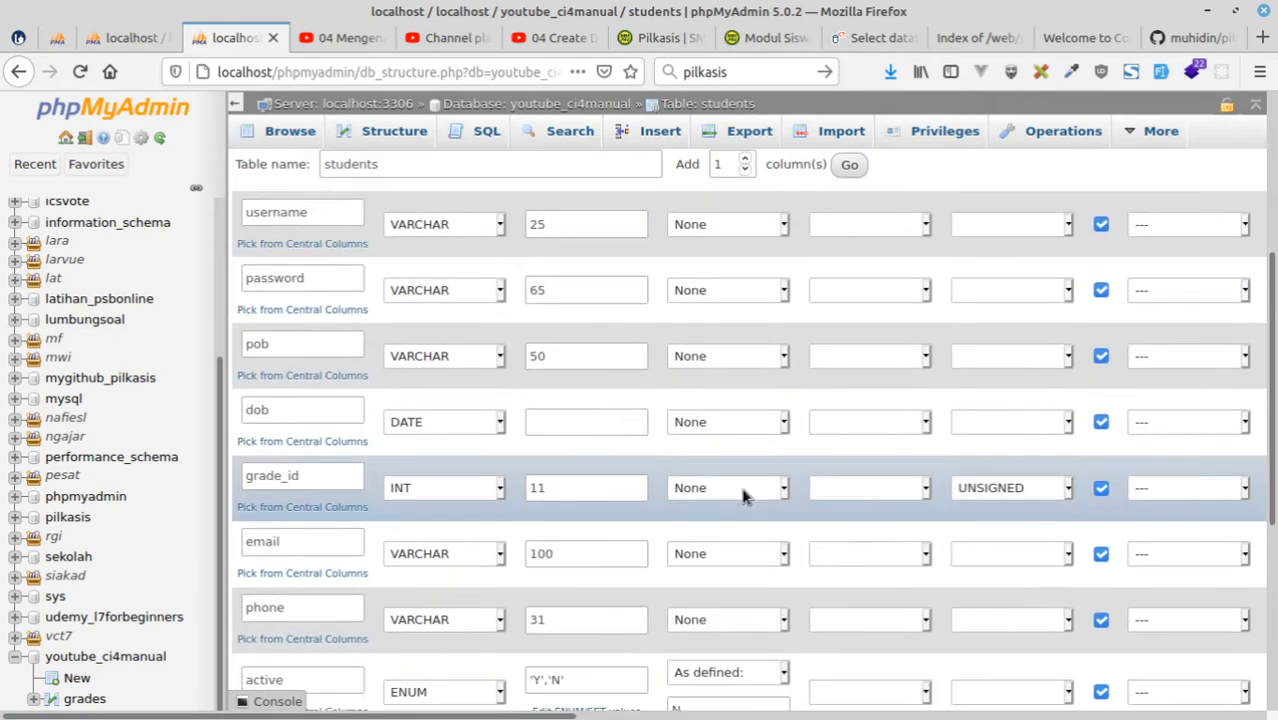
scroll(743, 496, down, 4)
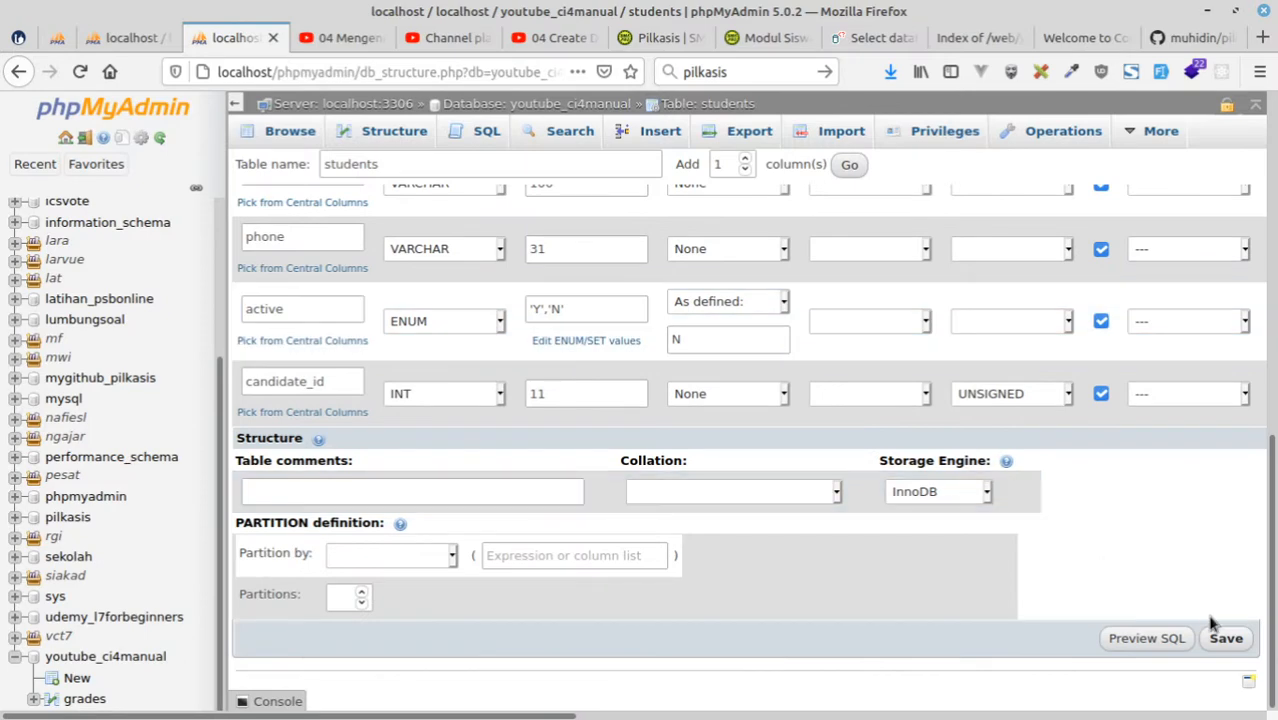
click(1226, 637)
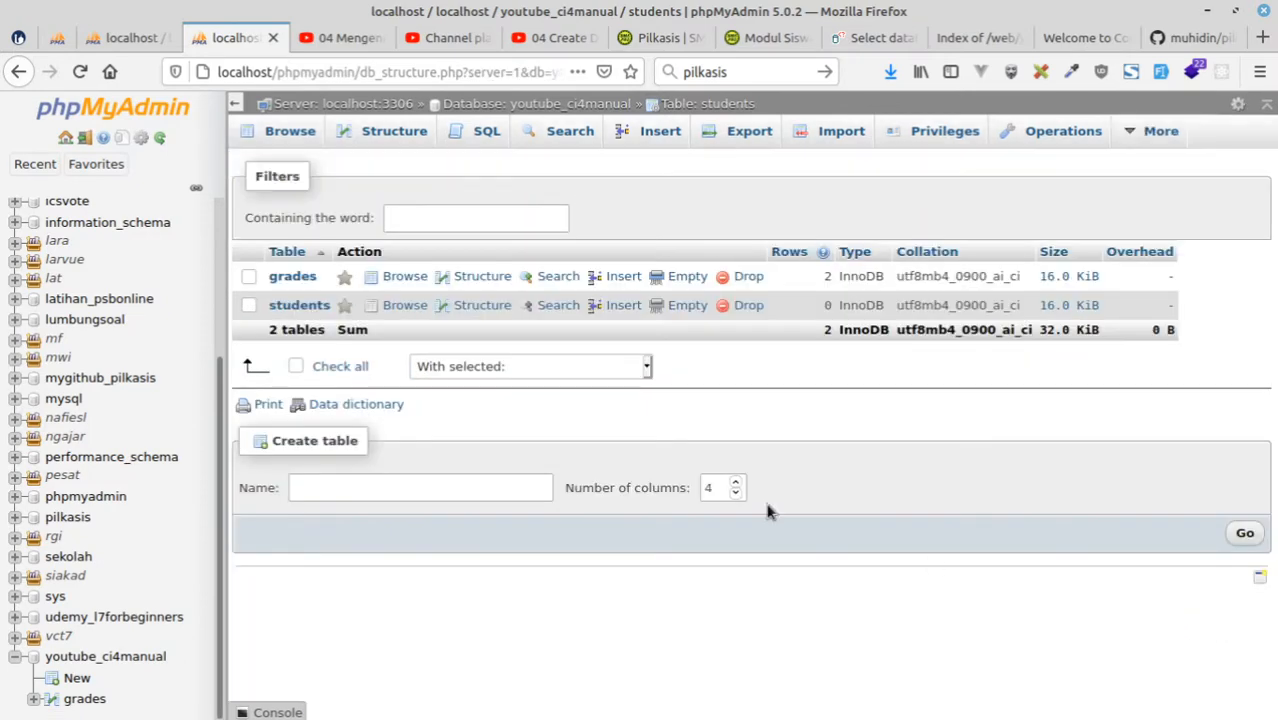
Start adding one column after candidate_id in the students table and name it photo.
scroll(425, 600, down, 5)
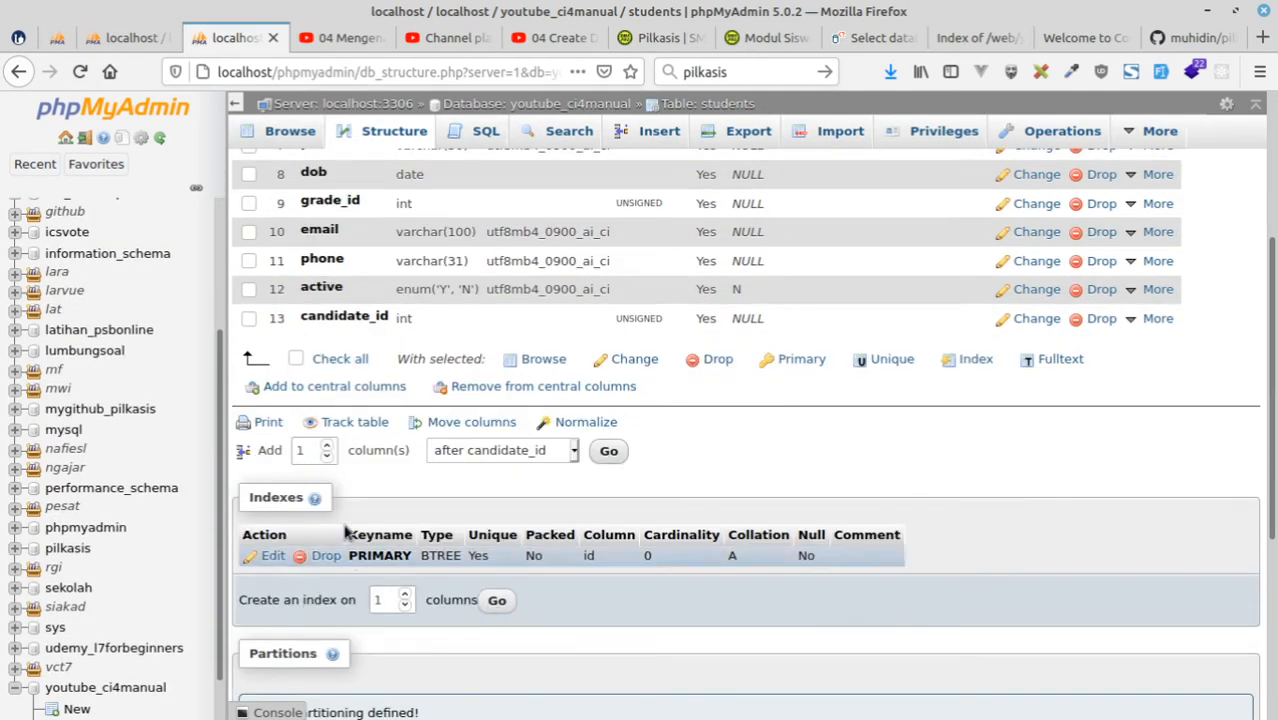
click(608, 451)
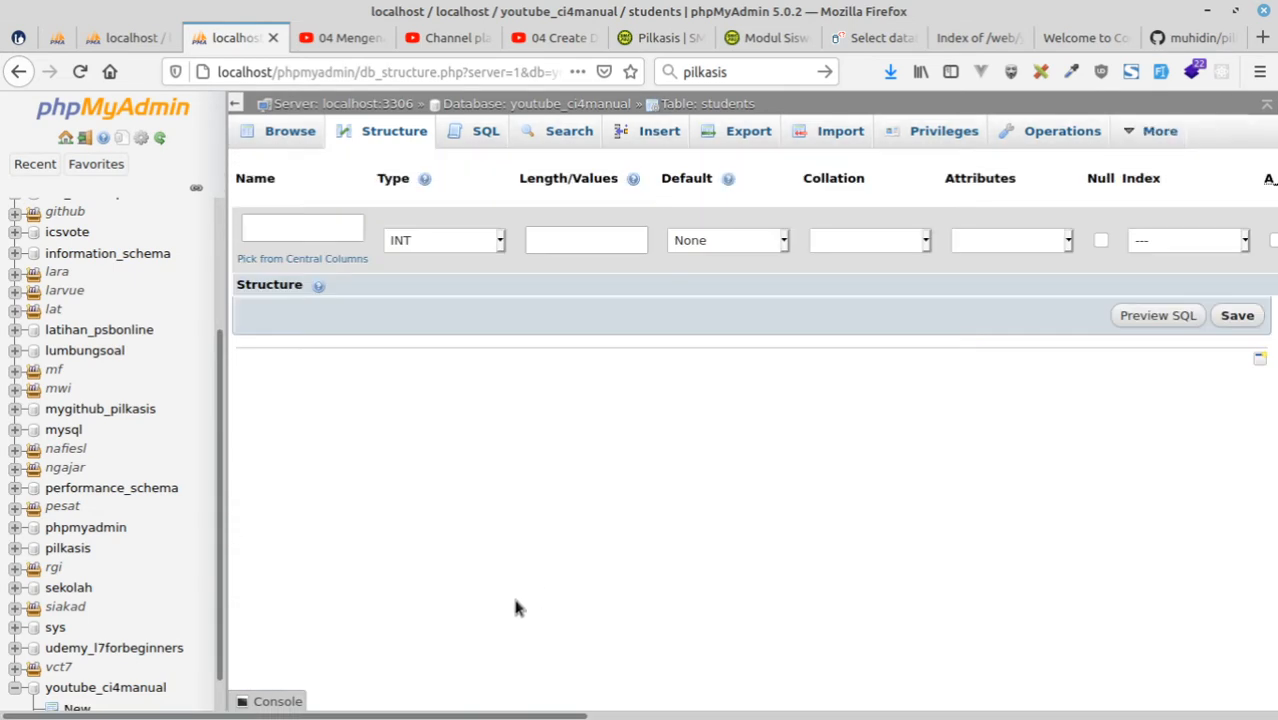
click(311, 230)
text(phoyo)
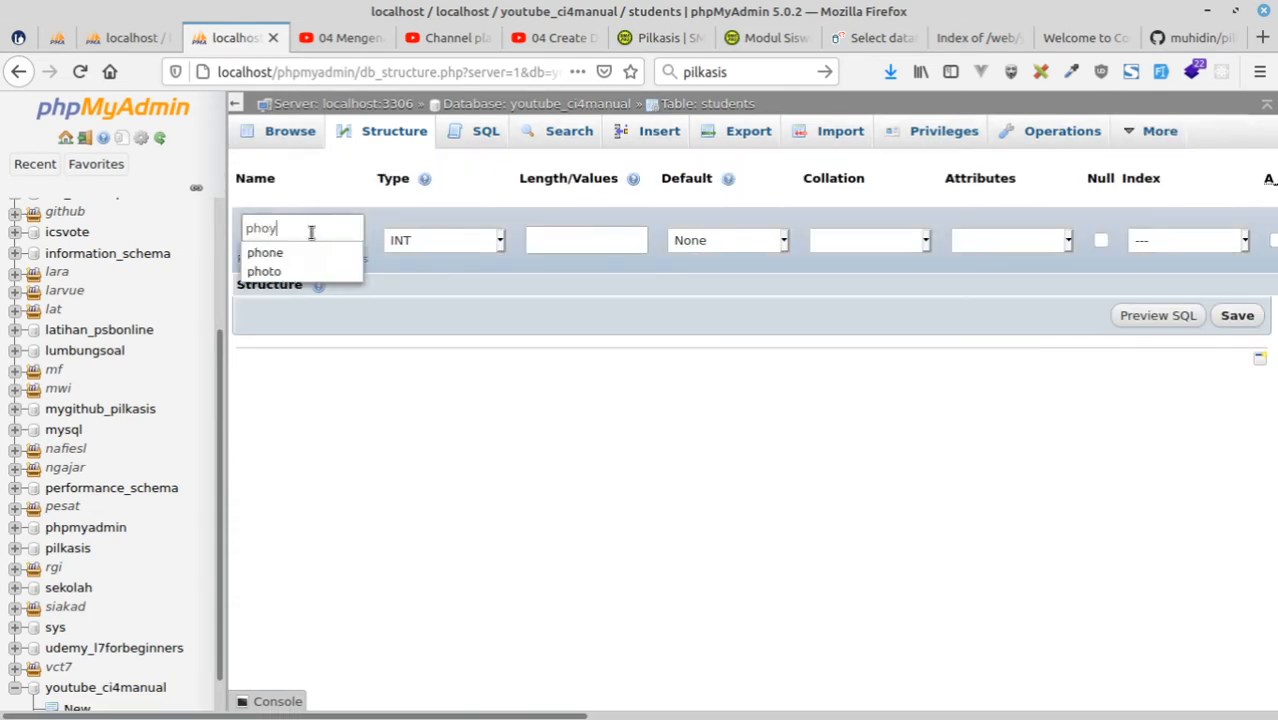
key(BackSpace)
key(BackSpace)
text(to)
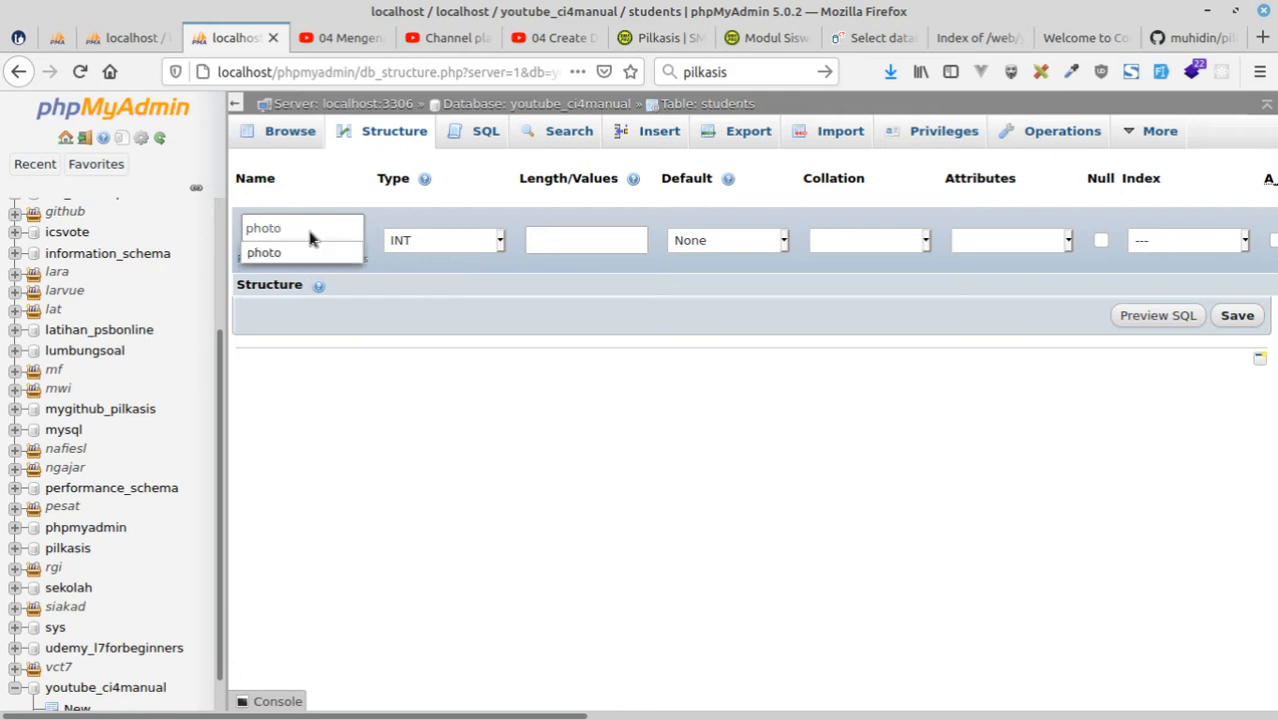
Define the photo column as VARCHAR with length 100, allow NULL, and save it to the students table.
click(416, 240)
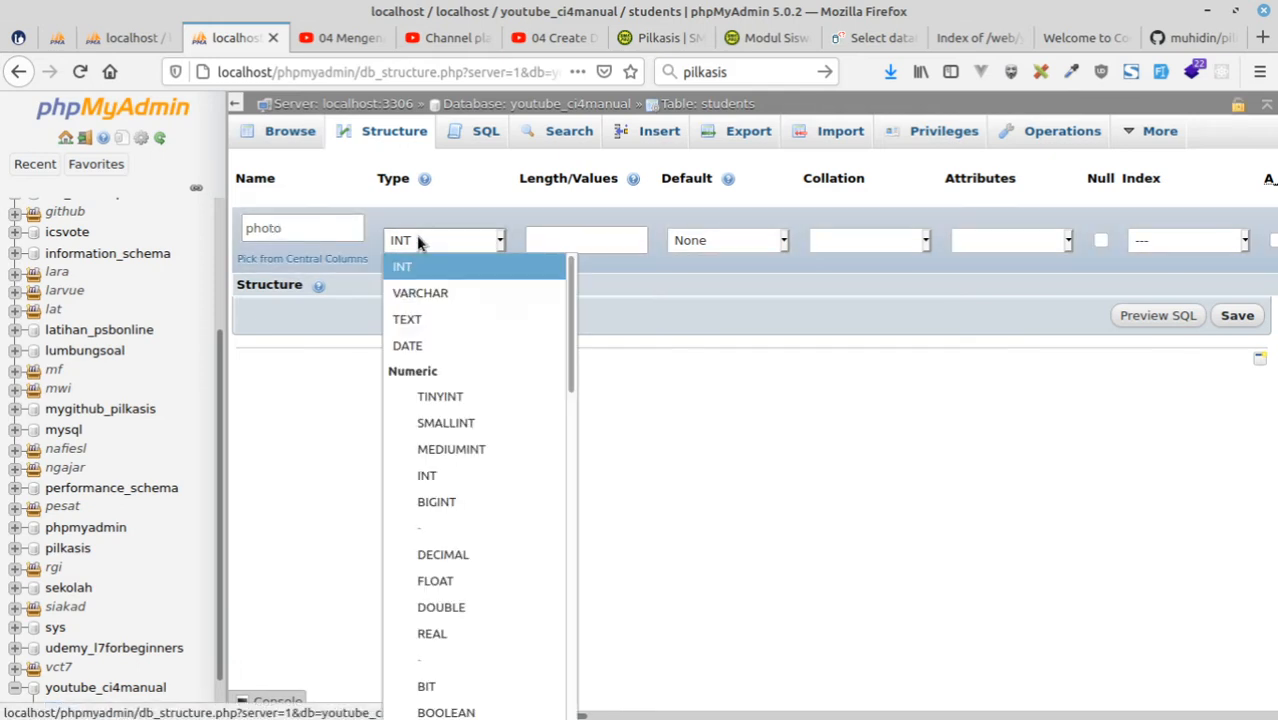
click(421, 291)
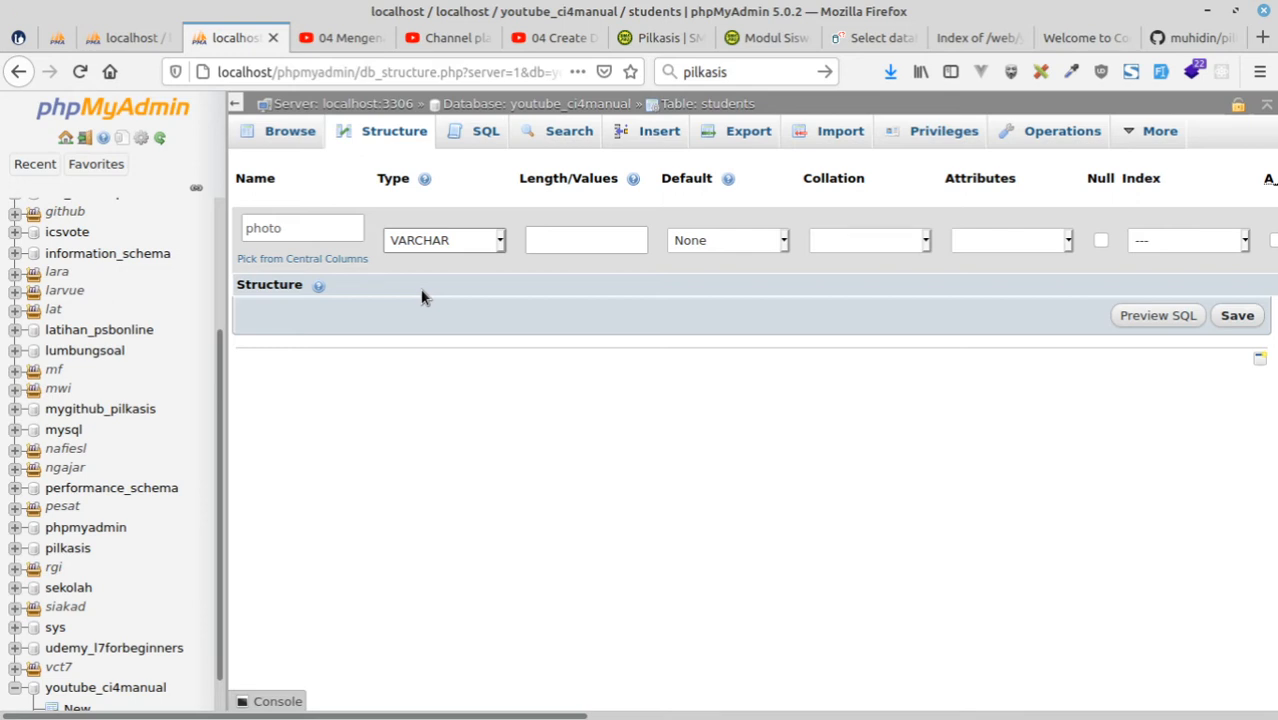
click(571, 243)
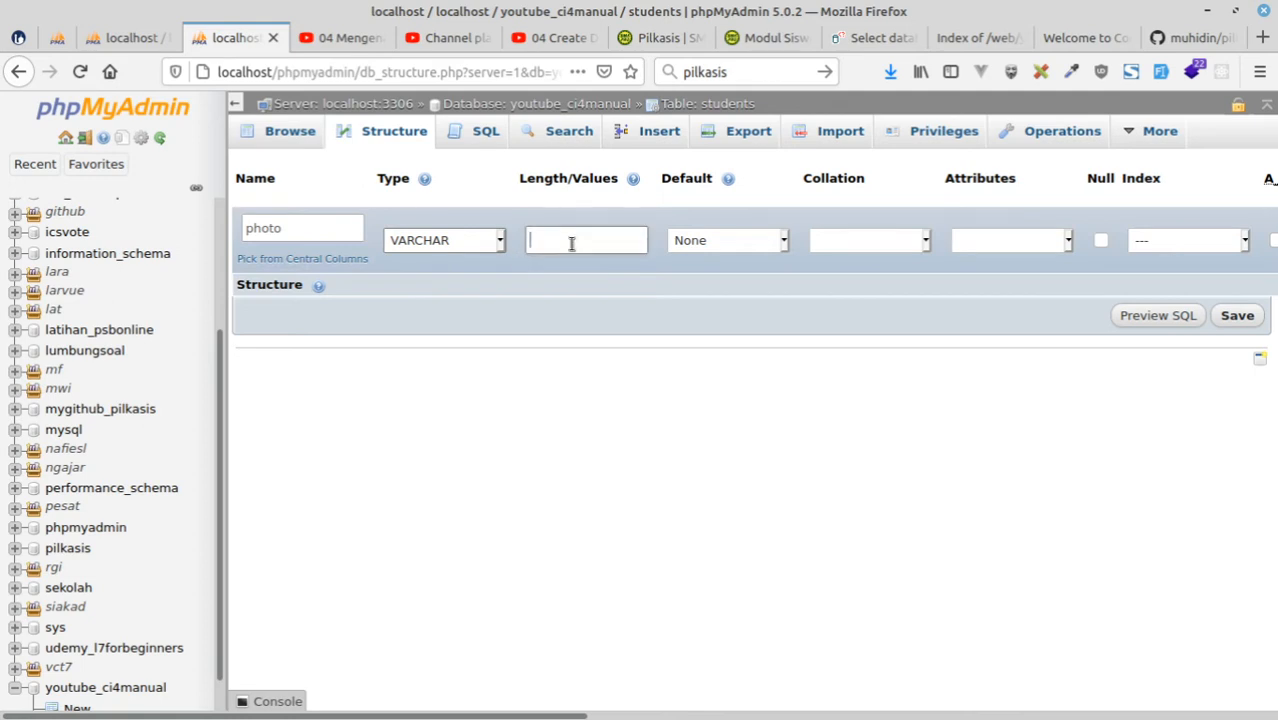
text(100)
click(1100, 241)
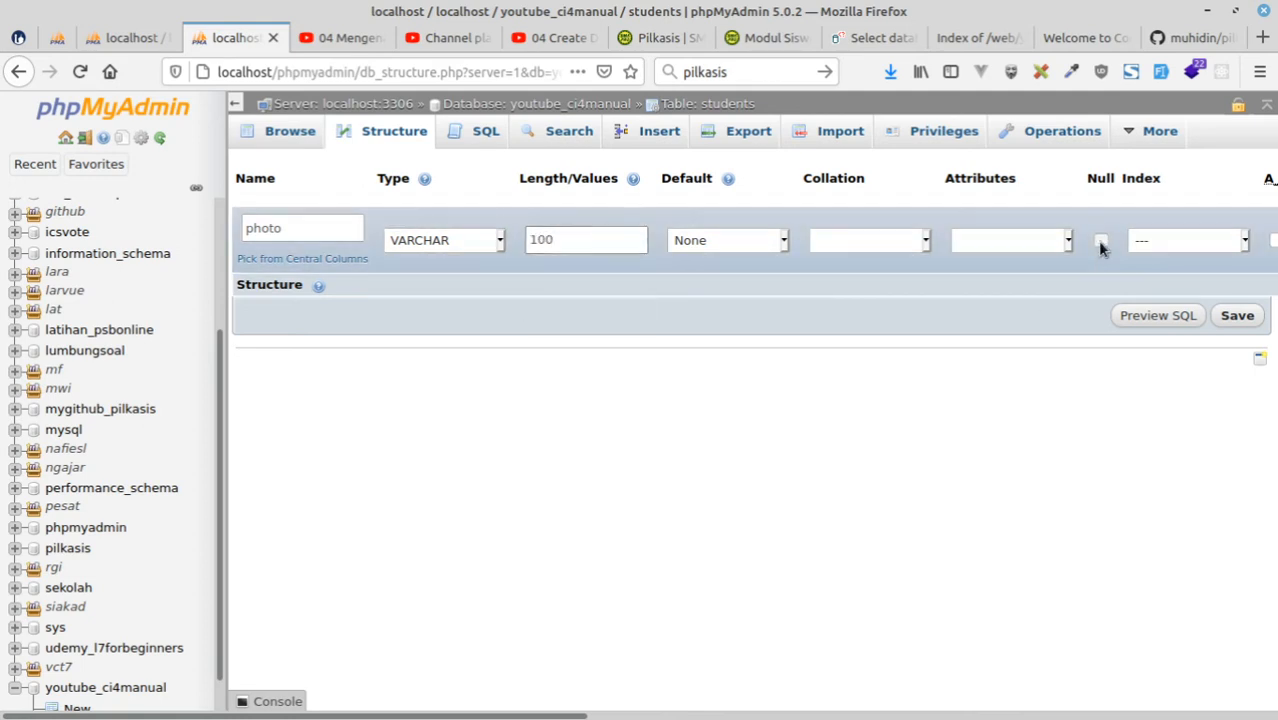
click(1237, 316)
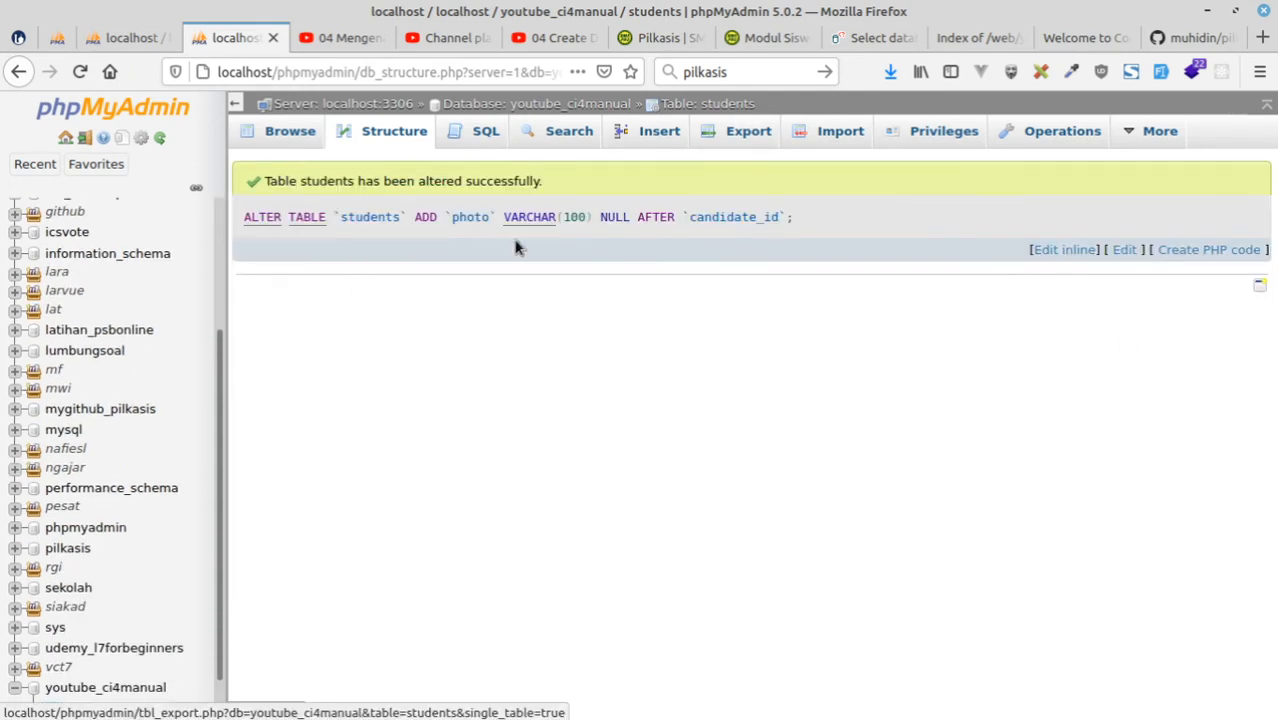
Review the kandidat table in the pilkasis diagram, return to the youtube_ci4manual database, and enter candidates as the new table's name.
click(57, 38)
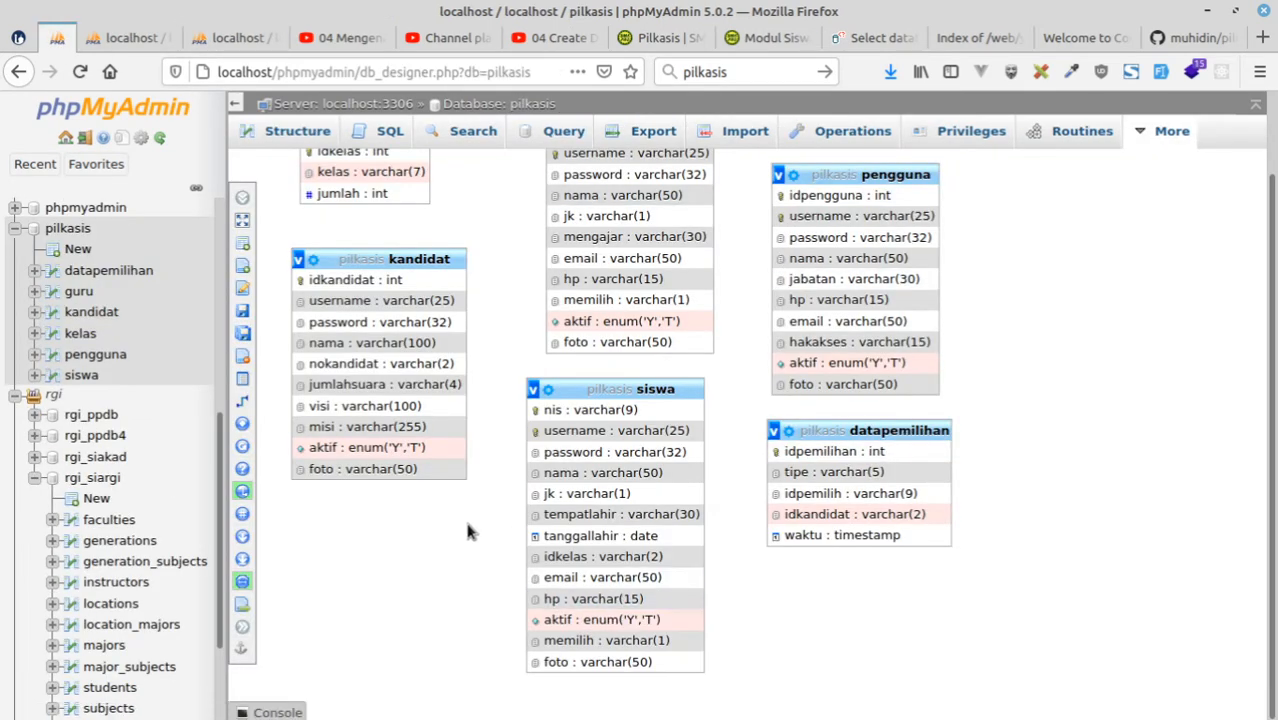
scroll(400, 460, up, 2)
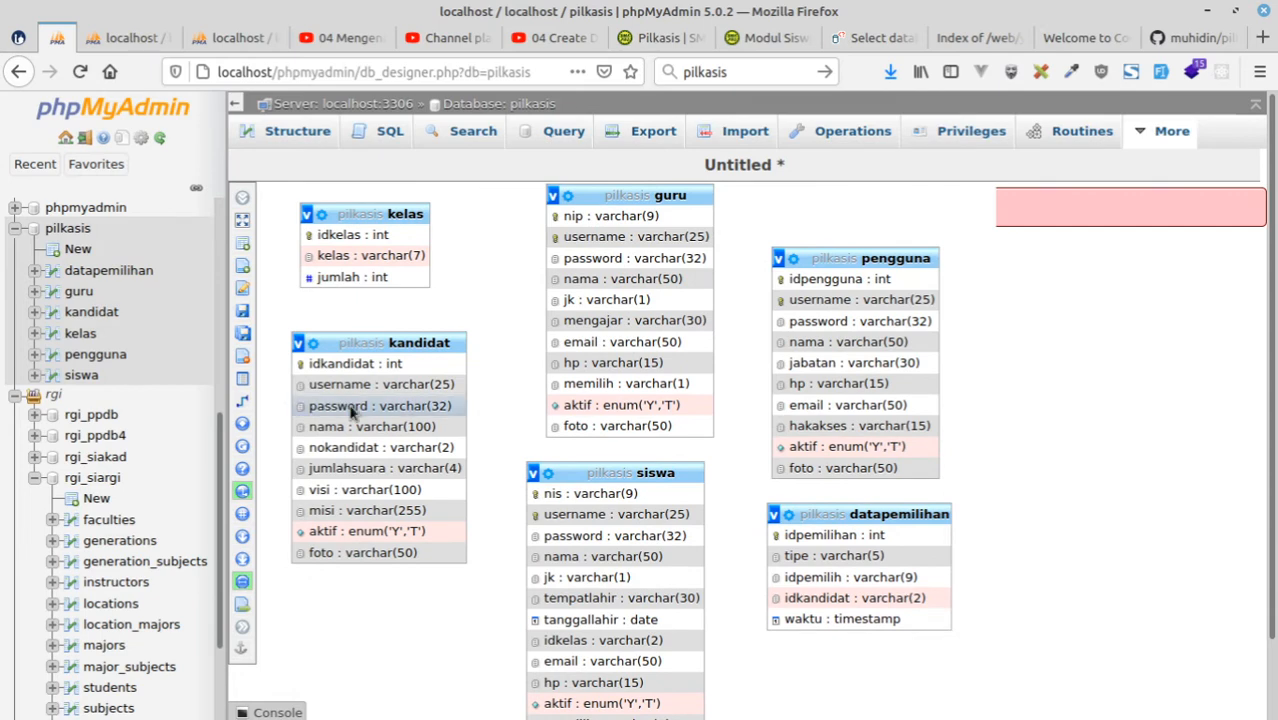
click(225, 40)
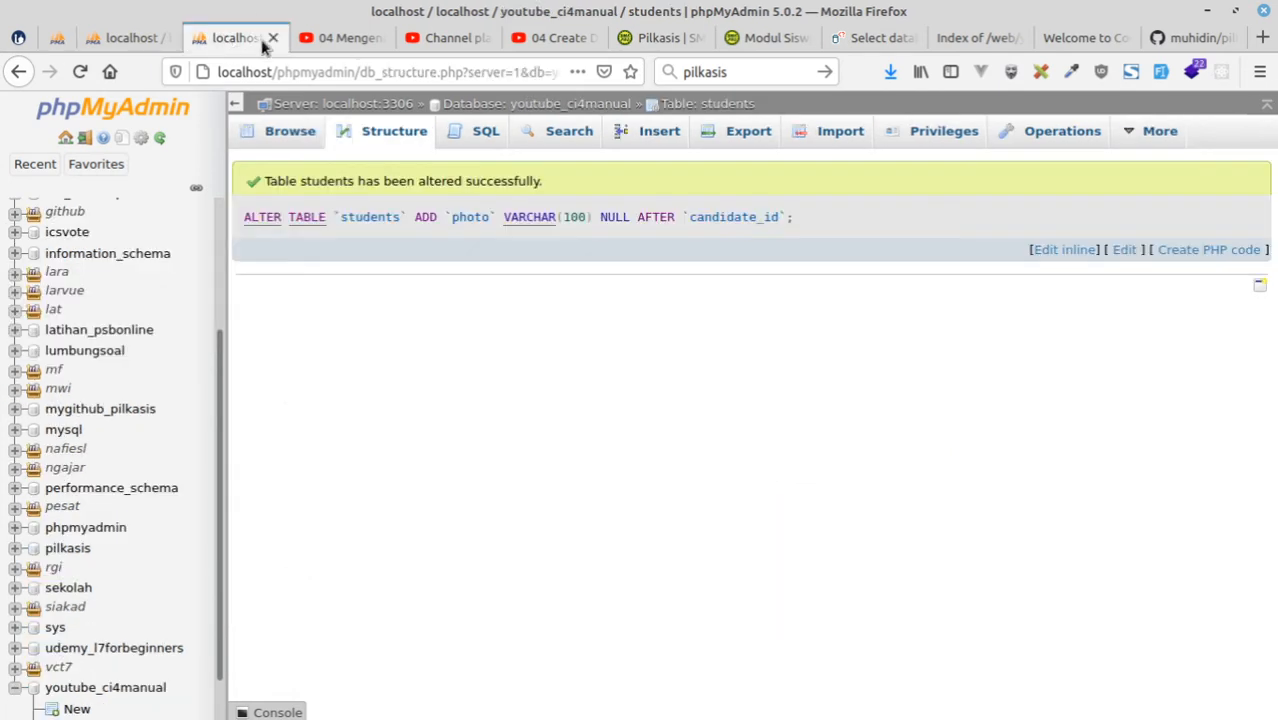
click(505, 108)
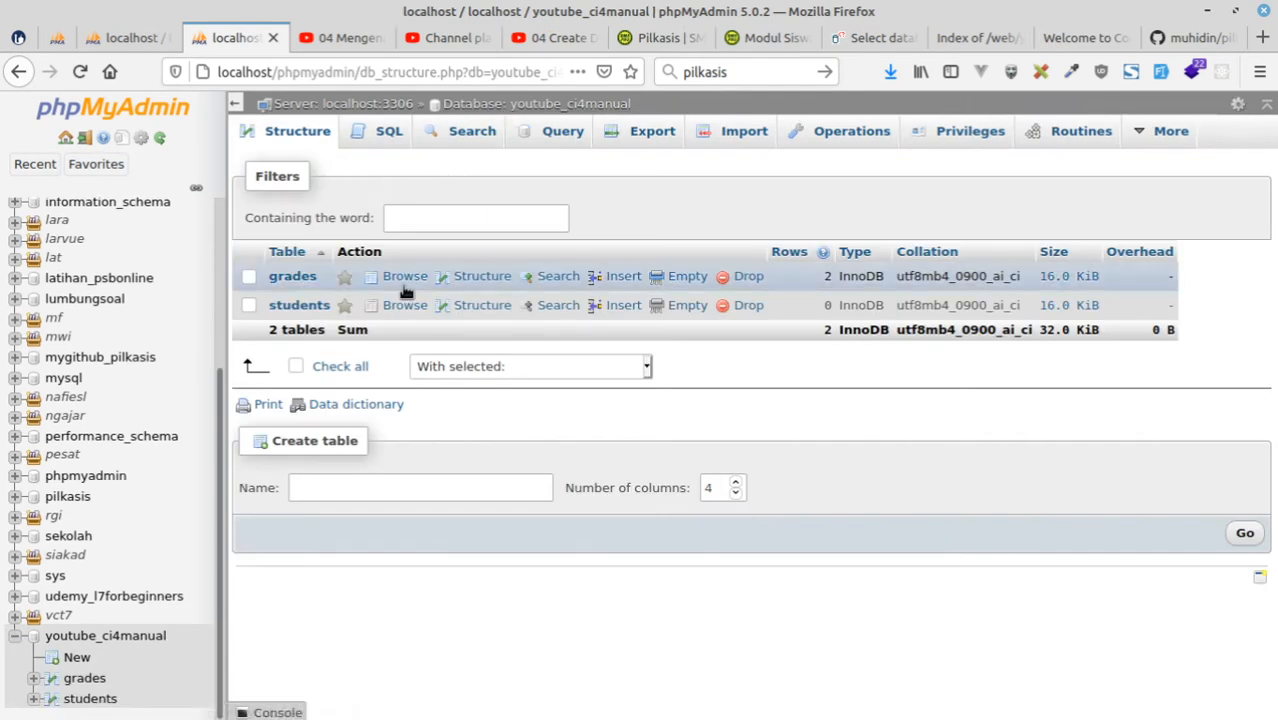
click(350, 485)
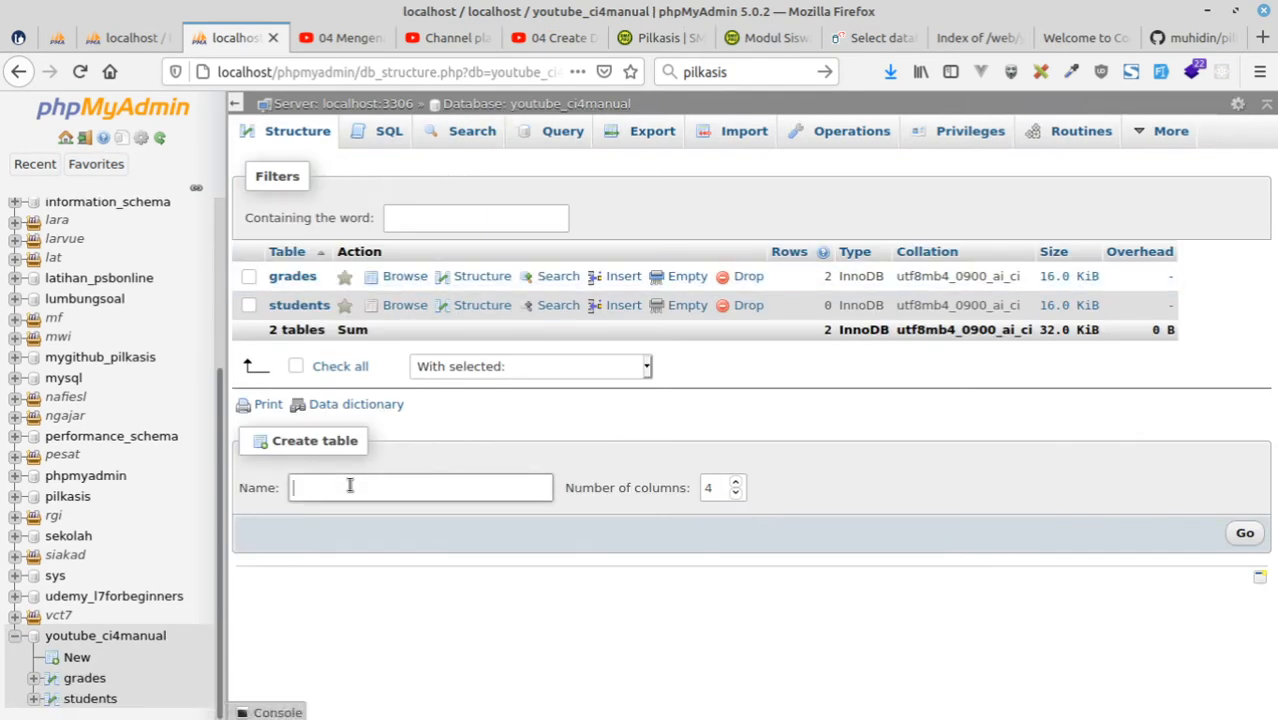
text(candidates)
Check the kandidat columns in the pilkasis diagram and start the candidates table with 10 columns.
click(87, 40)
click(53, 40)
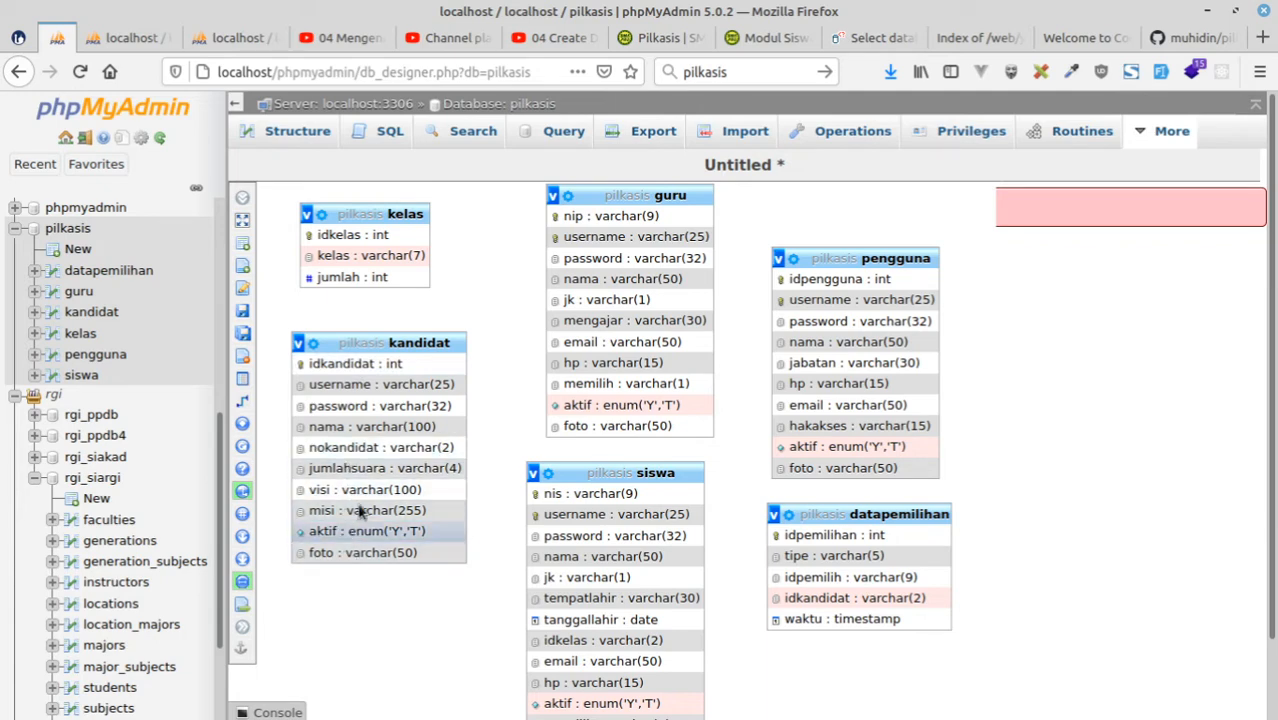
click(235, 38)
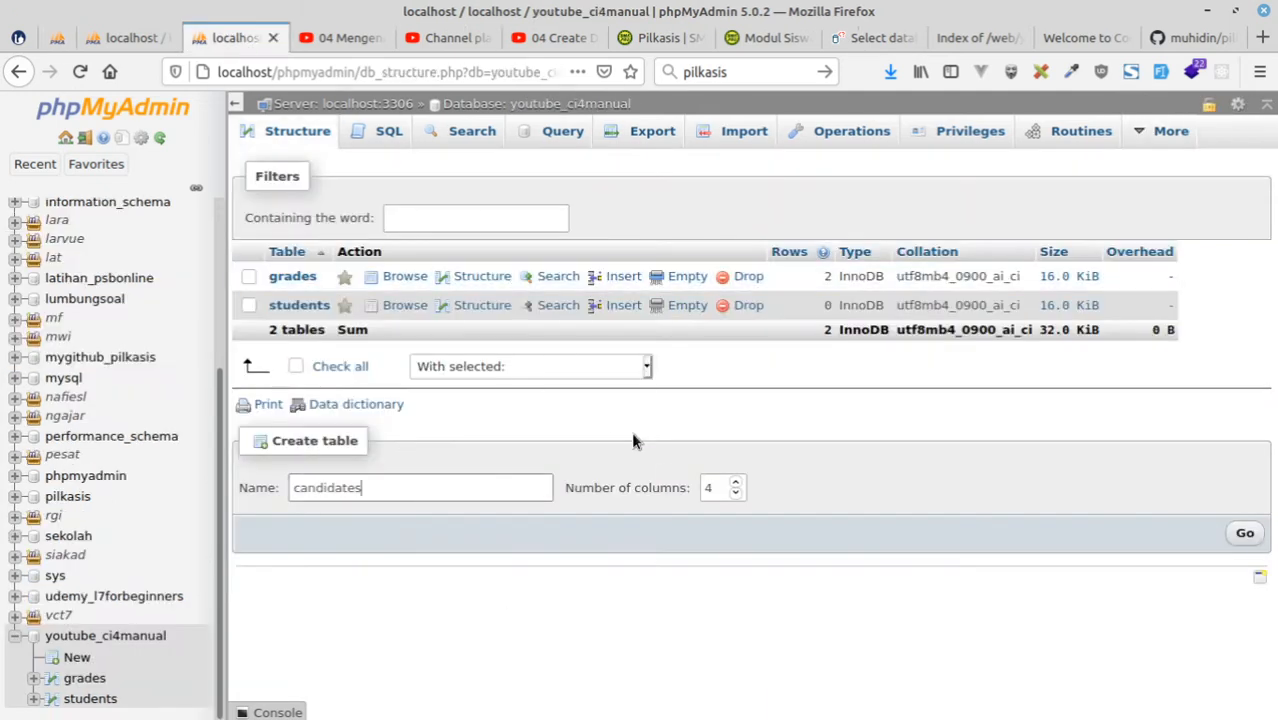
double_click(724, 488)
text(10)
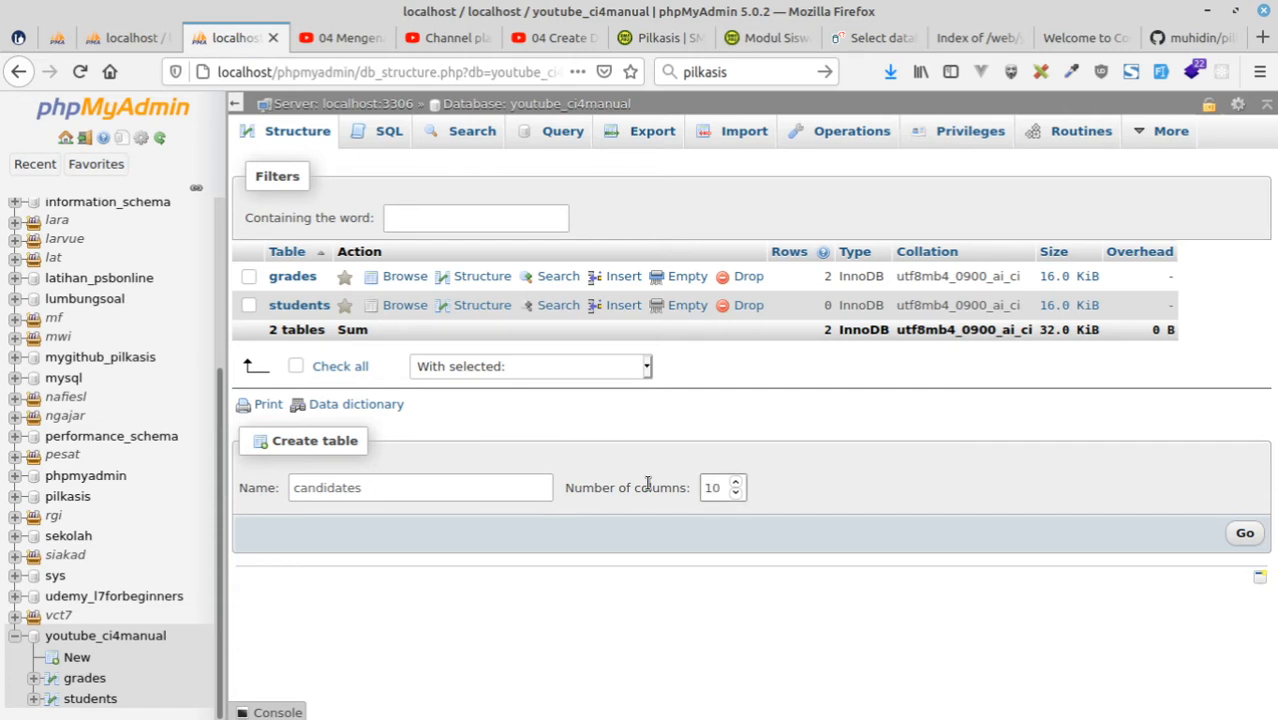
click(1243, 533)
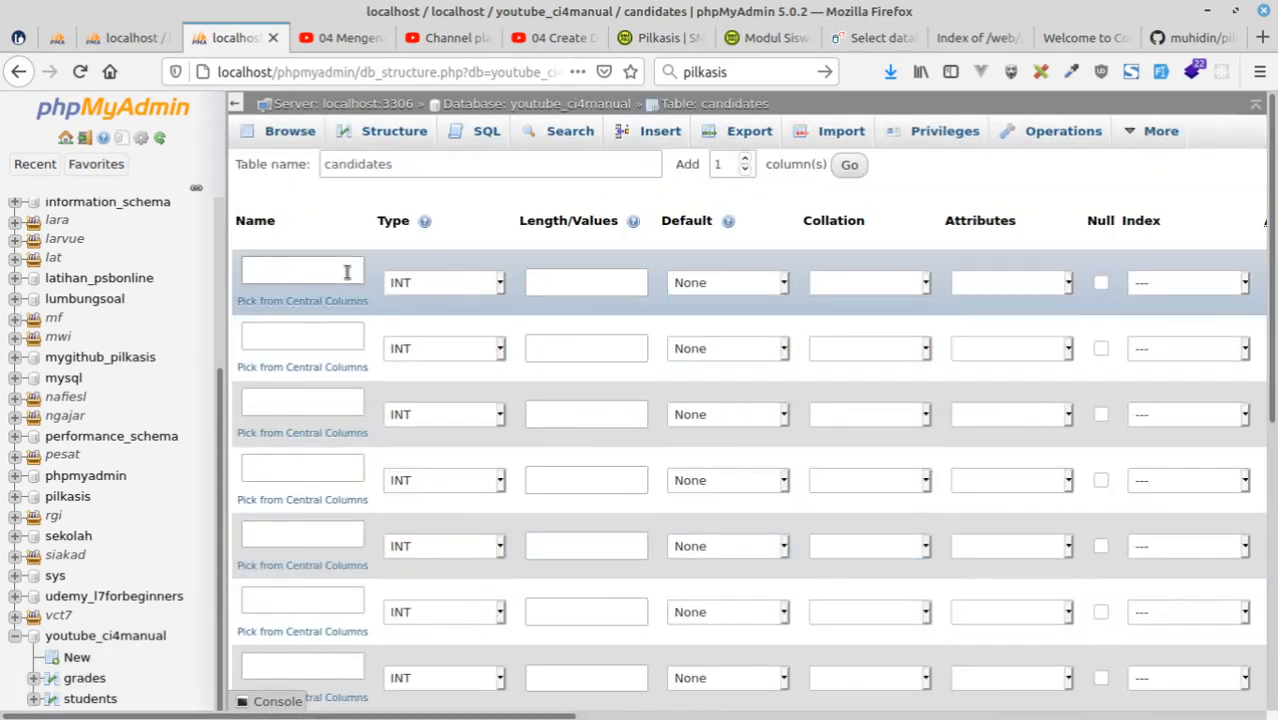
Name the first column of the candidates table id and consult the kandidat table in the pilkasis diagram for the second column.
click(340, 270)
text(id)
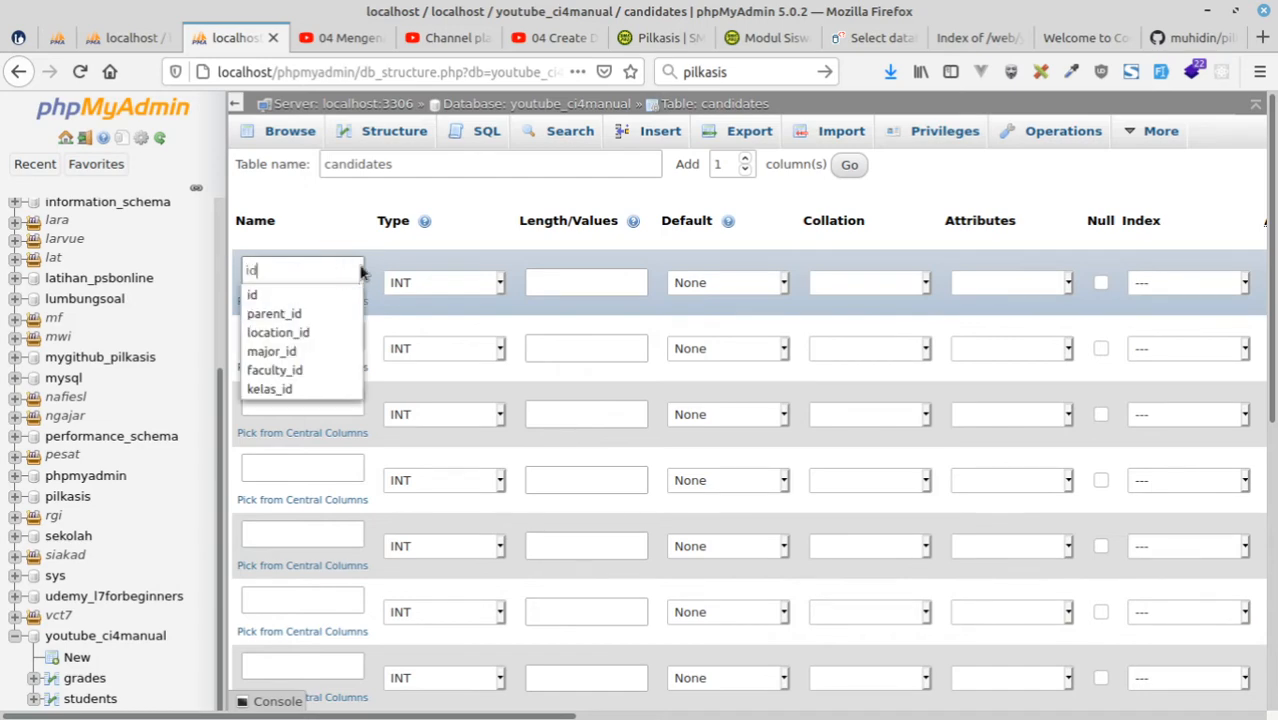
key(Escape)
click(57, 37)
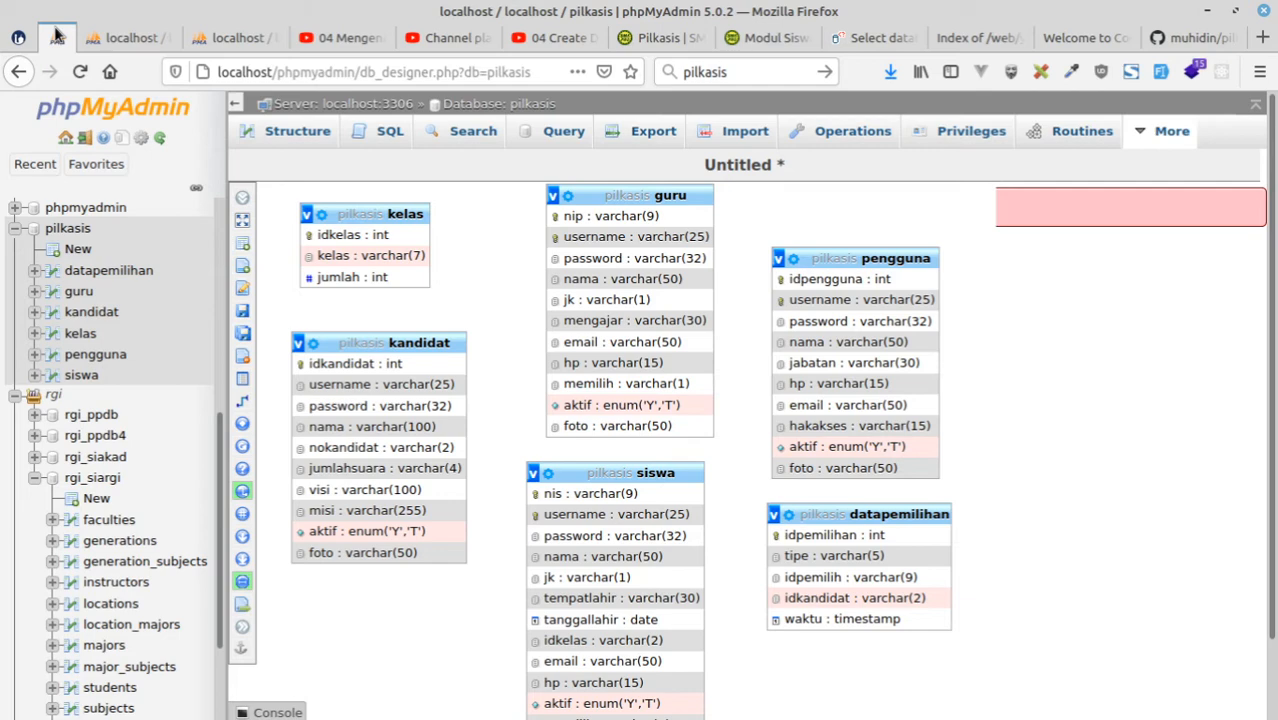
click(226, 38)
click(308, 343)
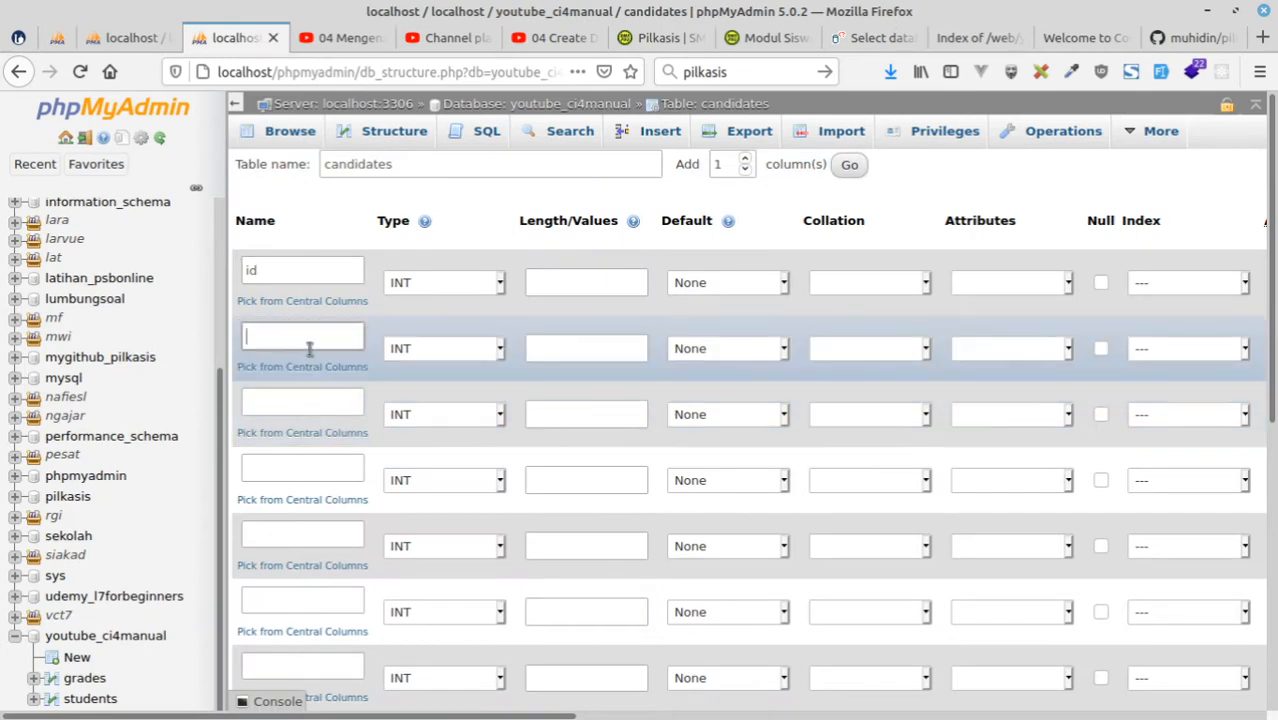
click(66, 40)
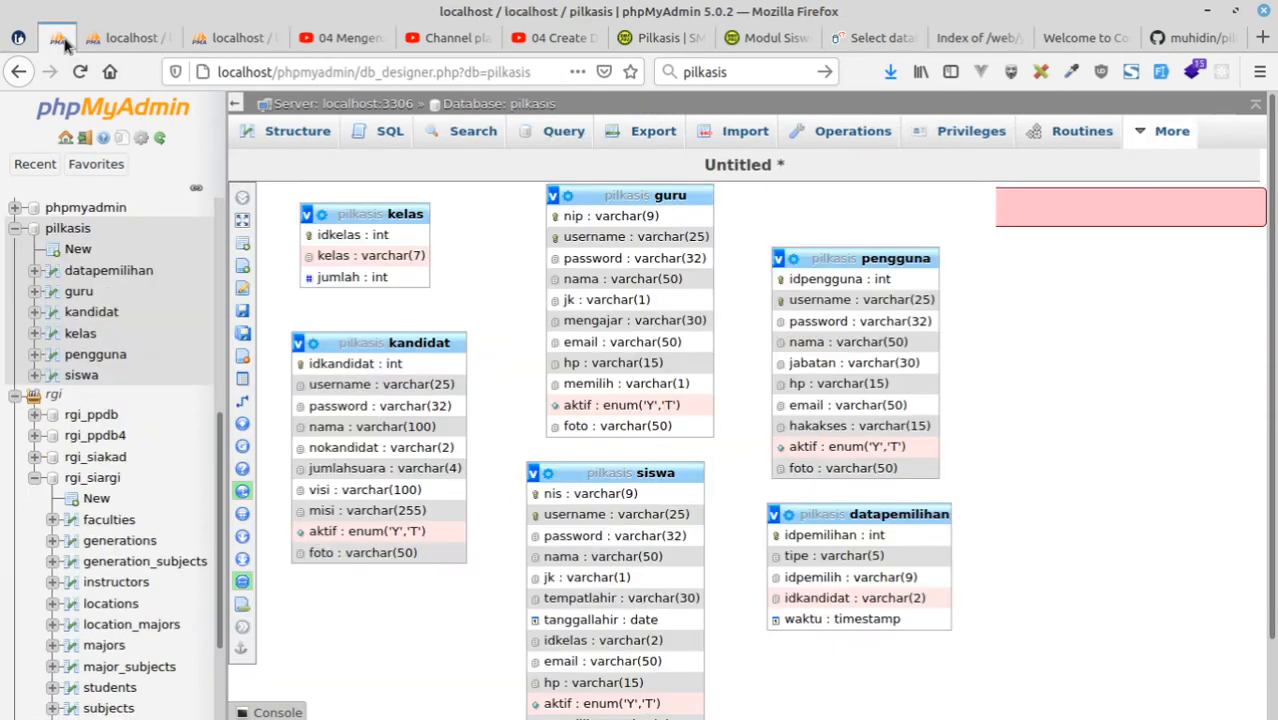
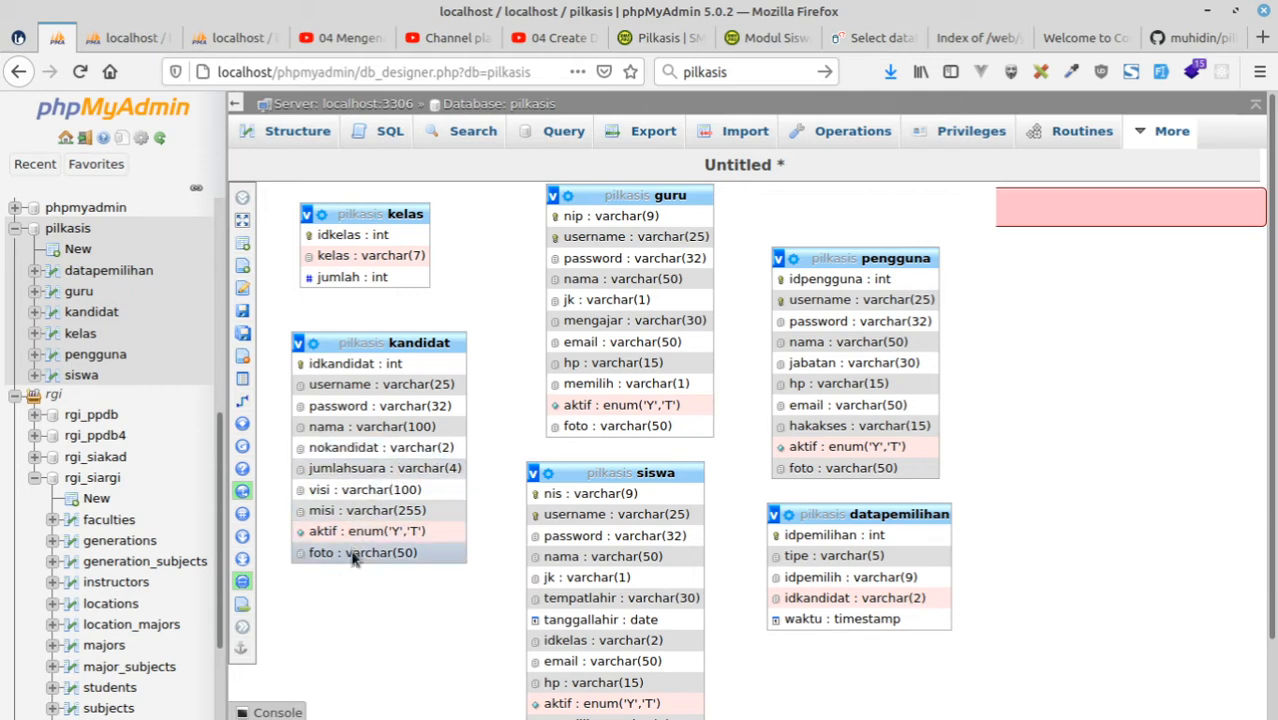
Return to the candidates table form and name its second column name and its third column no.
click(122, 34)
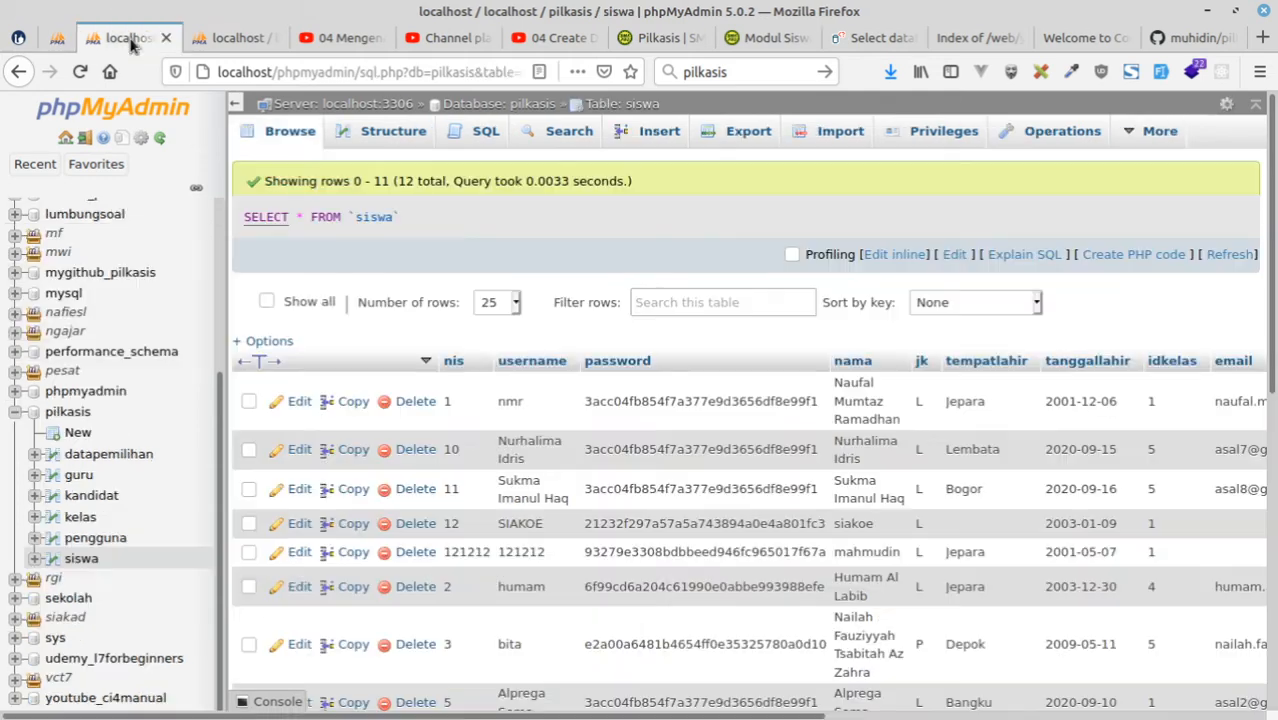
click(240, 38)
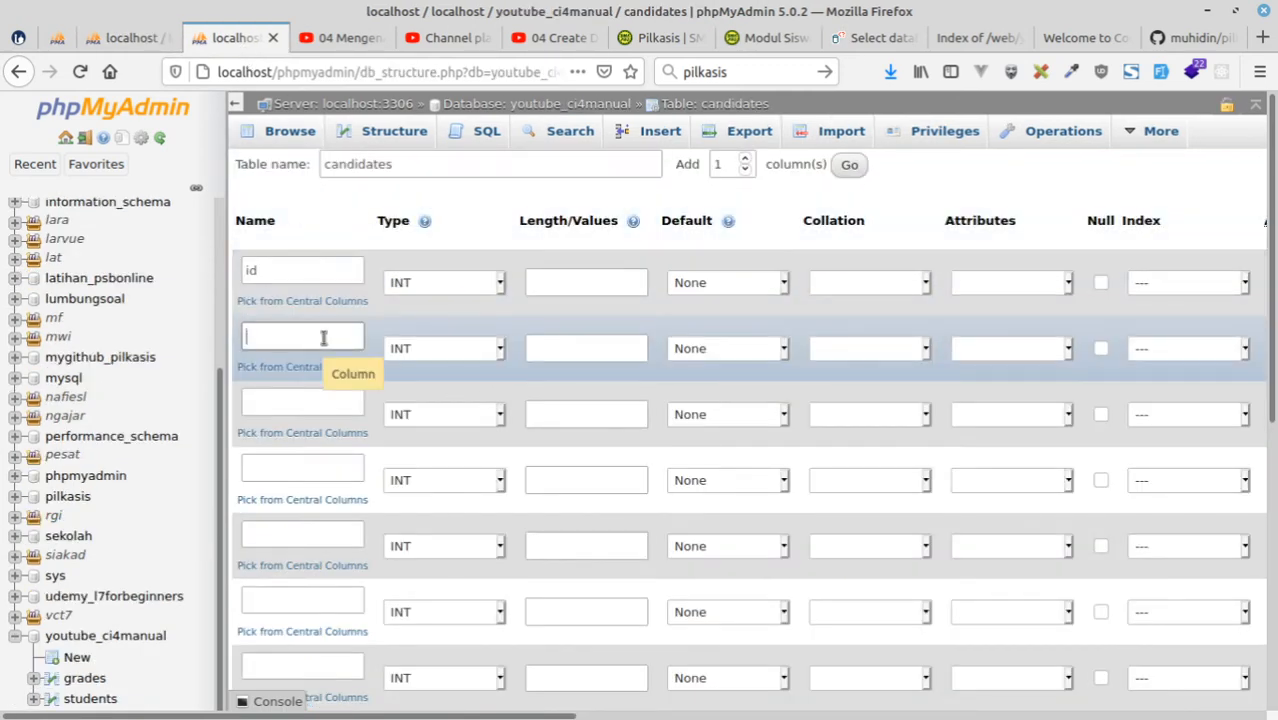
text(name)
click(308, 402)
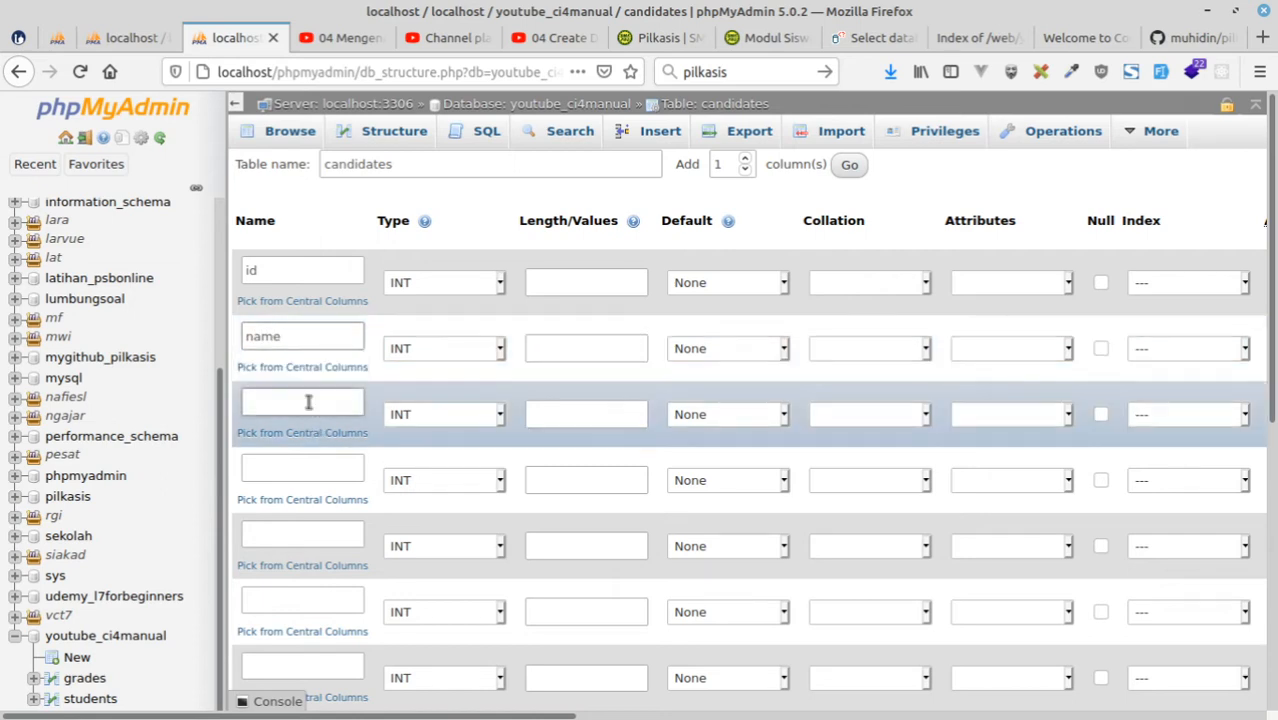
text(no)
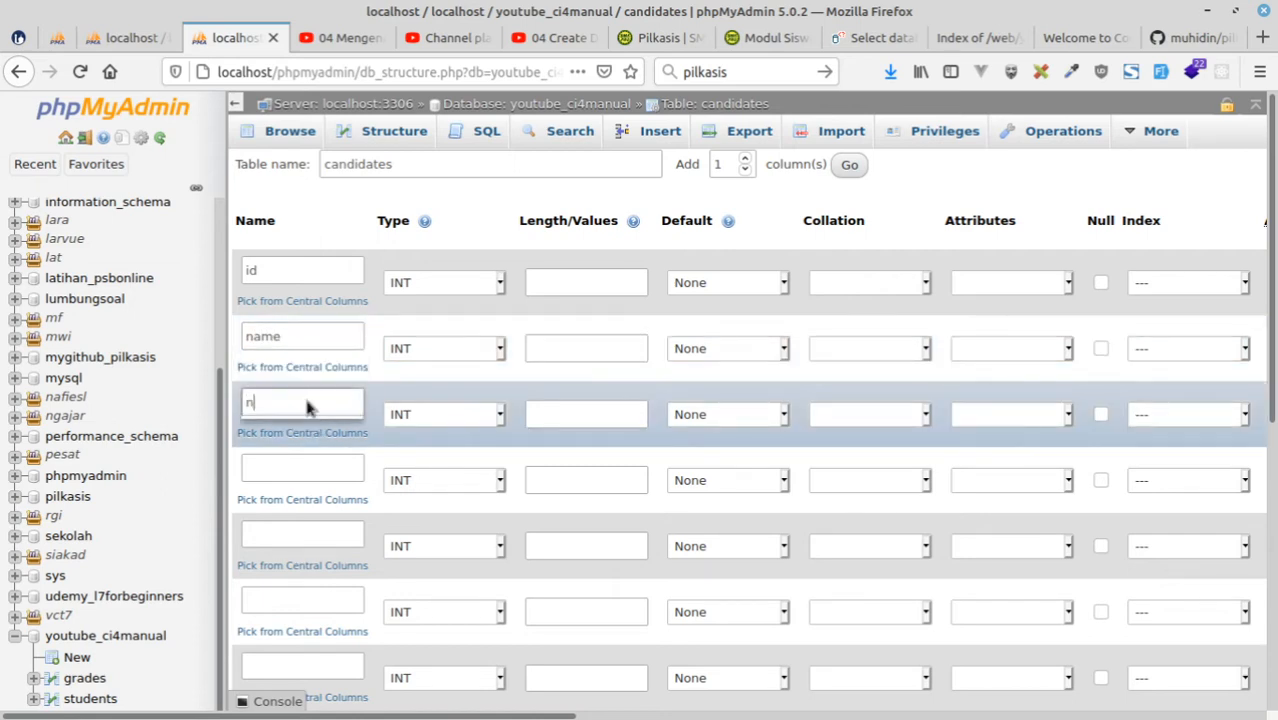
Consult the kandidat table in the pilkasis diagram, name the fourth candidates column amount, and rename the third column number.
click(303, 470)
click(113, 38)
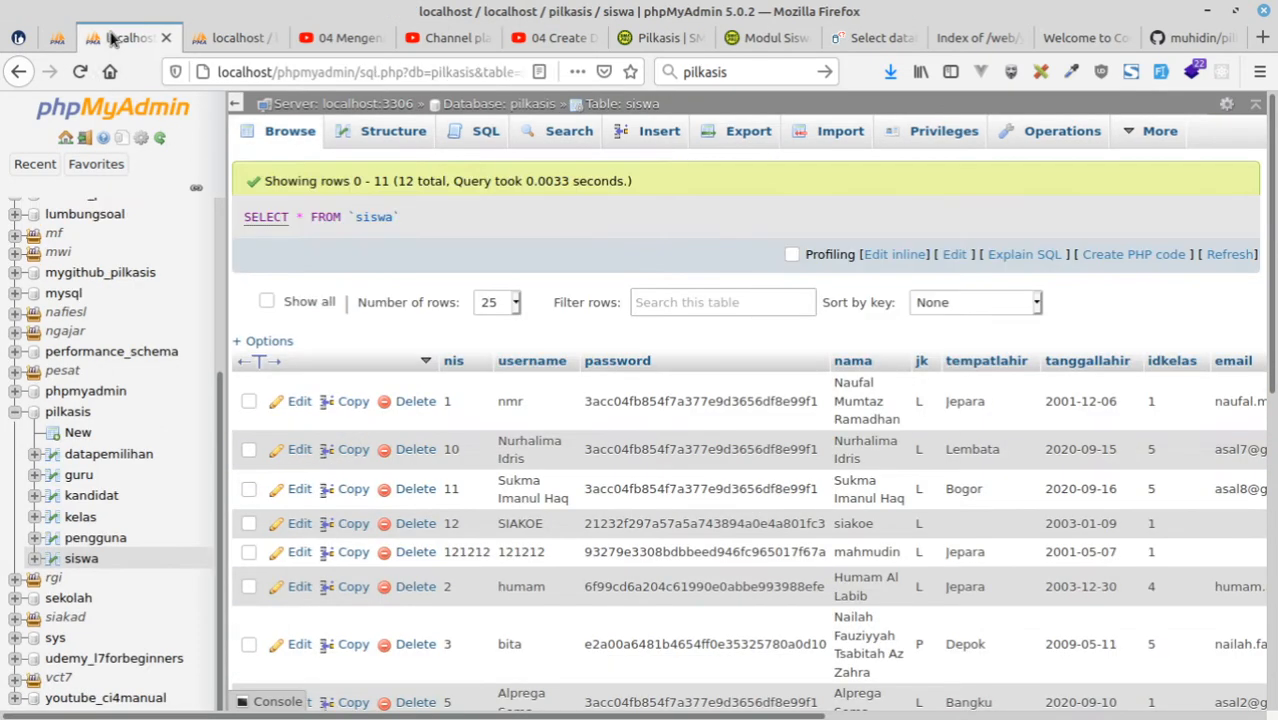
click(56, 38)
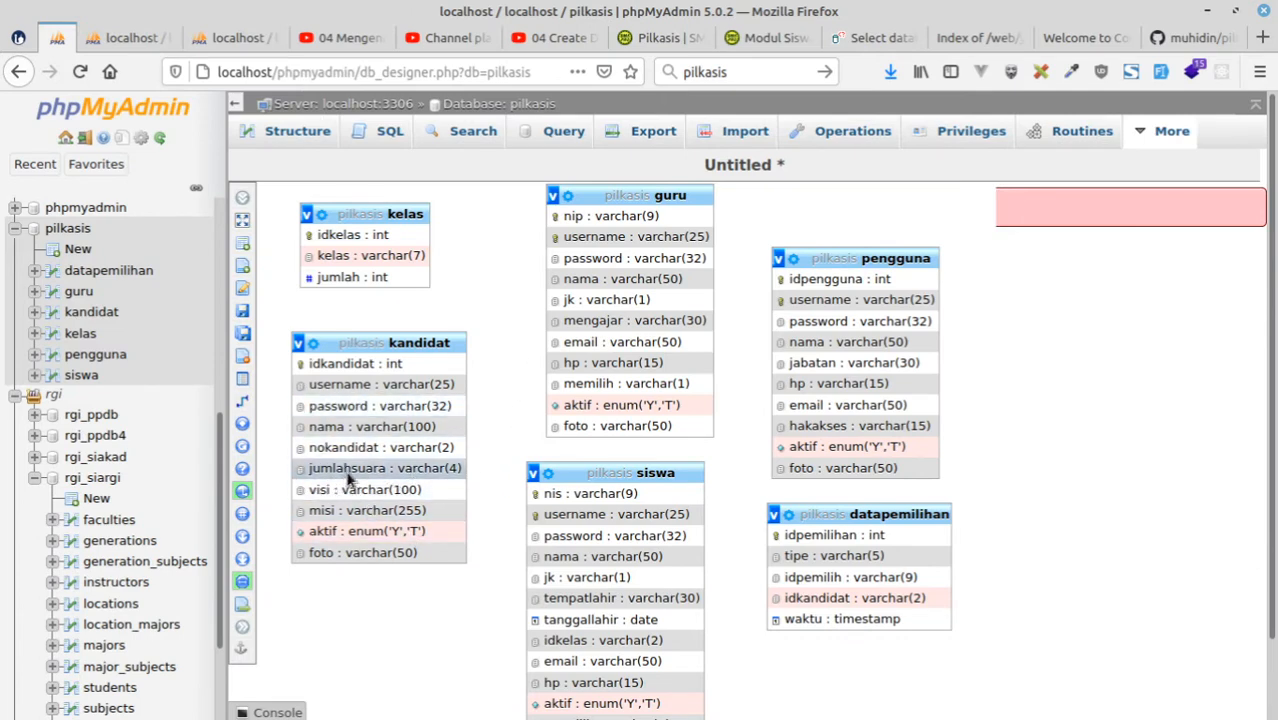
click(135, 38)
click(233, 38)
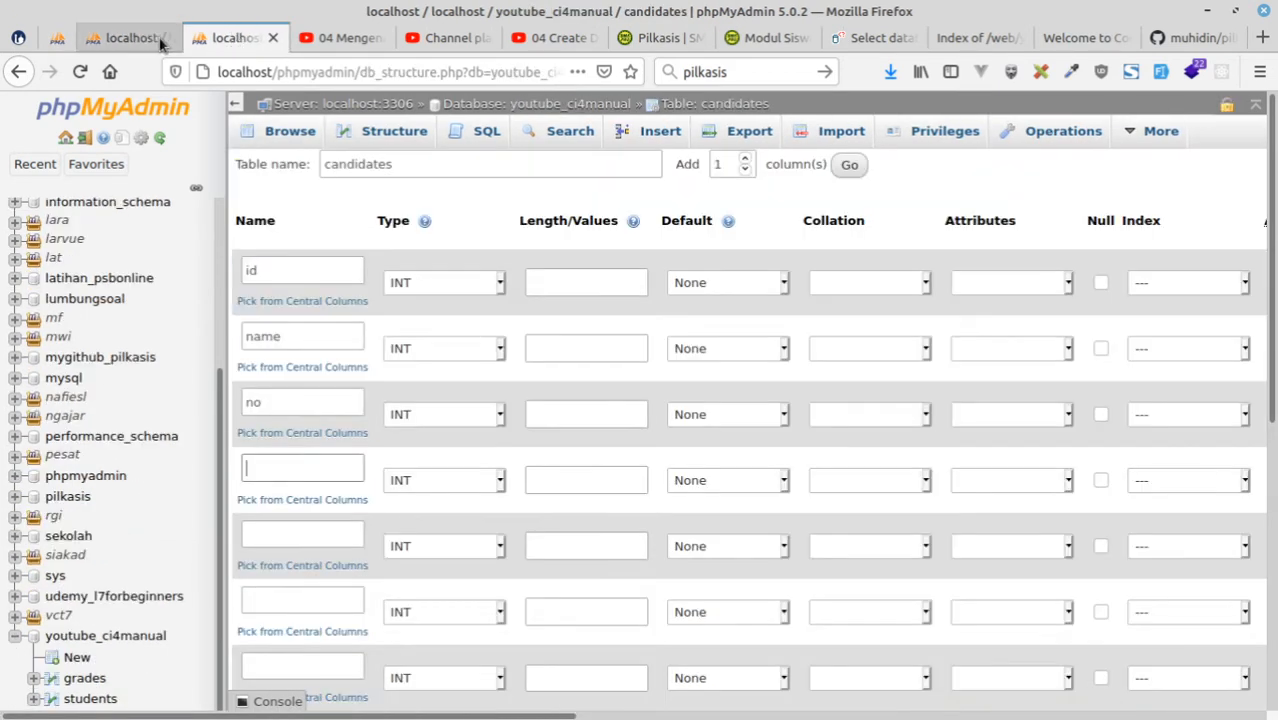
text(amount)
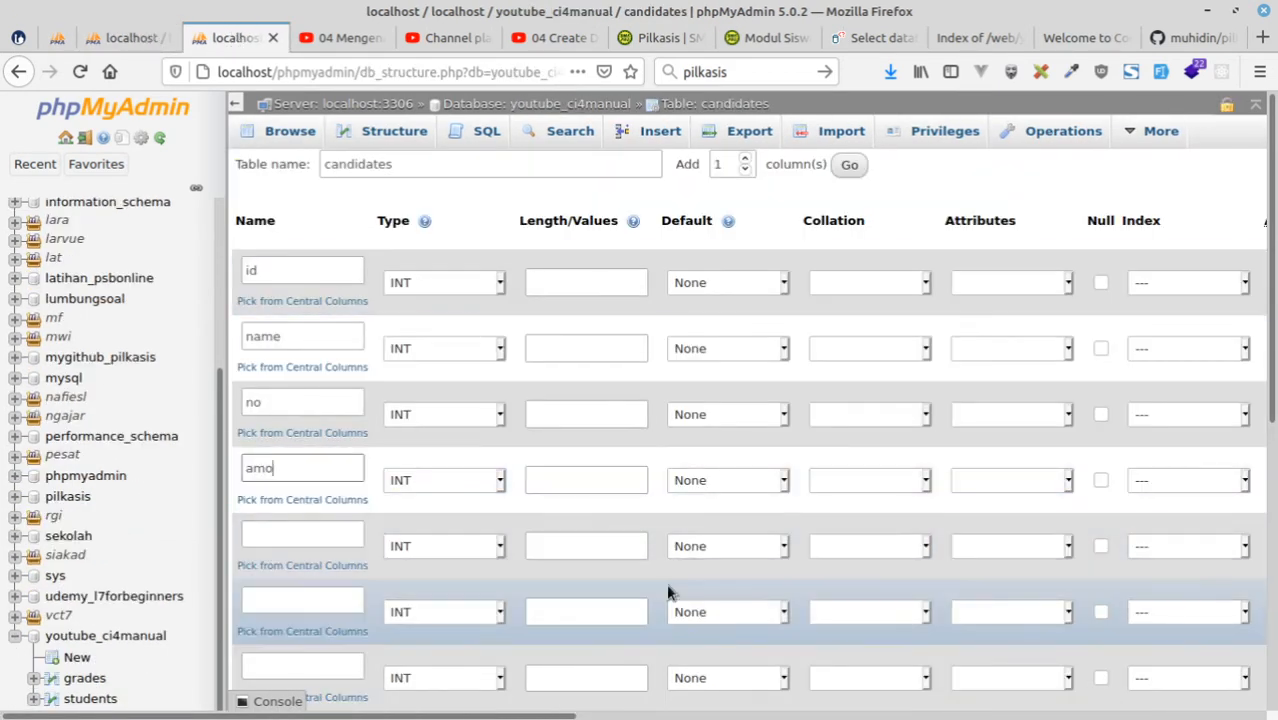
double_click(262, 404)
text(n)
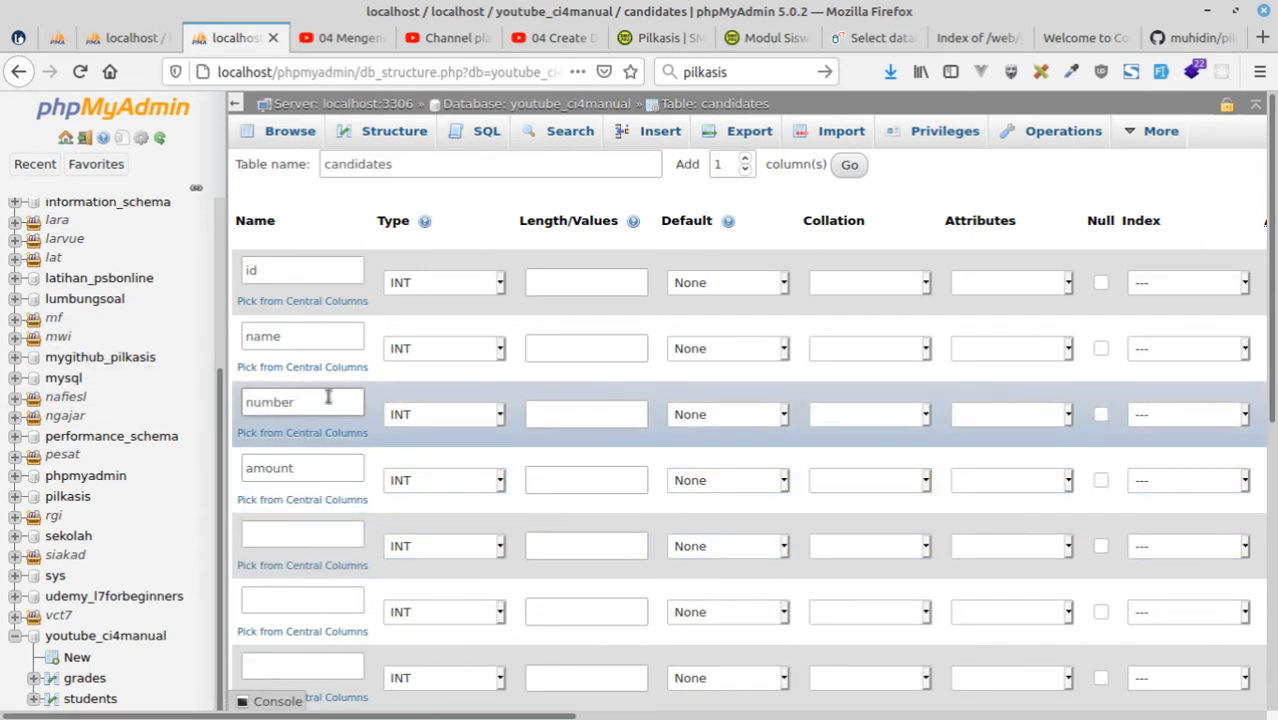
double_click(258, 402)
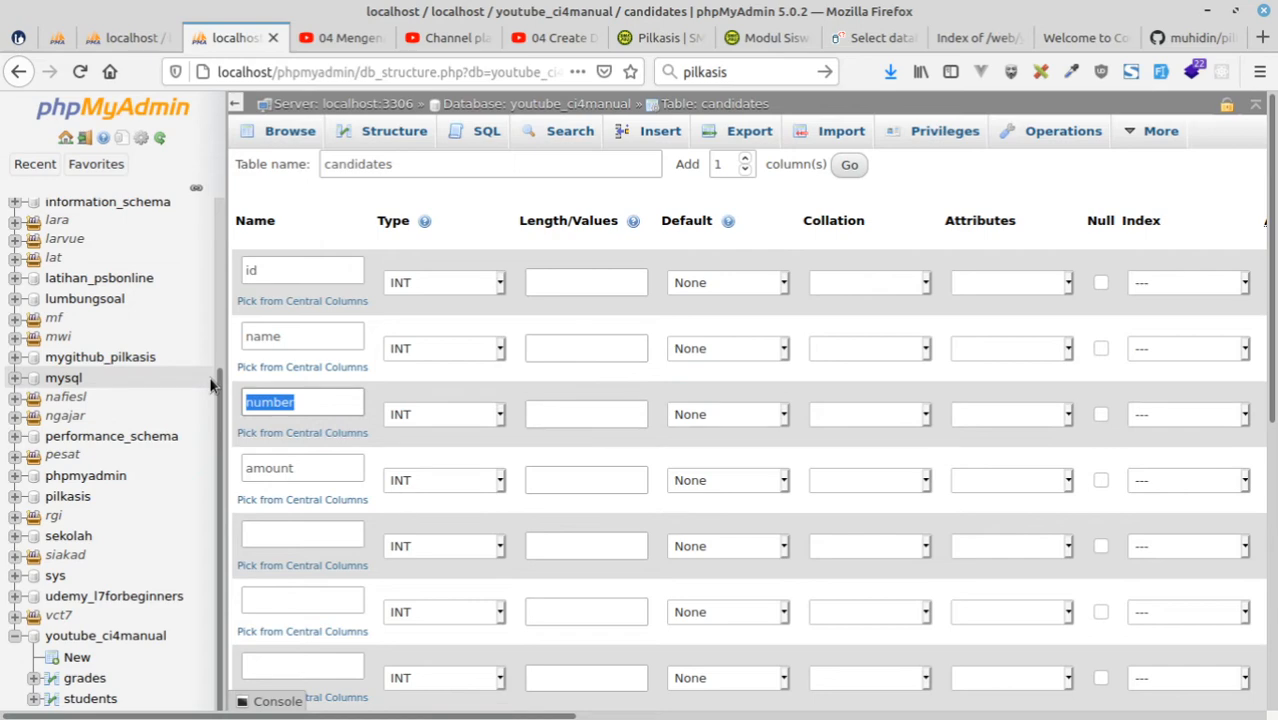
text(code)
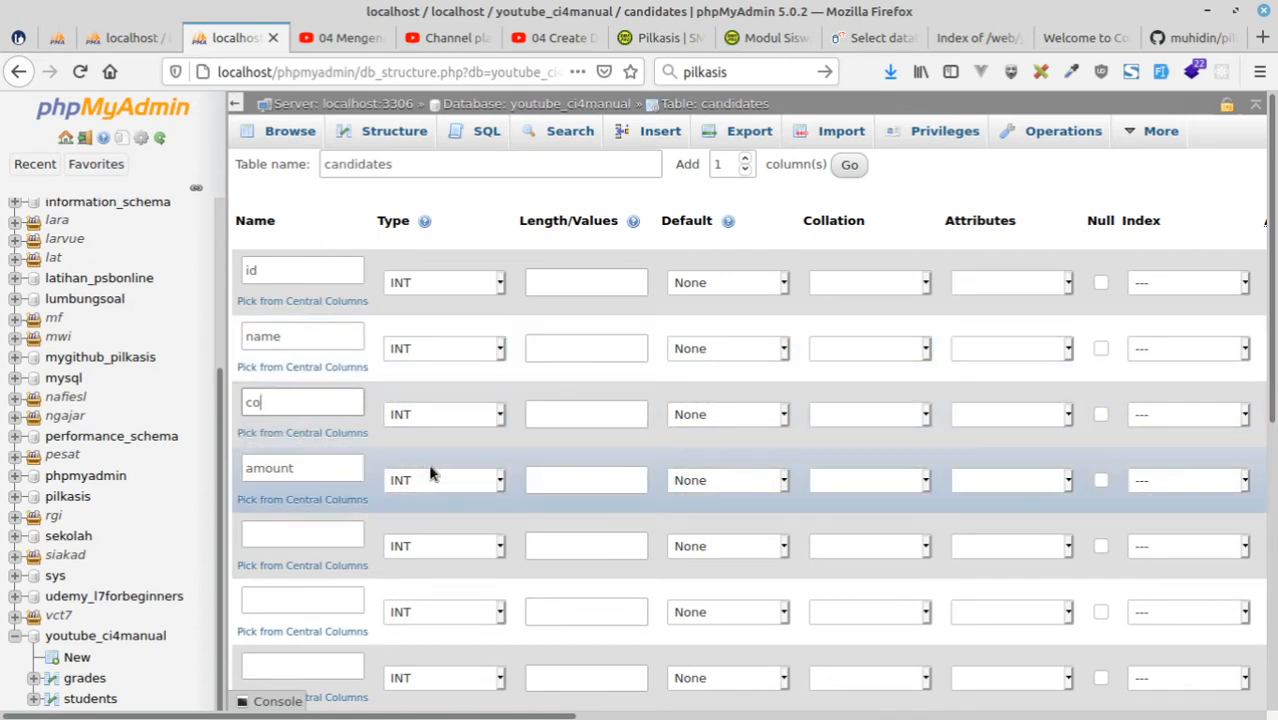
key(BackSpace)
text(an)
key(BackSpace)
key(BackSpace)
key(BackSpace)
key(BackSpace)
key(BackSpace)
key(BackSpace)
key(BackSpace)
key(BackSpace)
text(number)
Check the kandidat table in the pilkasis diagram and name the fifth and sixth candidates columns vision and mission.
click(283, 533)
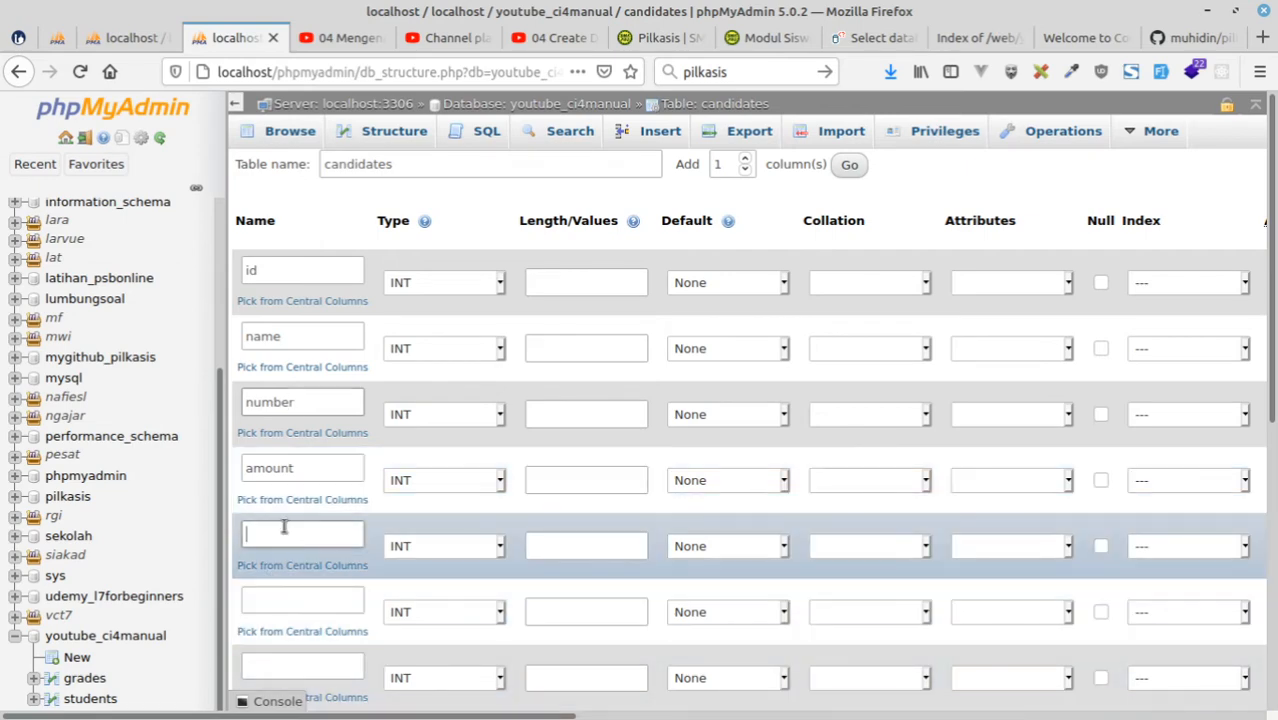
click(125, 37)
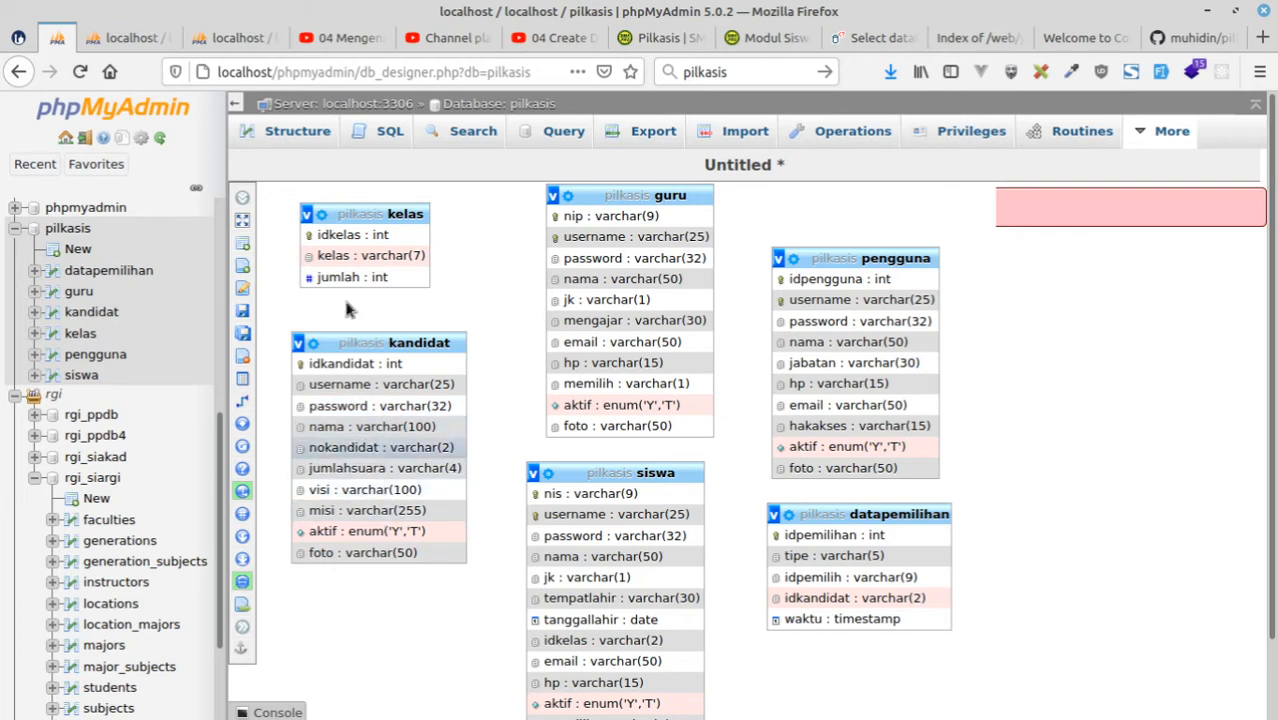
click(135, 38)
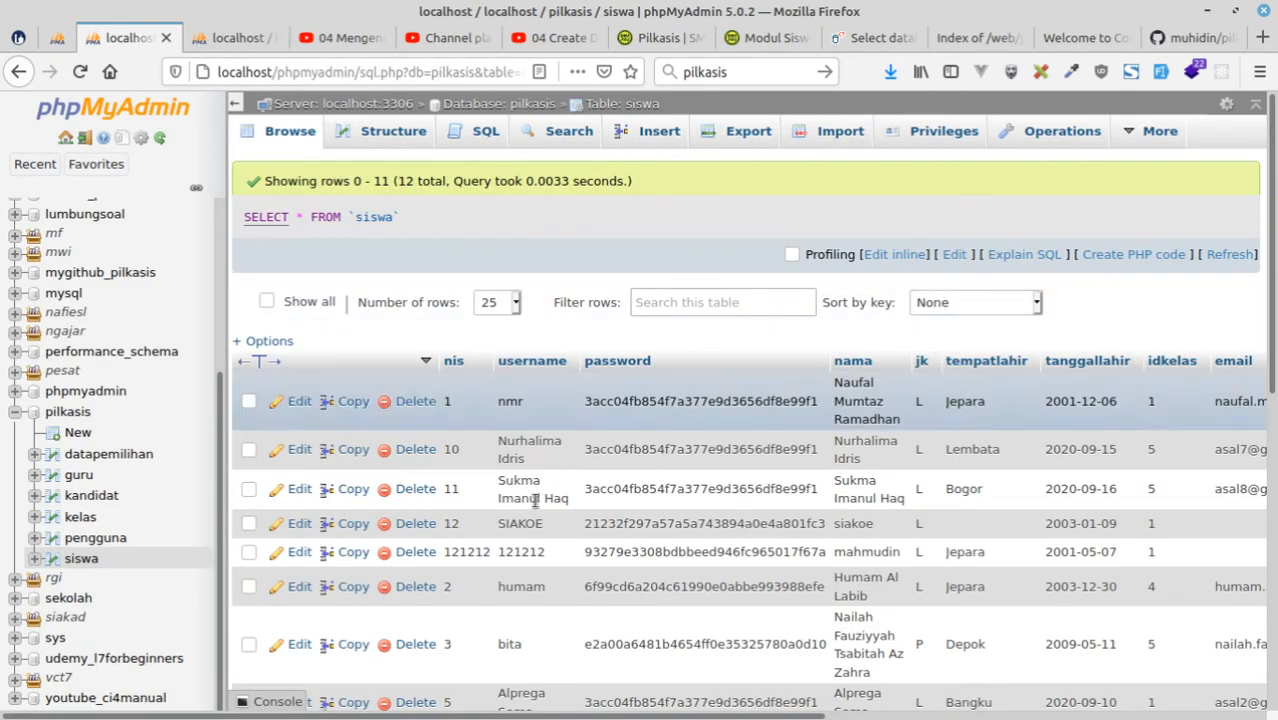
click(214, 36)
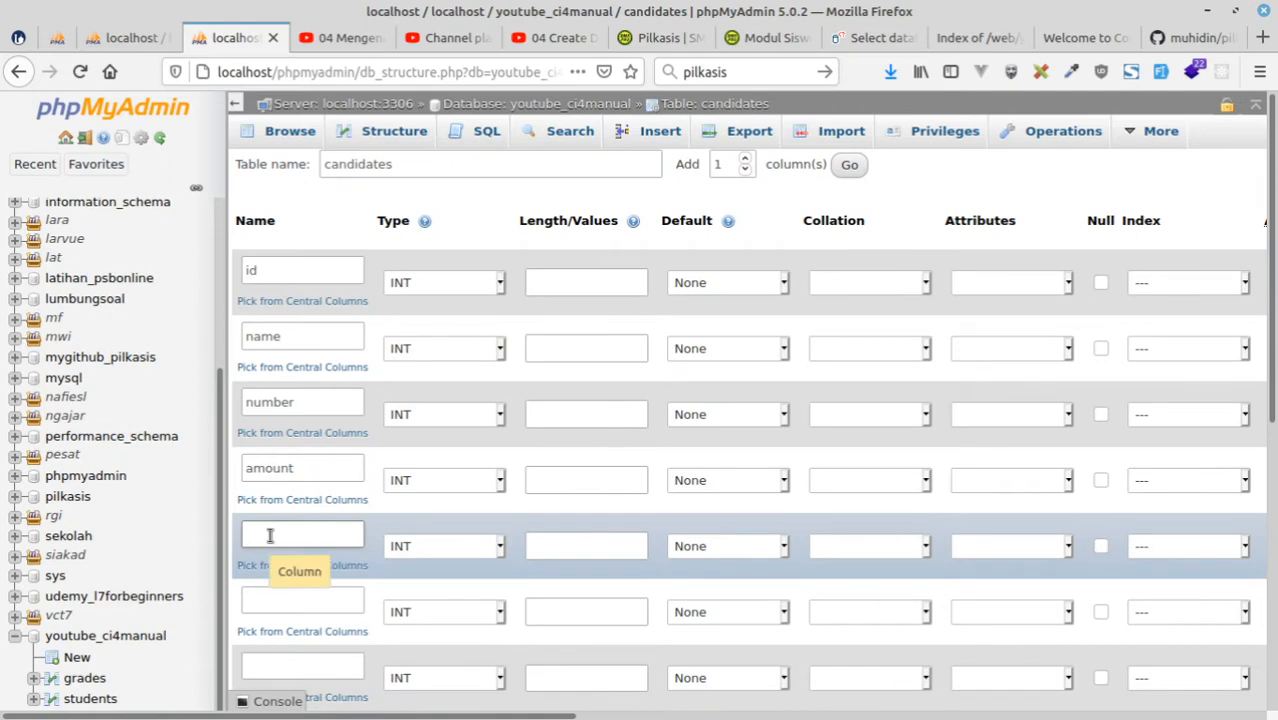
text(vision)
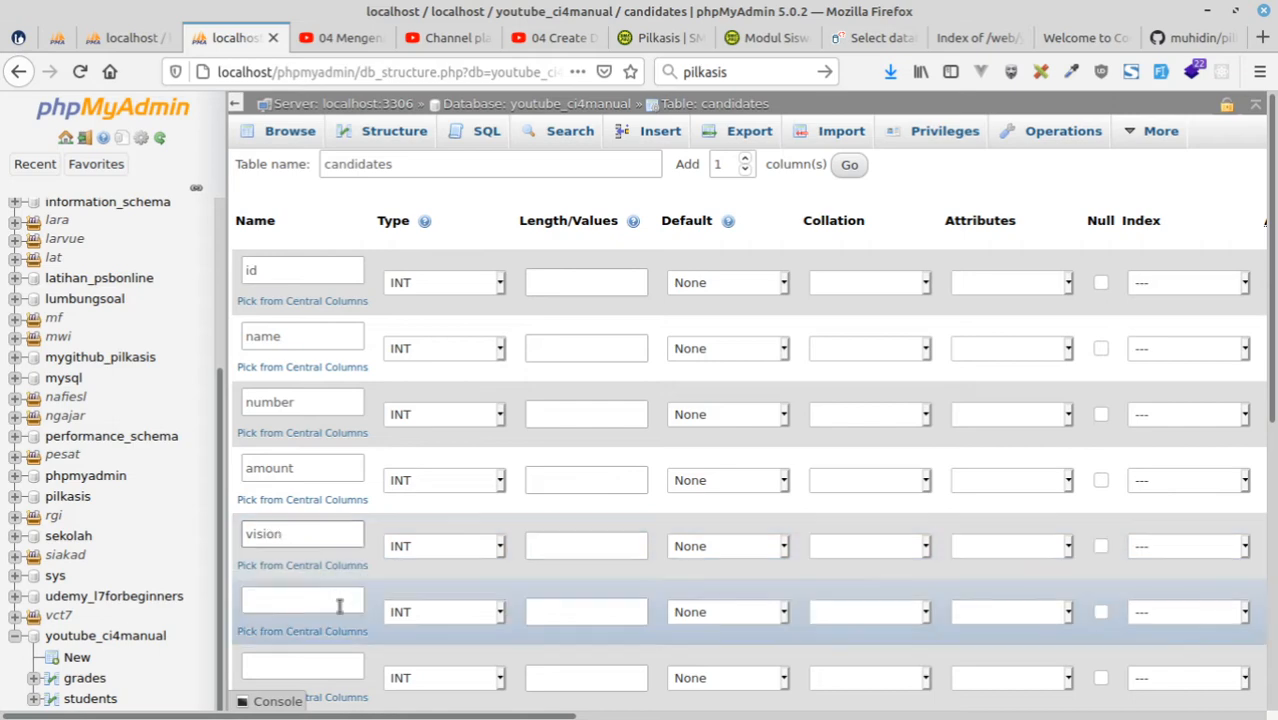
click(320, 608)
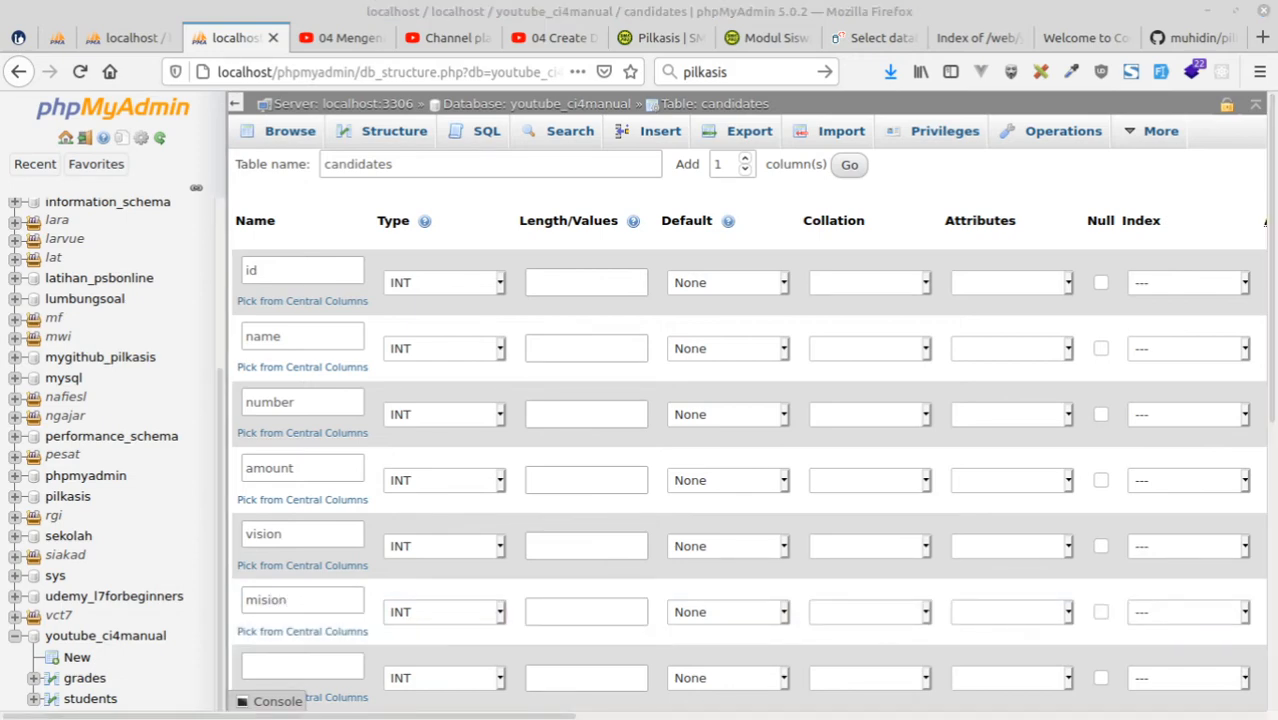
click(267, 600)
text(s)
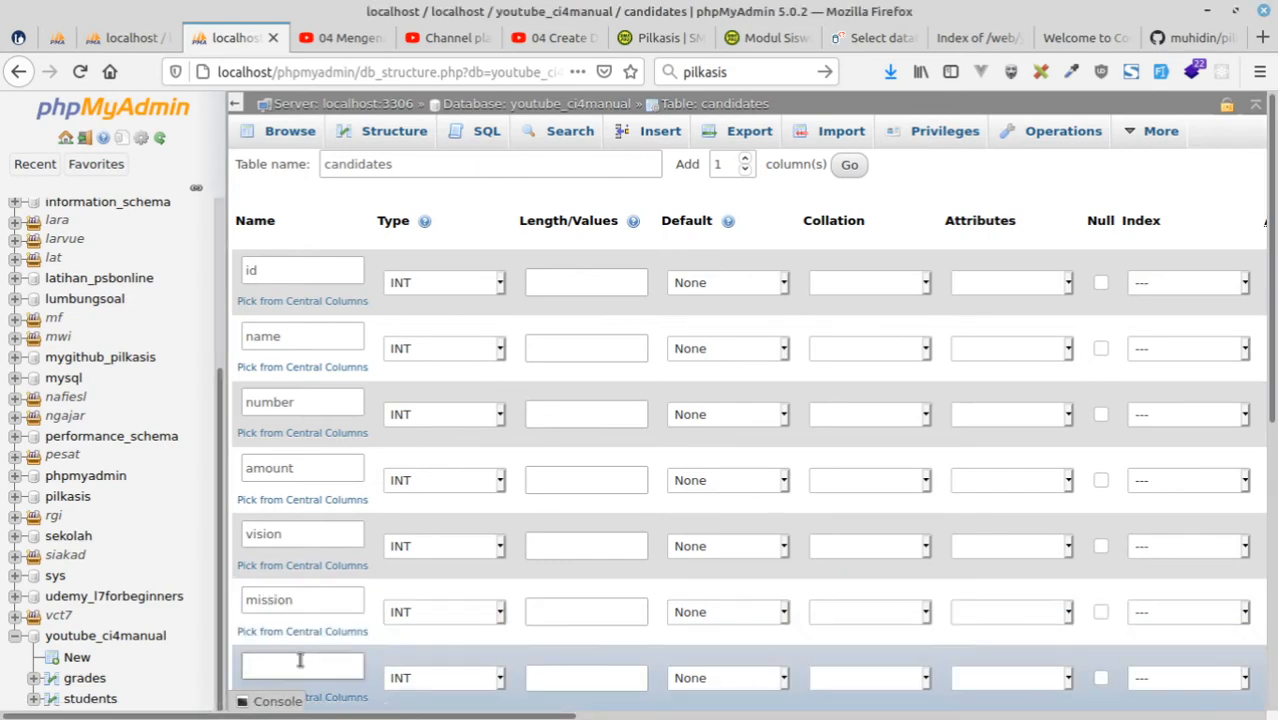
Check the remaining kandidat columns in the pilkasis diagram and name the seventh and eighth candidates columns username and password.
click(57, 37)
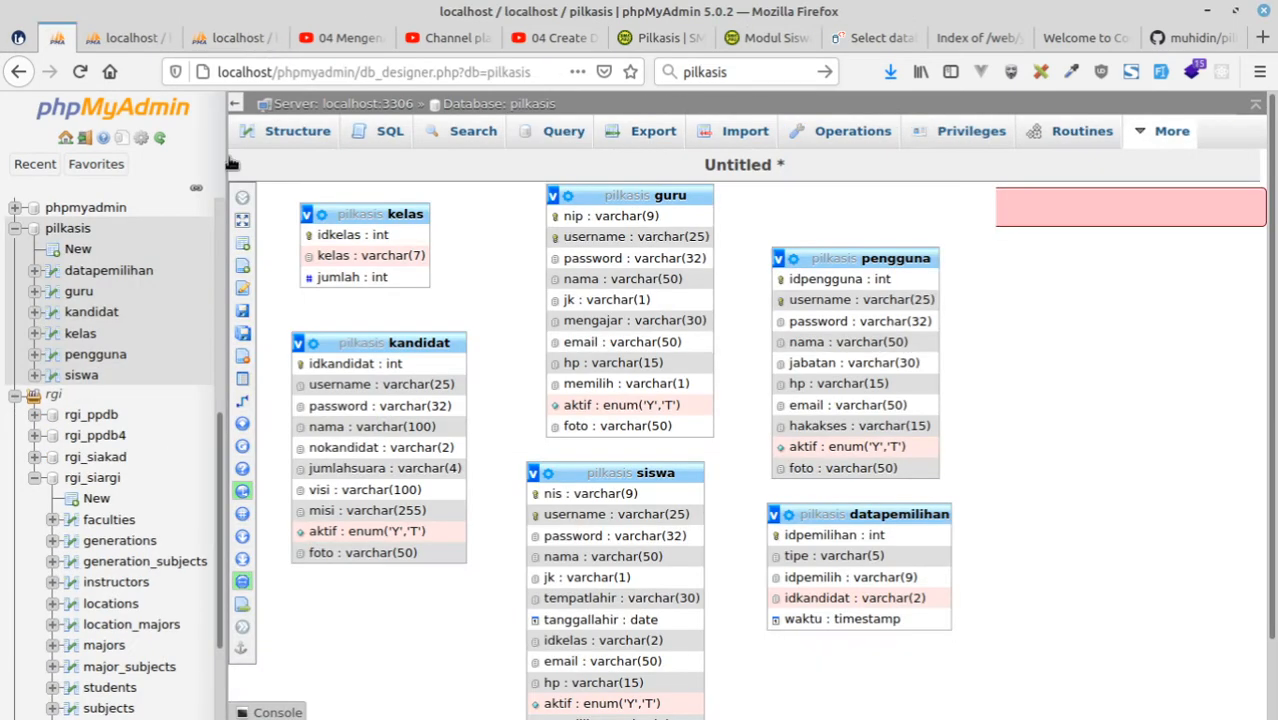
scroll(281, 222, down, 2)
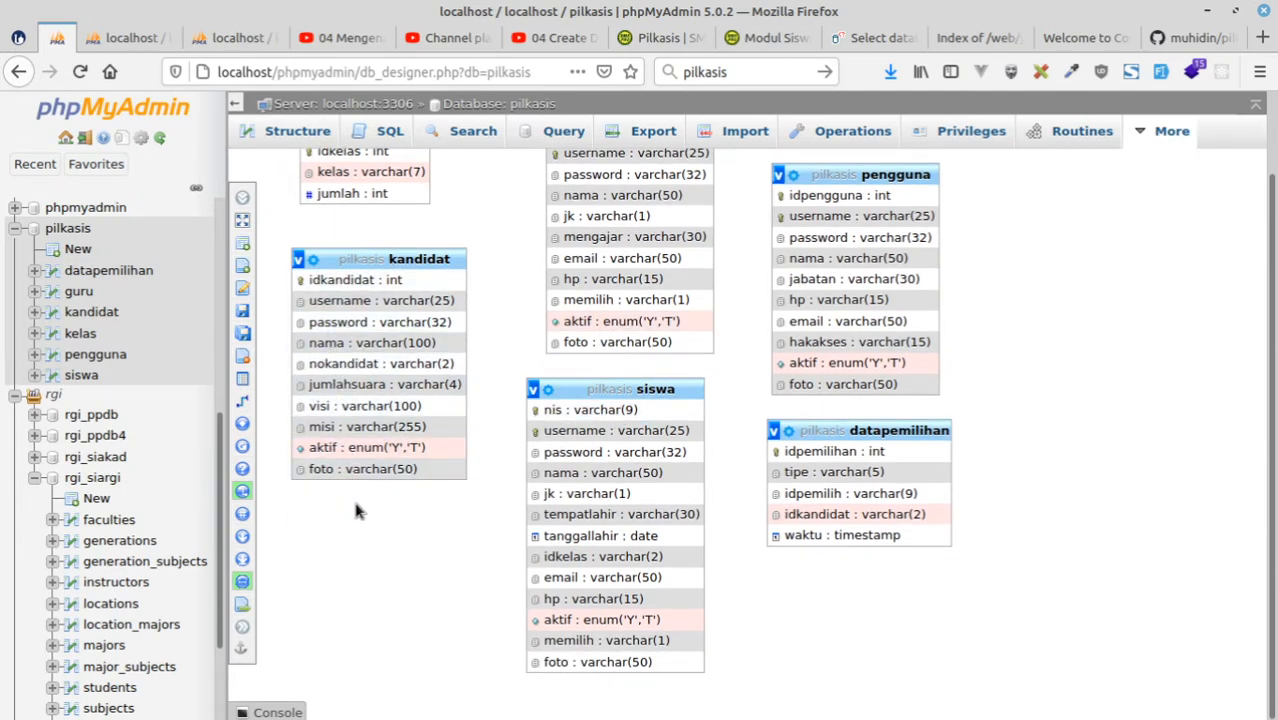
click(124, 38)
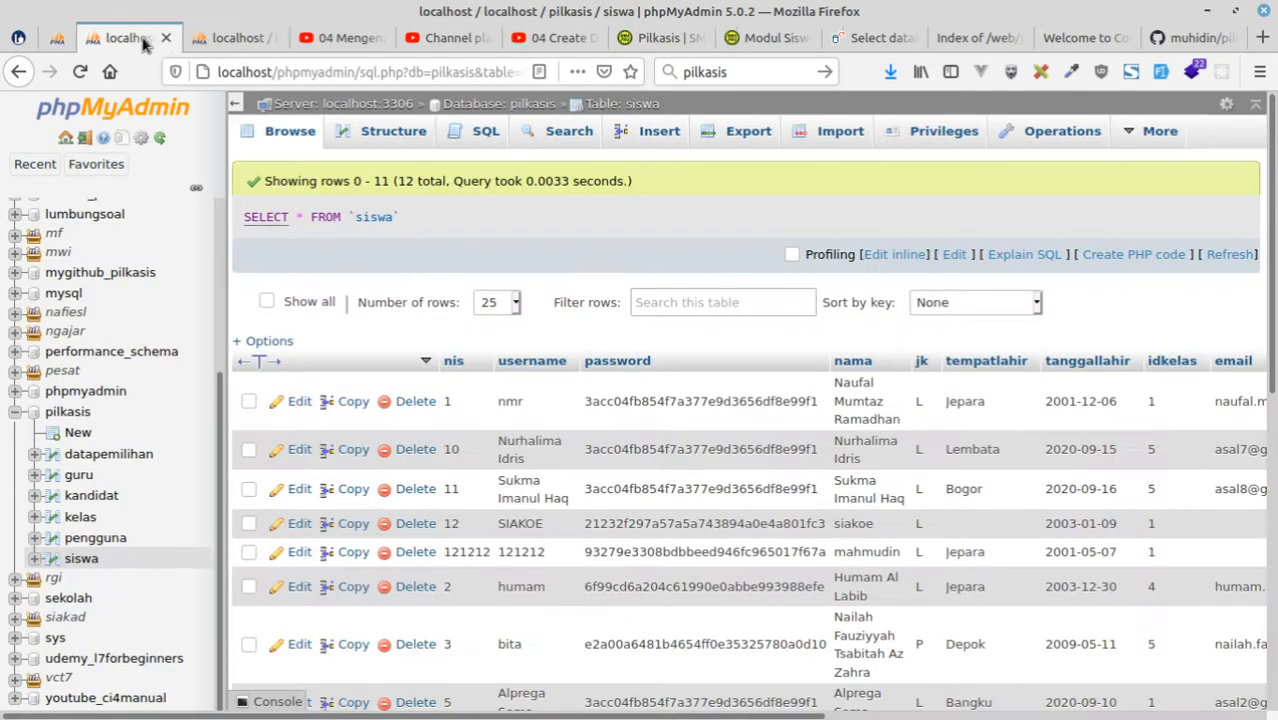
click(224, 38)
scroll(350, 504, down, 5)
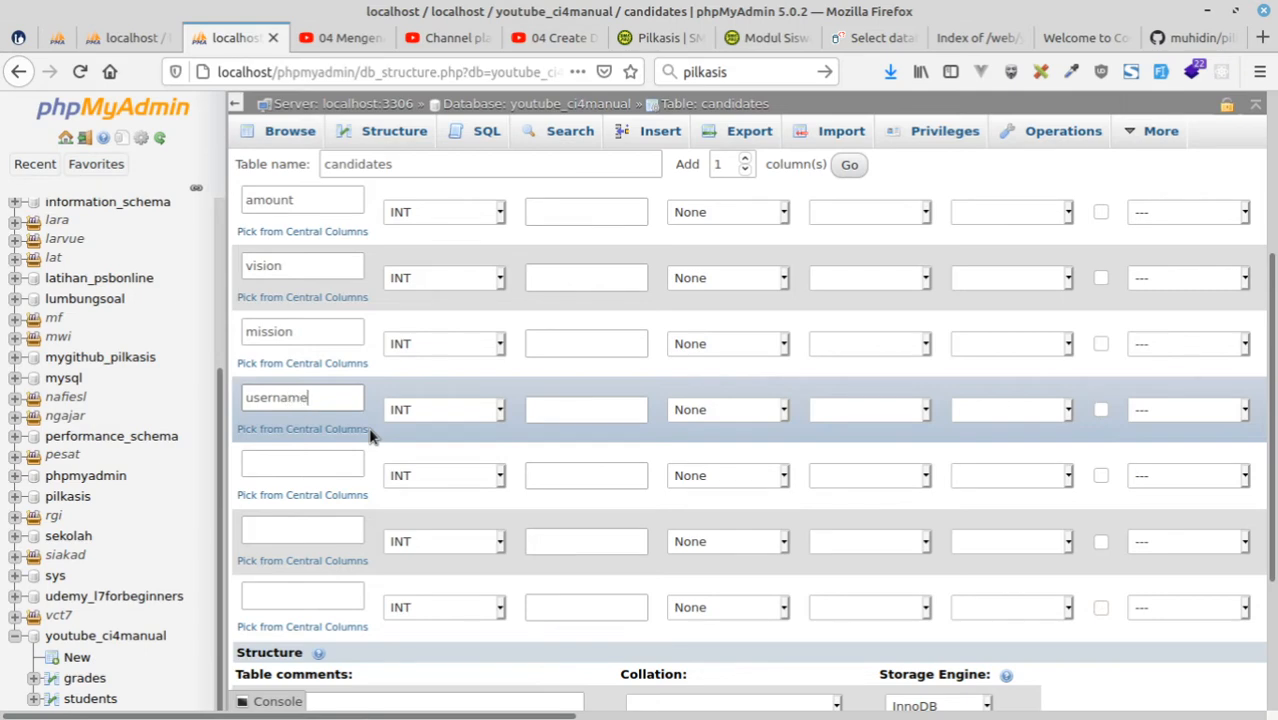
click(290, 464)
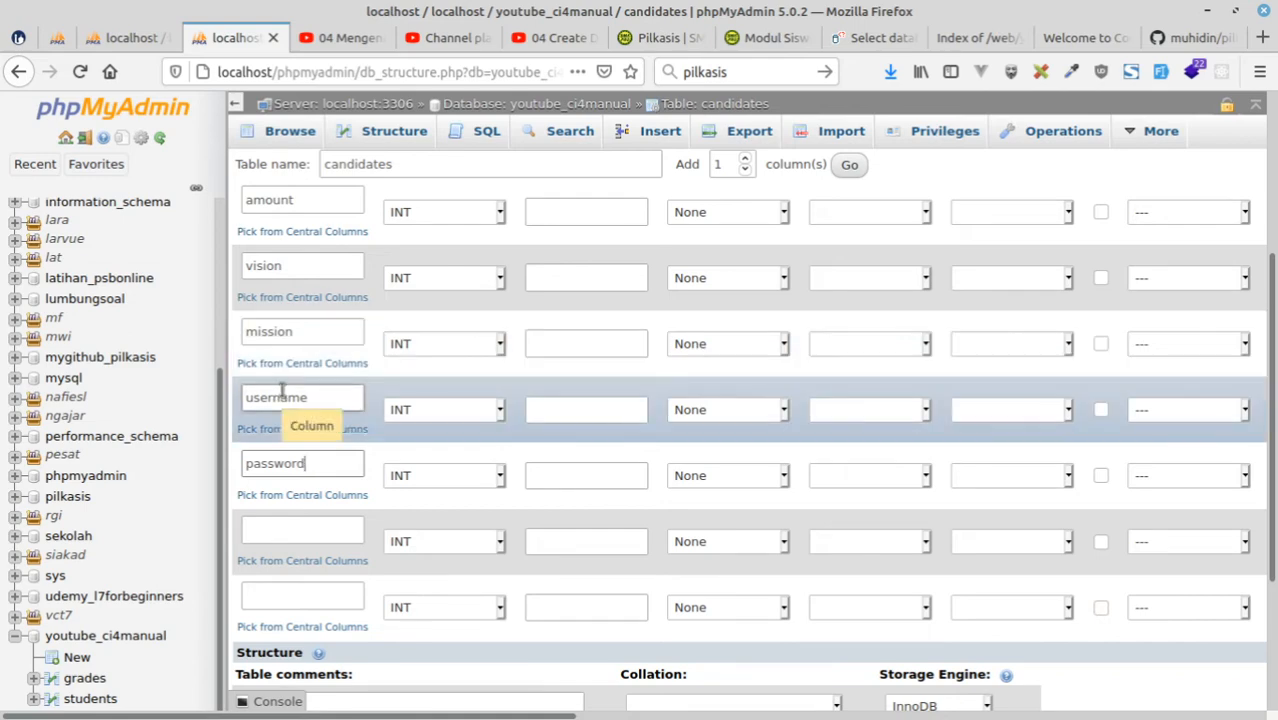
Consult the kandidat table in the pilkasis diagram and name the ninth candidates column active.
click(305, 530)
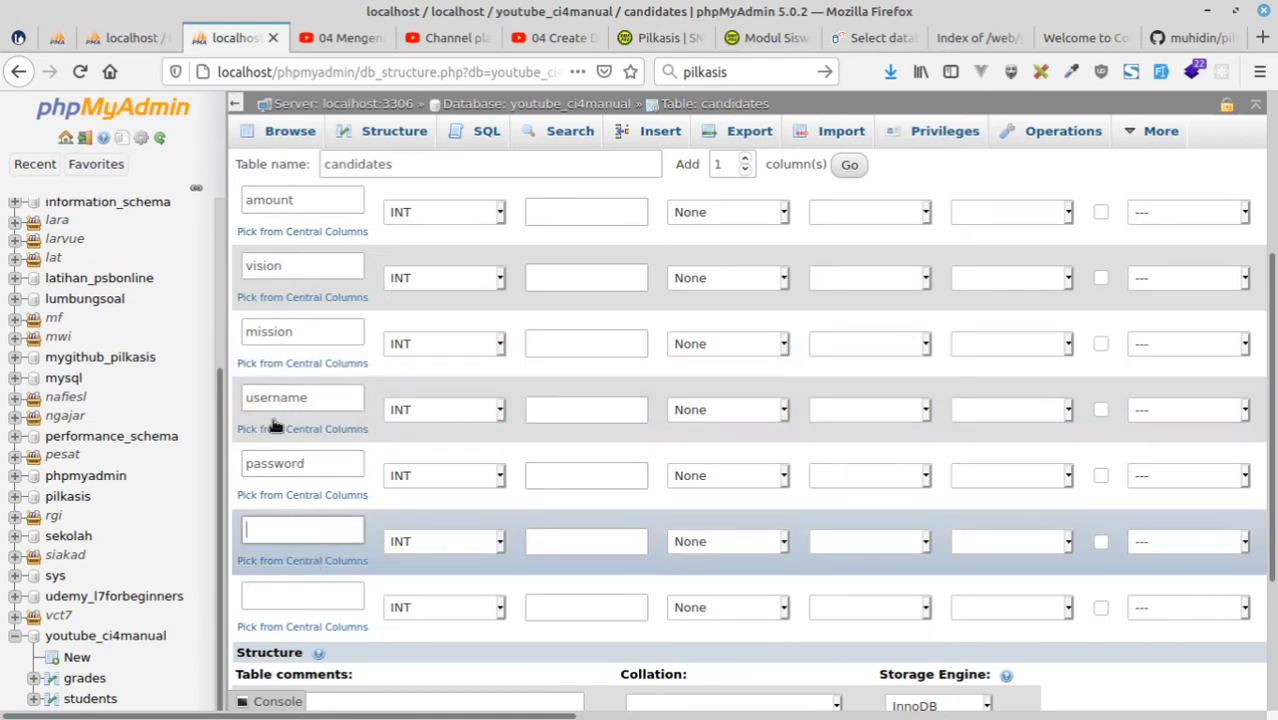
click(58, 38)
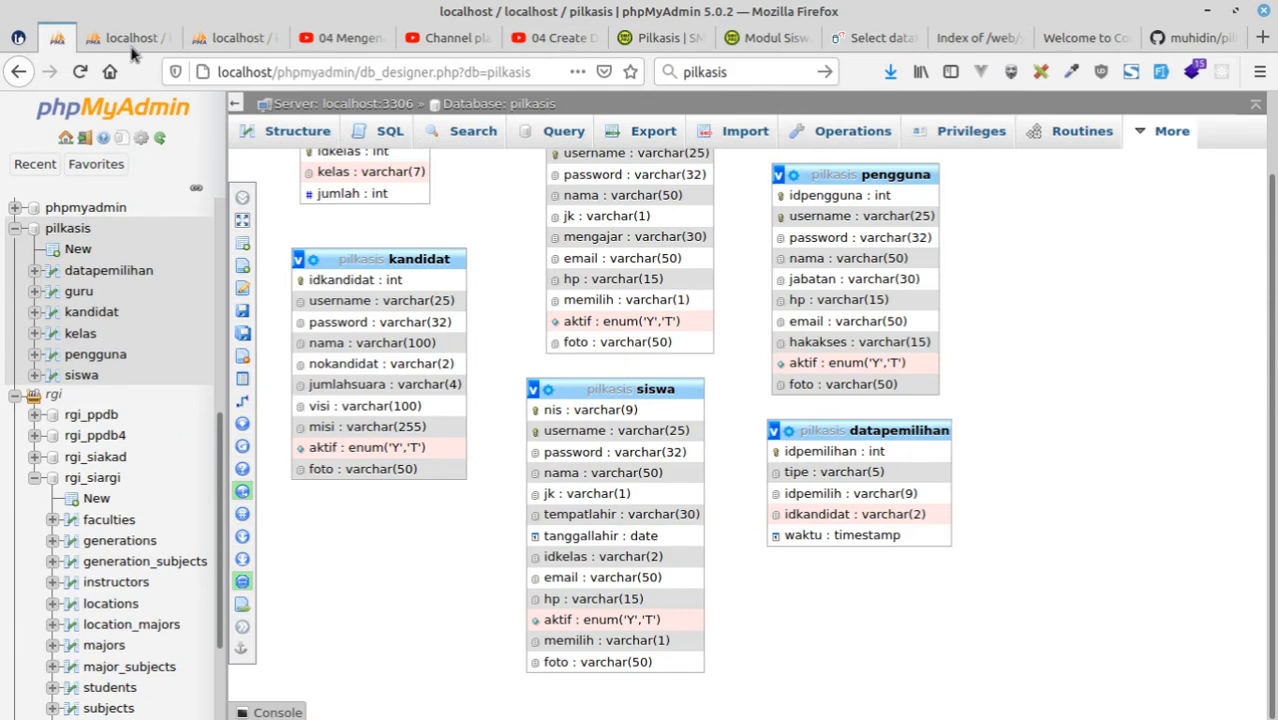
click(220, 38)
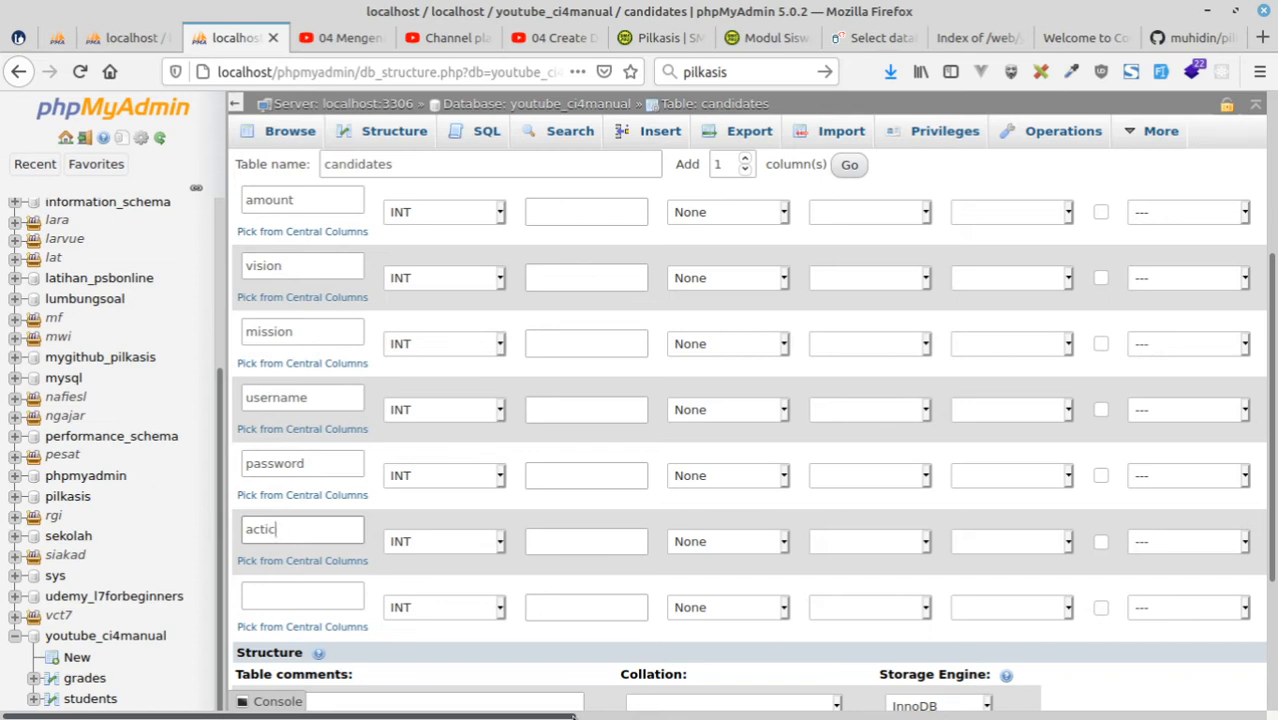
Examine the structure of the students table in youtube_ci4manual for its column names, types and lengths.
click(118, 42)
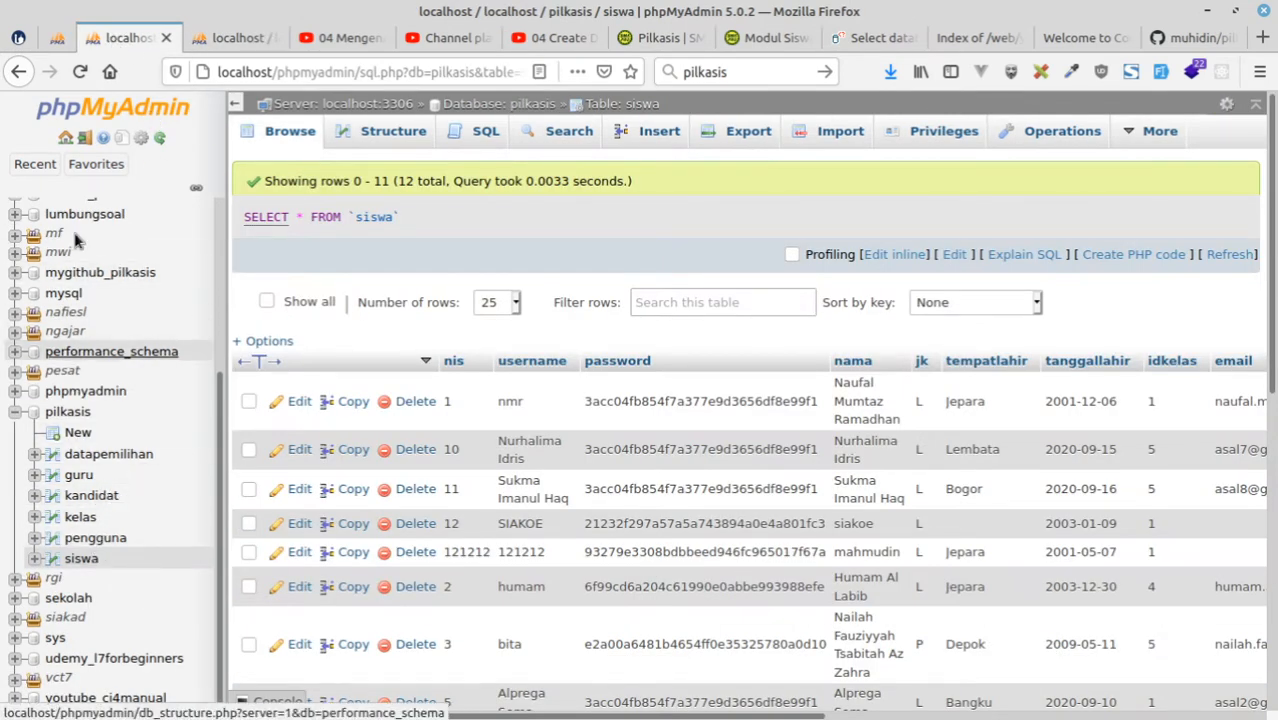
scroll(143, 382, down, 2)
scroll(140, 390, down, 5)
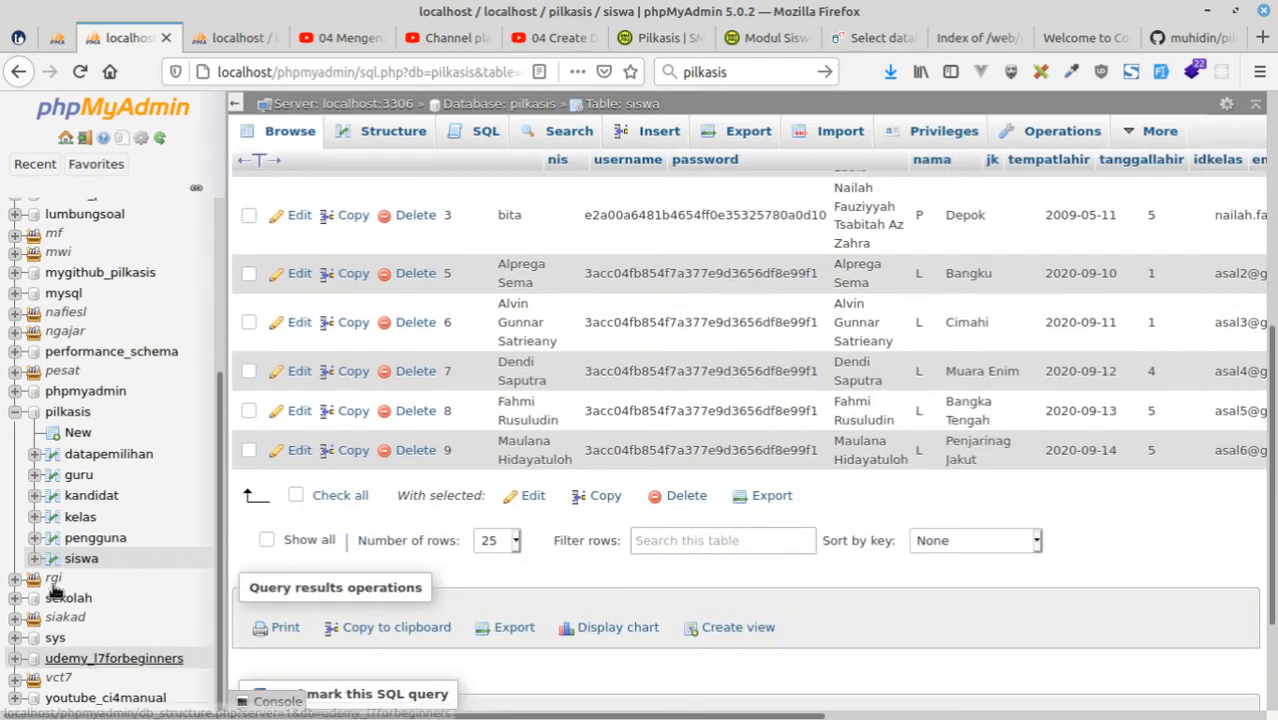
scroll(115, 670, up, 3)
scroll(110, 690, down, 3)
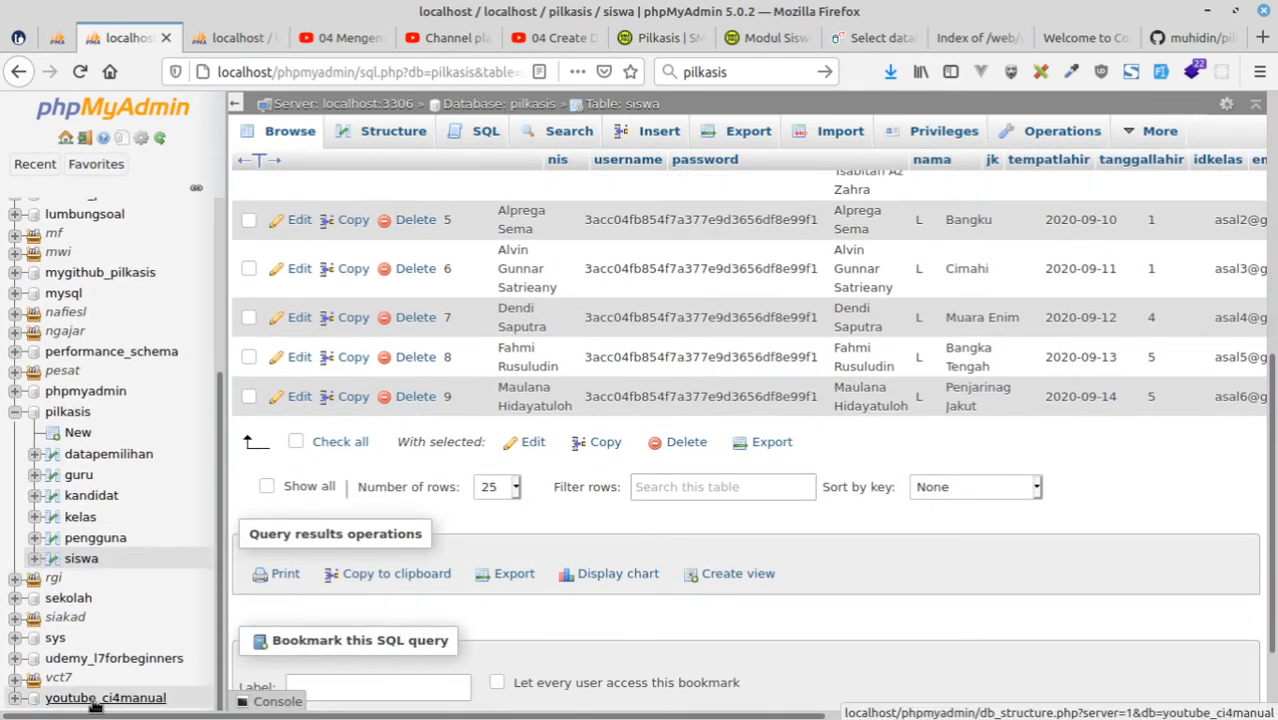
click(100, 696)
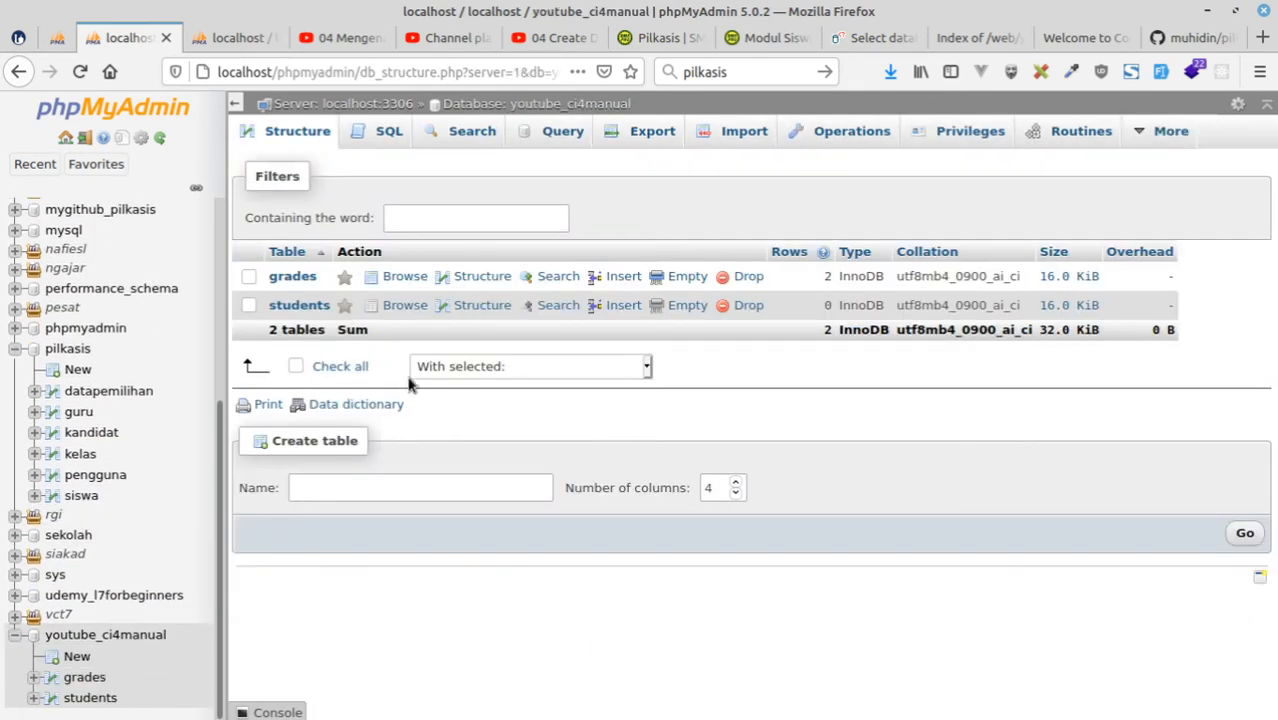
click(300, 306)
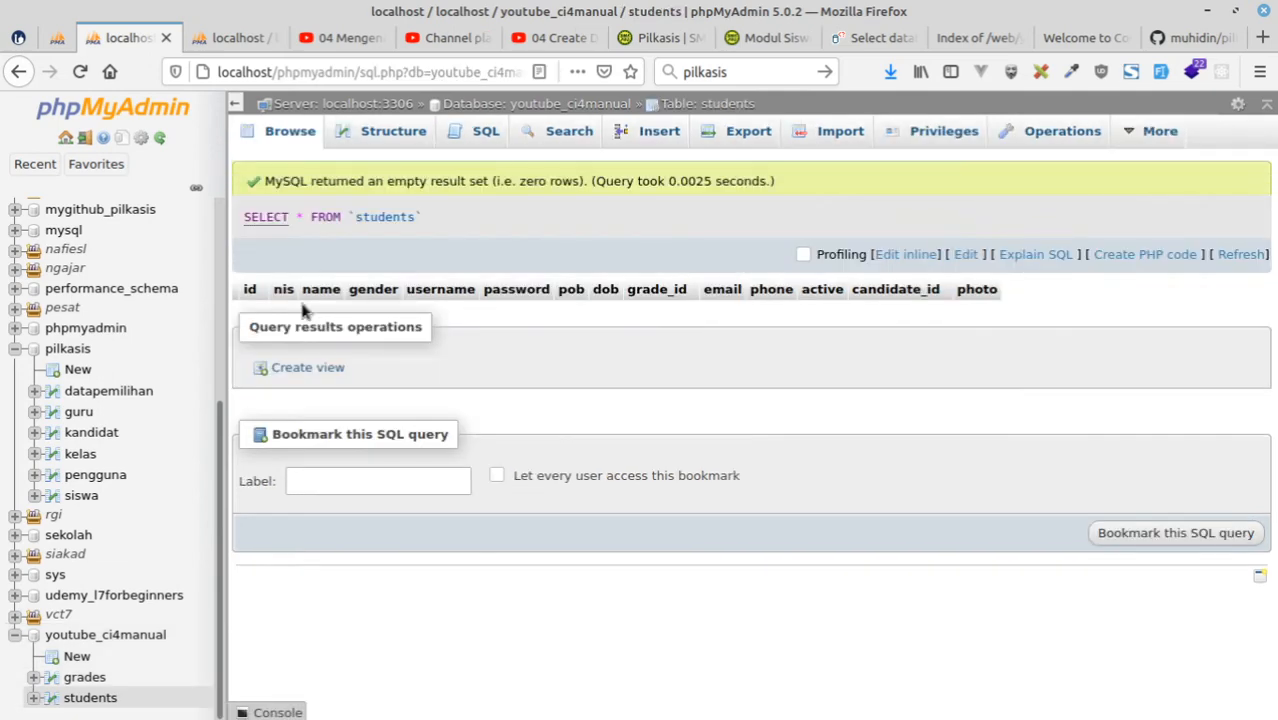
click(389, 133)
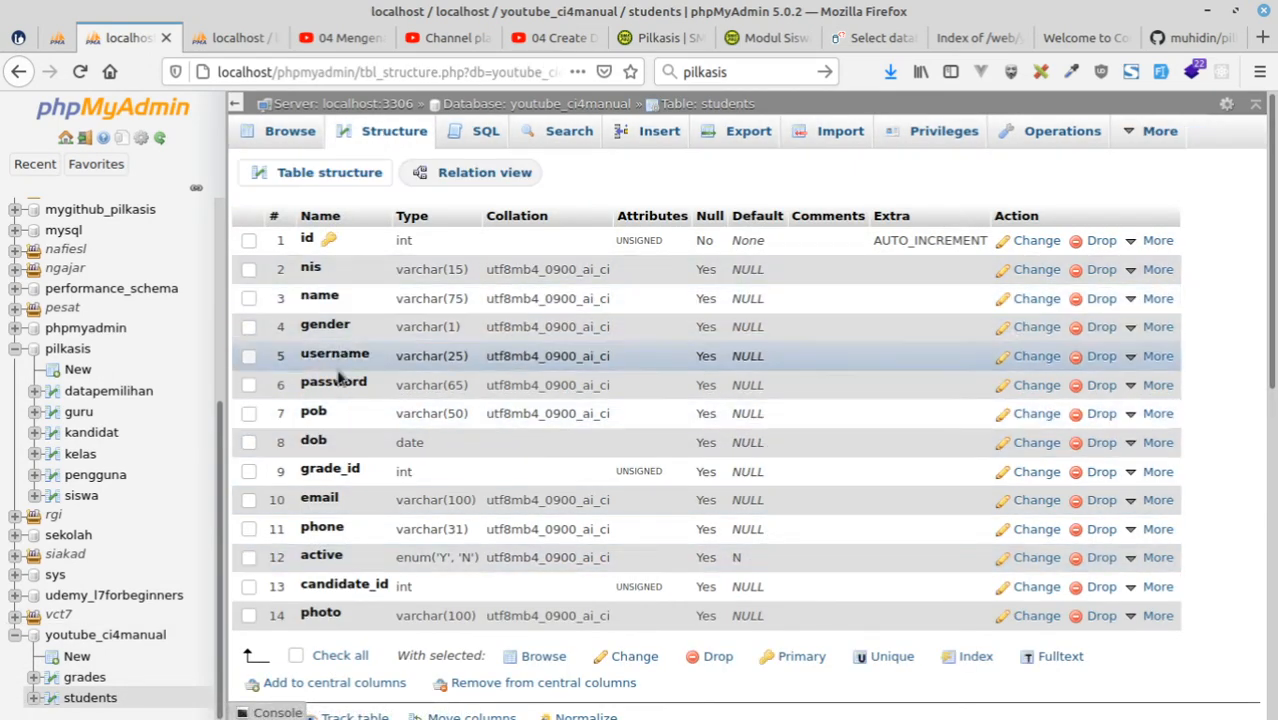
Name the tenth candidates column photo and define it as VARCHAR with length 100.
click(210, 38)
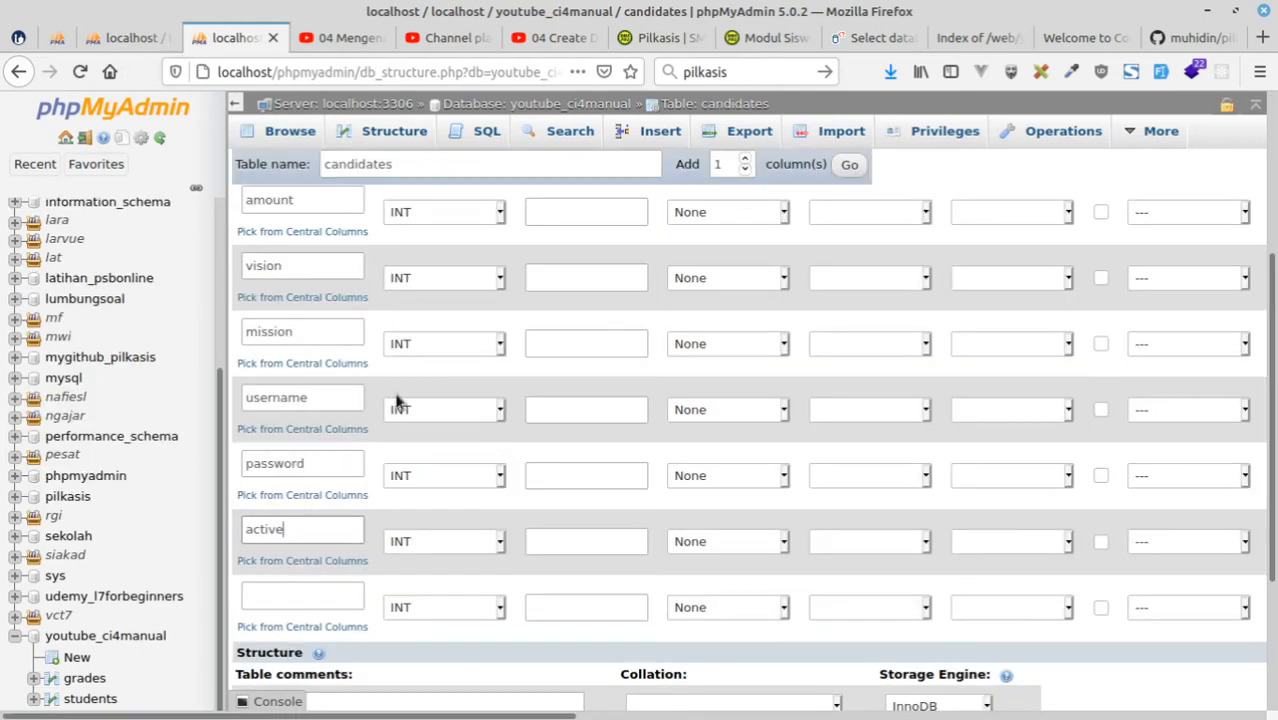
click(322, 606)
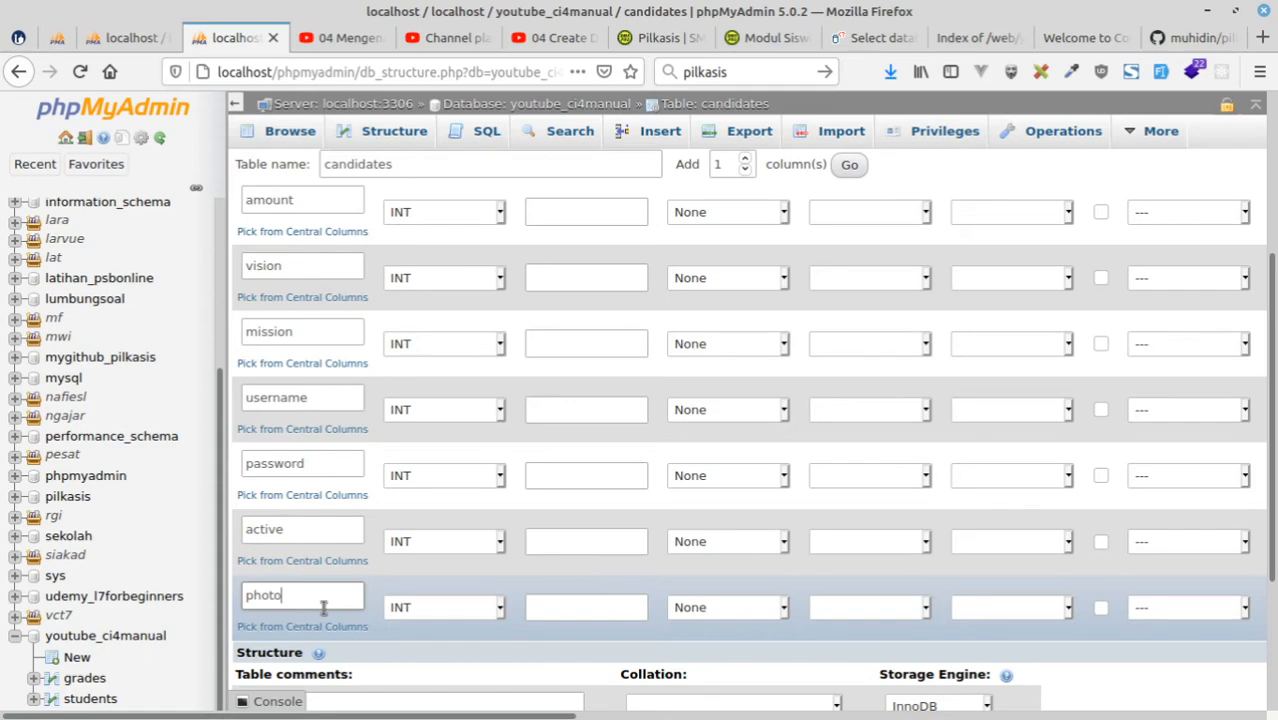
click(418, 608)
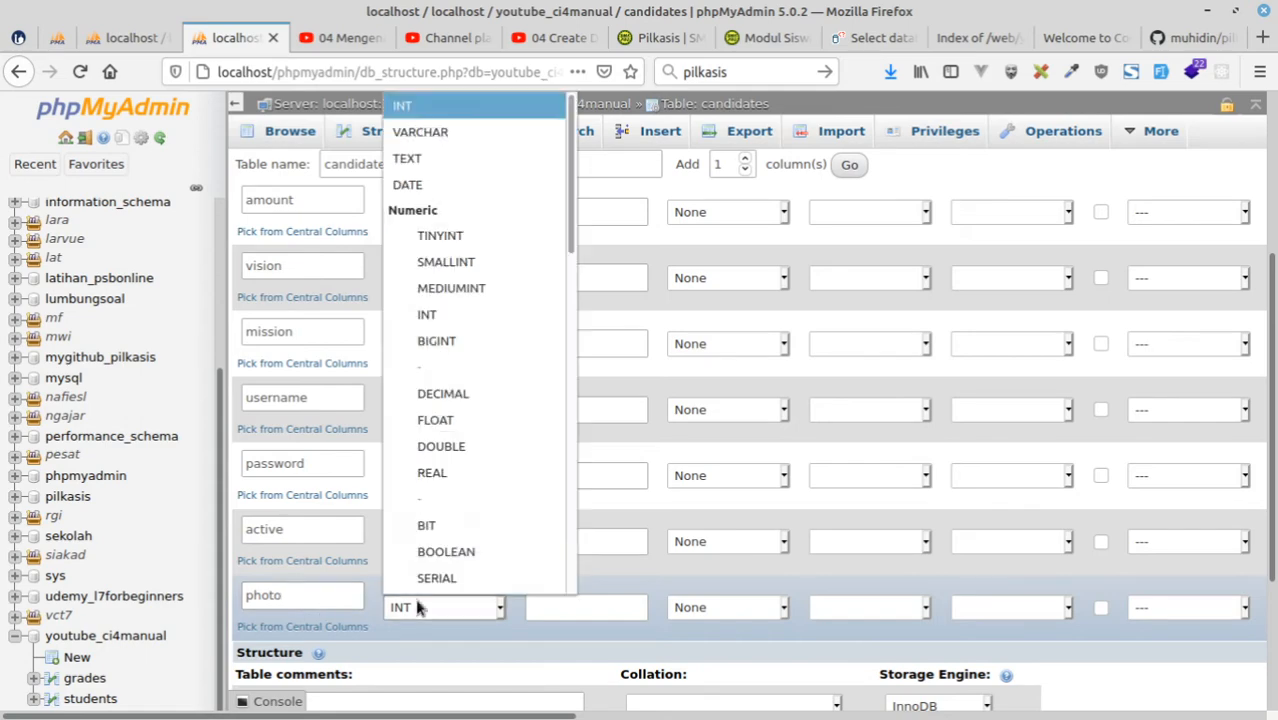
click(413, 133)
click(568, 607)
text(100)
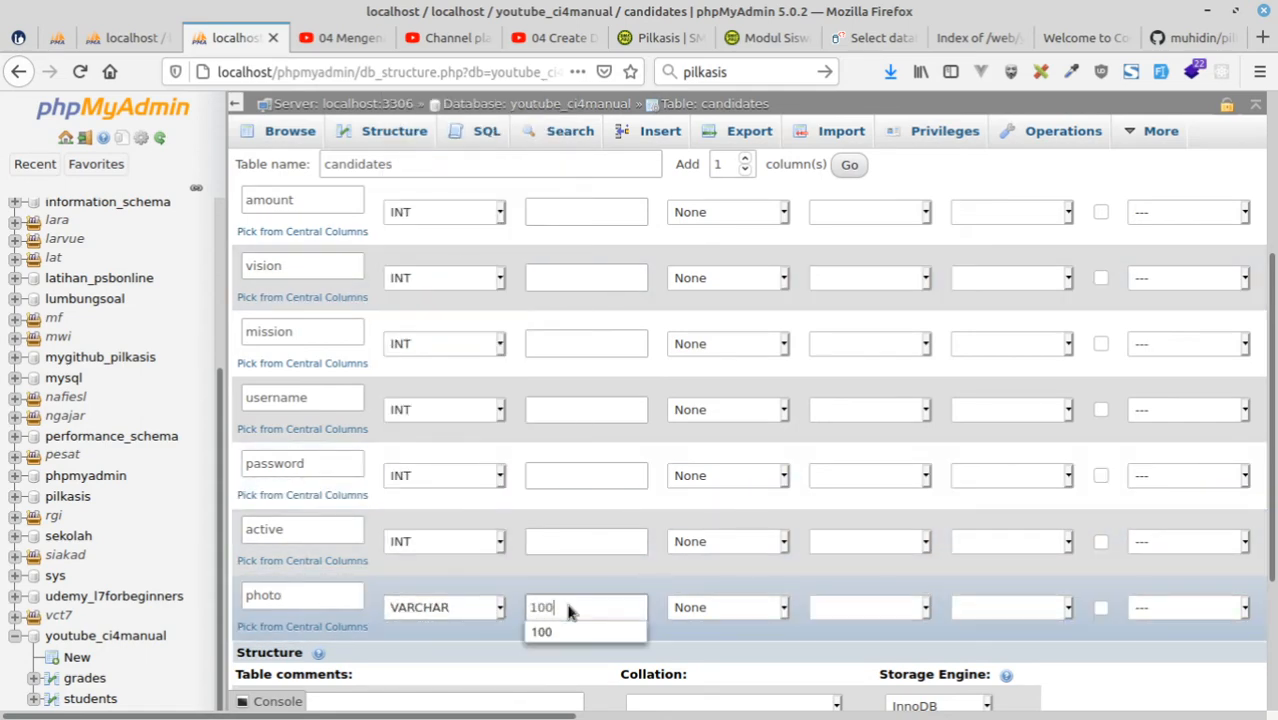
Allow NULL for every candidates column except id, from photo up to name.
click(1101, 607)
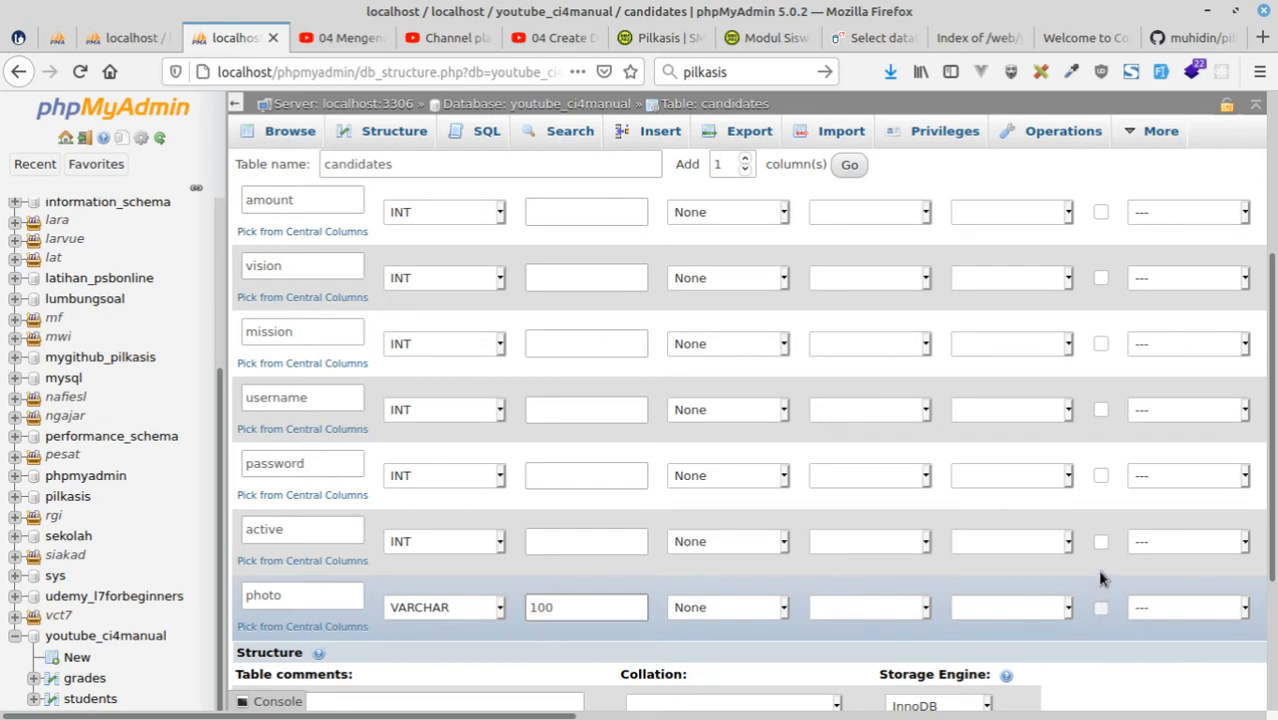
click(1101, 541)
click(1101, 475)
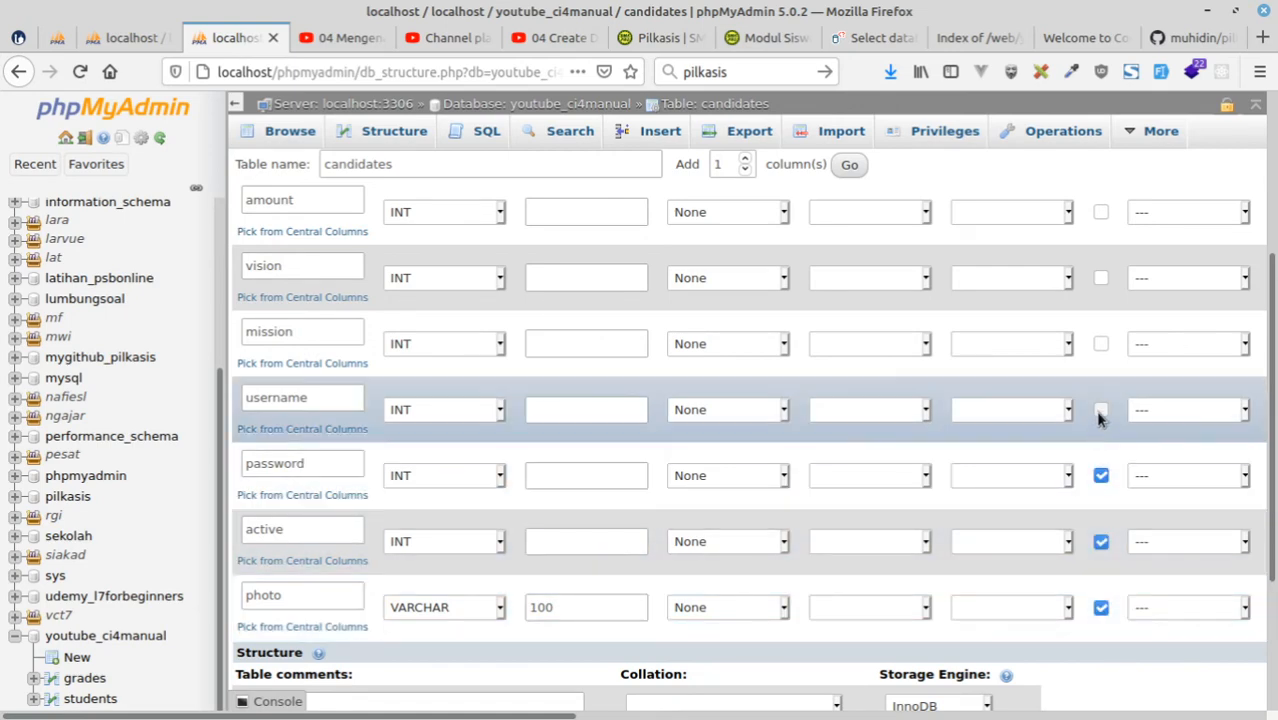
click(1101, 409)
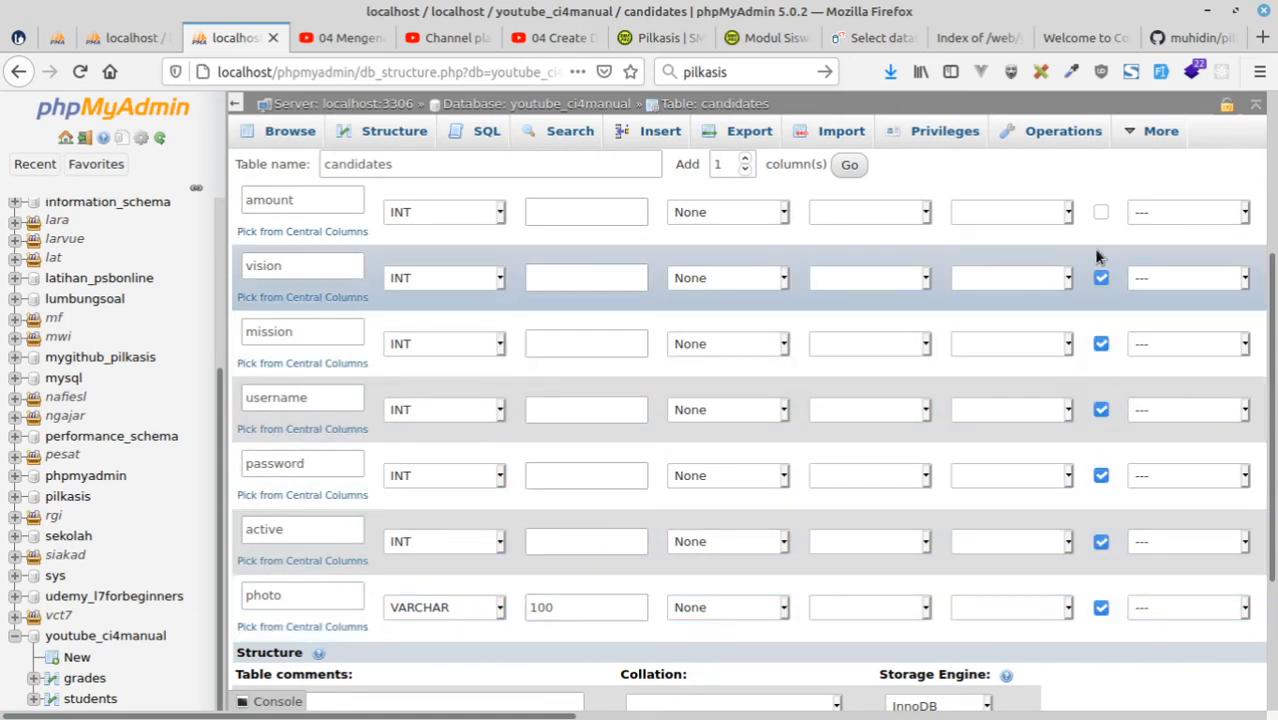
click(1101, 212)
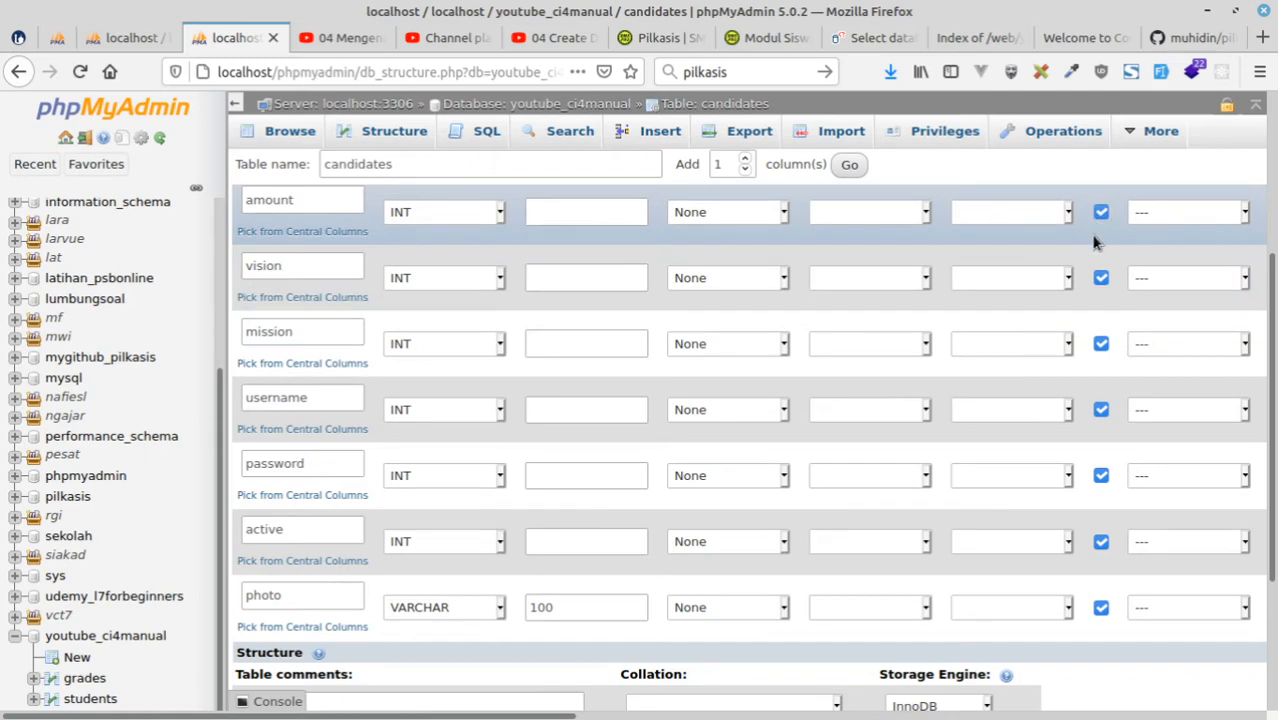
scroll(1098, 218, up, 4)
click(1101, 361)
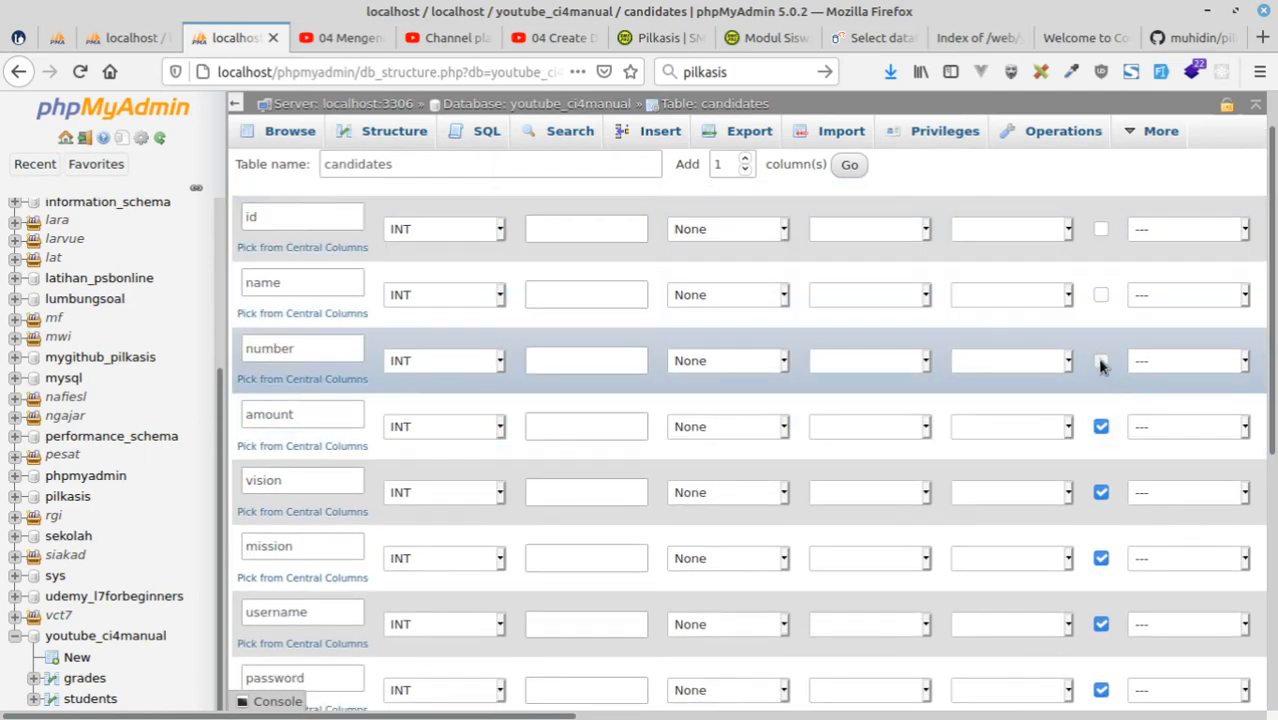
click(1101, 295)
Give the candidates id column the UNSIGNED attribute and a length of 11.
scroll(1062, 378, up, 1)
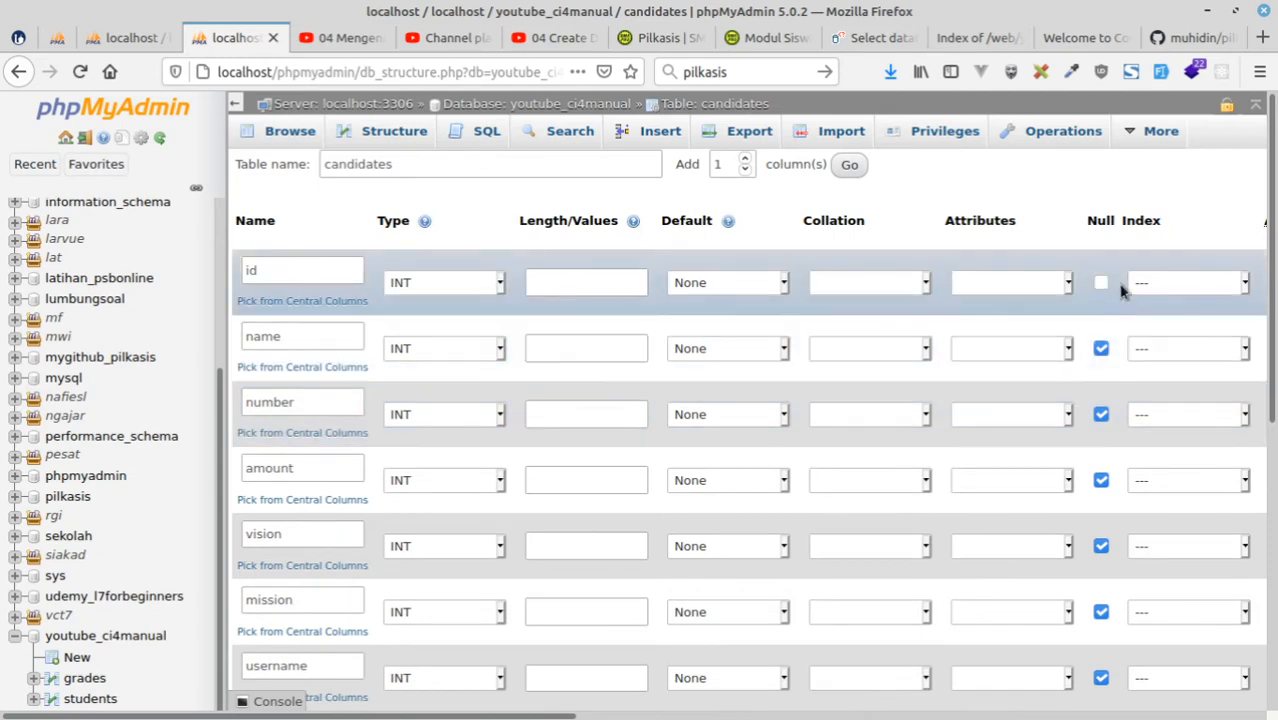
click(996, 287)
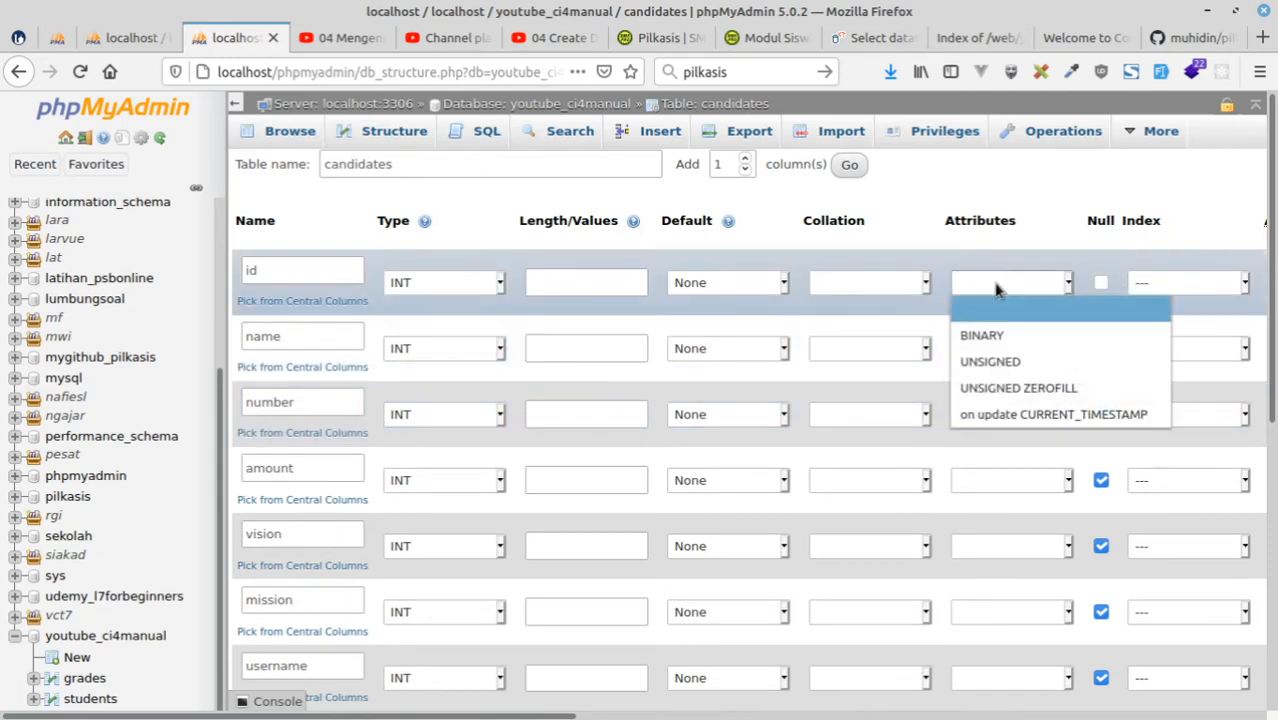
click(973, 361)
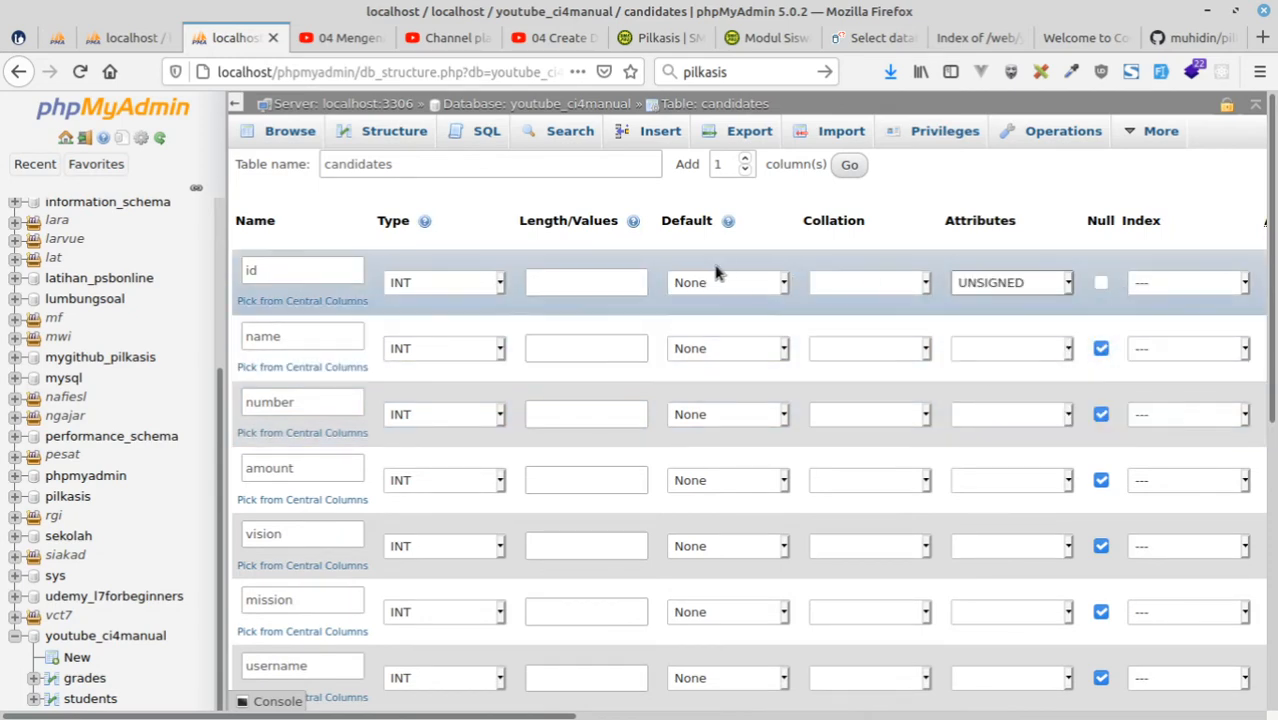
click(560, 281)
text(11)
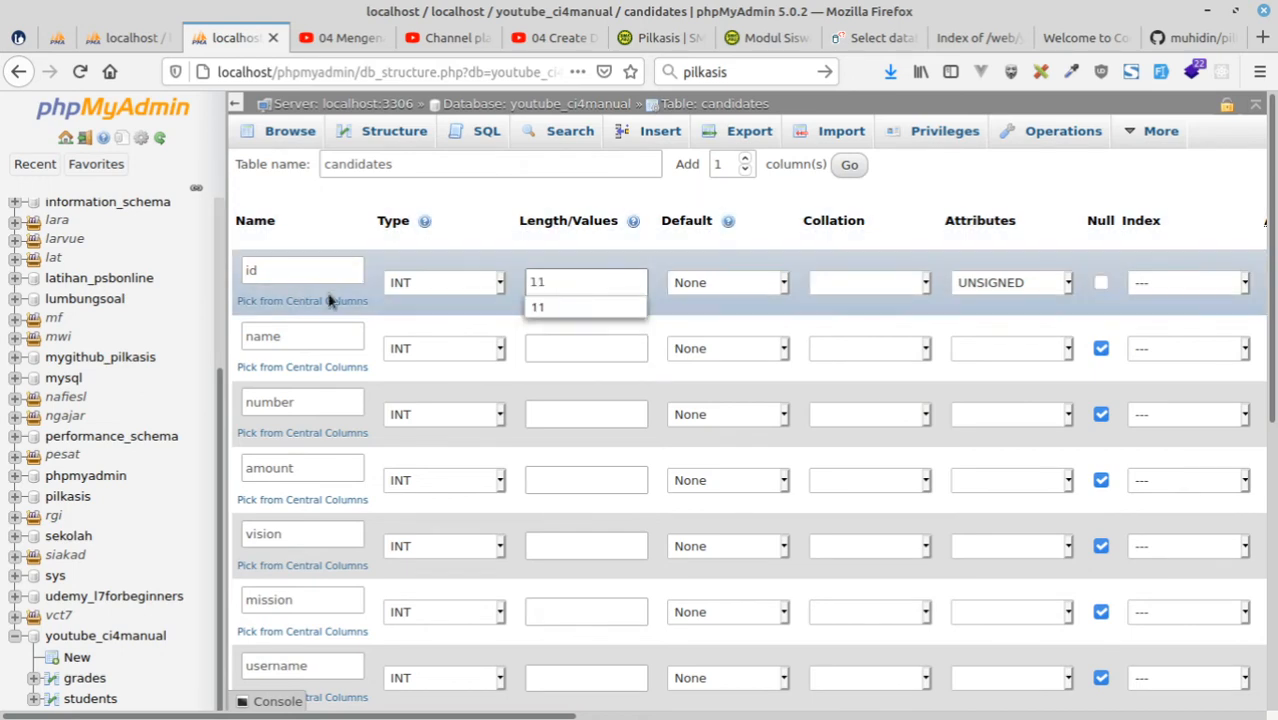
click(586, 252)
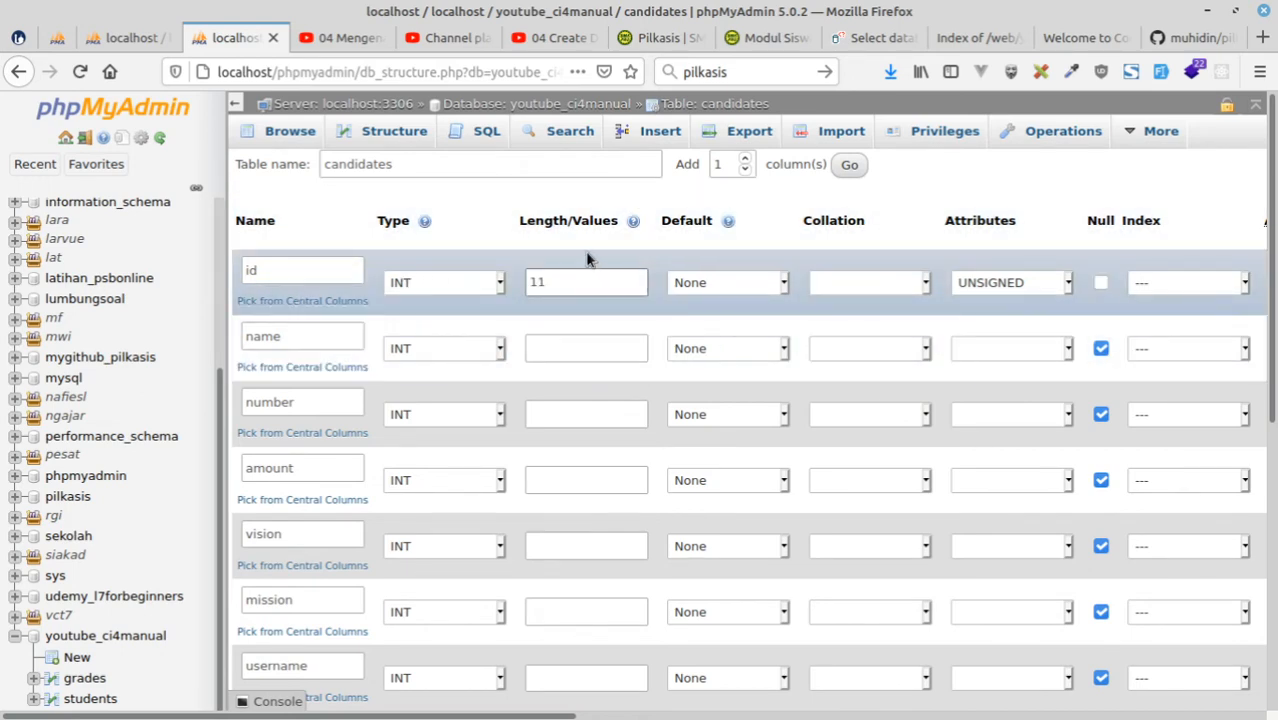
Make the candidates id column the PRIMARY index and turn on auto-increment for it.
click(1160, 284)
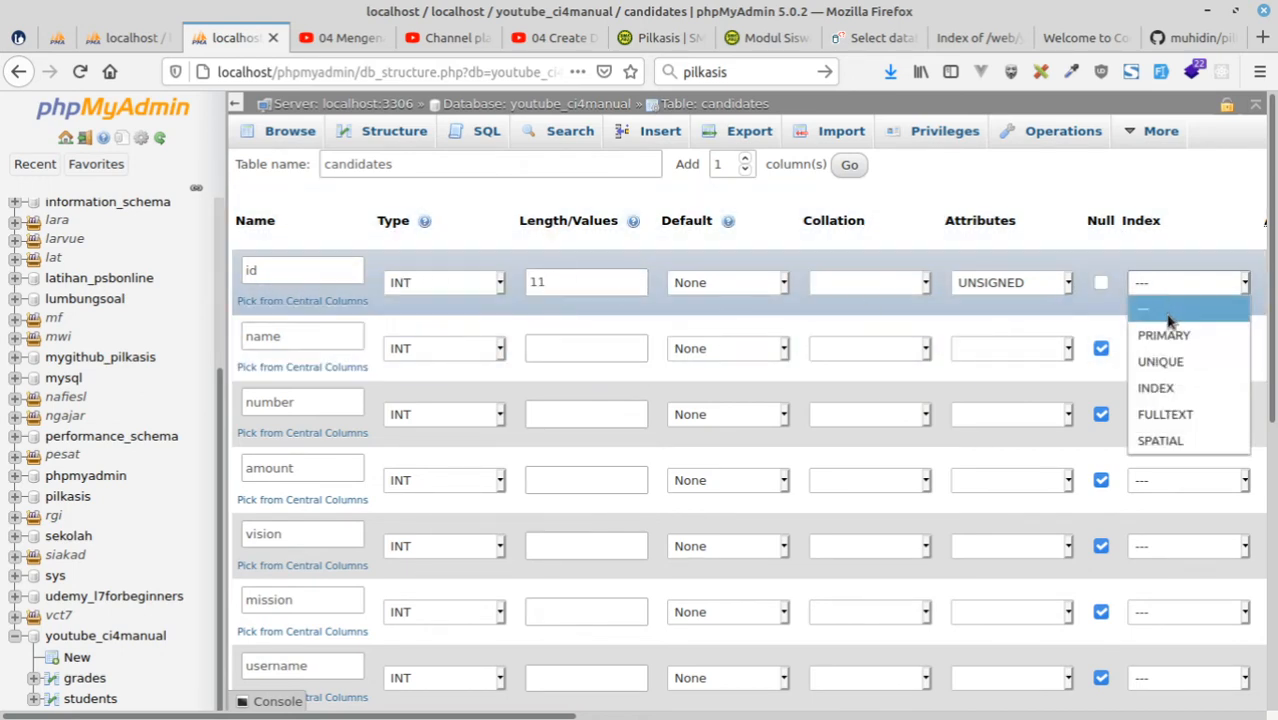
click(1169, 332)
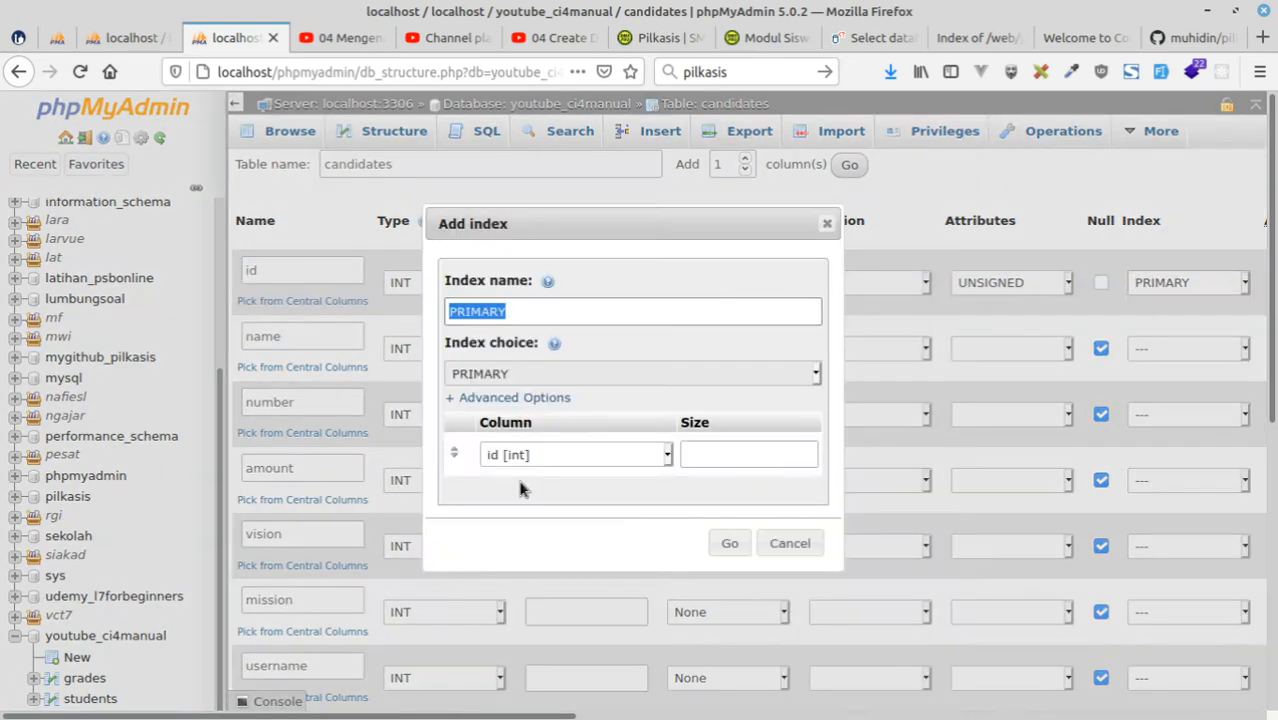
click(729, 543)
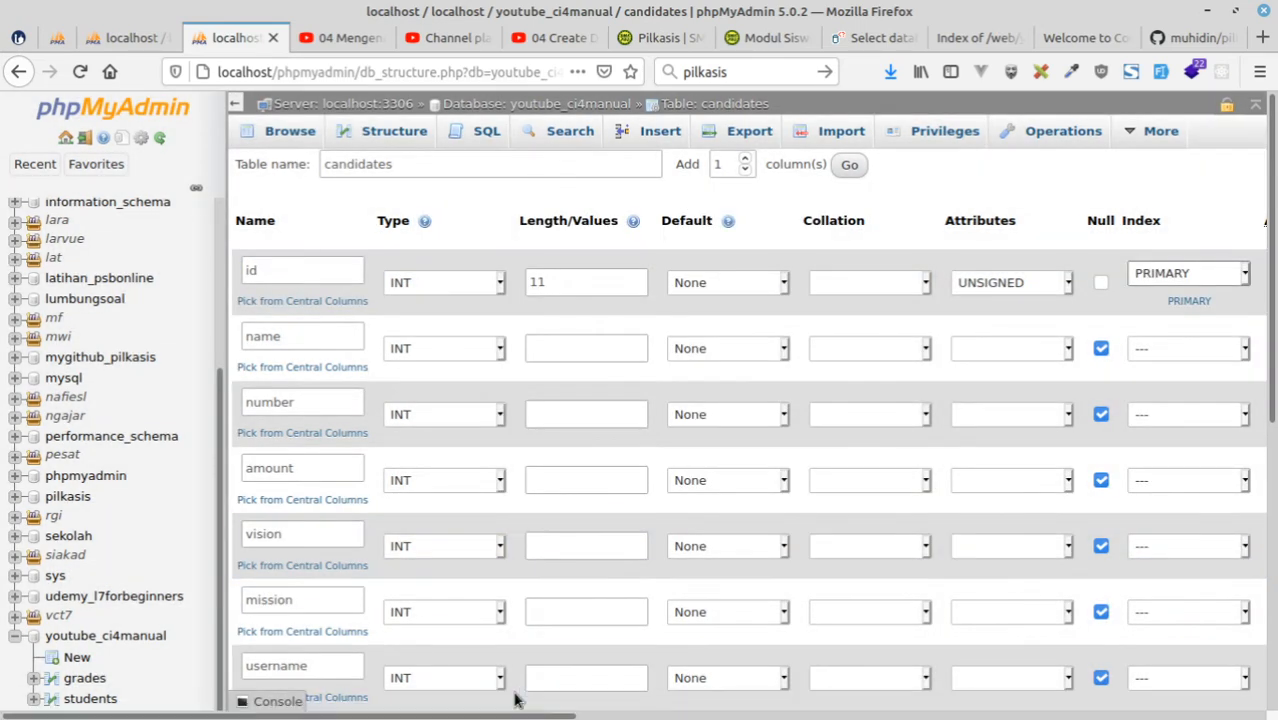
drag(520, 714, 800, 680)
click(778, 282)
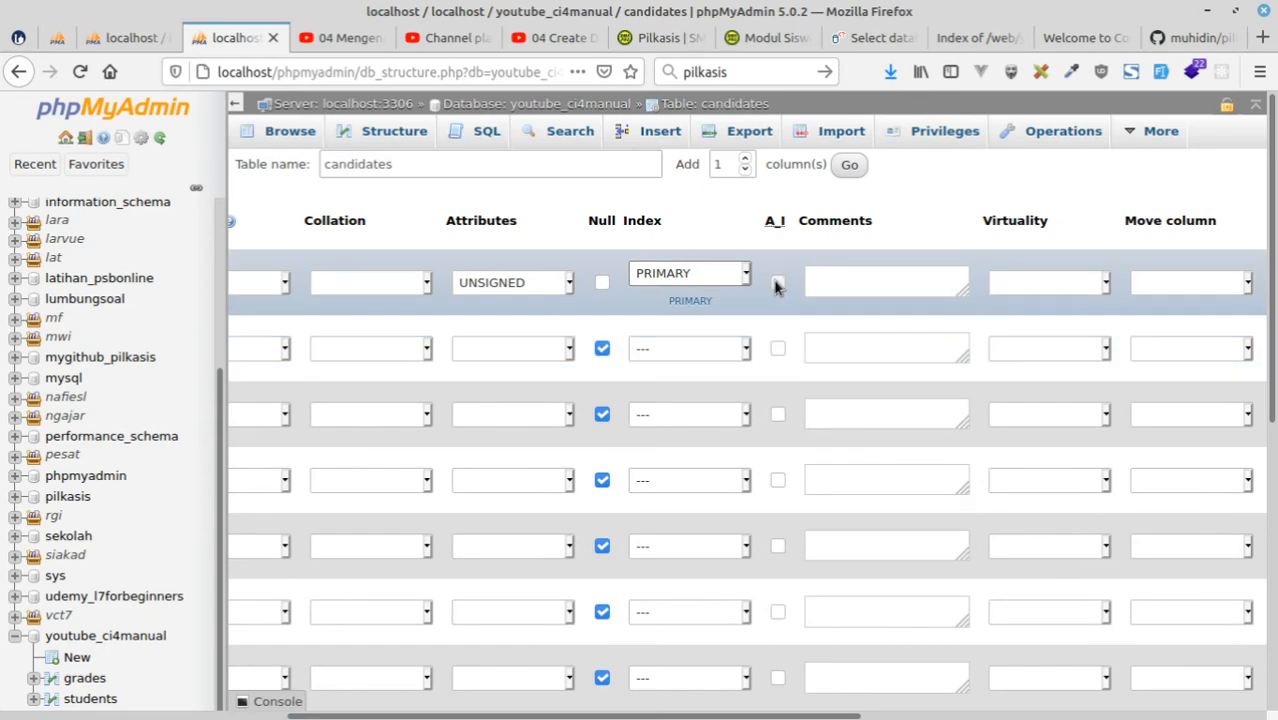
Define the candidates name column as VARCHAR with length 75.
scroll(819, 614, left, 5)
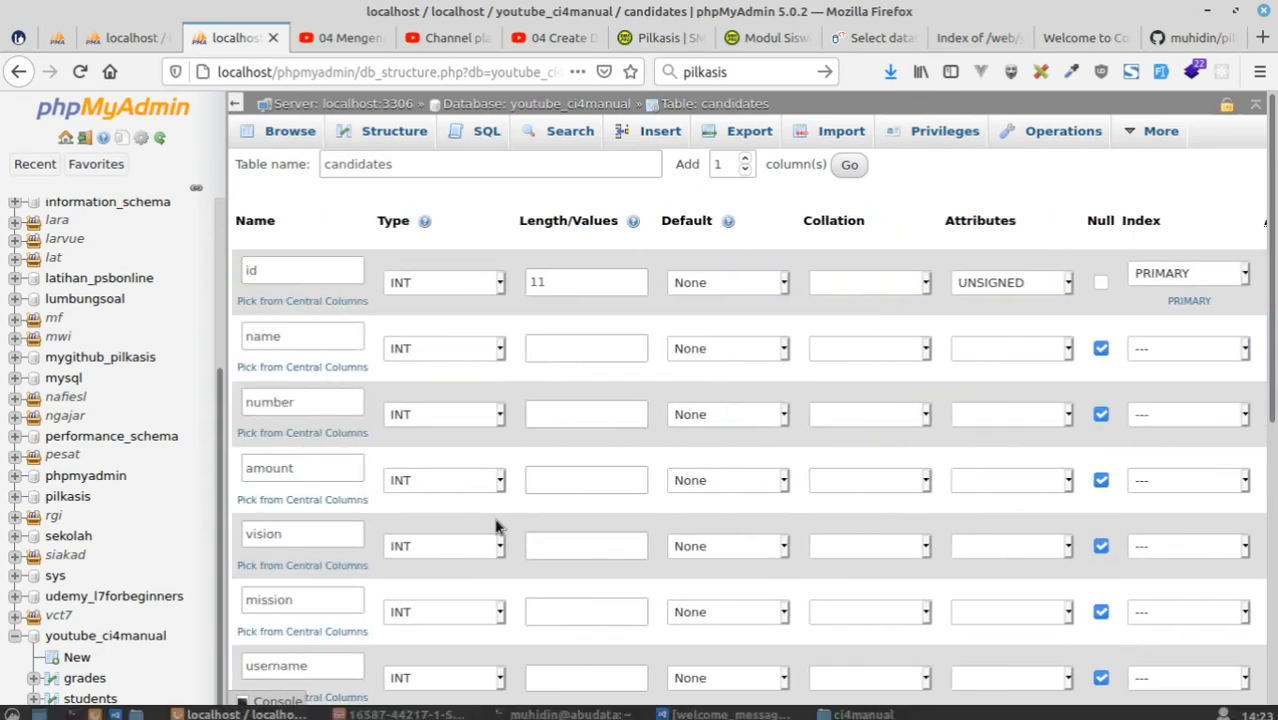
click(499, 352)
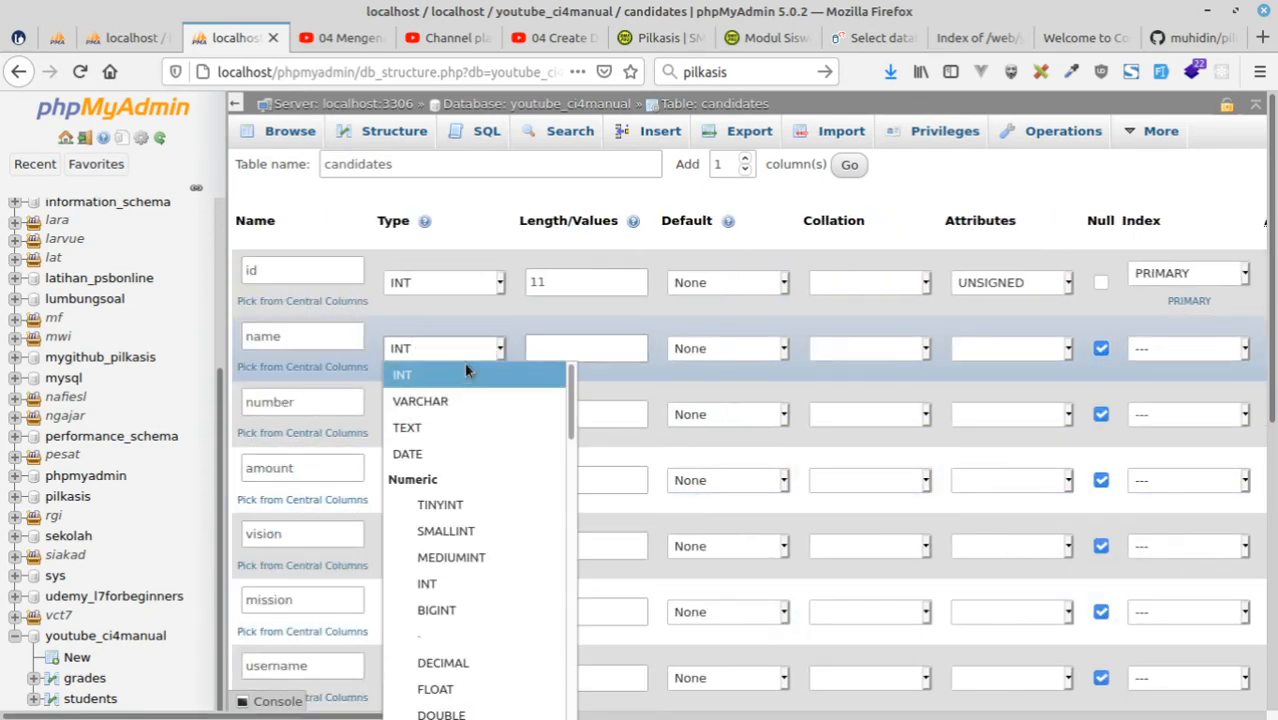
click(428, 399)
click(566, 344)
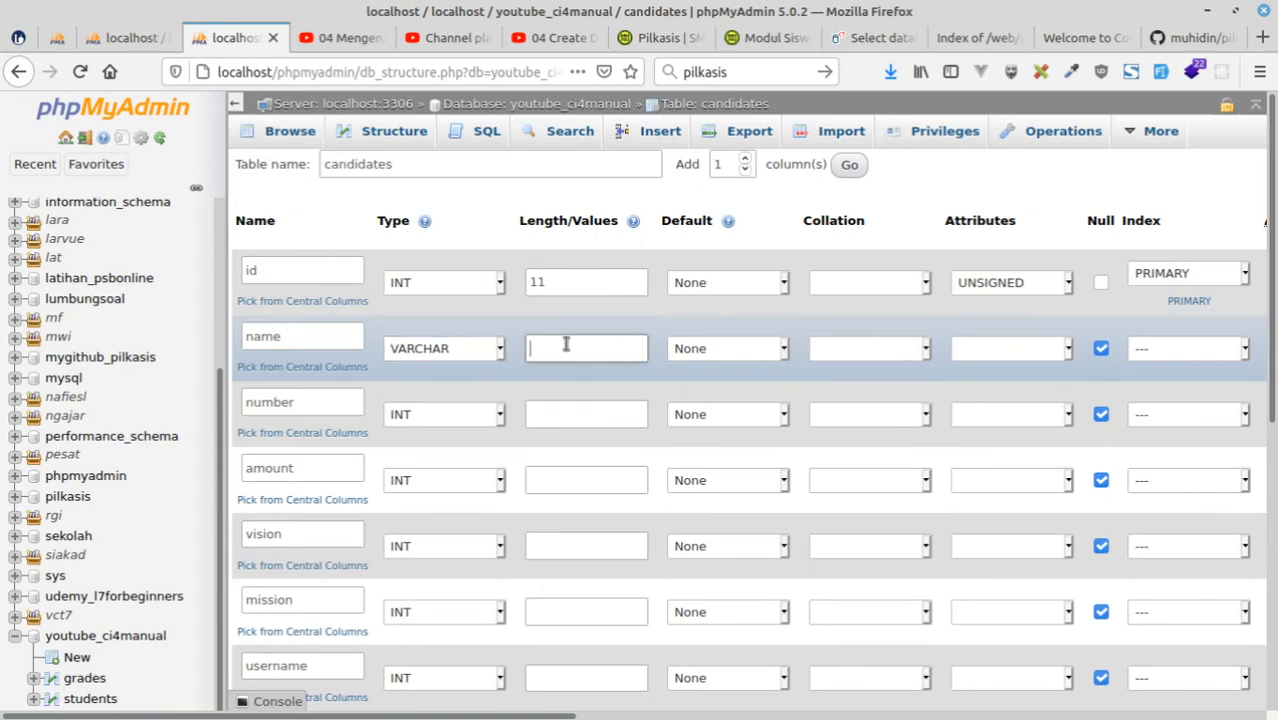
text(75)
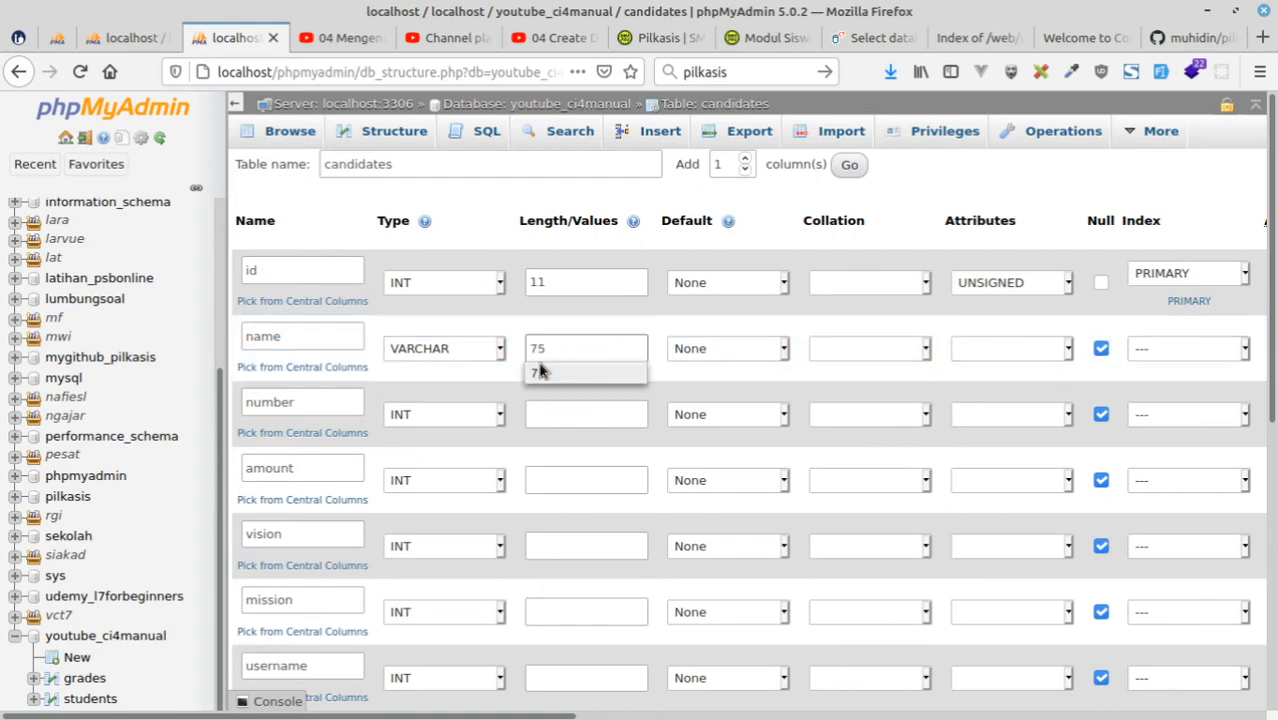
Define the candidates number column as VARCHAR with length 3.
click(556, 420)
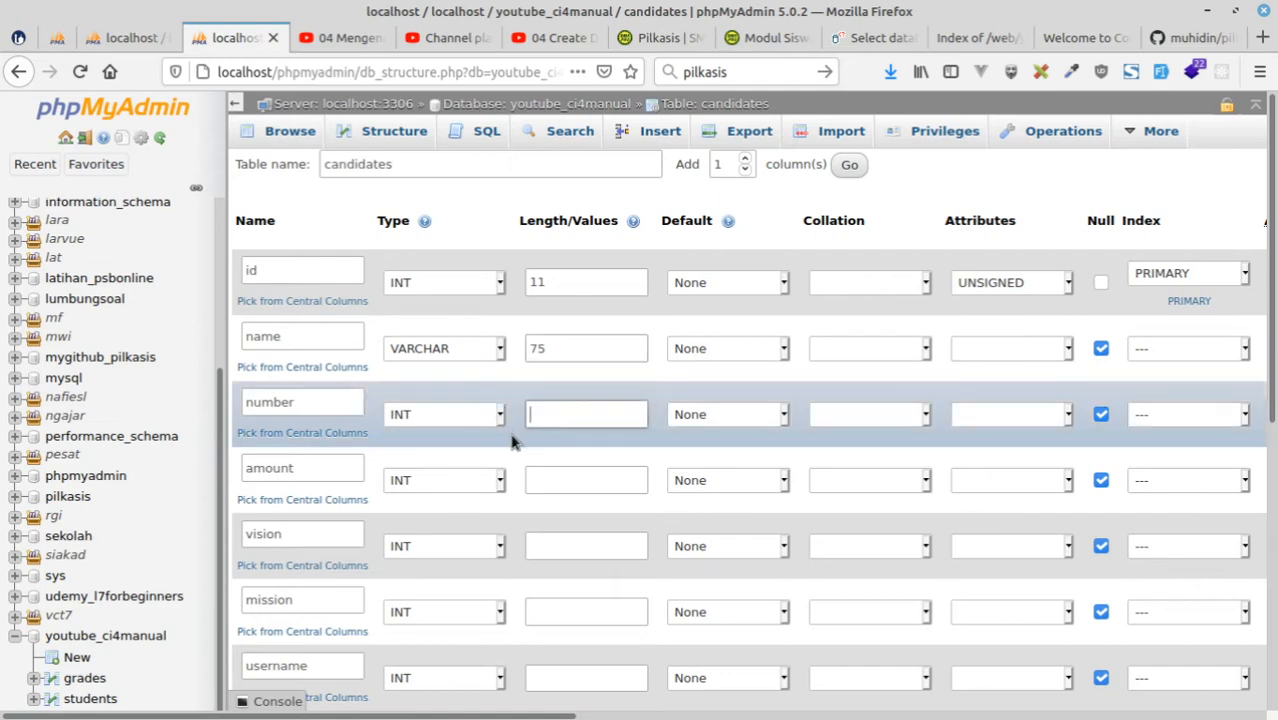
click(421, 425)
click(430, 124)
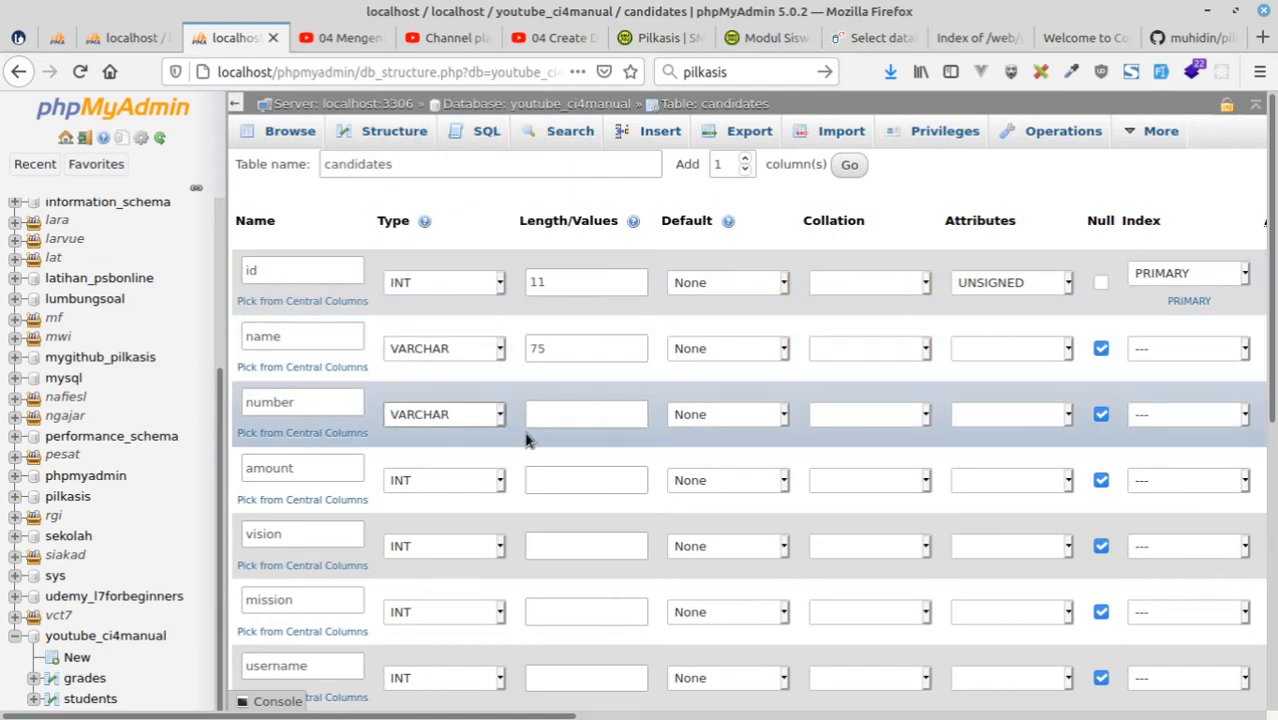
click(566, 418)
text(3)
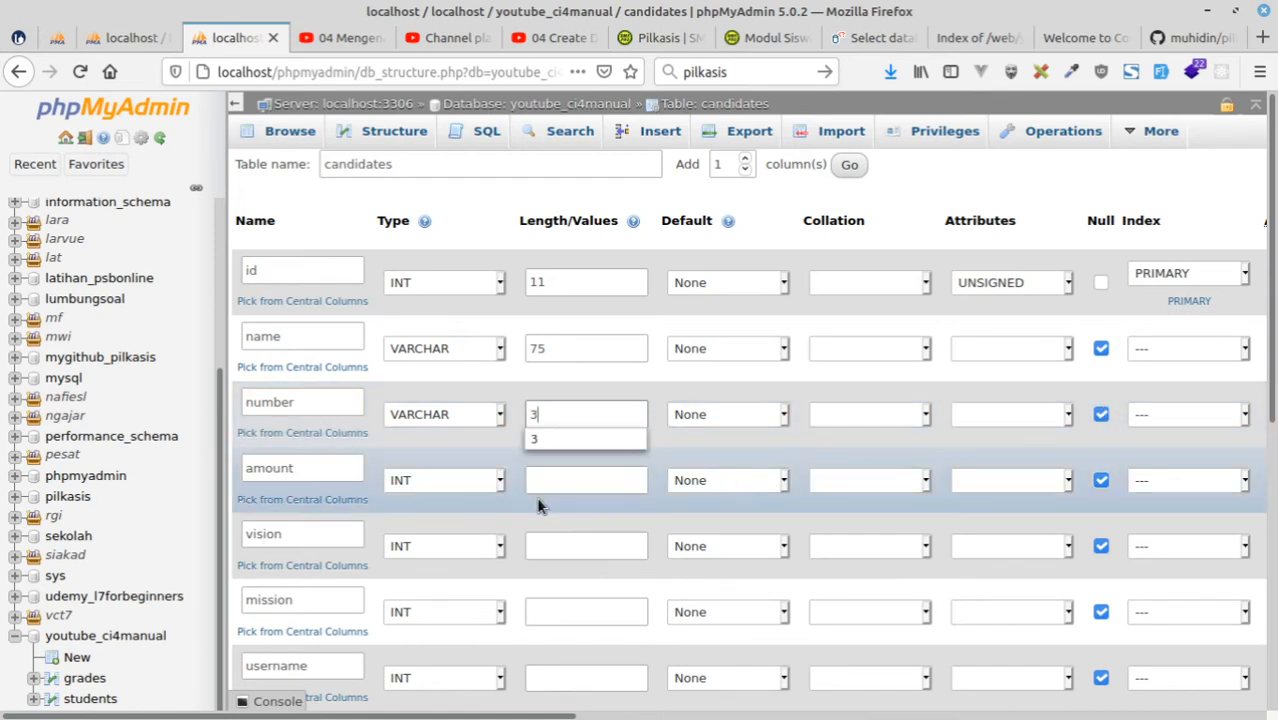
Check the jumlahsuara column in the pilkasis diagram and define the candidates amount column as VARCHAR, length 7, with the UNSIGNED attribute.
click(440, 490)
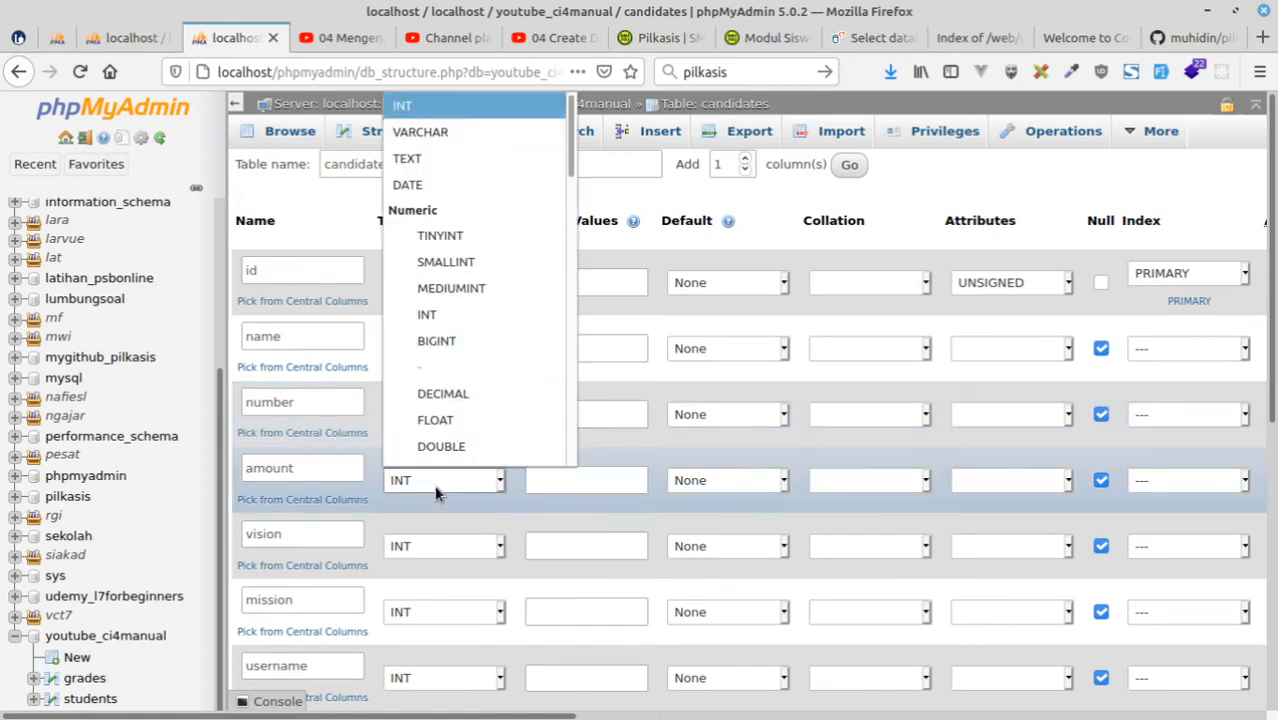
click(443, 132)
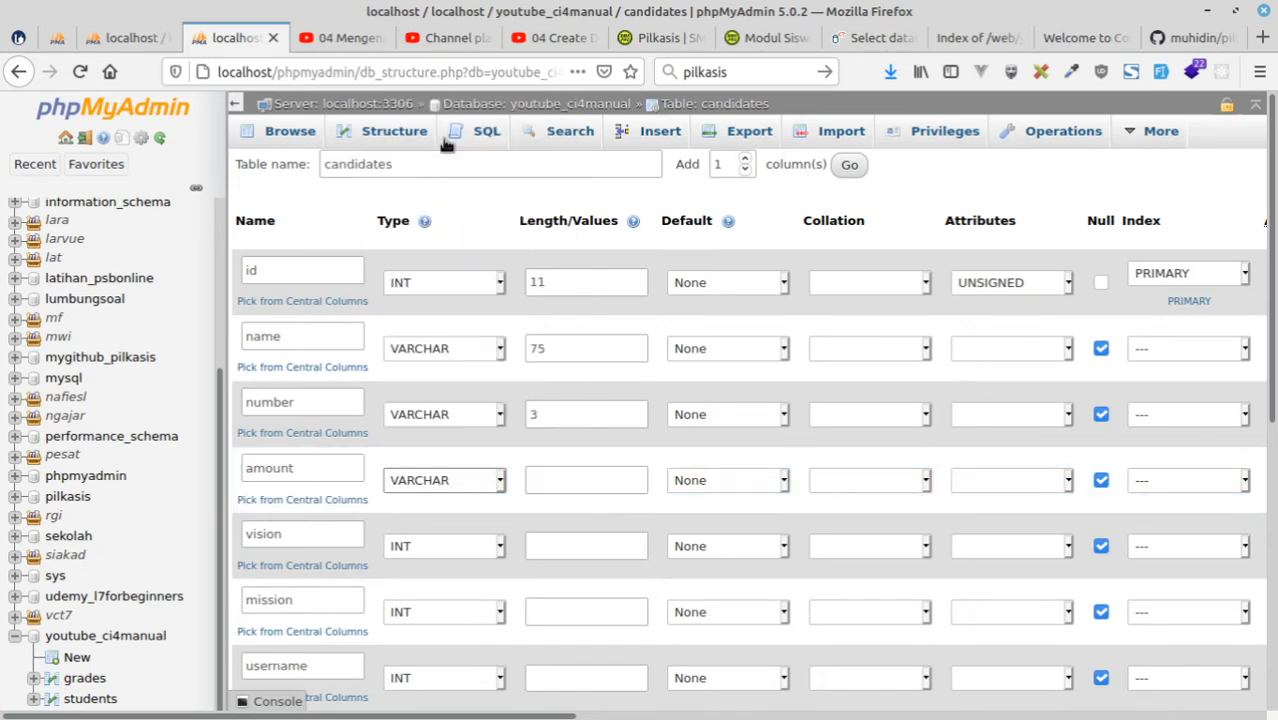
click(113, 40)
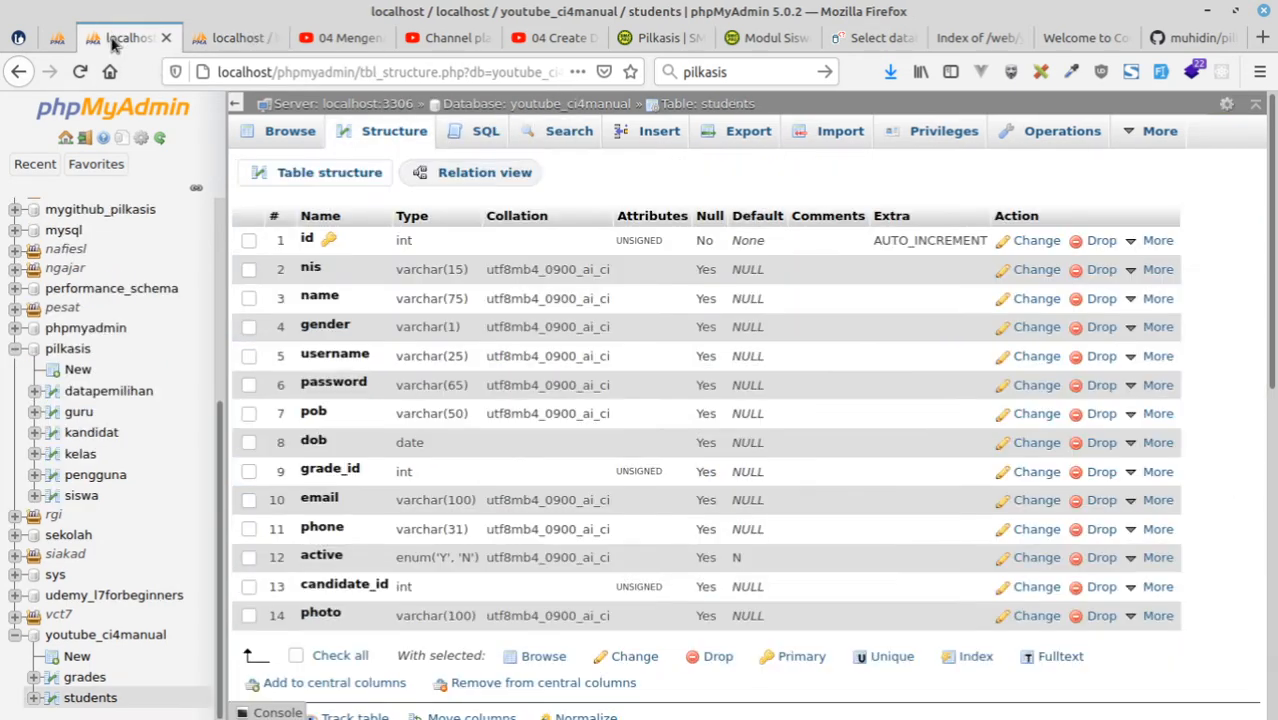
click(56, 40)
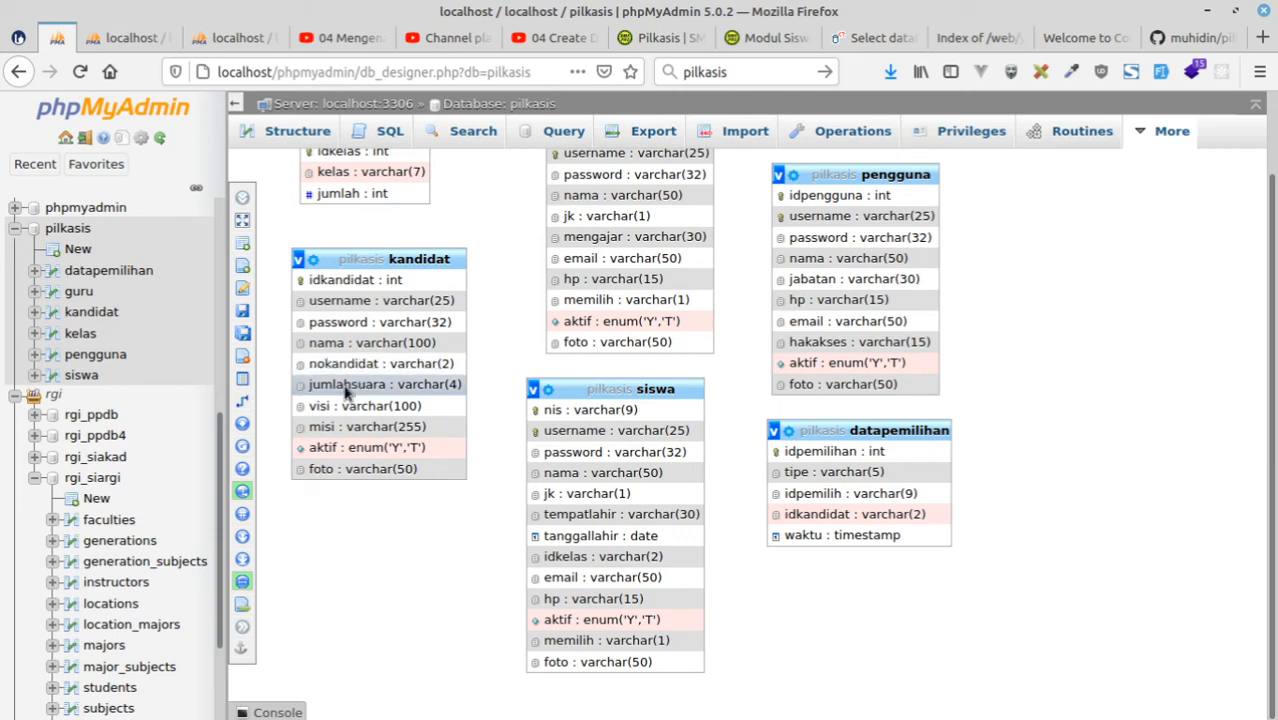
click(232, 37)
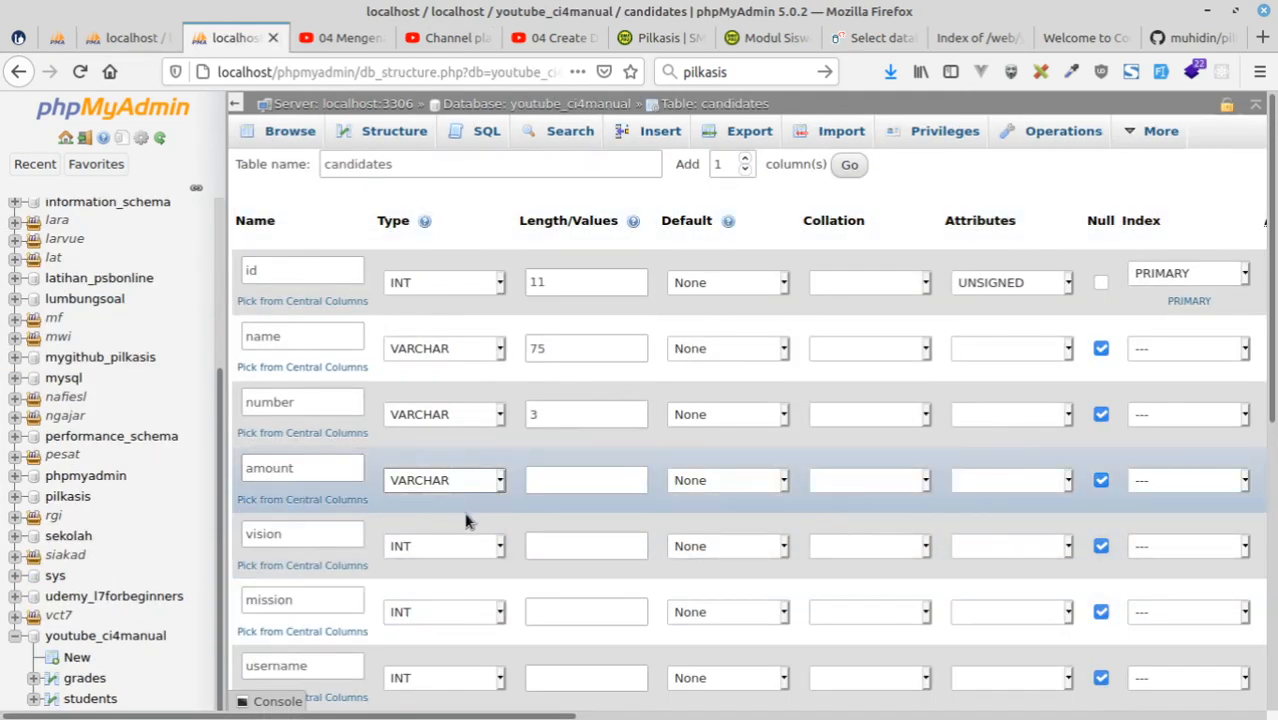
click(562, 486)
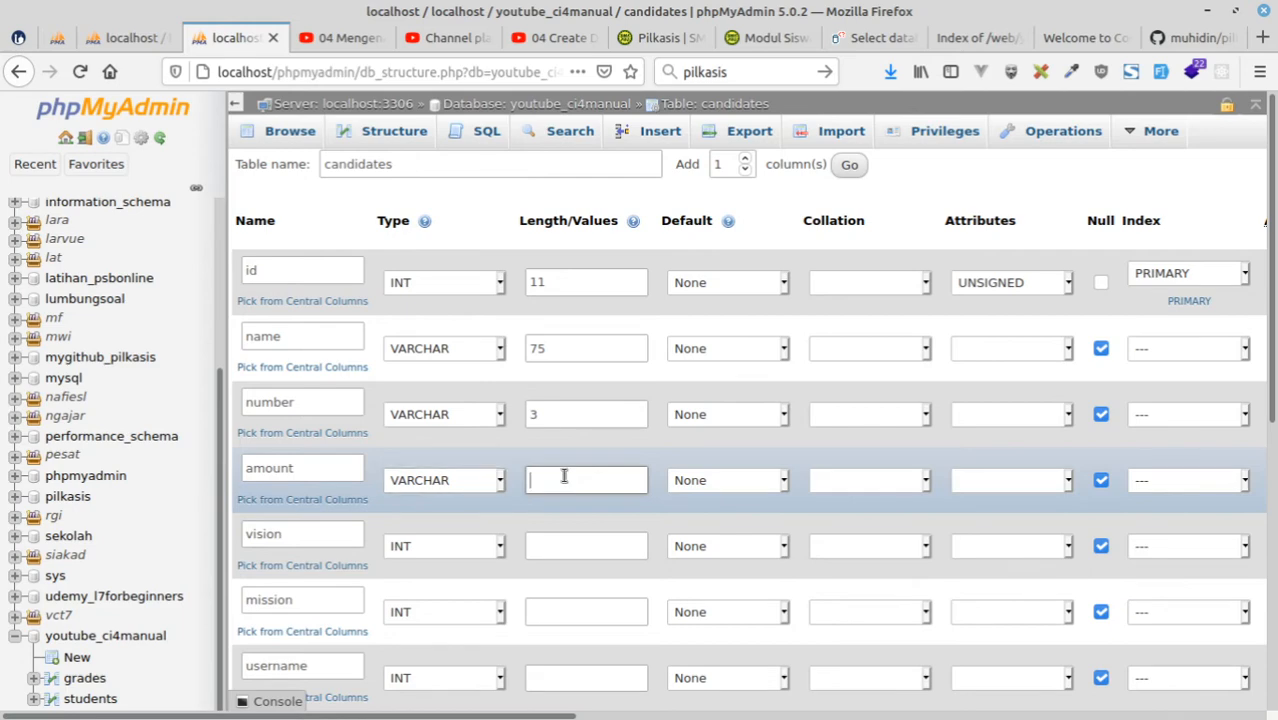
text(7)
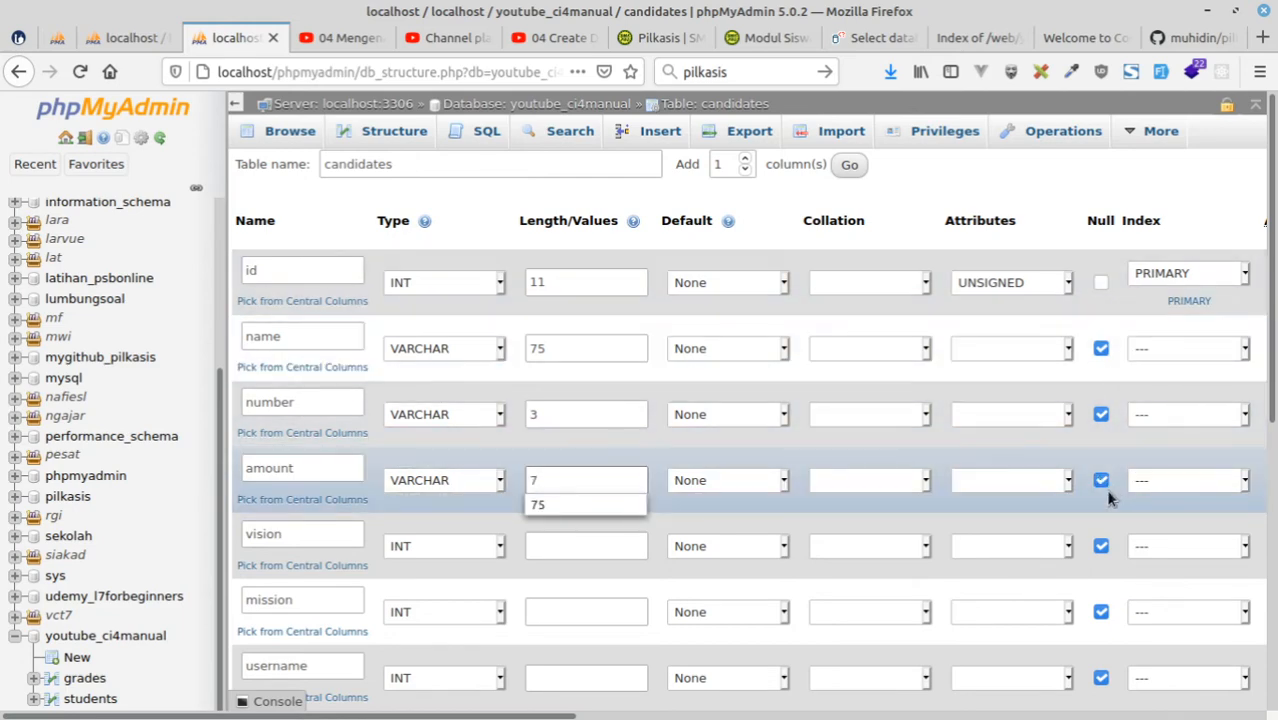
click(1007, 484)
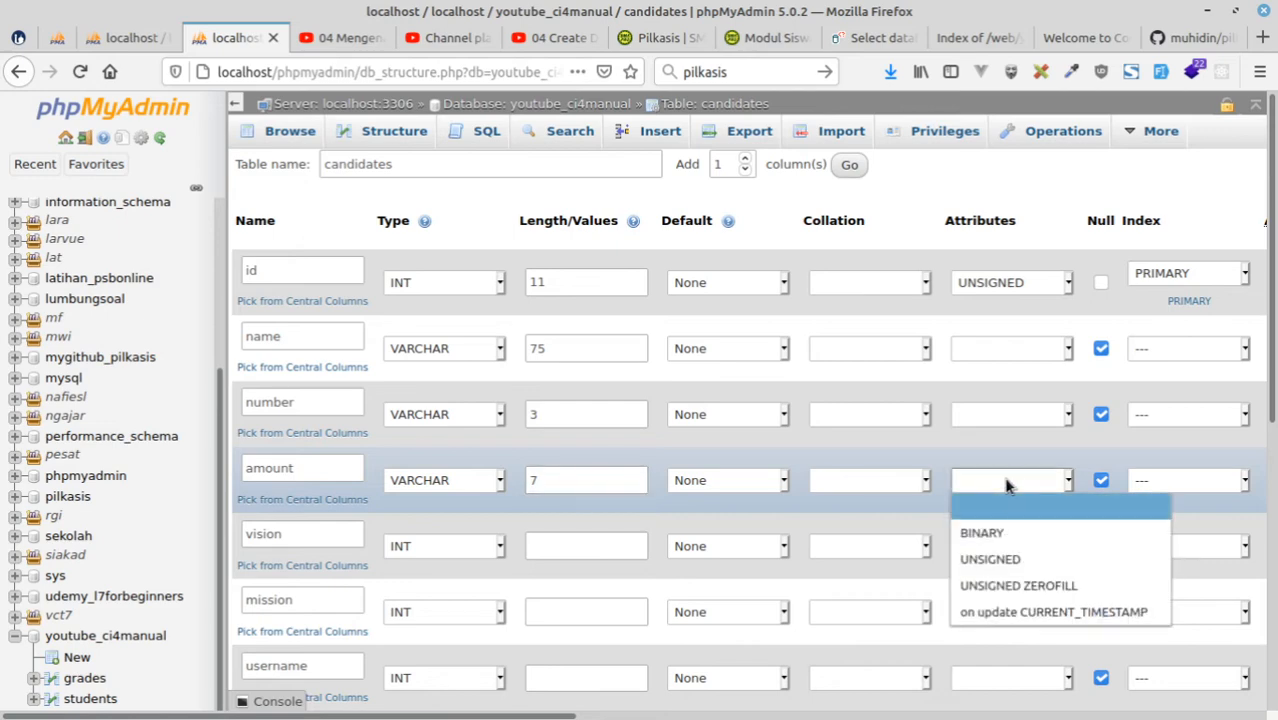
click(998, 559)
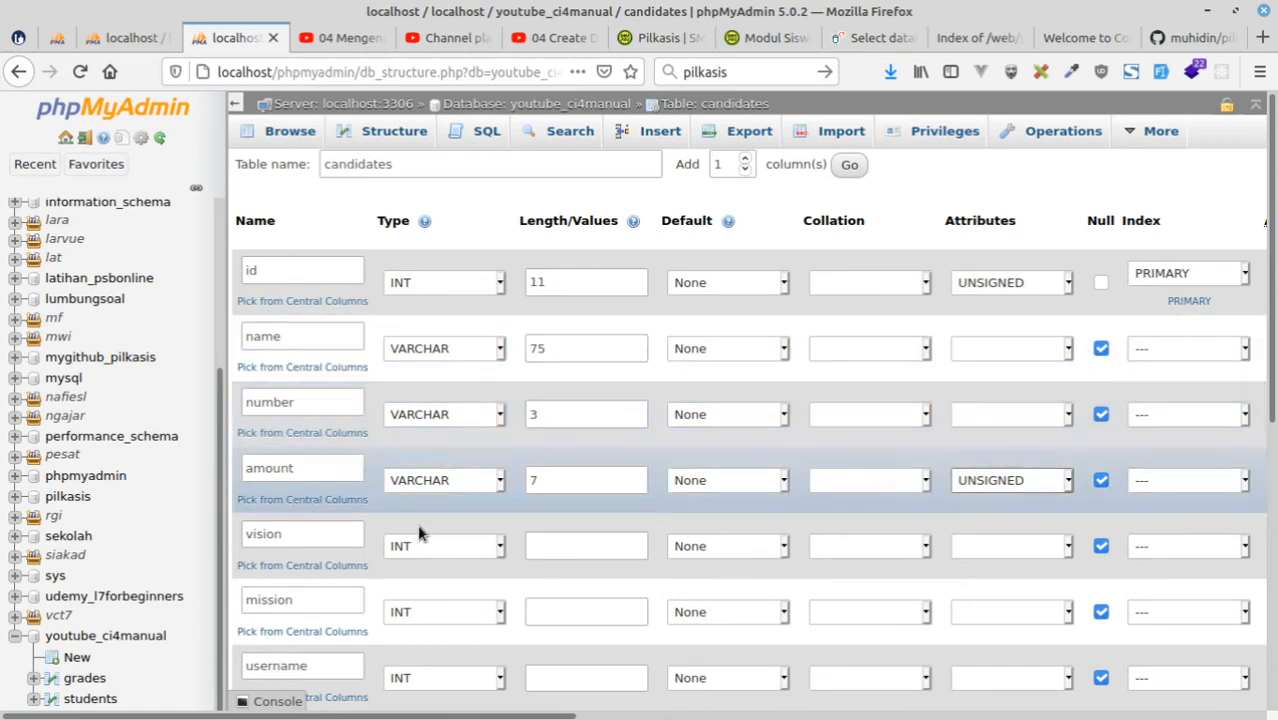
Set the candidates vision column's type to VARCHAR and change the amount column's type to INT.
click(443, 560)
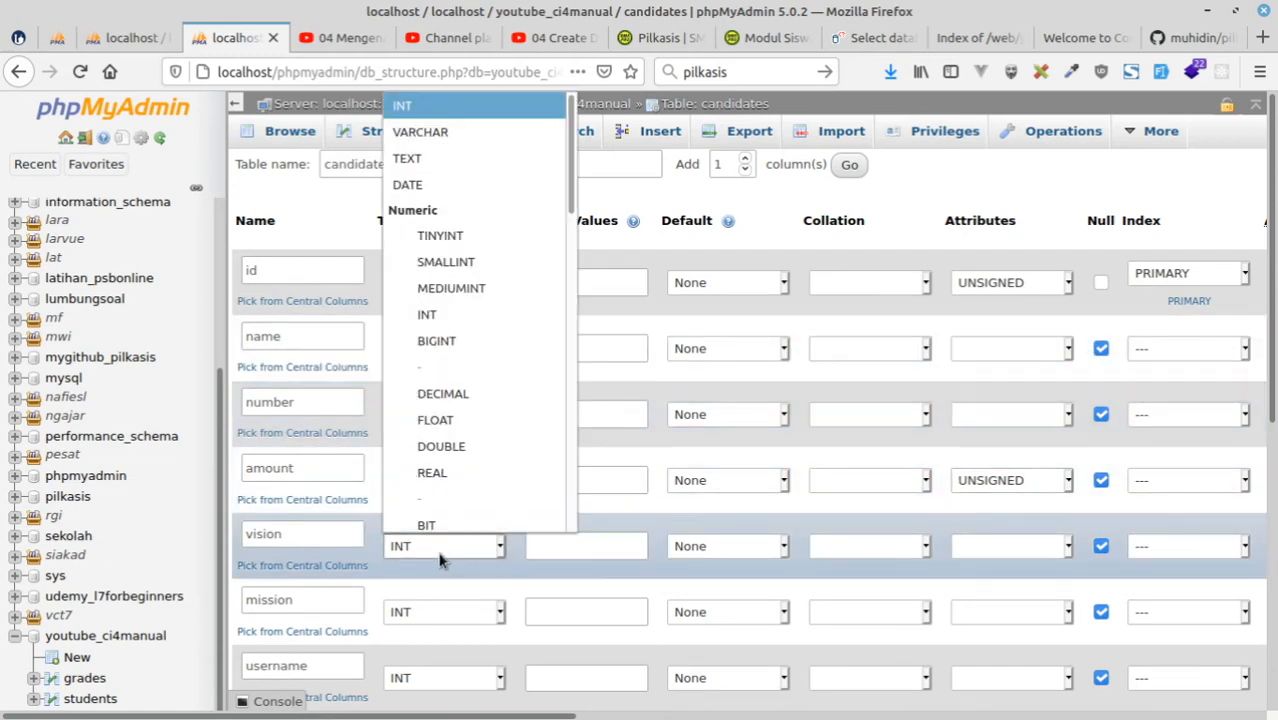
click(417, 125)
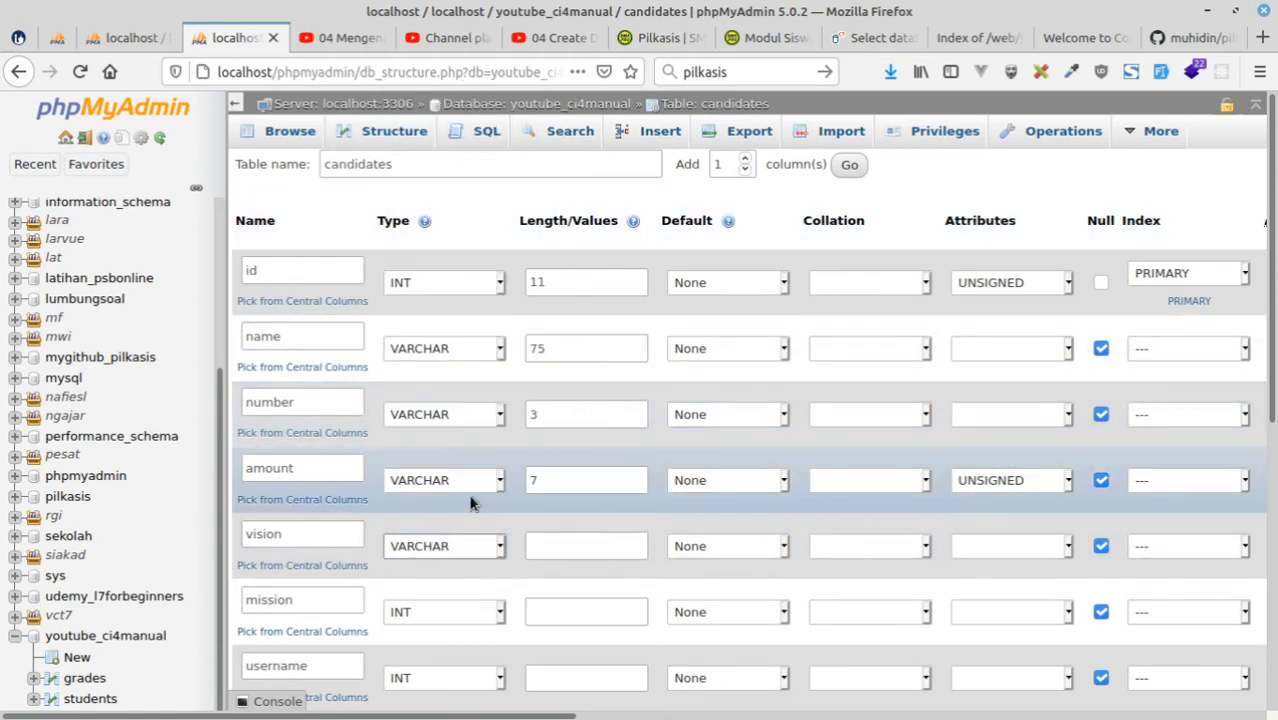
click(450, 484)
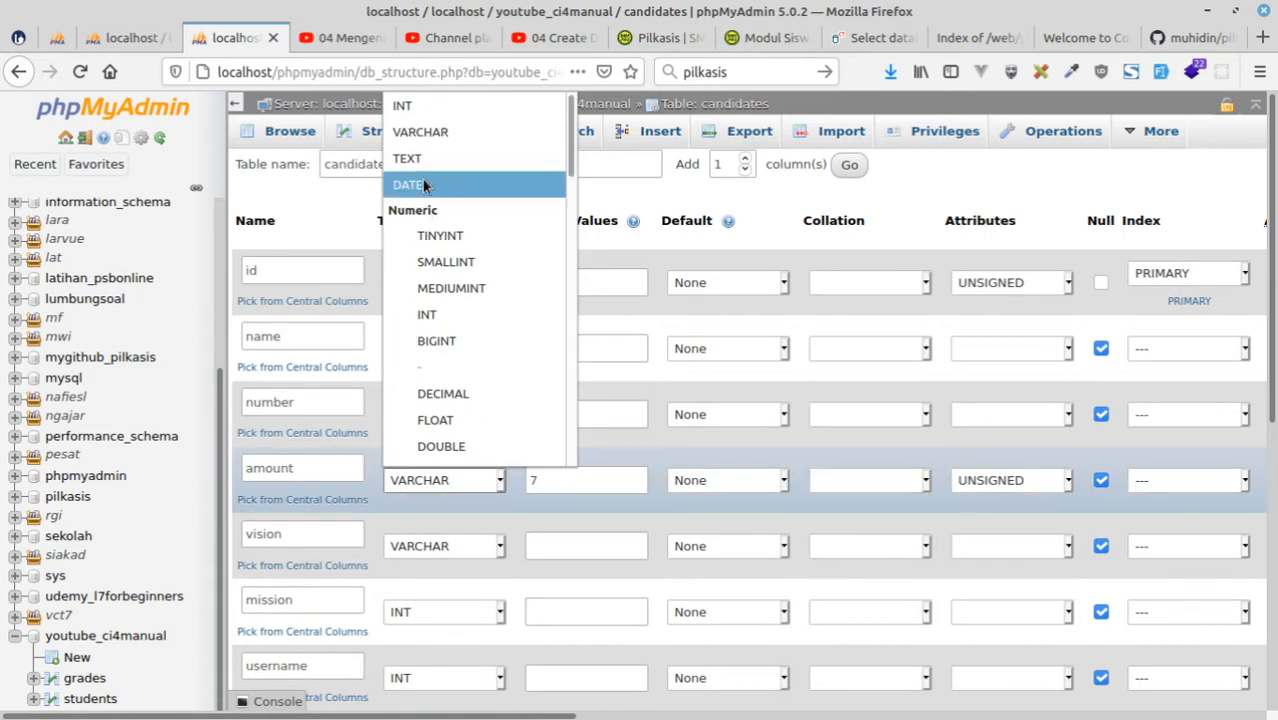
click(403, 105)
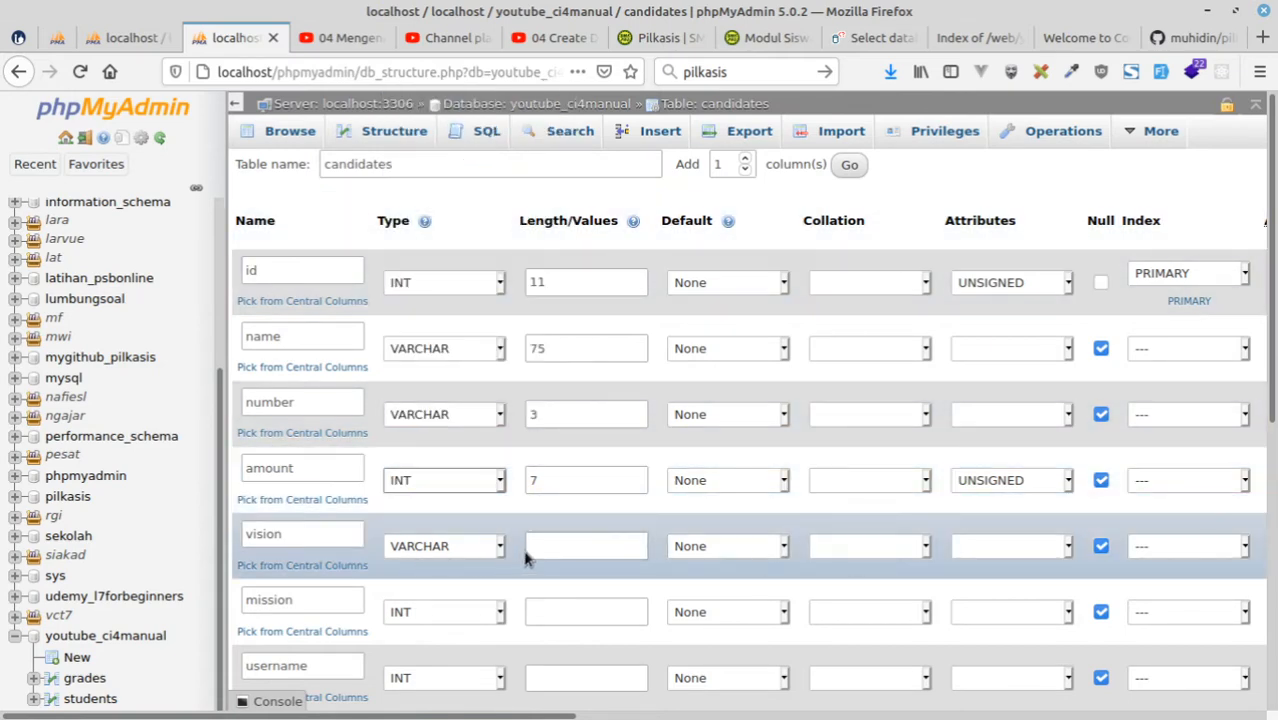
Check the kandidat table's visi and misi columns in the pilkasis diagram and set the vision column's length to 255.
click(550, 550)
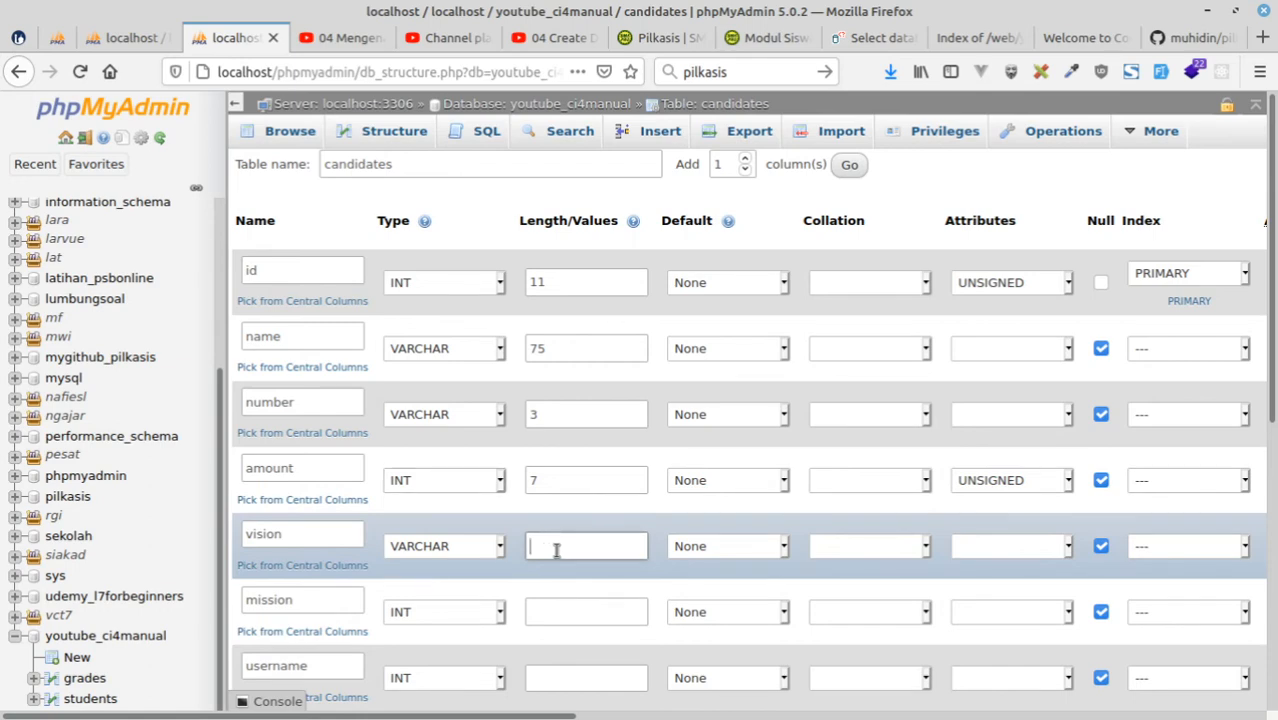
click(57, 38)
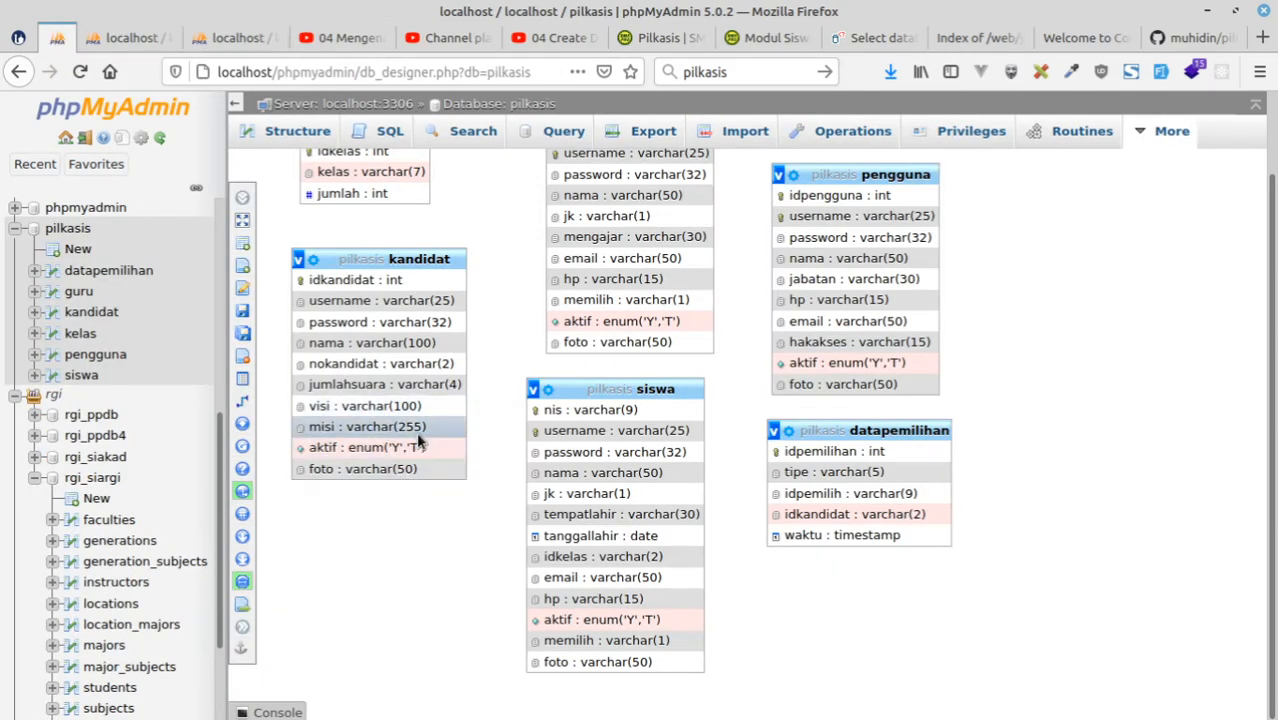
click(230, 38)
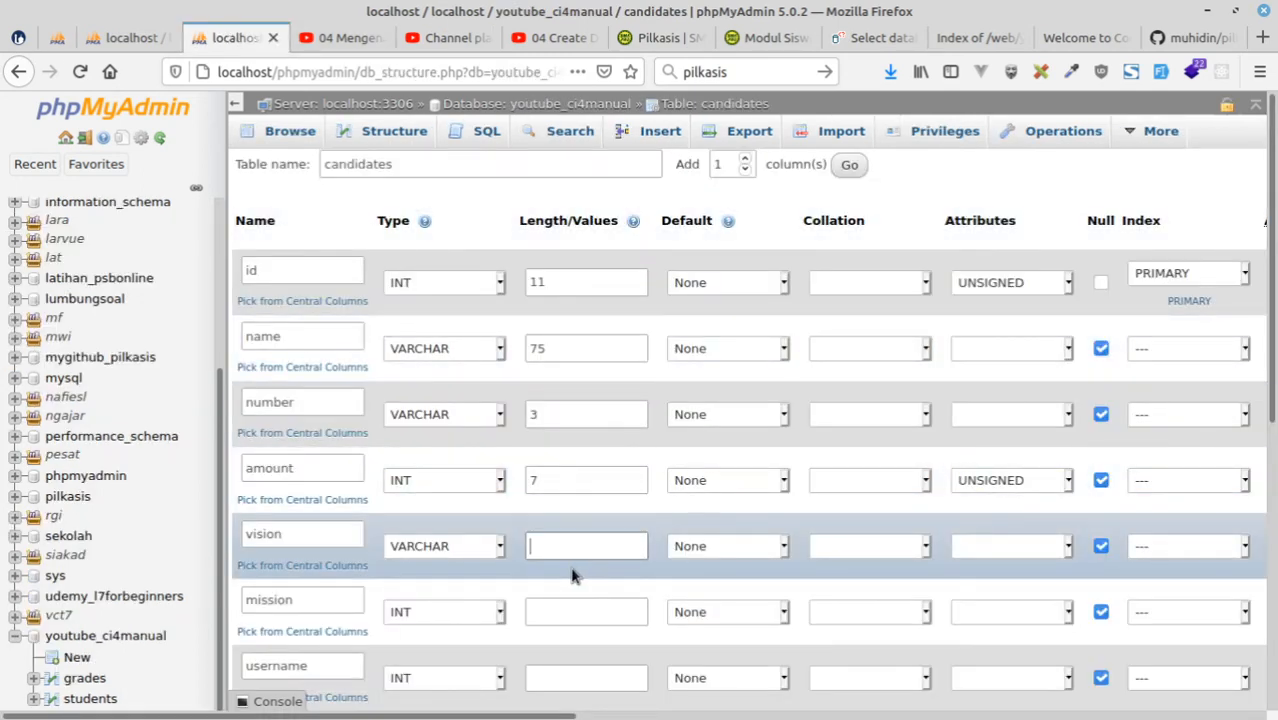
text(255)
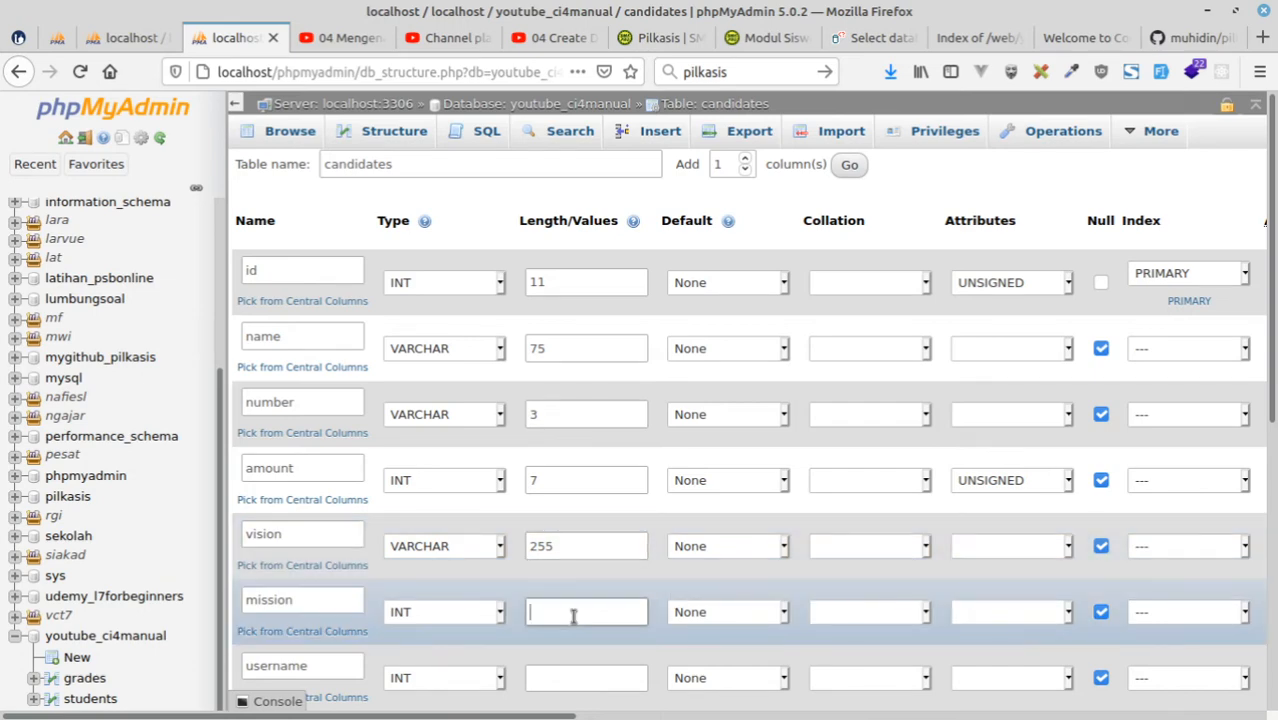
text(255)
Define the candidates mission column as VARCHAR with length 255.
click(449, 614)
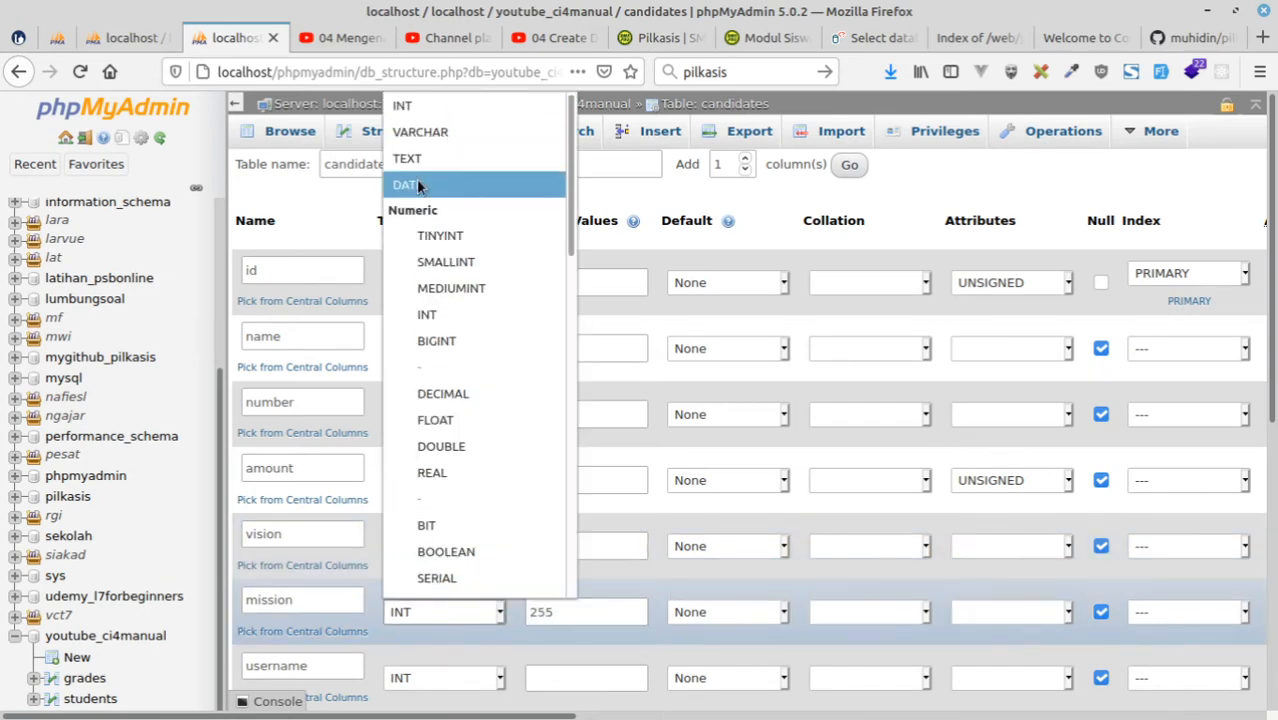
click(420, 131)
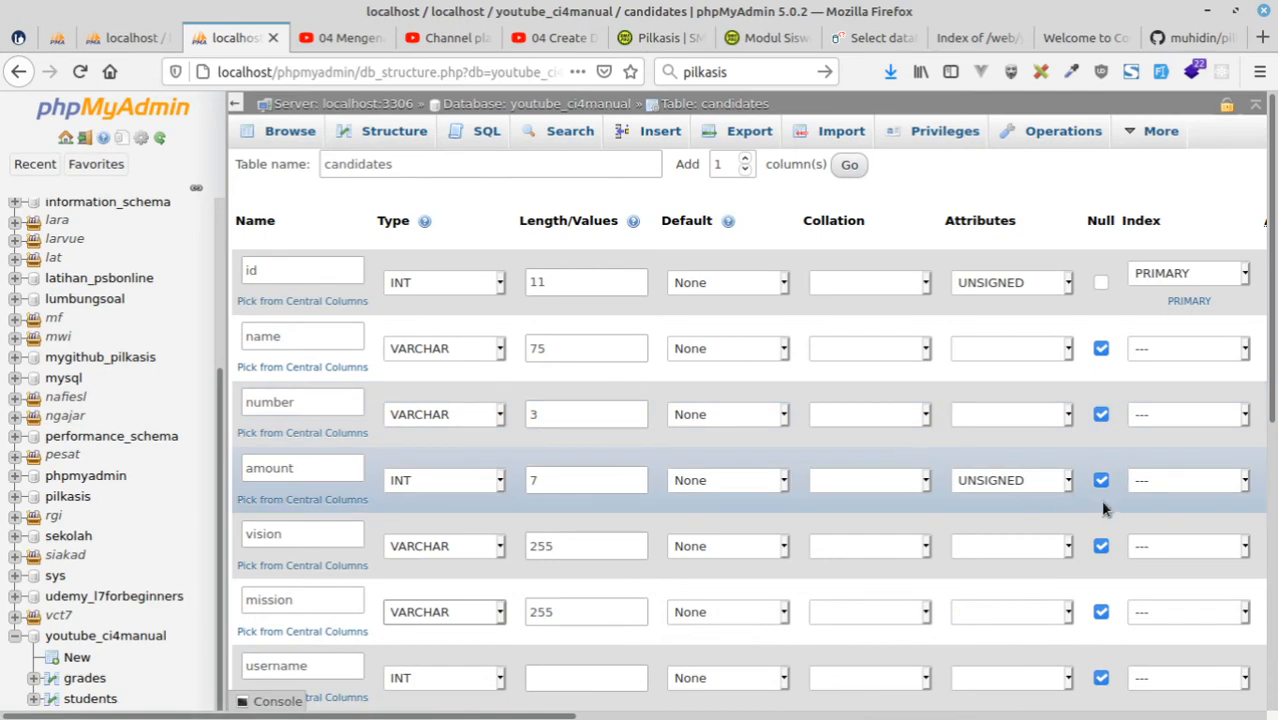
Define the candidates username column as VARCHAR with length 25.
scroll(760, 537, down, 2)
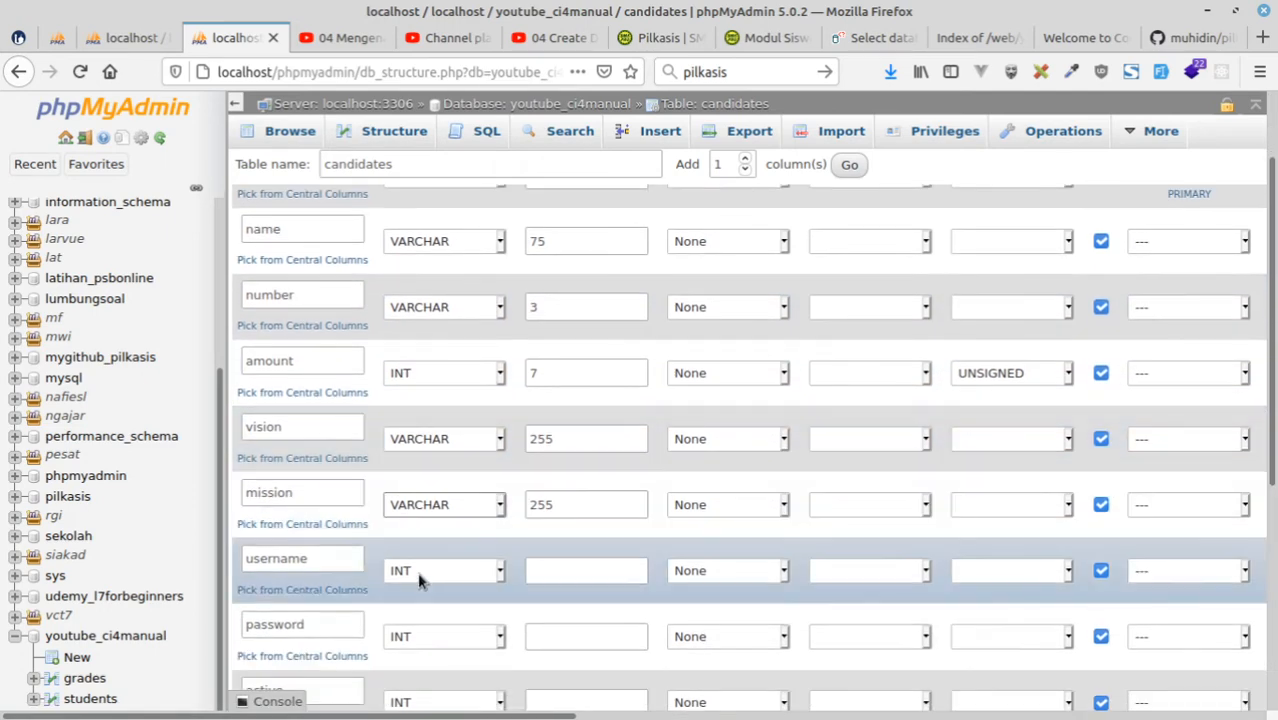
click(418, 575)
click(428, 131)
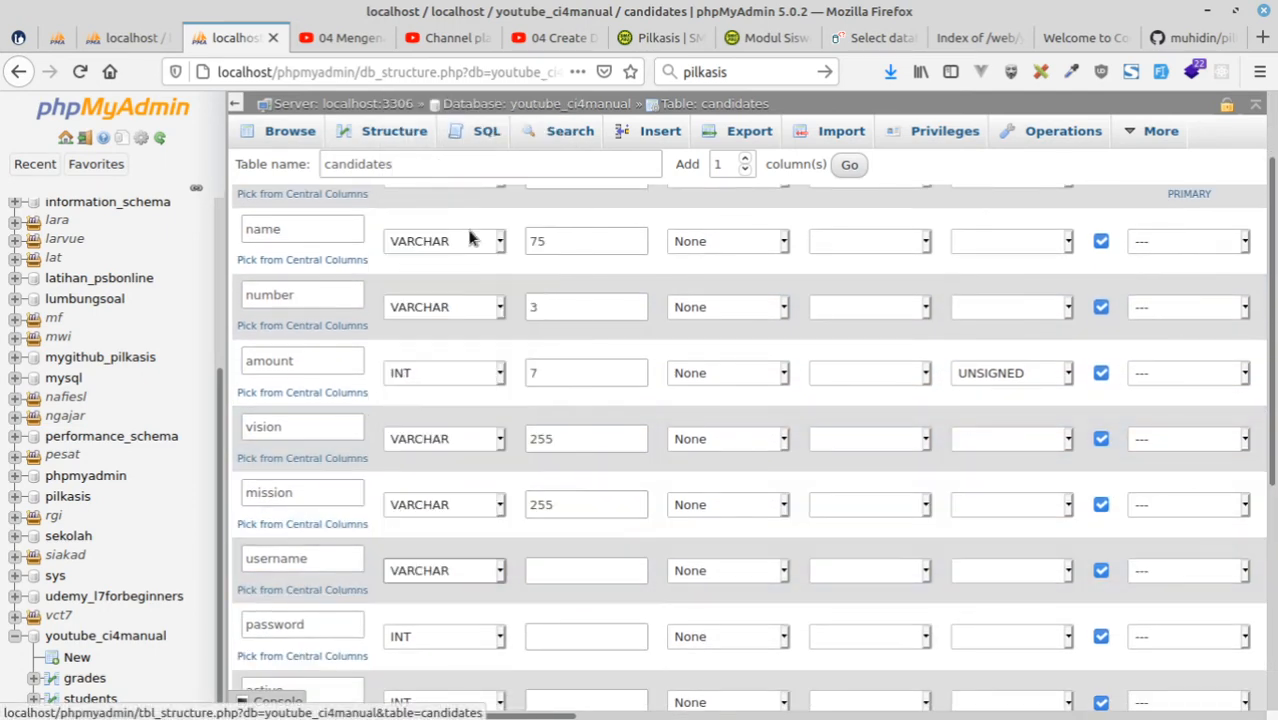
click(587, 571)
text(2)
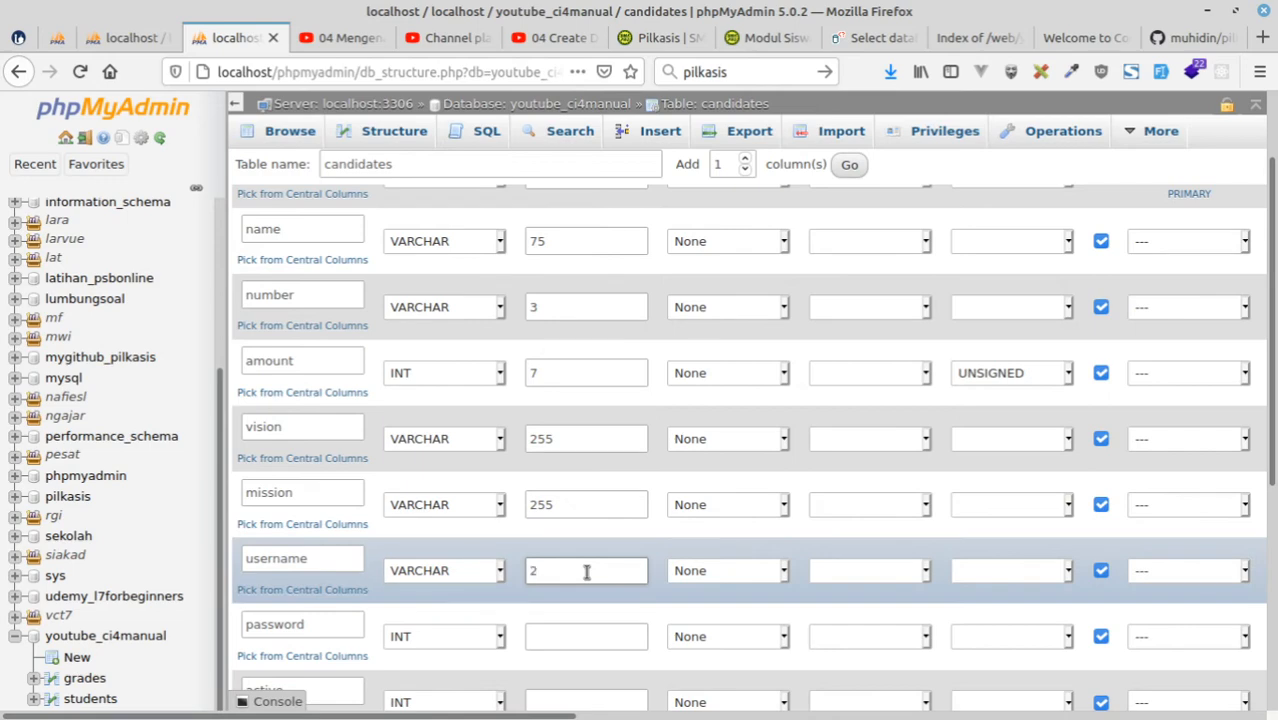
text(5)
Define the candidates password column as VARCHAR with length 65.
click(443, 637)
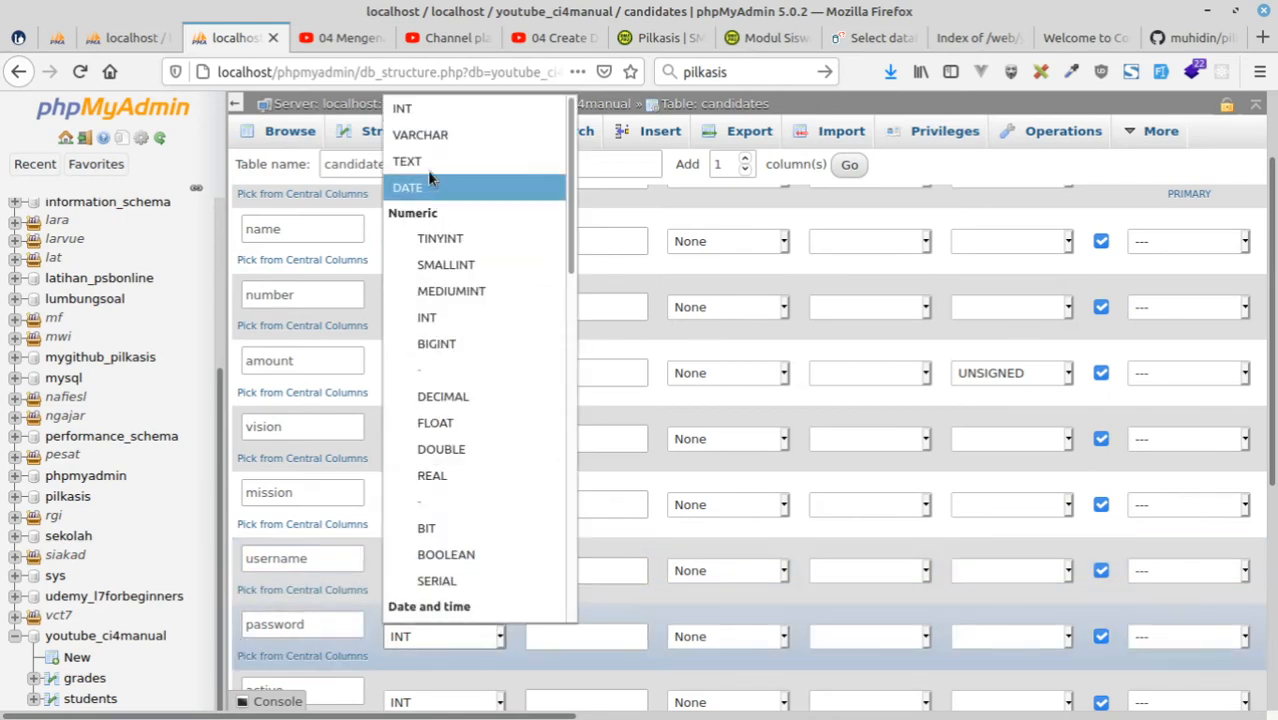
click(429, 133)
click(572, 637)
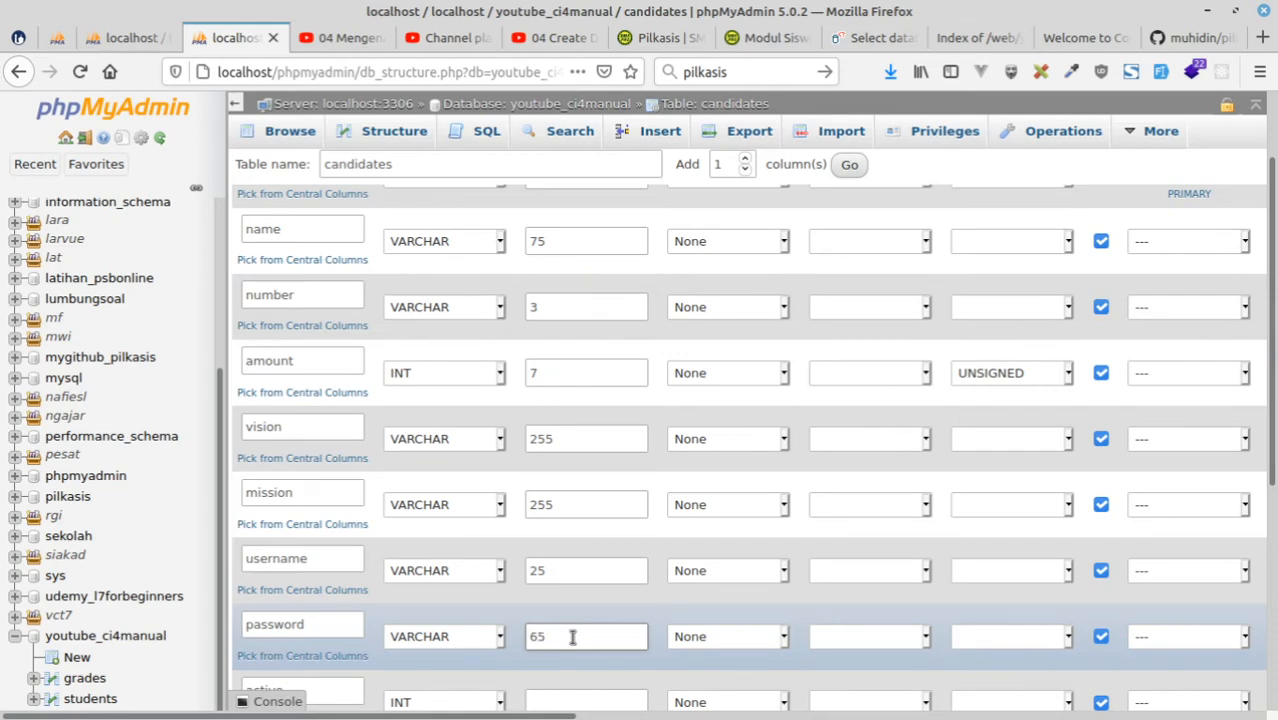
Define the candidates active column as ENUM with values 'Y','N' and a defined default of N.
scroll(643, 607, down, 4)
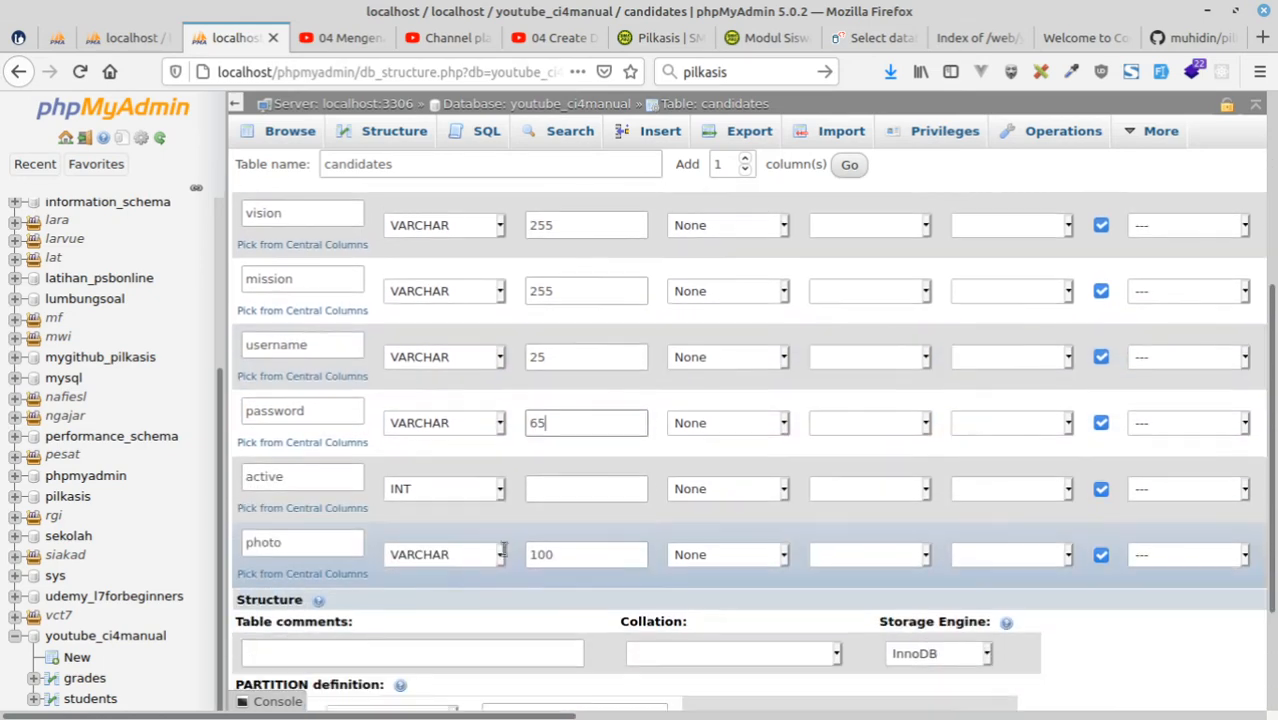
click(443, 487)
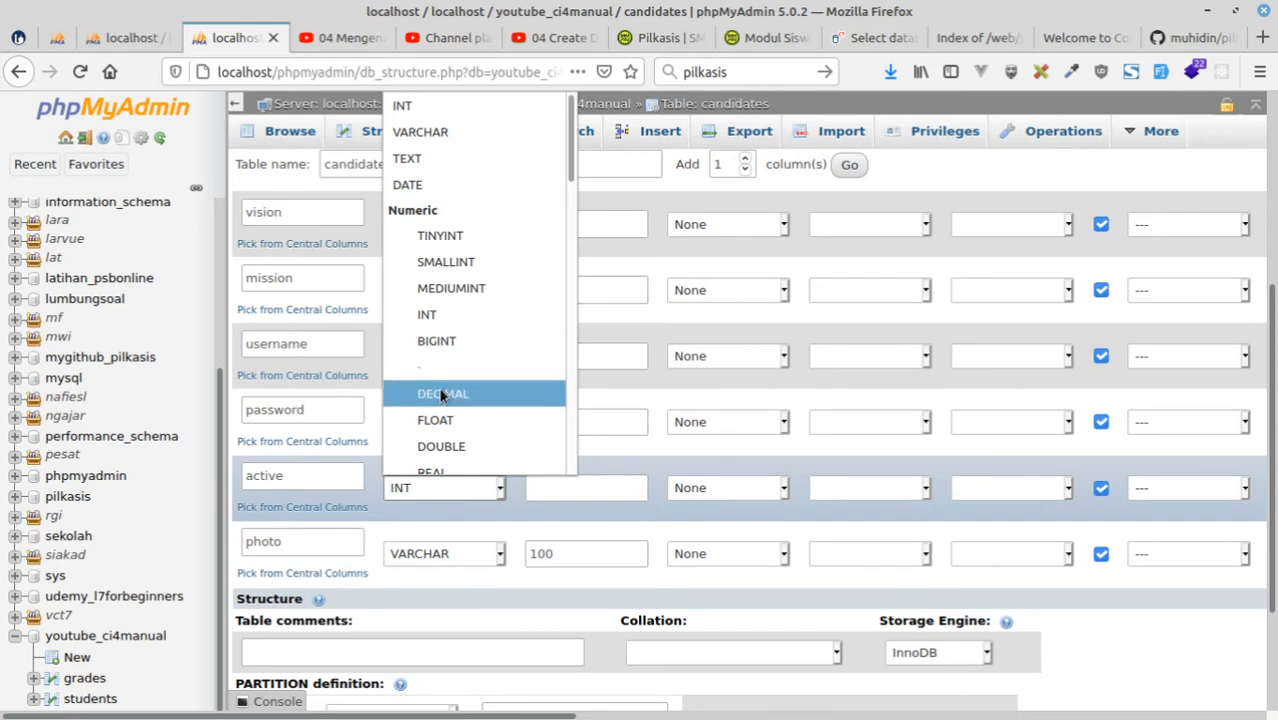
key(e)
click(444, 464)
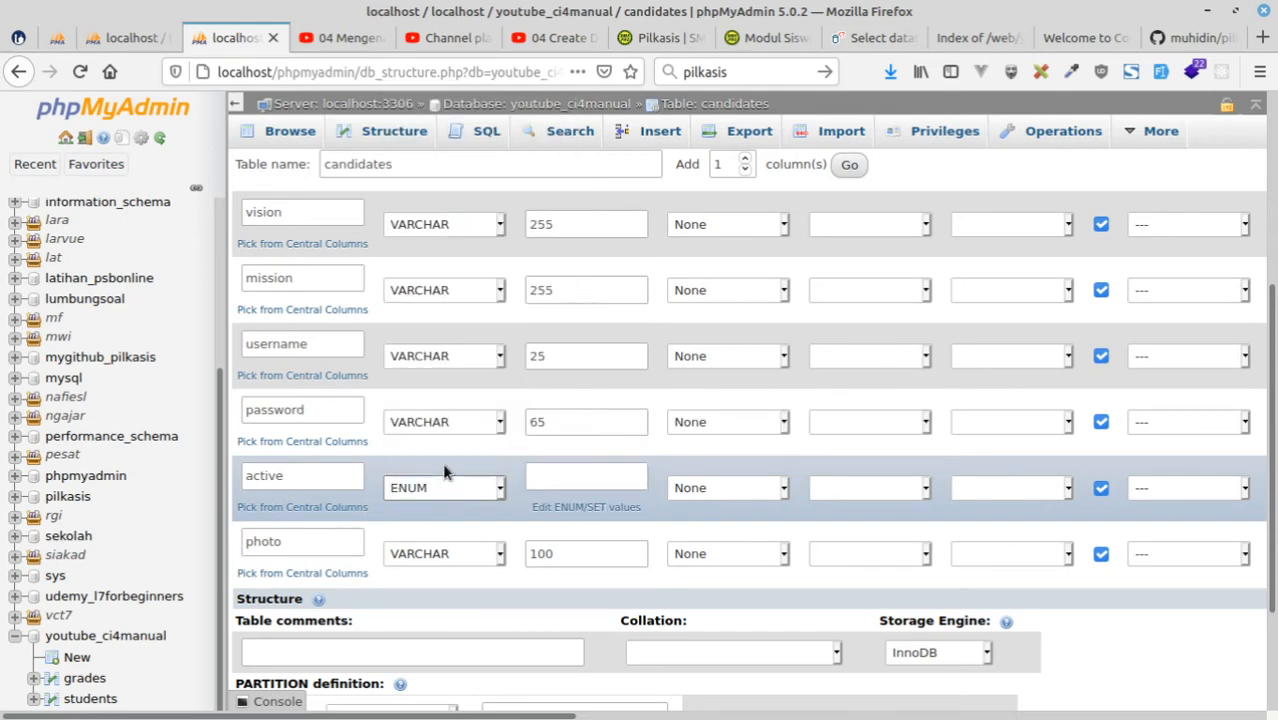
click(557, 480)
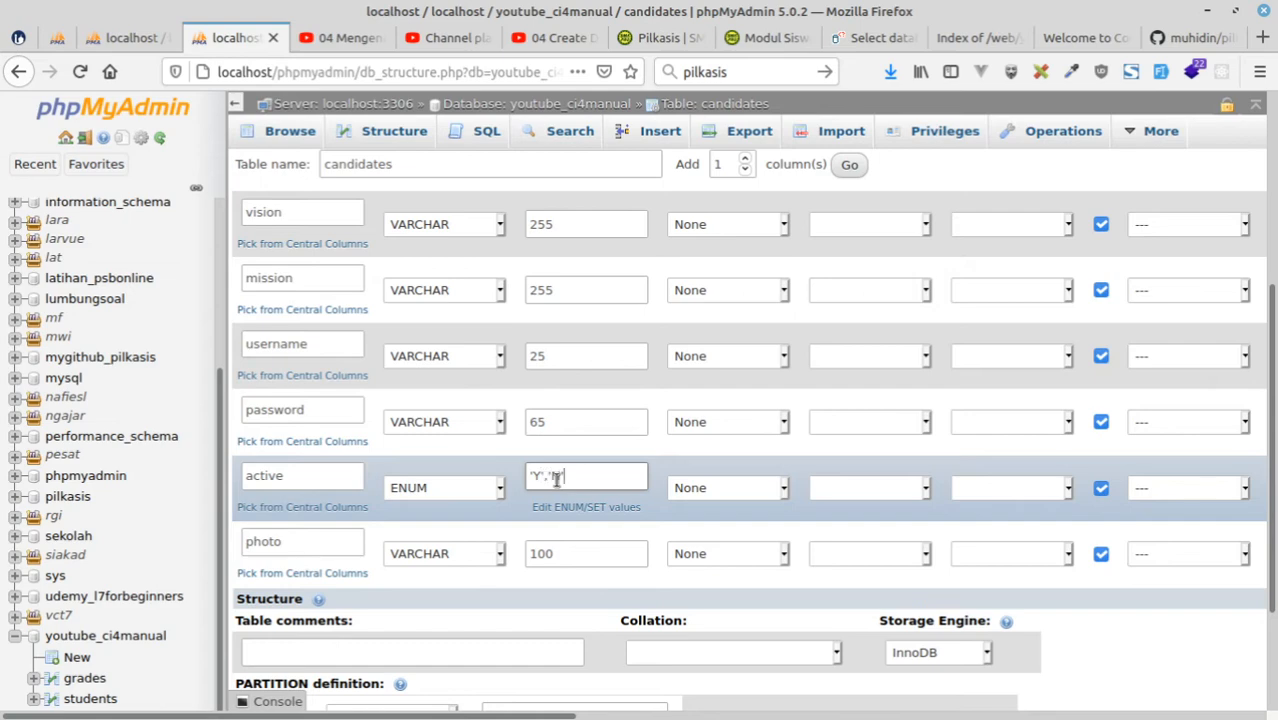
click(706, 488)
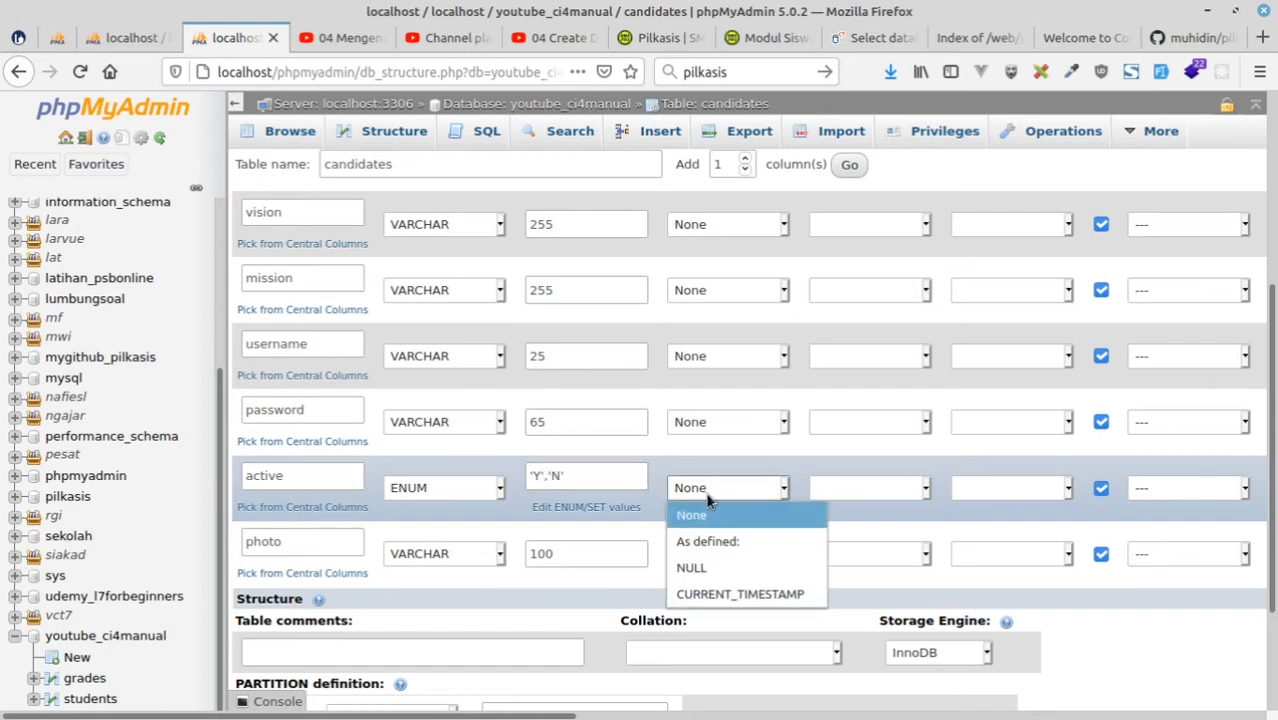
click(713, 545)
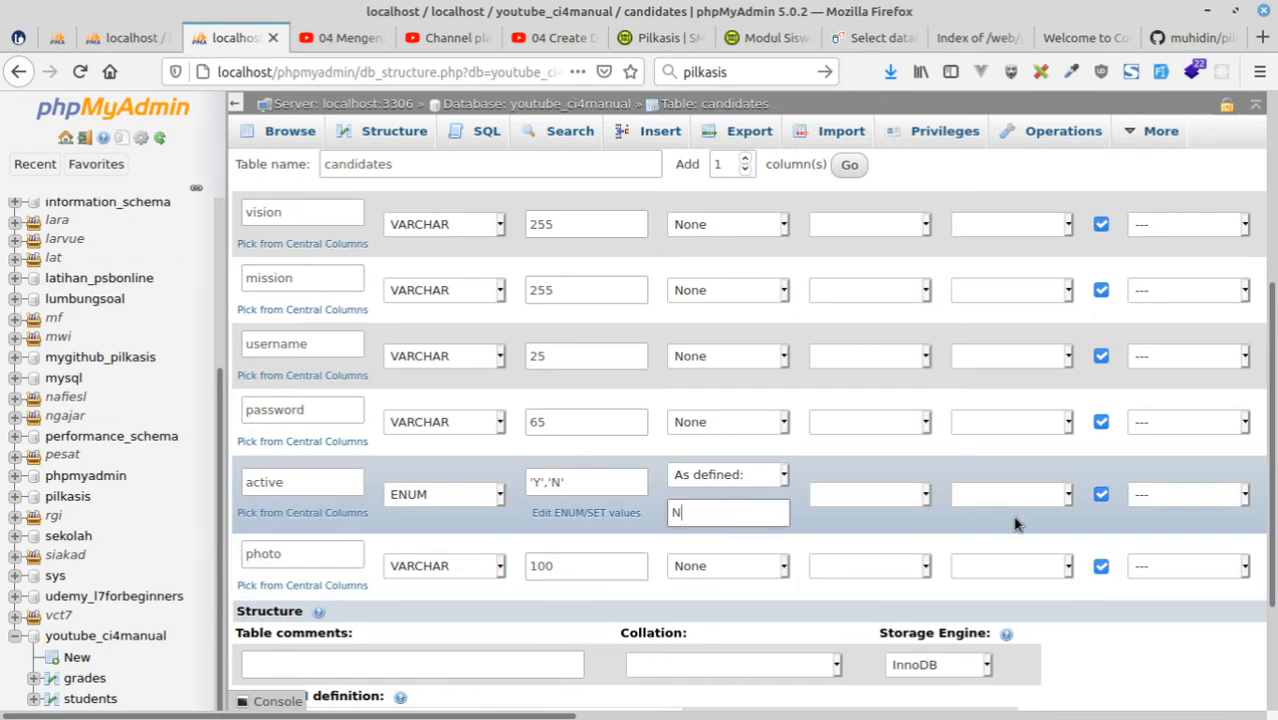
Save the candidates table, view the youtube_ci4manual table list and return to the structure of the students table.
scroll(1015, 525, down, 3)
click(1226, 651)
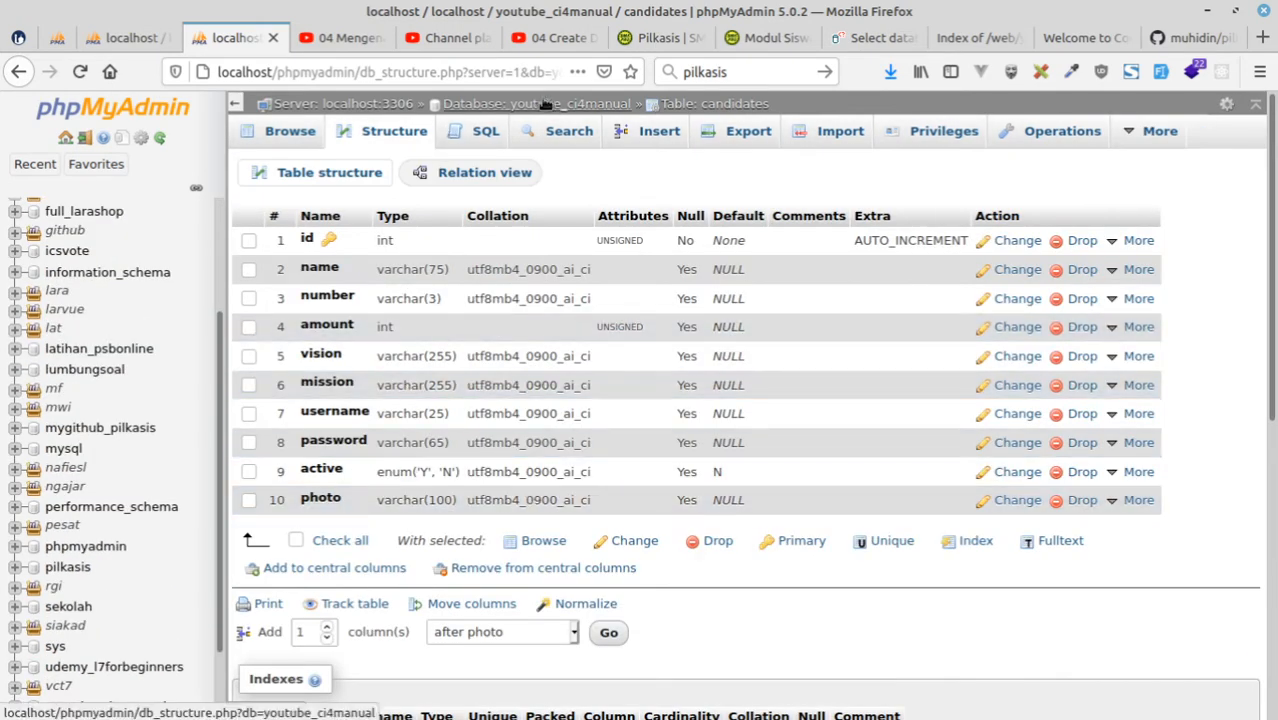
click(541, 104)
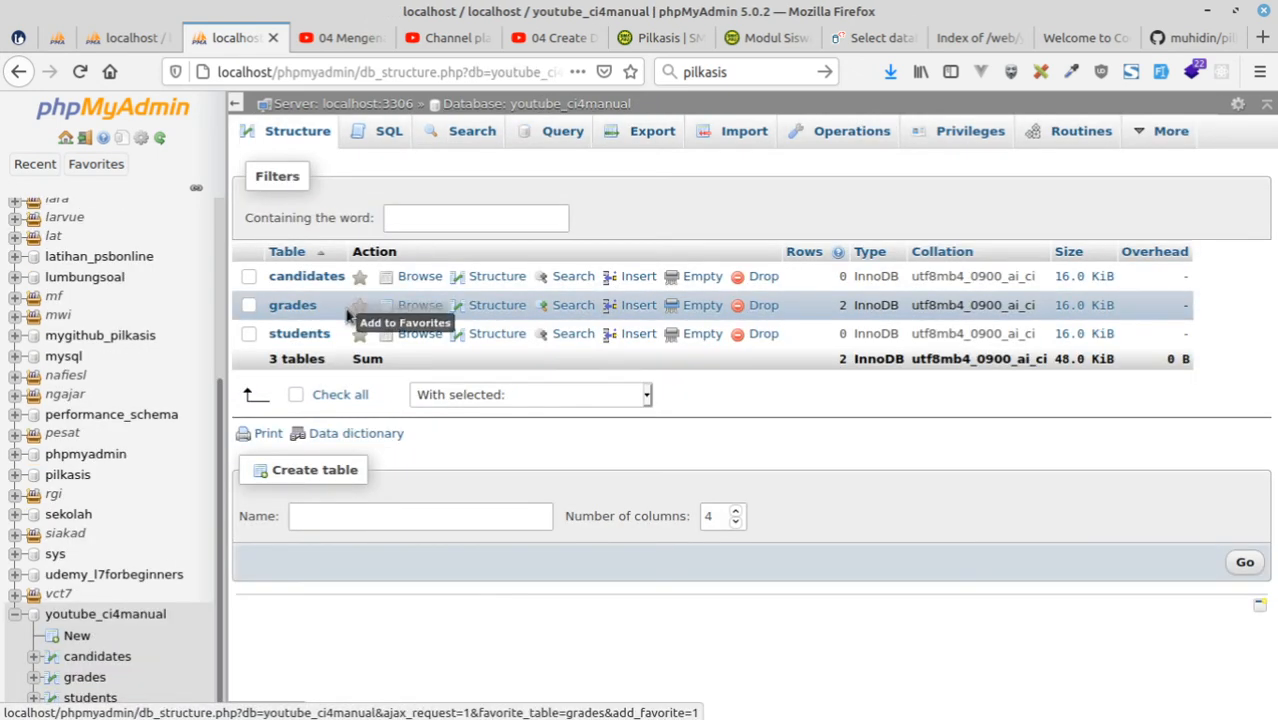
click(144, 38)
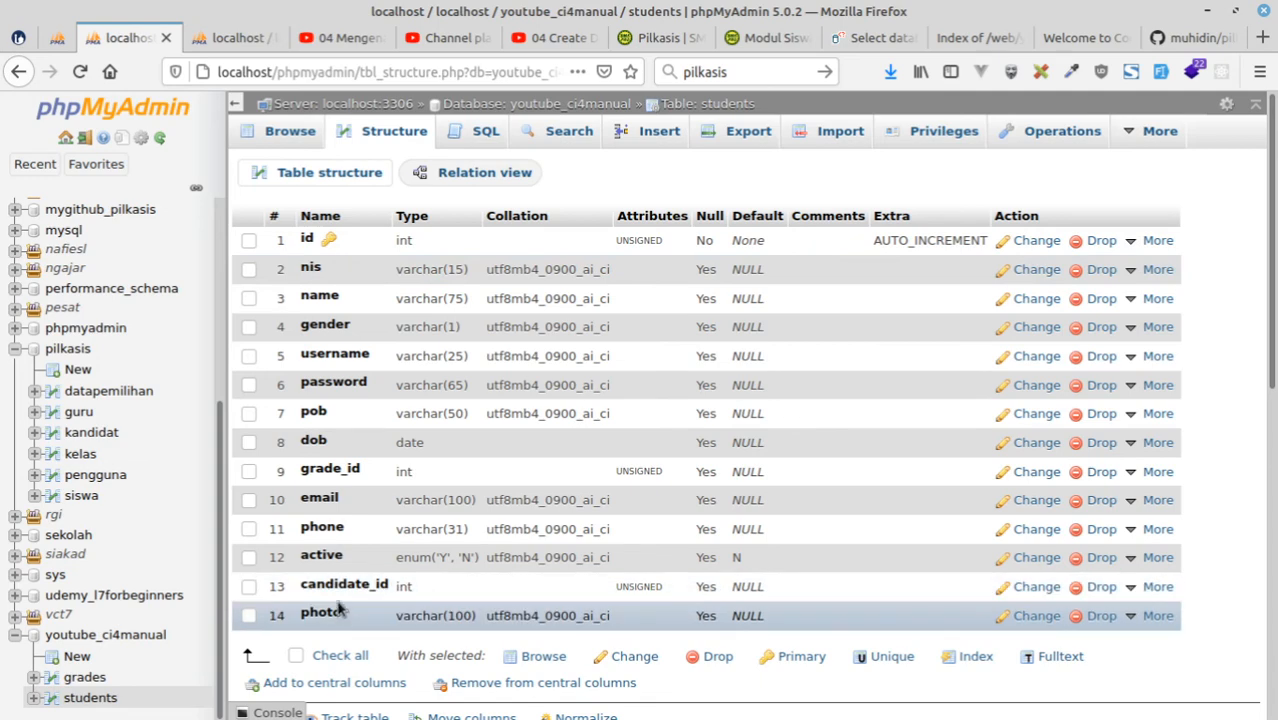
click(1057, 595)
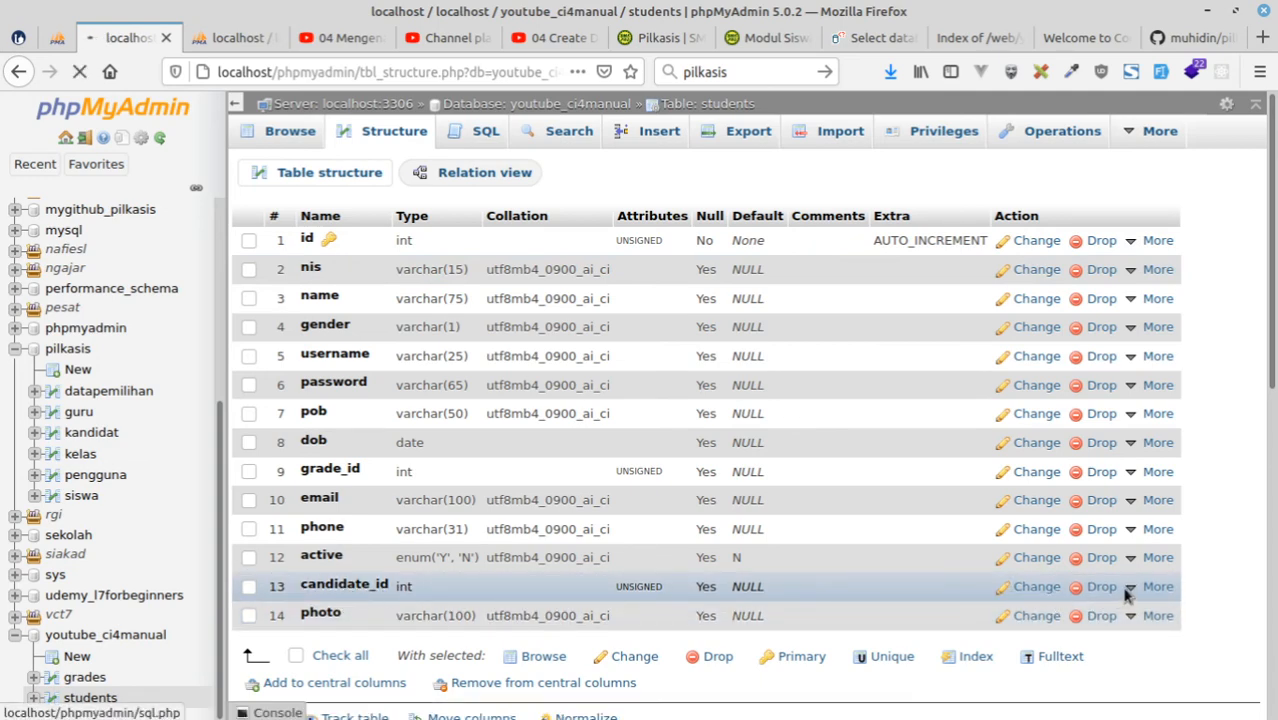
mouse_move(1135, 588)
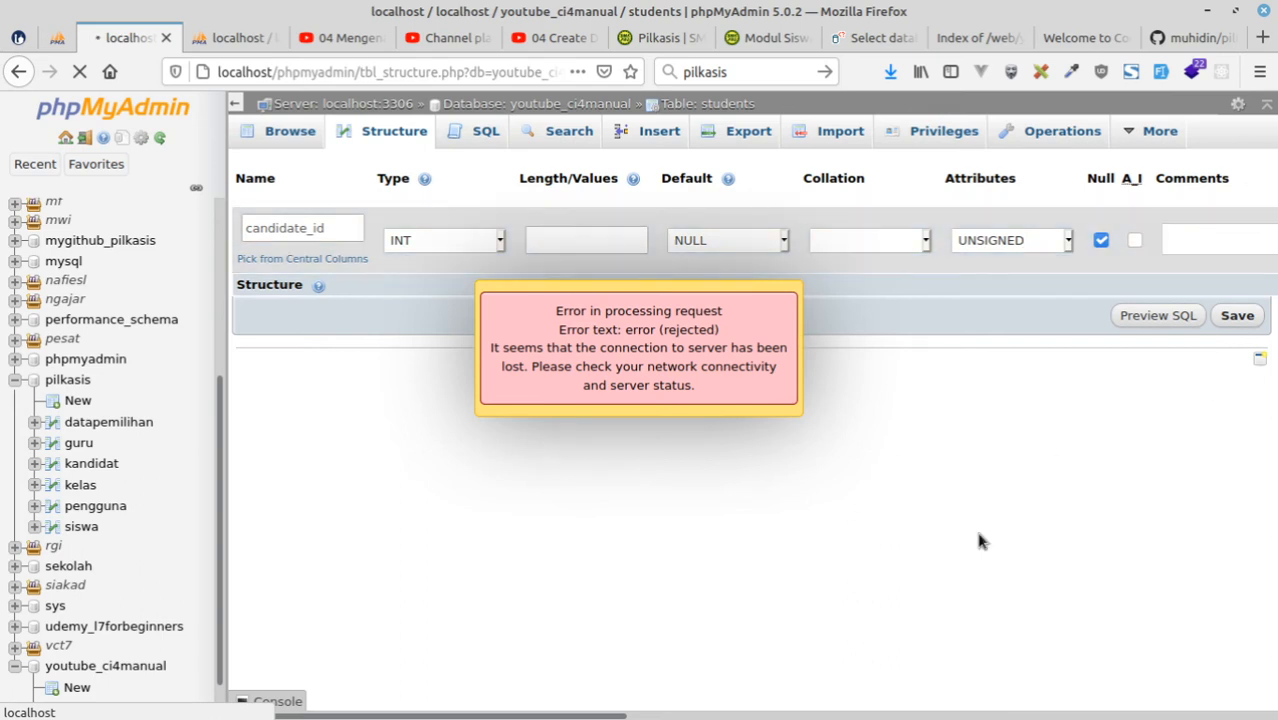
mouse_move(589, 695)
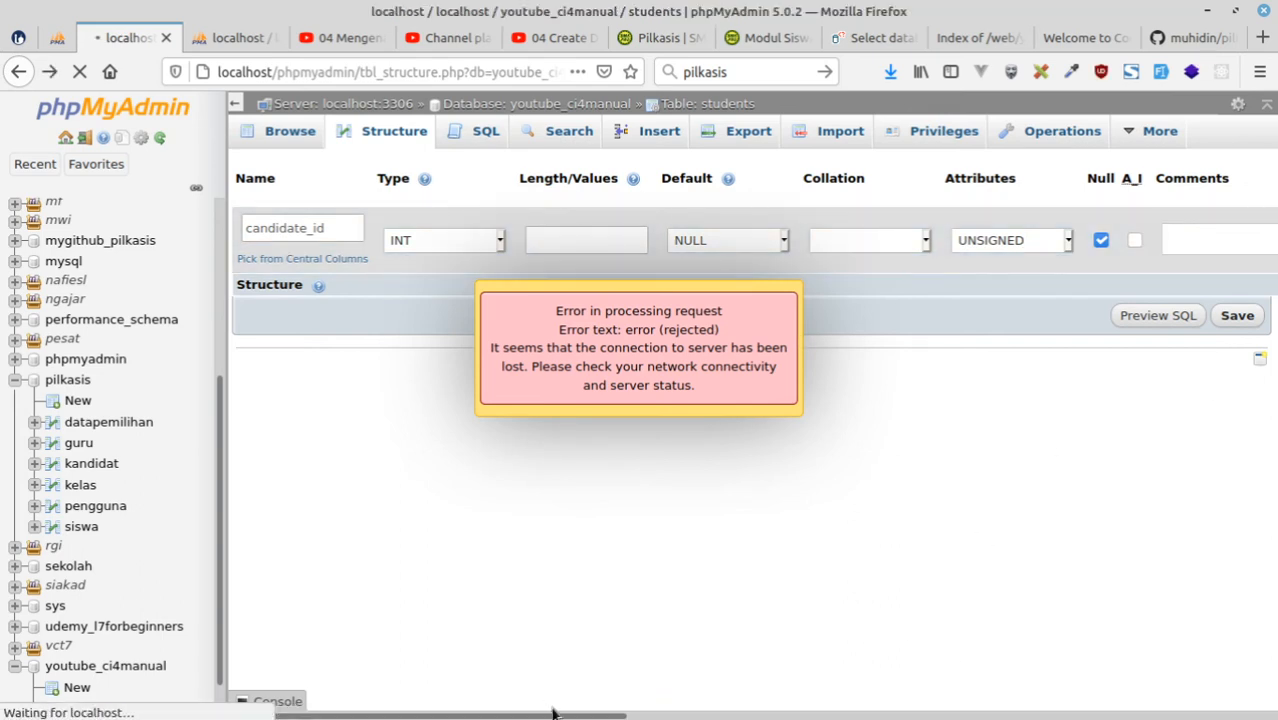
drag(555, 715, 682, 701)
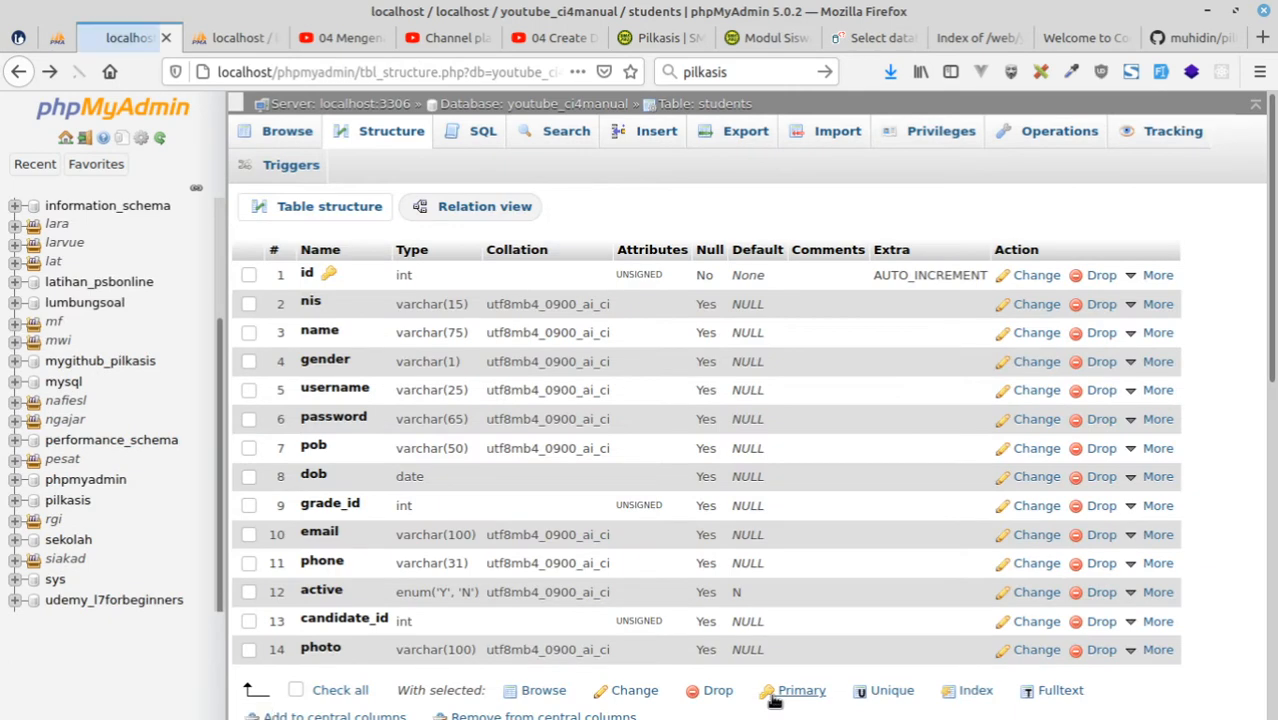
Add an index on the pob column of the students table and confirm the query.
scroll(340, 380, down, 2)
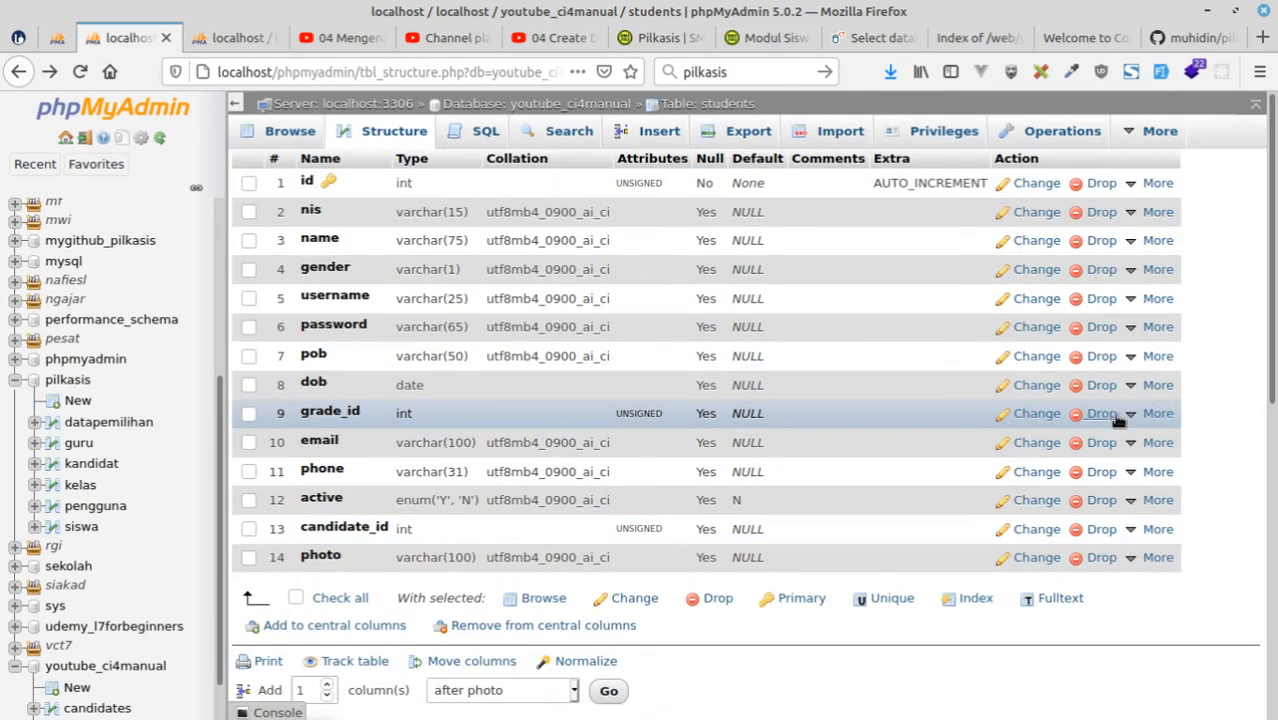
mouse_move(1152, 414)
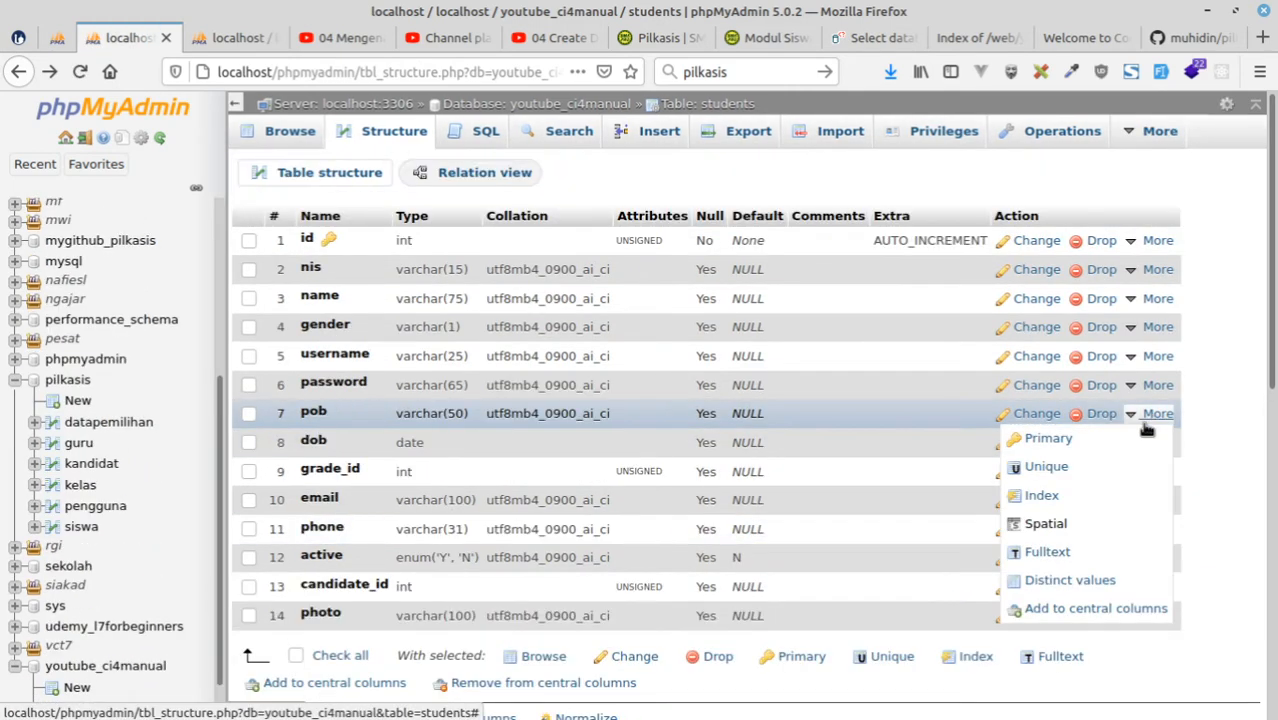
click(1040, 496)
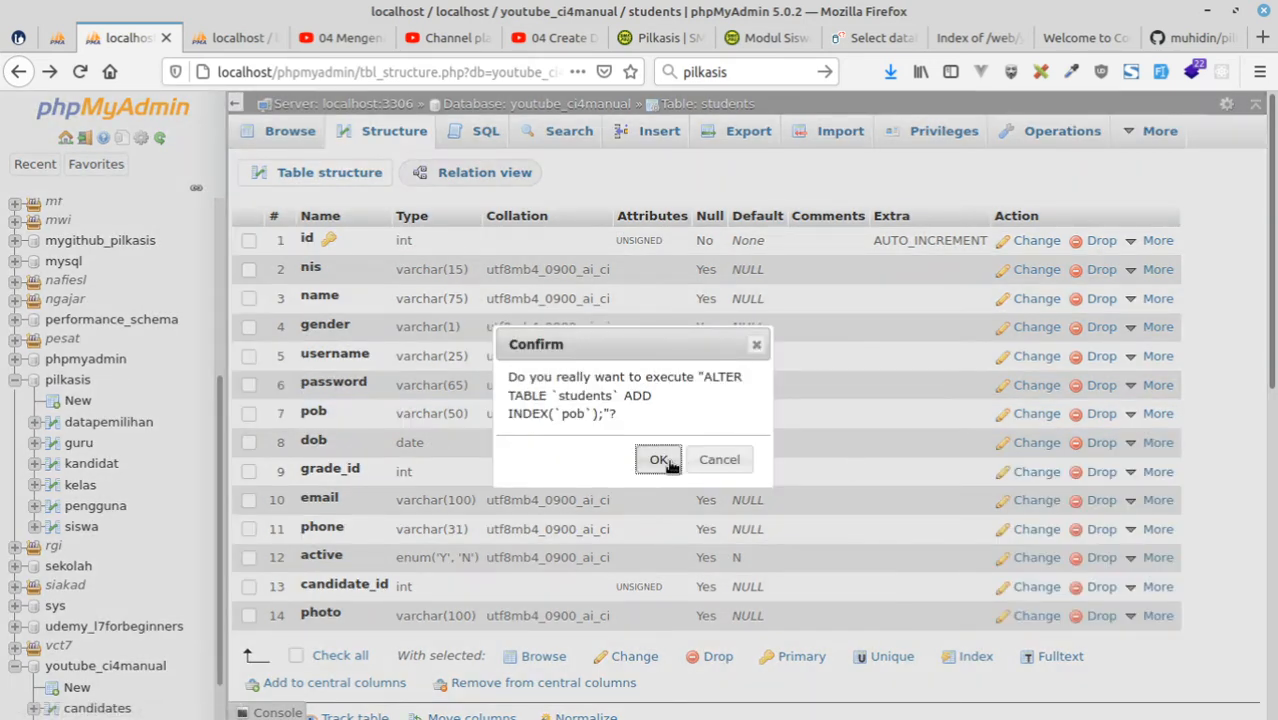
click(664, 462)
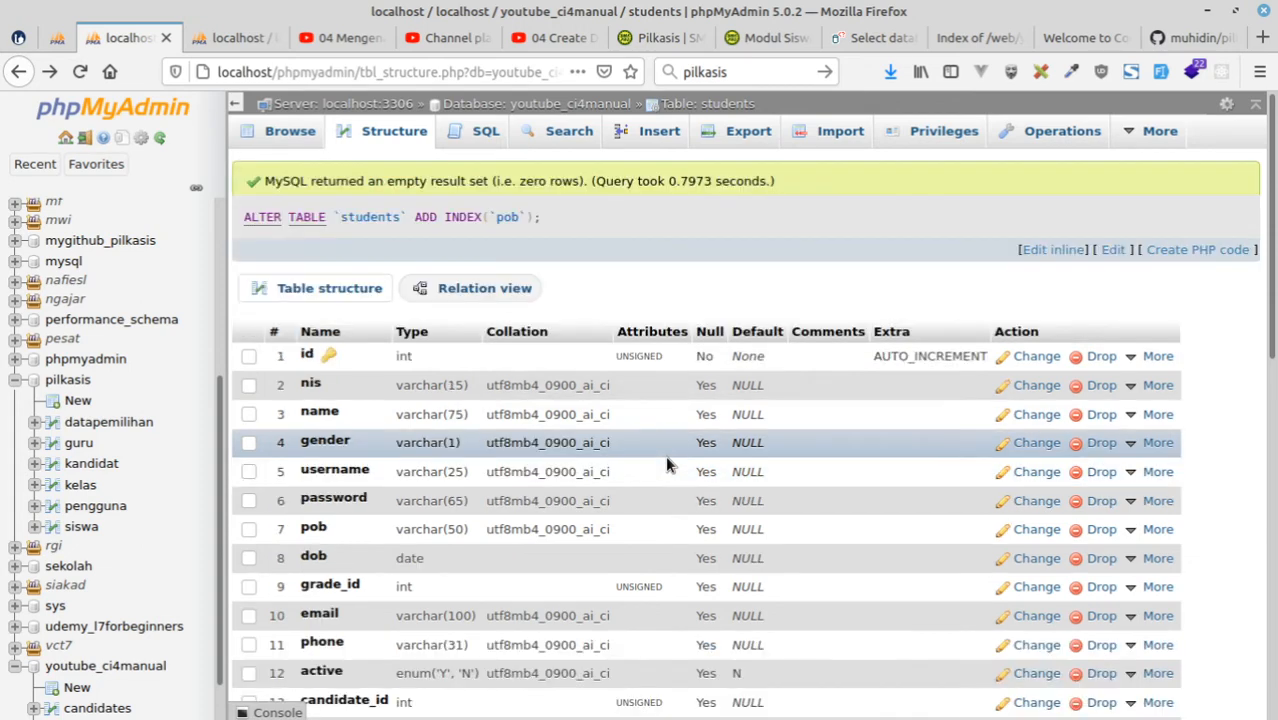
Add an index on the candidate_id column of the students table and confirm the query.
scroll(445, 490, down, 3)
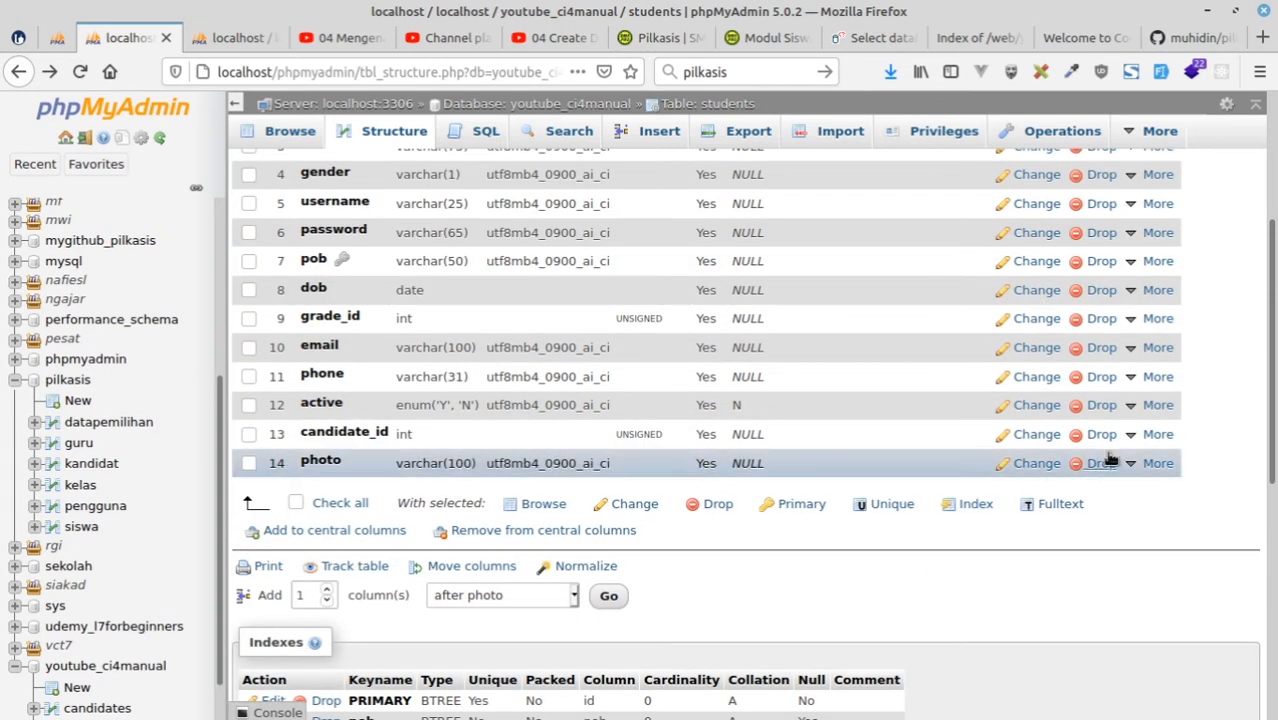
click(1152, 434)
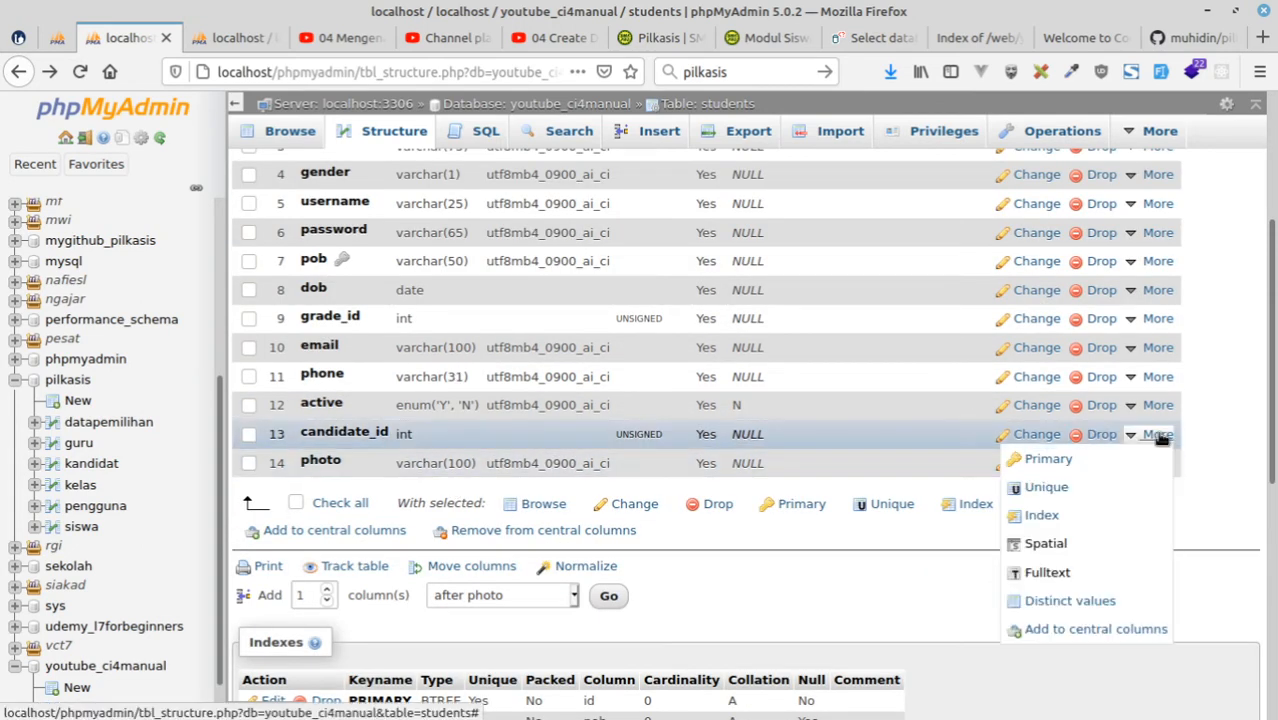
click(1045, 516)
click(658, 460)
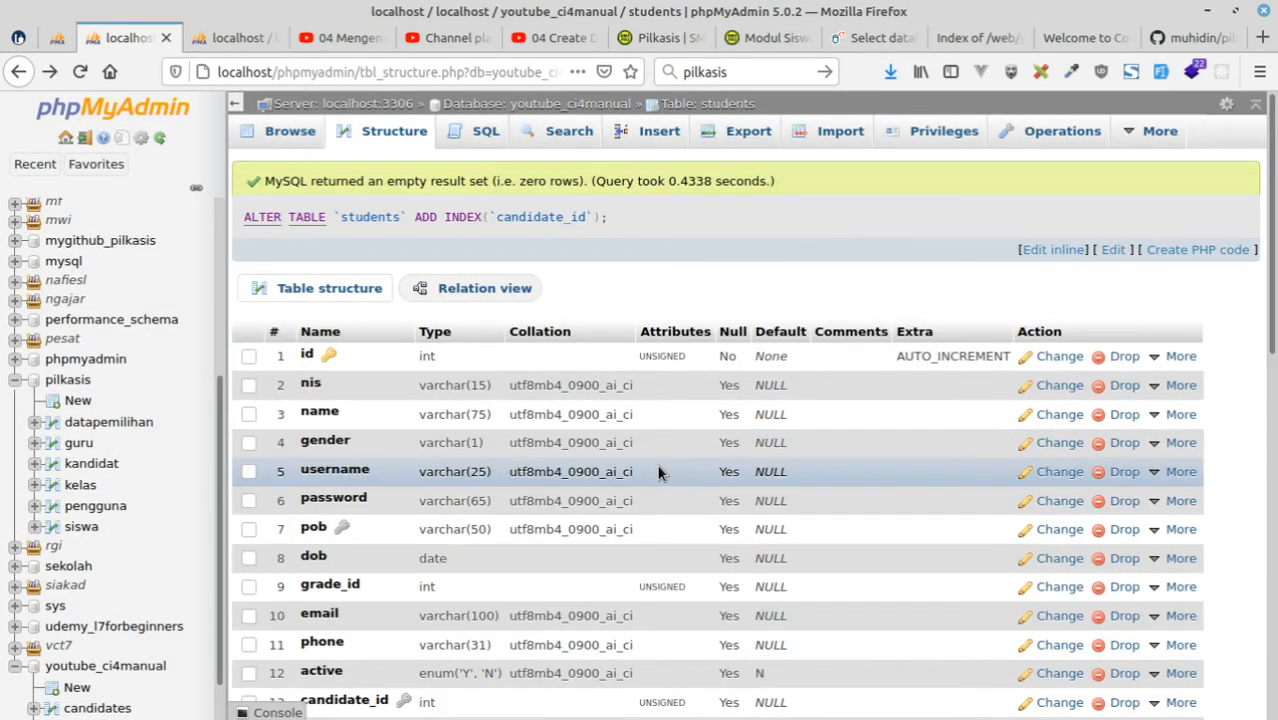
scroll(571, 580, down, 5)
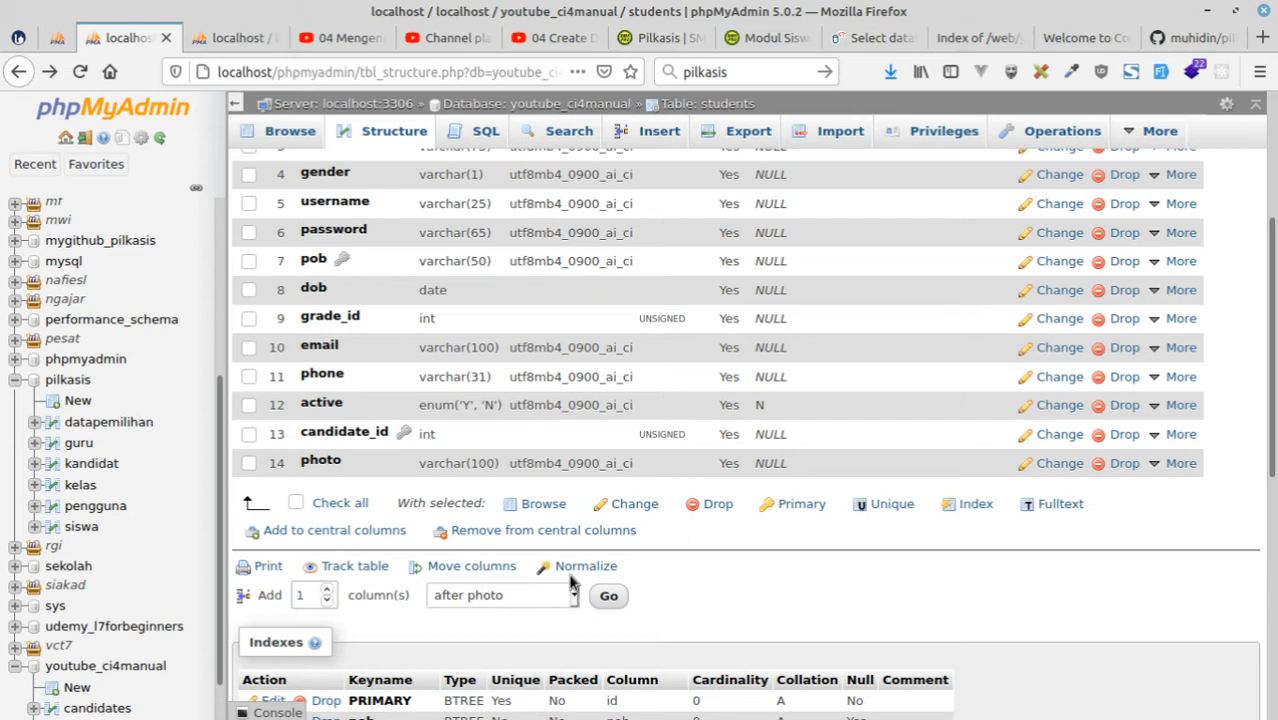
scroll(300, 500, up, 3)
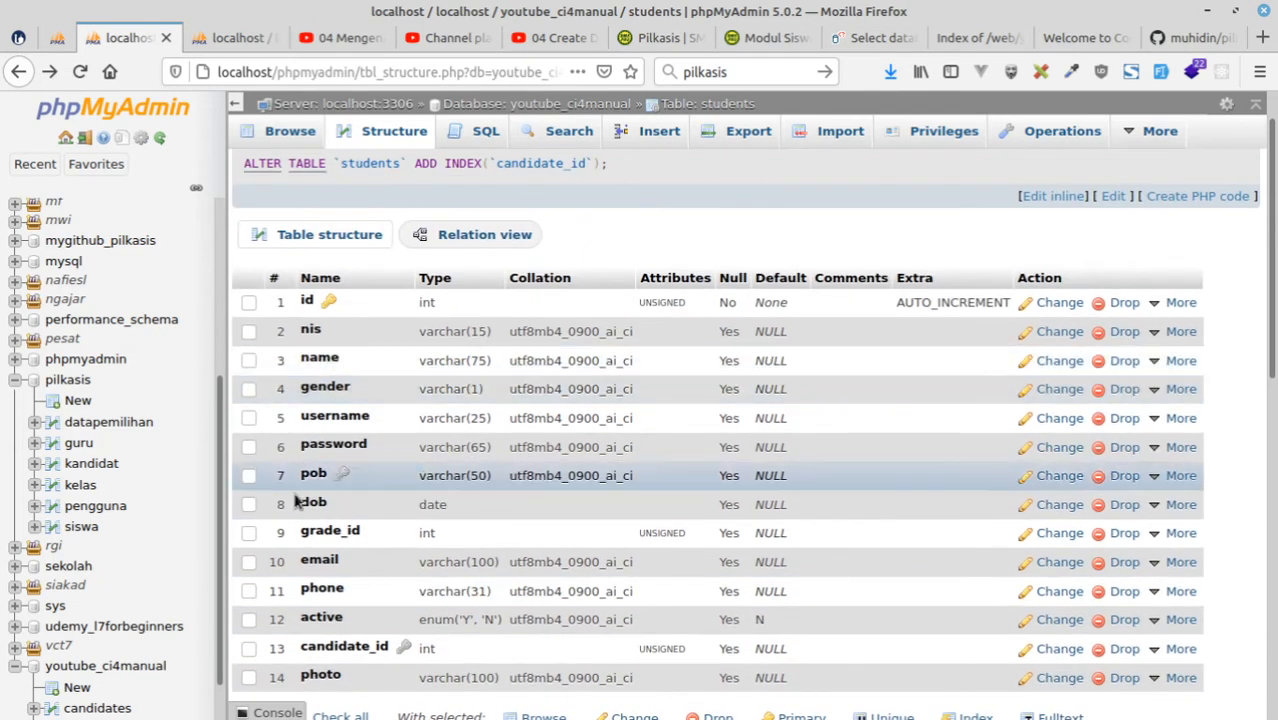
scroll(296, 503, down, 3)
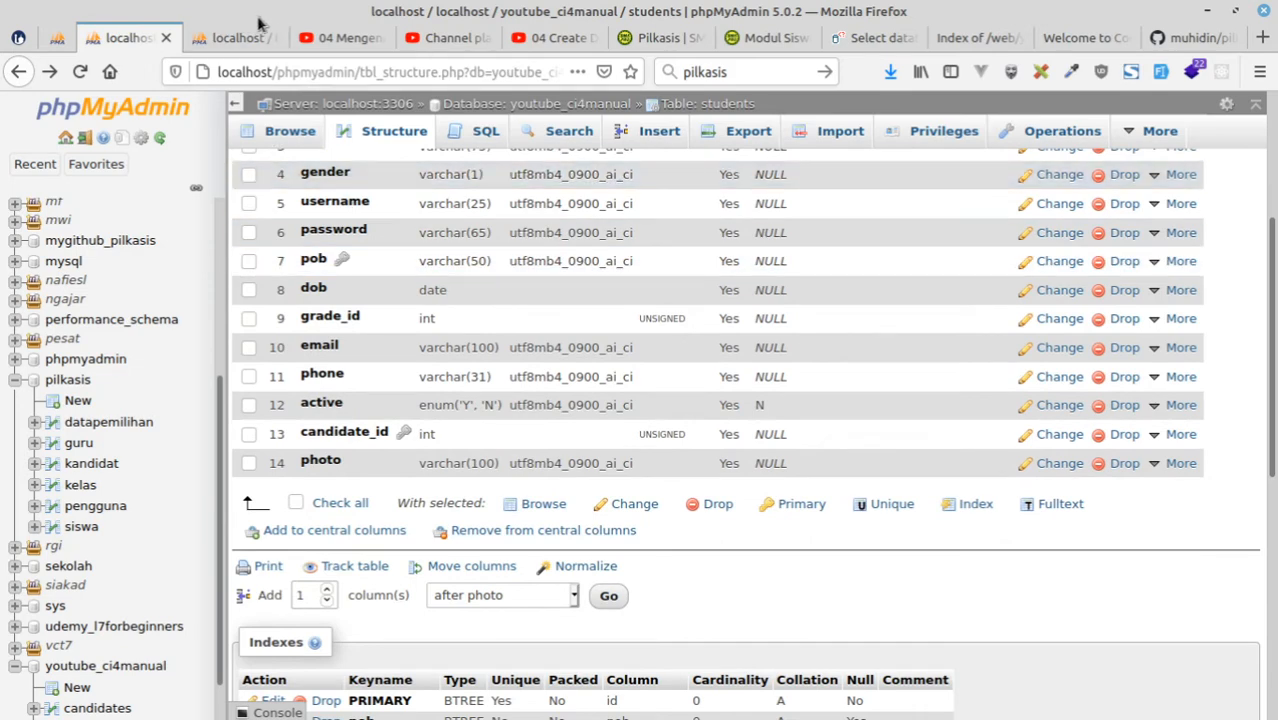
Start a new table named elections with 5 columns in youtube_ci4manual, using the pilkasis datapemilihan table as reference.
click(251, 38)
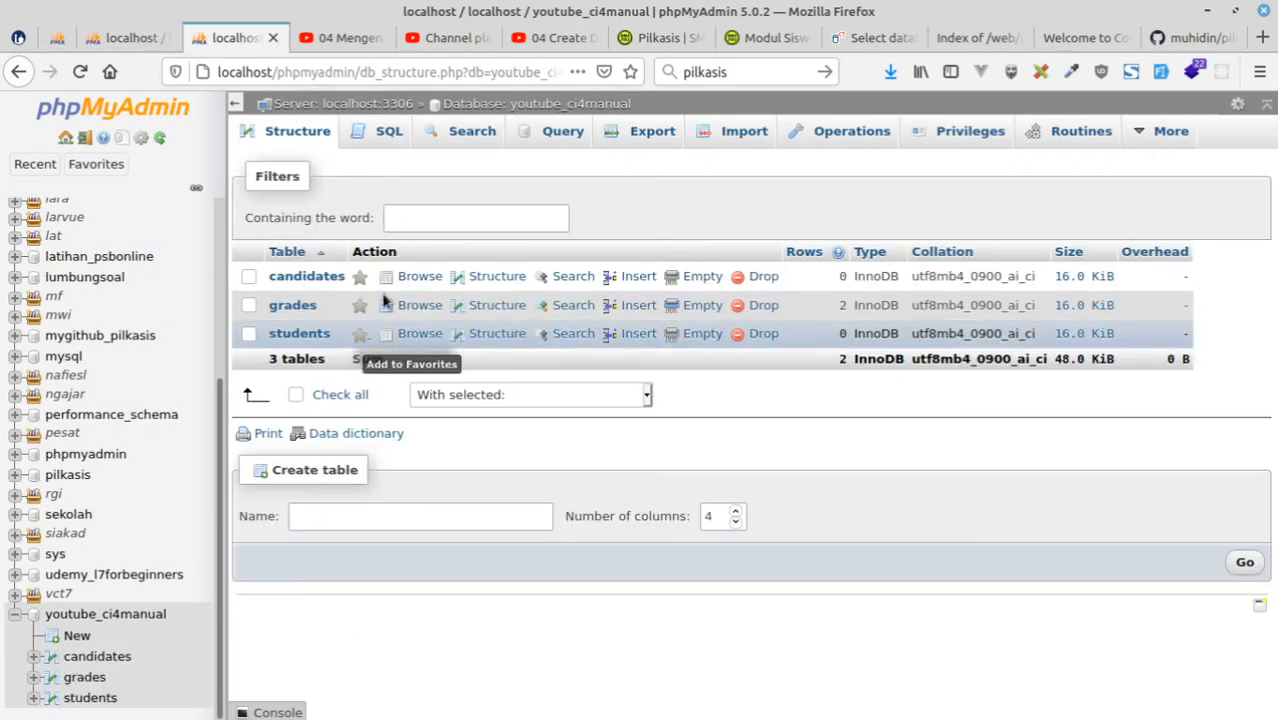
click(394, 516)
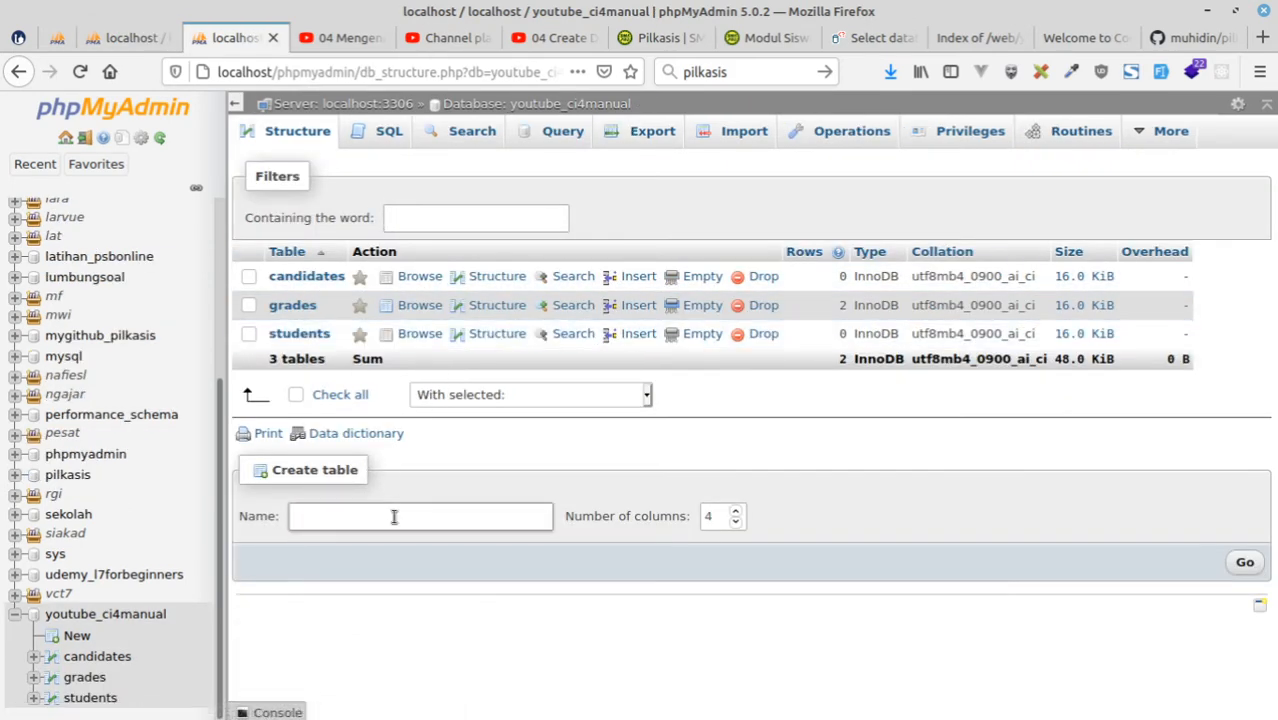
click(57, 38)
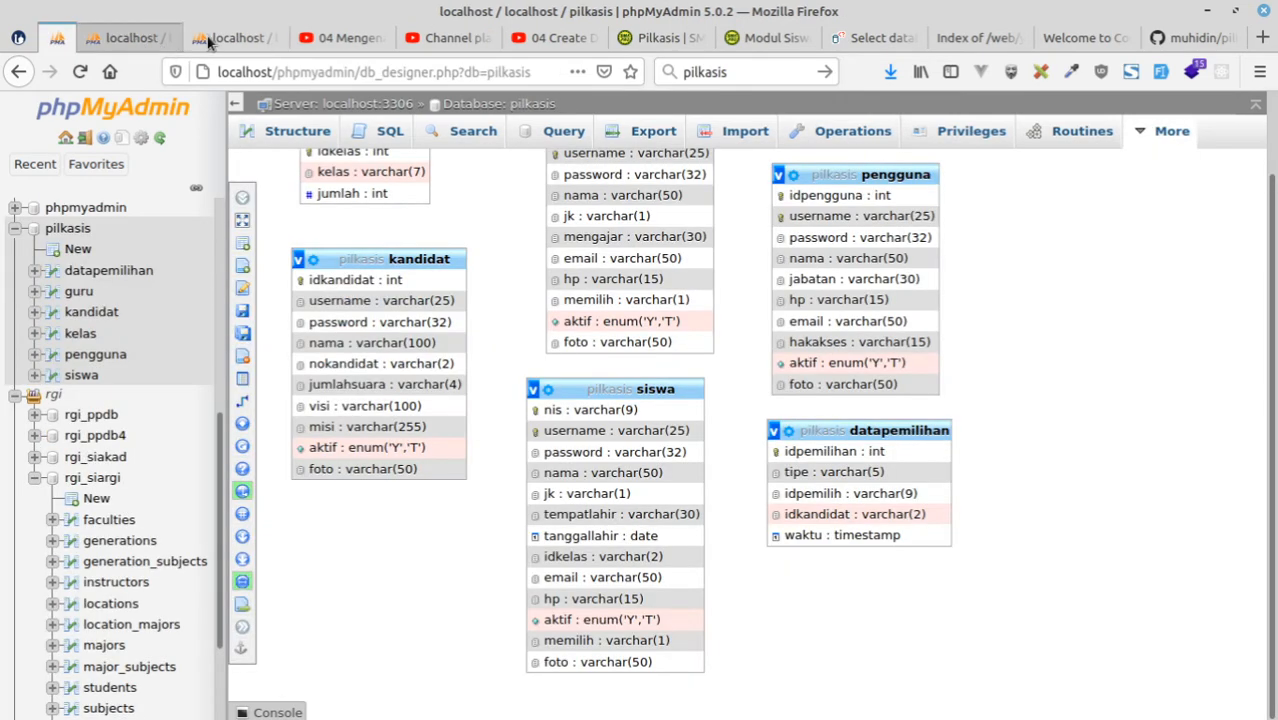
scroll(432, 507, up, 2)
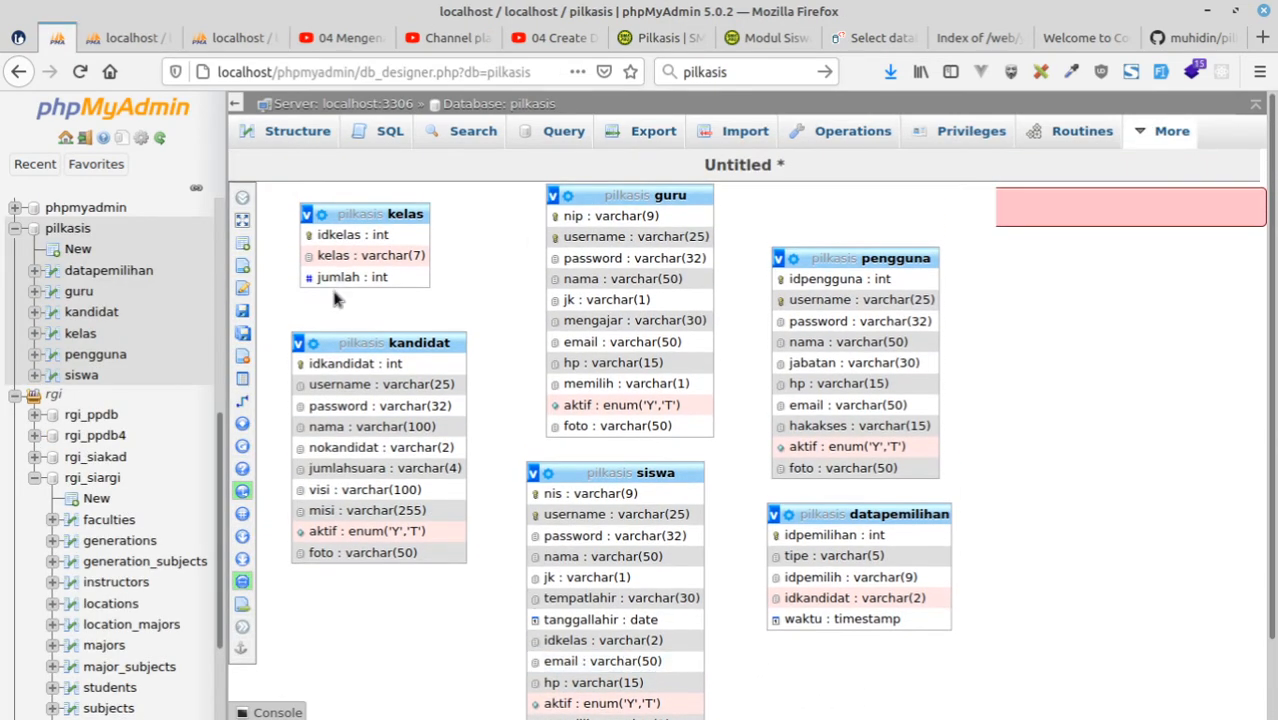
click(237, 40)
click(405, 515)
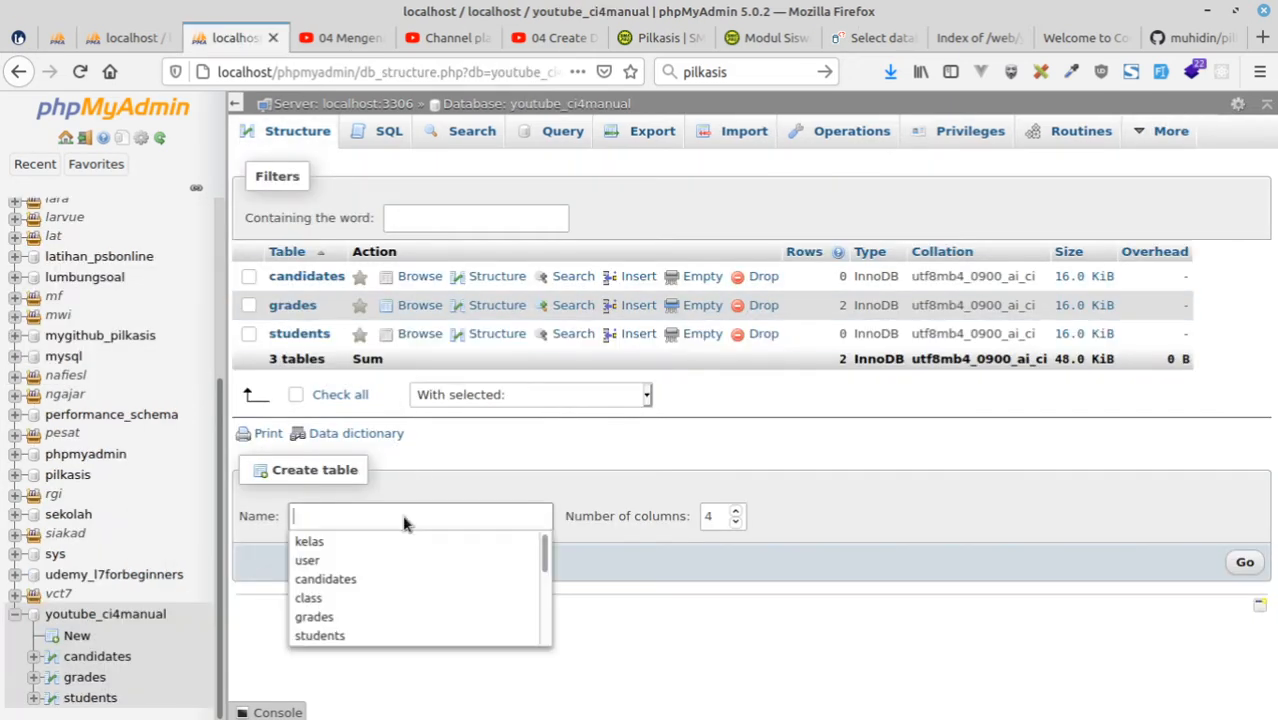
text(elect)
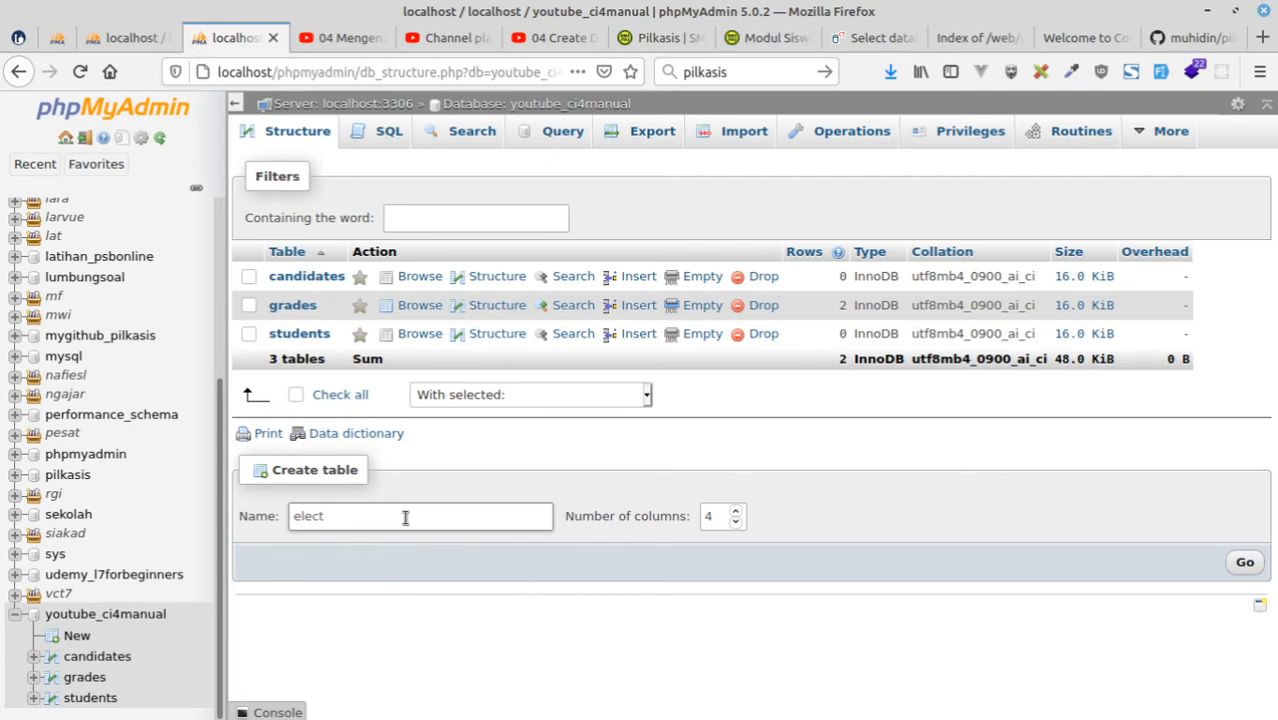
text(ions)
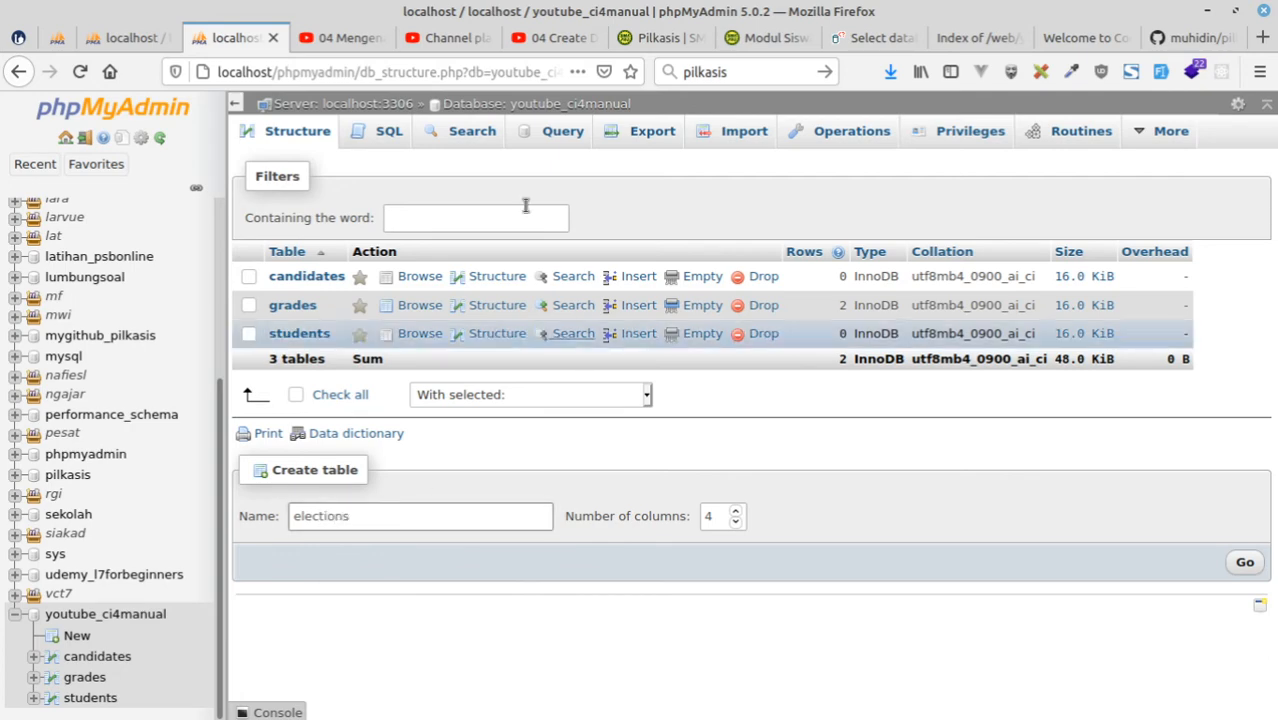
click(72, 45)
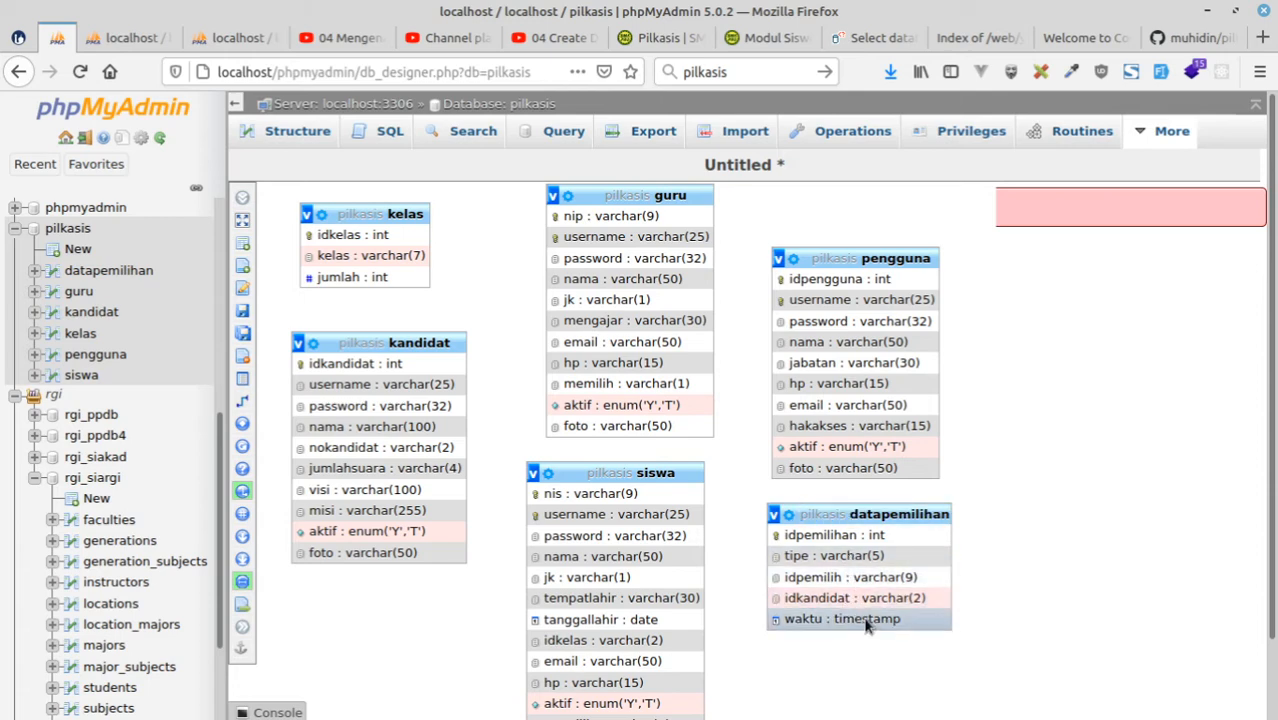
click(232, 37)
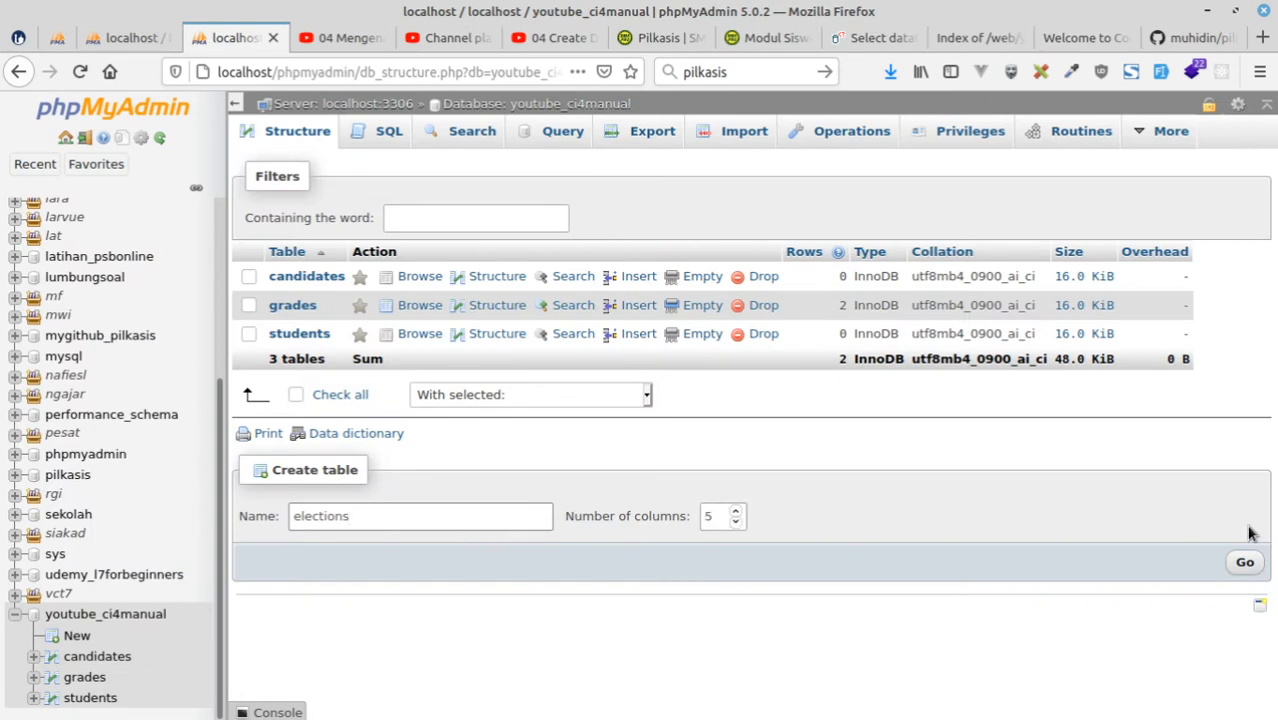
click(1244, 562)
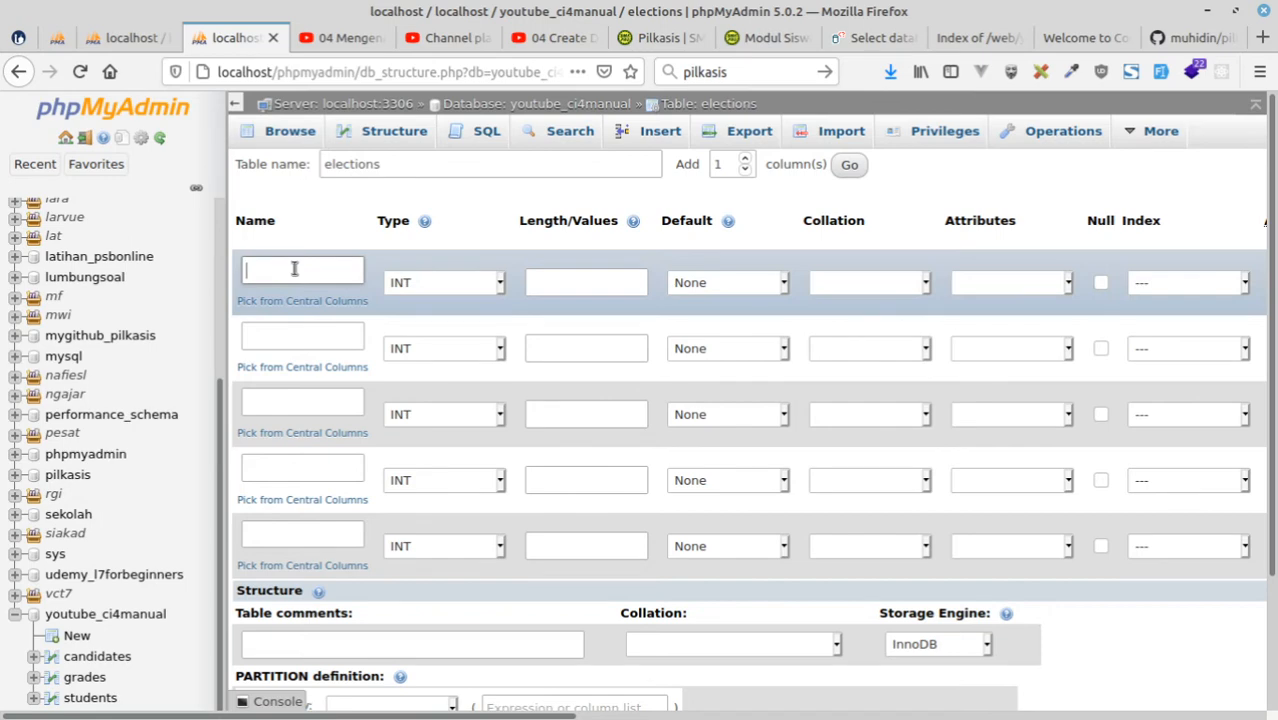
Name the first two elections columns id and type, consulting the design and stored rows of the pilkasis datapemilihan table.
text(id)
click(293, 340)
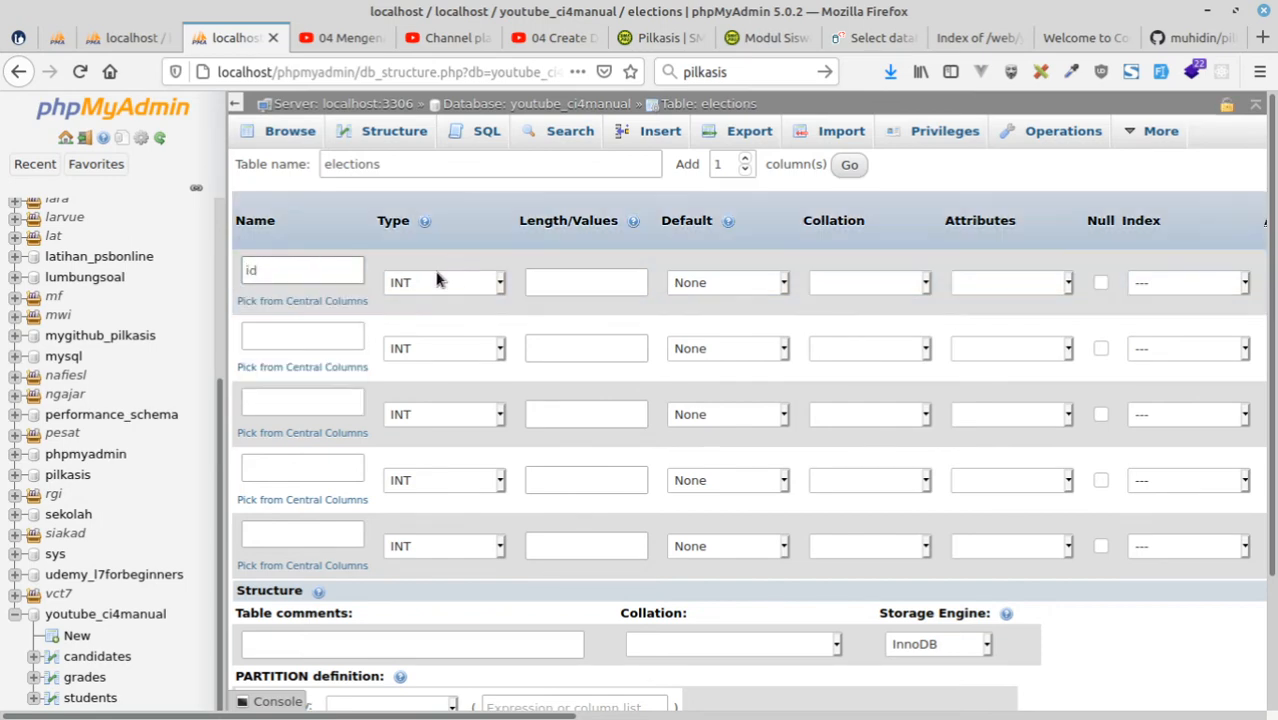
click(63, 38)
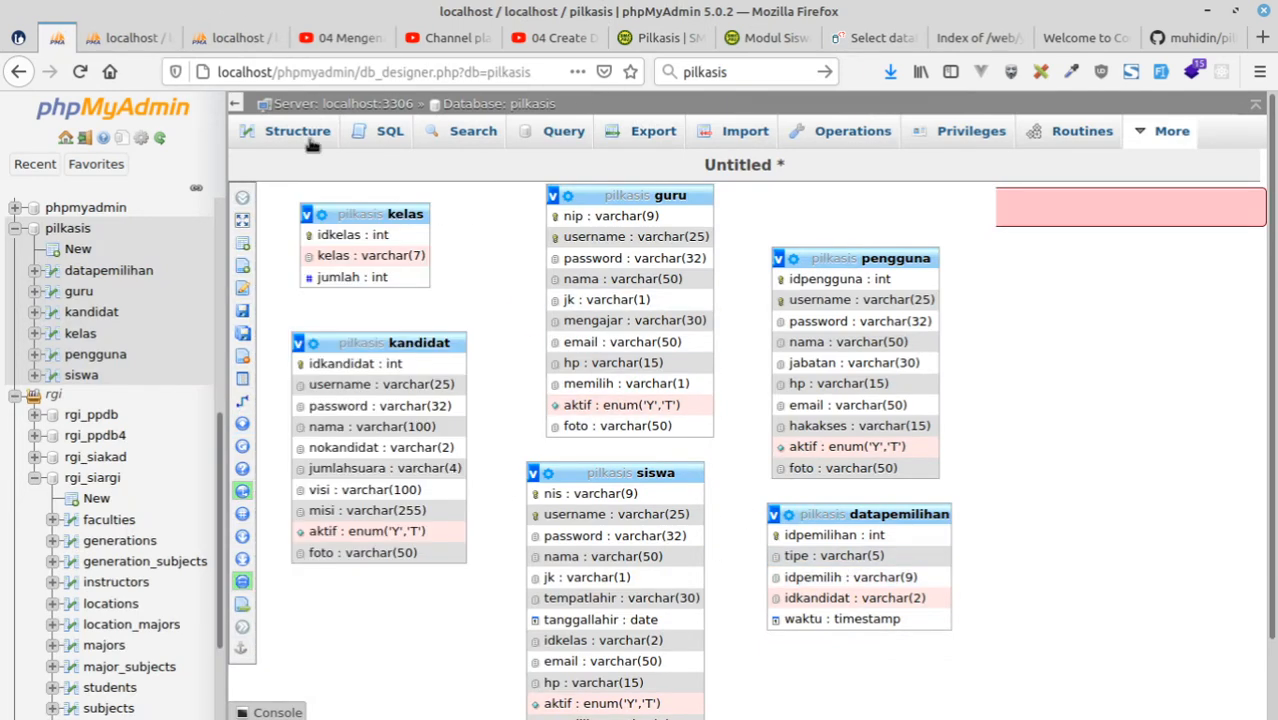
click(120, 38)
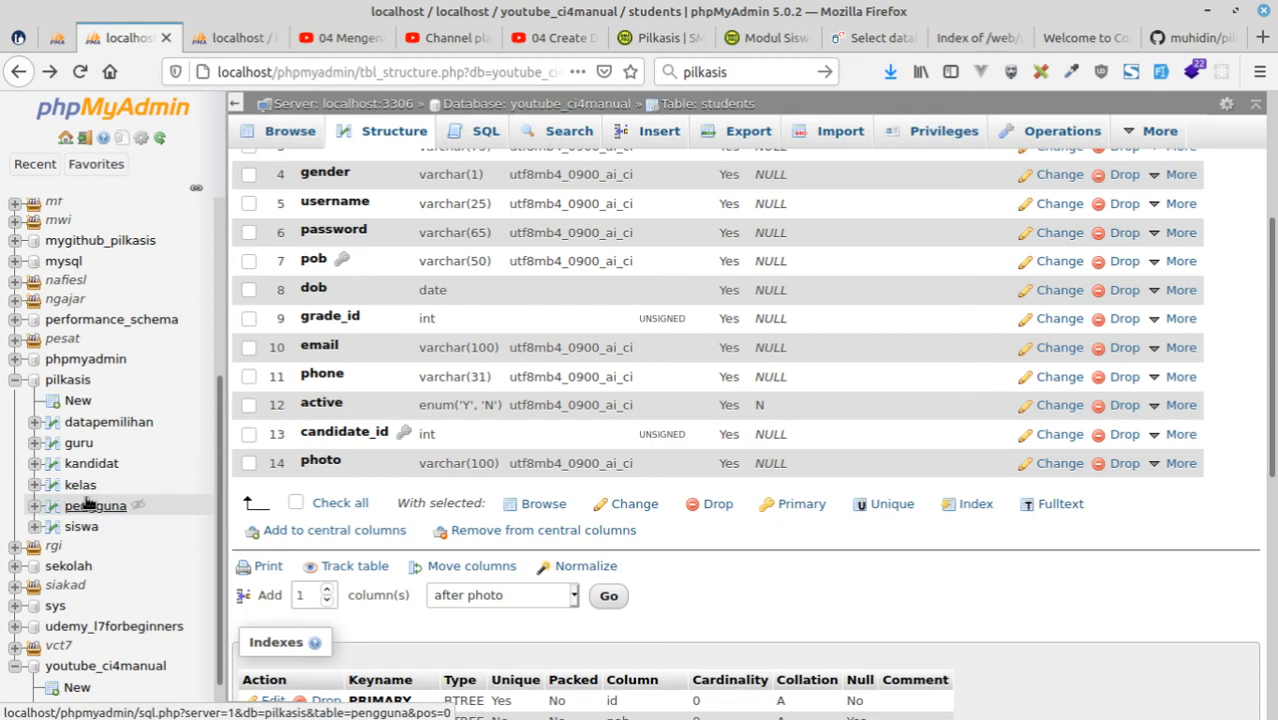
click(141, 424)
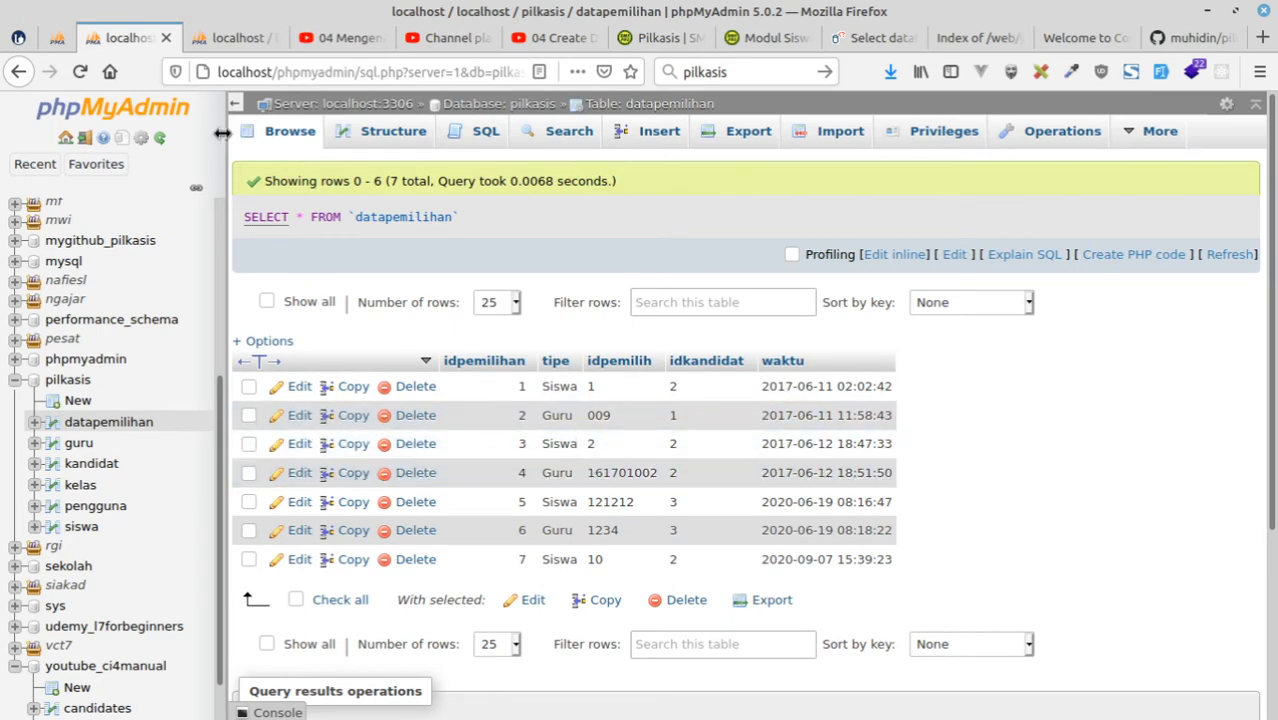
click(208, 36)
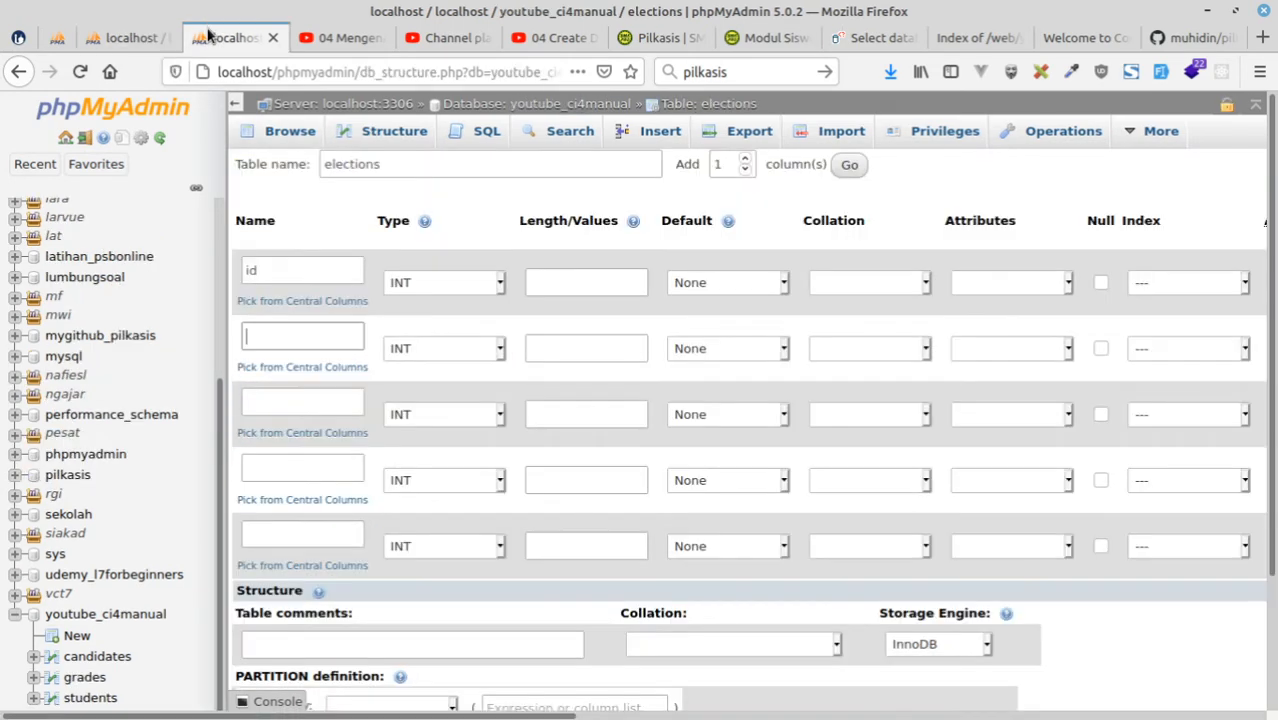
click(128, 37)
click(232, 37)
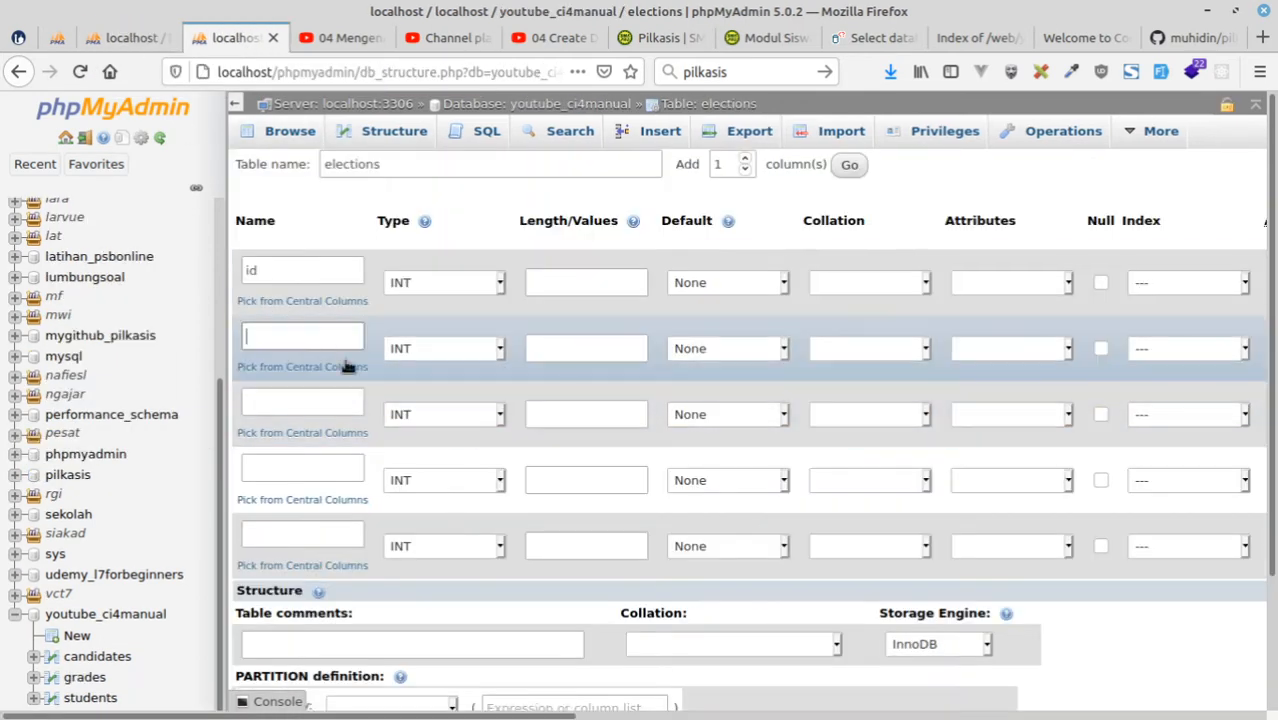
click(315, 337)
text(tyo)
text(e)
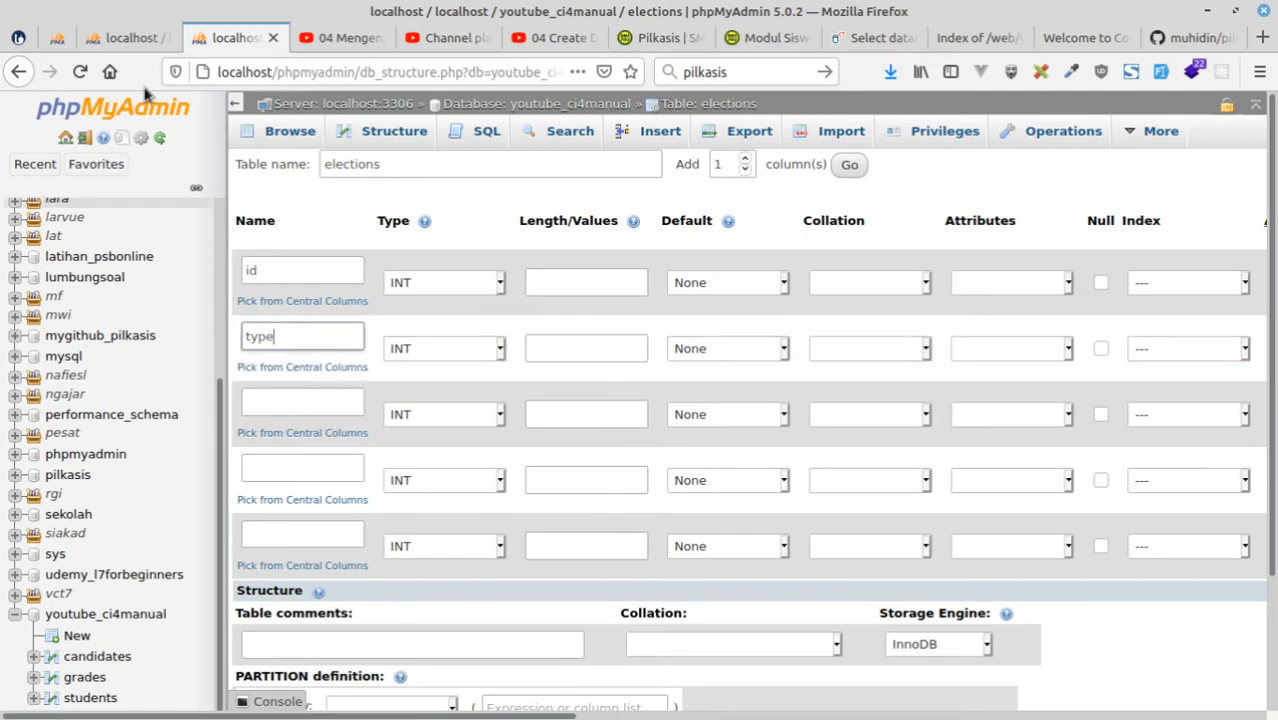
Check the pilkasis datapemilihan columns and rows, and name the third elections column voter_id.
click(58, 40)
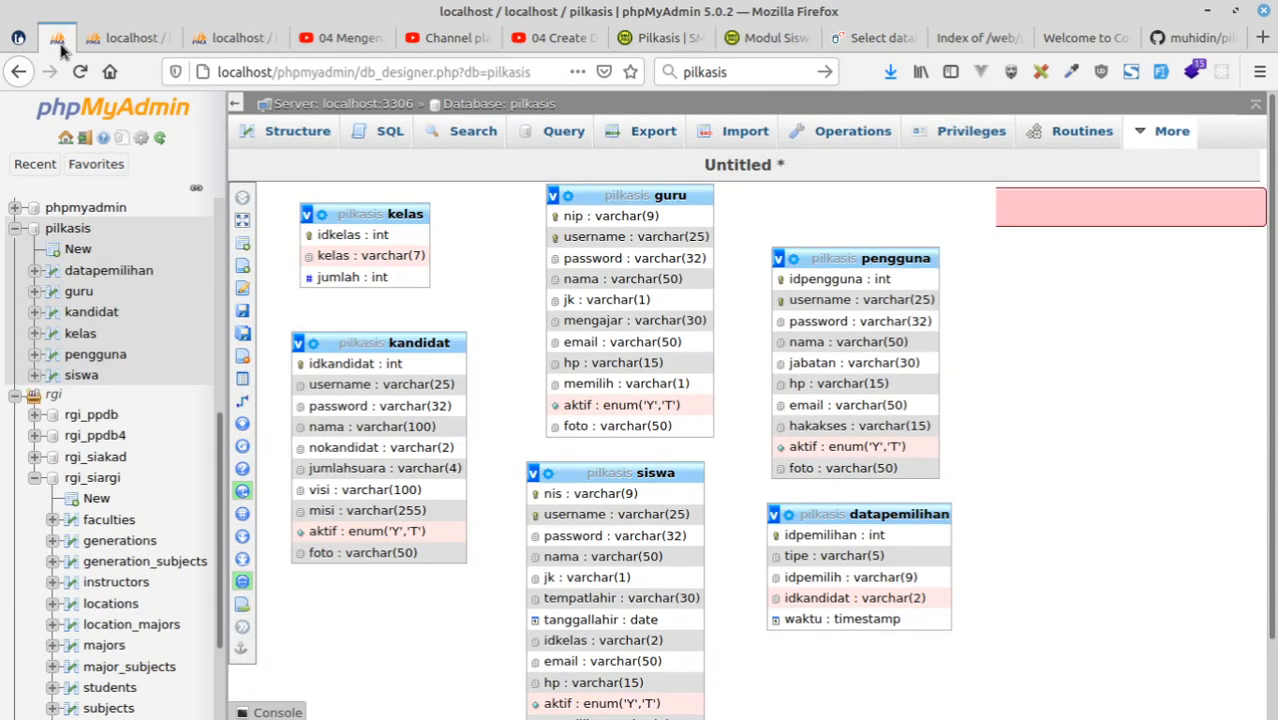
click(214, 40)
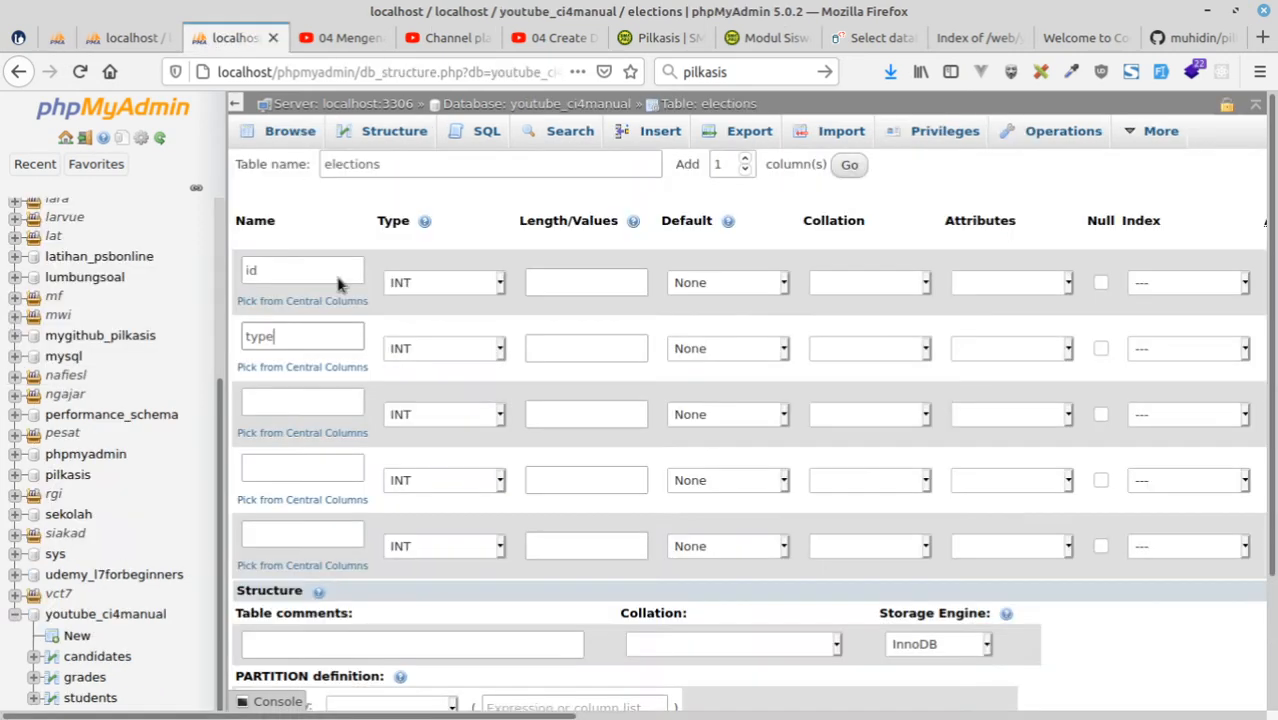
click(292, 405)
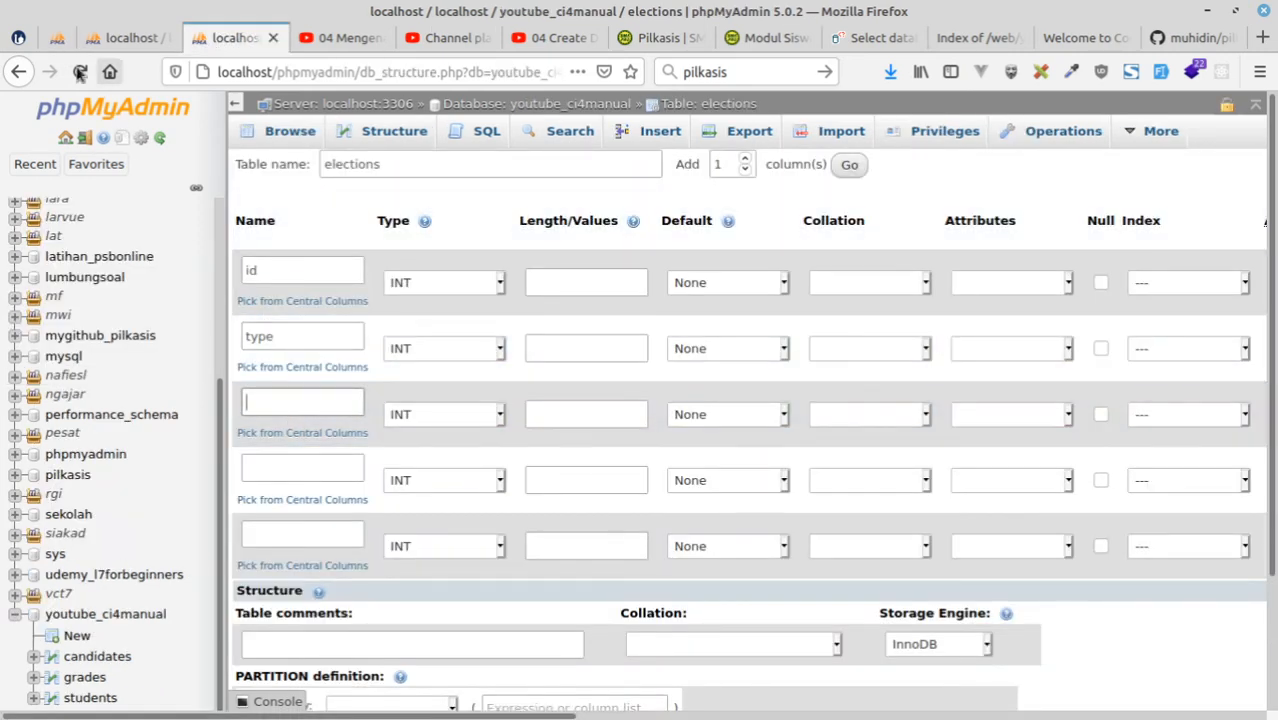
click(57, 38)
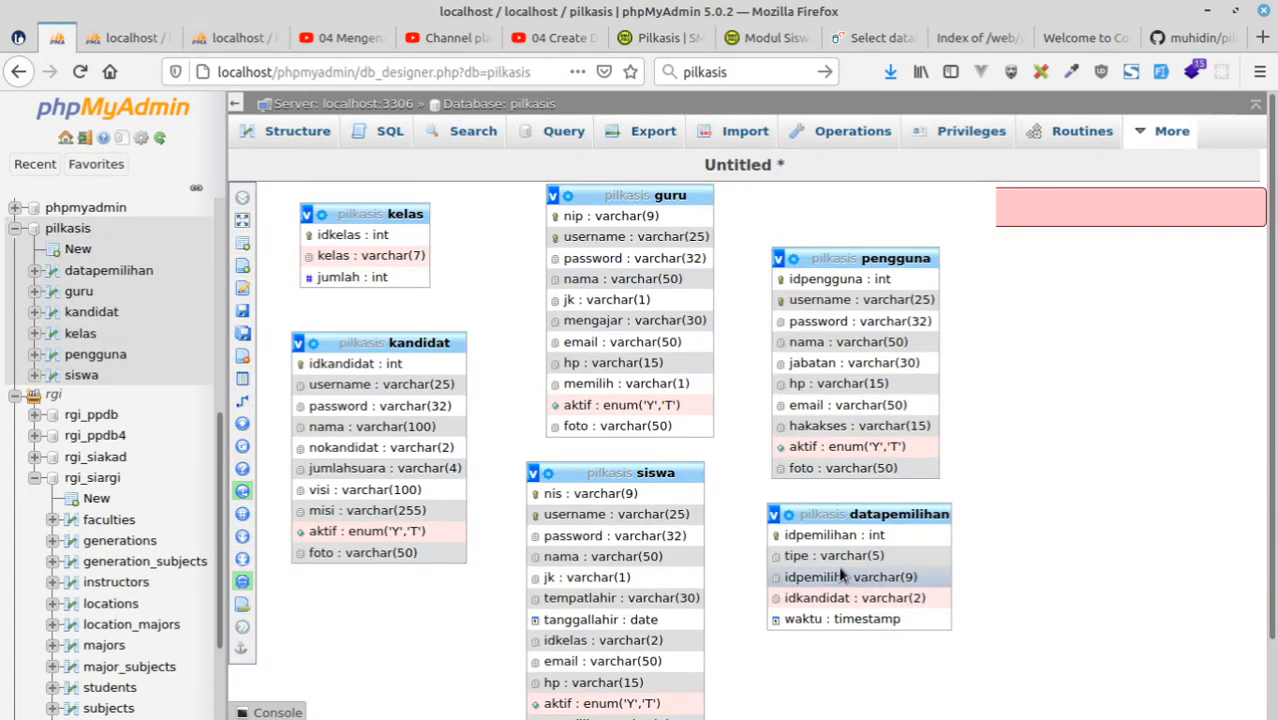
click(130, 37)
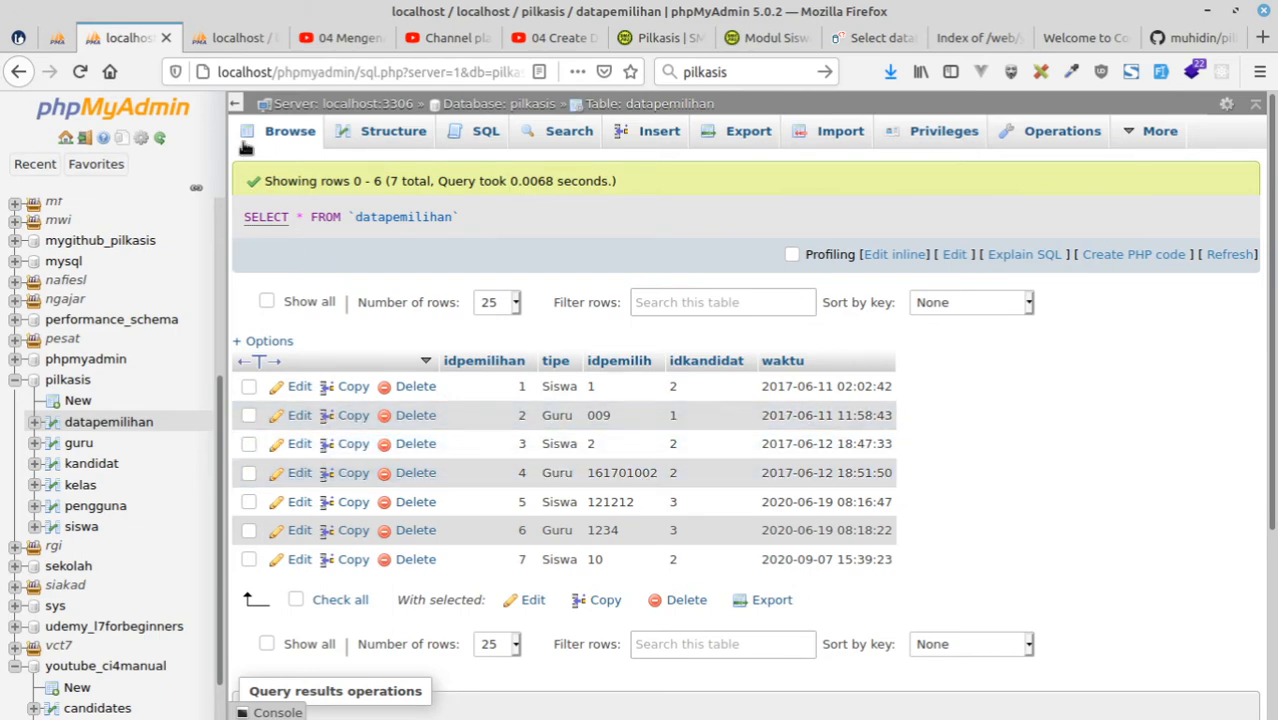
click(230, 37)
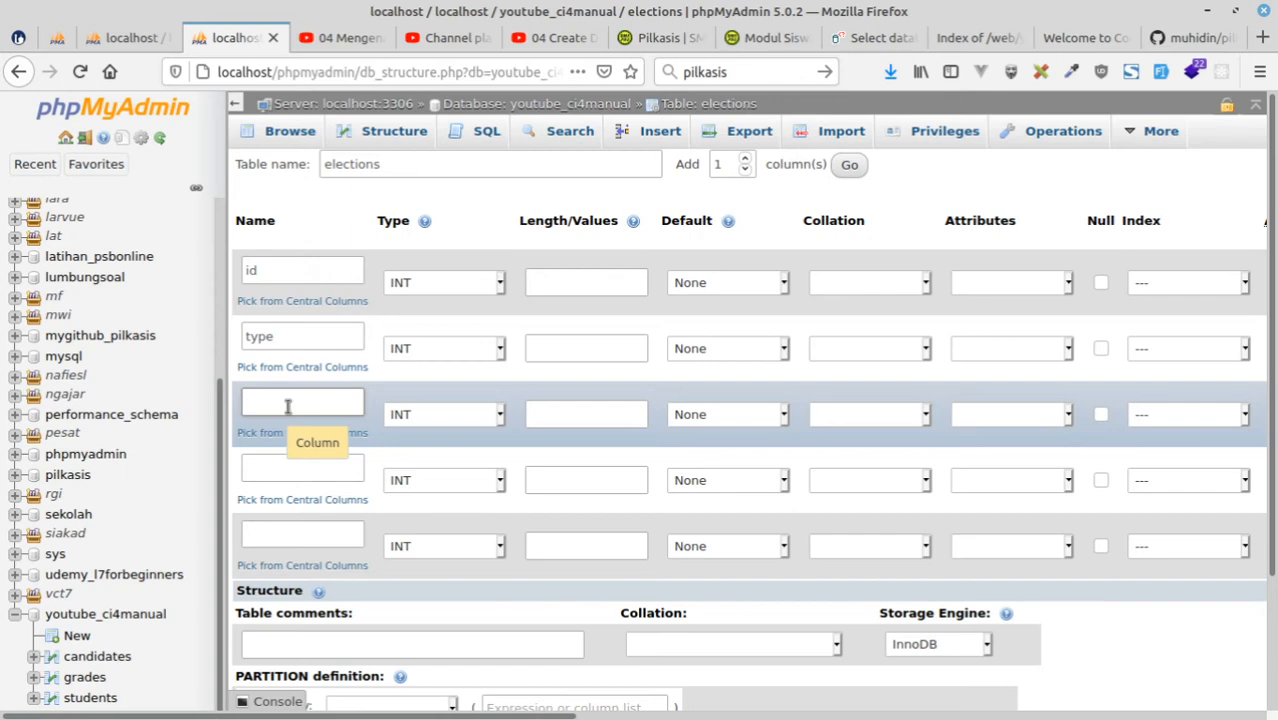
click(120, 38)
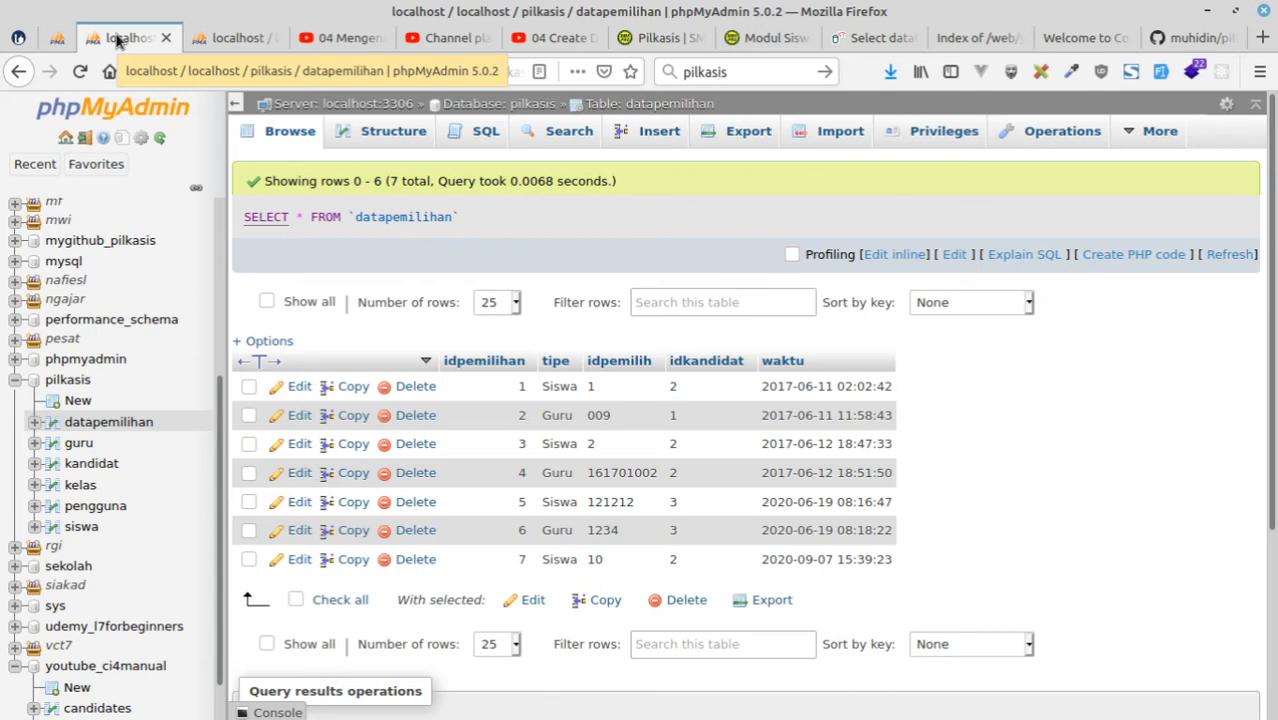
click(218, 40)
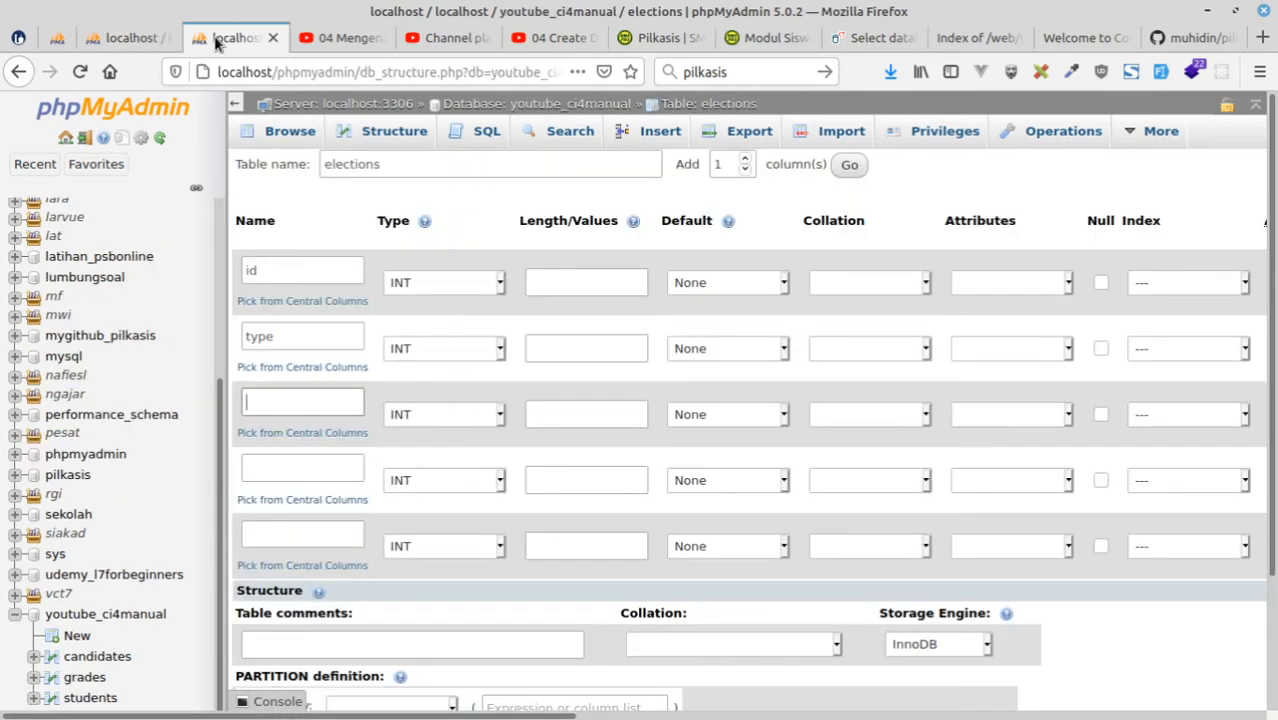
click(292, 399)
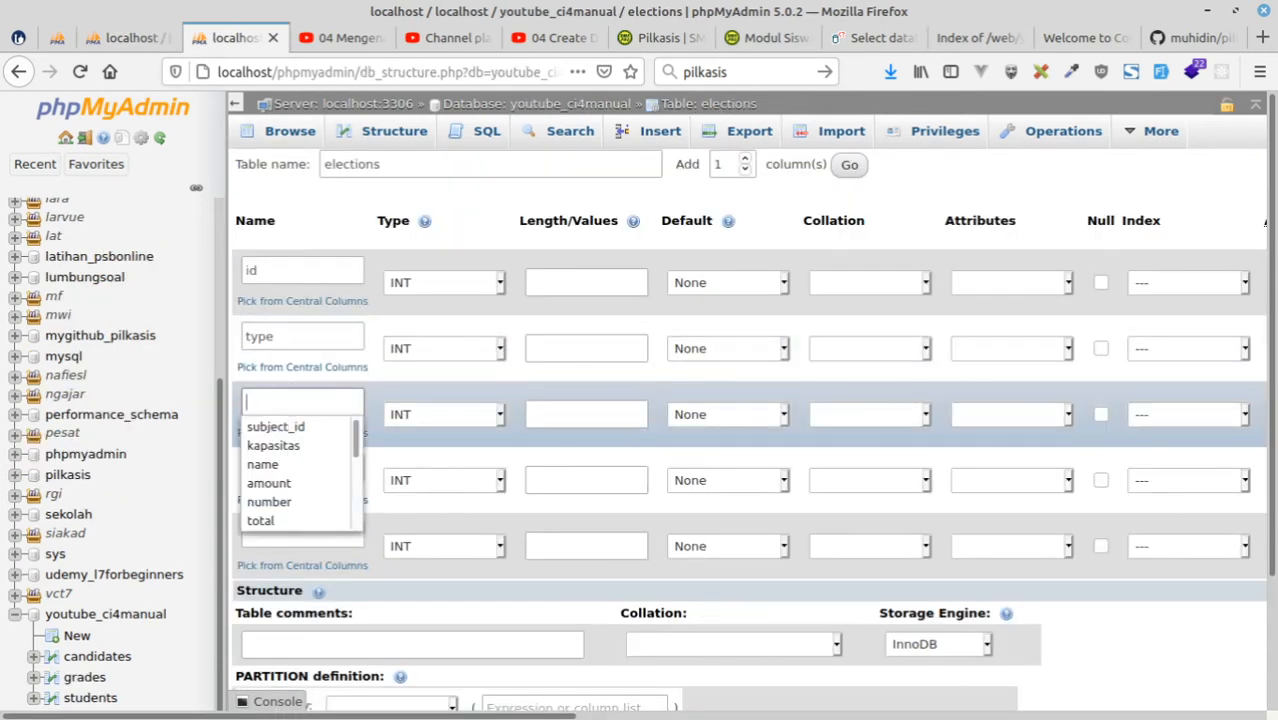
key(Escape)
key(alt+Tab)
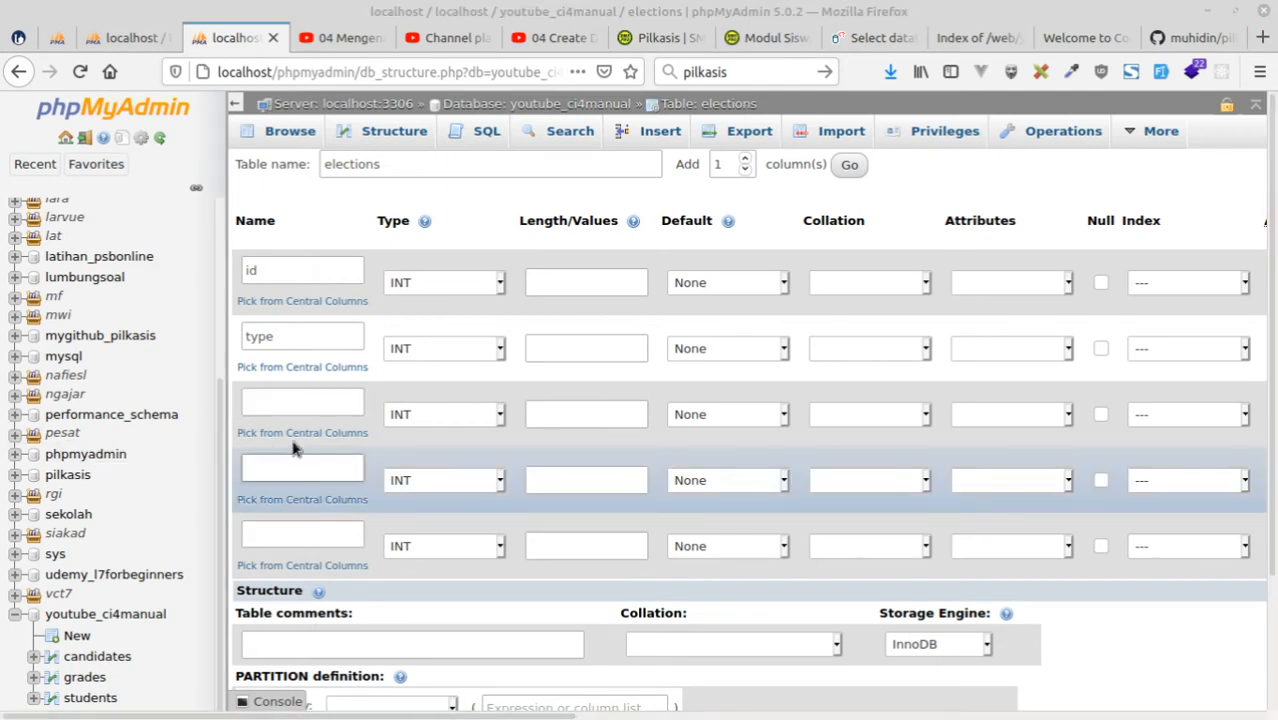
click(287, 404)
text(voter_id)
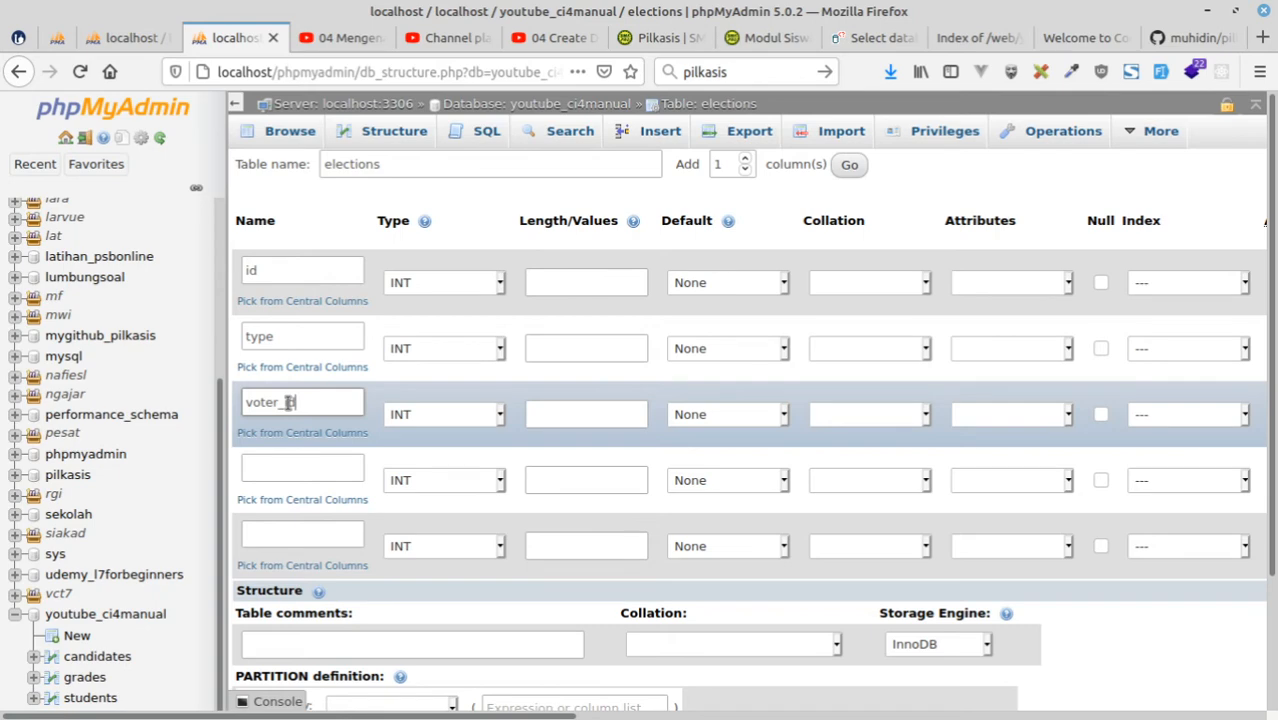
Name the fourth elections column candidate_id, consulting the pilkasis datapemilihan table in the design view.
click(262, 466)
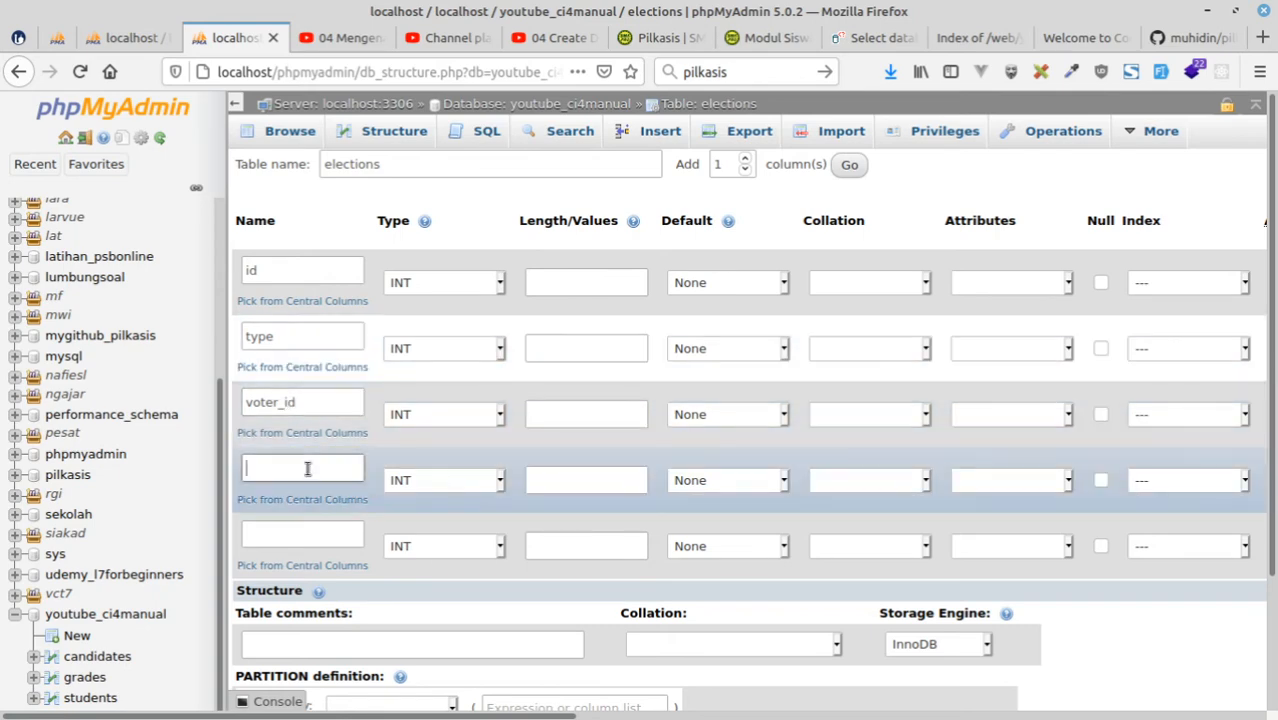
click(58, 38)
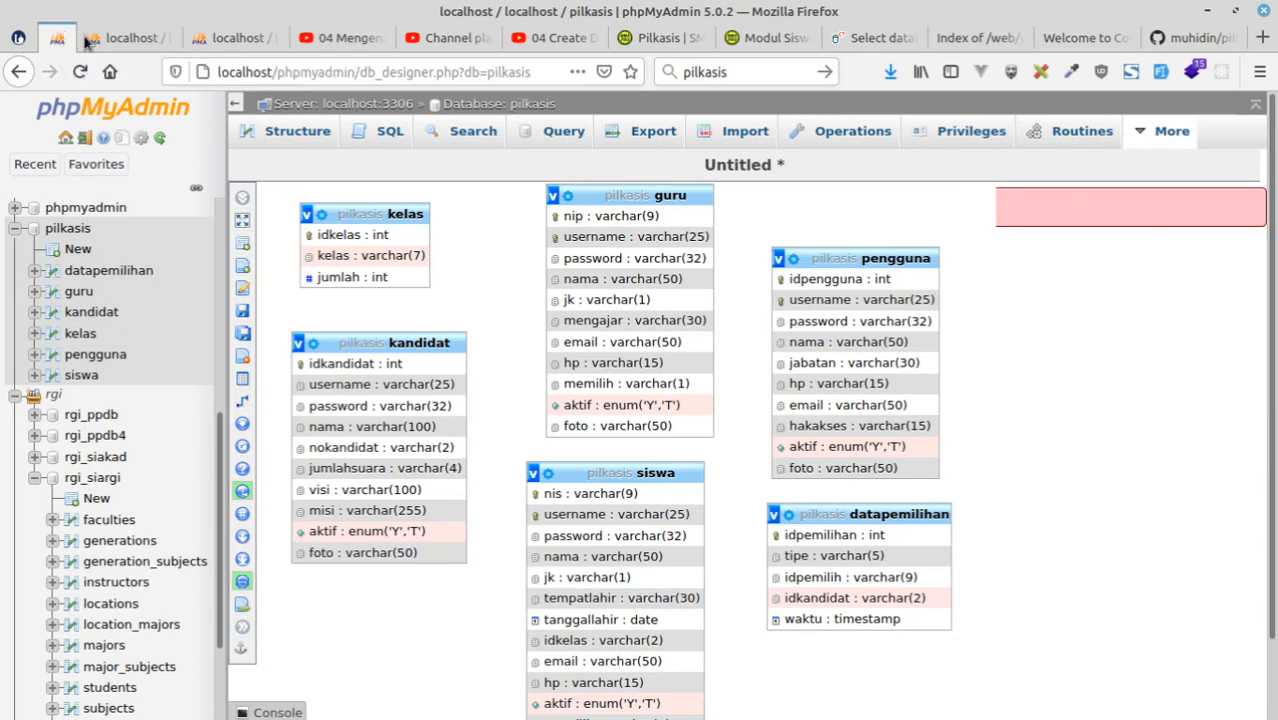
click(230, 38)
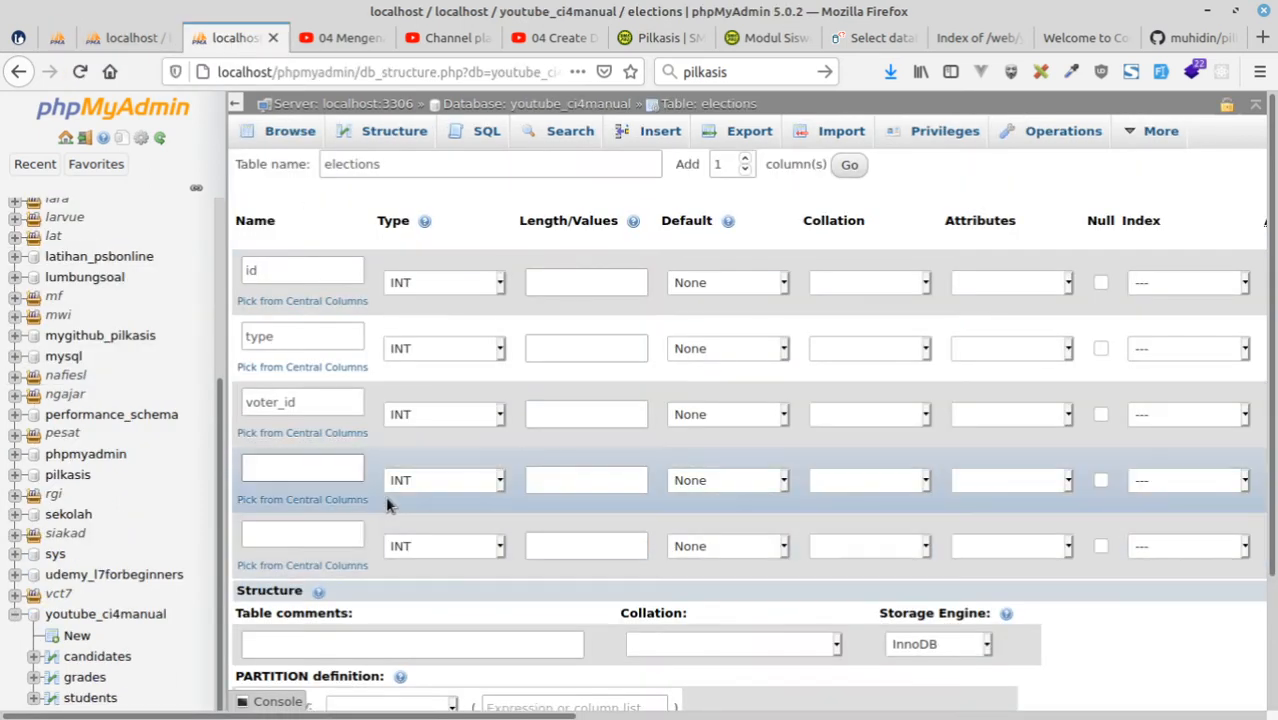
text(ca)
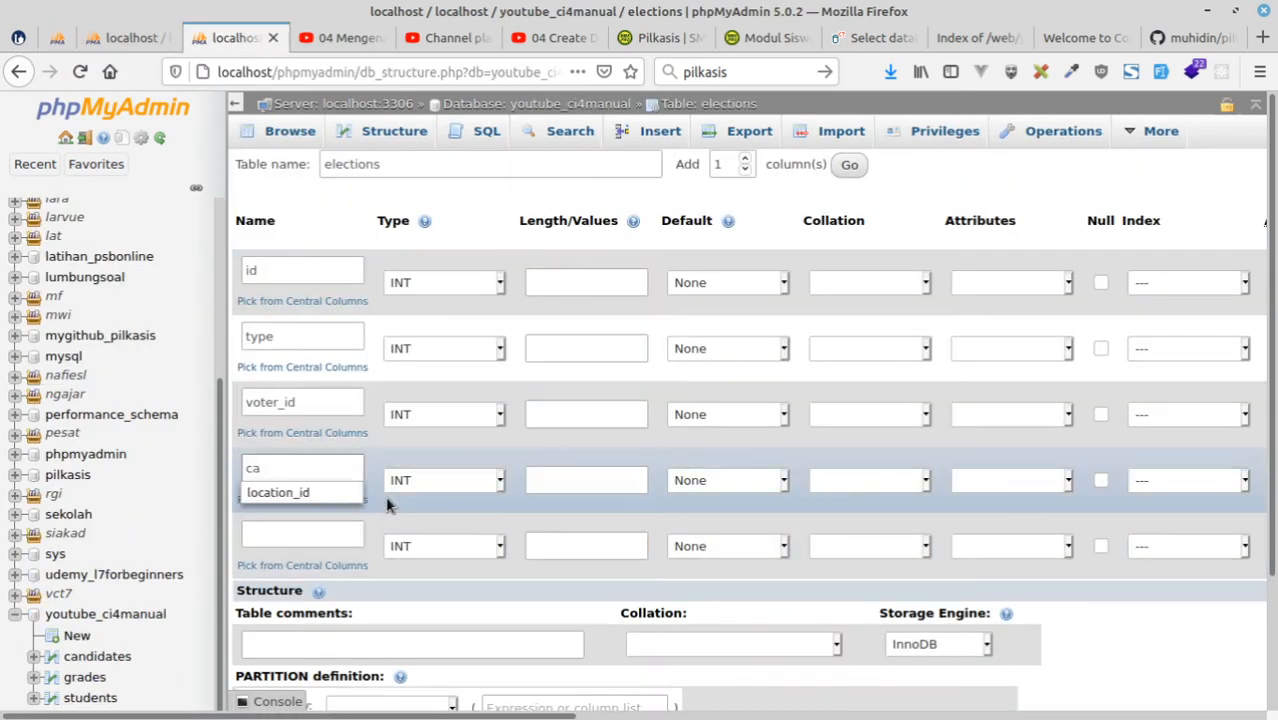
text(ndida)
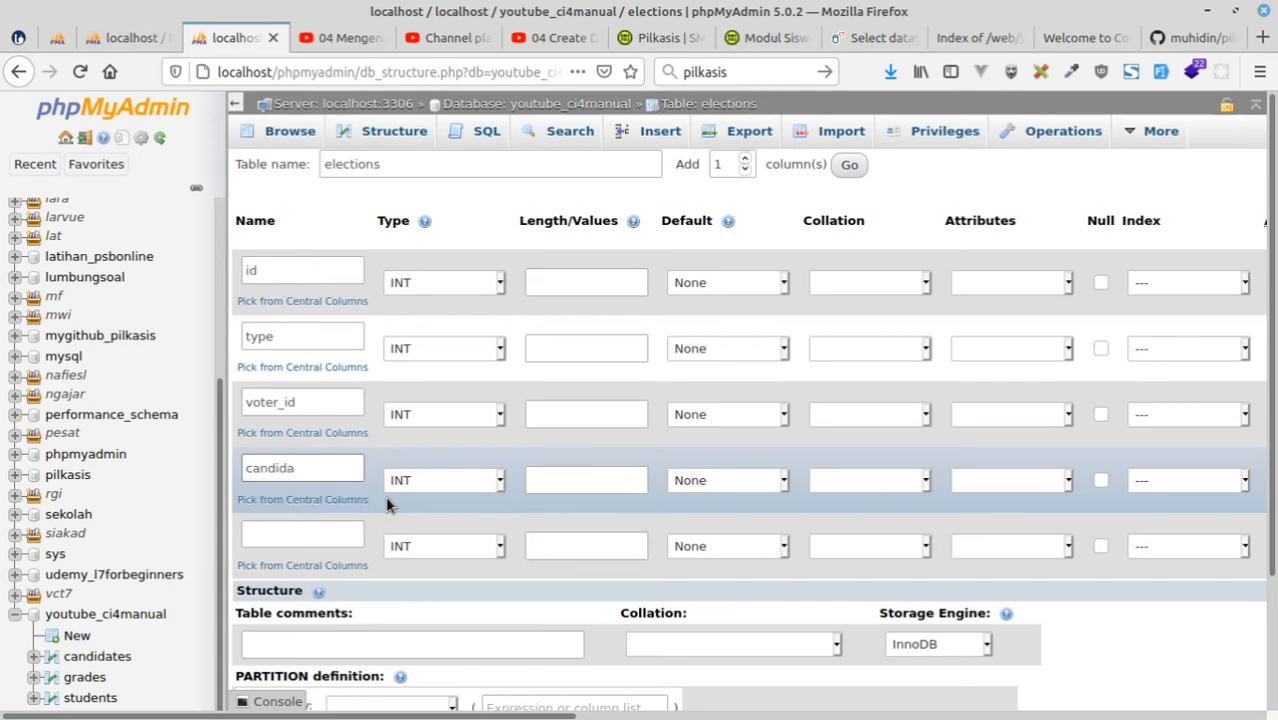
text(te_id)
Check the last datapemilihan column in the pilkasis design and name the fifth elections column time.
click(57, 37)
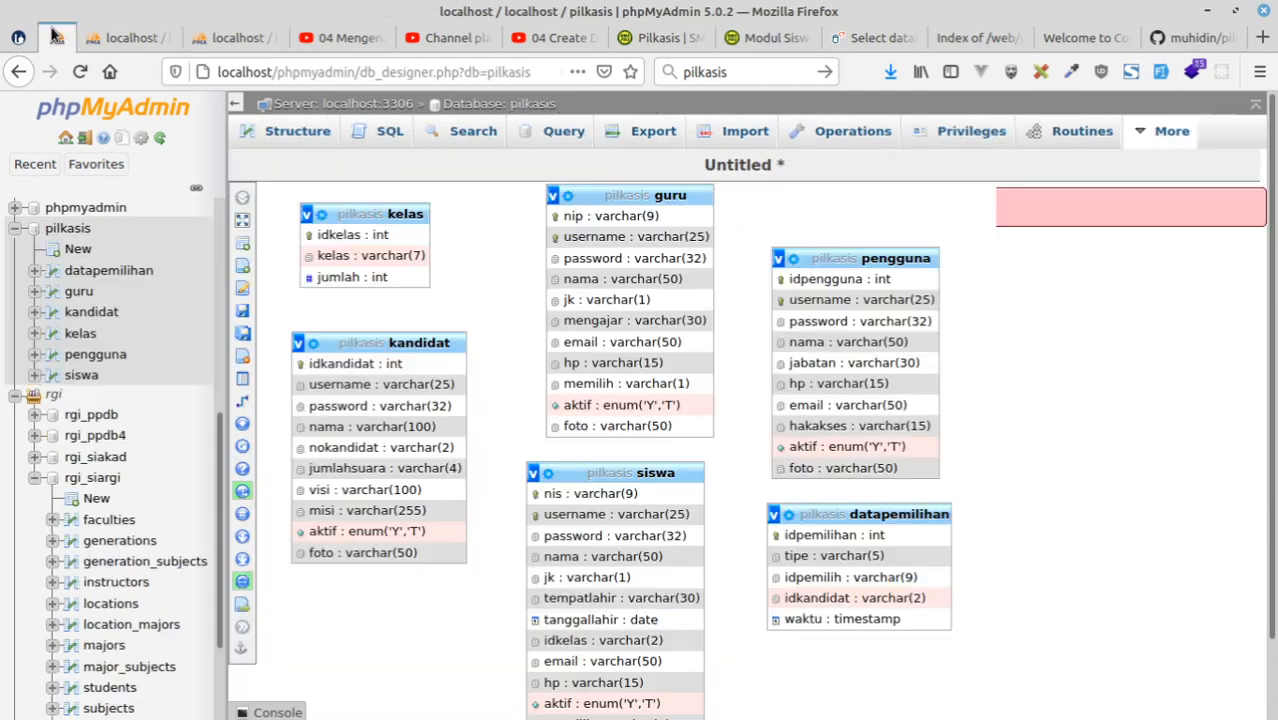
click(235, 37)
click(285, 533)
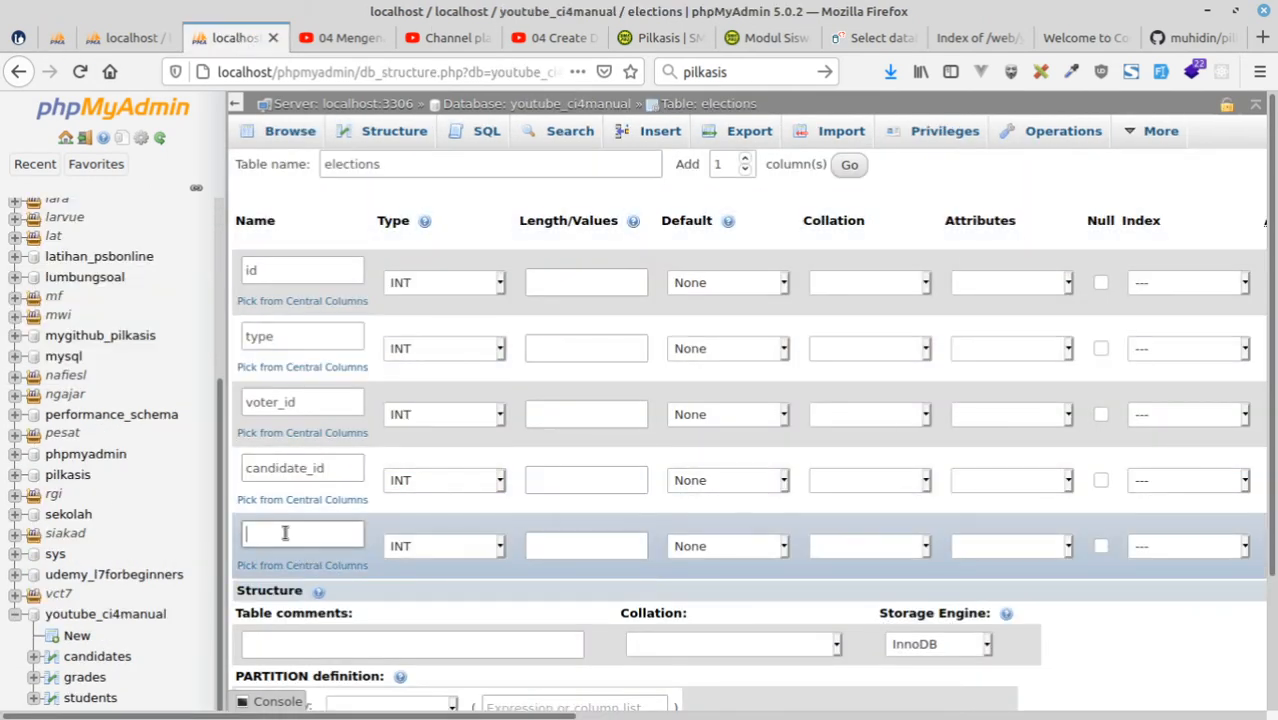
text(time)
Set the time column's type to DATETIME and its default to CURRENT_TIMESTAMP.
click(445, 546)
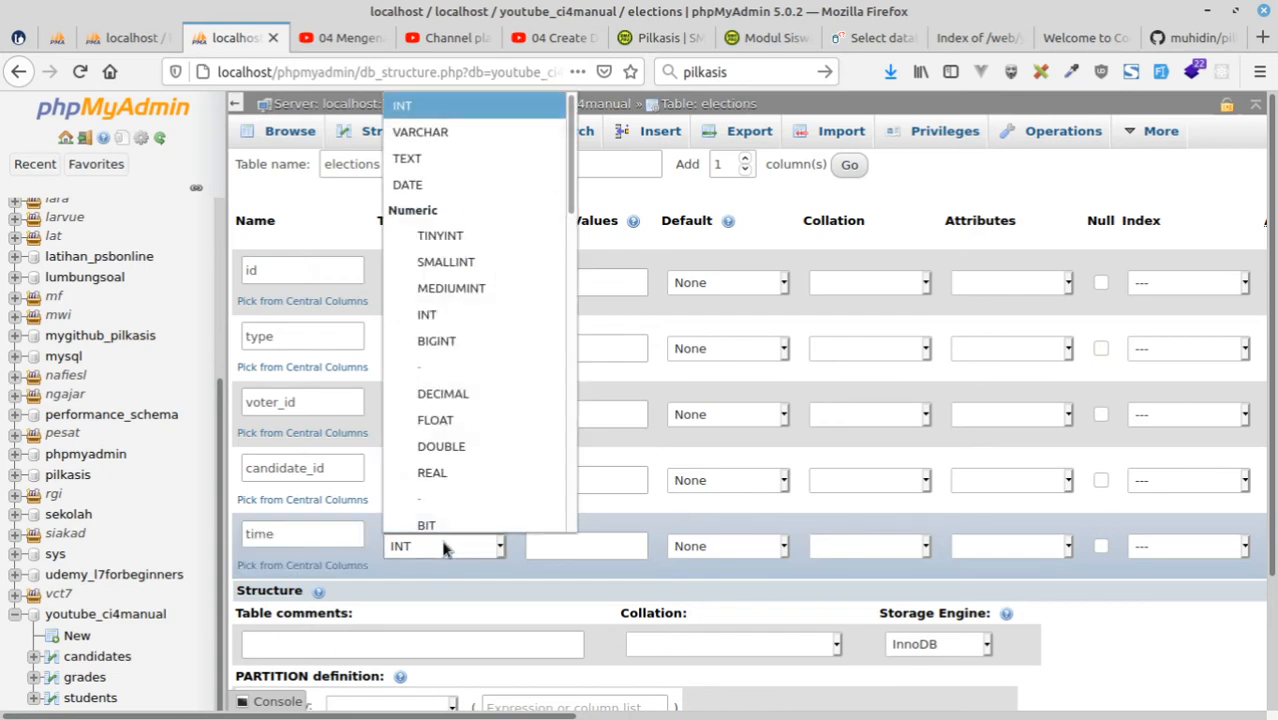
key(d)
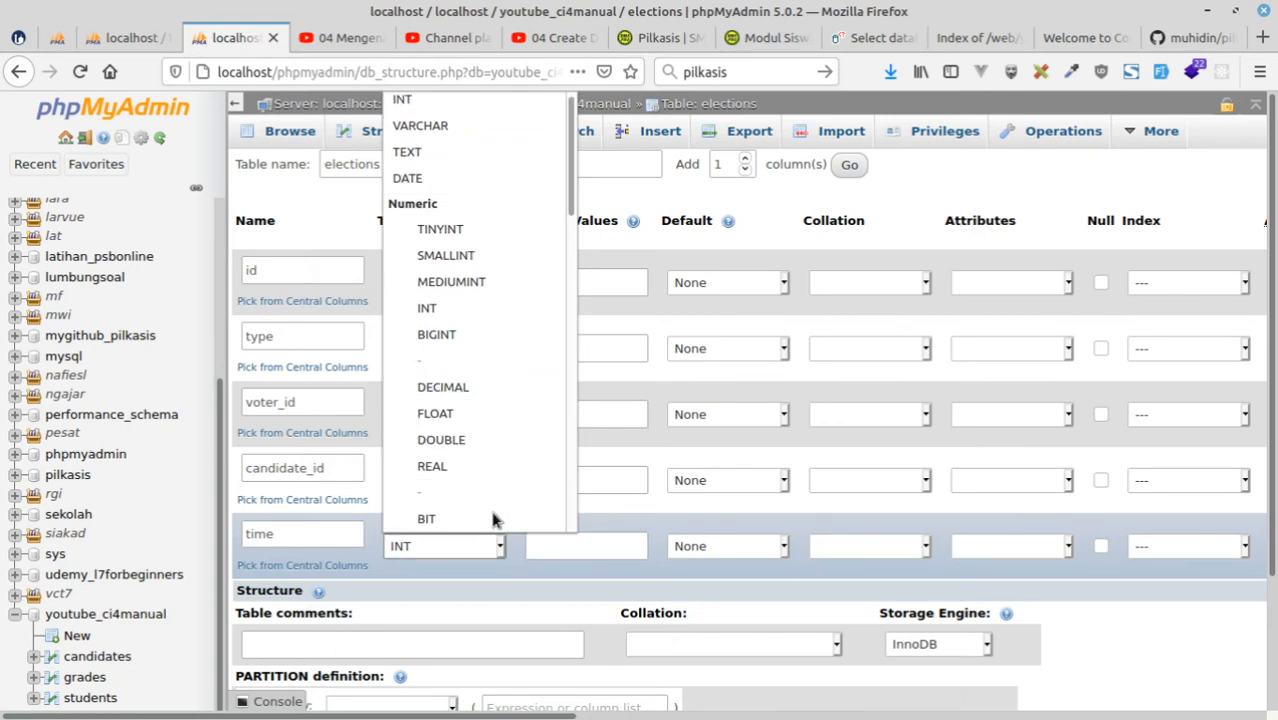
click(440, 550)
click(441, 550)
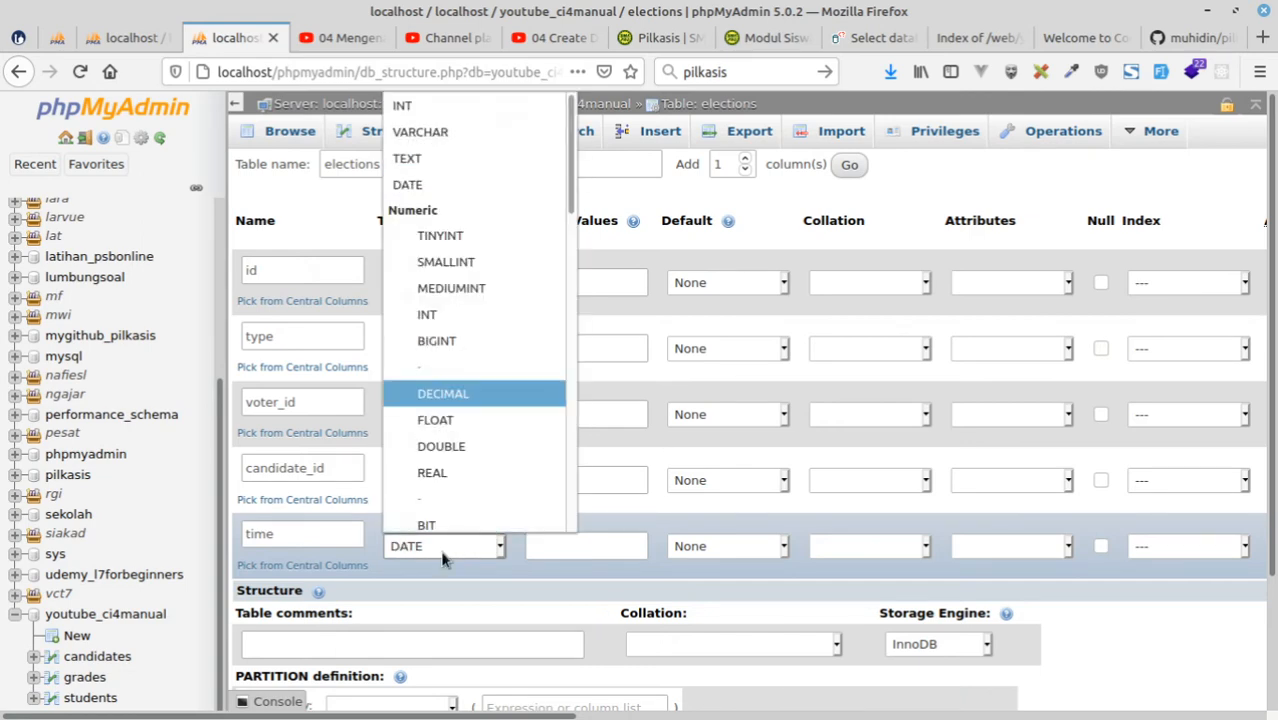
key(d)
key(d)
key(d)
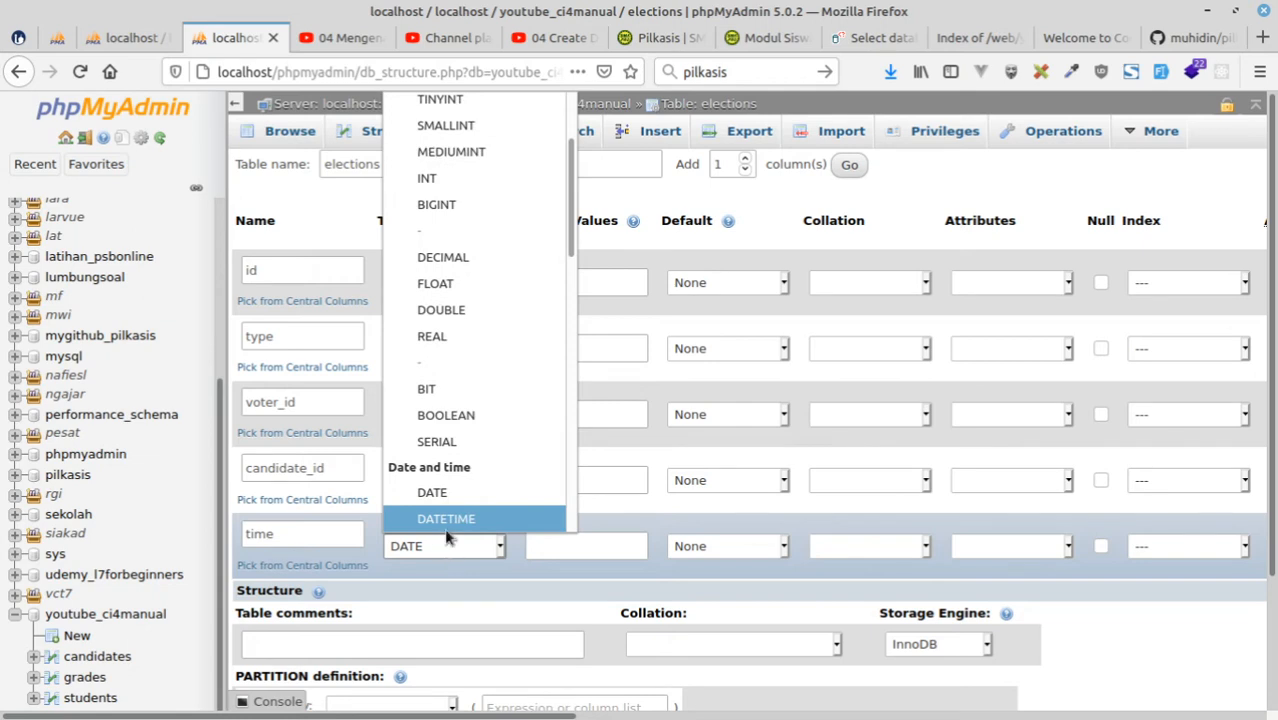
click(446, 525)
click(697, 551)
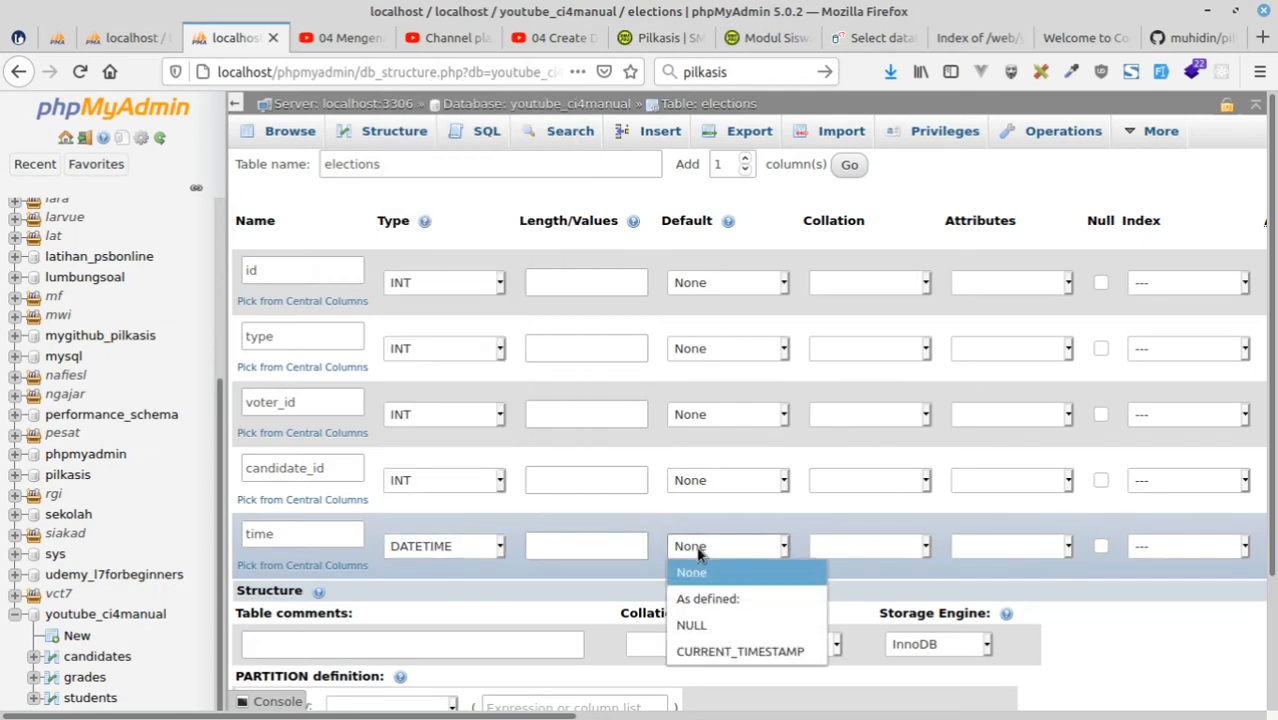
click(748, 651)
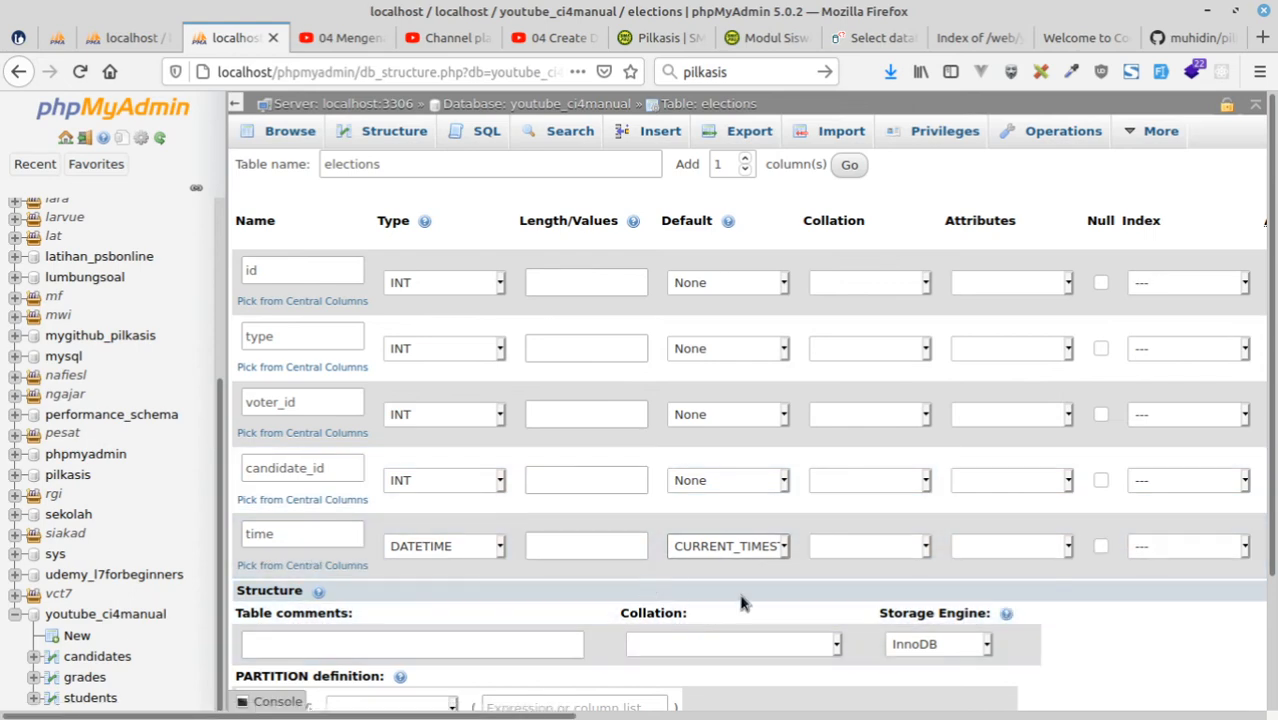
click(828, 546)
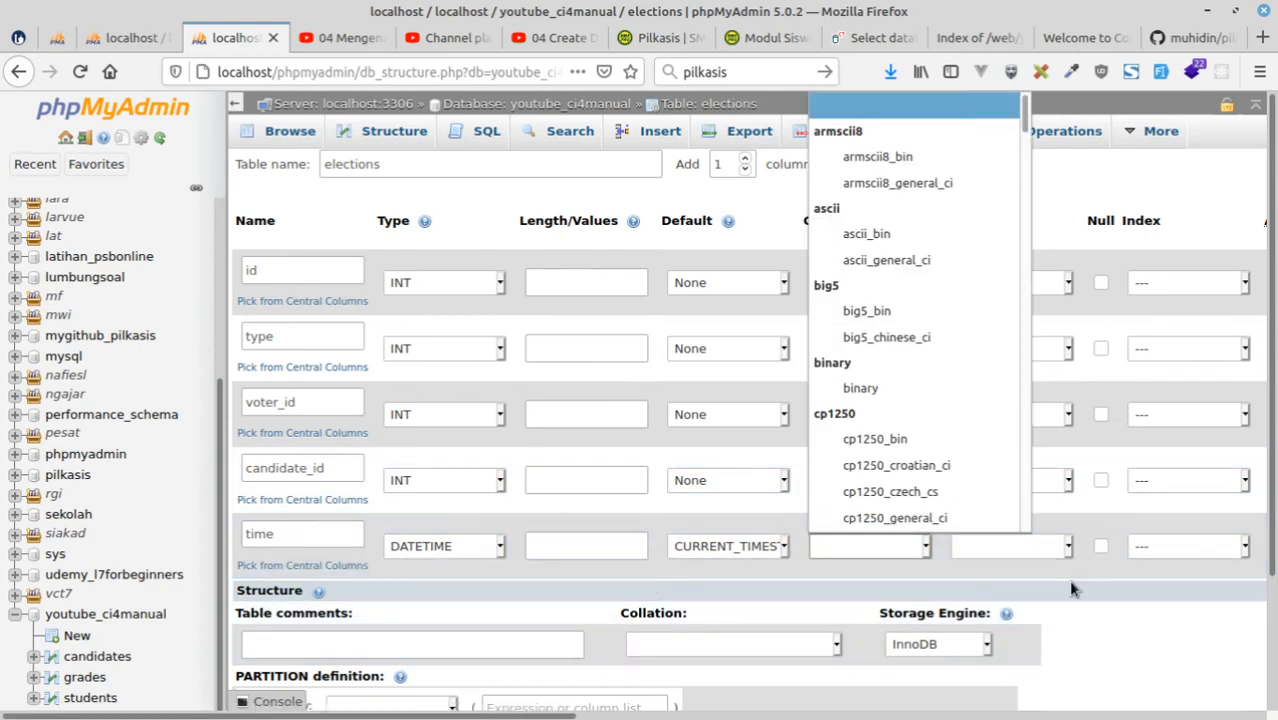
click(1121, 591)
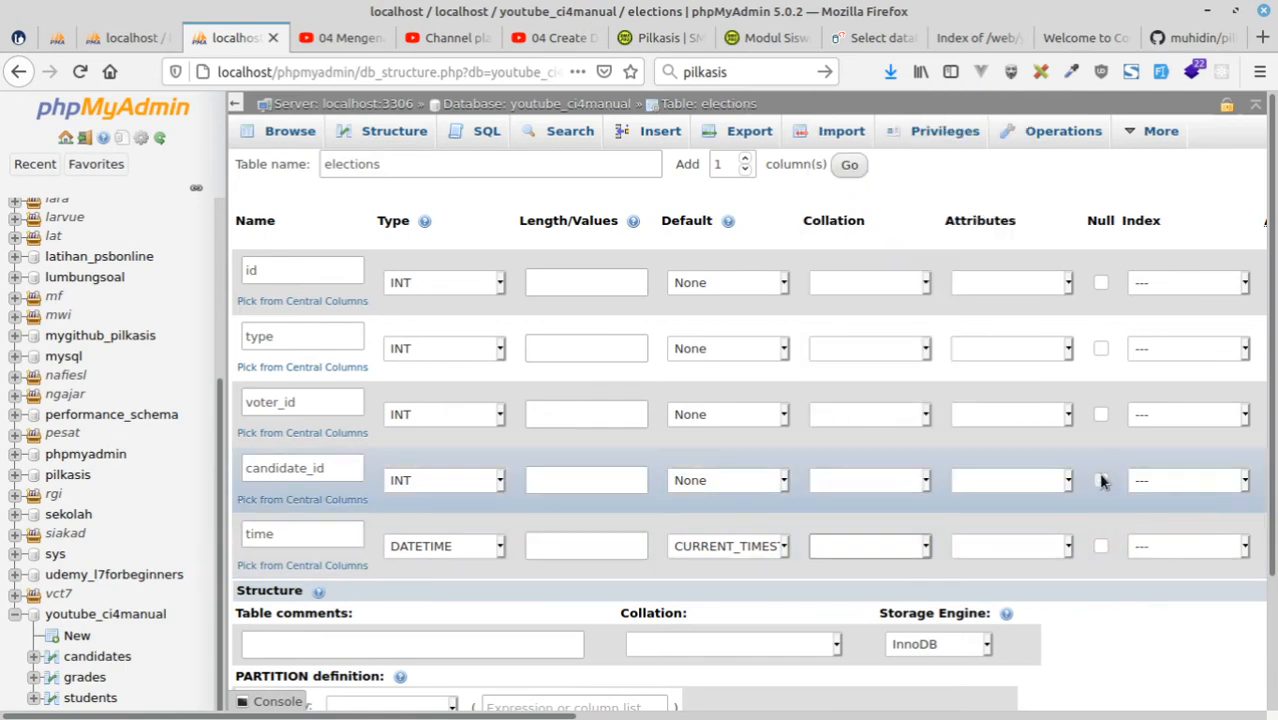
Allow NULL values for the candidate_id, voter_id and type columns.
click(1100, 480)
click(1100, 414)
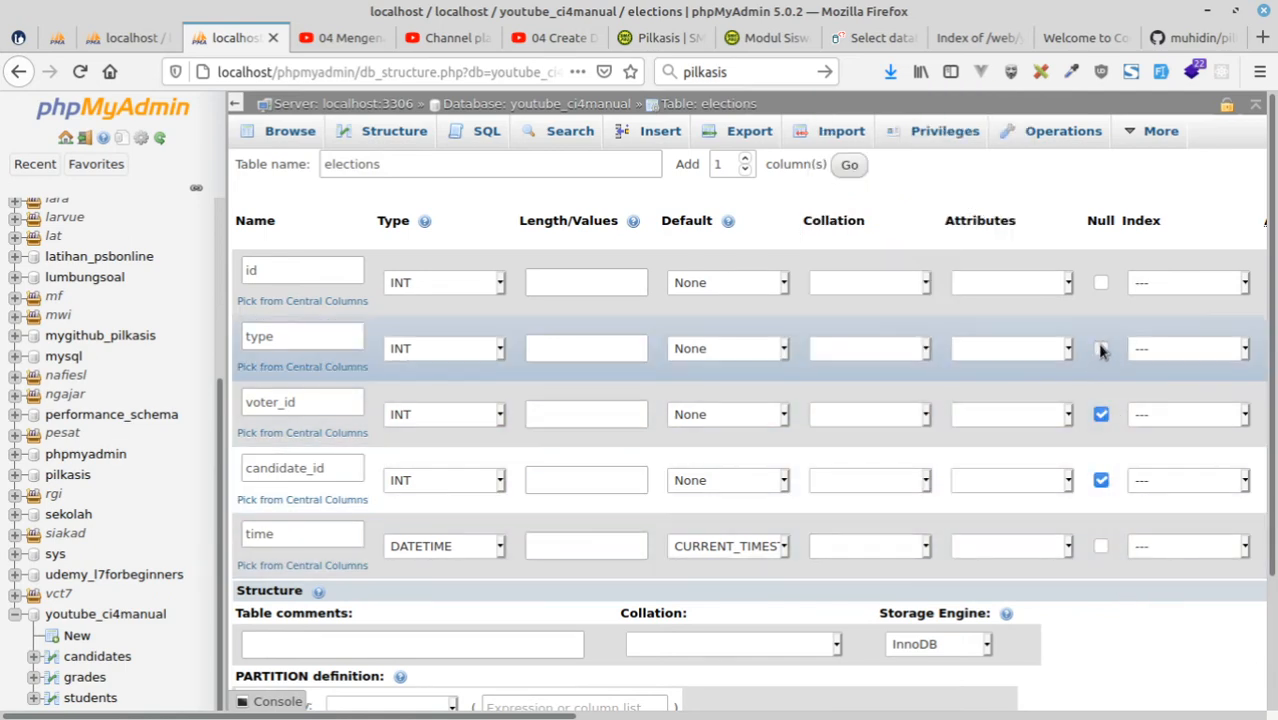
click(1100, 348)
Set the type column's data type to VARCHAR with a length of 10.
click(437, 350)
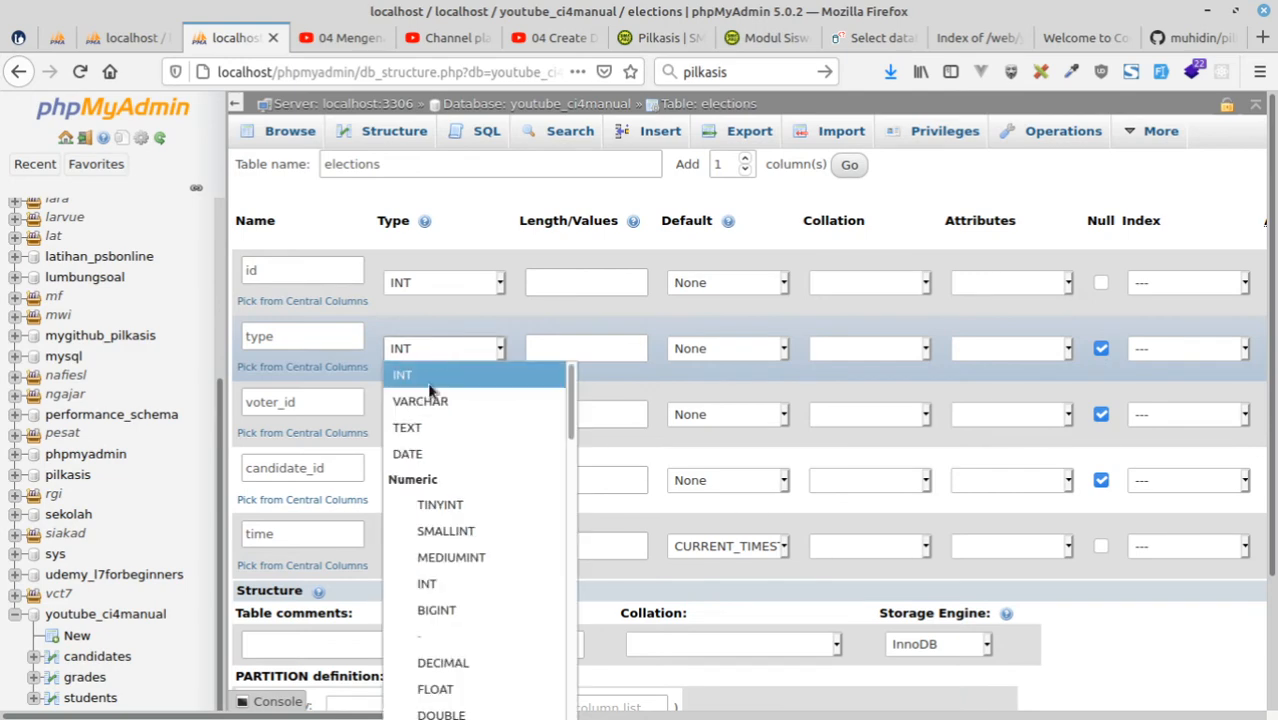
click(427, 399)
click(589, 348)
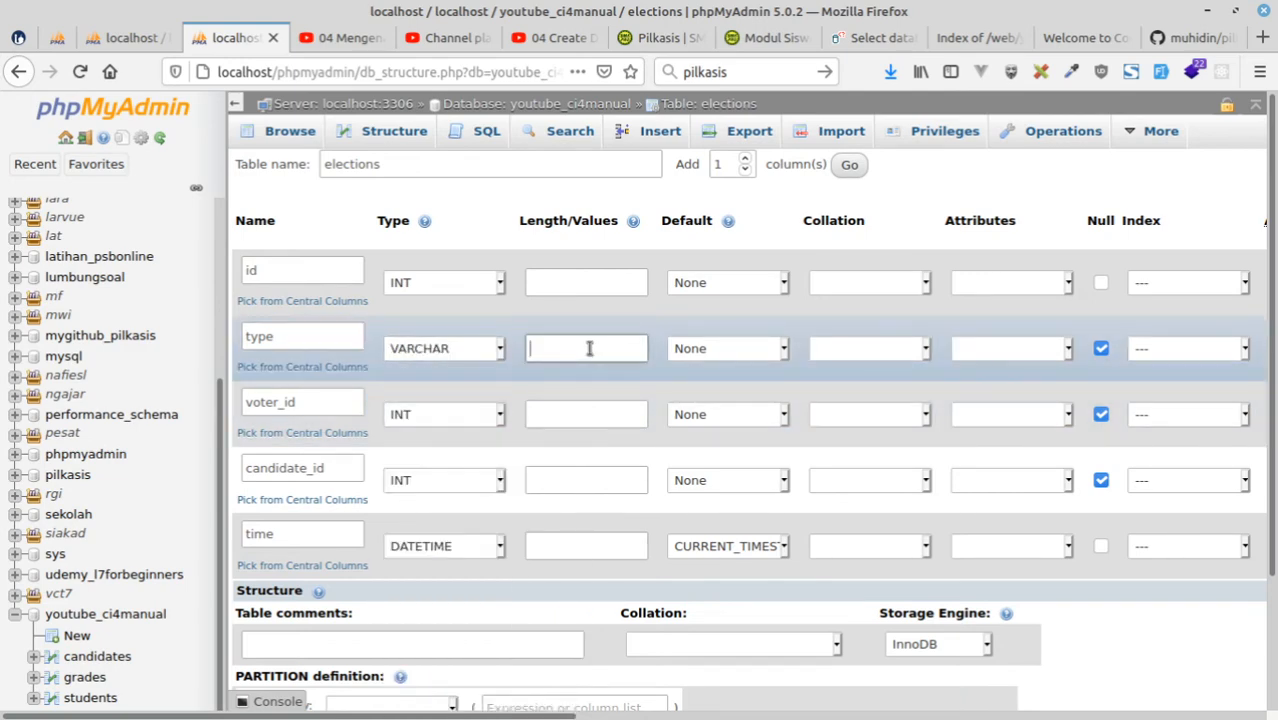
text(1)
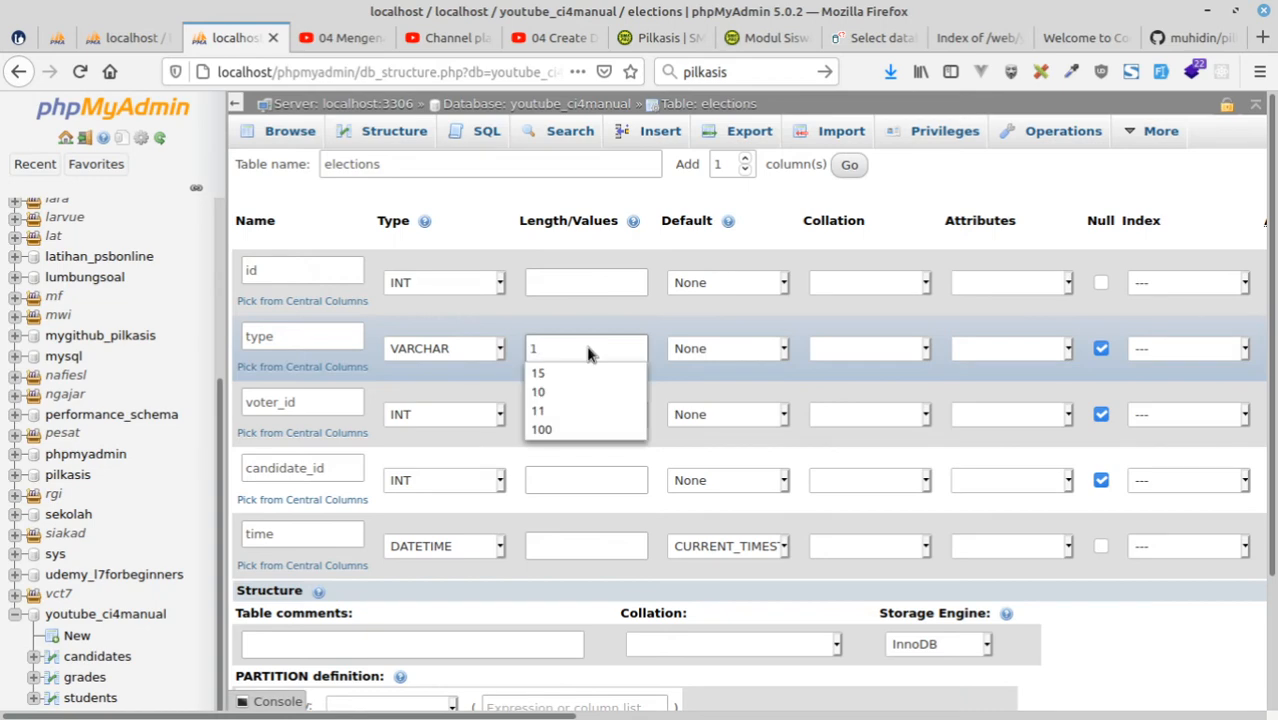
text(0)
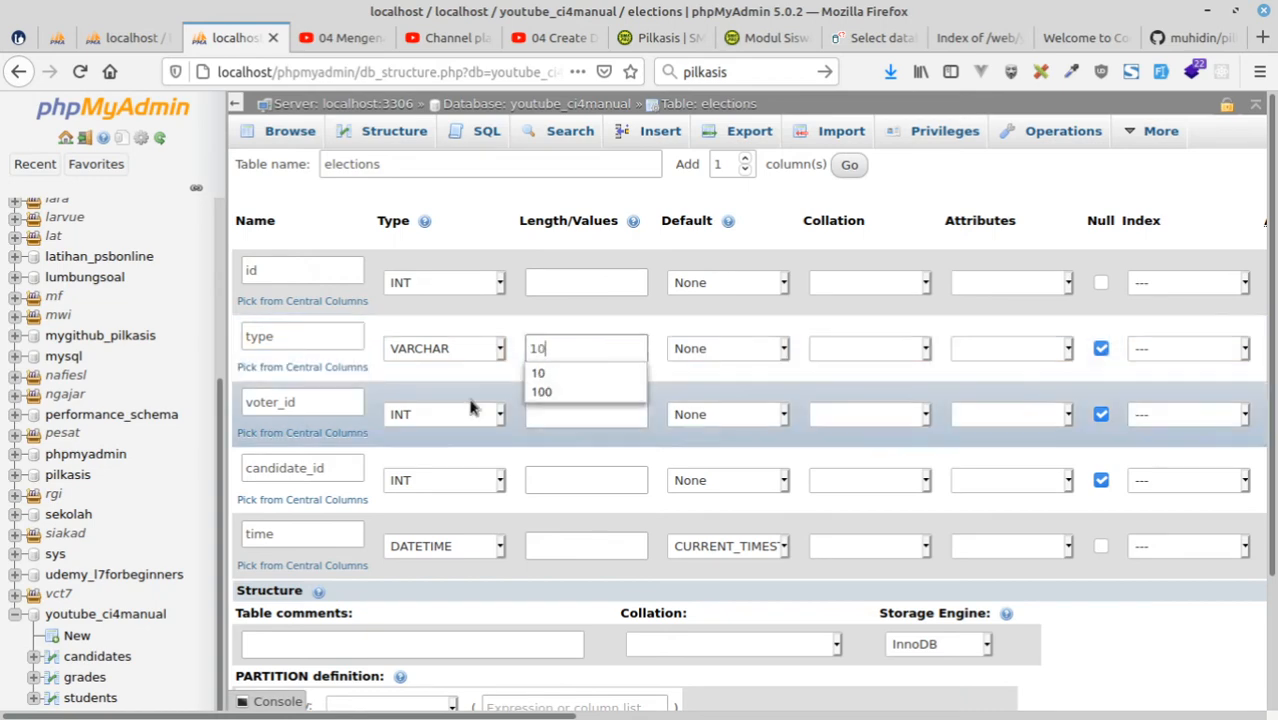
Set the length of the voter_id and id columns to 11.
click(445, 418)
click(445, 418)
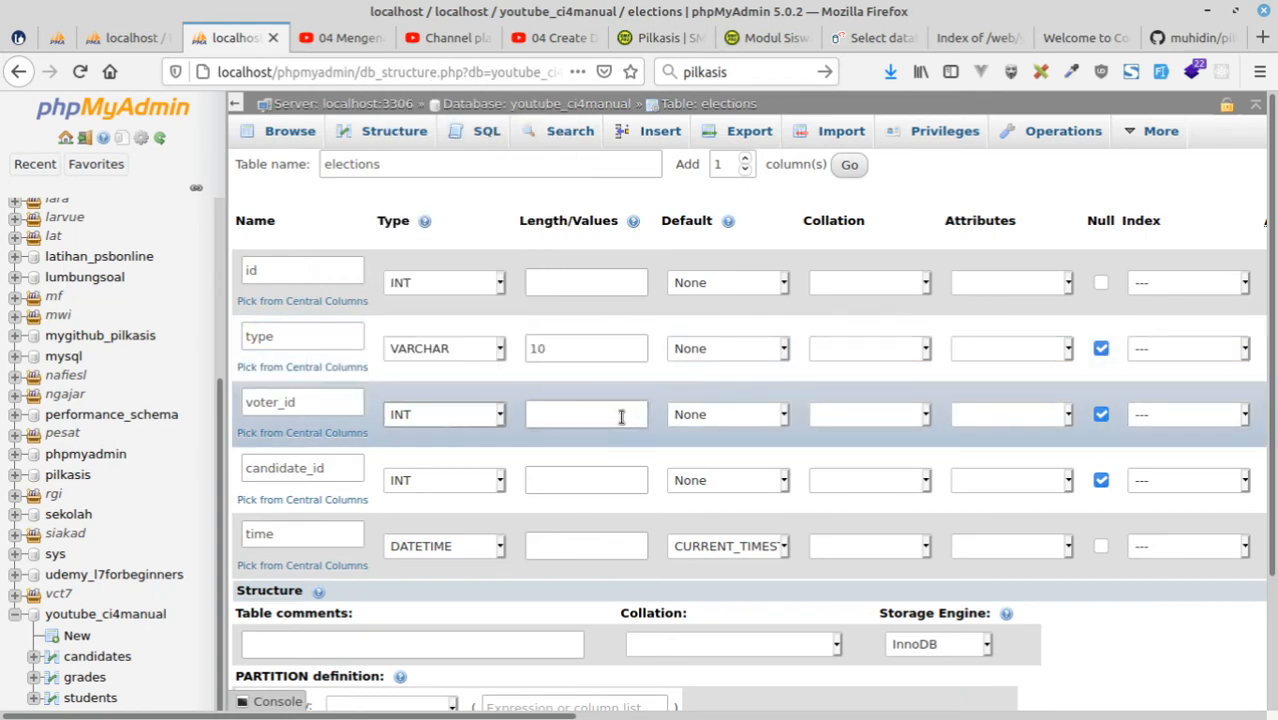
click(621, 416)
text(11)
click(547, 282)
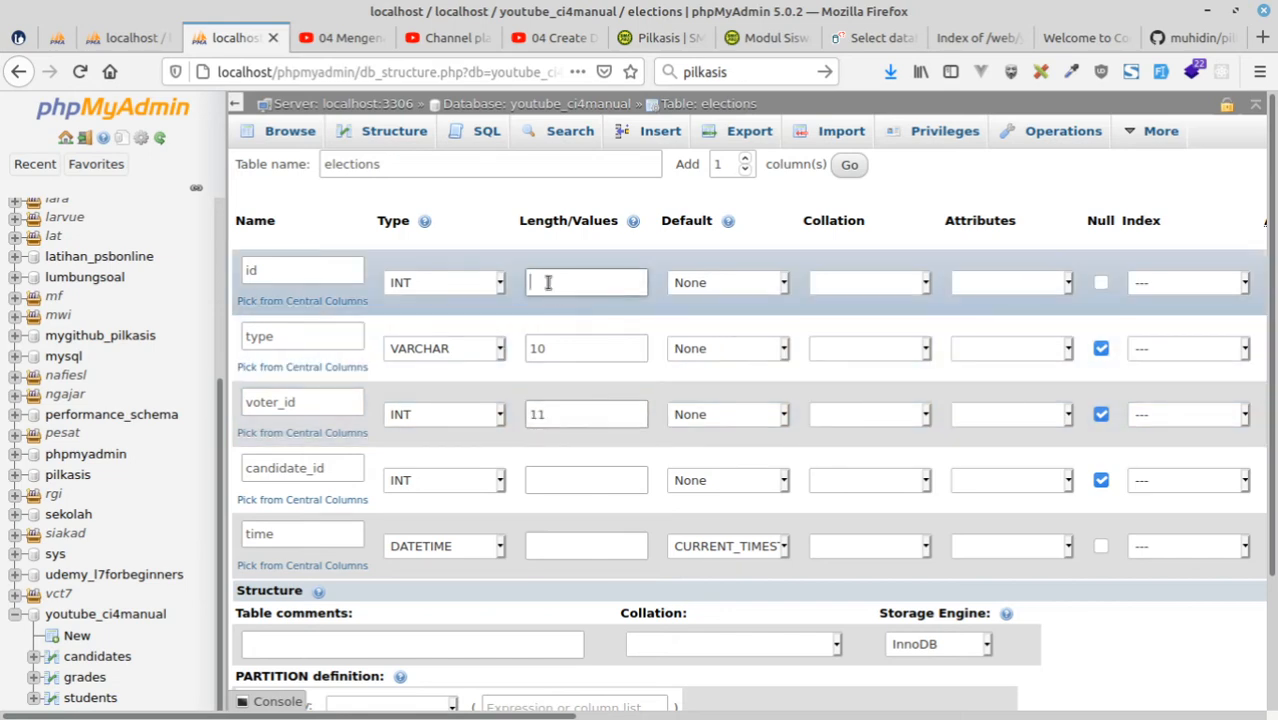
text(11)
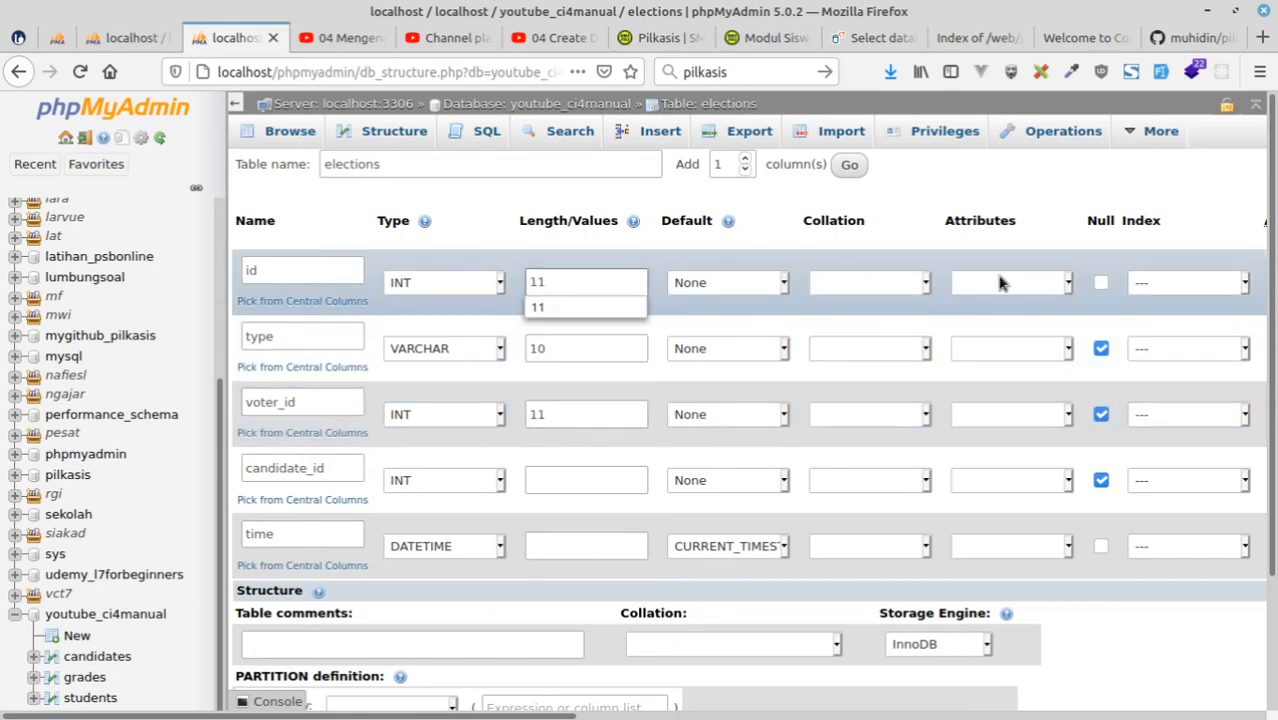
Make the id column an UNSIGNED primary key with auto-increment.
click(1030, 288)
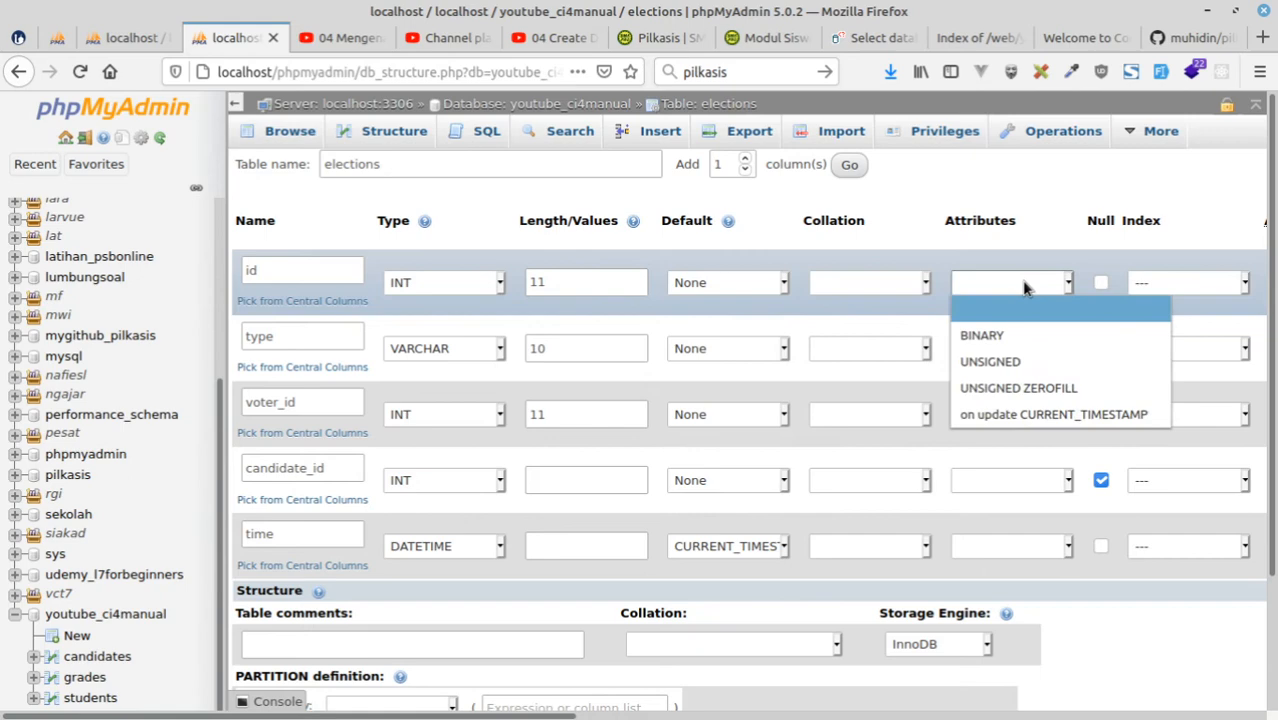
click(973, 360)
click(1155, 285)
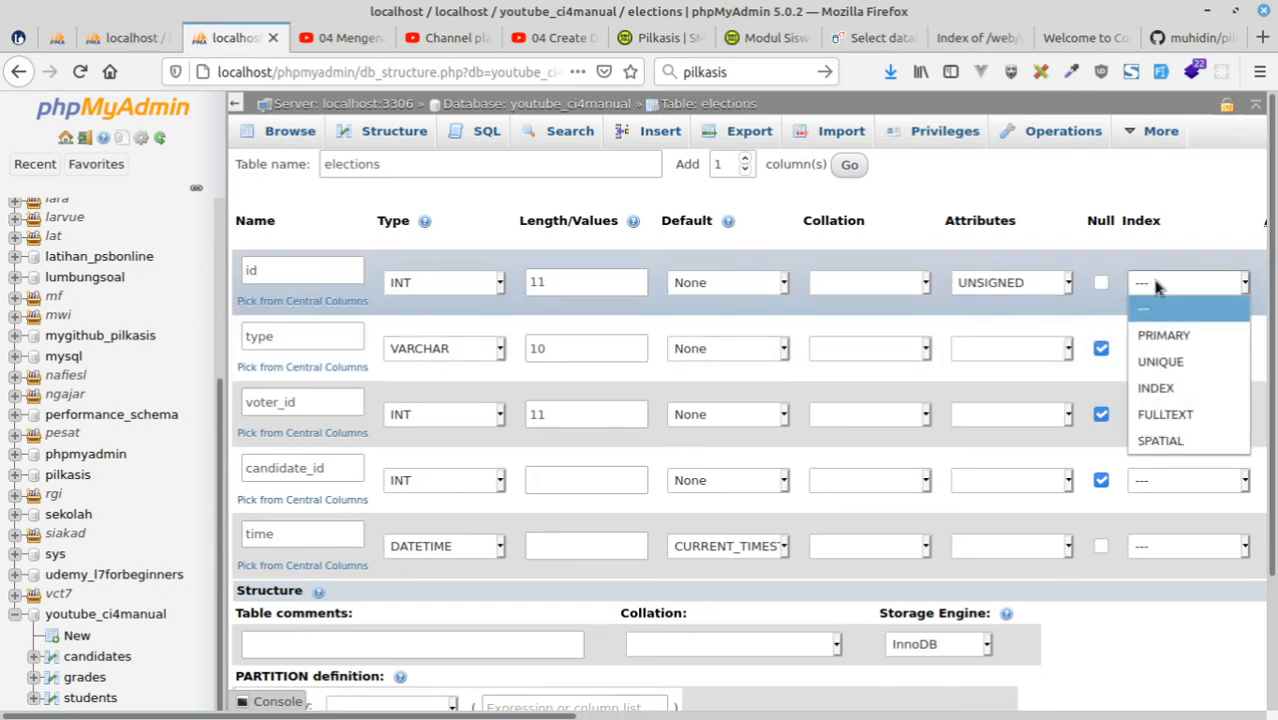
click(1165, 334)
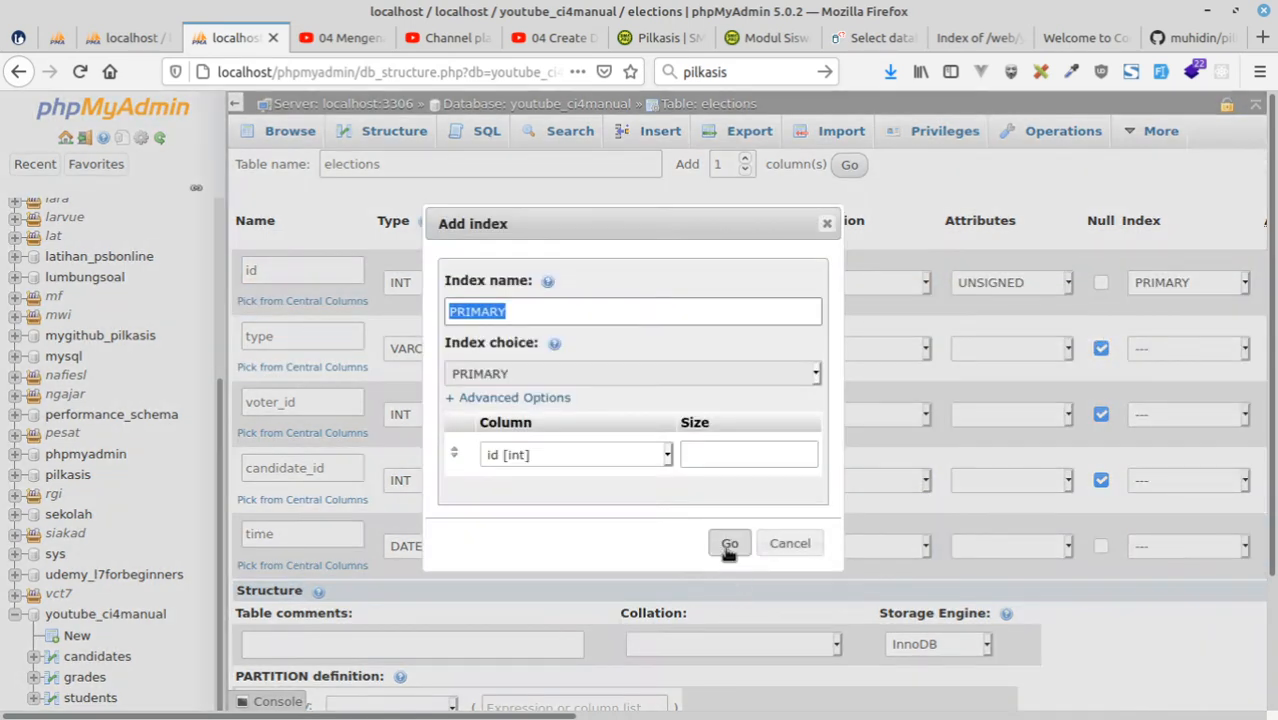
click(728, 542)
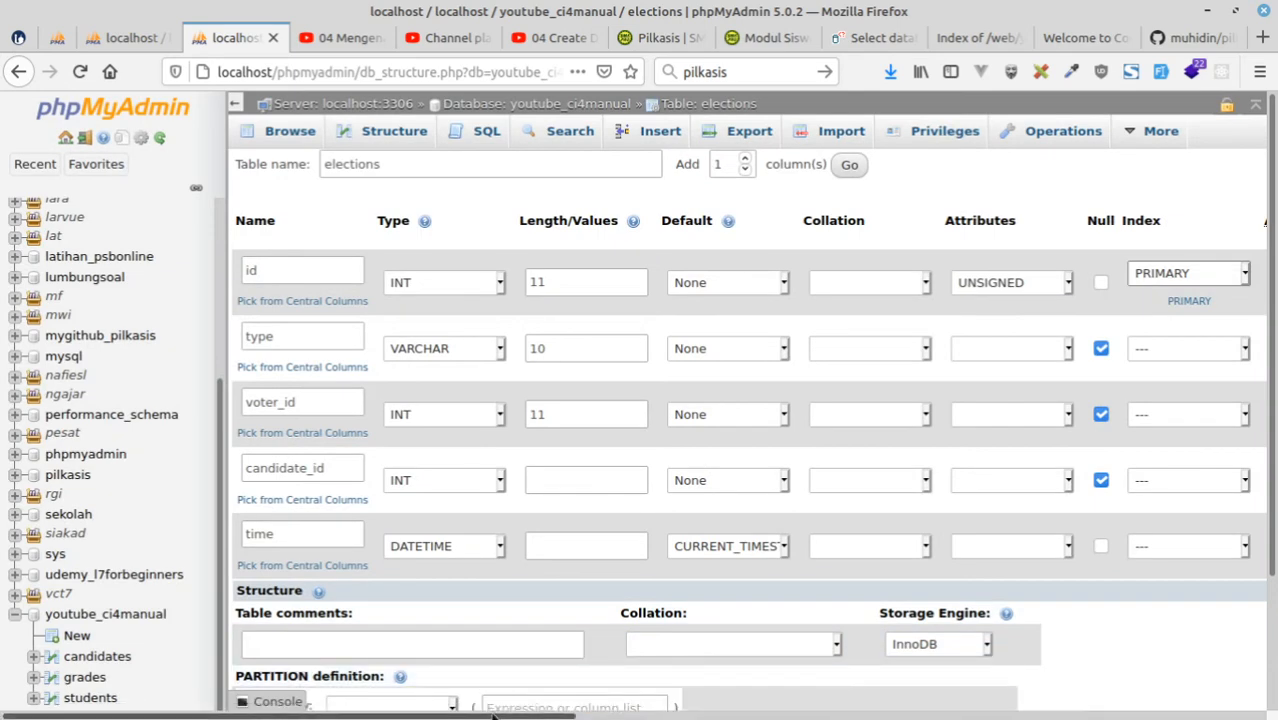
scroll(899, 336, right, 5)
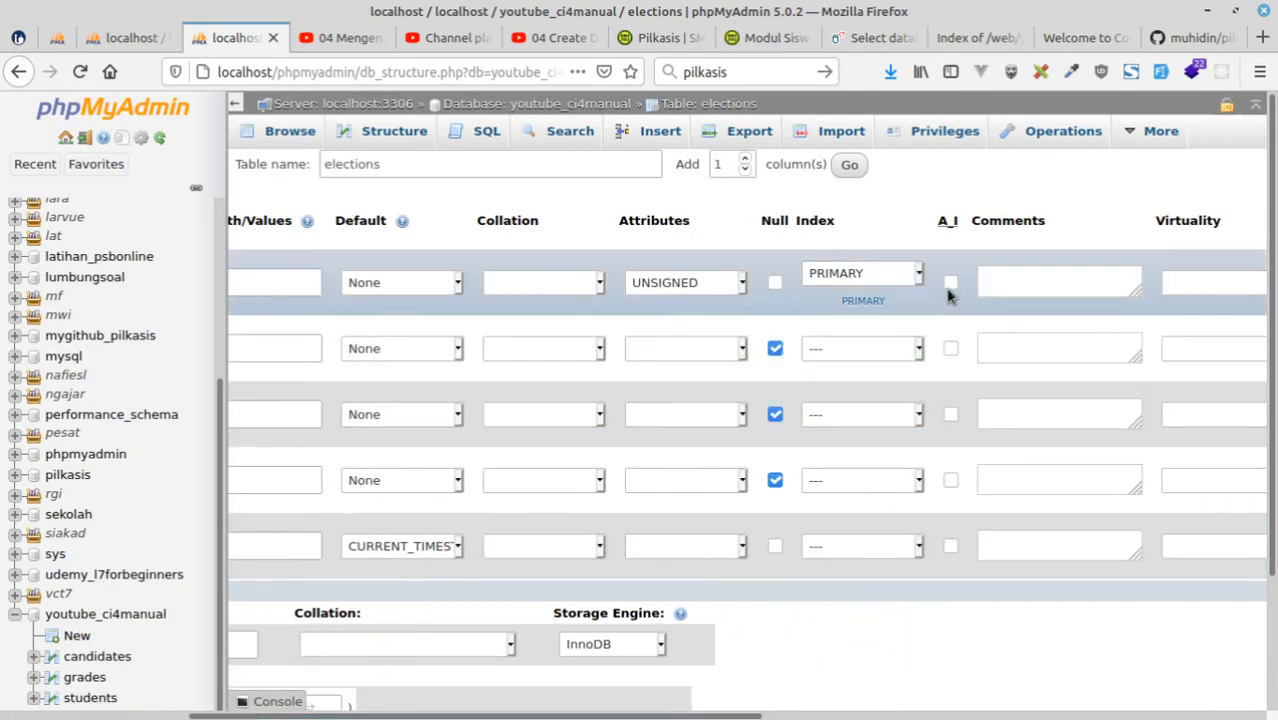
click(950, 282)
scroll(410, 694, left, 5)
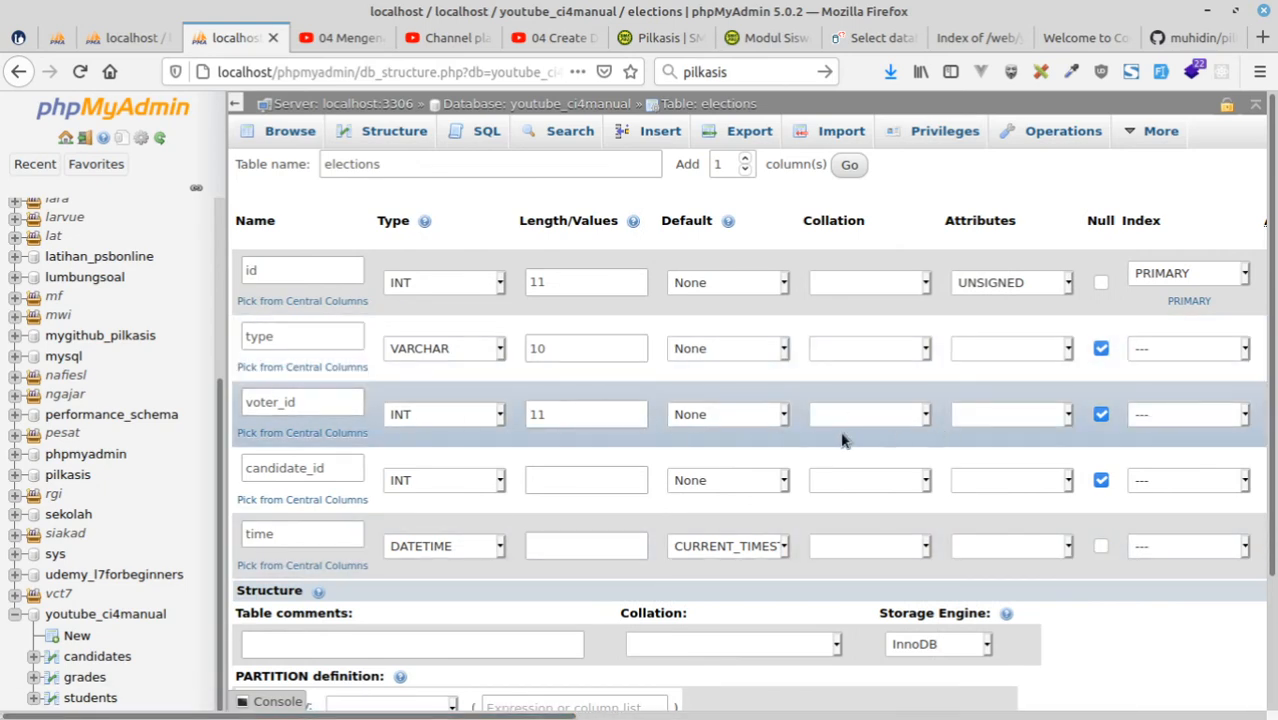
Set the voter_id and candidate_id columns' attributes to UNSIGNED.
click(987, 421)
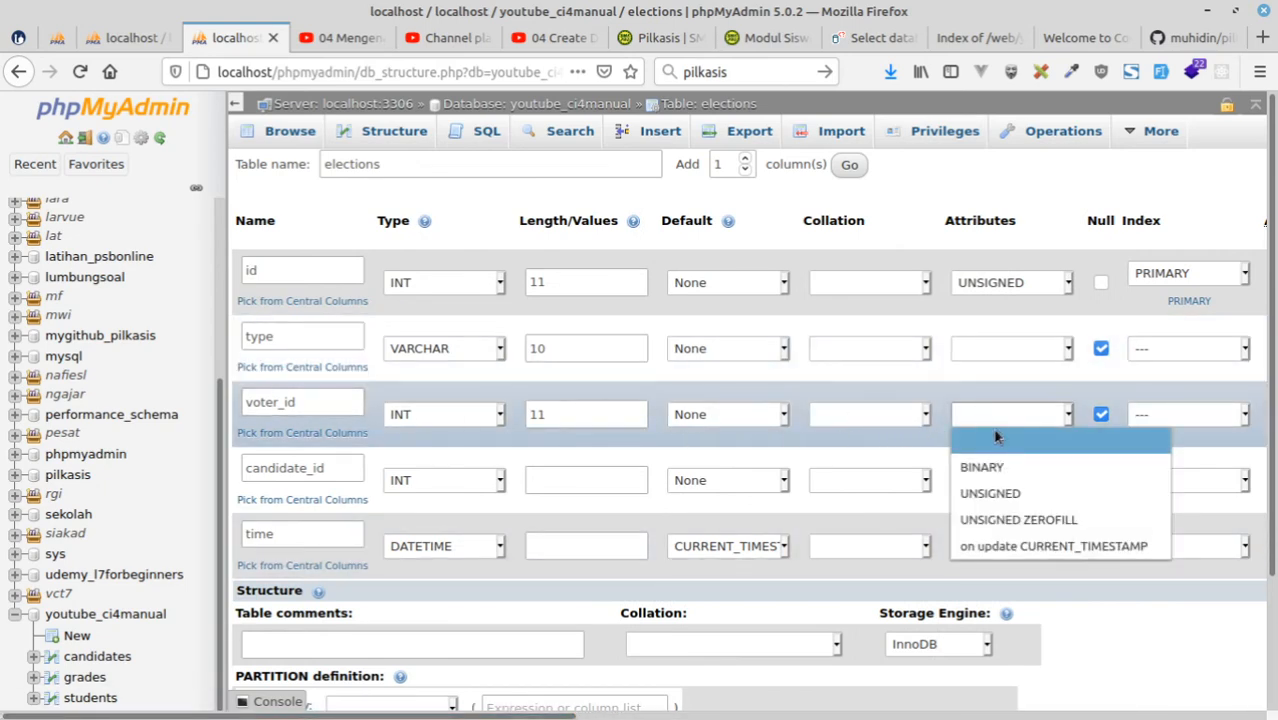
click(991, 486)
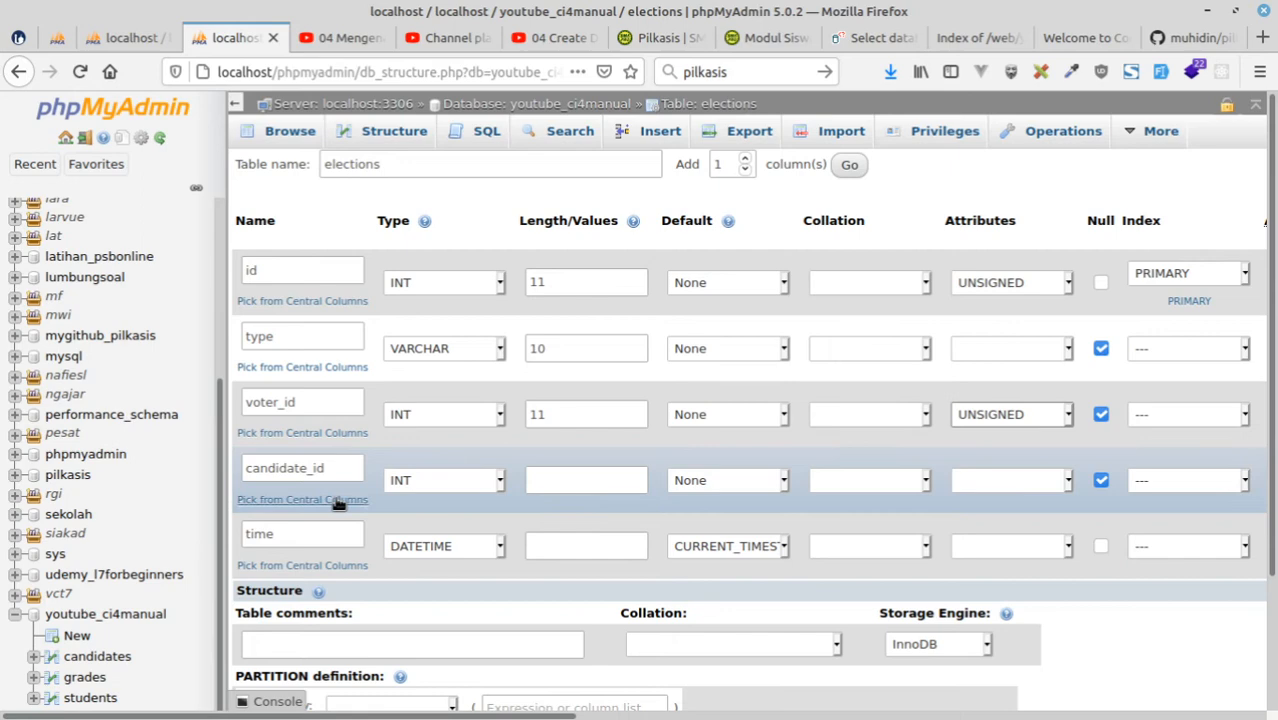
click(1001, 482)
click(1028, 560)
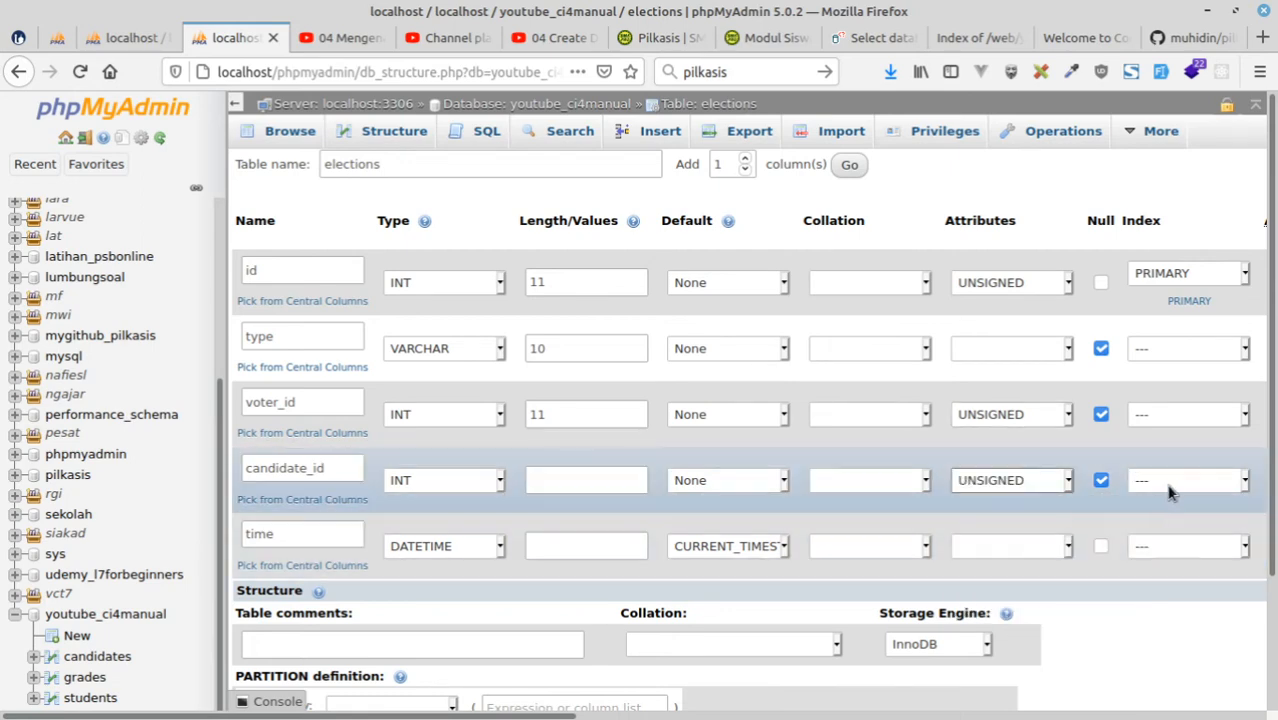
Add a plain INDEX on the candidate_id column, leaving the index name empty.
click(1200, 480)
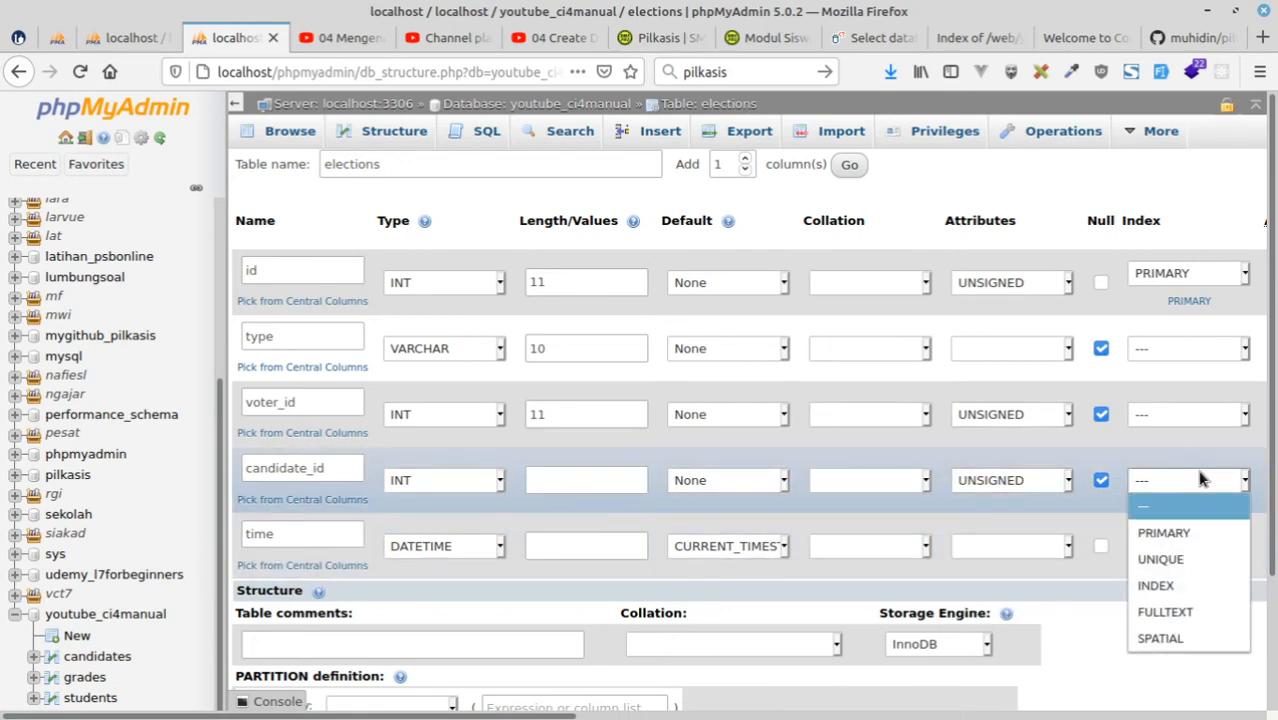
click(1168, 589)
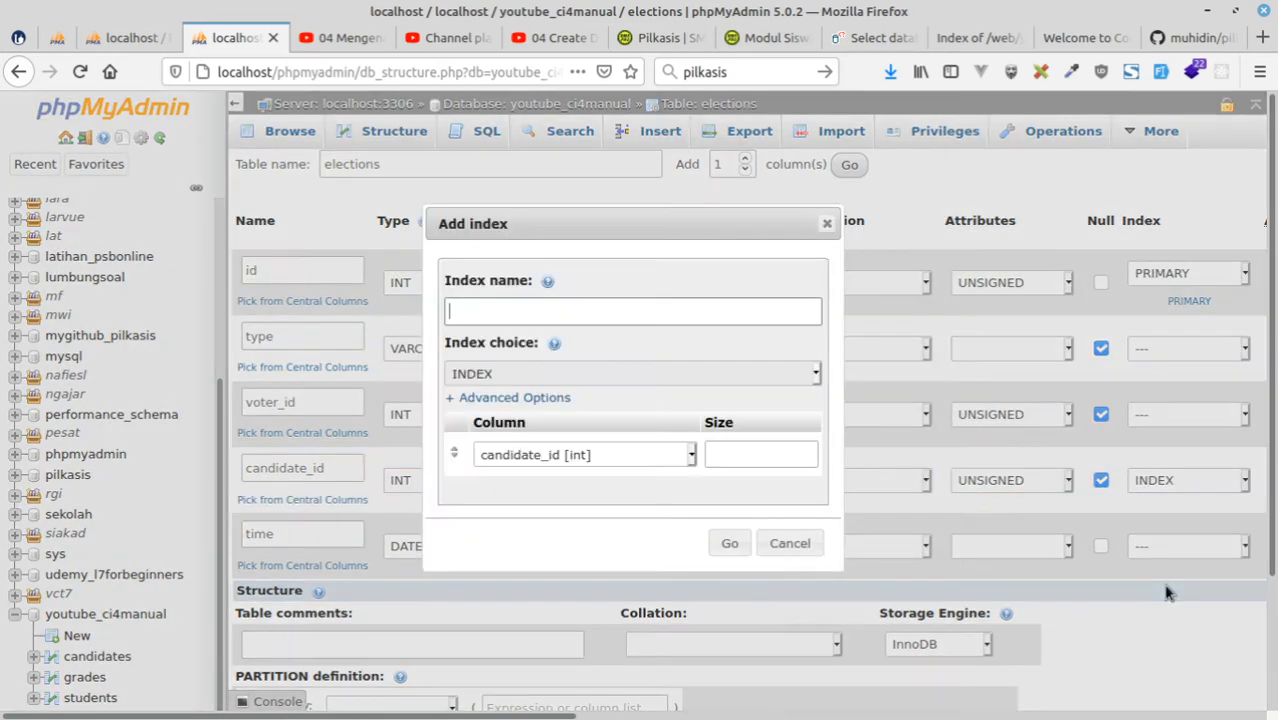
click(729, 543)
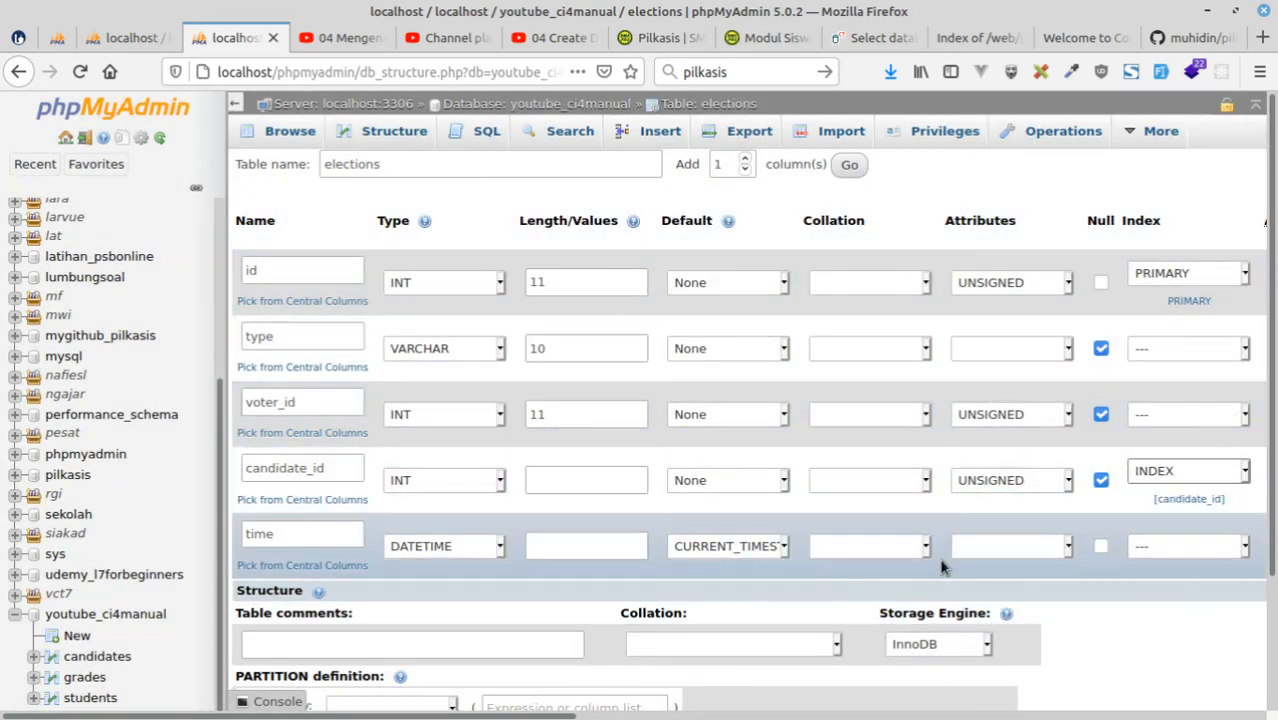
Save the elections table with no index on the time column, and check the pilkasis diagram.
click(1200, 547)
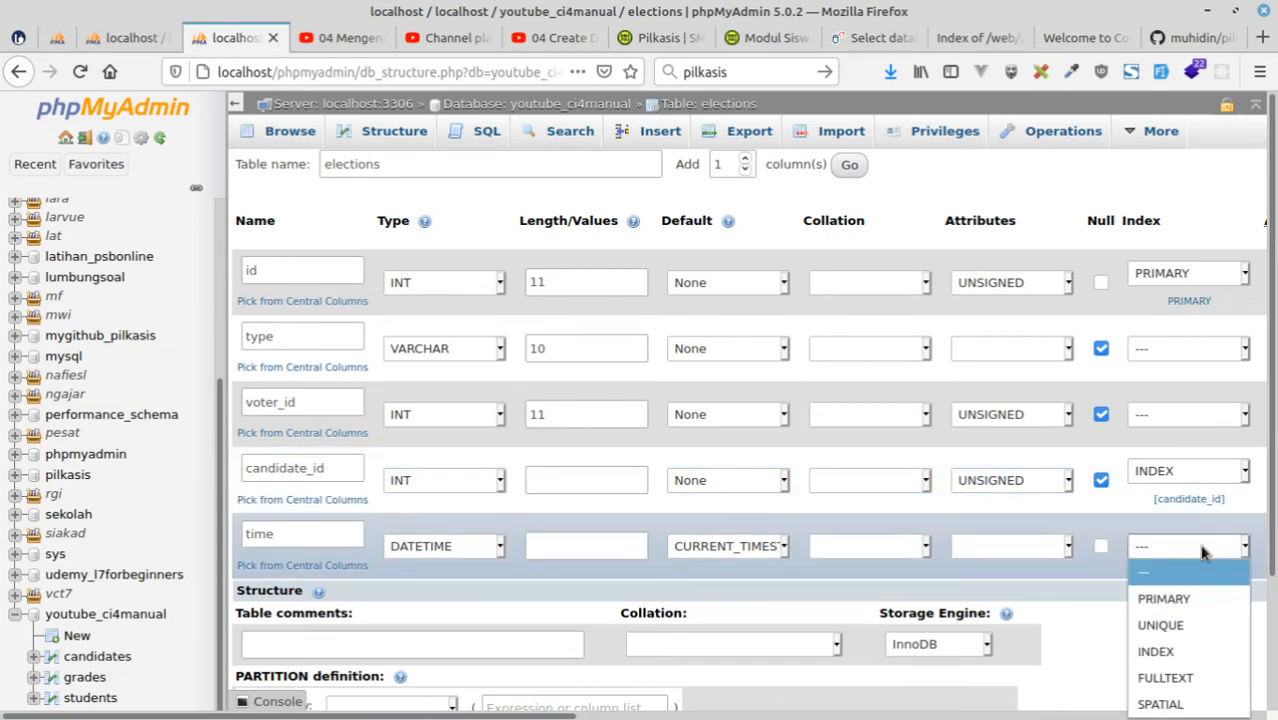
click(1201, 551)
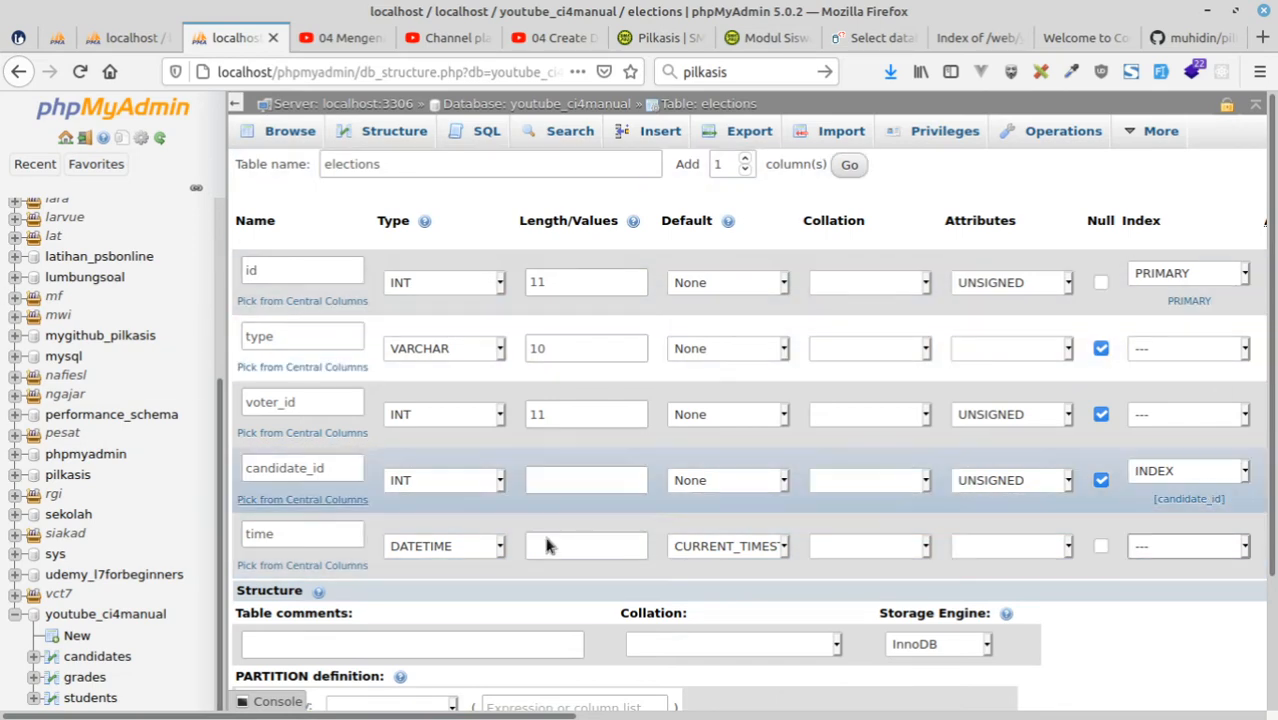
scroll(1012, 640, down, 1)
scroll(1010, 640, down, 3)
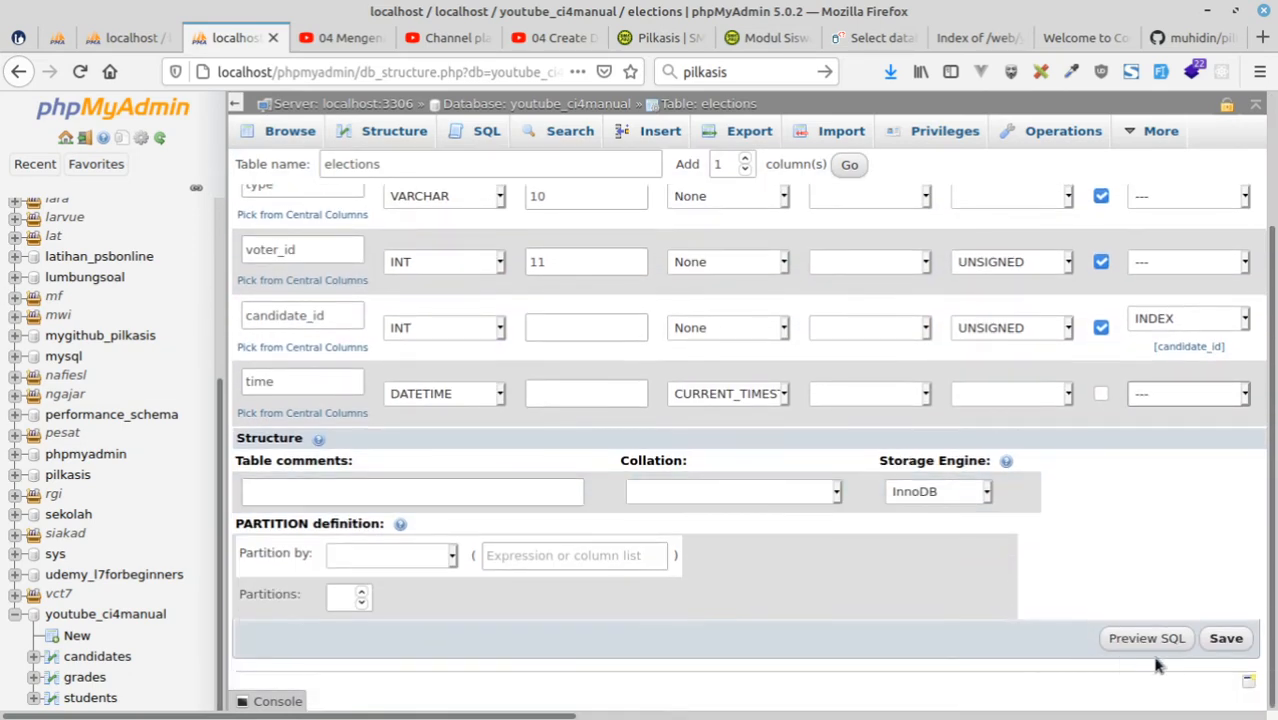
click(1226, 638)
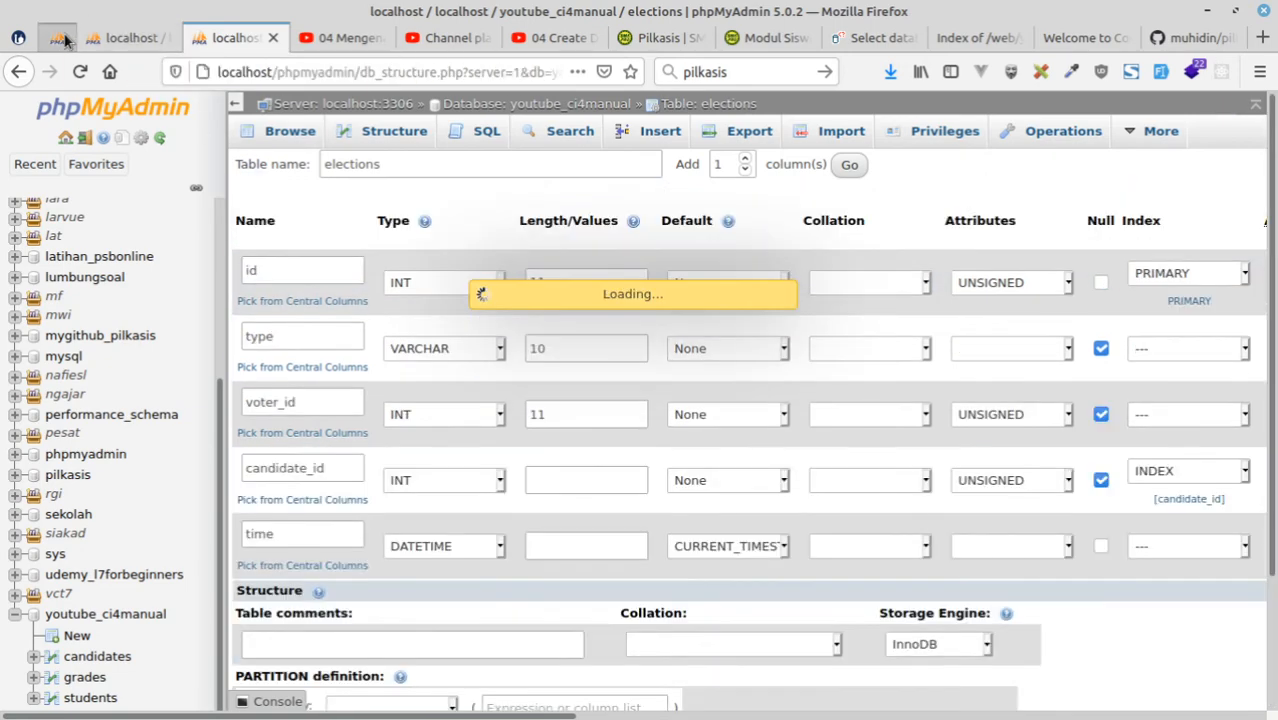
click(63, 39)
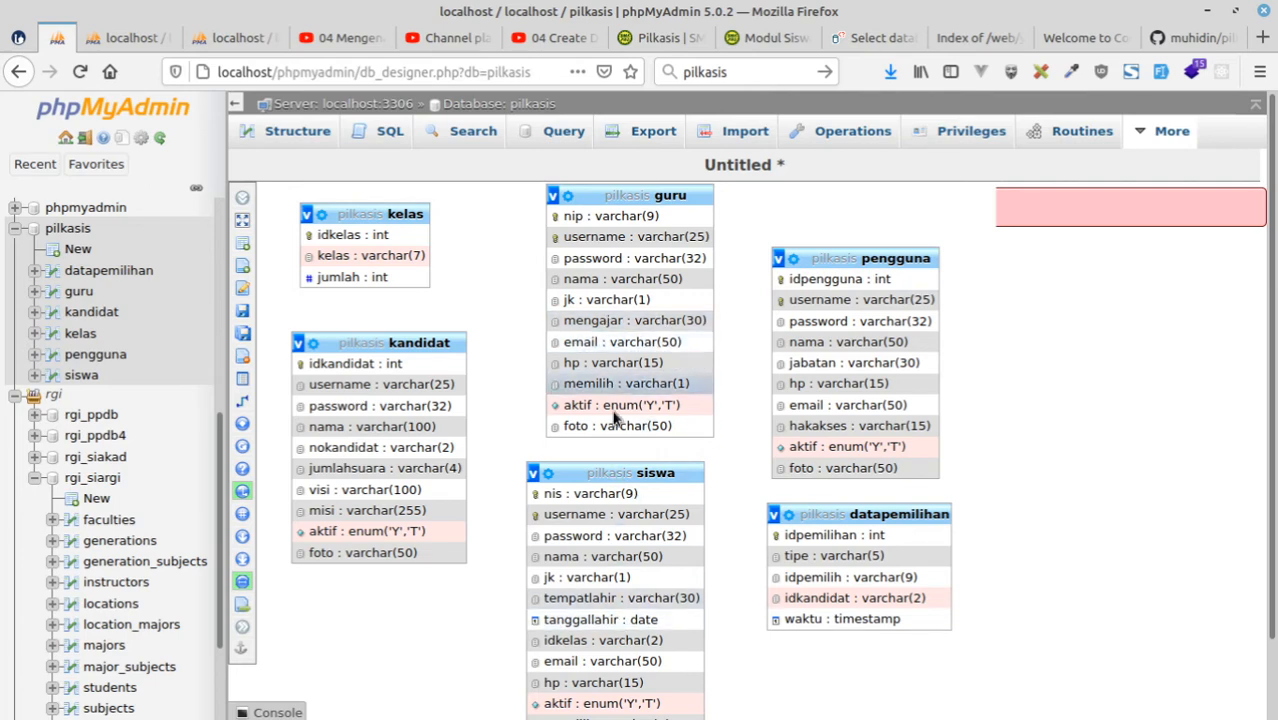
click(238, 36)
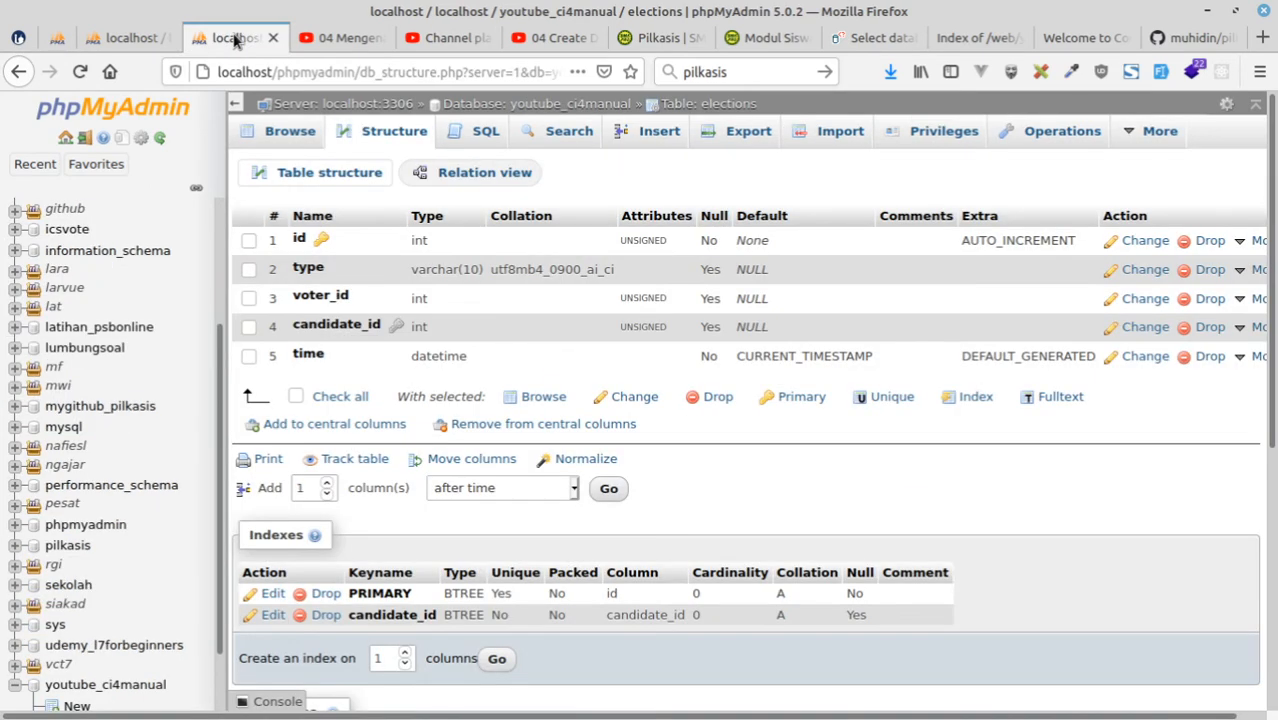
Copy the students table, structure and data with constraints, to a table named teachers in youtube_ci4manual.
click(576, 114)
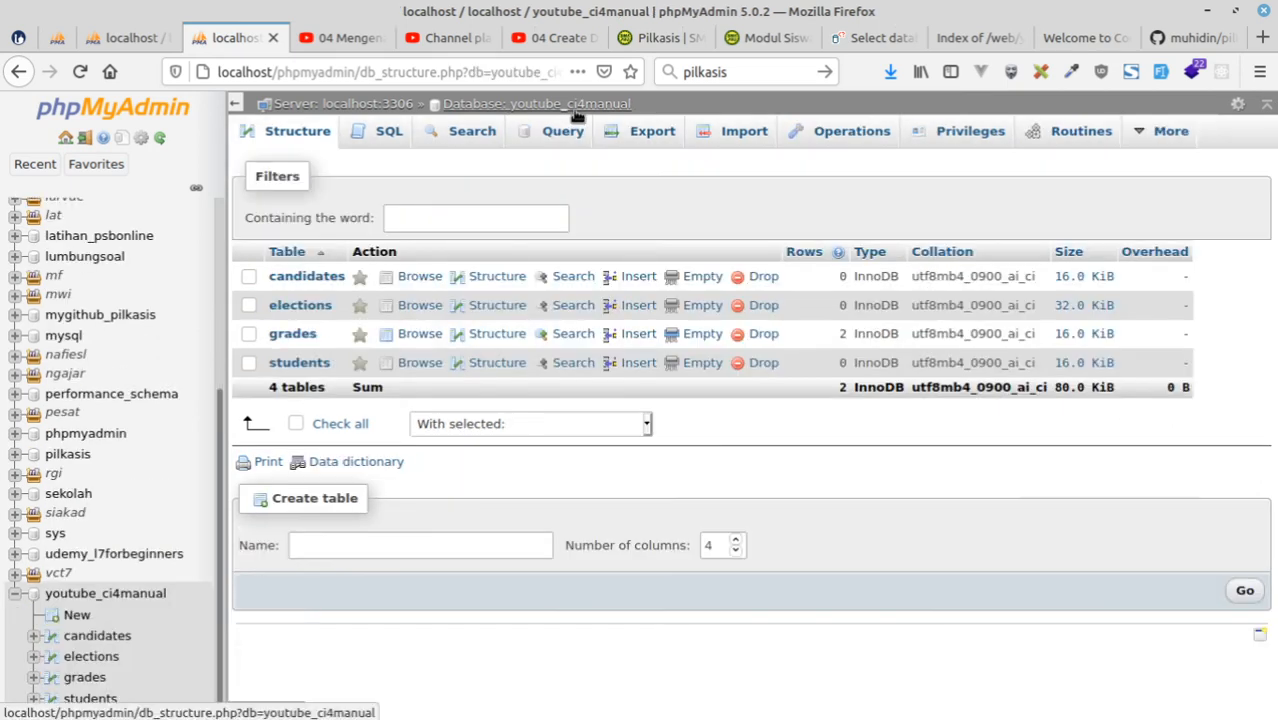
click(300, 363)
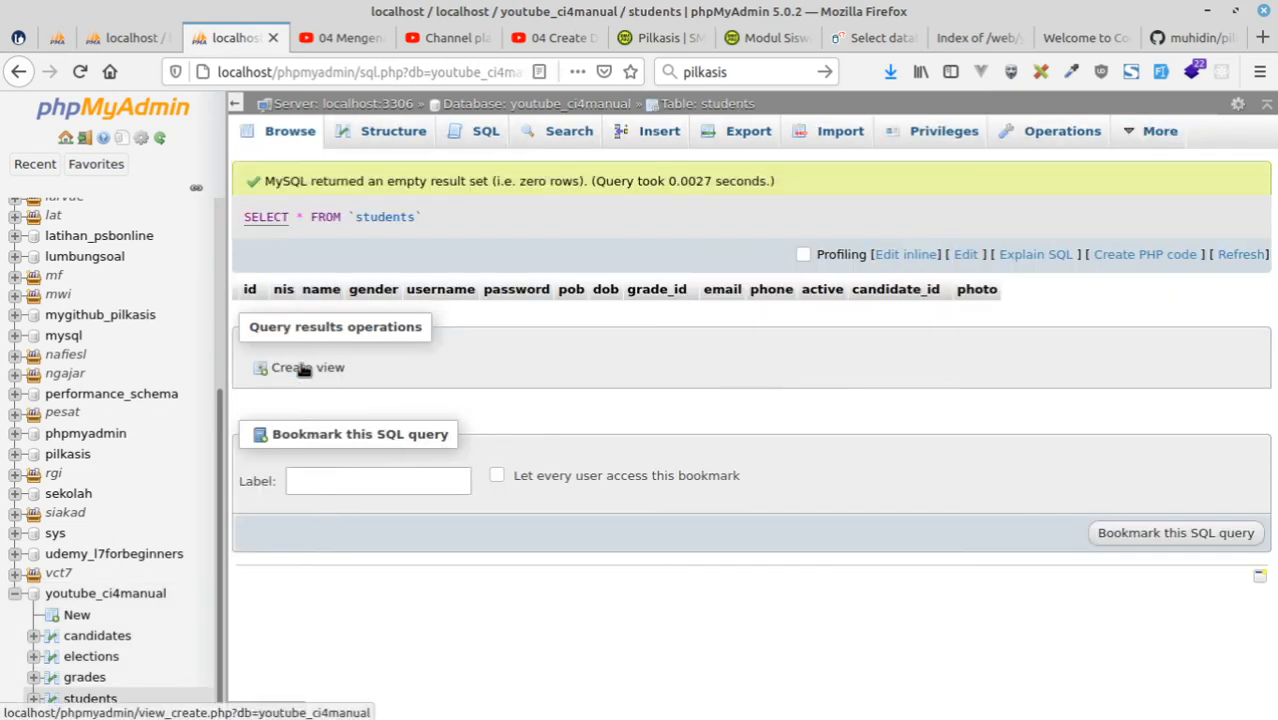
click(1041, 137)
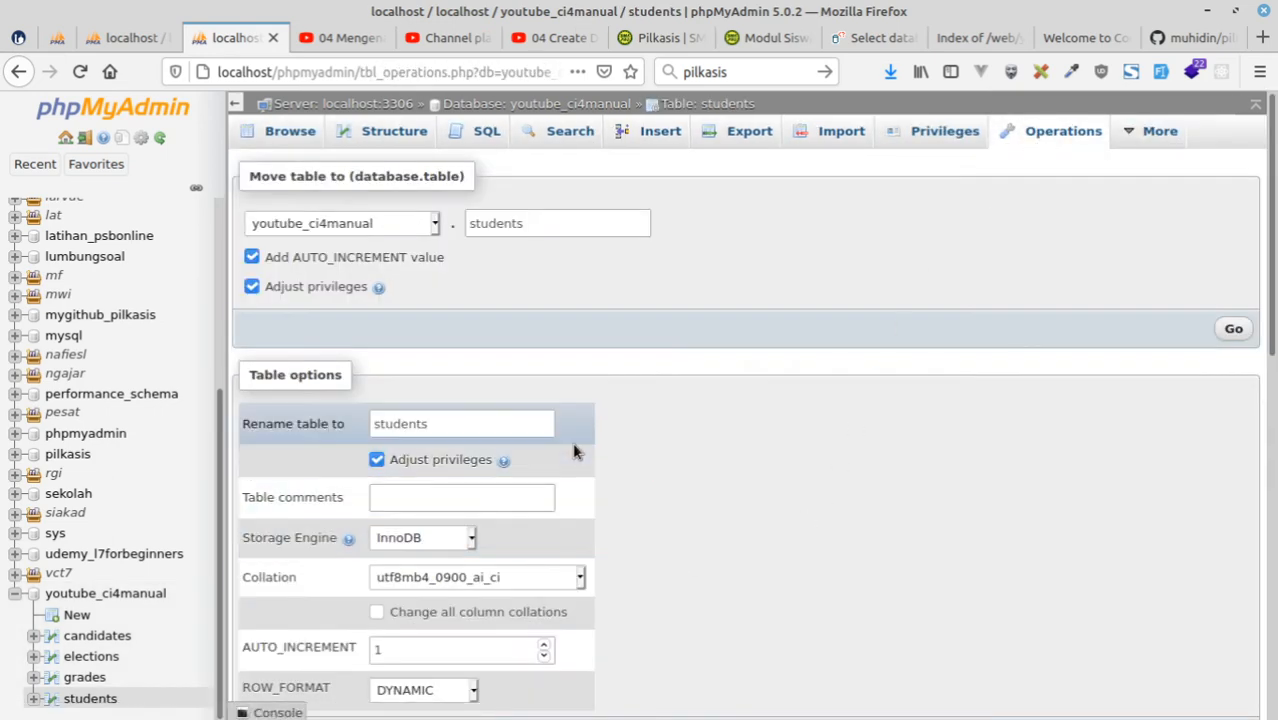
scroll(595, 435, down, 4)
scroll(600, 437, down, 6)
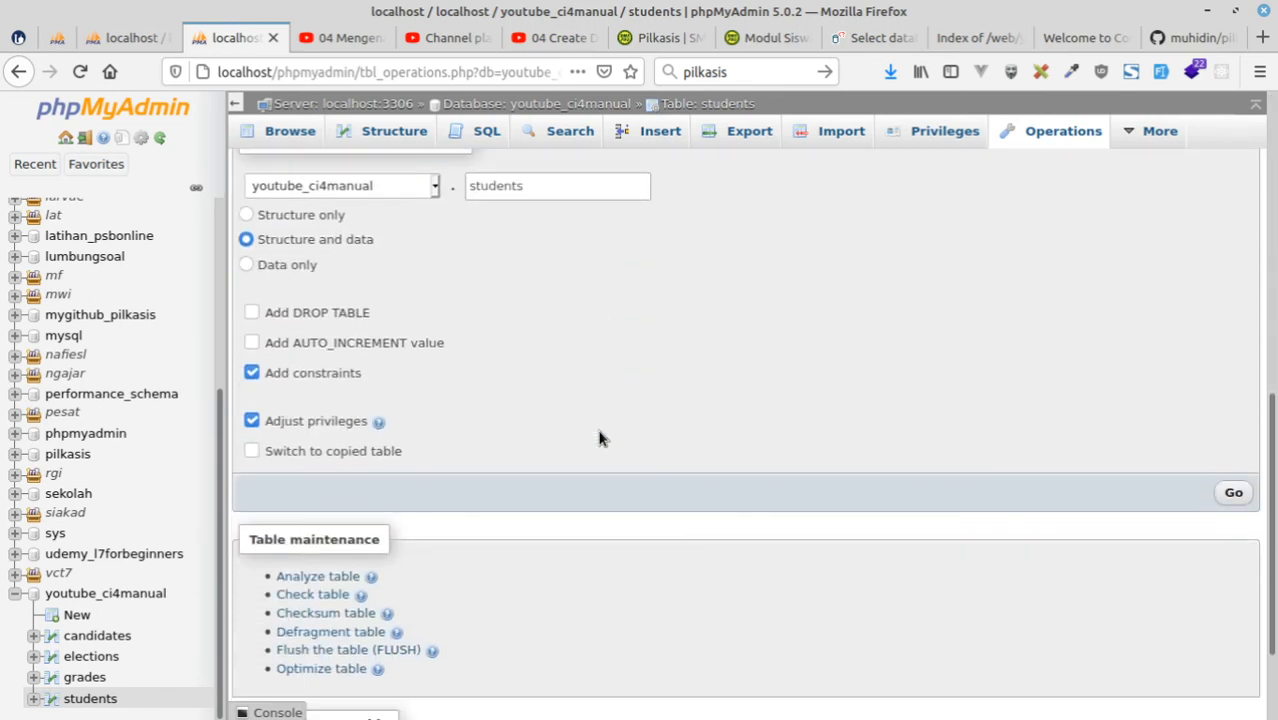
scroll(516, 318, up, 2)
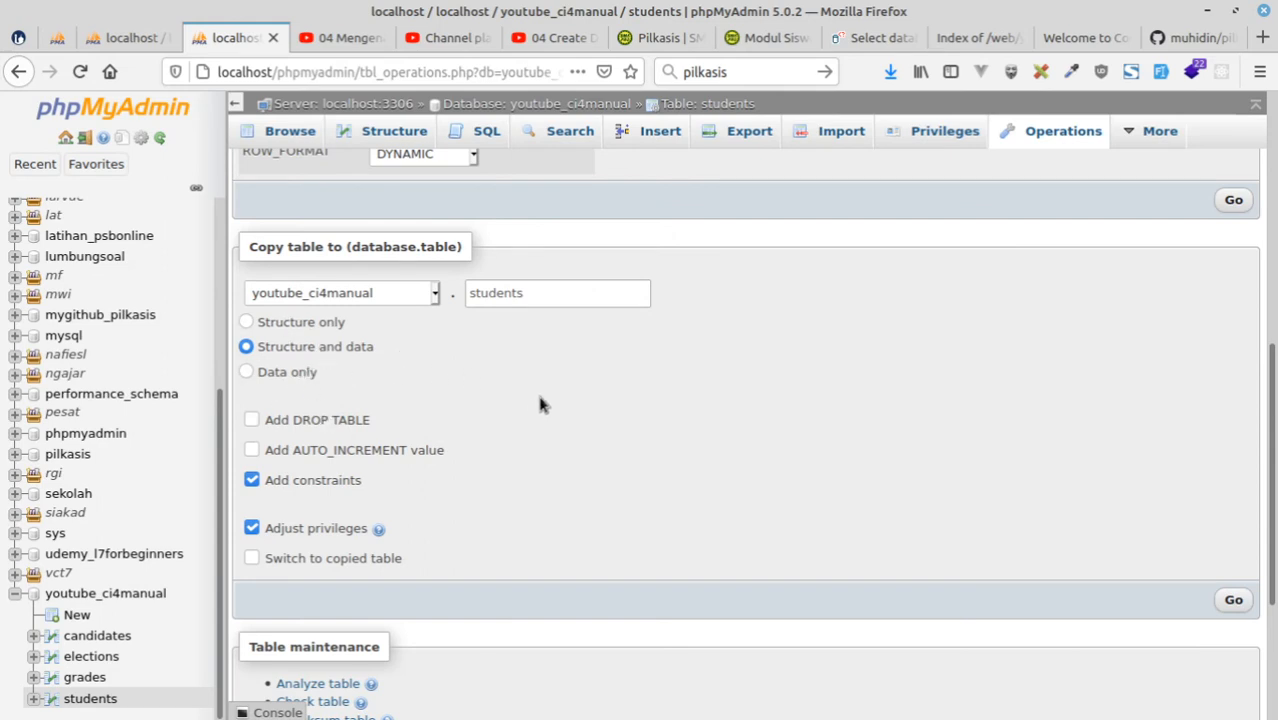
scroll(554, 400, down, 1)
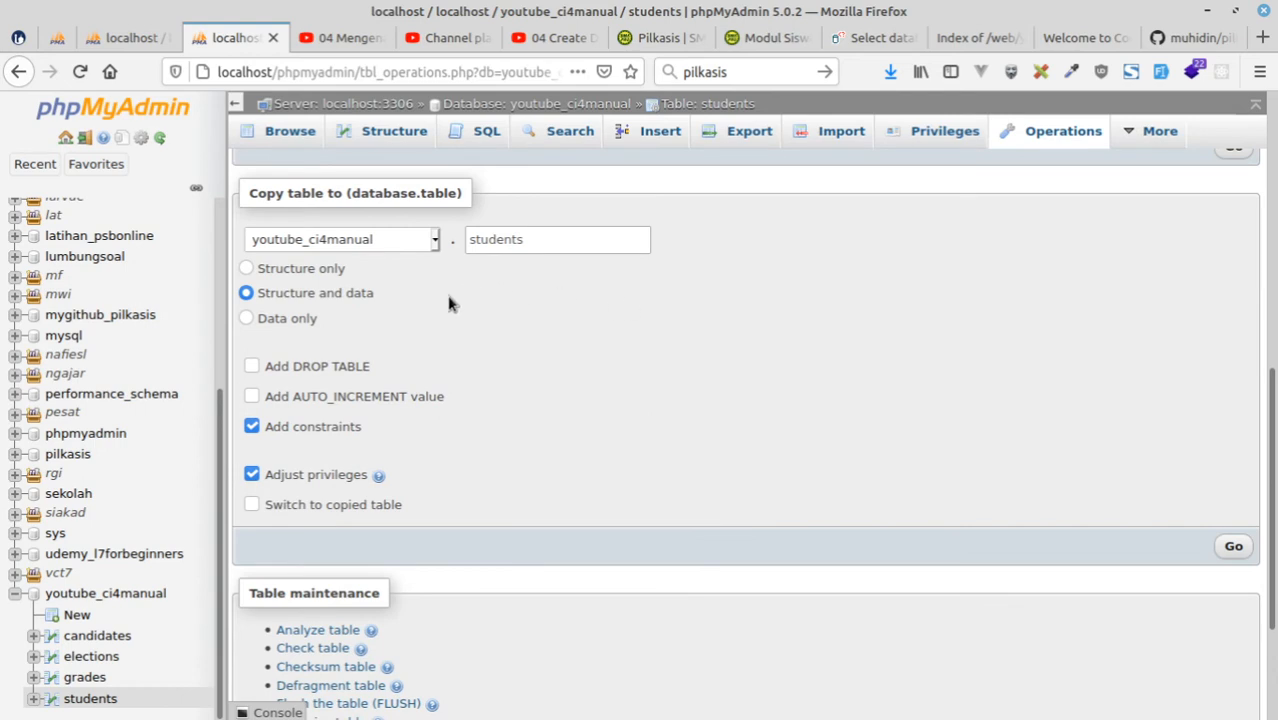
scroll(449, 303, up, 1)
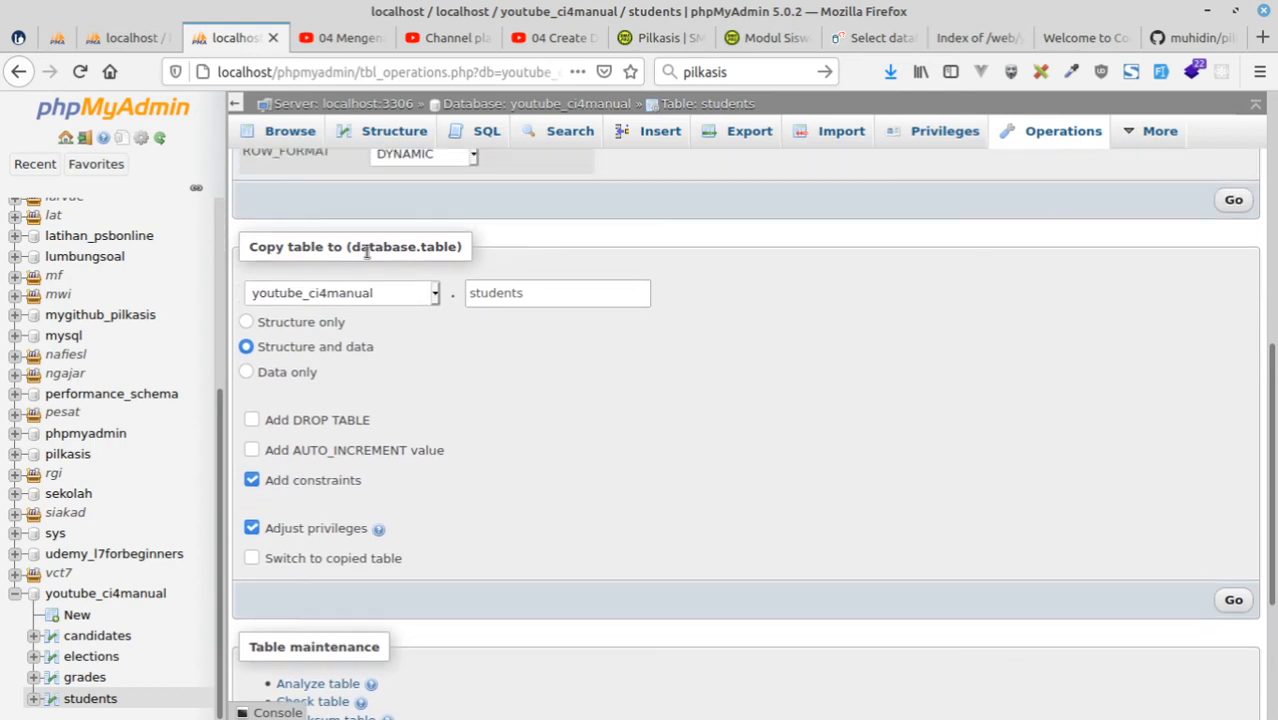
click(549, 294)
key(ctrl+a)
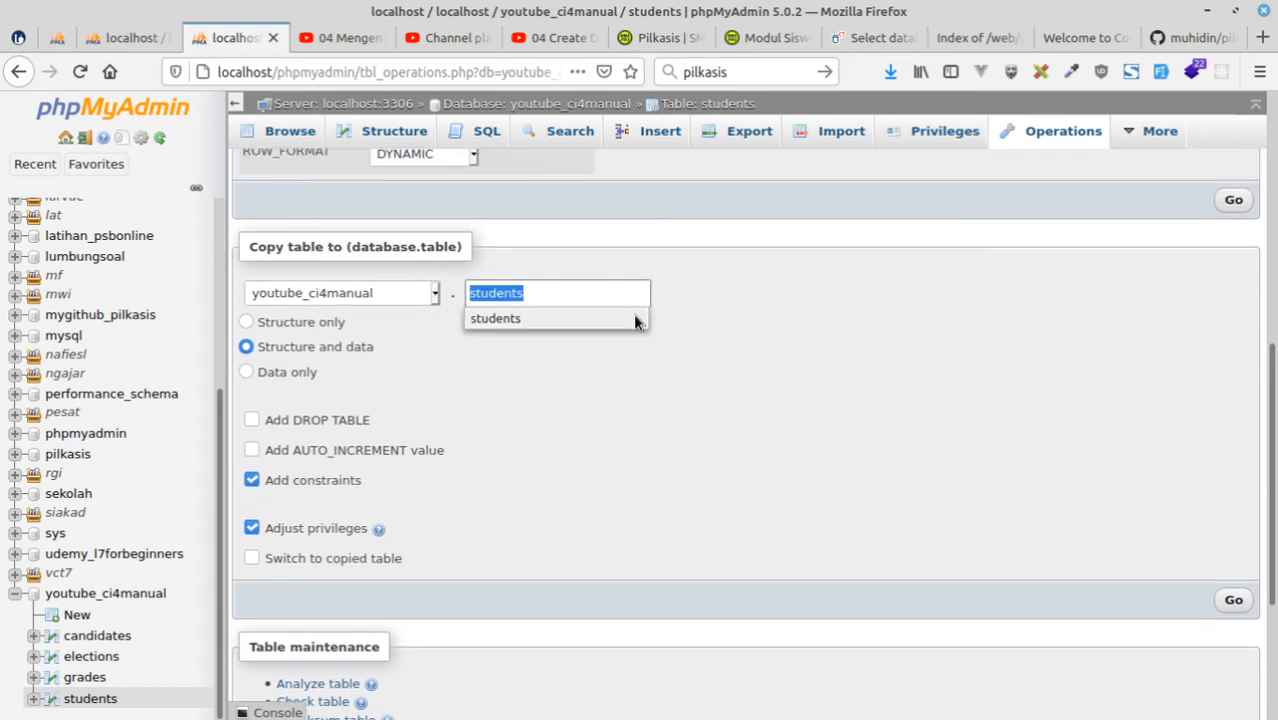
text(teachers)
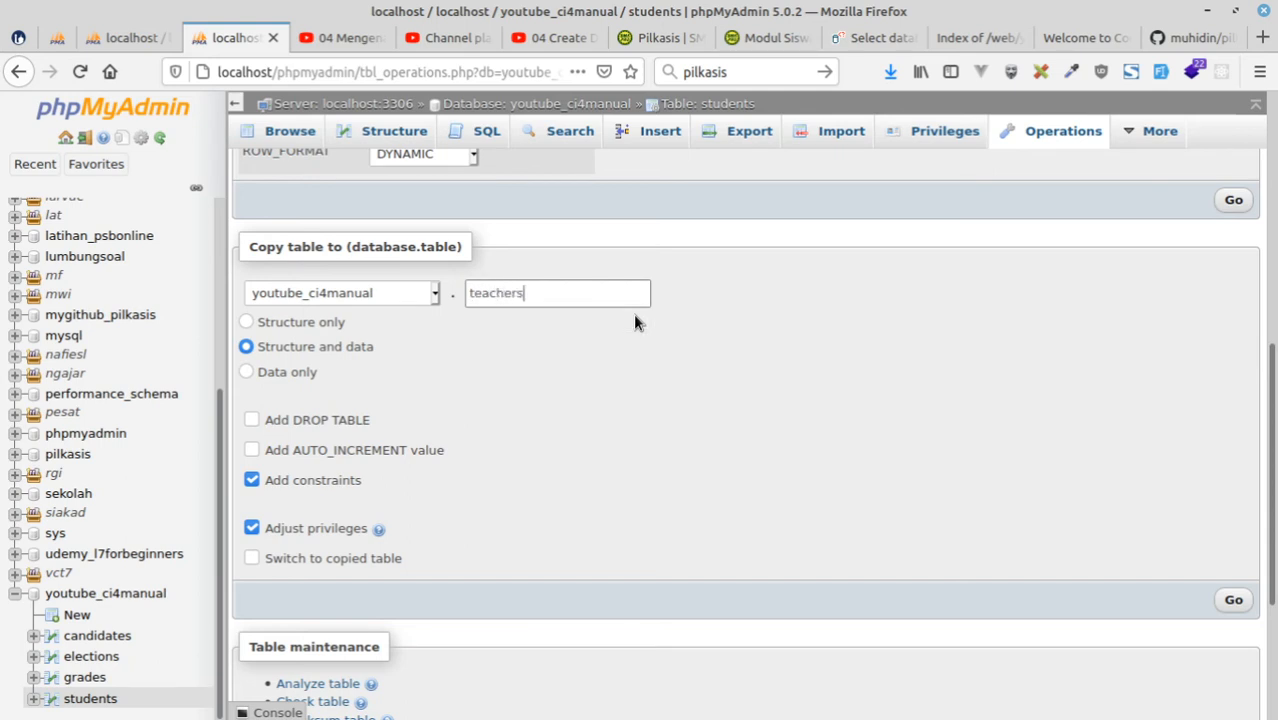
click(1236, 602)
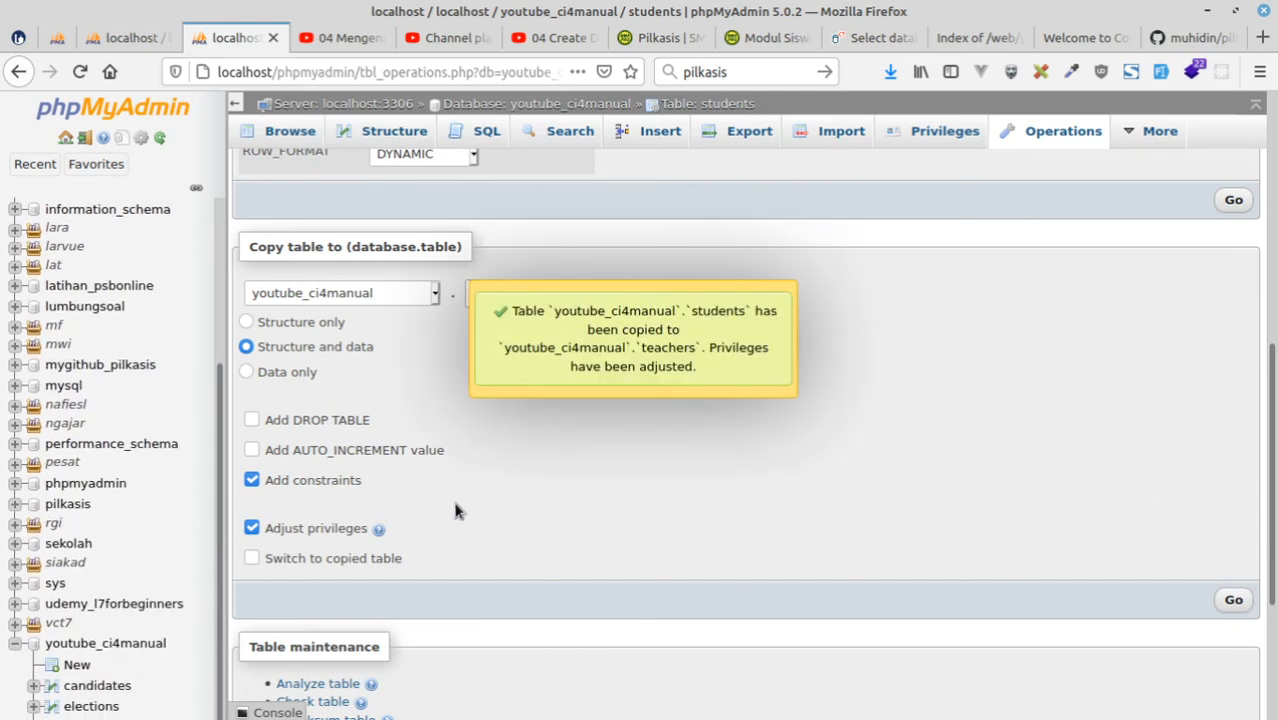
Open the teachers table and compare its columns with the guru and siswa tables in the pilkasis diagram.
scroll(122, 600, down, 2)
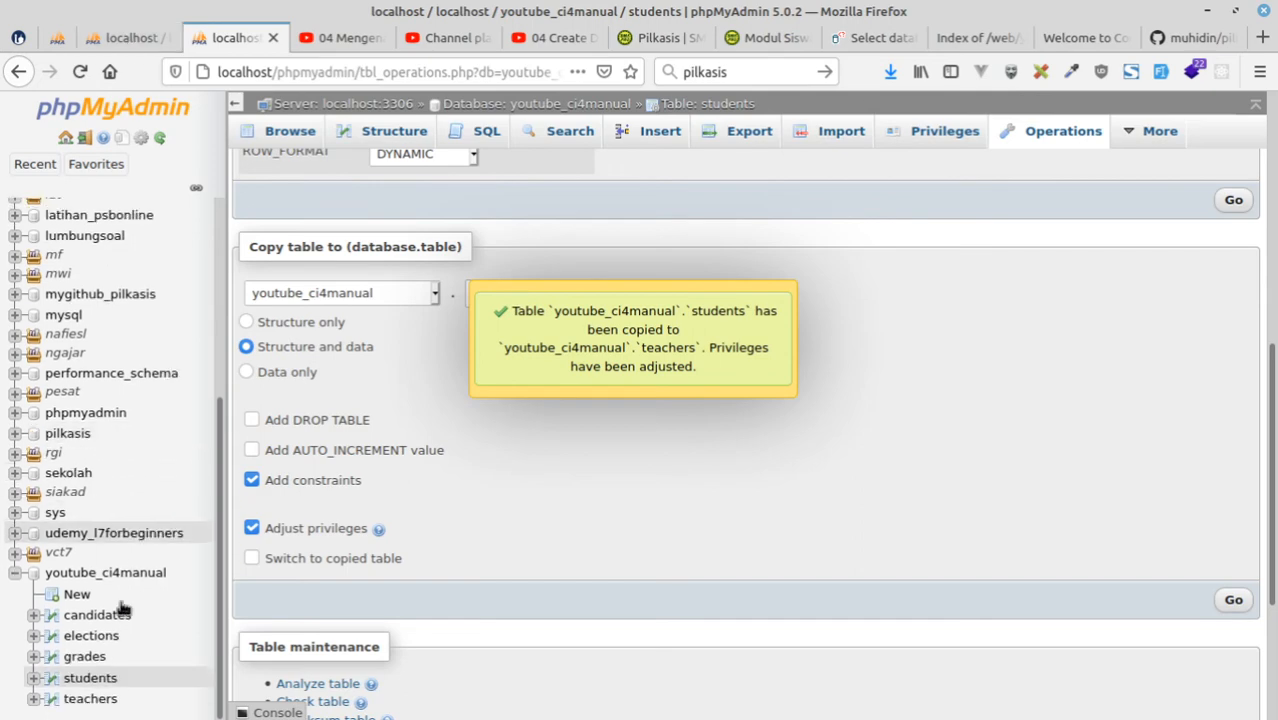
click(100, 699)
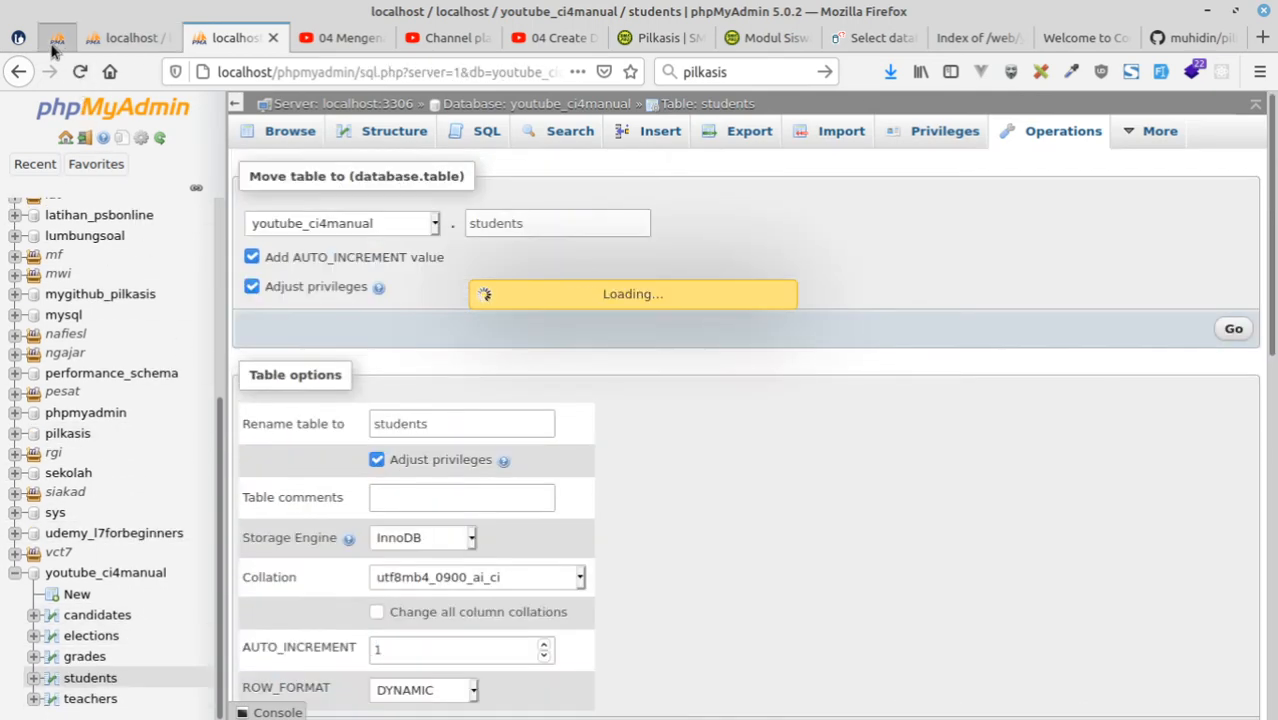
click(55, 42)
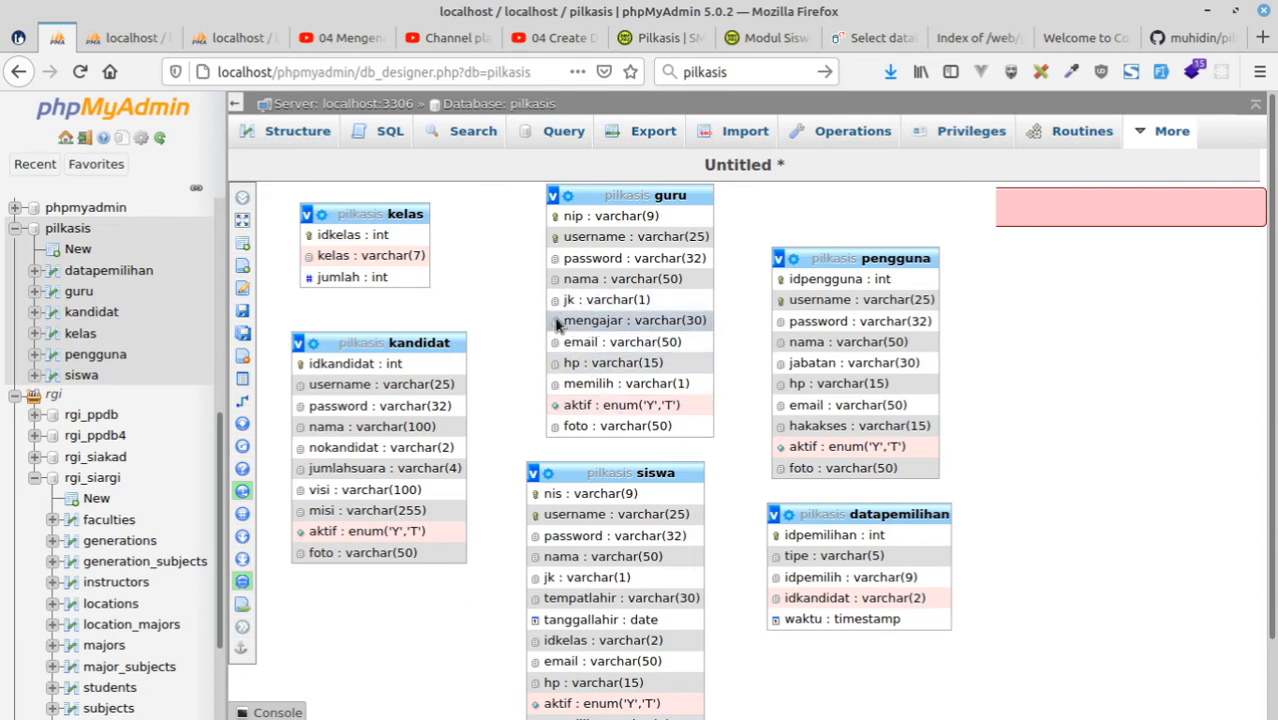
click(230, 39)
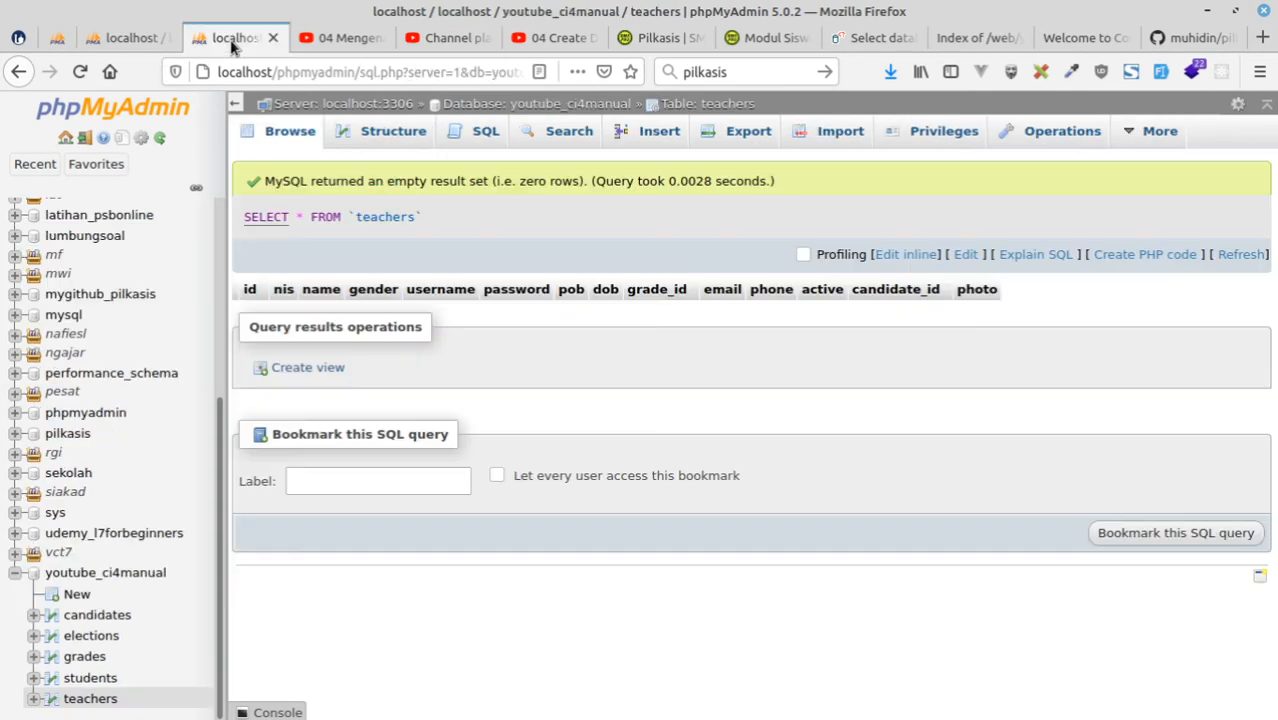
click(58, 40)
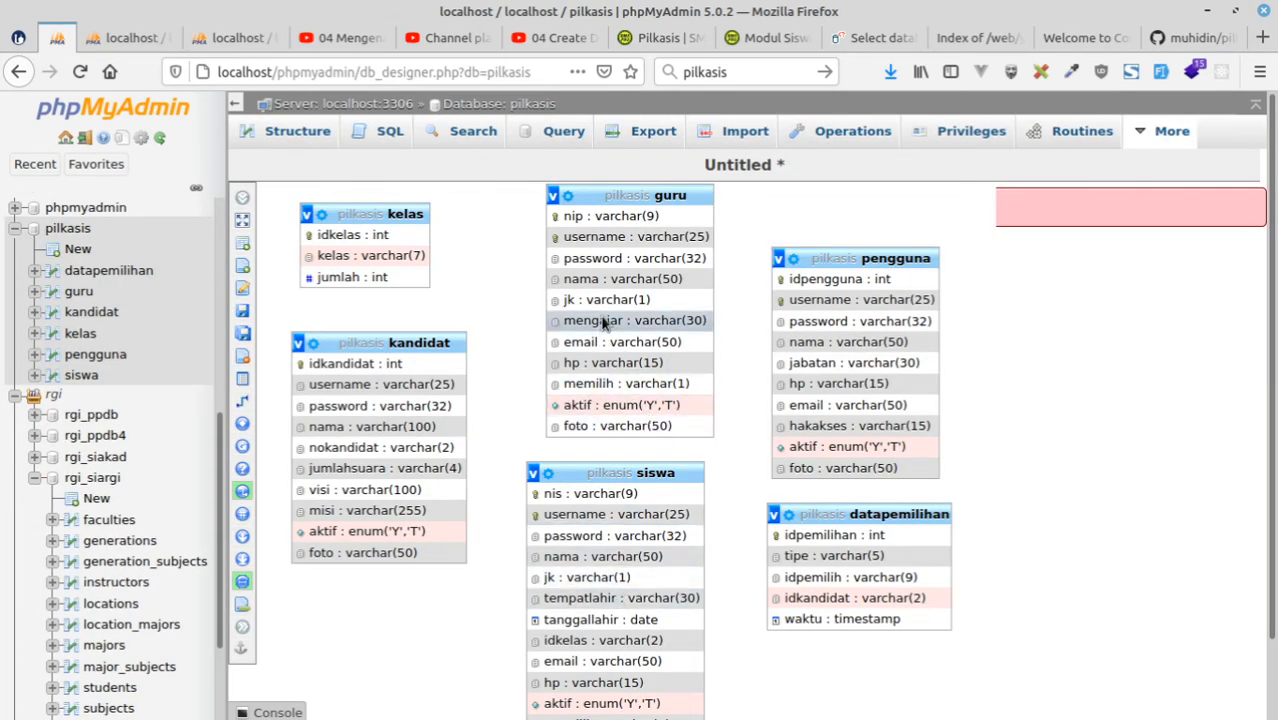
scroll(604, 500, down, 2)
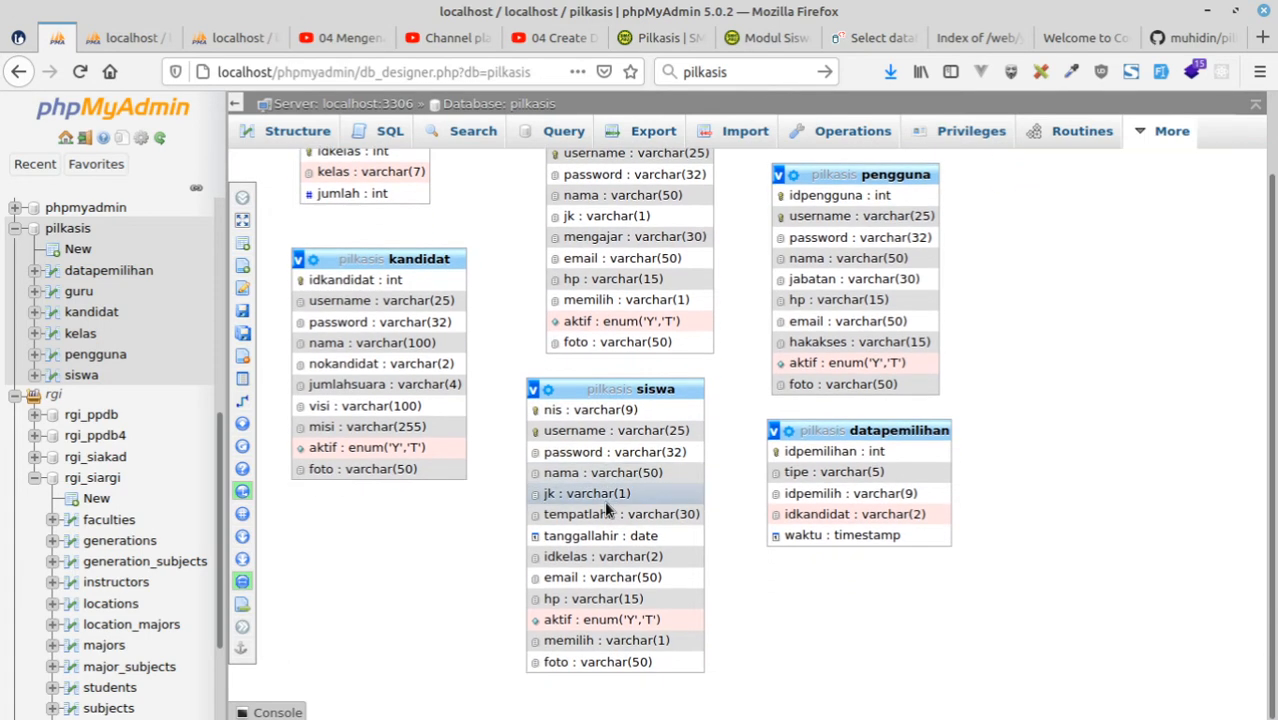
scroll(593, 572, up, 2)
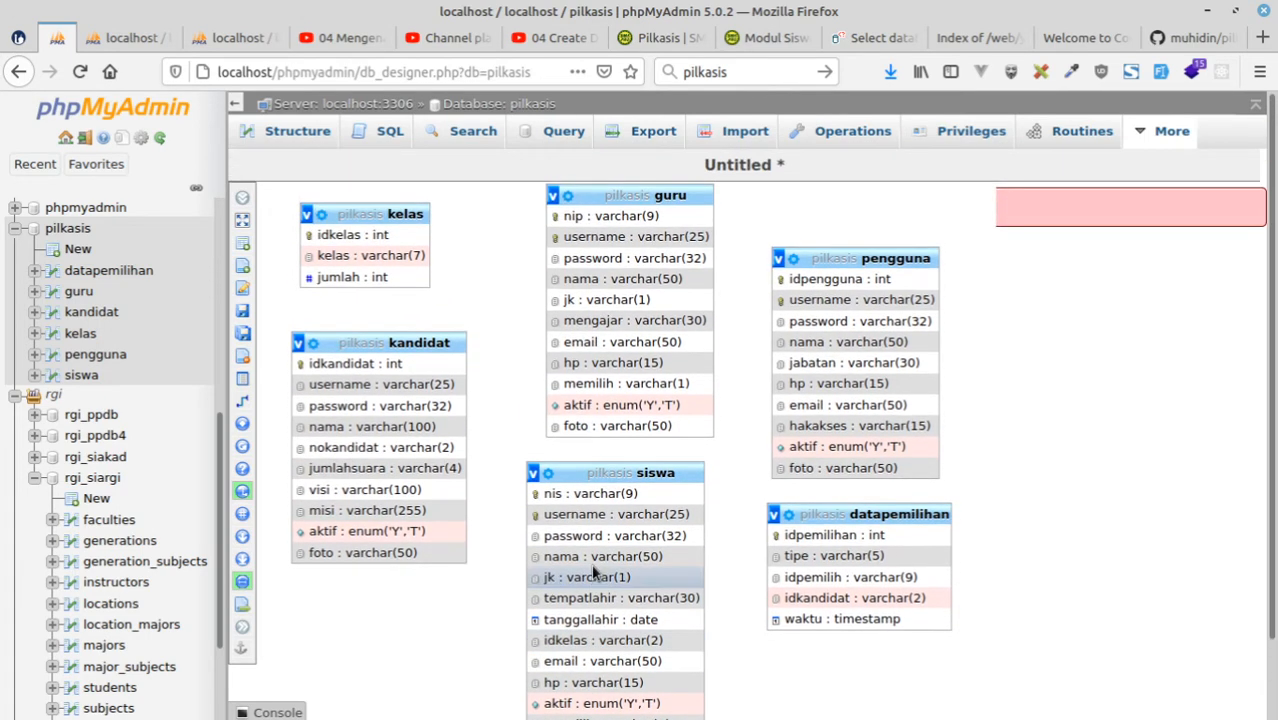
click(226, 44)
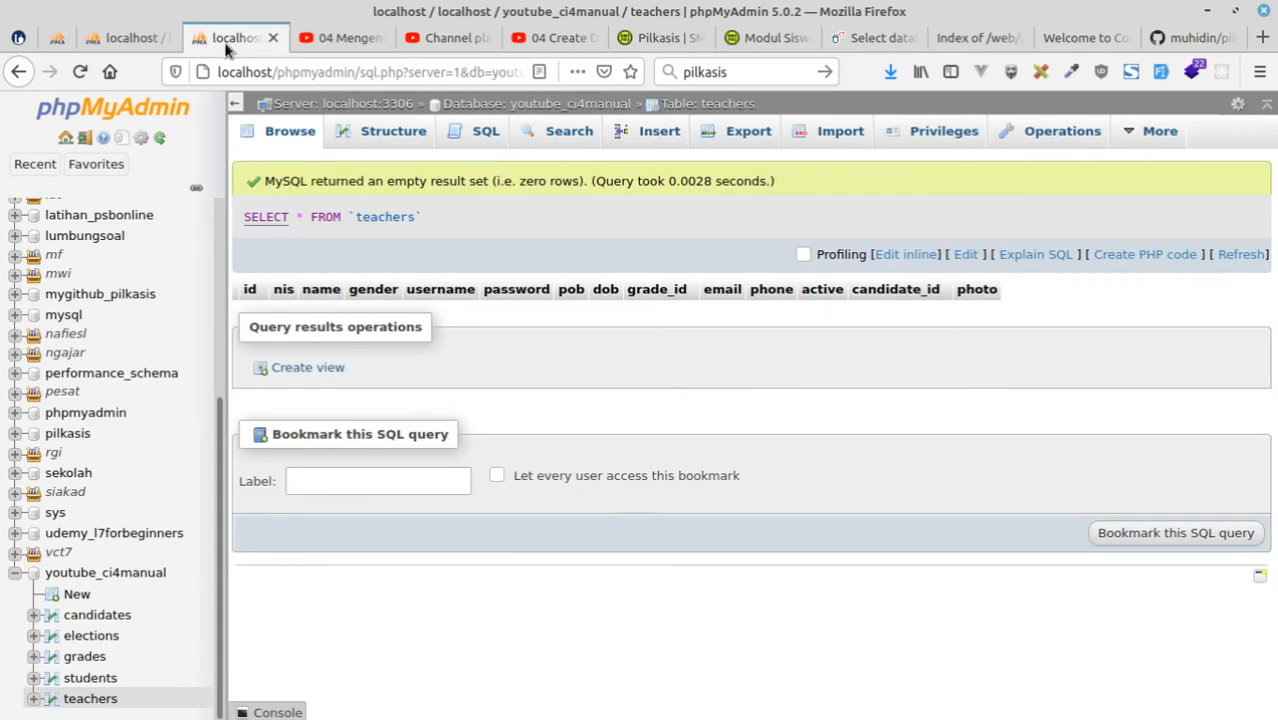
Open the teachers table's grade_id column for changing and rename it to subject.
click(372, 136)
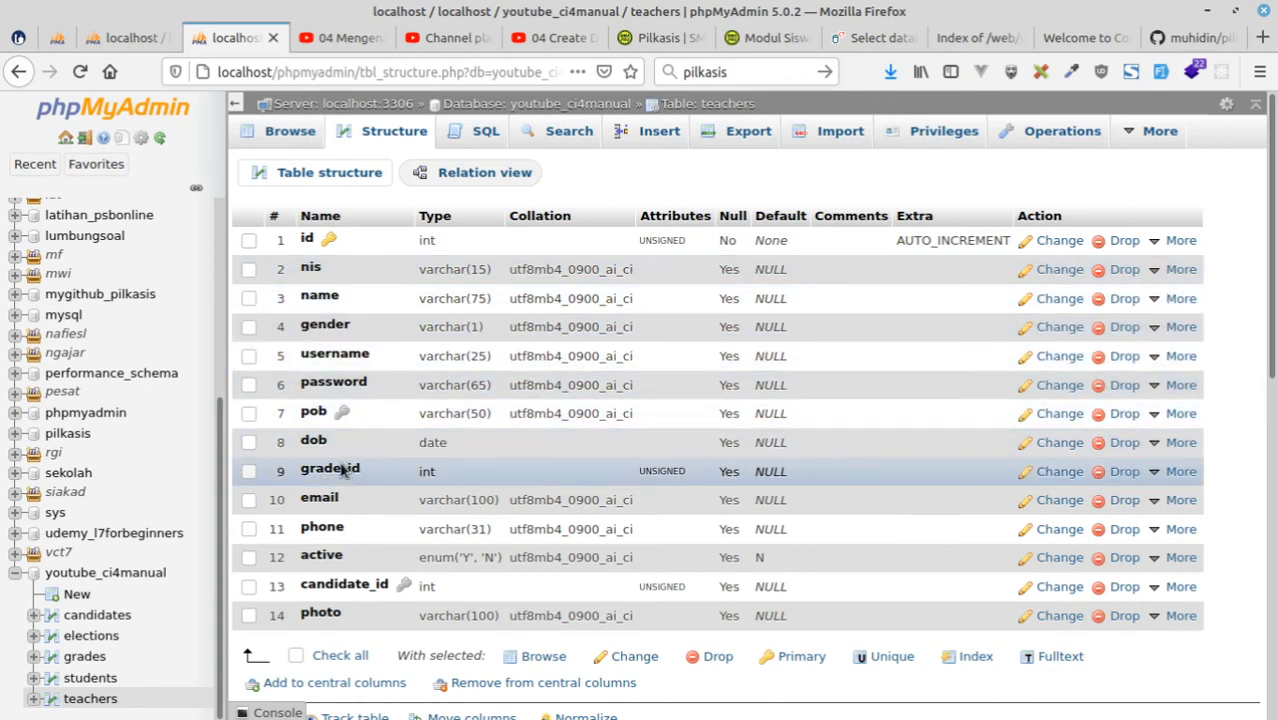
click(249, 474)
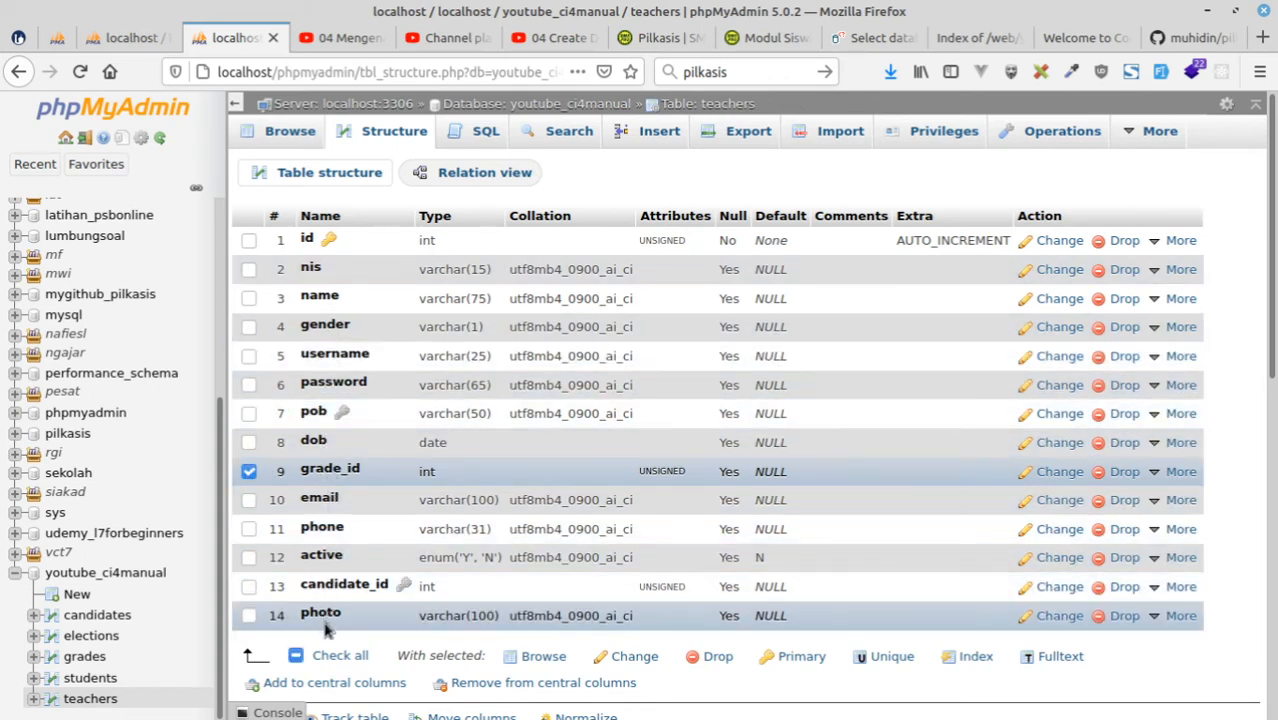
click(1059, 474)
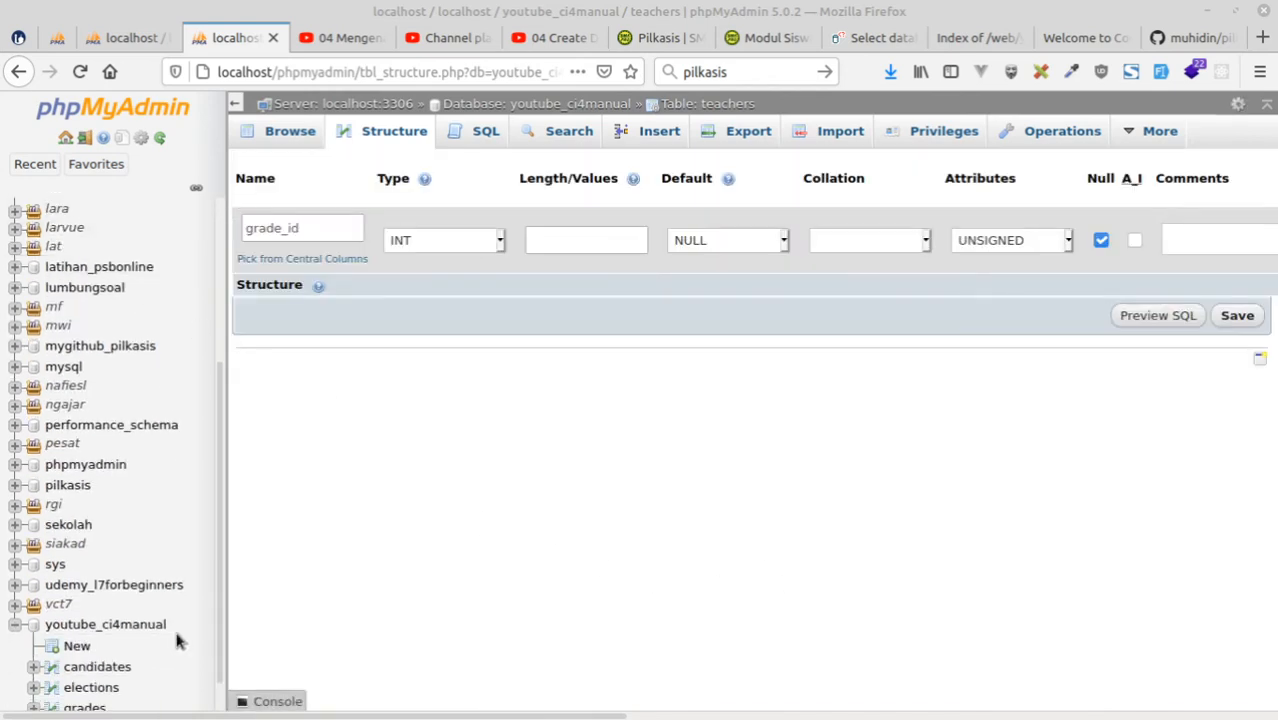
double_click(320, 227)
text(teach)
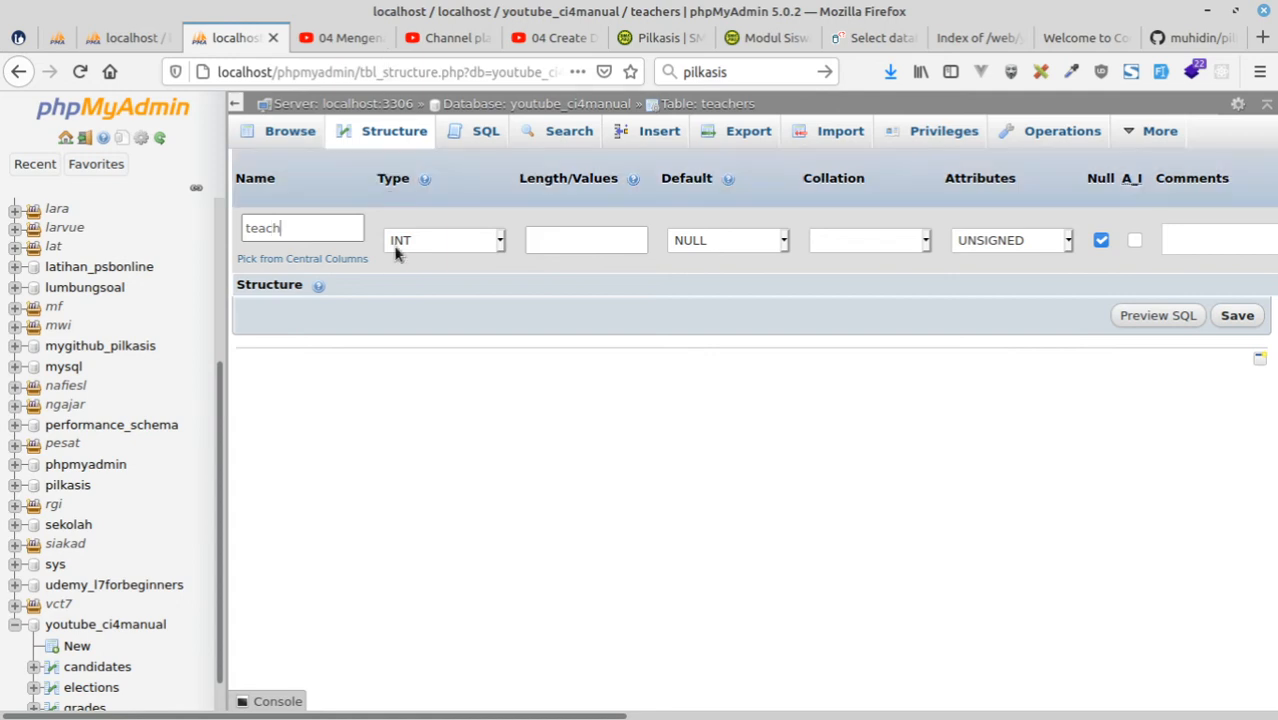
double_click(291, 227)
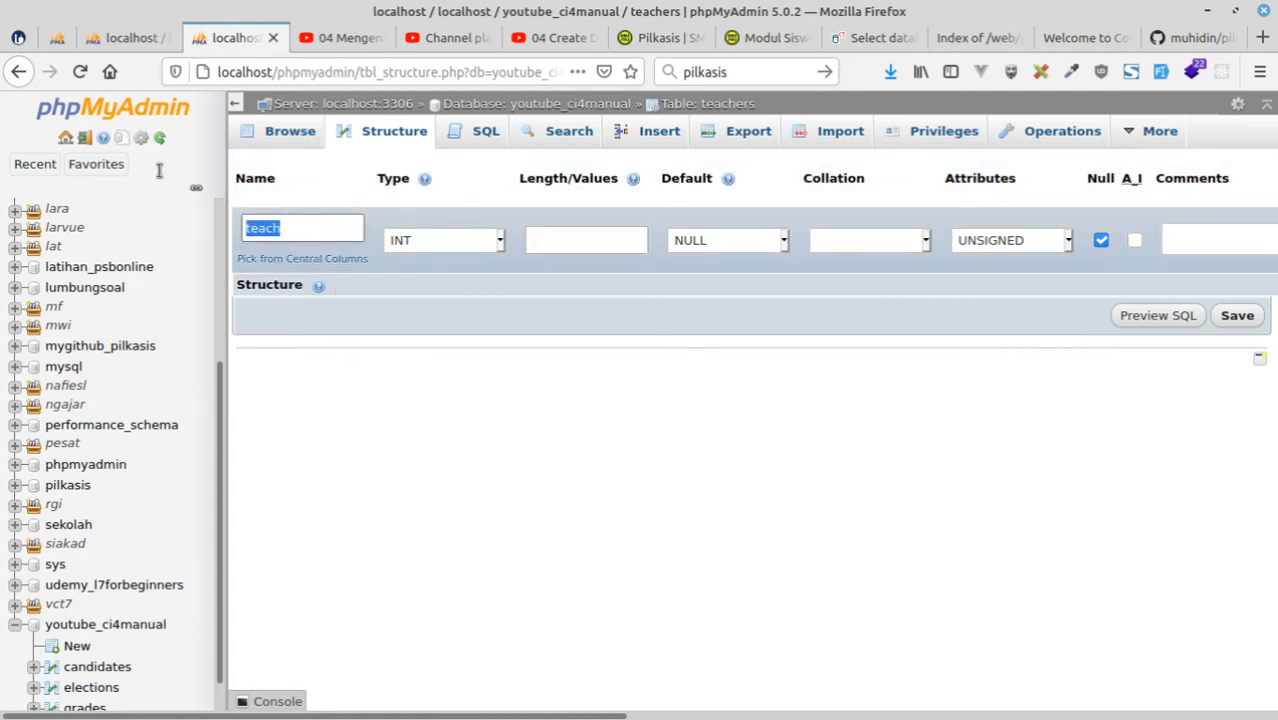
text(subject)
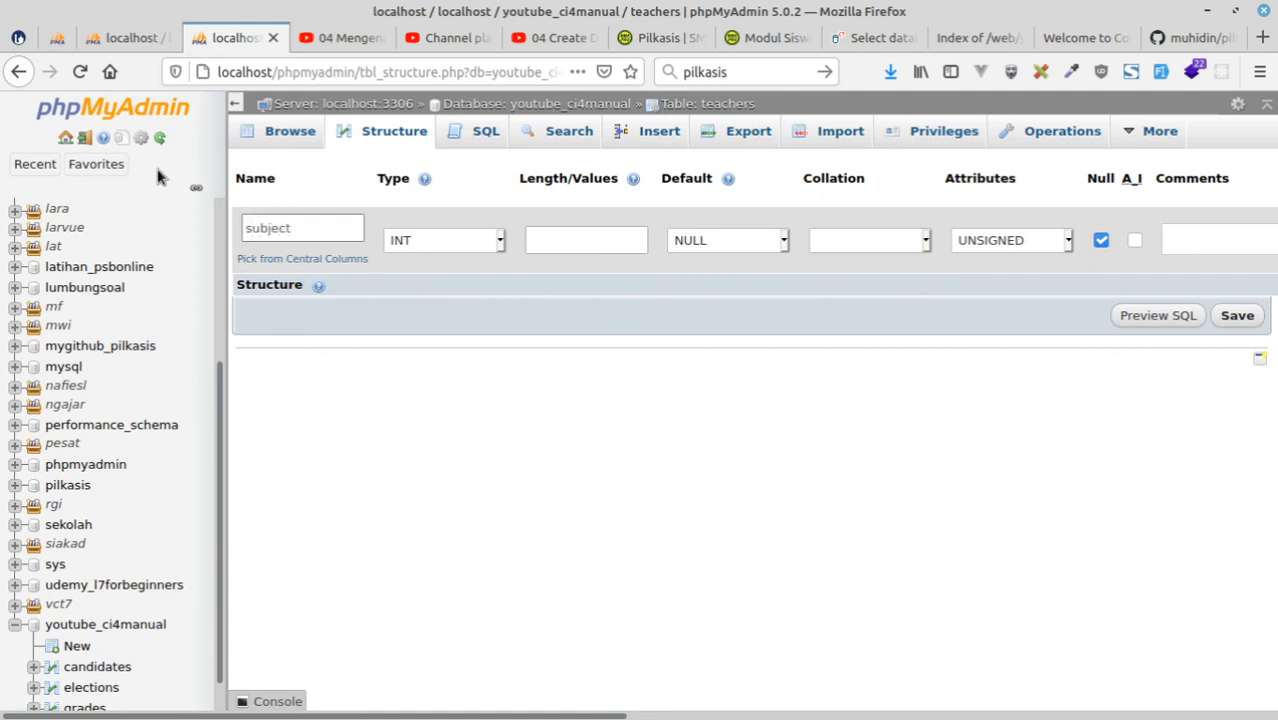
Set the subject column to VARCHAR with length 100 and no attribute, save it, and return to the pilkasis diagram.
click(452, 240)
click(432, 294)
click(572, 244)
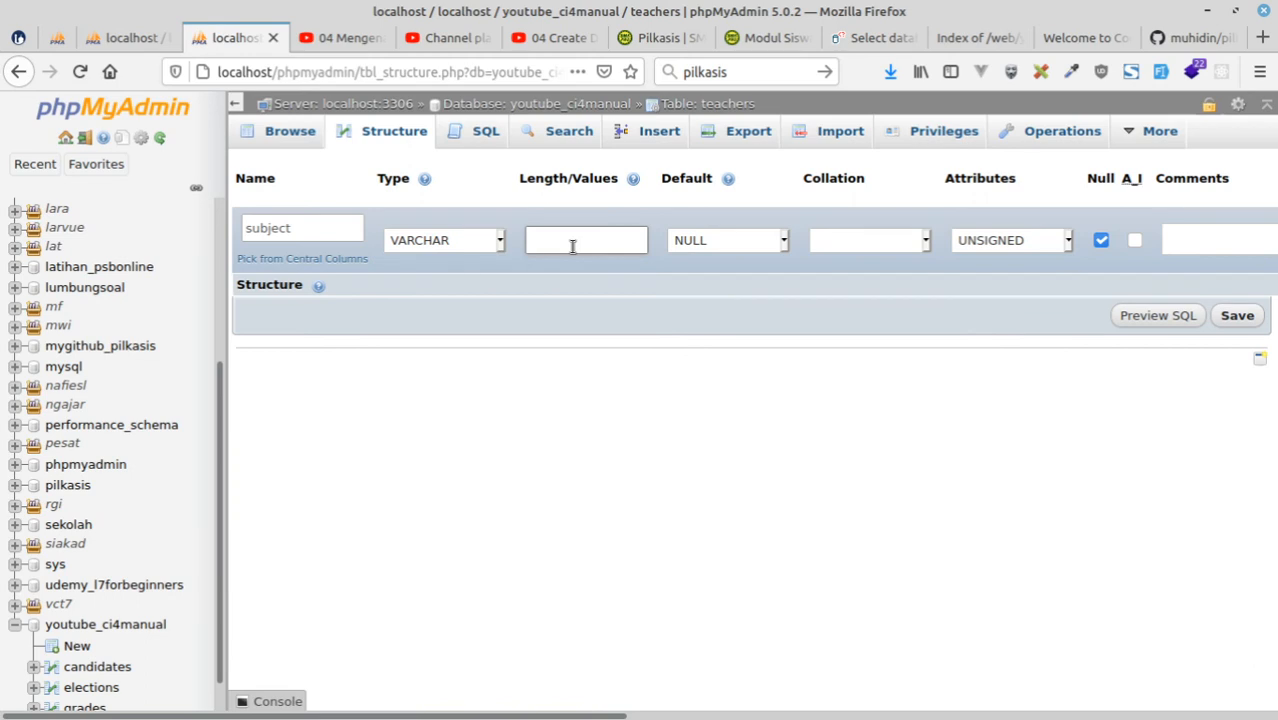
text(100)
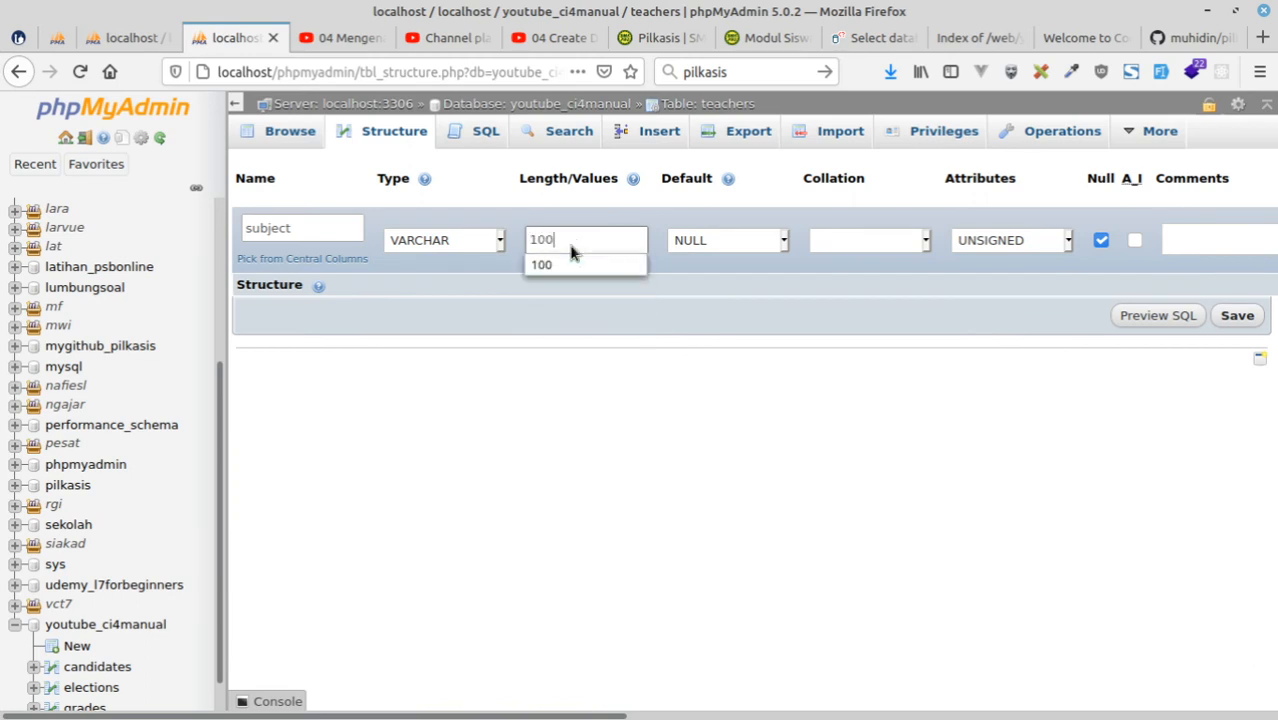
click(1027, 252)
click(1015, 266)
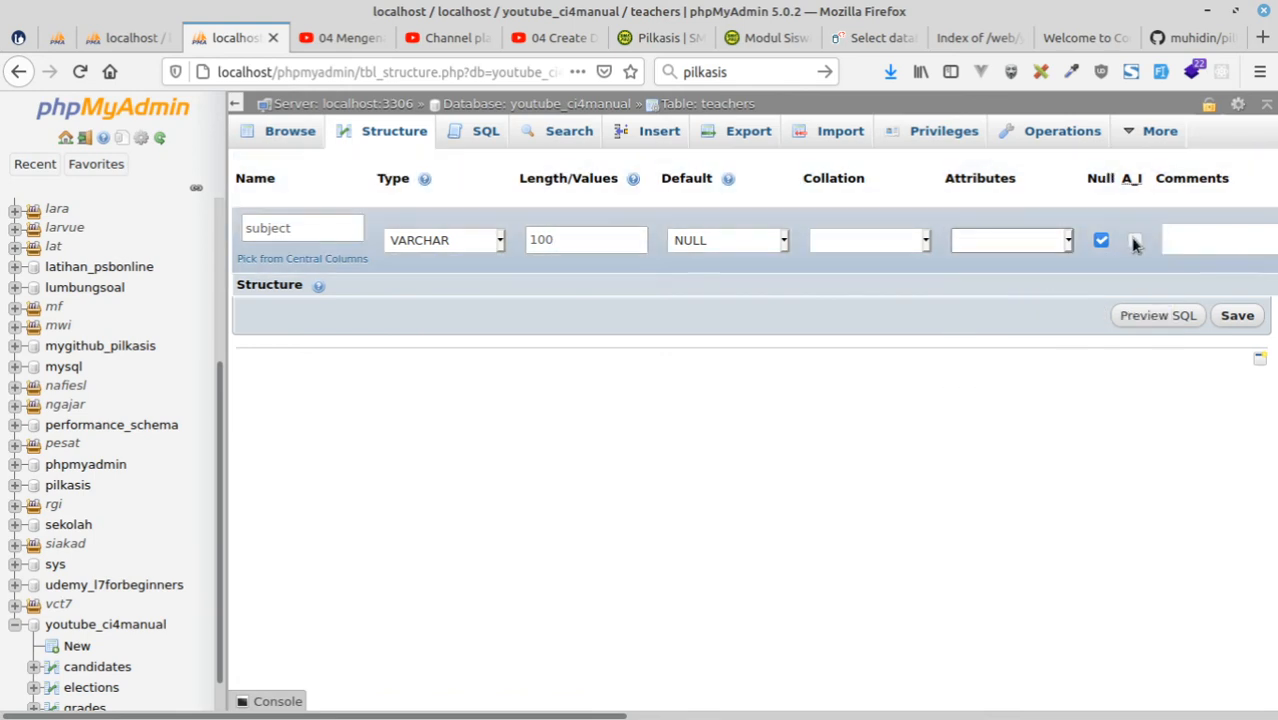
click(1240, 316)
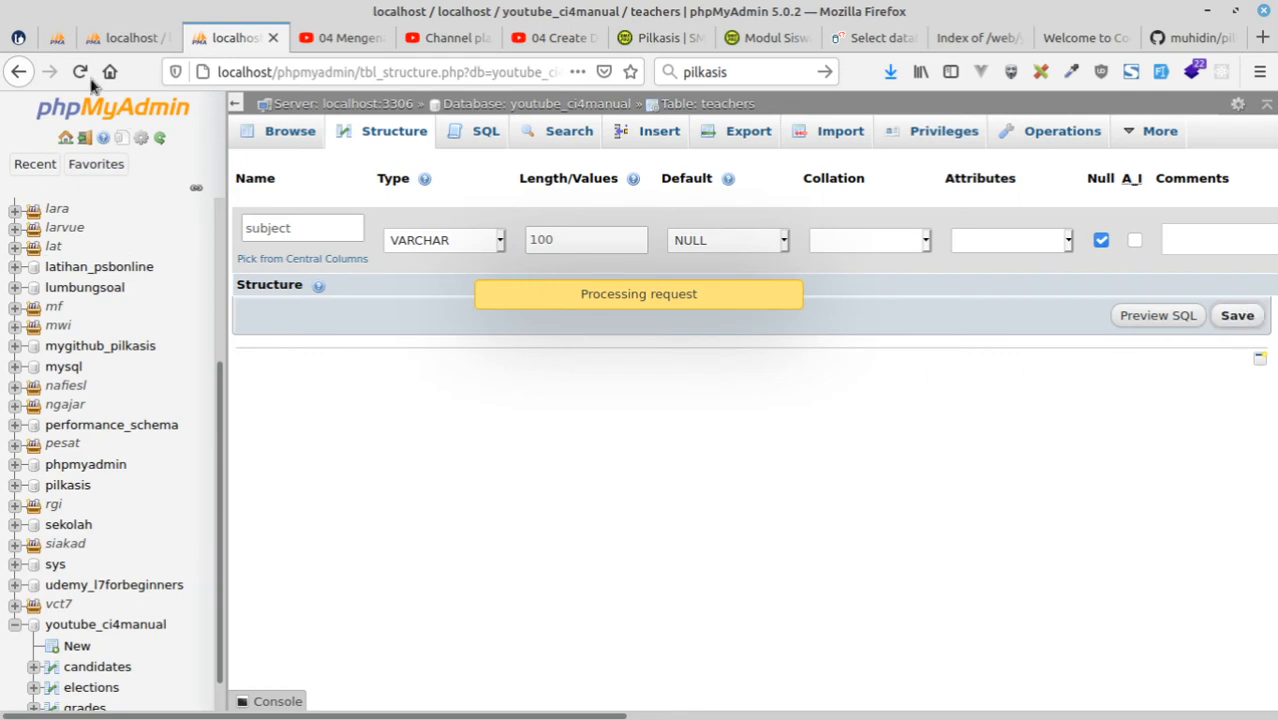
click(57, 37)
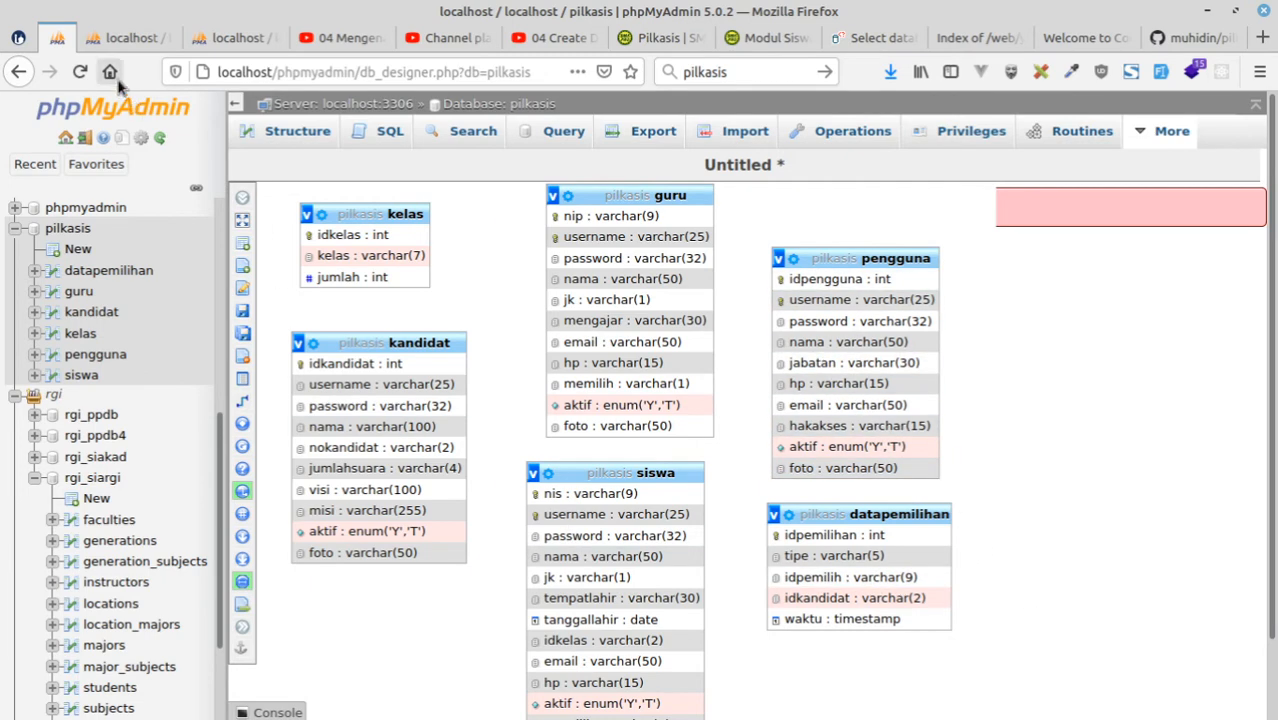
Open the pengguna table of the pilkasis database and examine its rows across all columns.
click(118, 40)
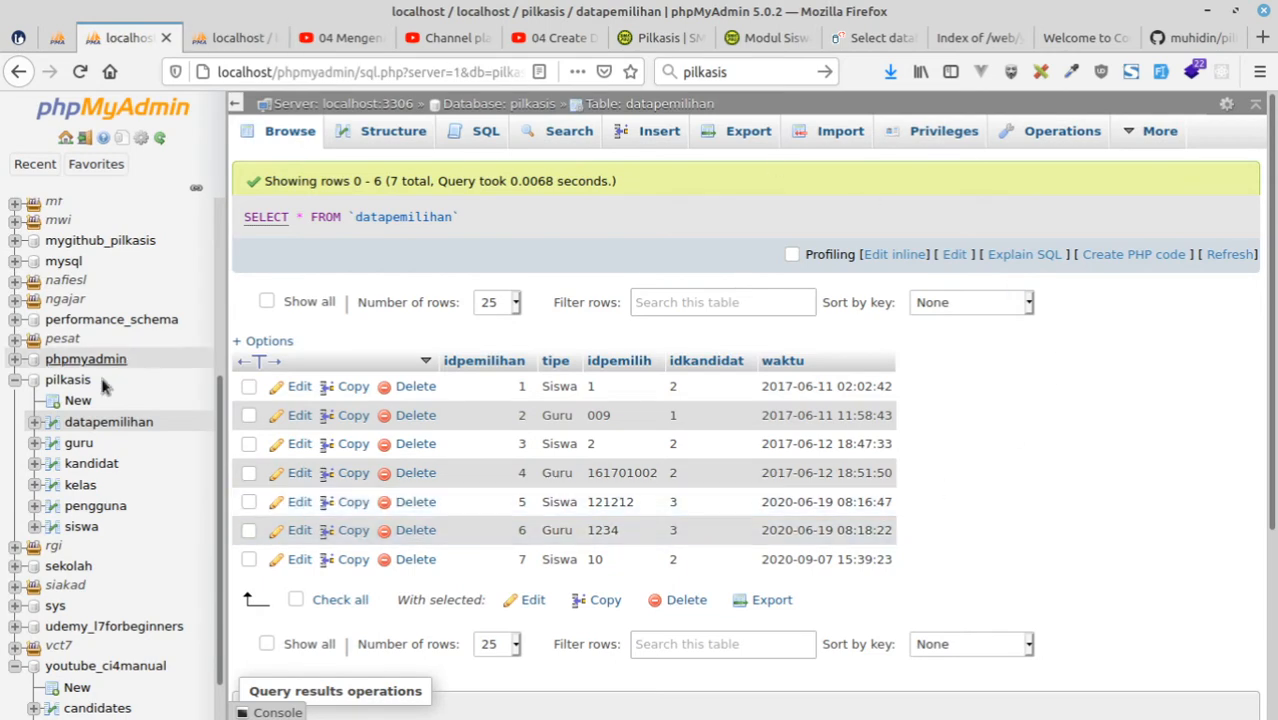
click(72, 508)
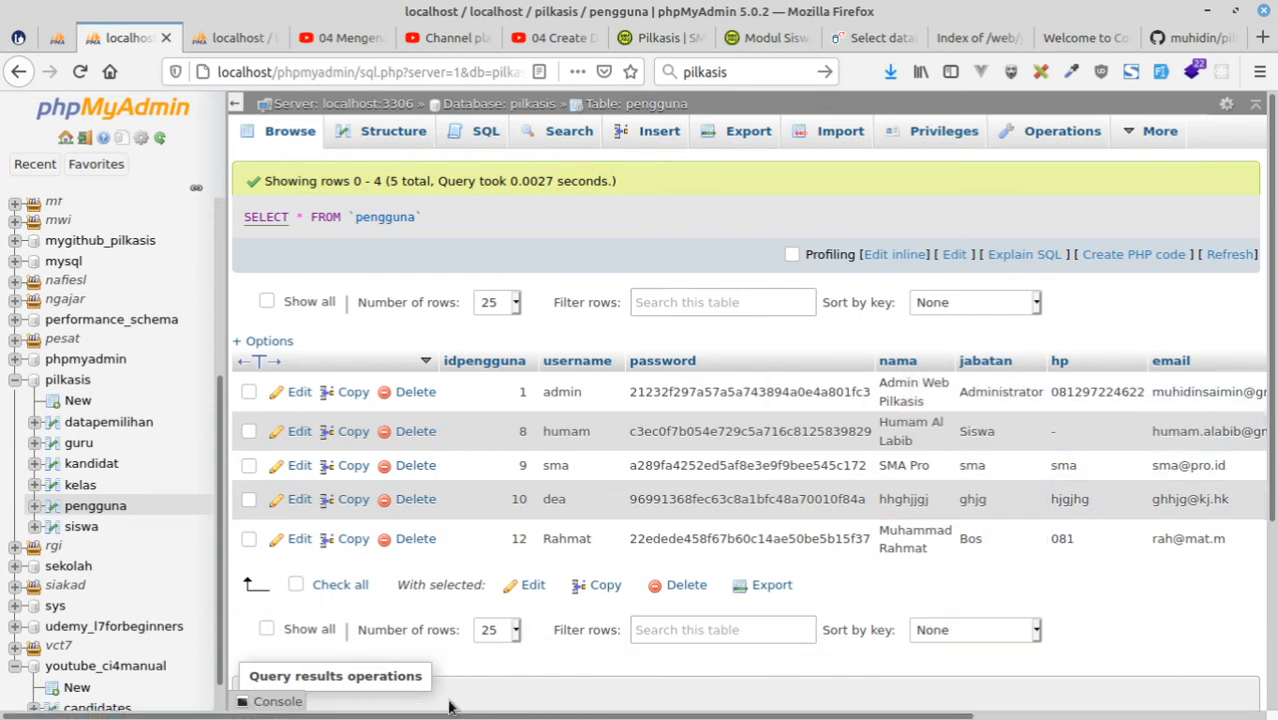
drag(445, 716, 742, 694)
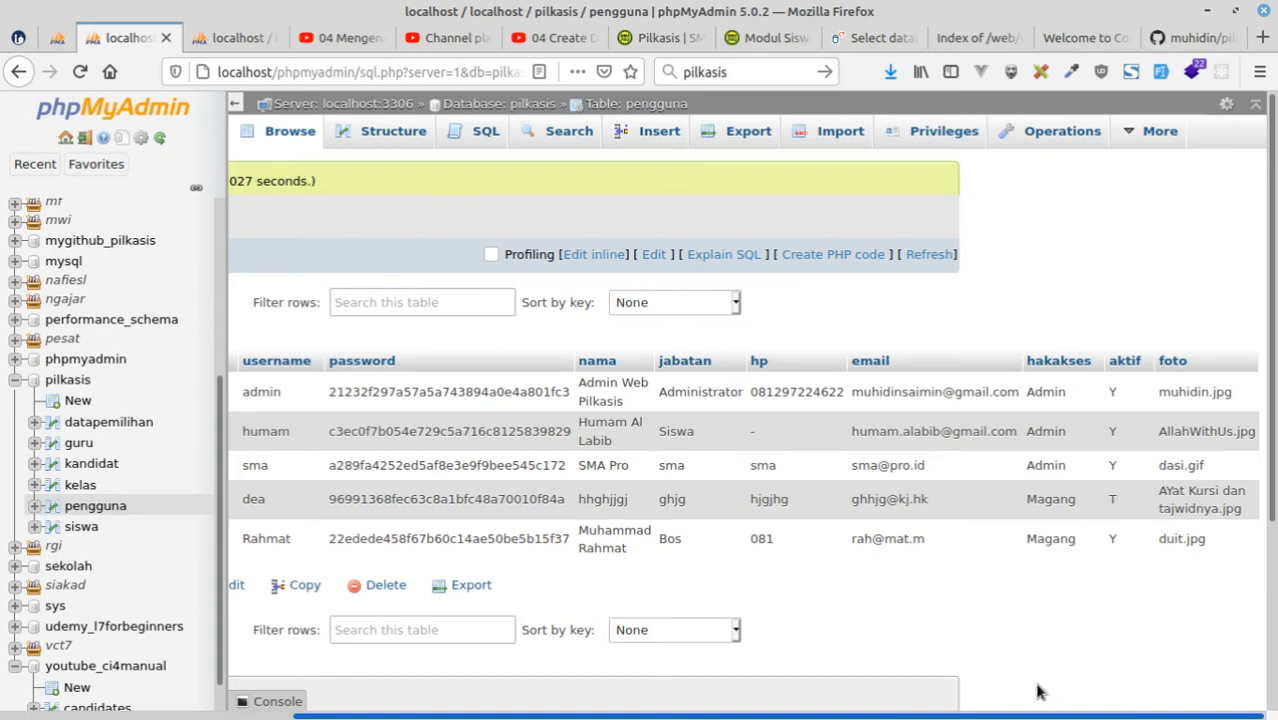
drag(760, 716, 1242, 653)
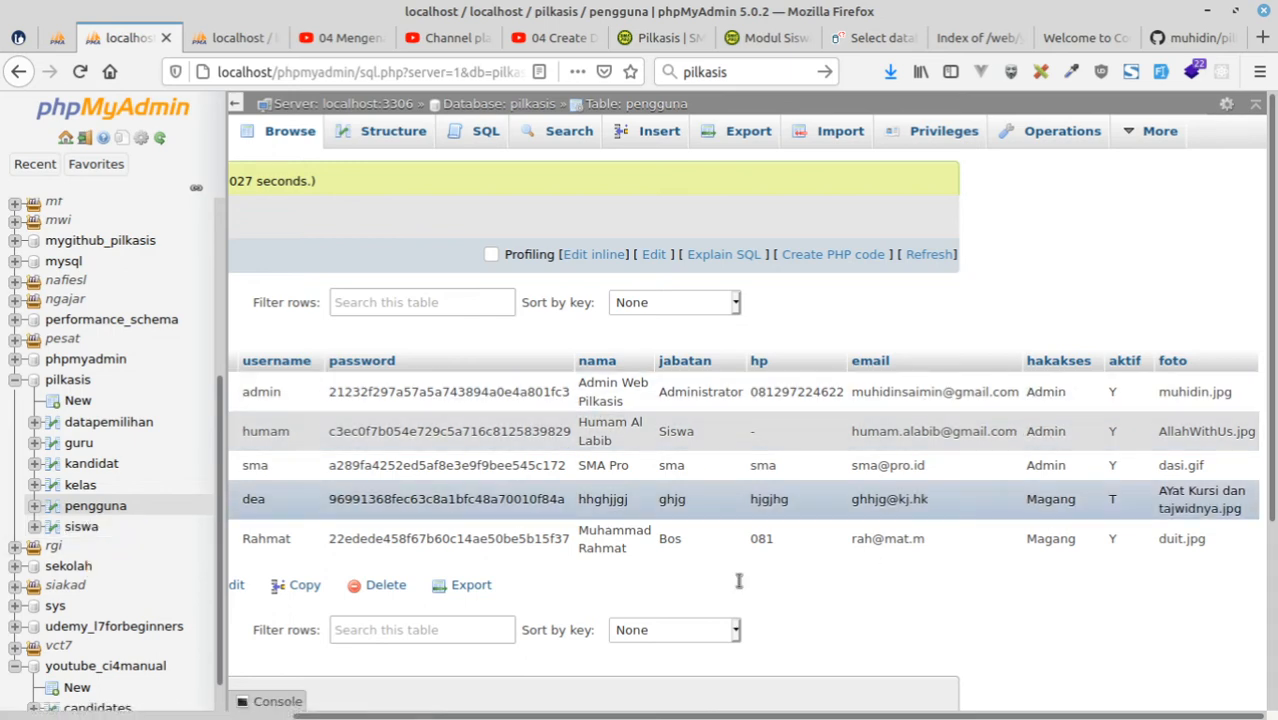
Return to the youtube_ci4manual database, check pengguna in the pilkasis diagram, and start a new table named users with 10 columns.
click(228, 40)
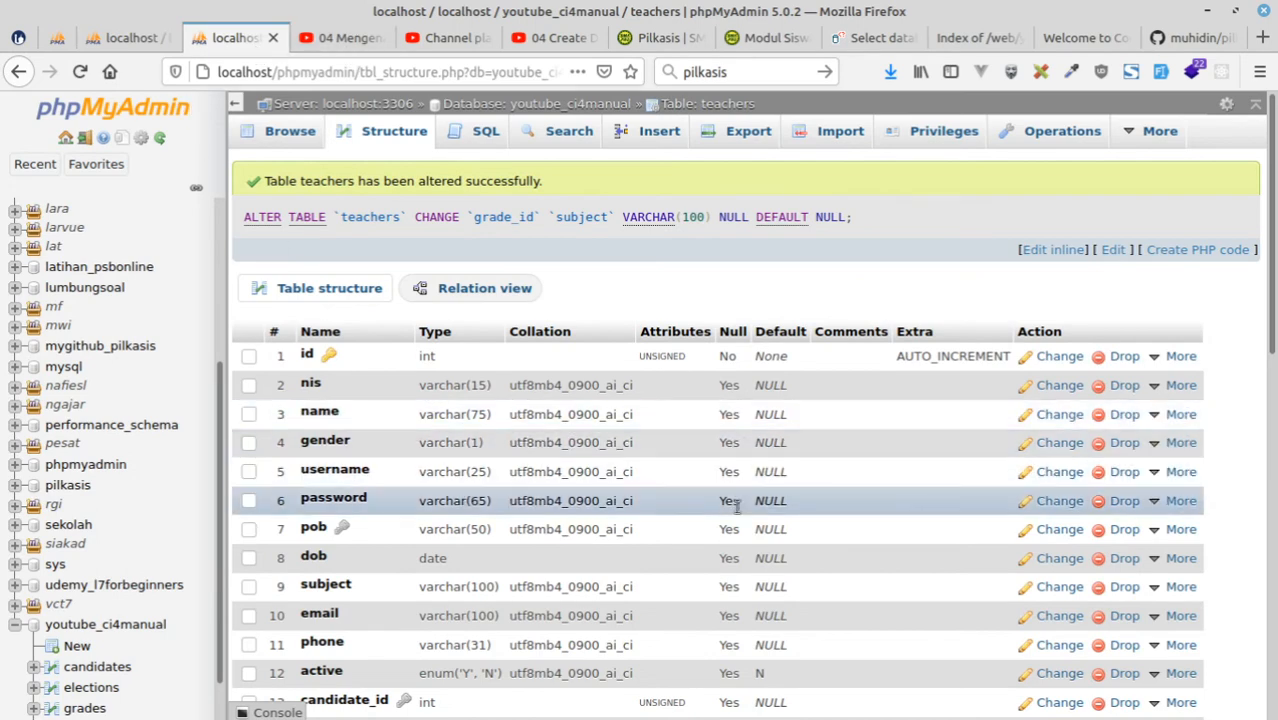
click(605, 107)
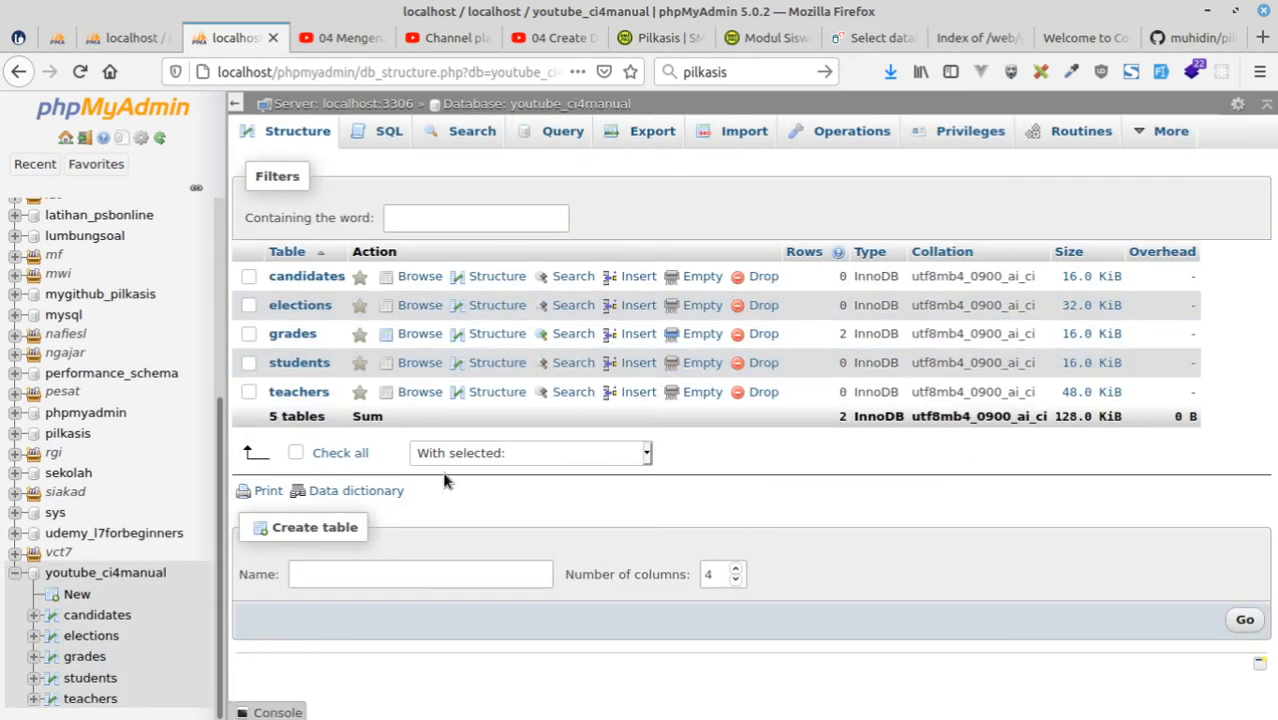
click(57, 40)
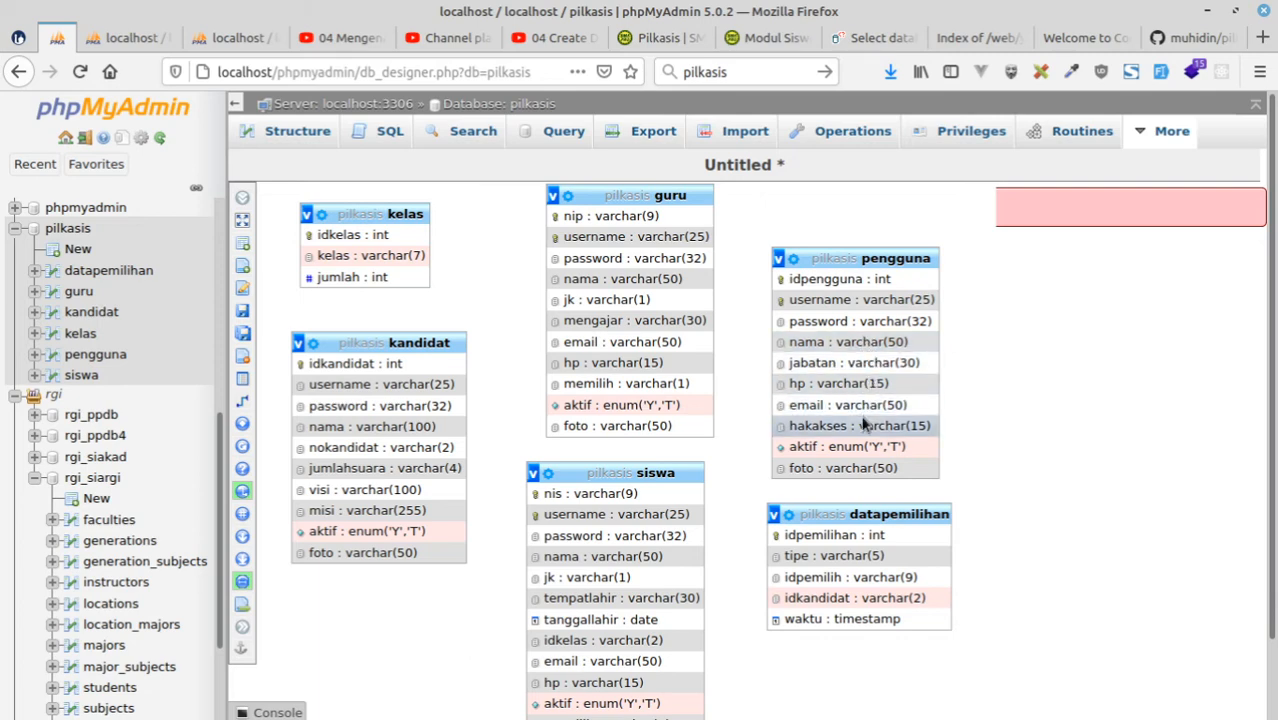
click(235, 37)
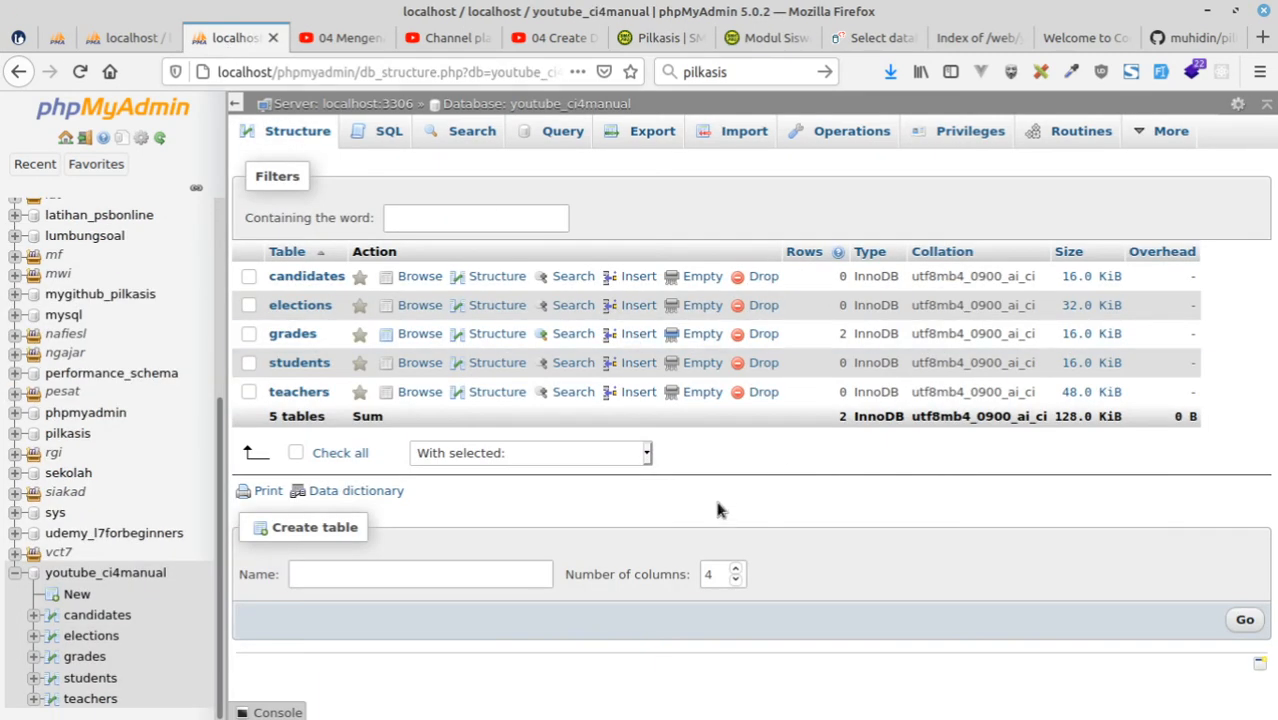
drag(713, 576, 645, 573)
click(342, 577)
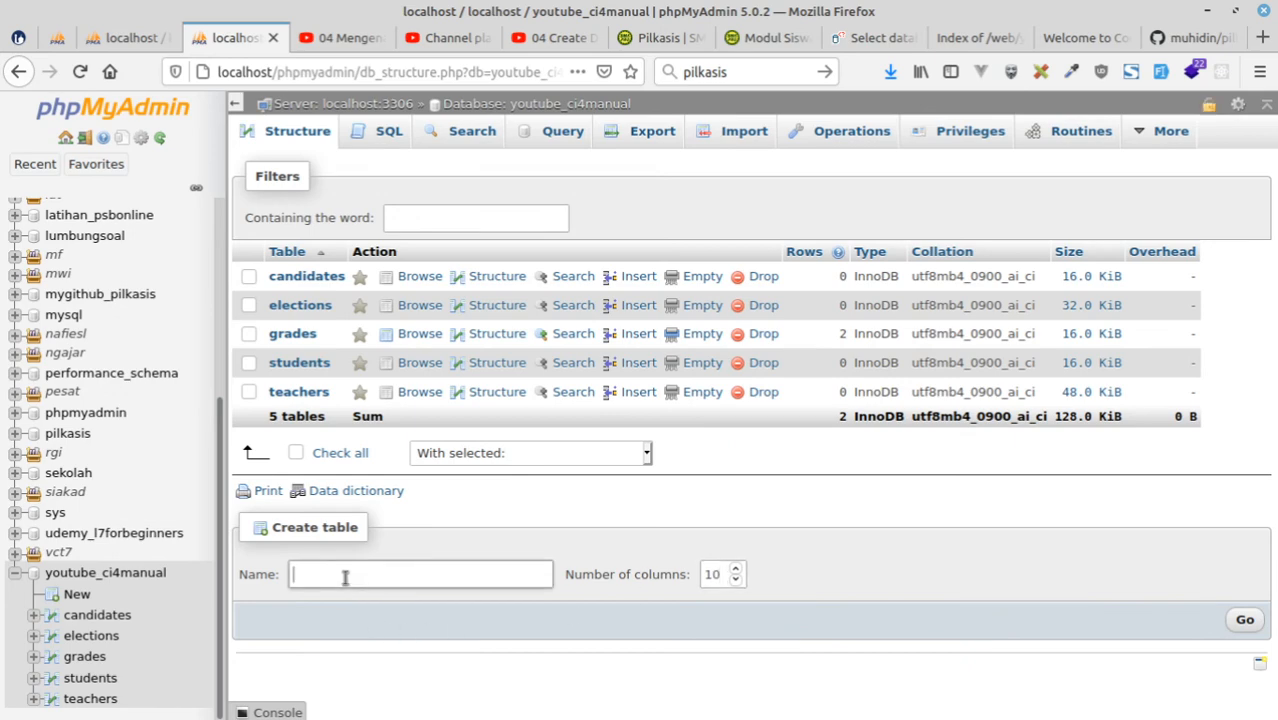
text(users)
click(1244, 621)
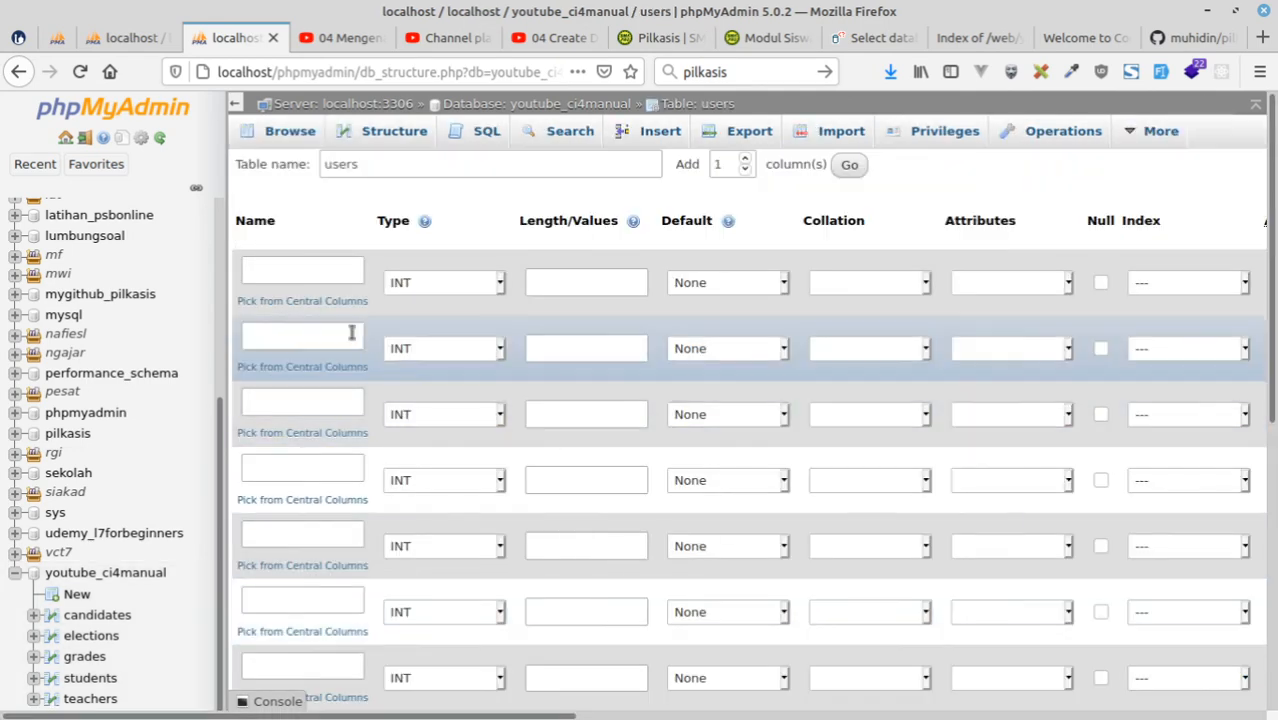
Name the first five columns of the users table id, name, gender, username and password, consulting the pengguna table in the pilkasis diagram.
click(324, 272)
text(id)
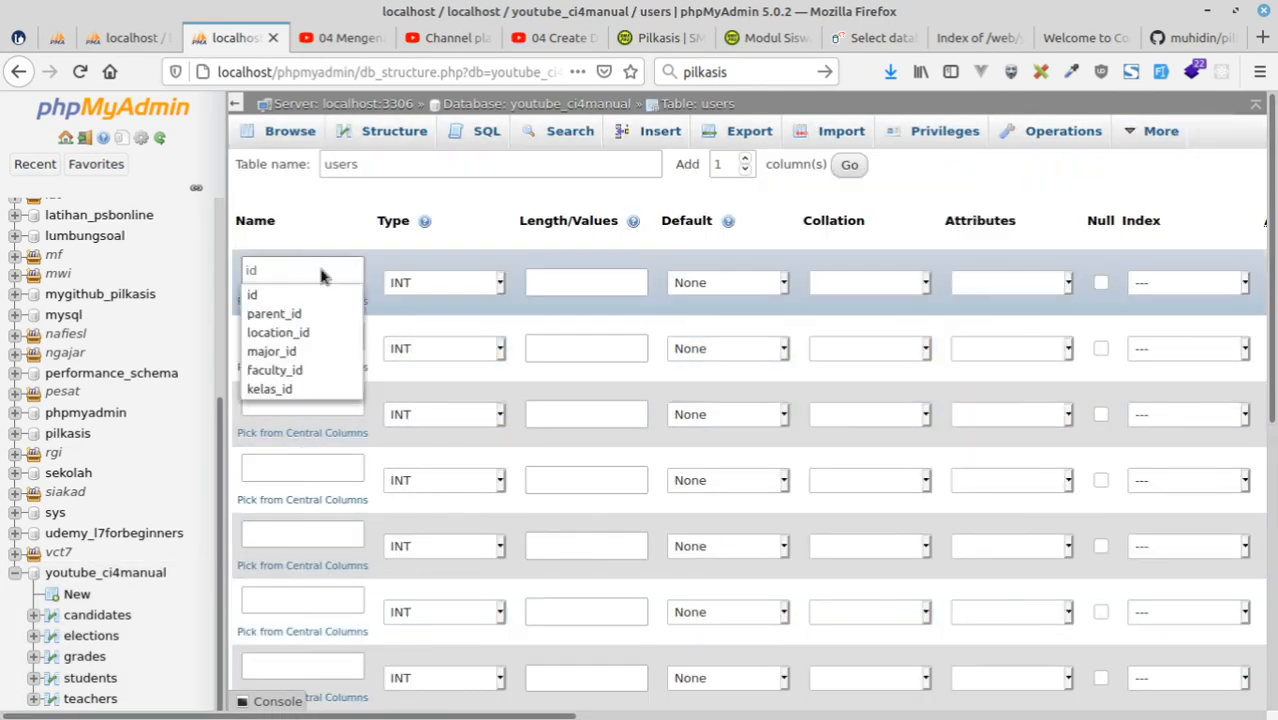
click(57, 38)
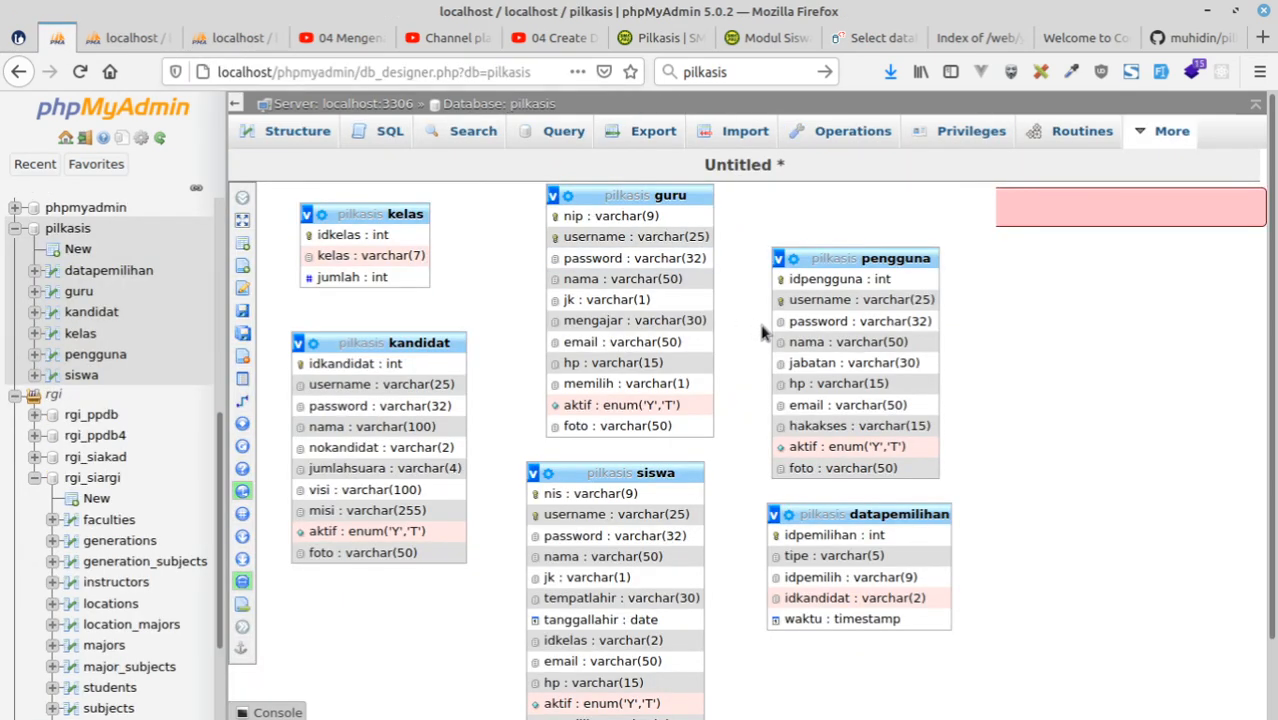
click(231, 37)
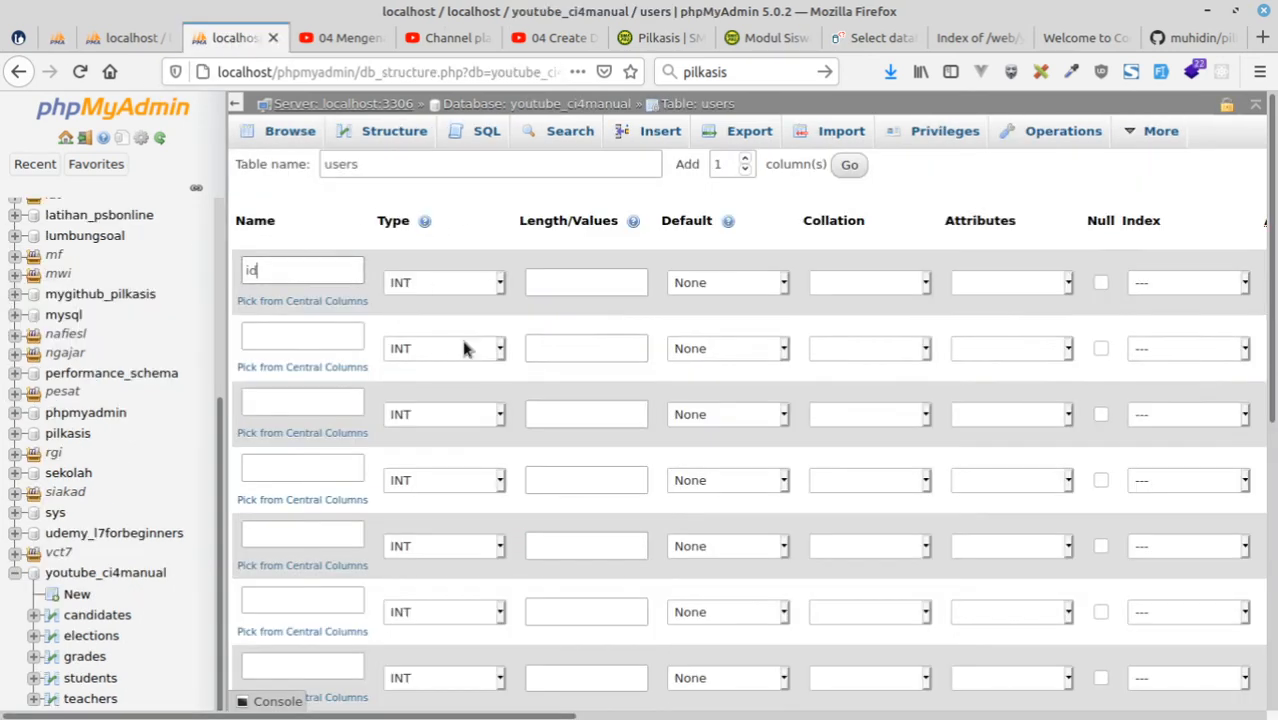
click(280, 333)
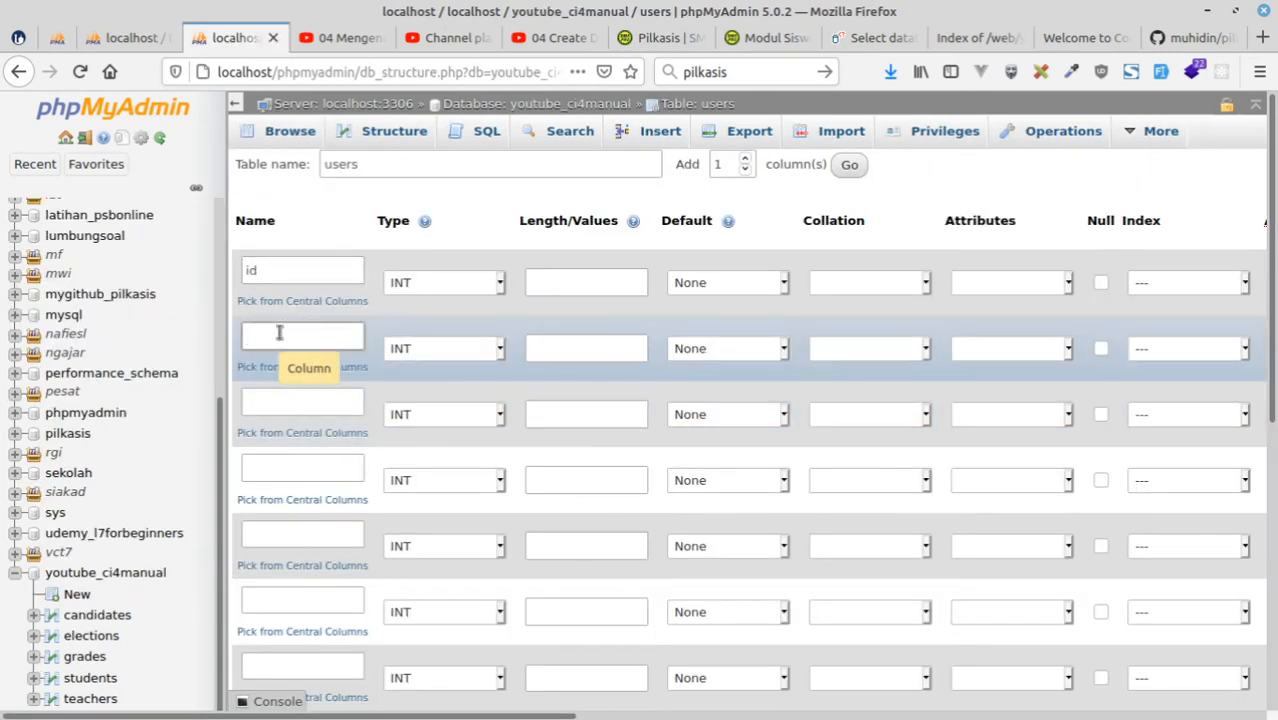
text(name)
click(311, 401)
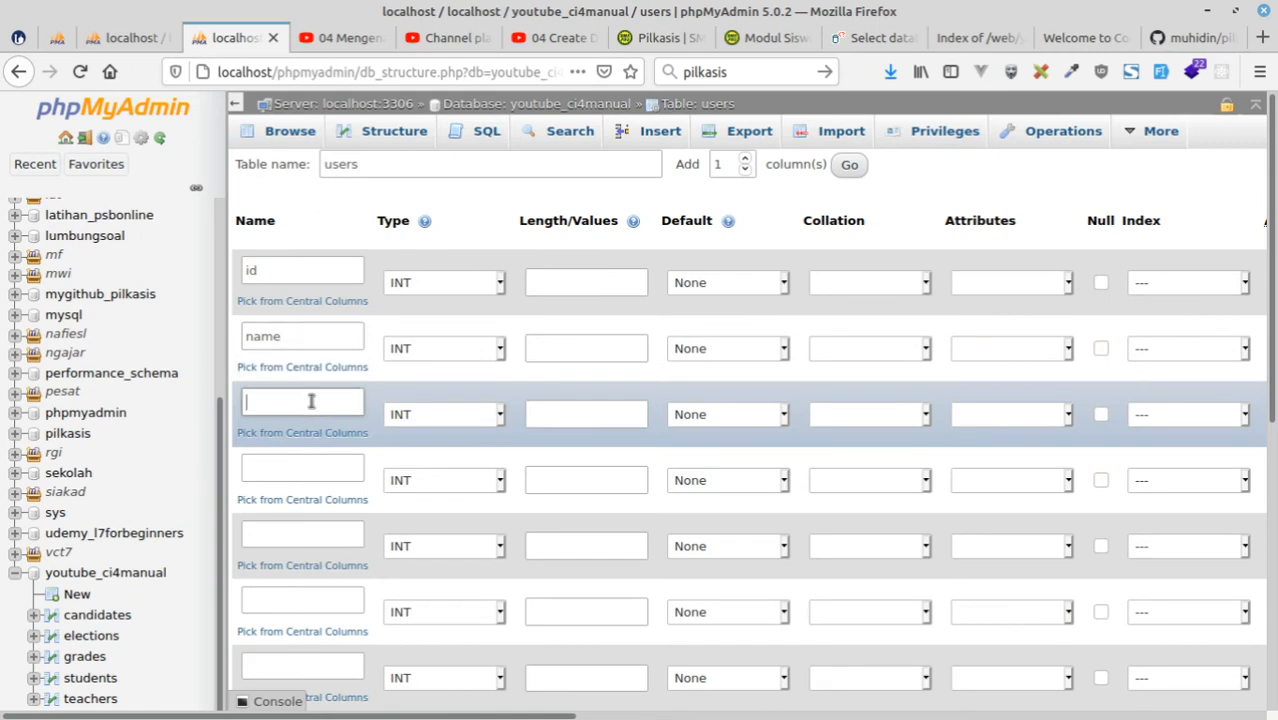
text(gender)
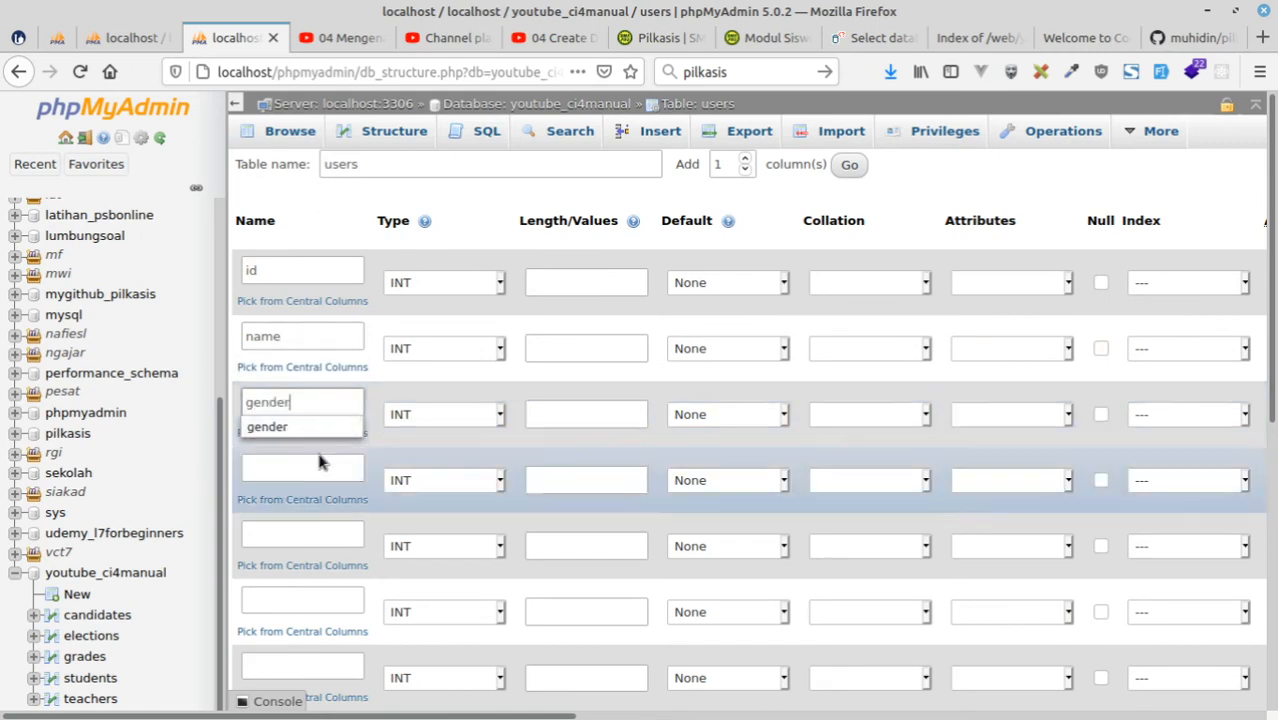
click(314, 476)
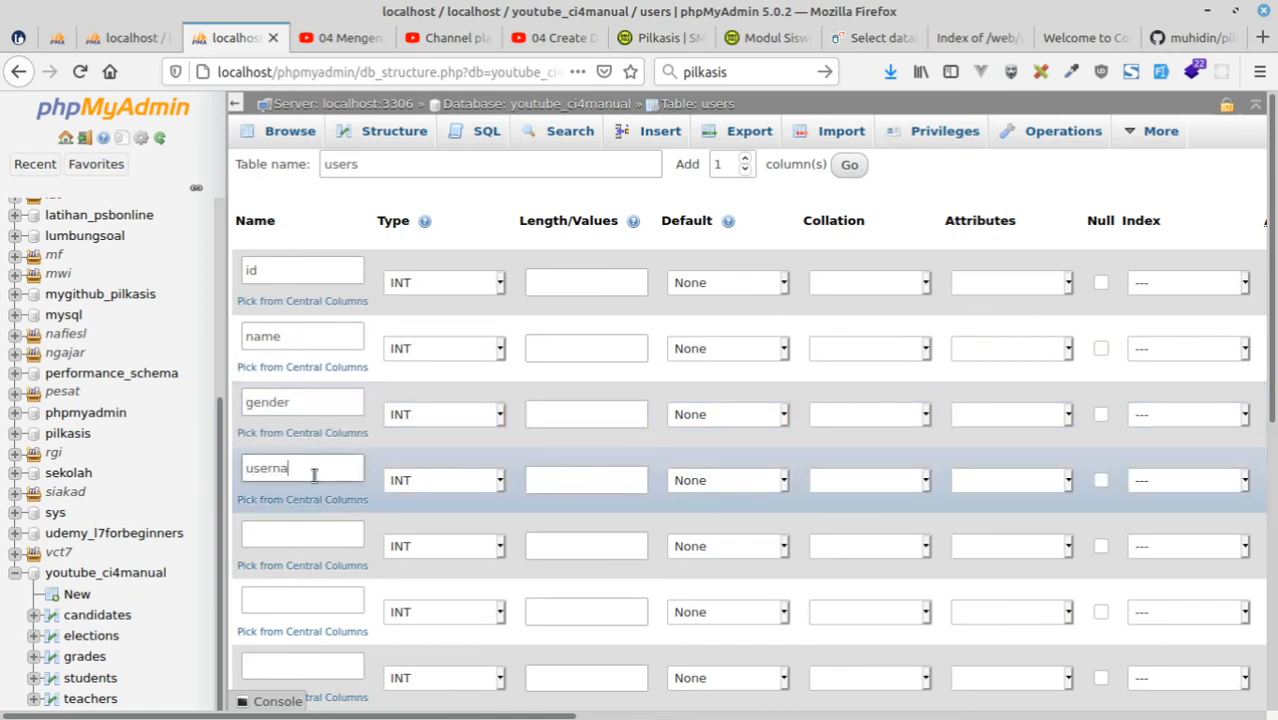
click(320, 534)
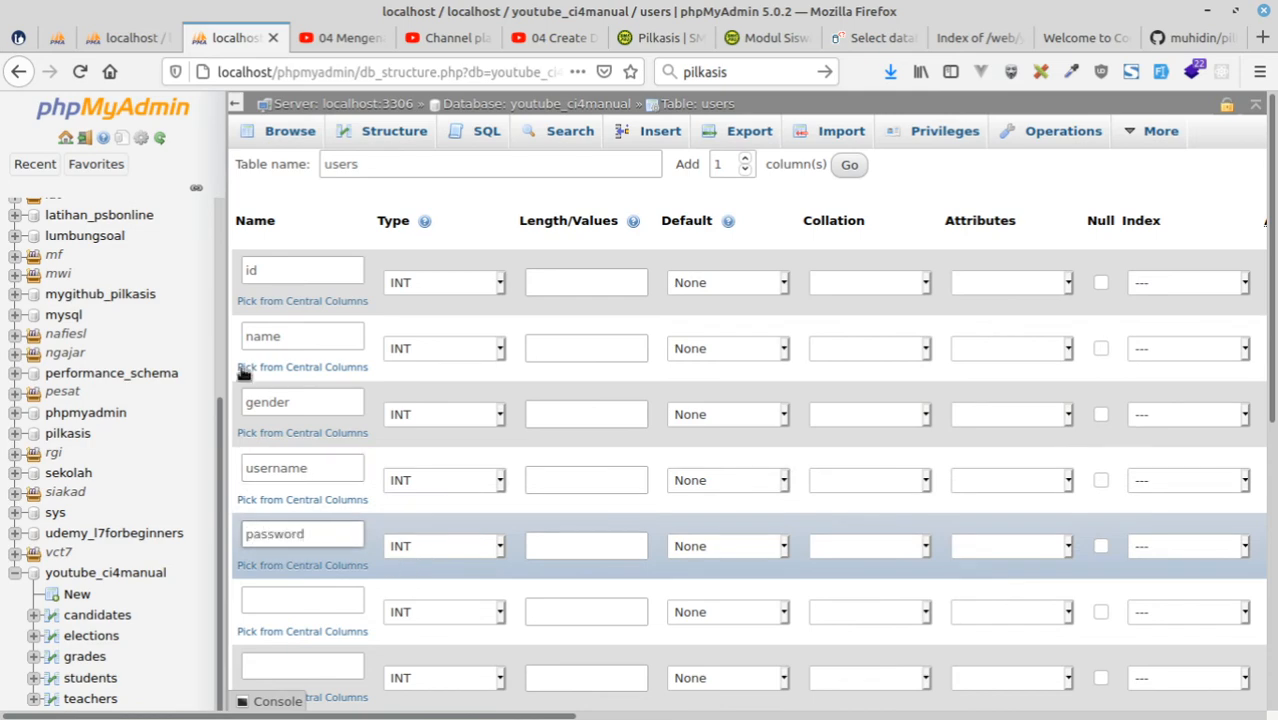
Name the sixth and seventh columns of the users table job and phone, following jabatan and hp in the pilkasis diagram.
click(57, 37)
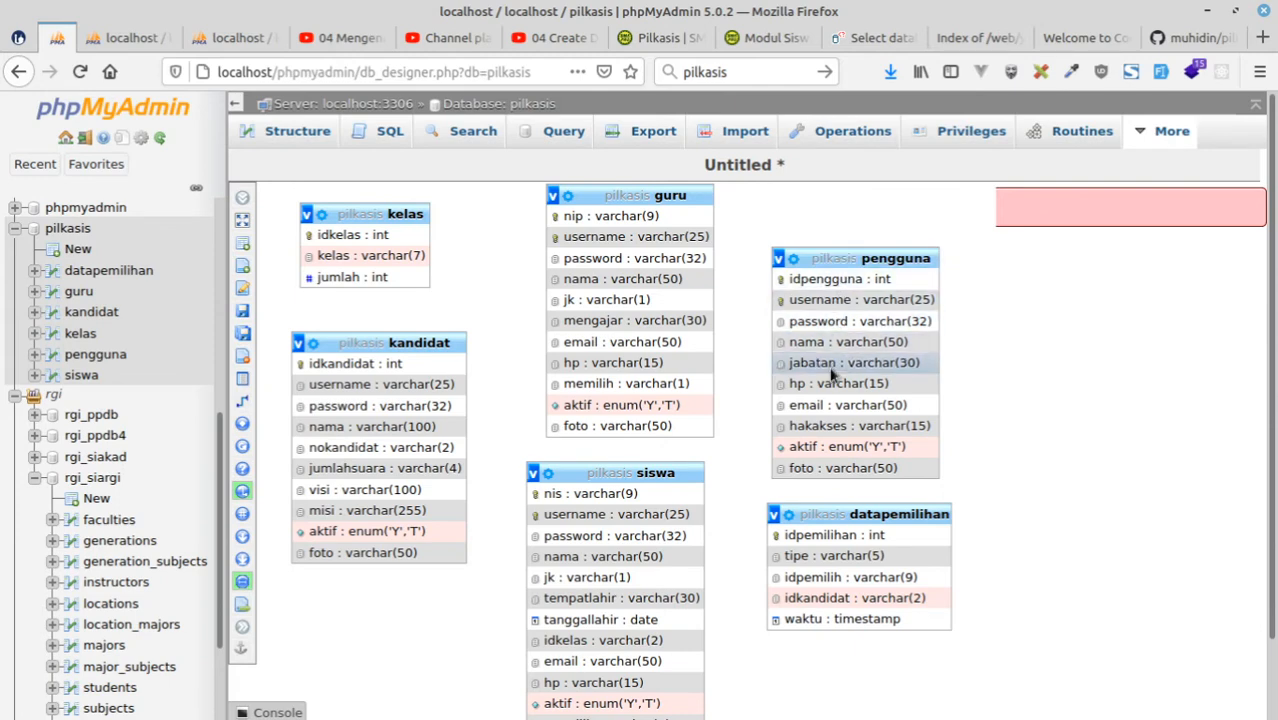
click(227, 40)
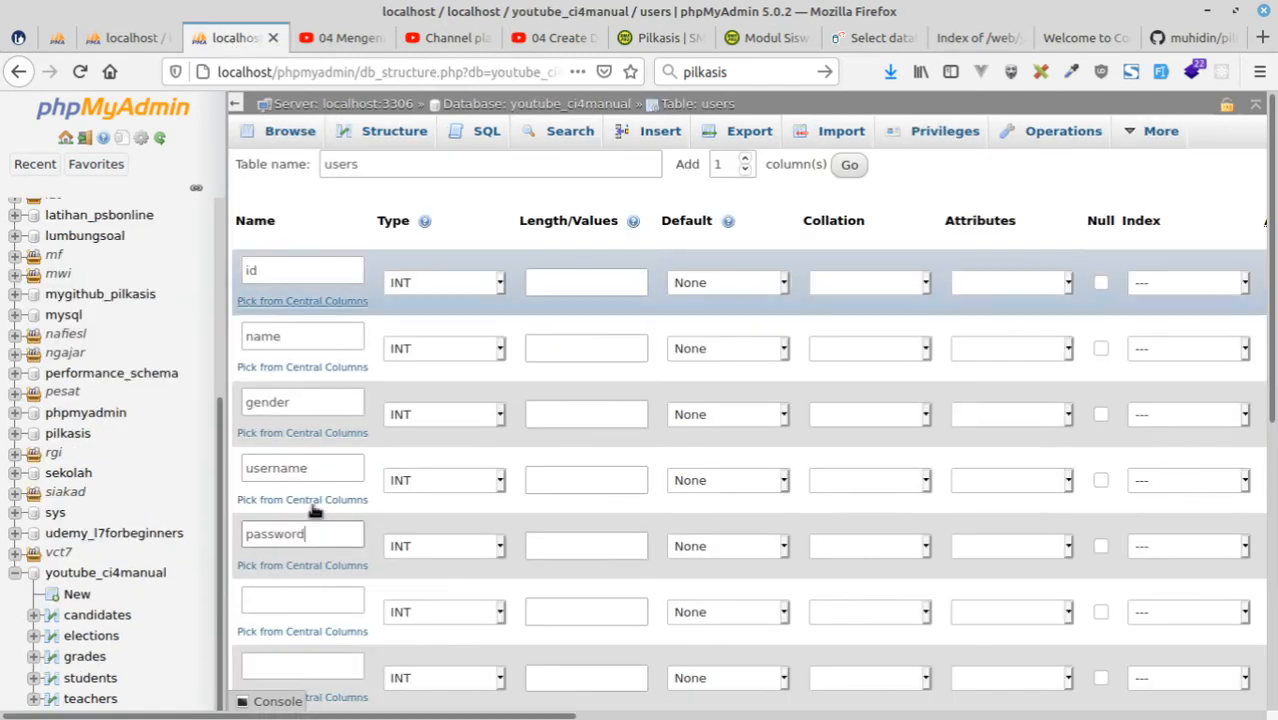
click(280, 600)
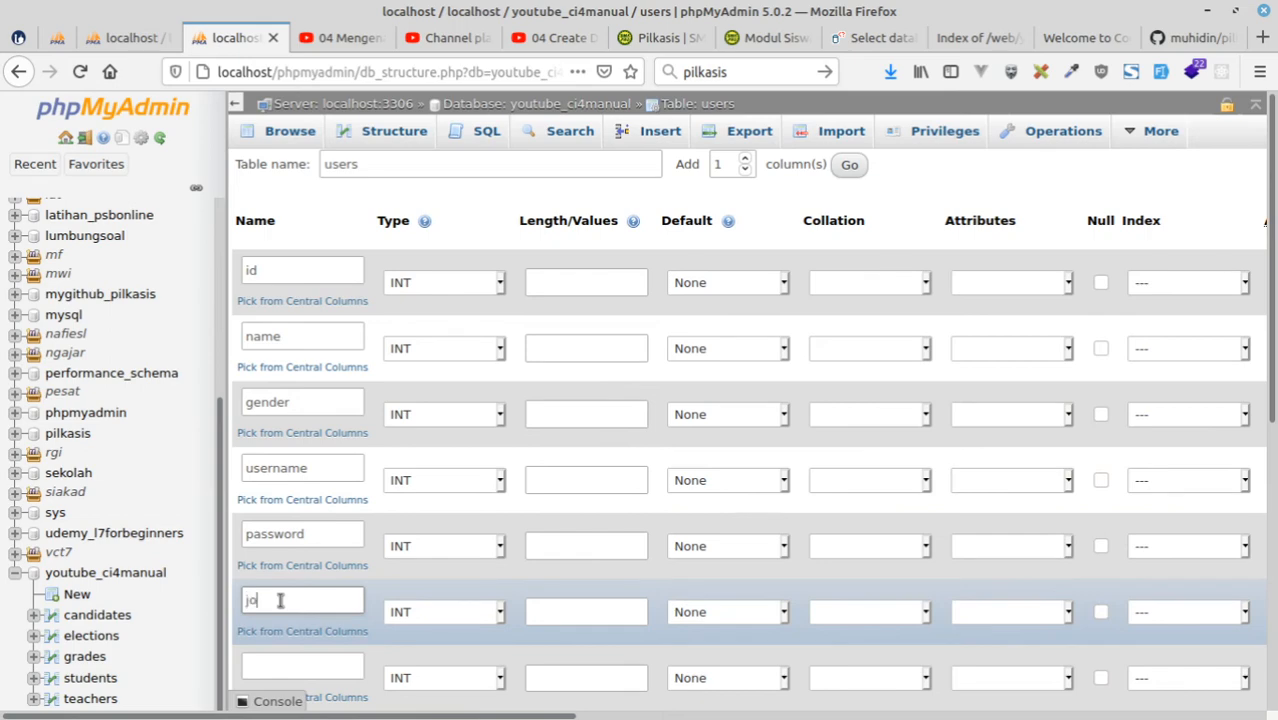
text(job)
click(57, 38)
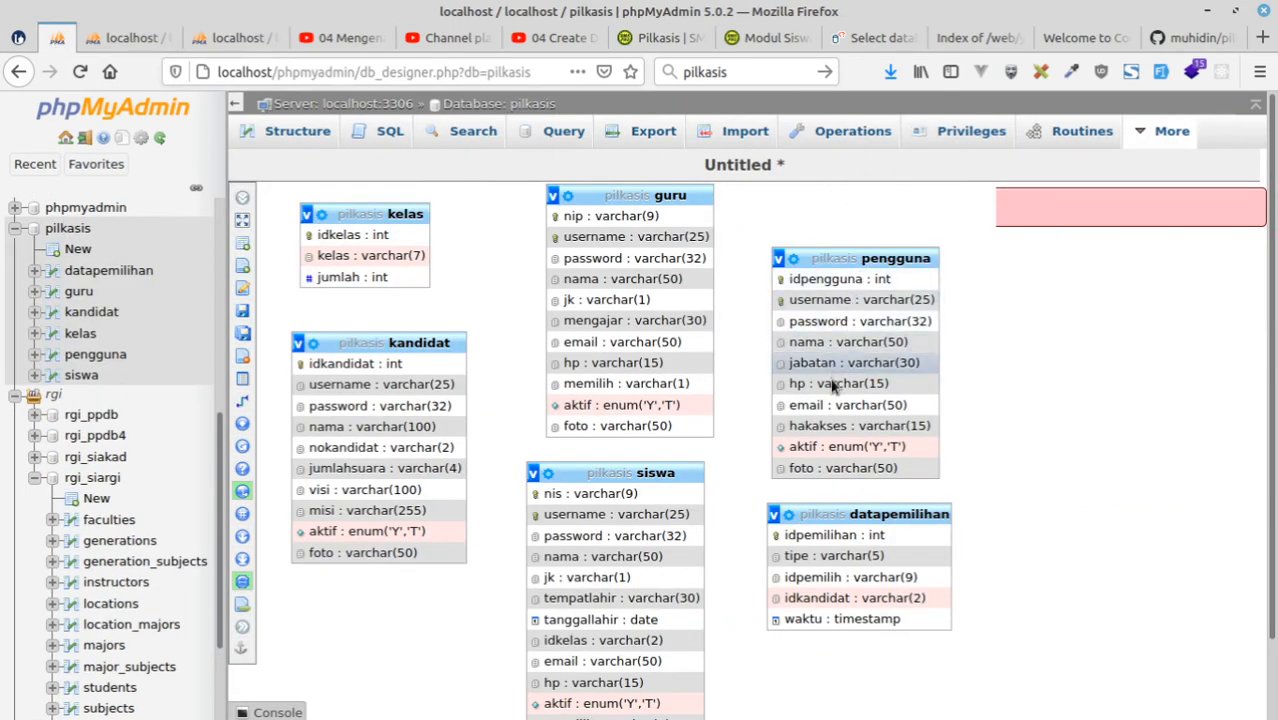
click(231, 40)
click(279, 666)
text(phone)
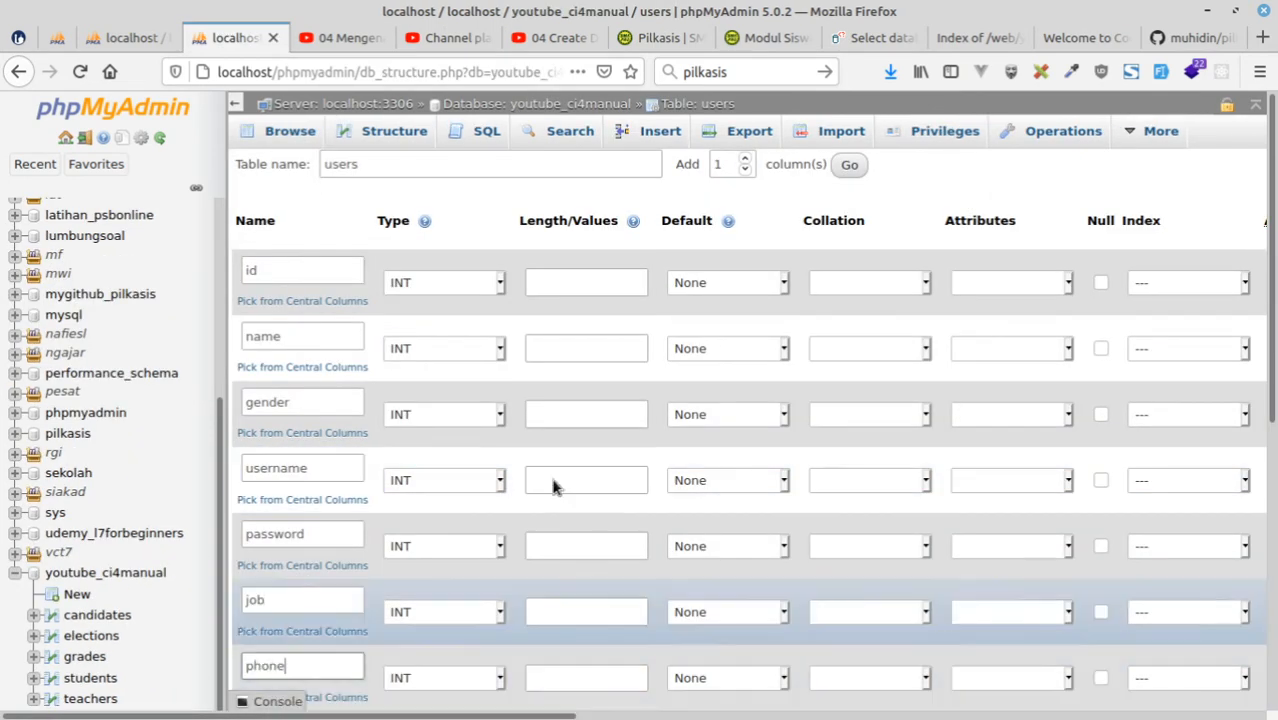
Name the last three columns of the users table email, level and active, checking them against the pengguna table in the pilkasis diagram.
scroll(530, 500, down, 3)
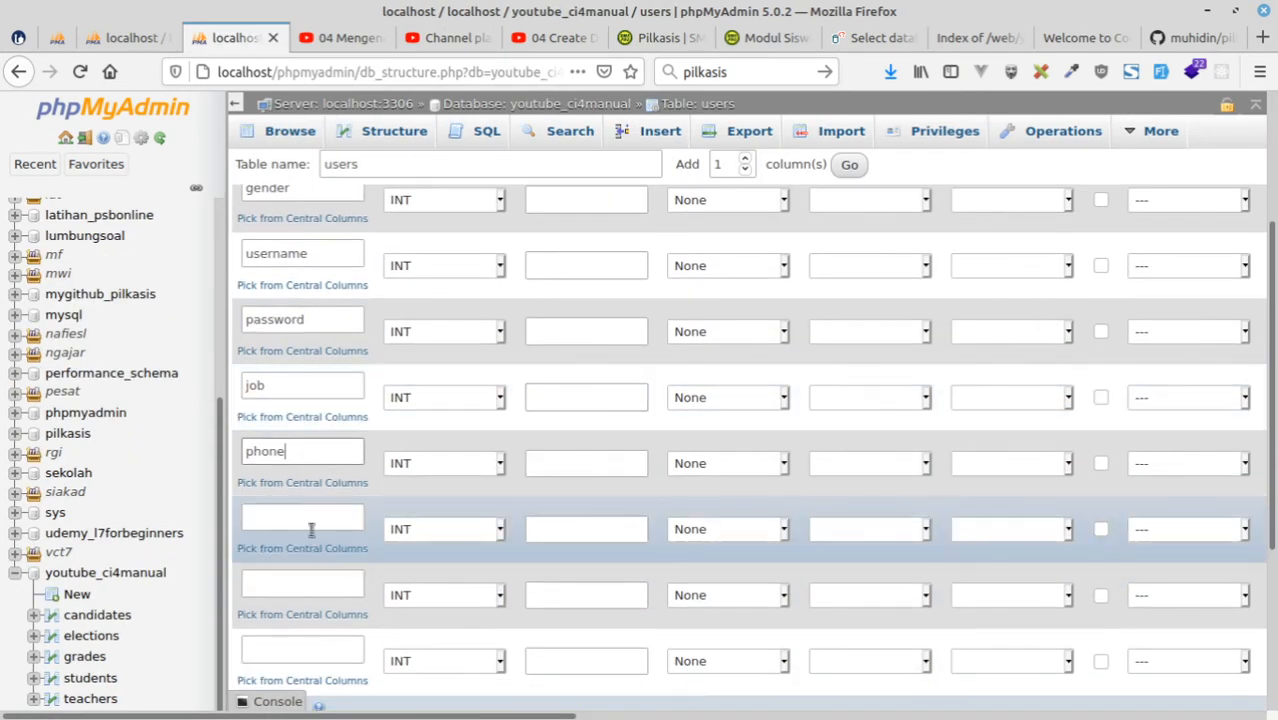
click(309, 520)
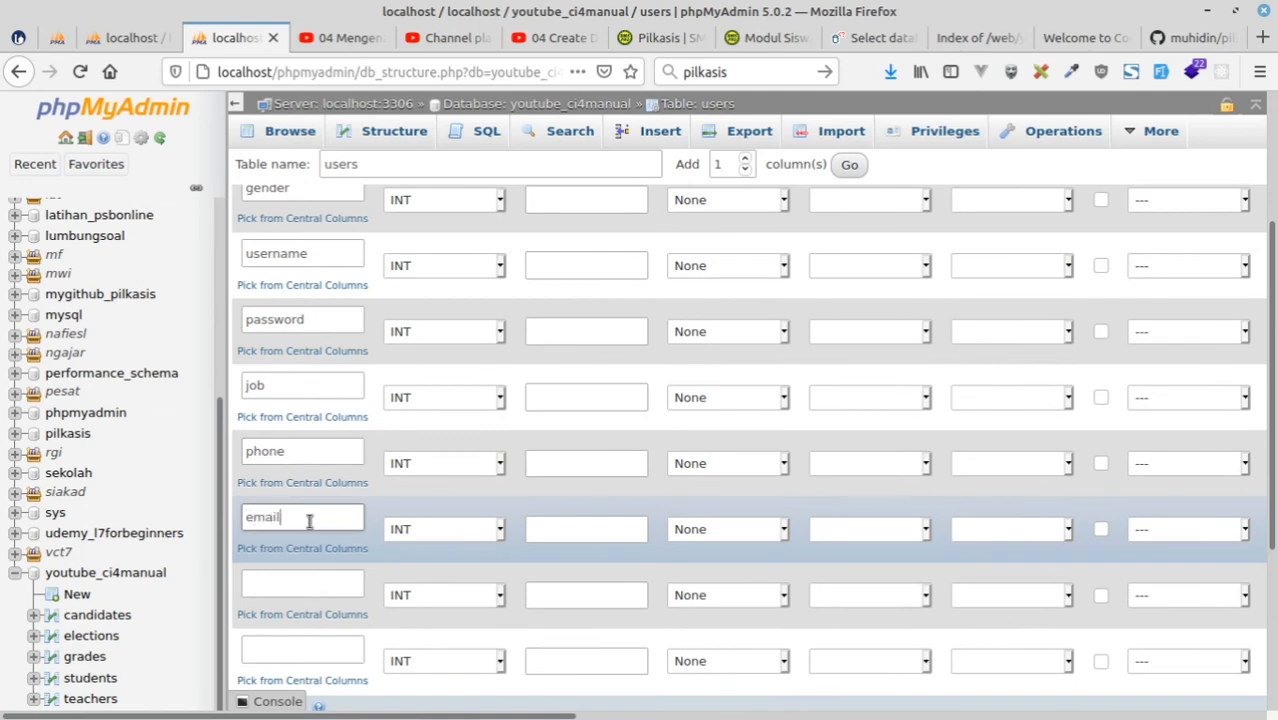
click(307, 584)
text(level)
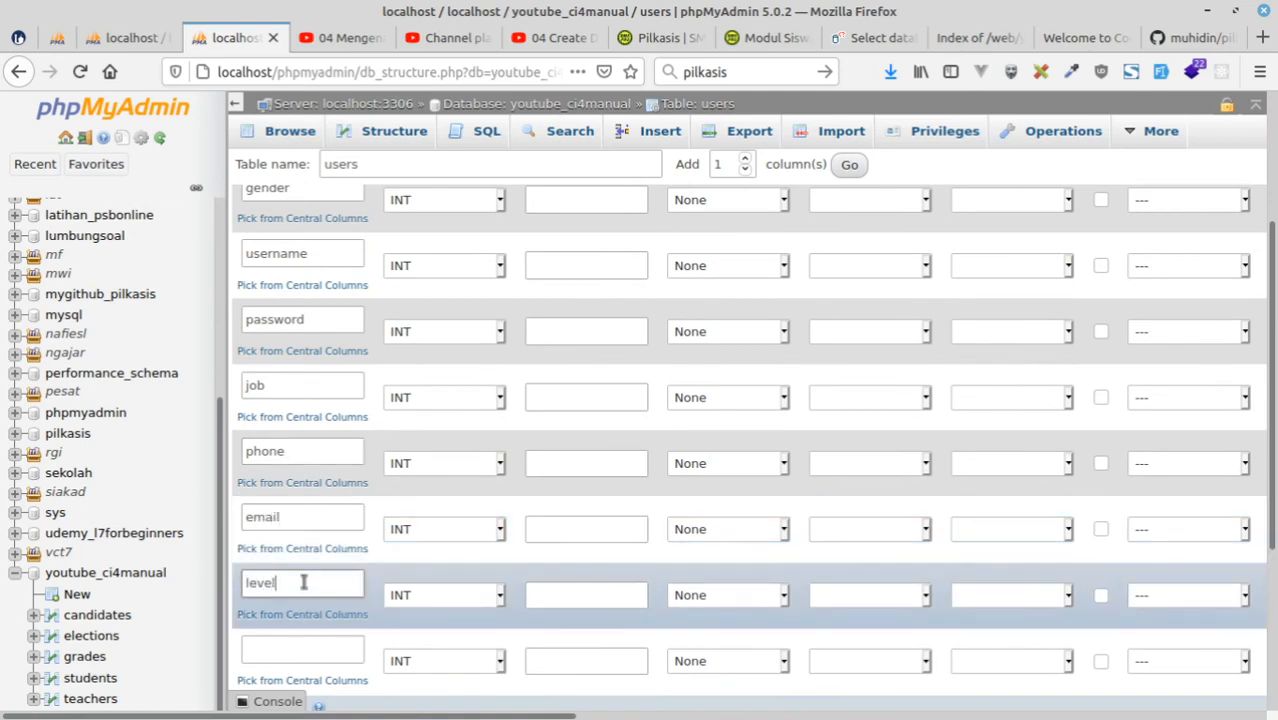
click(57, 37)
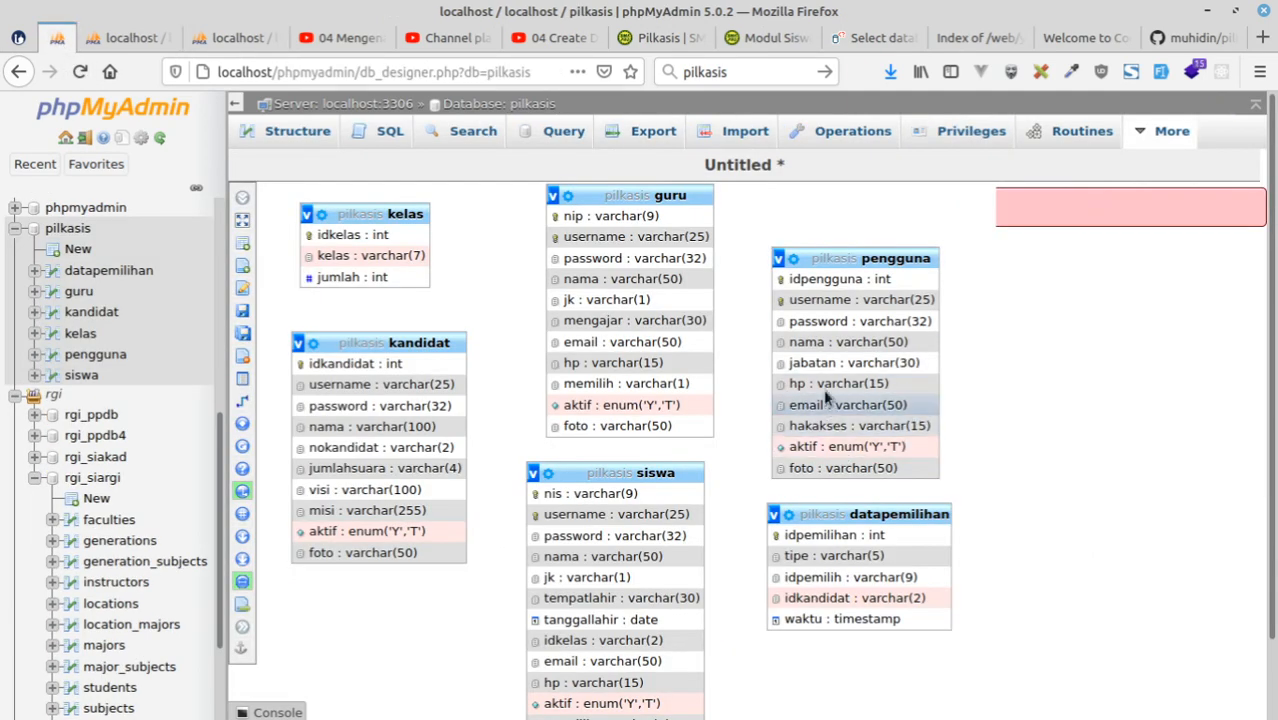
click(235, 37)
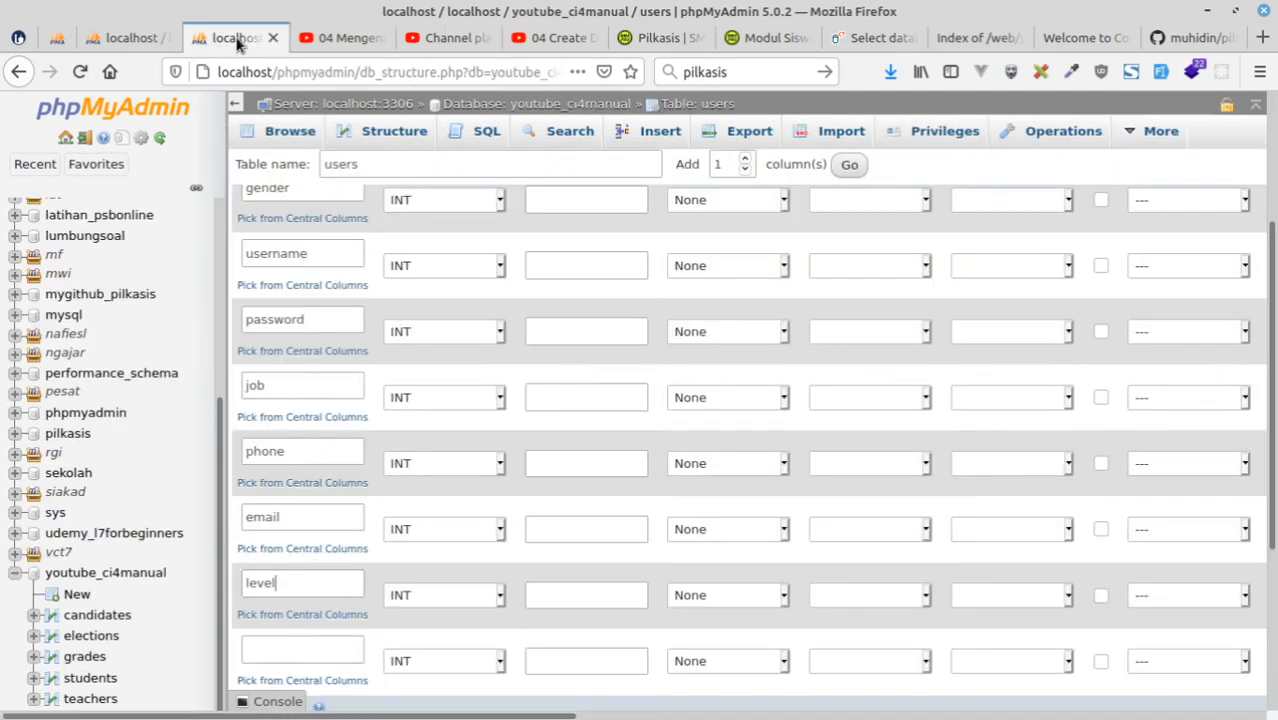
scroll(579, 474, down, 5)
click(293, 385)
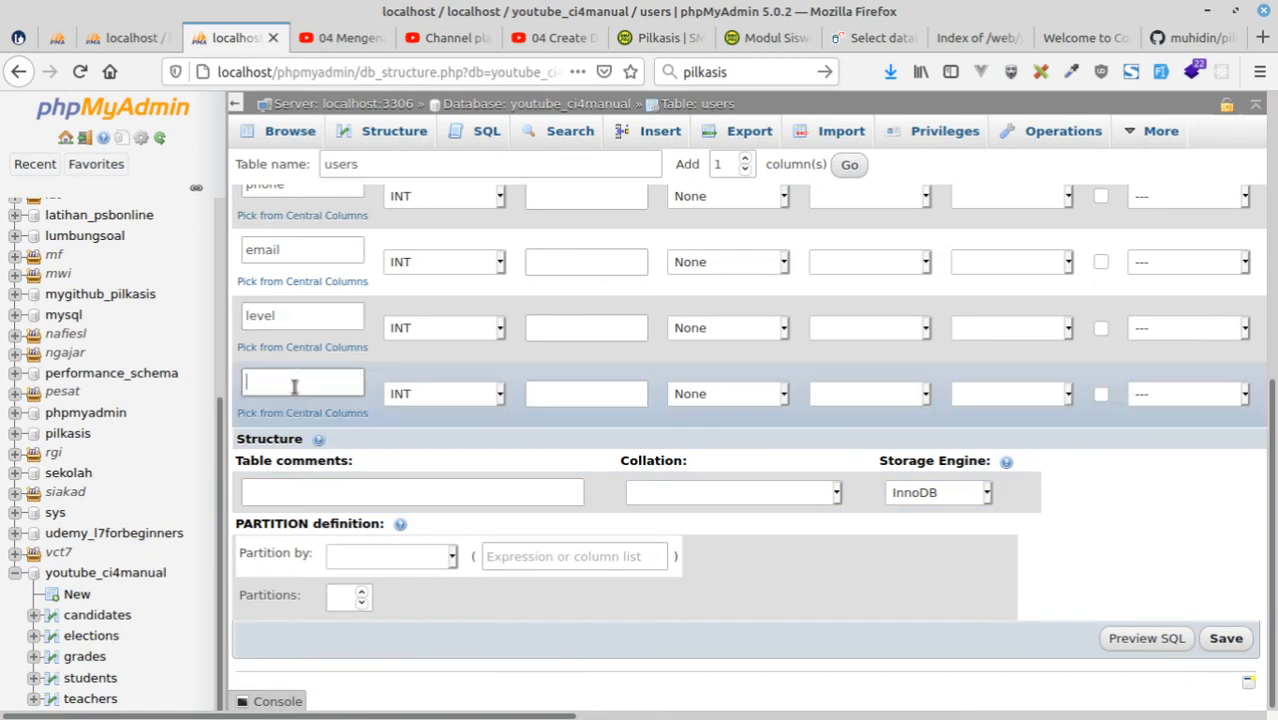
Set the active column to ENUM with values 'Y','N' and a defined default of N.
click(422, 397)
scroll(470, 580, down, 8)
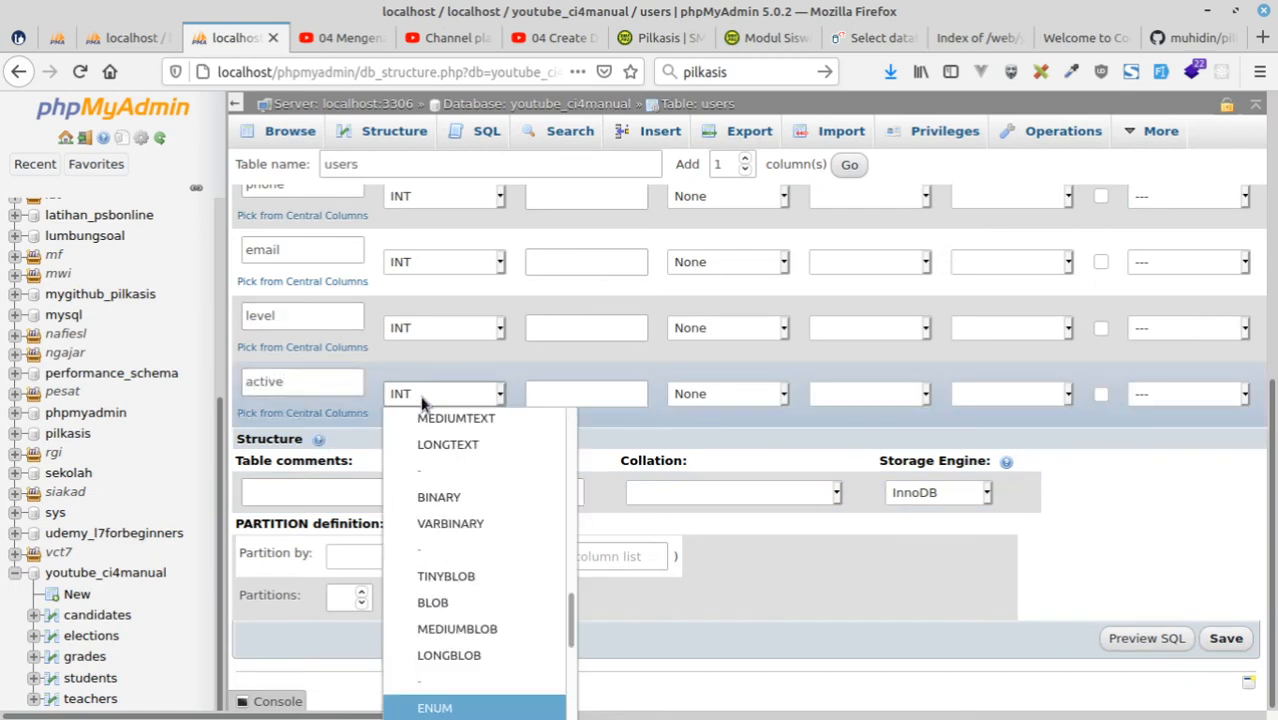
click(456, 708)
click(568, 382)
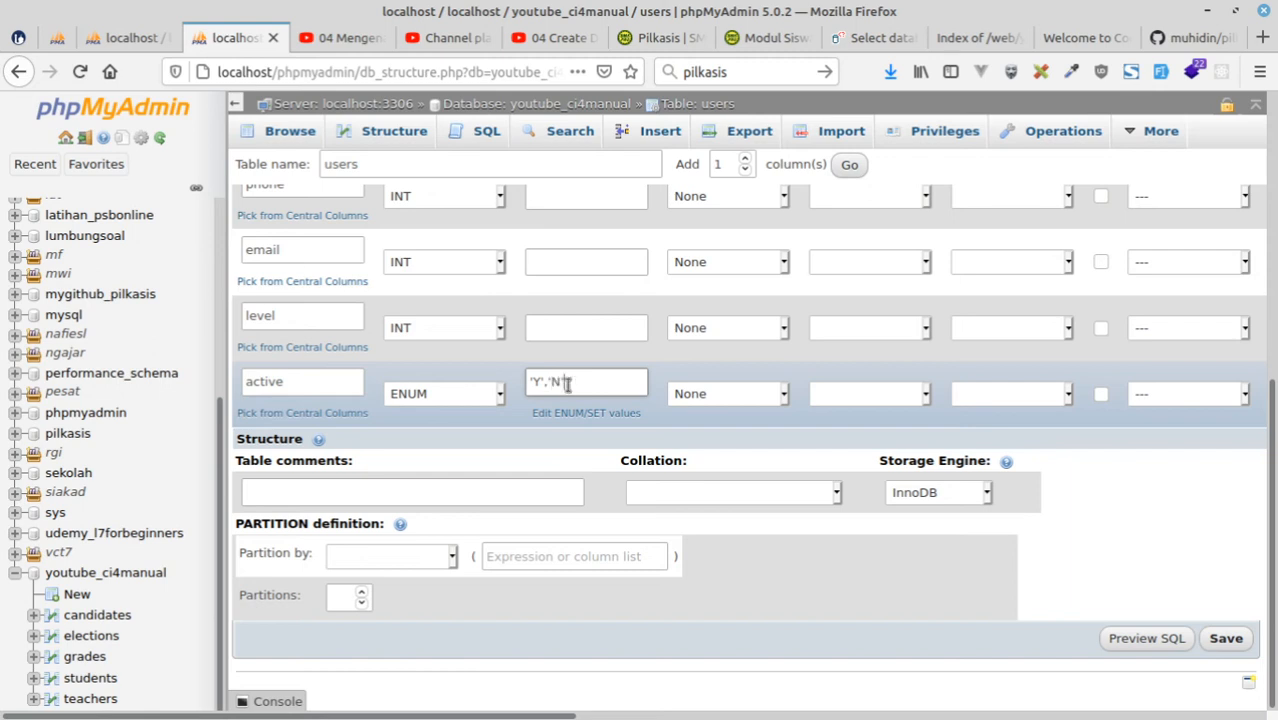
click(722, 395)
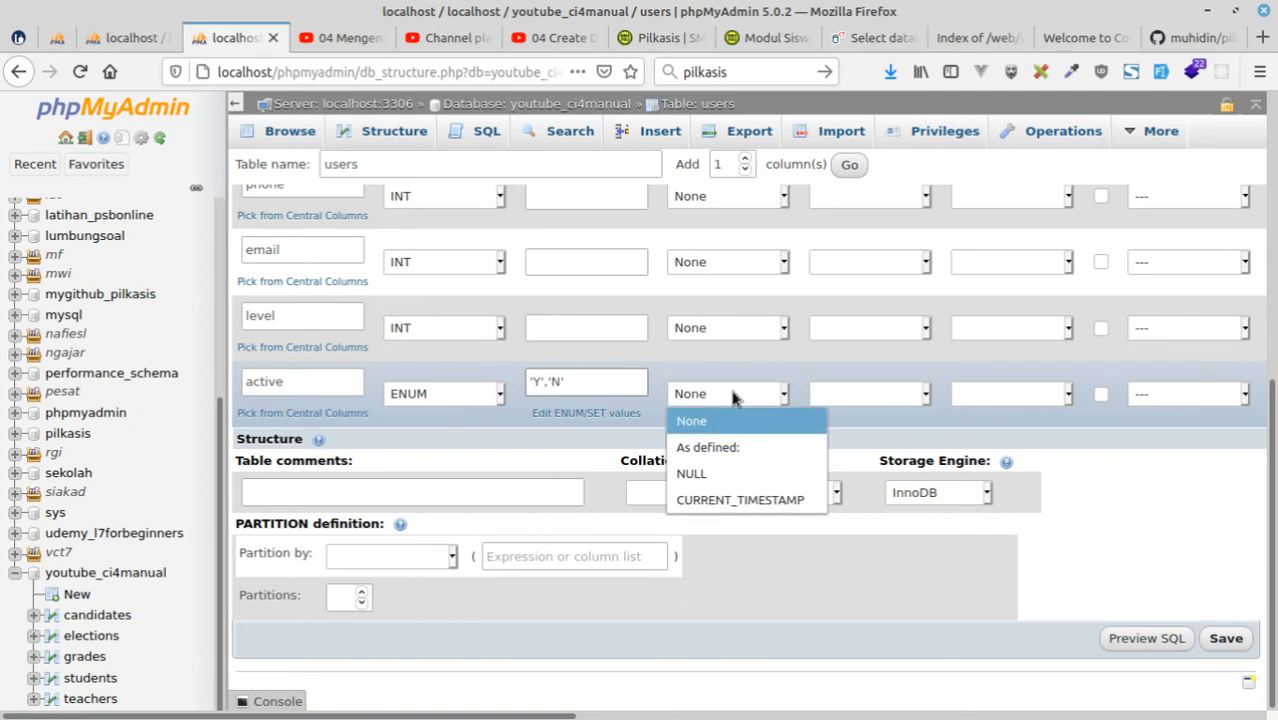
click(716, 452)
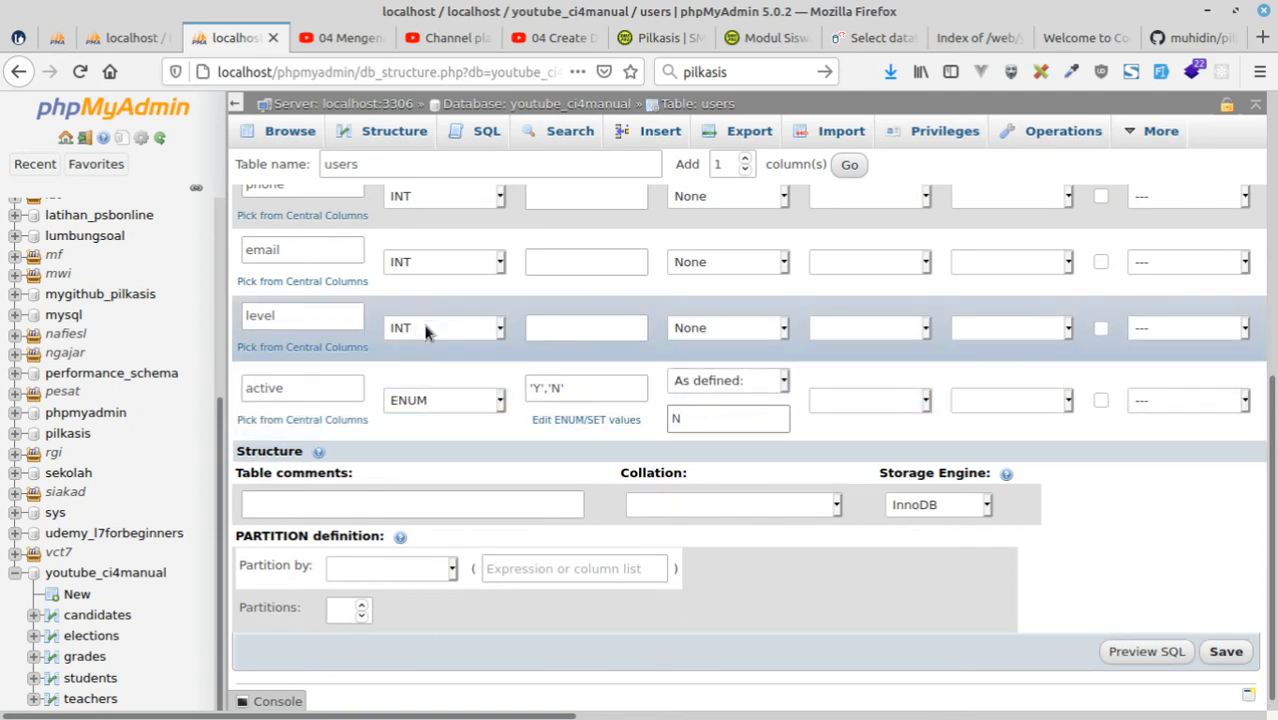
Set the level column's type to VARCHAR with length 2.
click(428, 331)
click(440, 358)
click(548, 327)
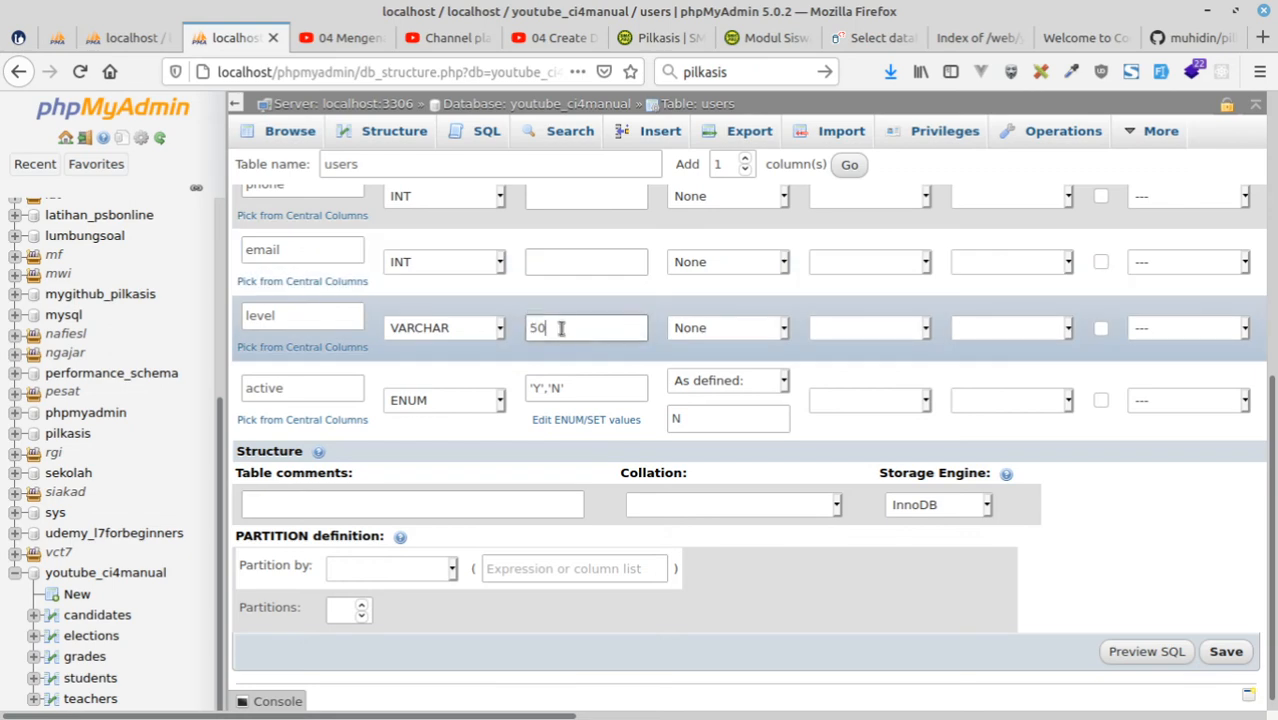
drag(548, 327, 502, 322)
text(2)
Set the email column's type to VARCHAR with length 100 and the phone column's type to VARCHAR with length 31.
click(438, 262)
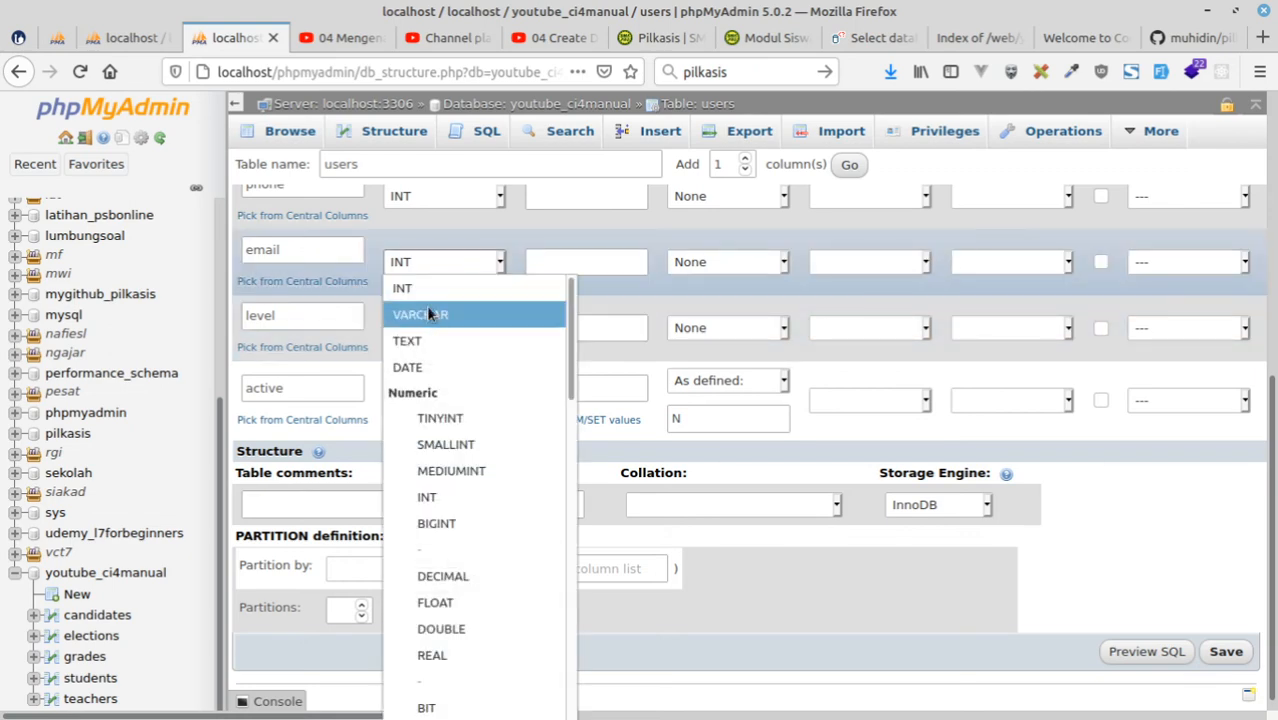
click(426, 308)
click(557, 270)
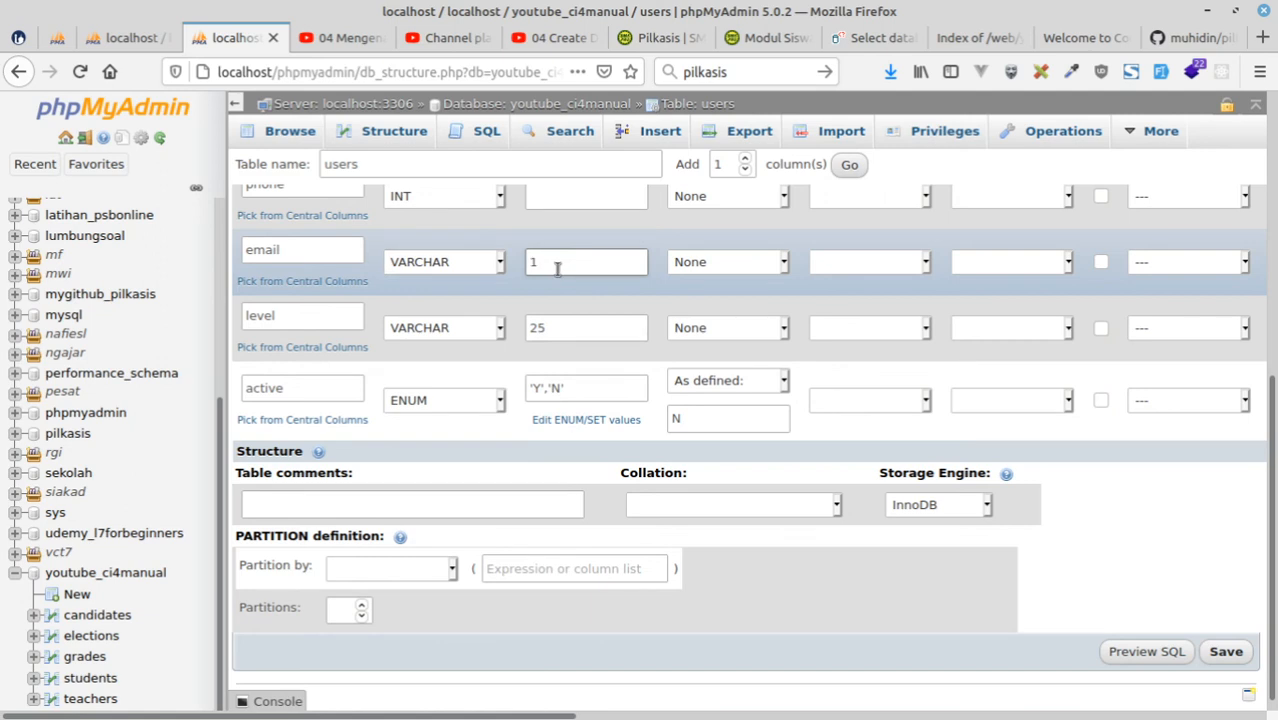
scroll(606, 308, up, 3)
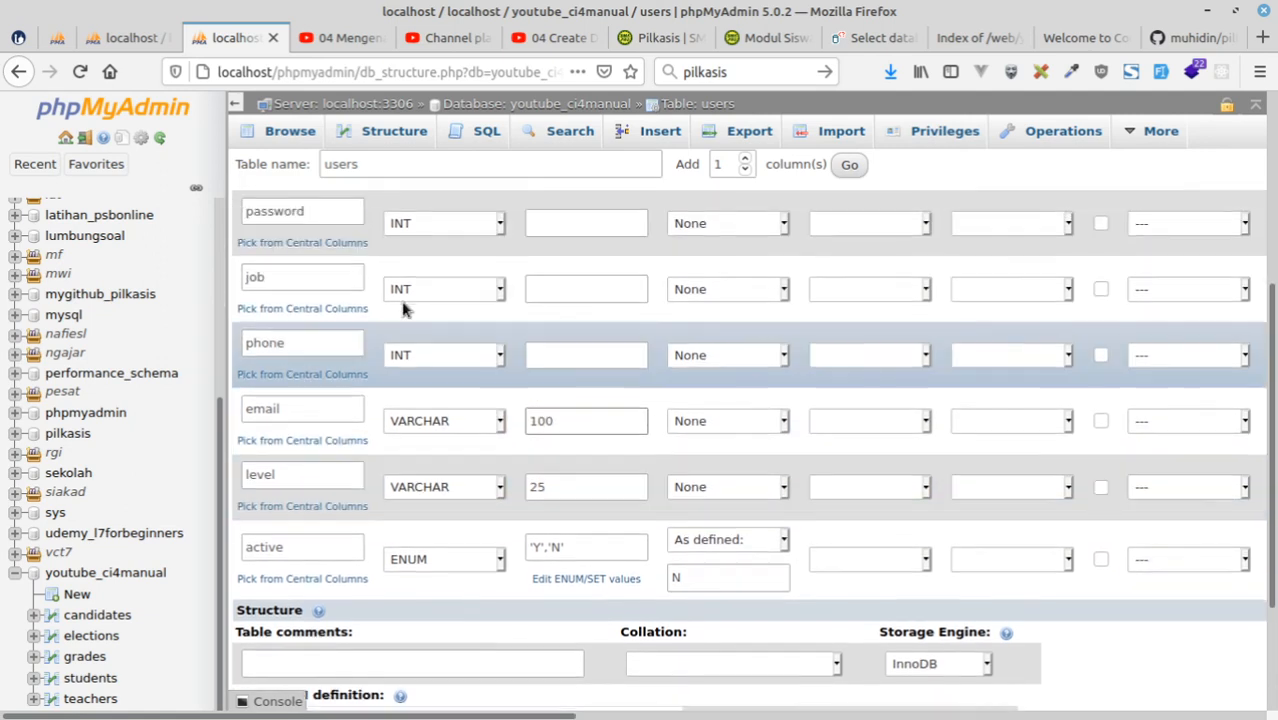
click(412, 357)
click(420, 410)
click(573, 355)
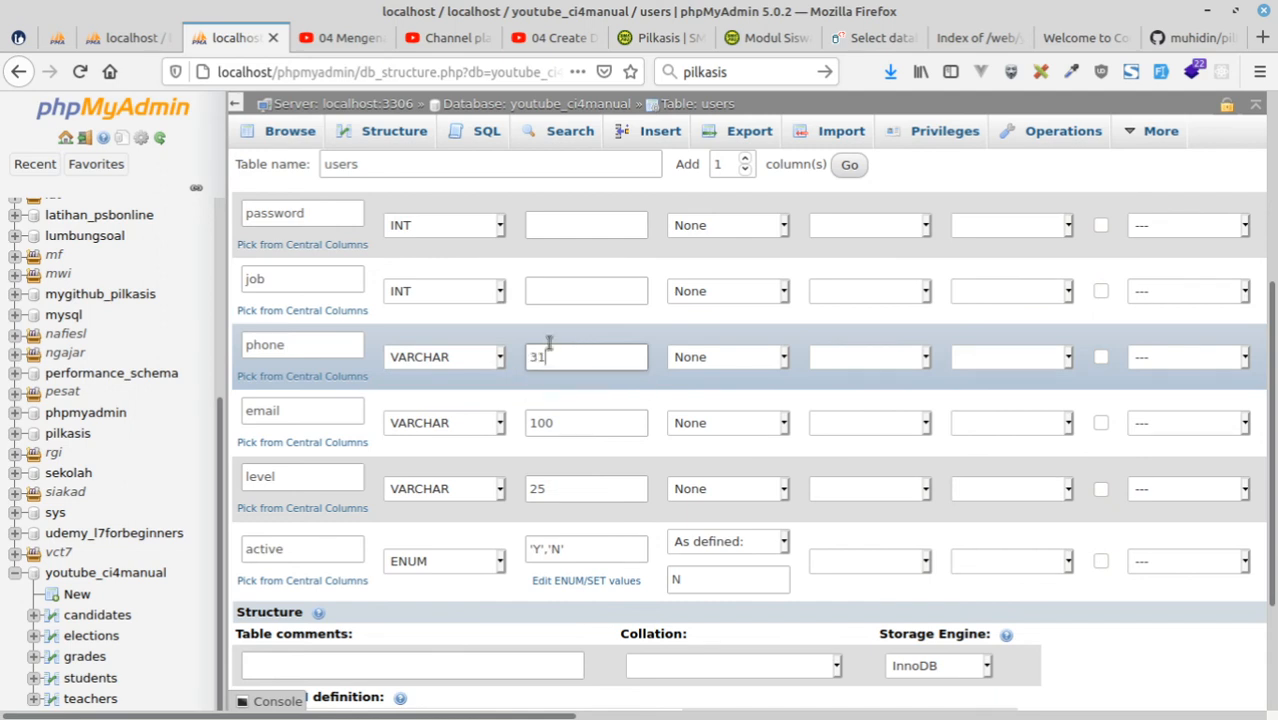
Set the job column's type to VARCHAR with length 25 and the password column's type to VARCHAR with length 65.
click(417, 291)
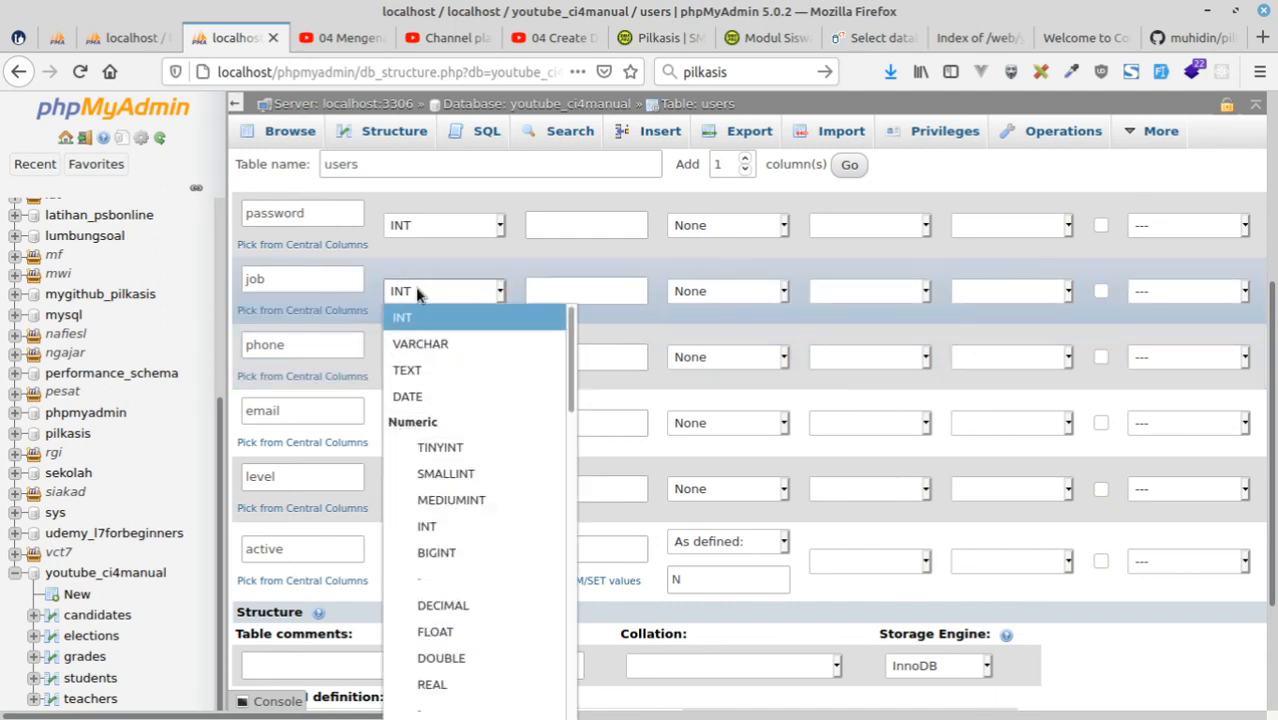
click(420, 343)
click(533, 291)
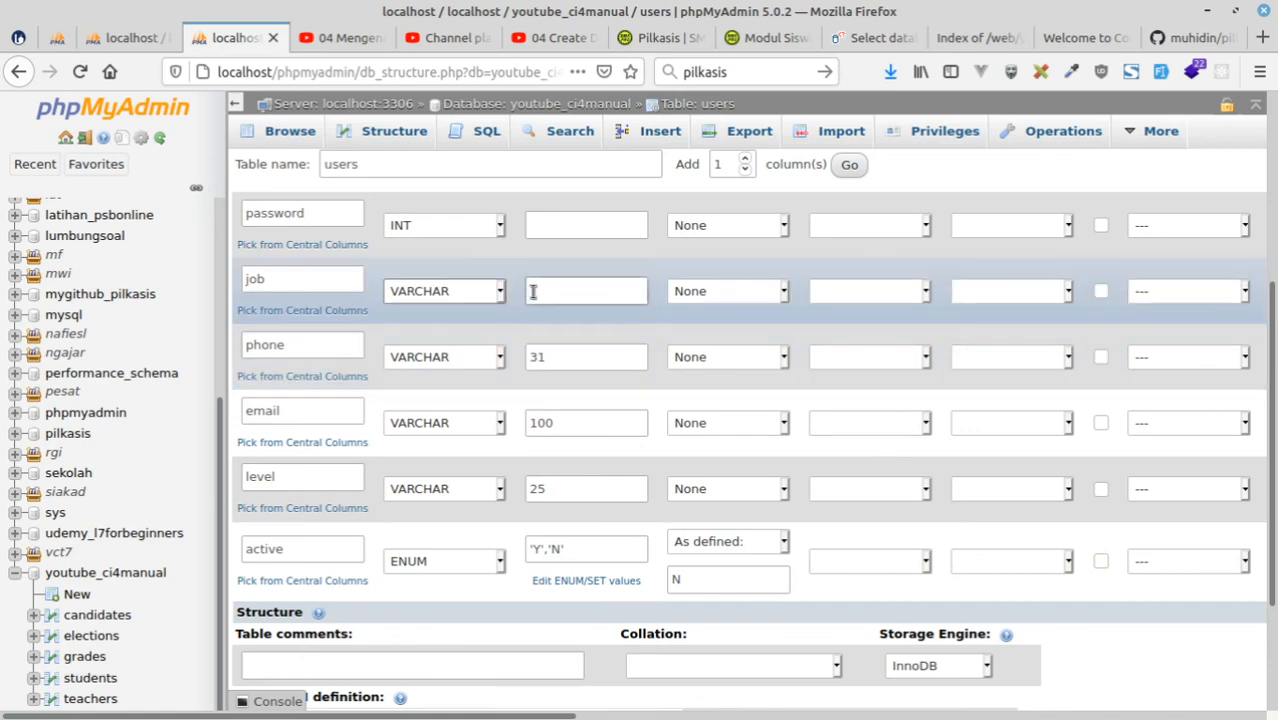
text(25)
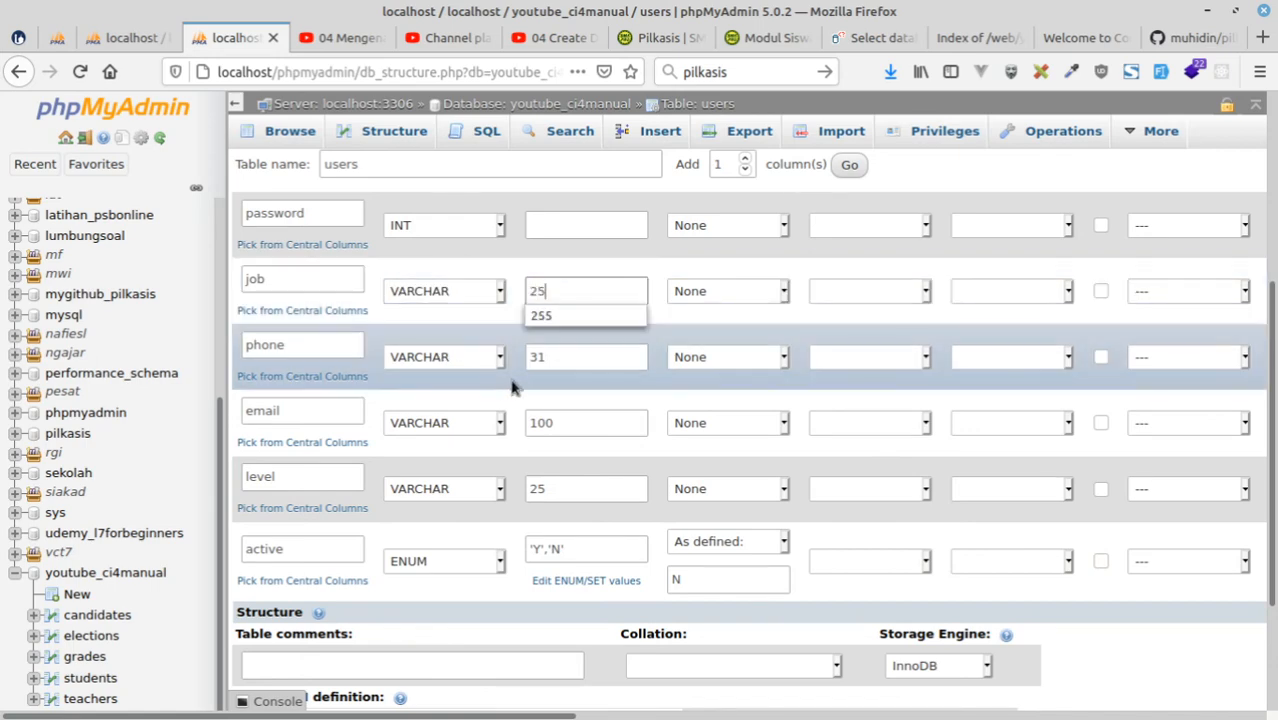
scroll(452, 380, up, 3)
click(444, 386)
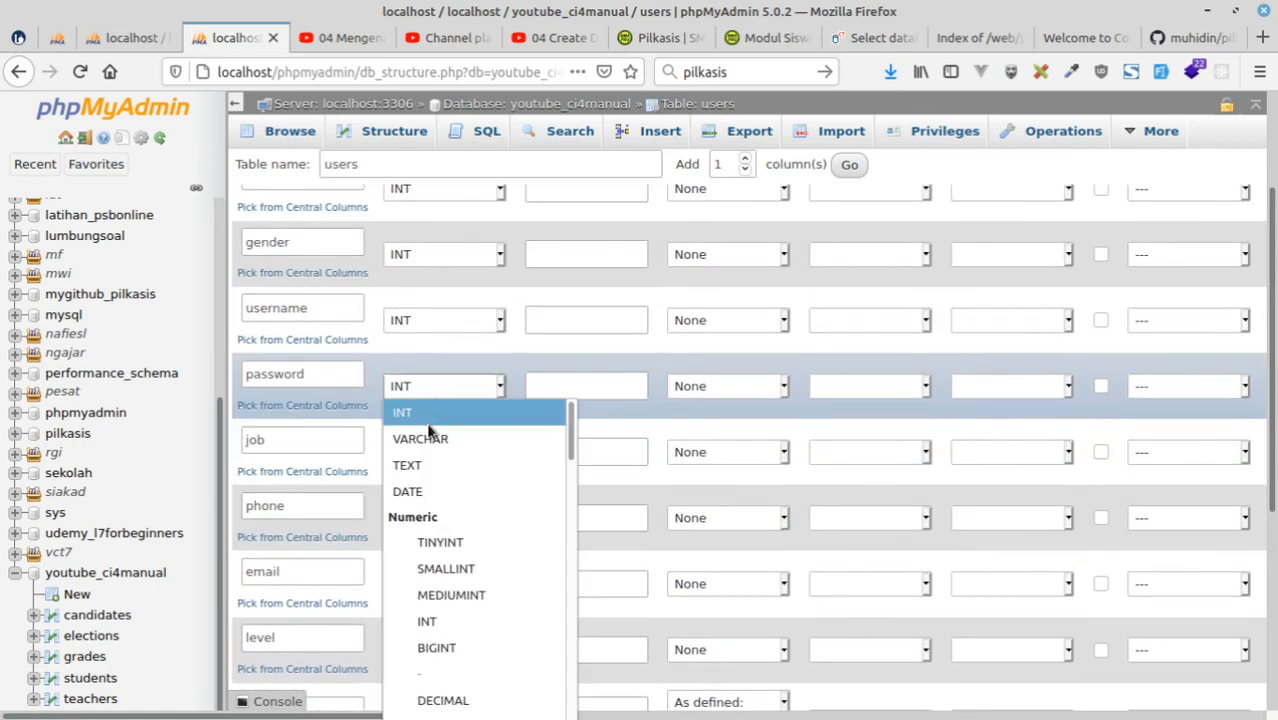
click(420, 437)
click(560, 393)
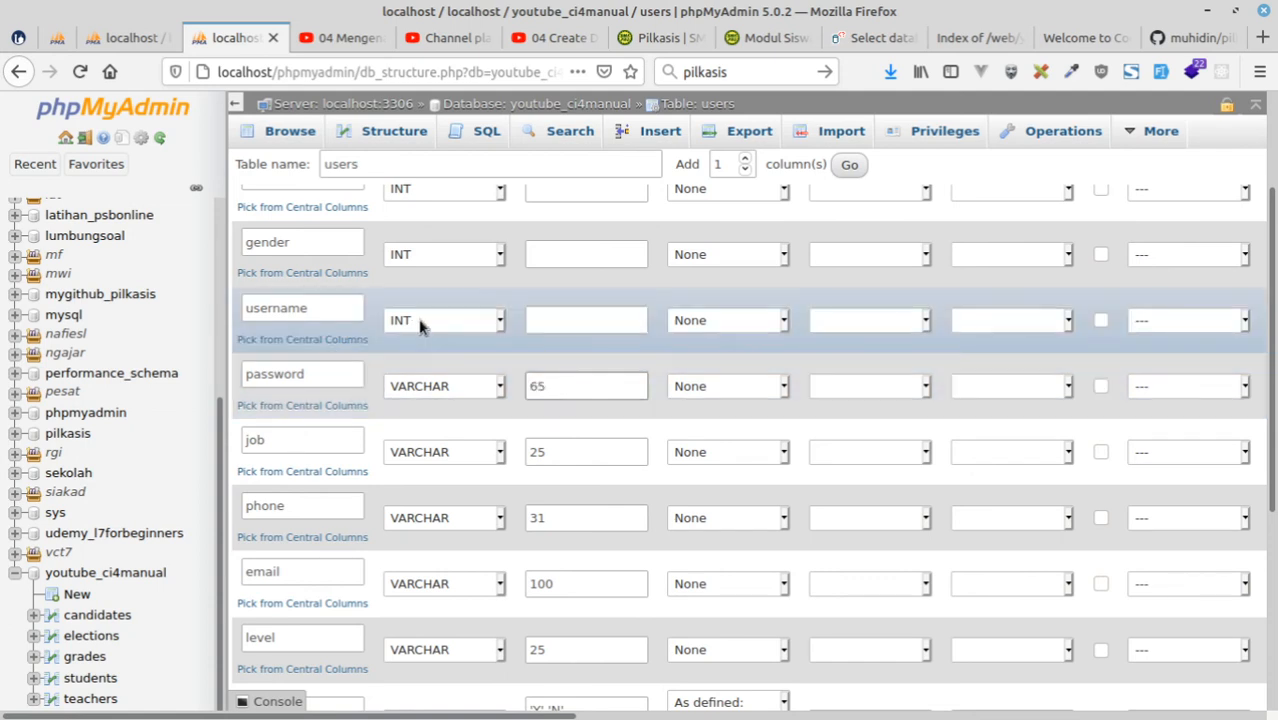
Set the username column's type to VARCHAR and open its length for editing.
click(419, 321)
click(430, 373)
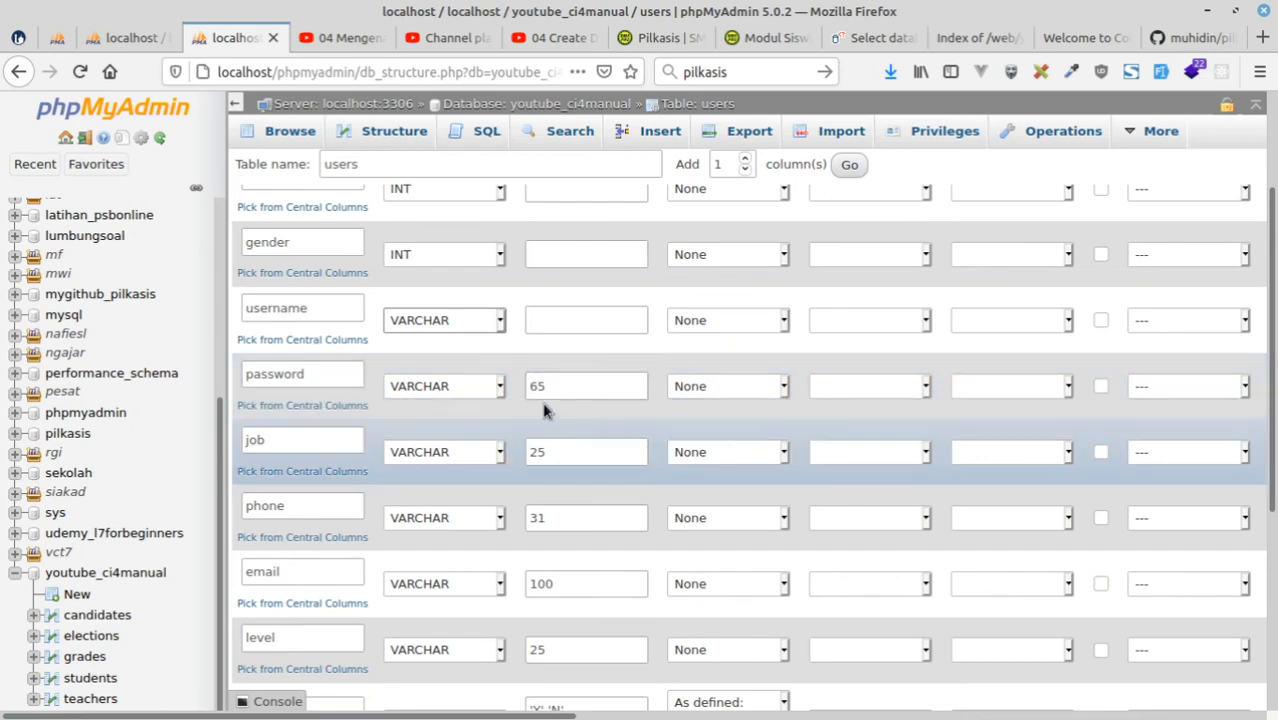
click(568, 318)
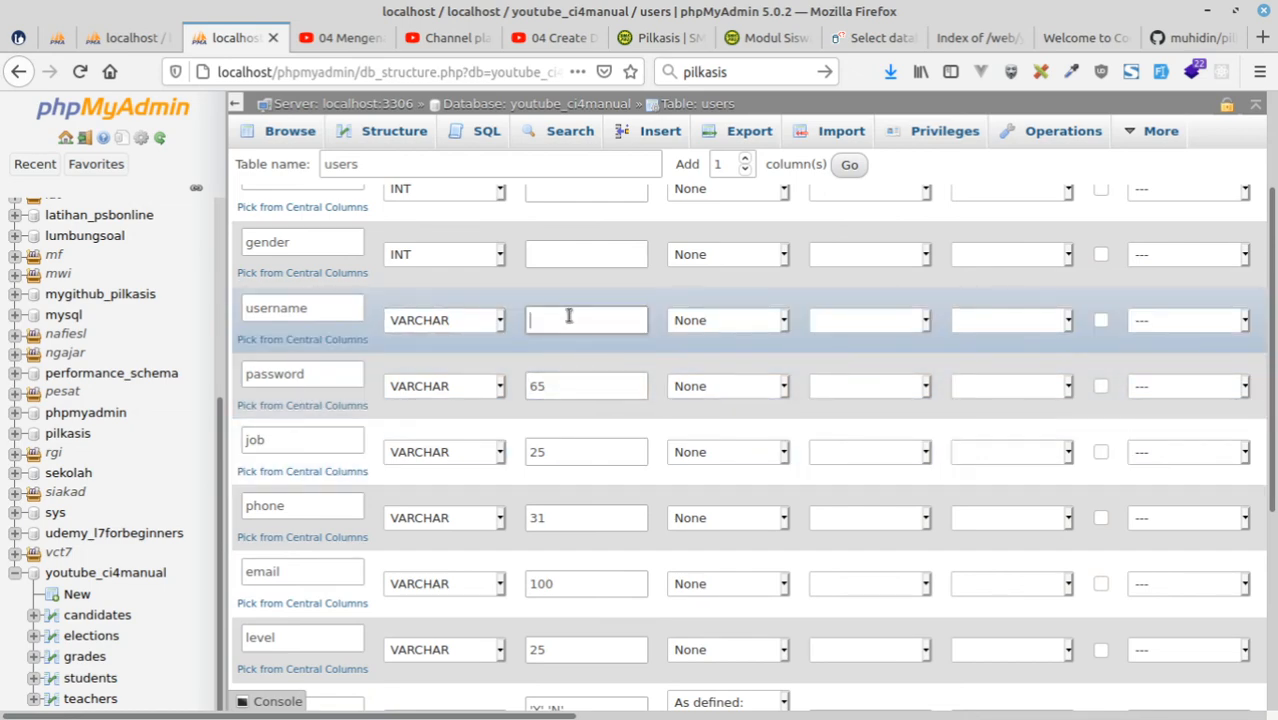
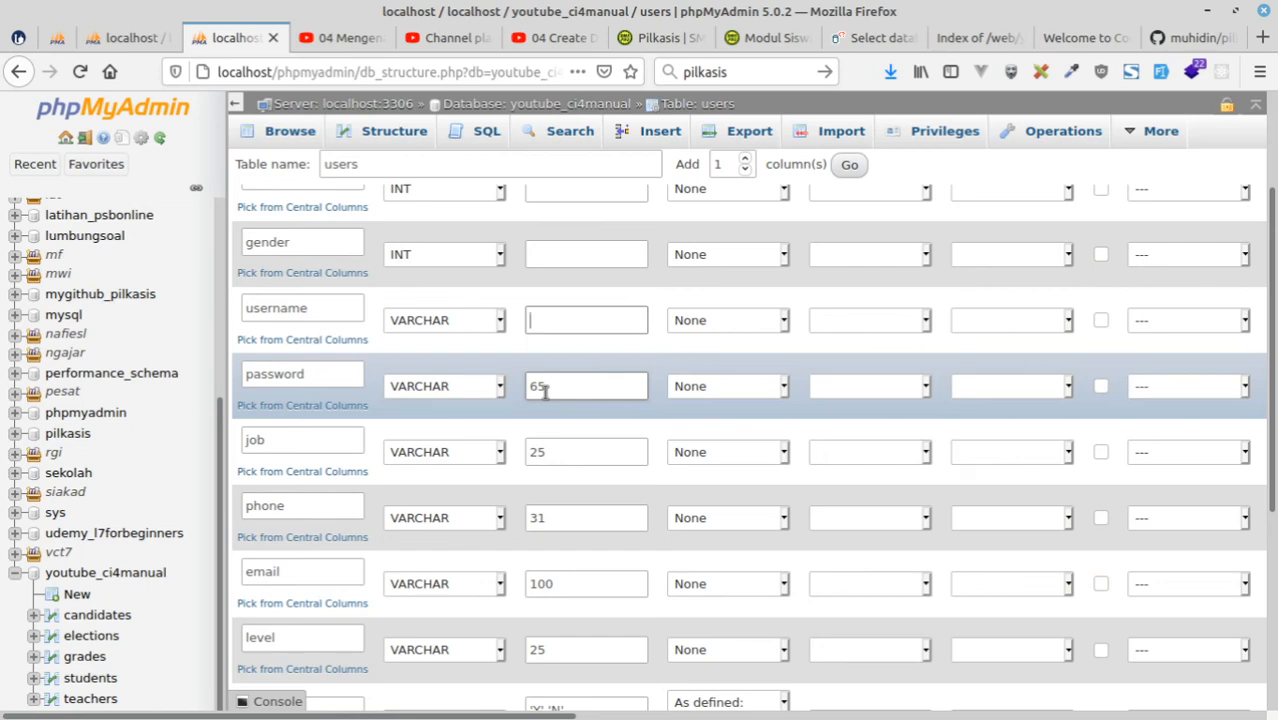
Set the username column's length to 25 and make the gender column VARCHAR with length 1.
text(25)
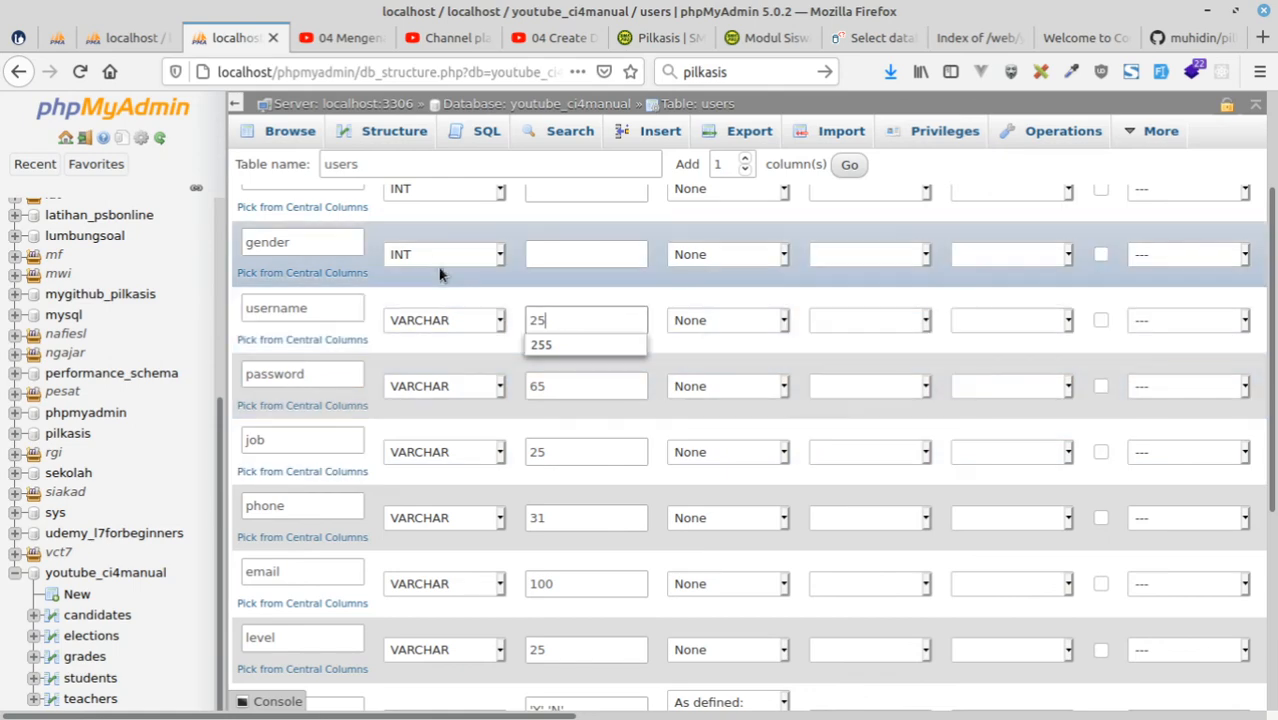
click(427, 254)
click(432, 303)
click(543, 259)
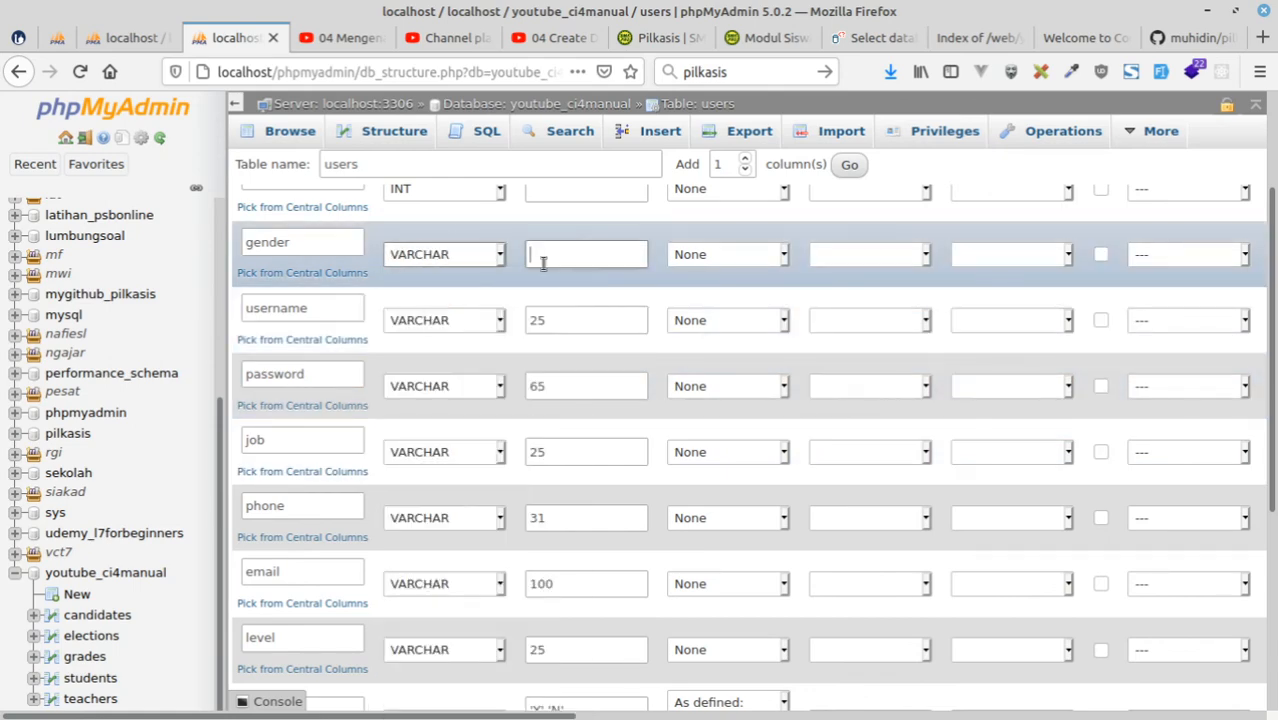
text(1)
Set the name column's type to VARCHAR with length 75.
scroll(465, 390, up, 3)
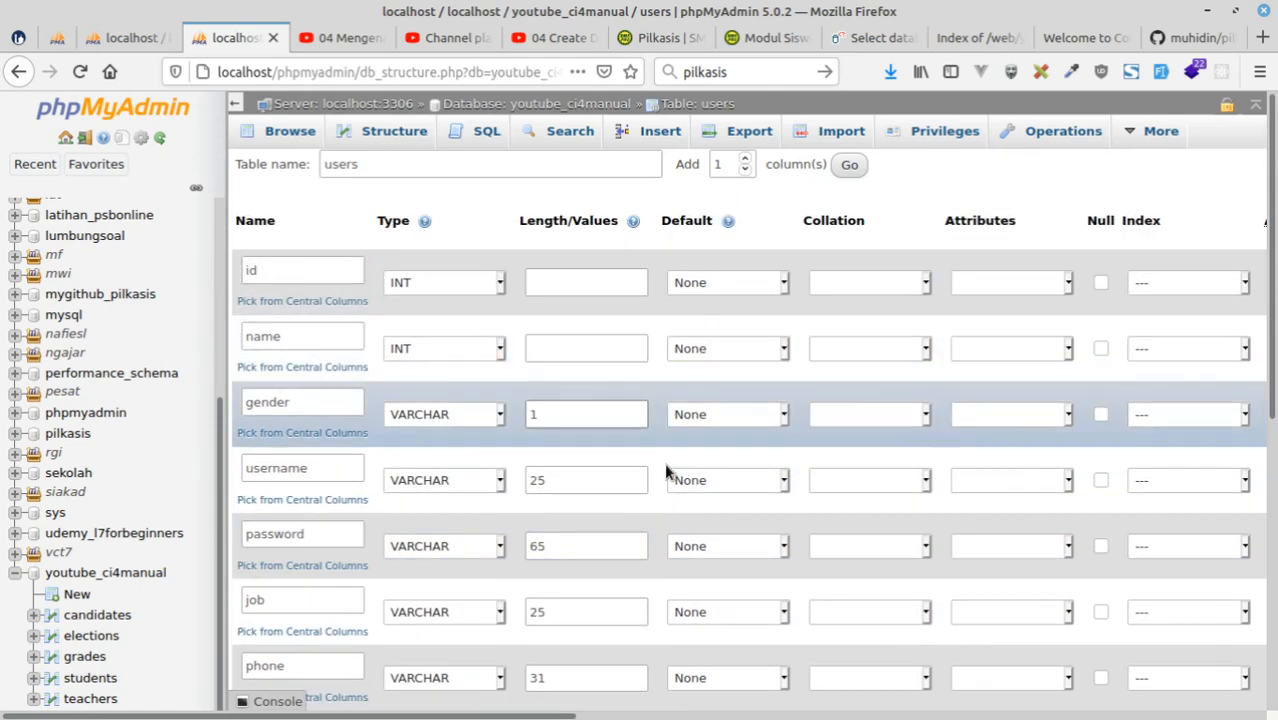
click(436, 350)
click(430, 402)
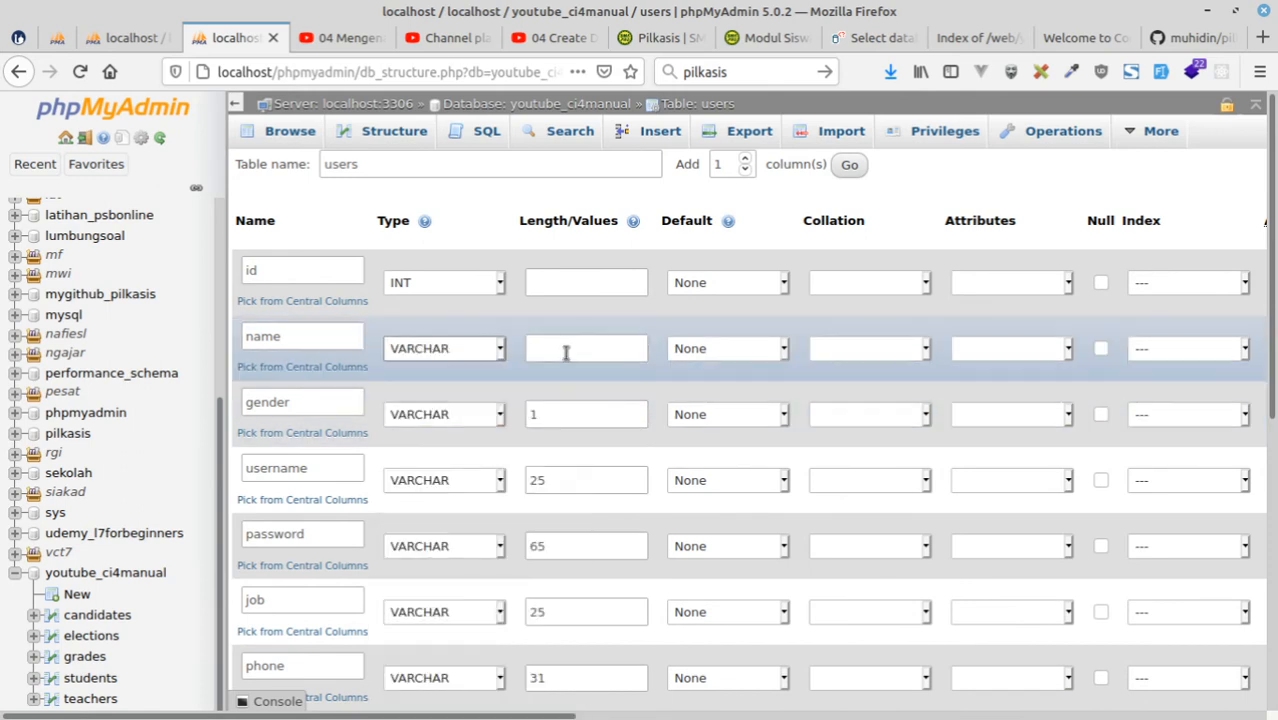
click(566, 352)
text(75)
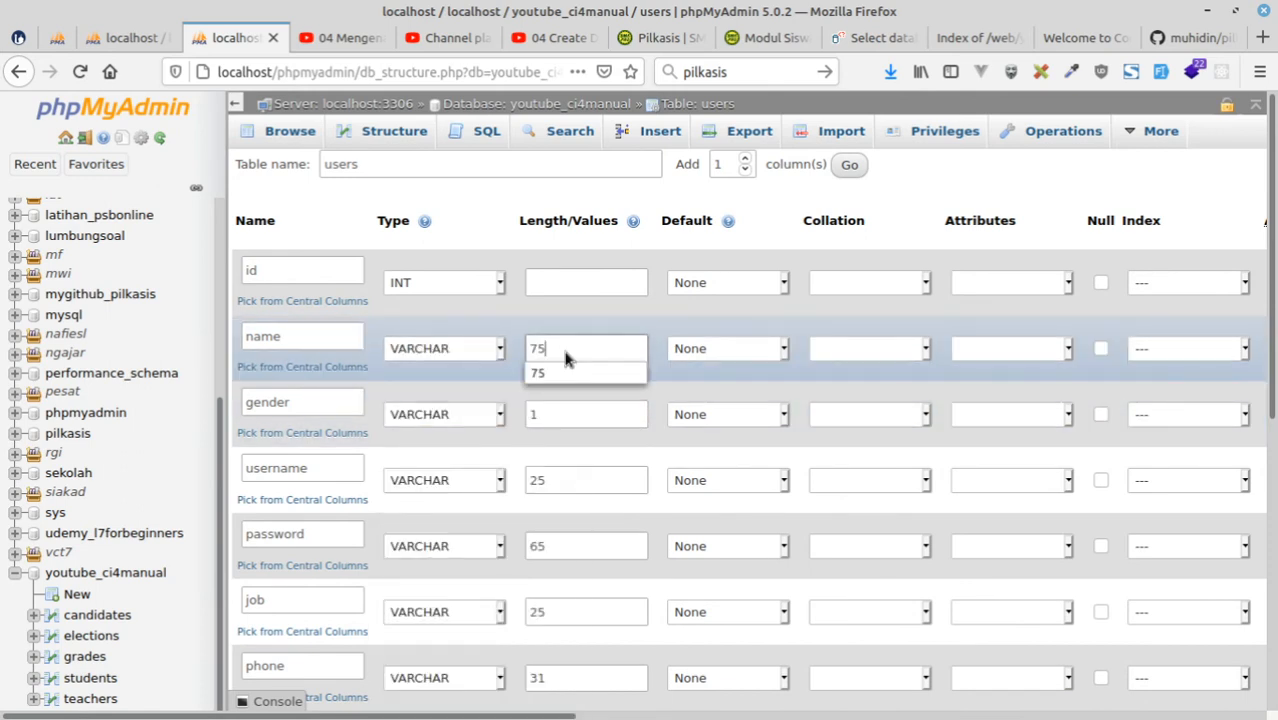
Give the id column length 11 and make it the auto-incrementing primary key.
click(601, 283)
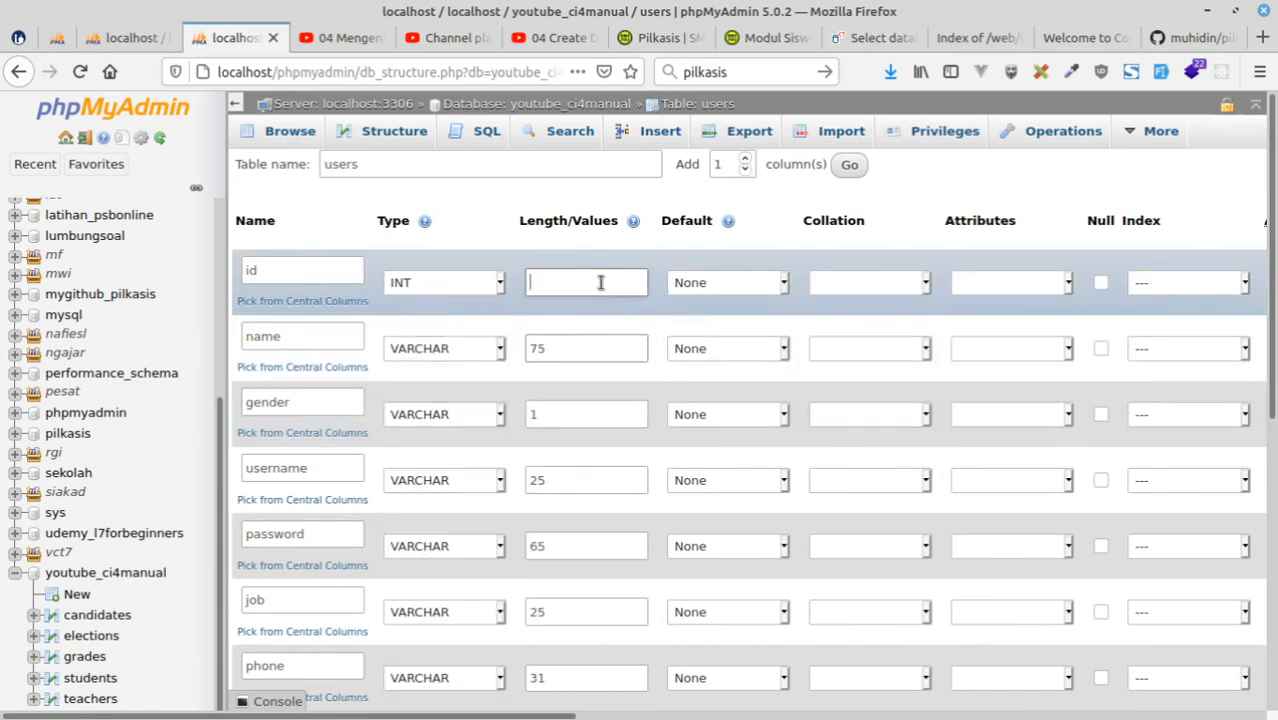
text(11)
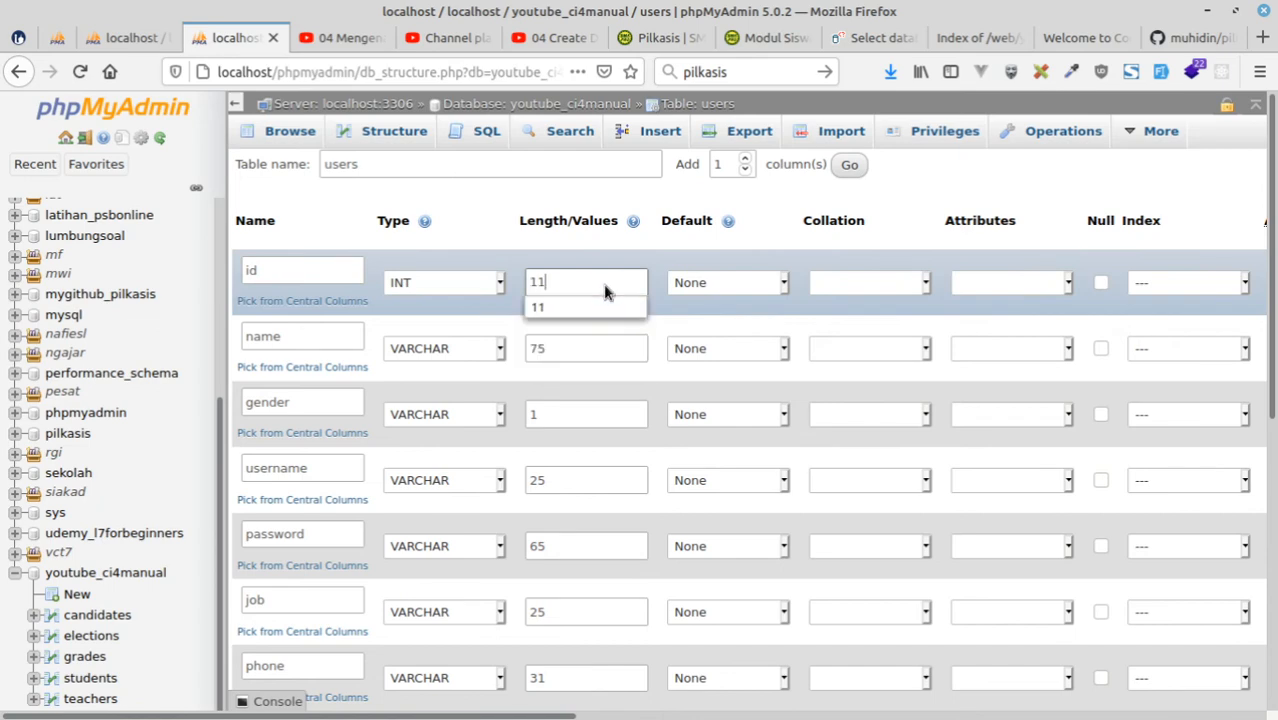
click(1161, 283)
click(1164, 334)
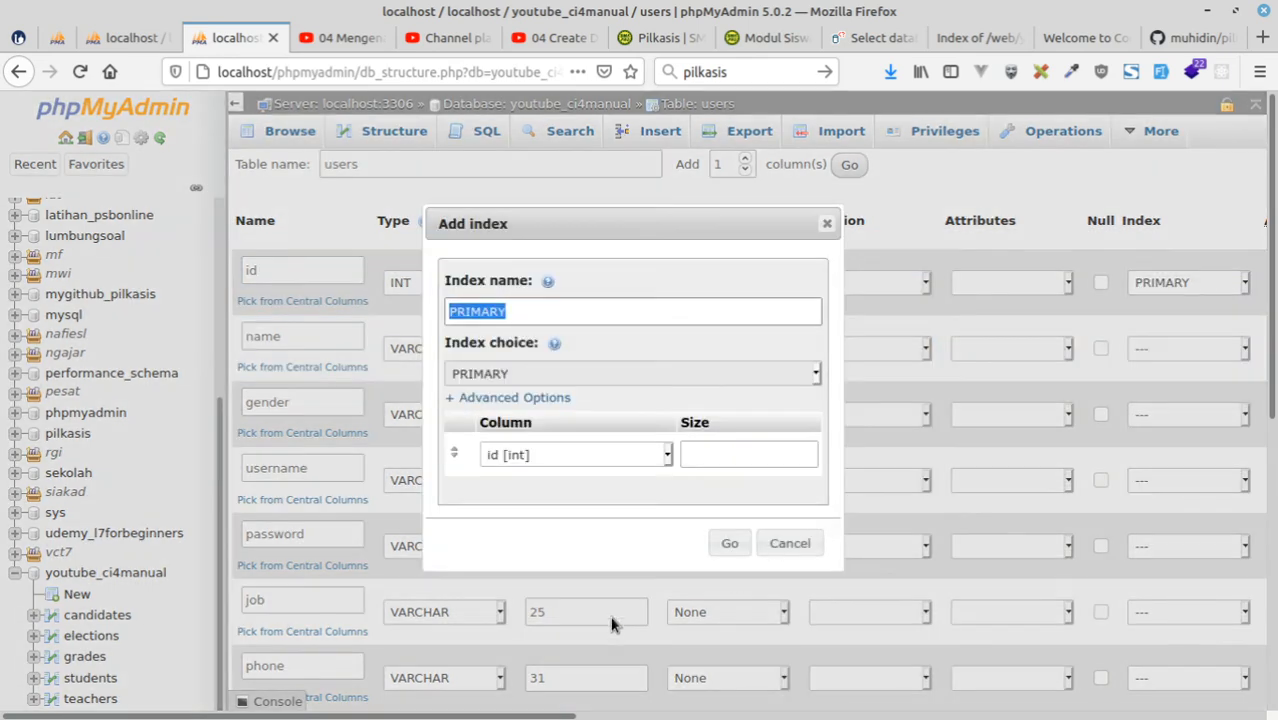
click(729, 543)
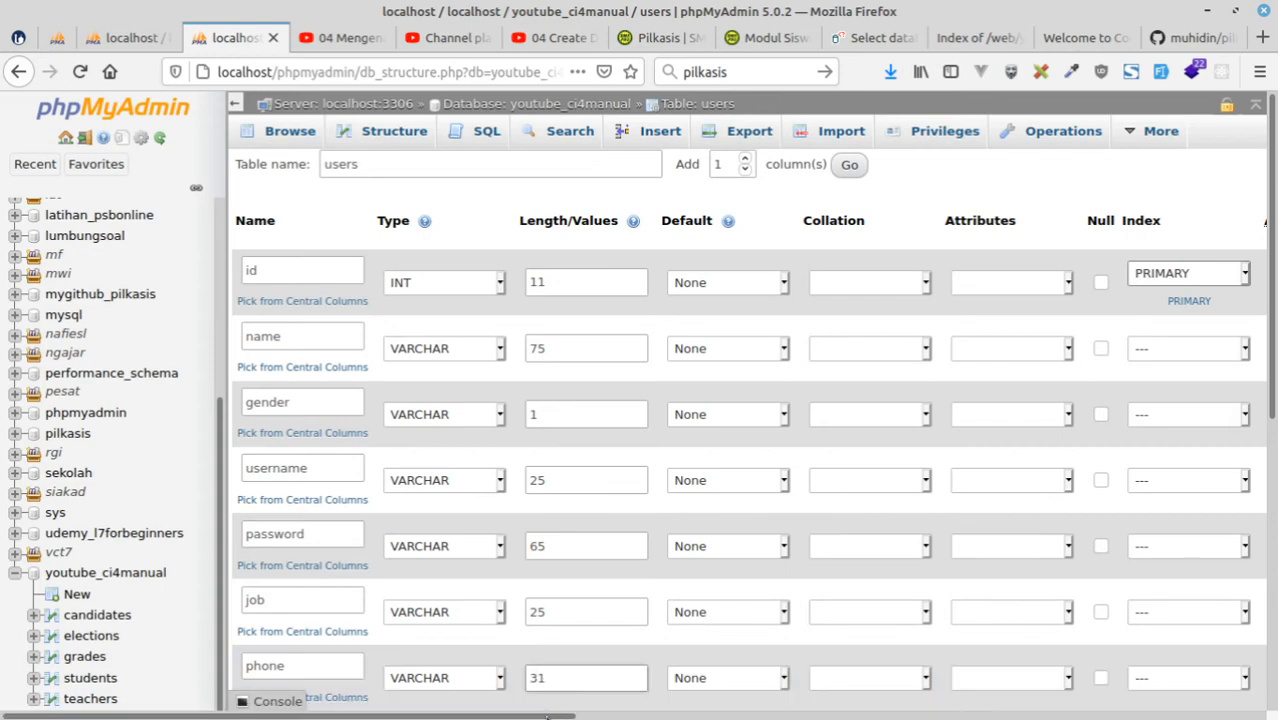
drag(547, 717, 687, 717)
click(1033, 283)
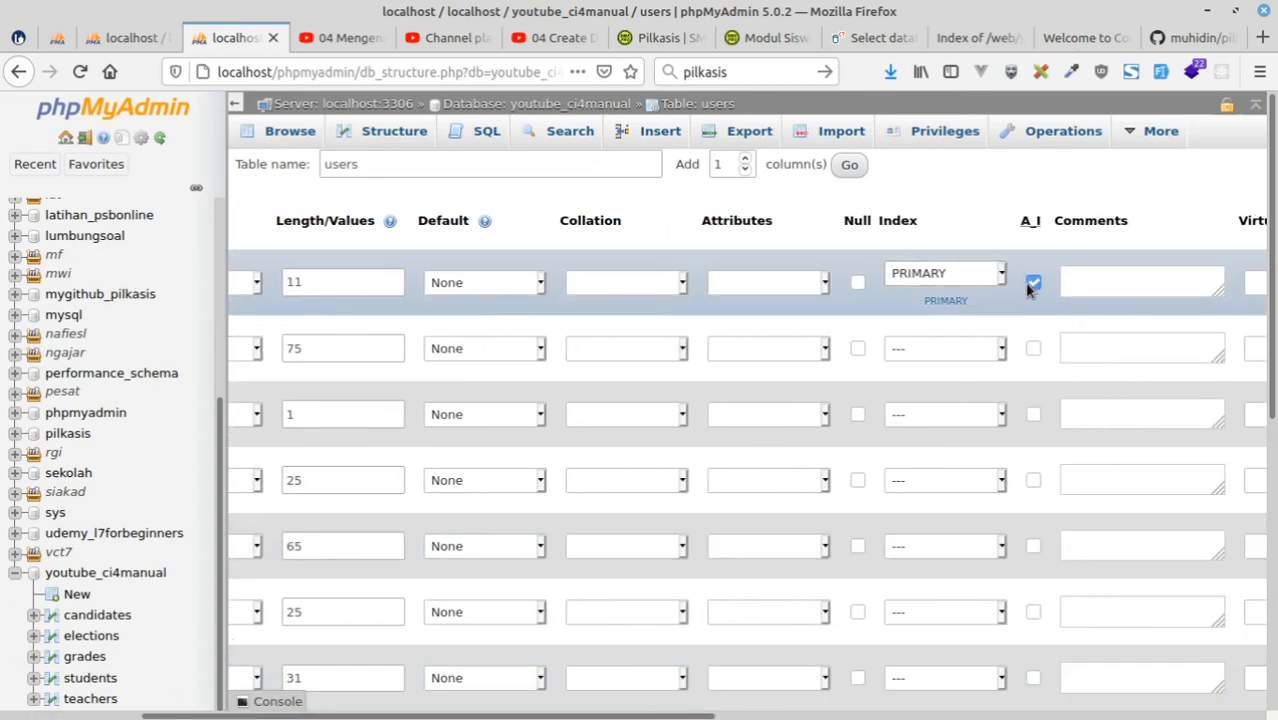
Allow NULL for every users column except id and save the table.
click(857, 414)
click(857, 348)
click(857, 480)
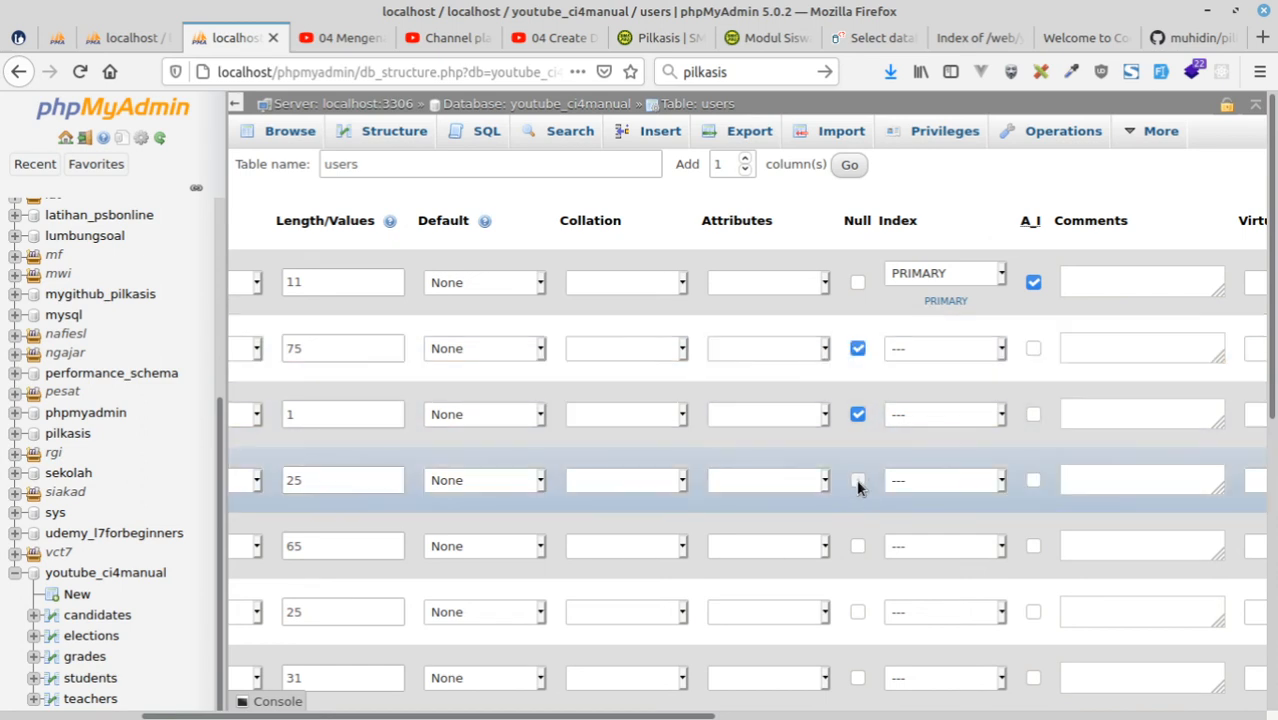
click(857, 546)
scroll(866, 543, down, 1)
scroll(866, 543, down, 2)
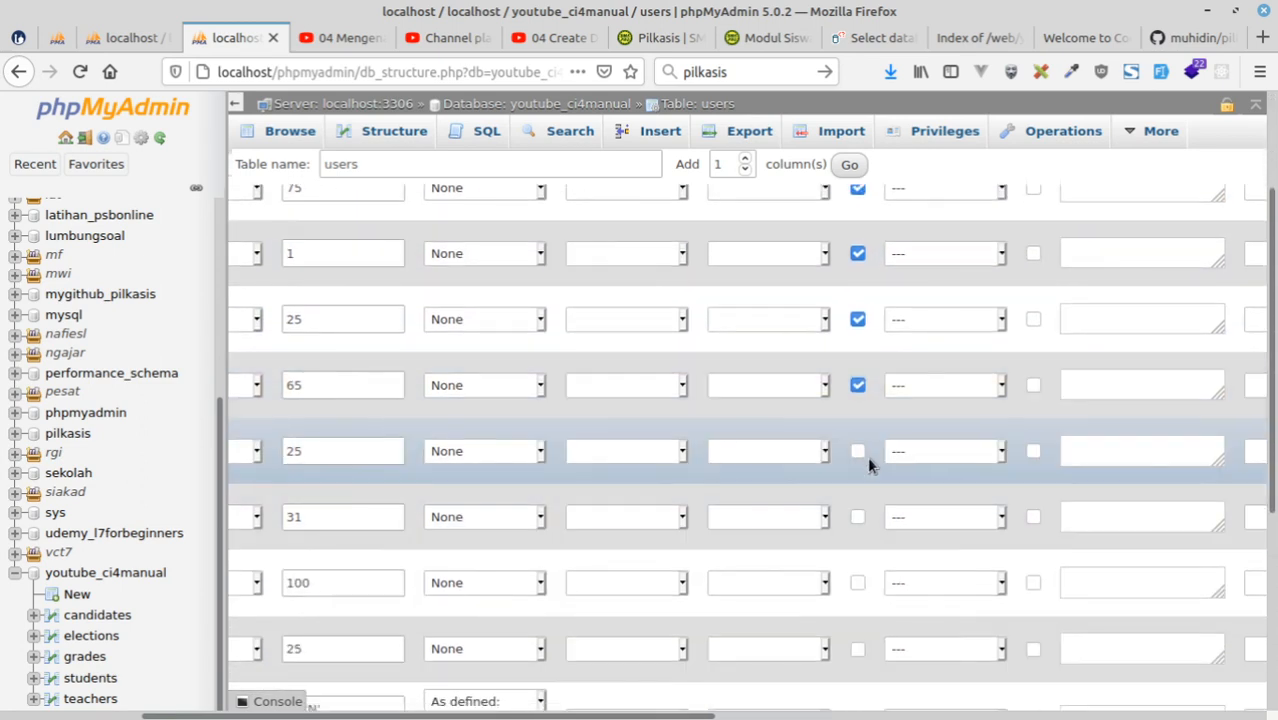
click(858, 451)
click(858, 517)
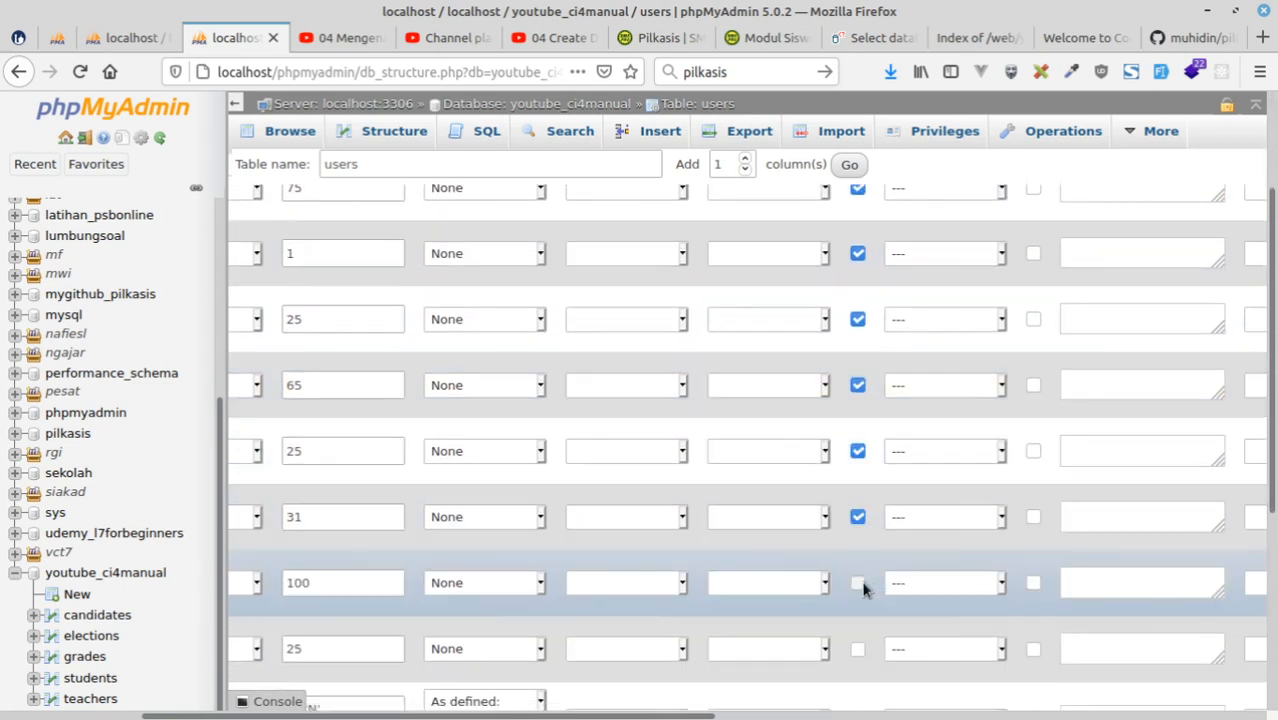
click(858, 582)
scroll(870, 575, down, 3)
click(857, 437)
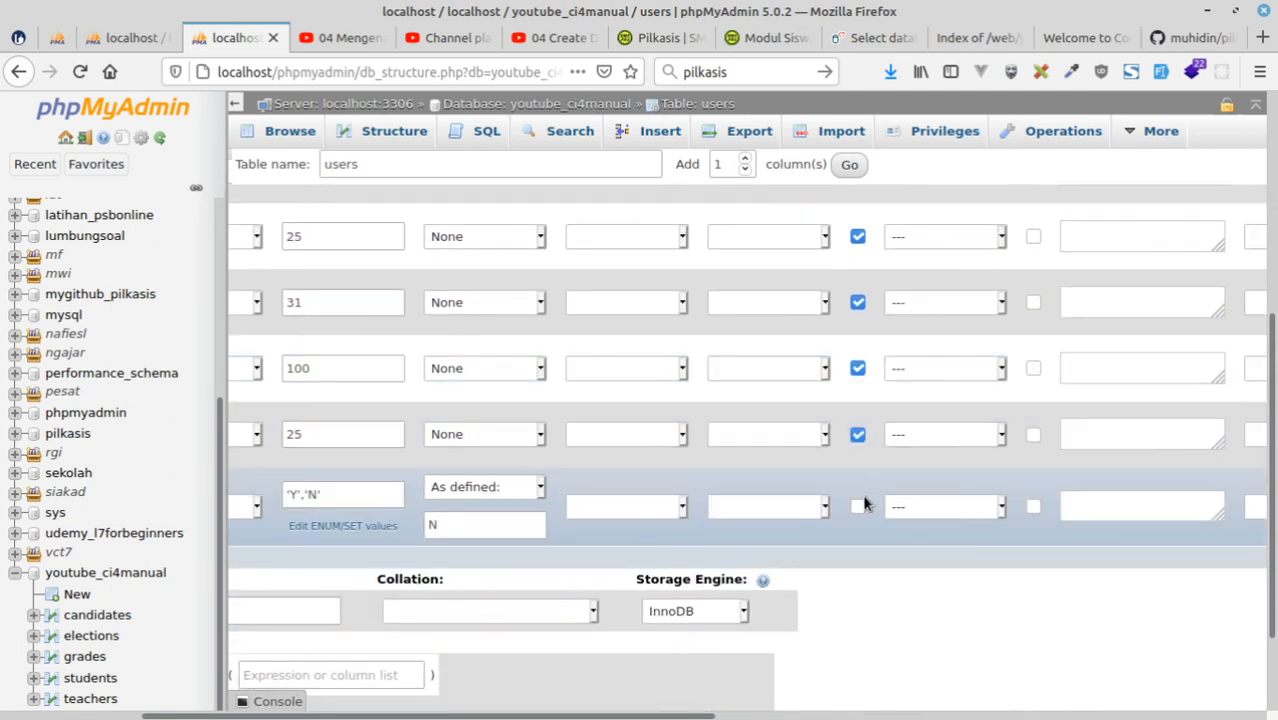
click(857, 507)
scroll(856, 560, down, 2)
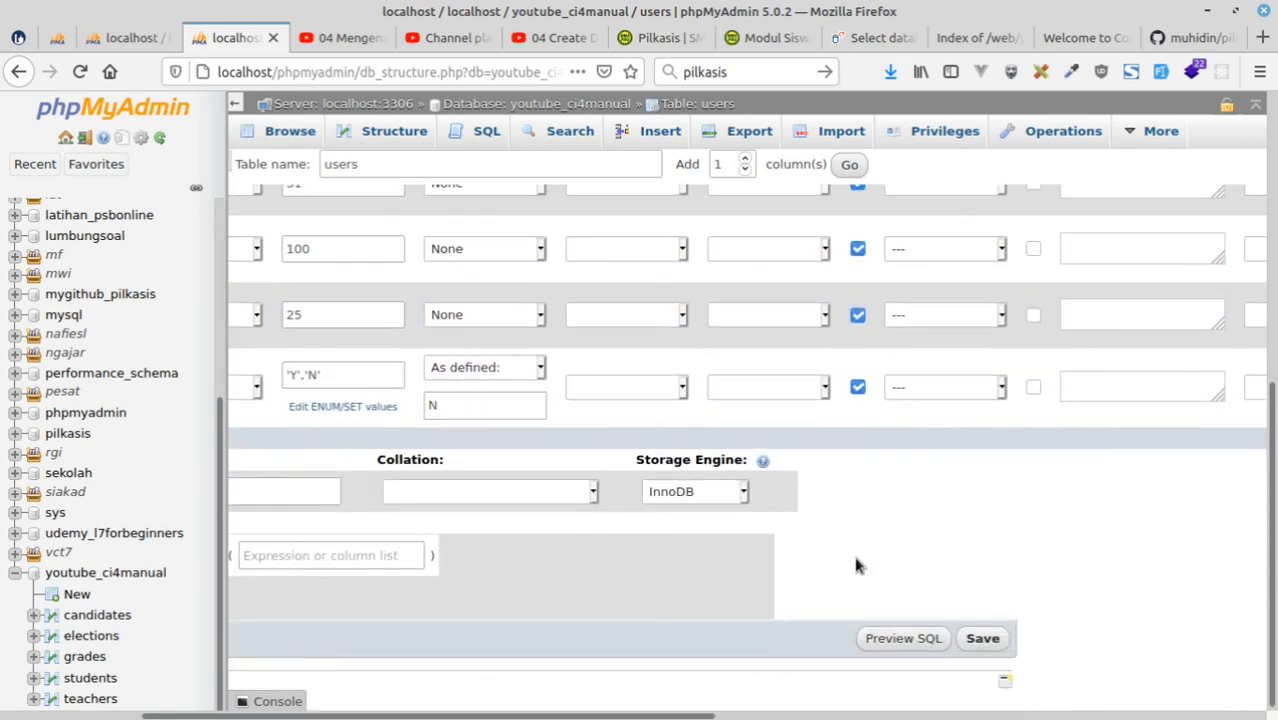
click(985, 640)
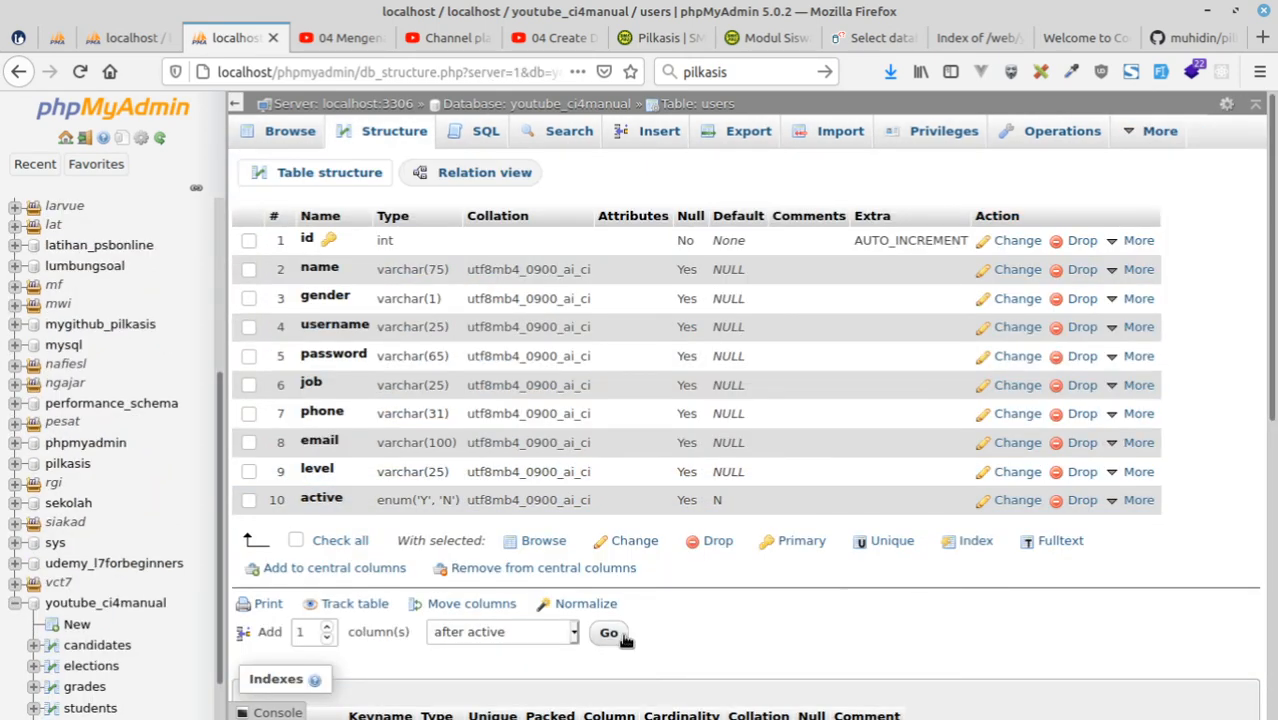
Add a nullable photo column, VARCHAR with length 100, after the active column of the users table.
click(609, 632)
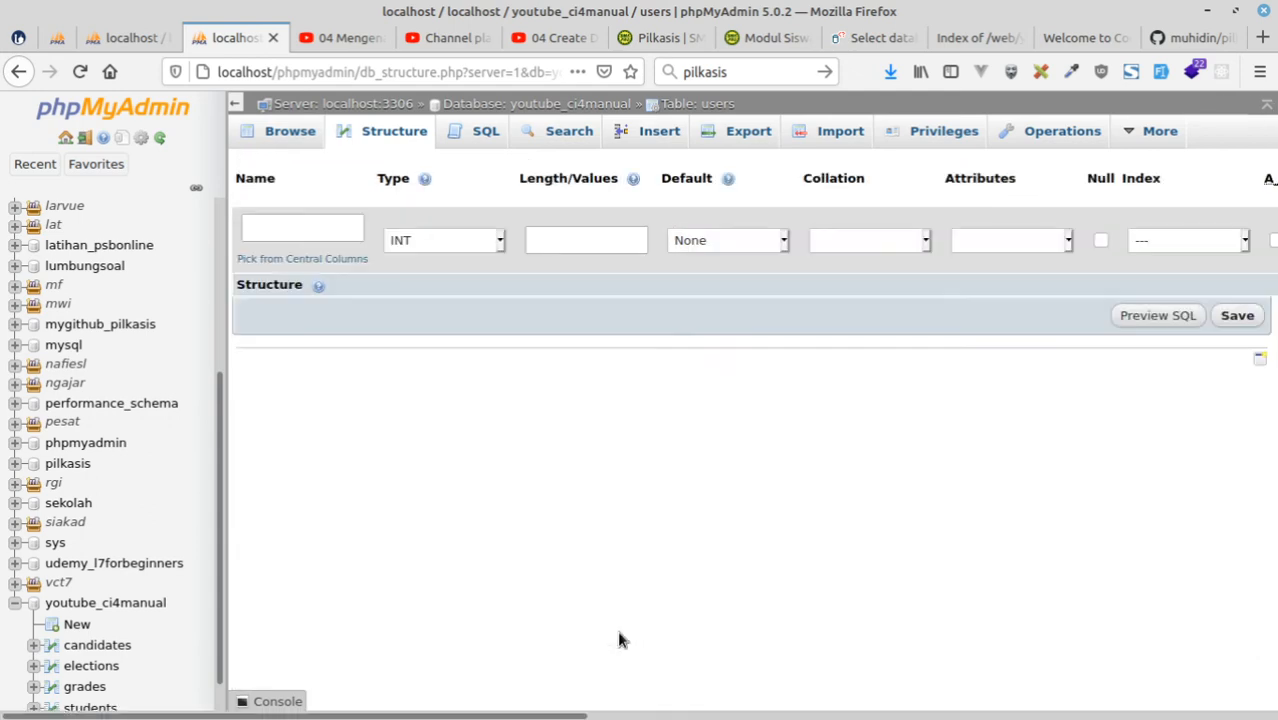
click(311, 230)
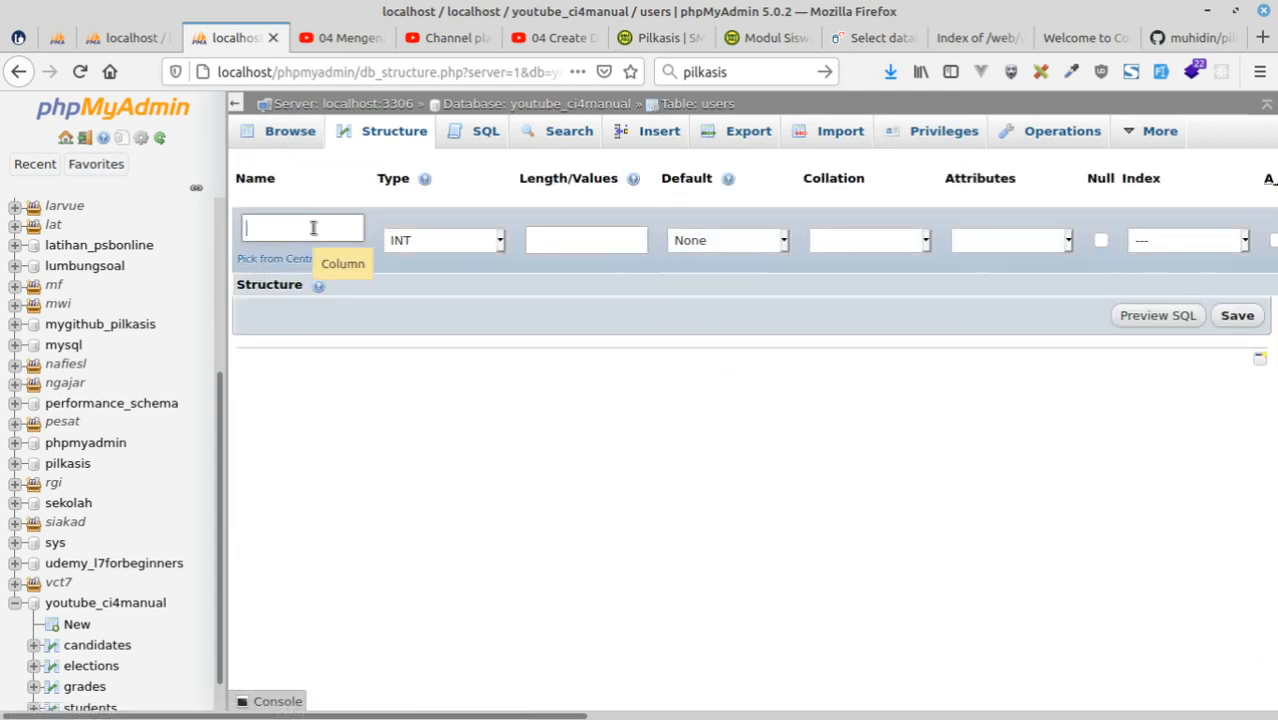
text(photo)
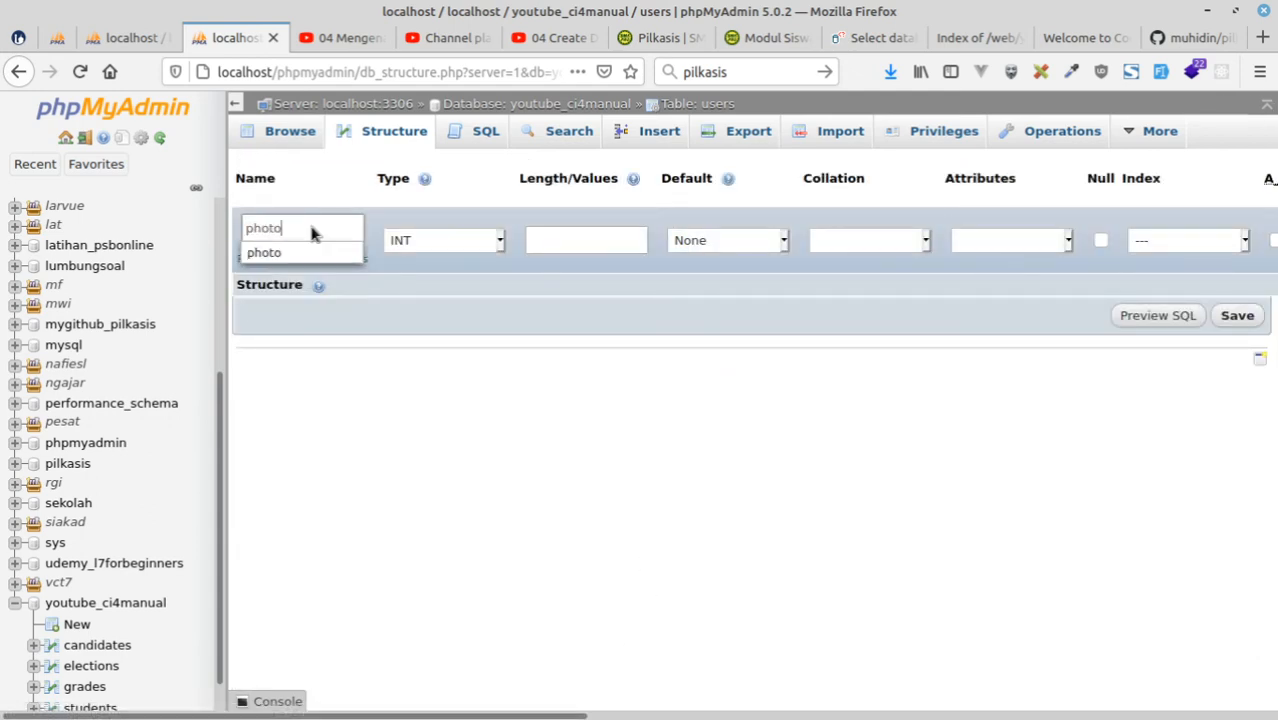
click(445, 240)
click(426, 288)
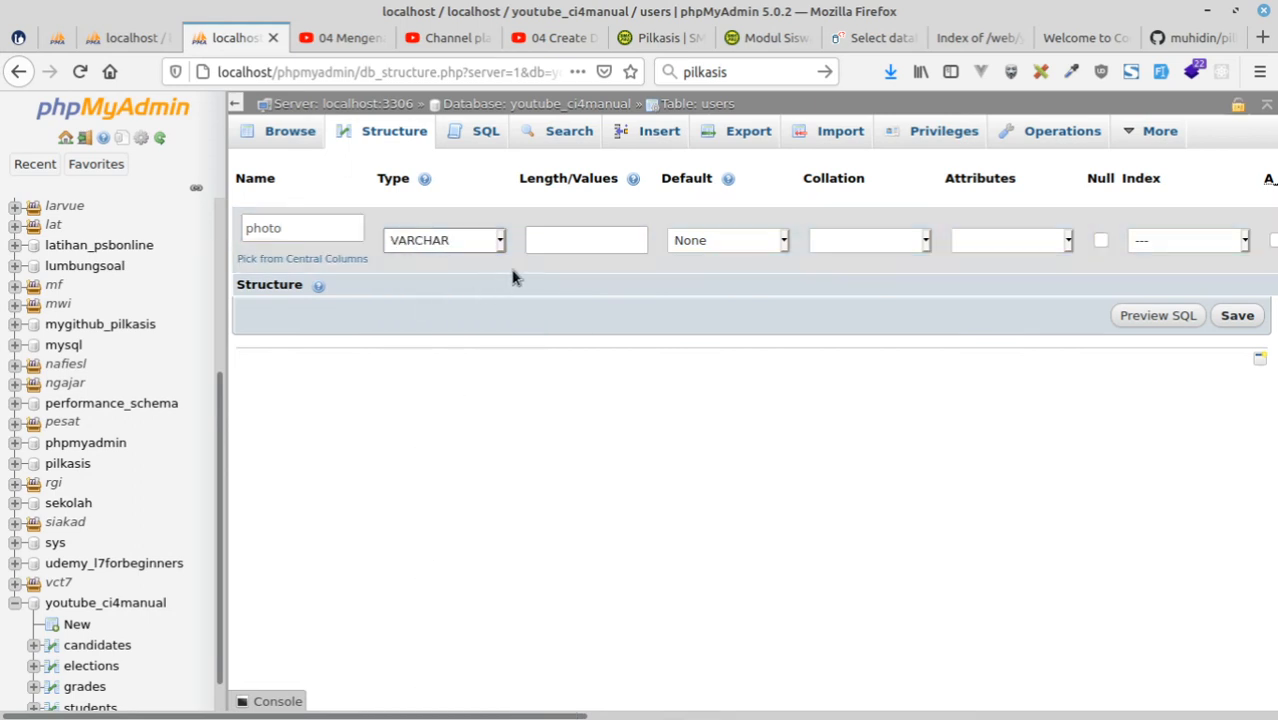
click(568, 237)
text(1)
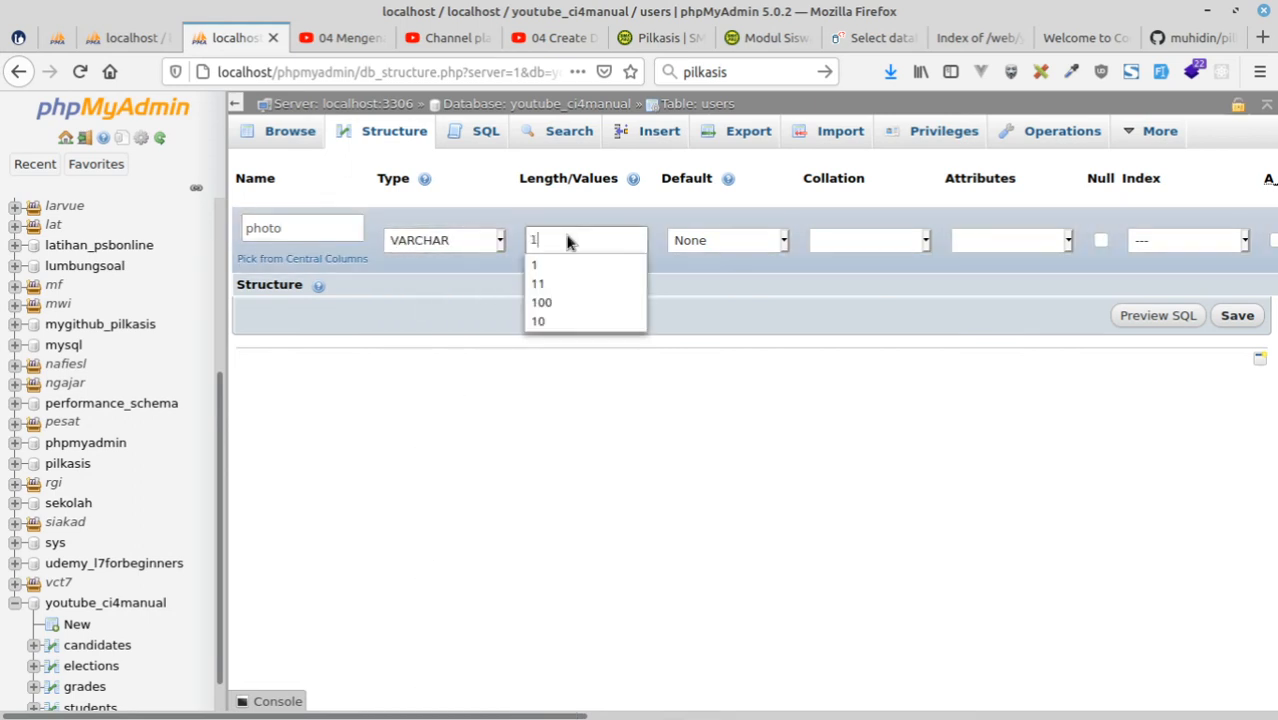
text(00)
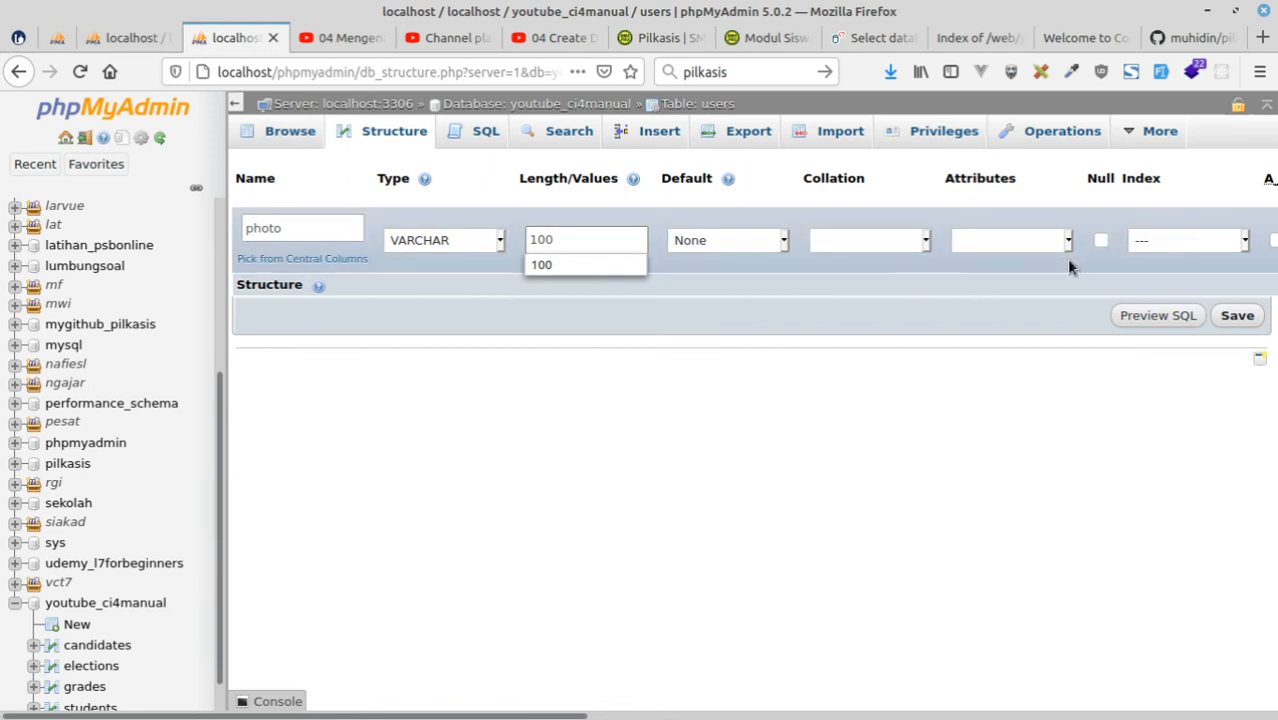
click(1101, 240)
click(1238, 316)
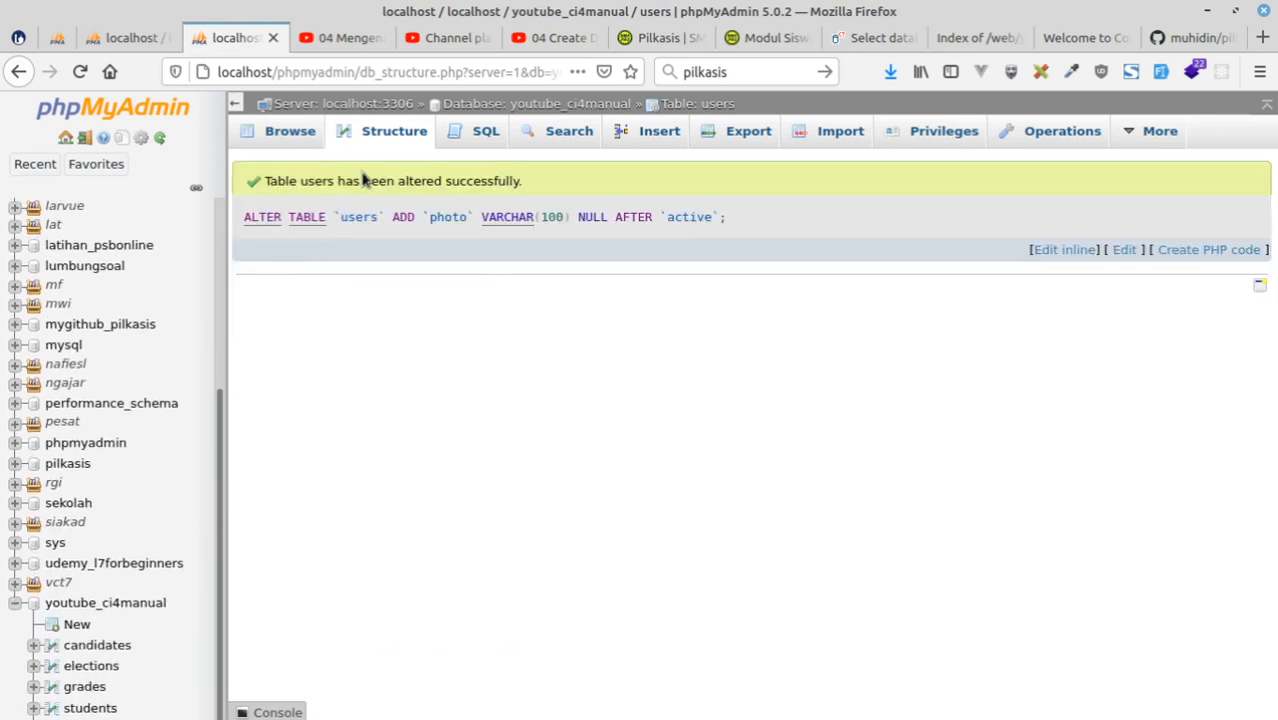
Open the Designer view for the youtube_ci4manual database.
click(1062, 133)
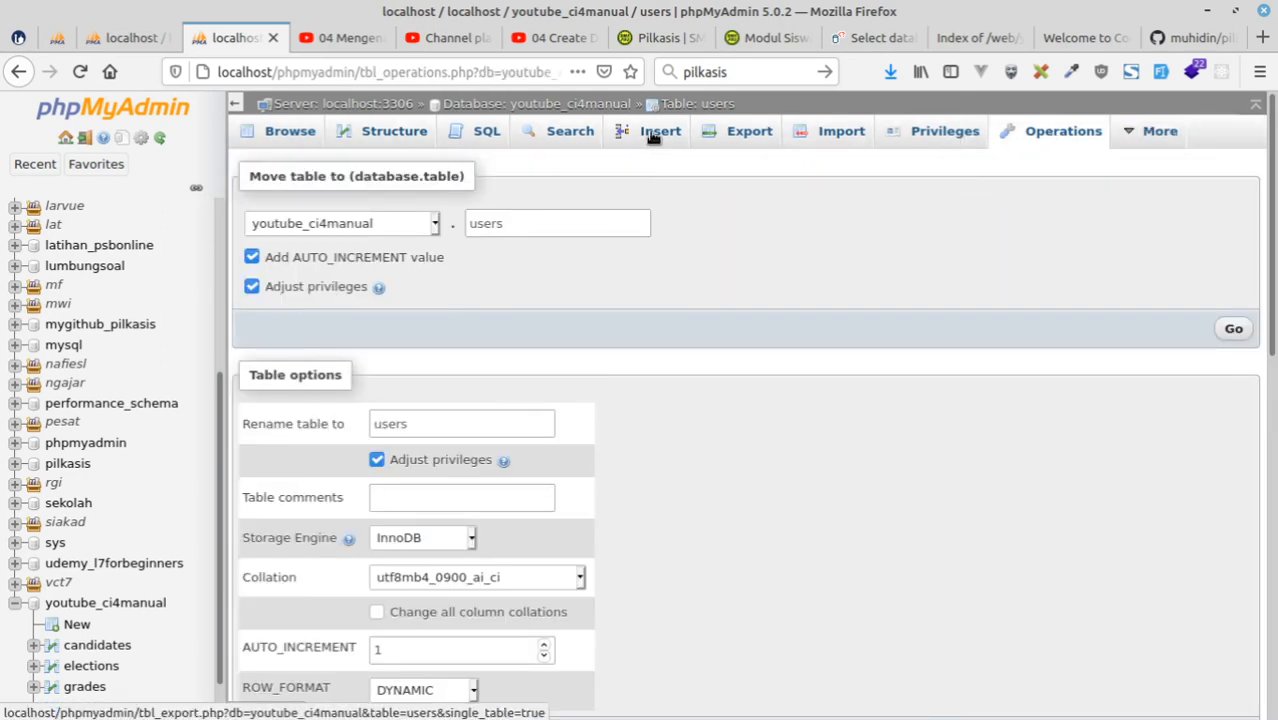
click(480, 110)
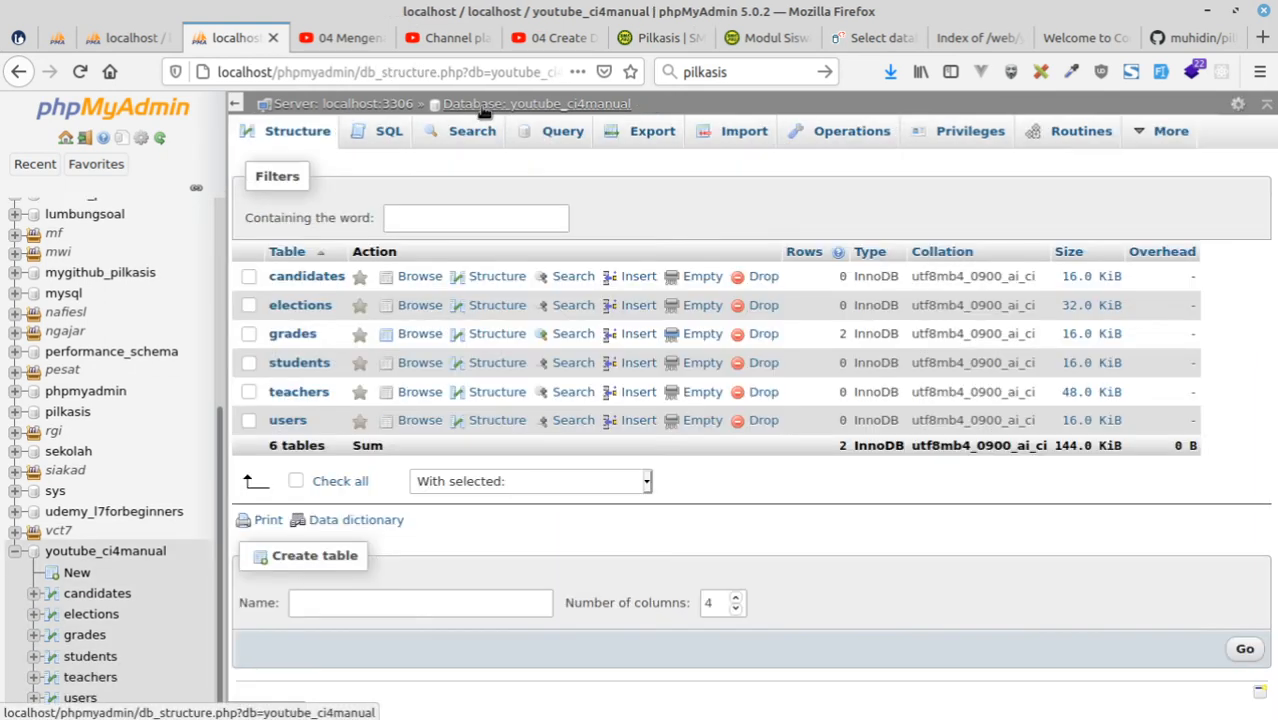
mouse_move(1145, 140)
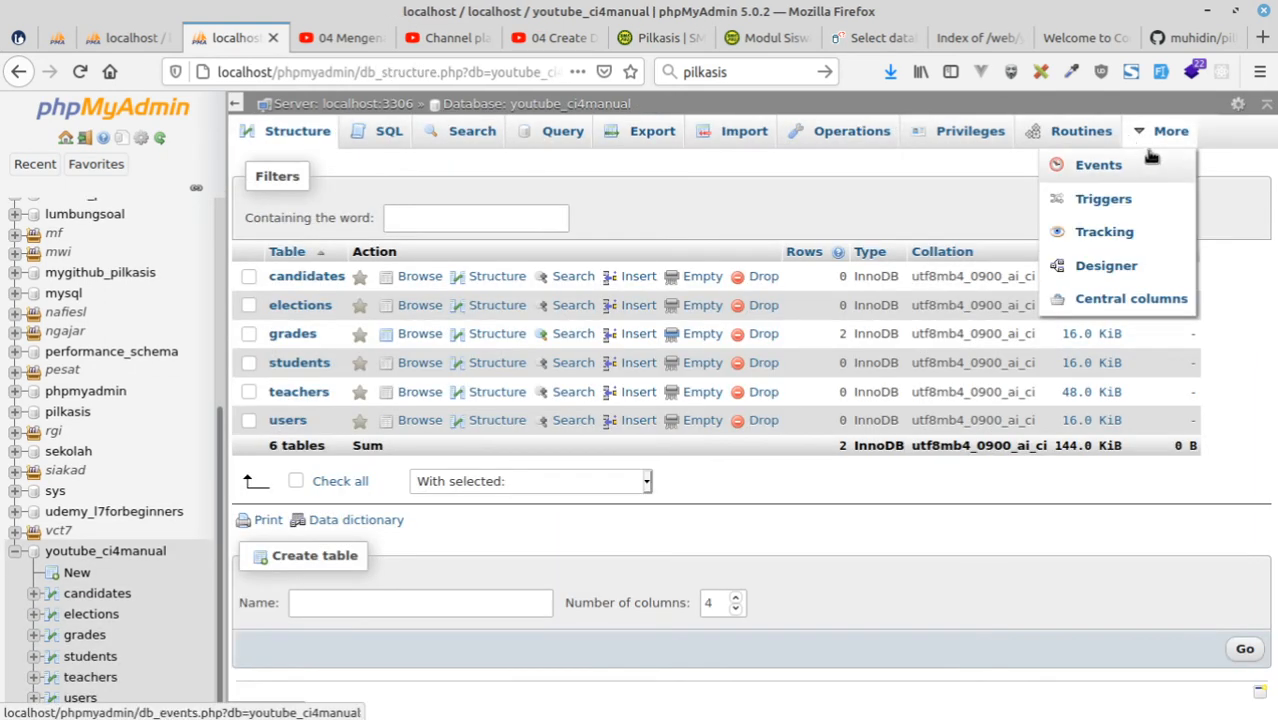
click(1106, 268)
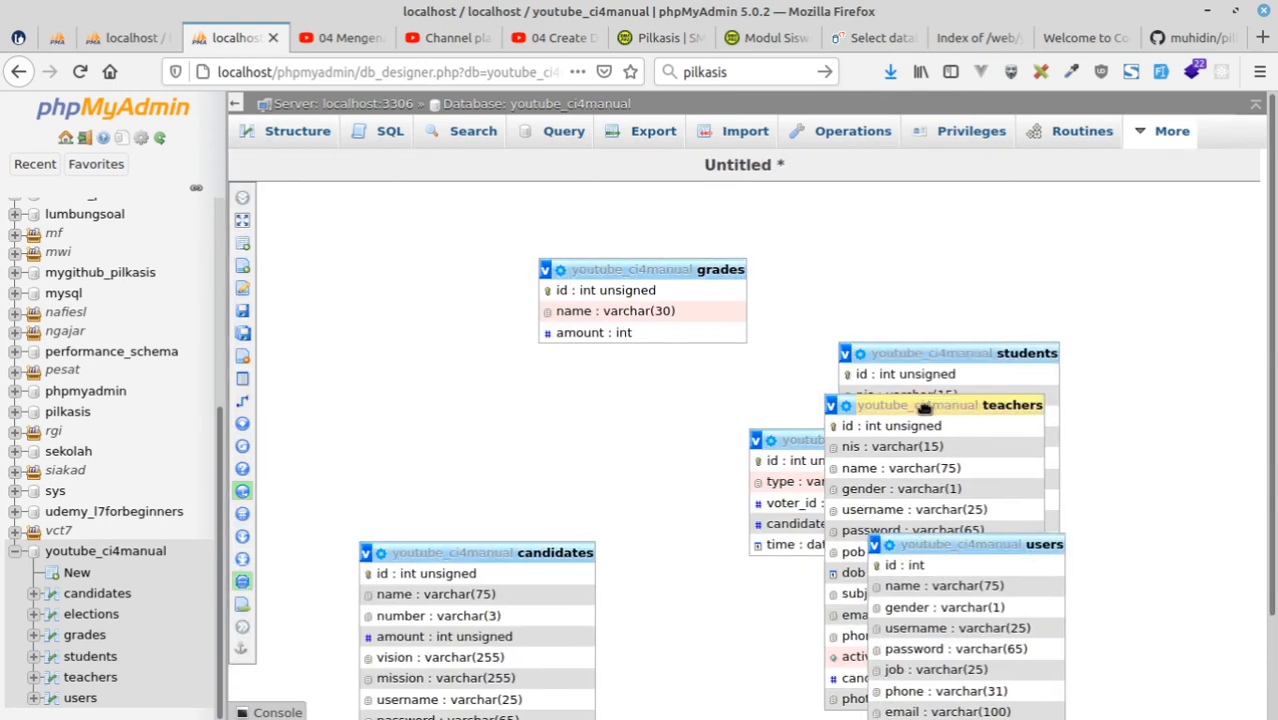
Move the grades table higher in the diagram and place the candidates table below it.
drag(620, 270, 743, 241)
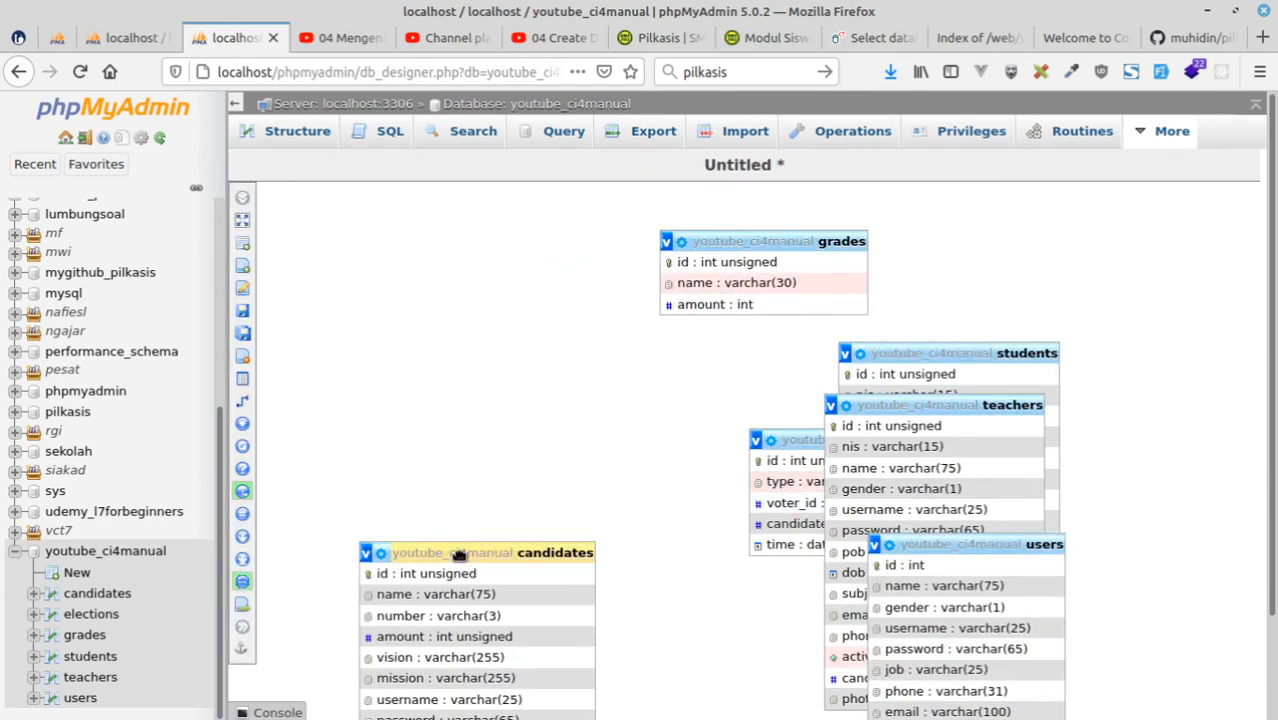
drag(458, 554, 799, 367)
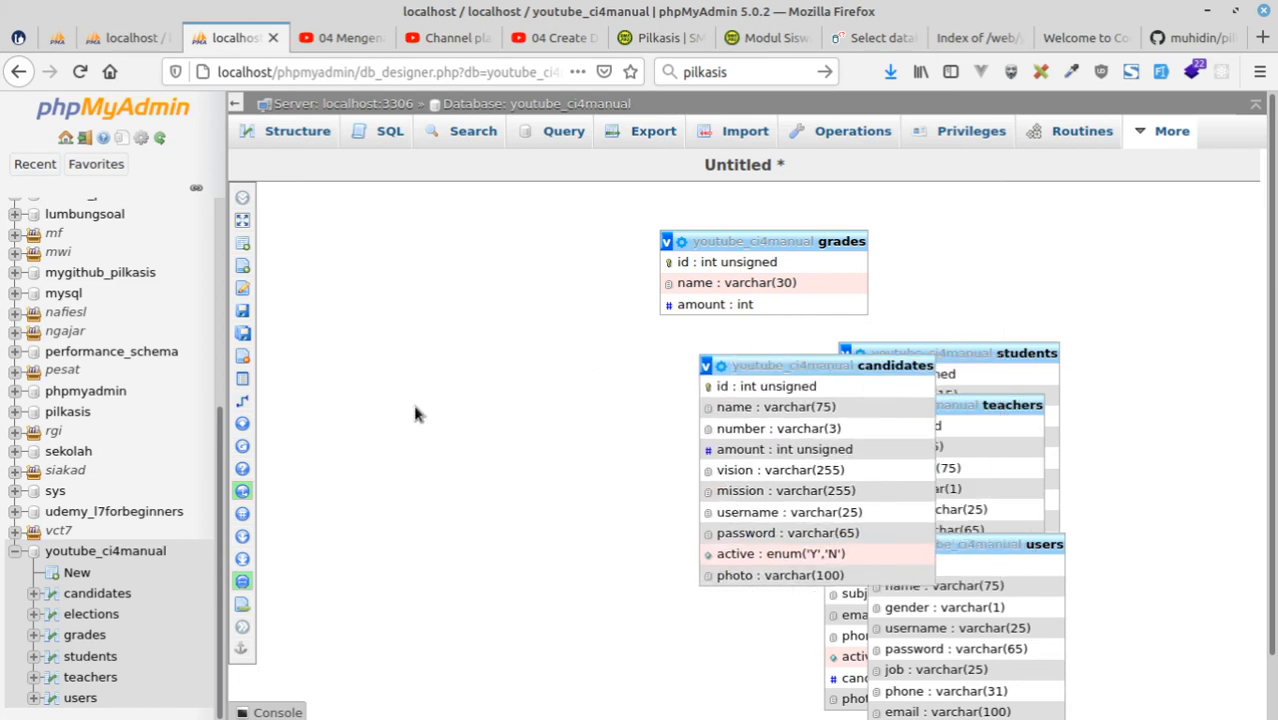
click(377, 332)
drag(793, 367, 483, 532)
drag(575, 415, 464, 390)
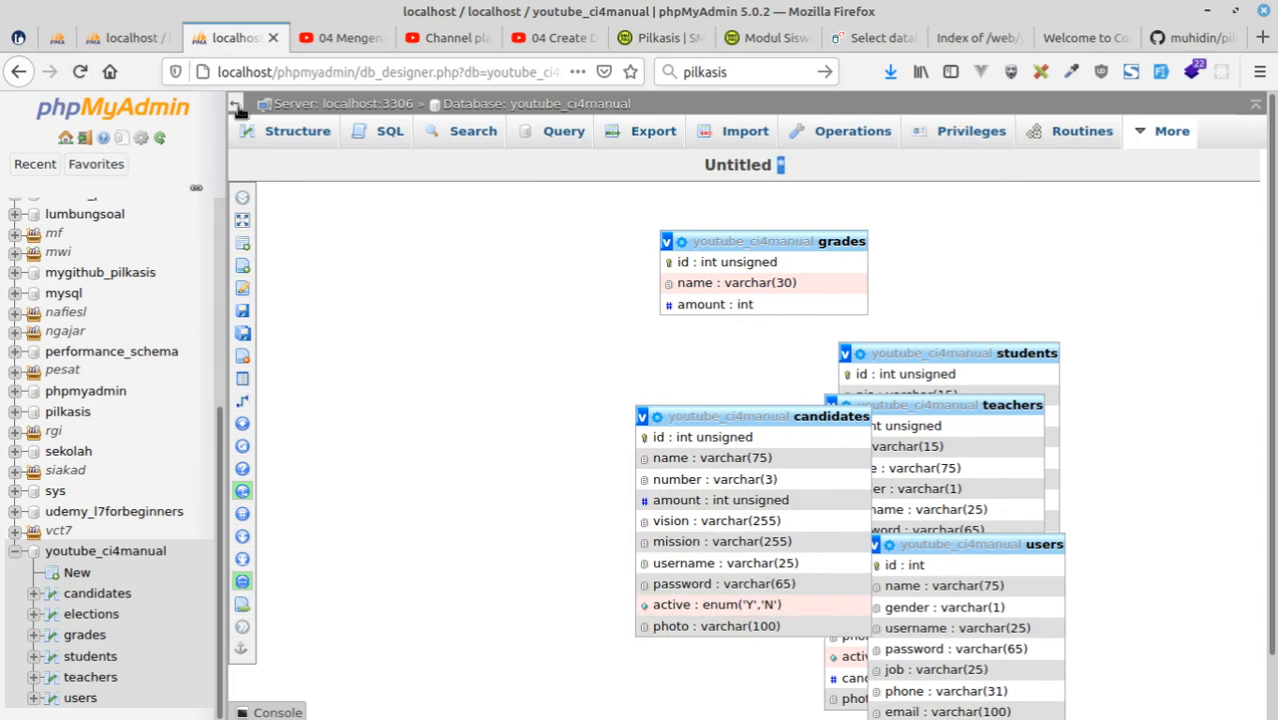
Hide the navigation sidebar, then move the candidates table to the diagram's left edge and the teachers table beside it.
click(236, 106)
drag(560, 416, 235, 416)
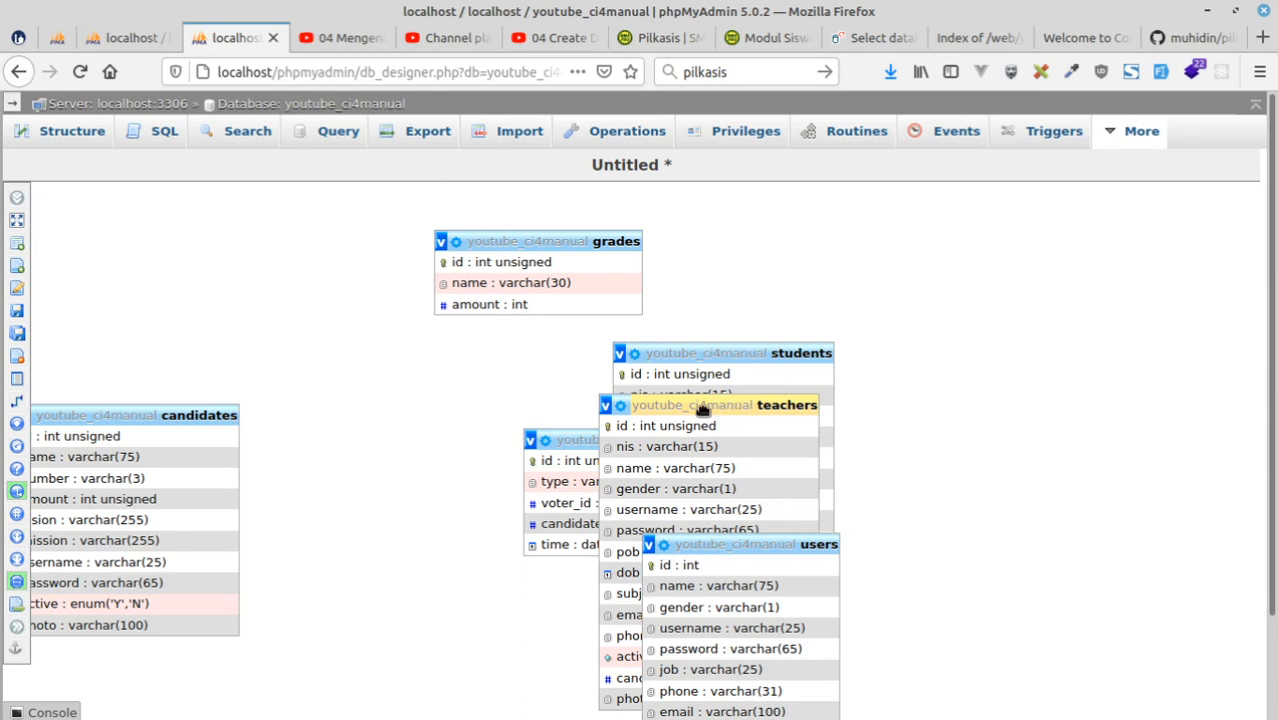
drag(702, 410, 405, 322)
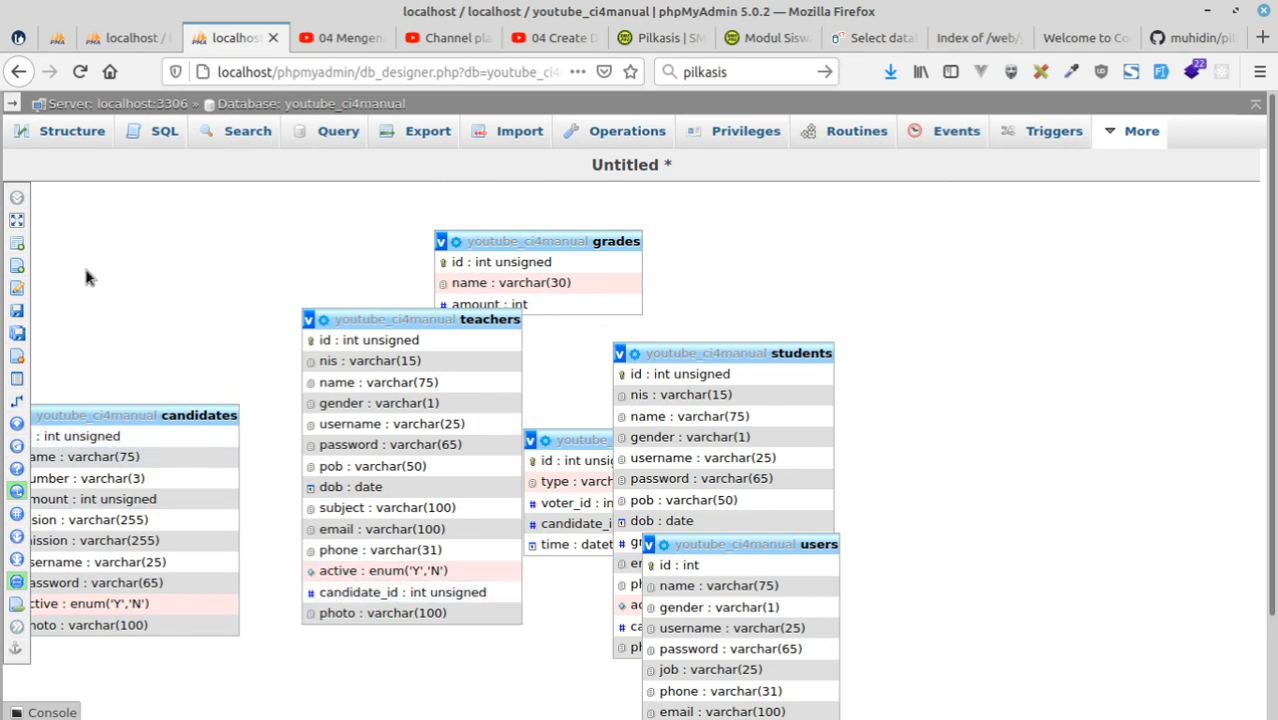
mouse_move(20, 402)
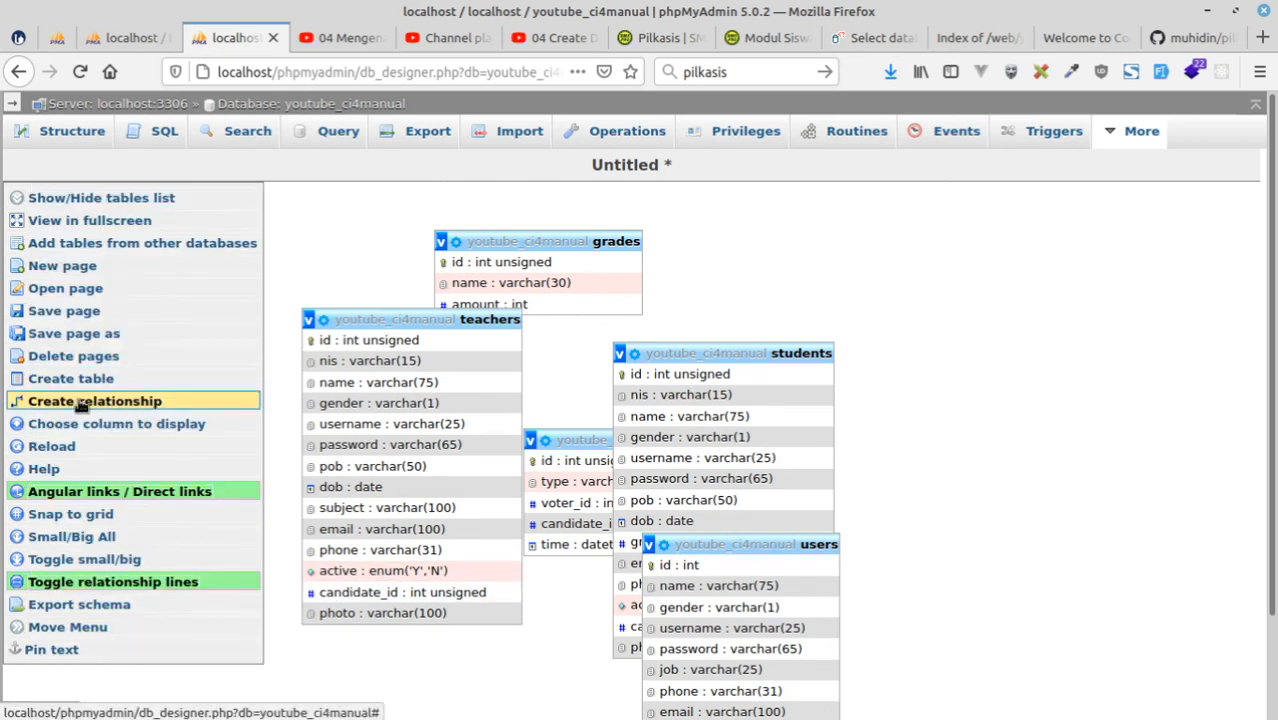
click(132, 400)
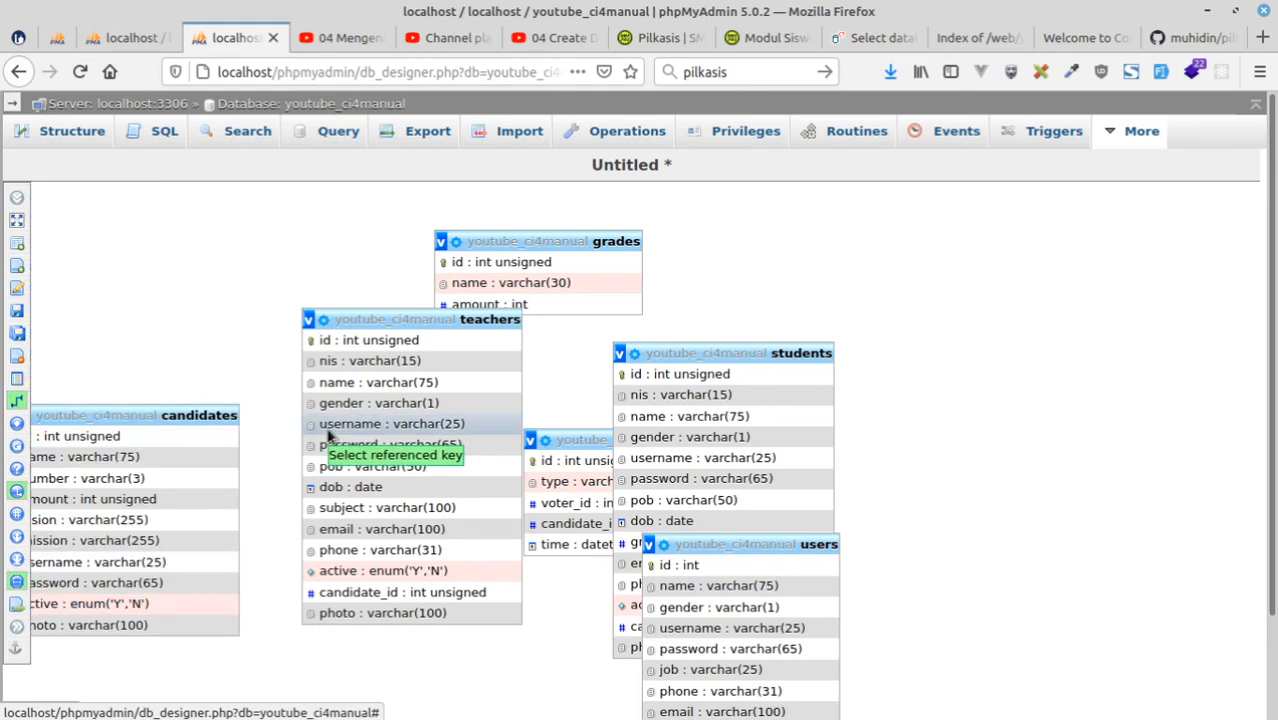
click(380, 592)
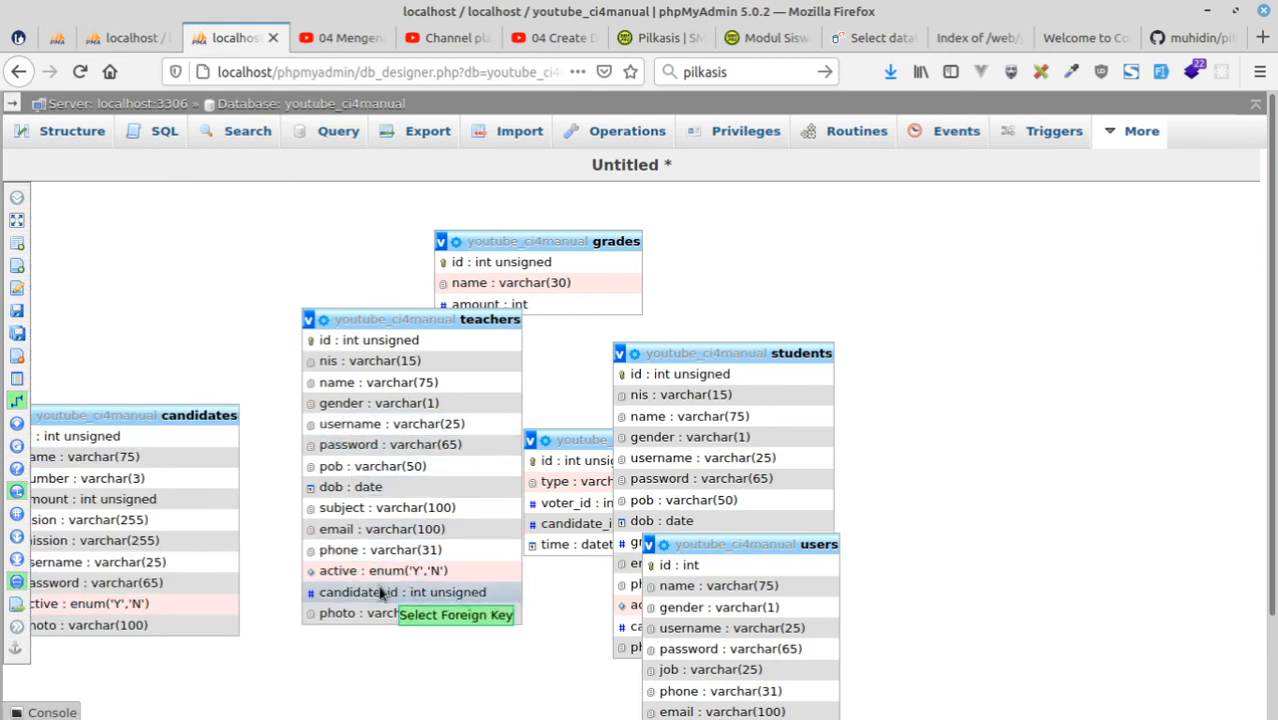
click(380, 592)
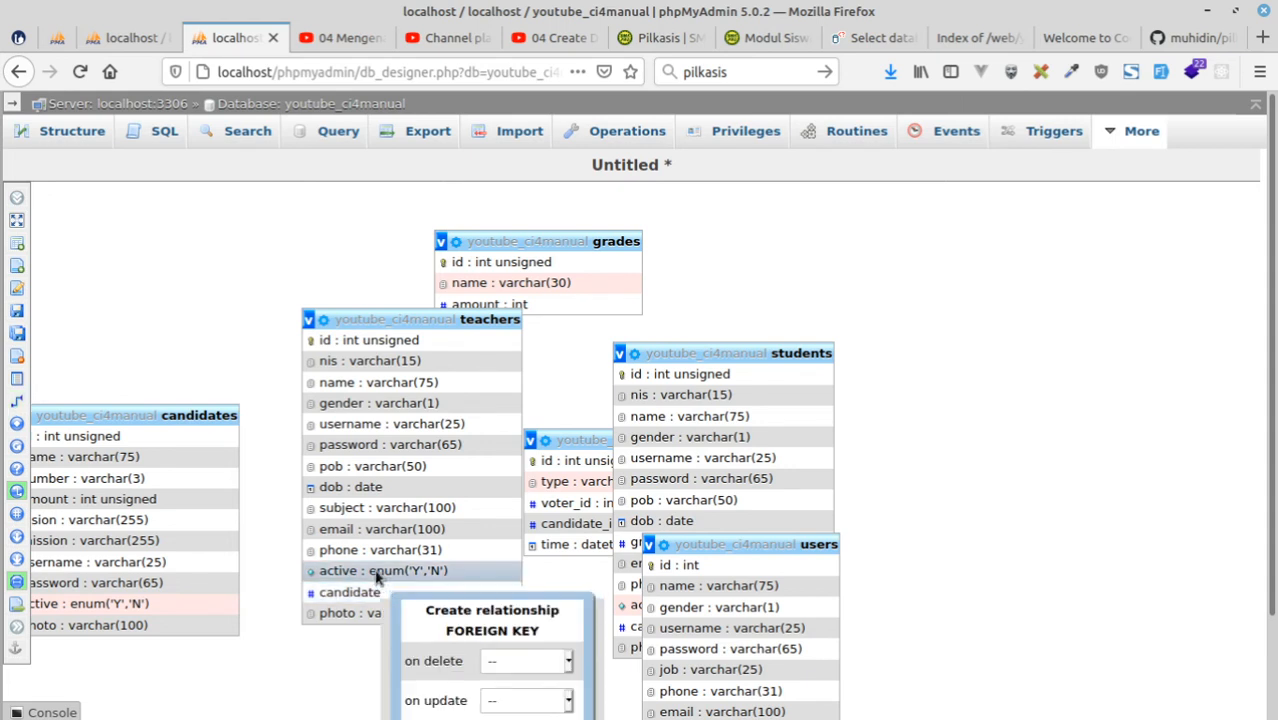
scroll(520, 640, down, 2)
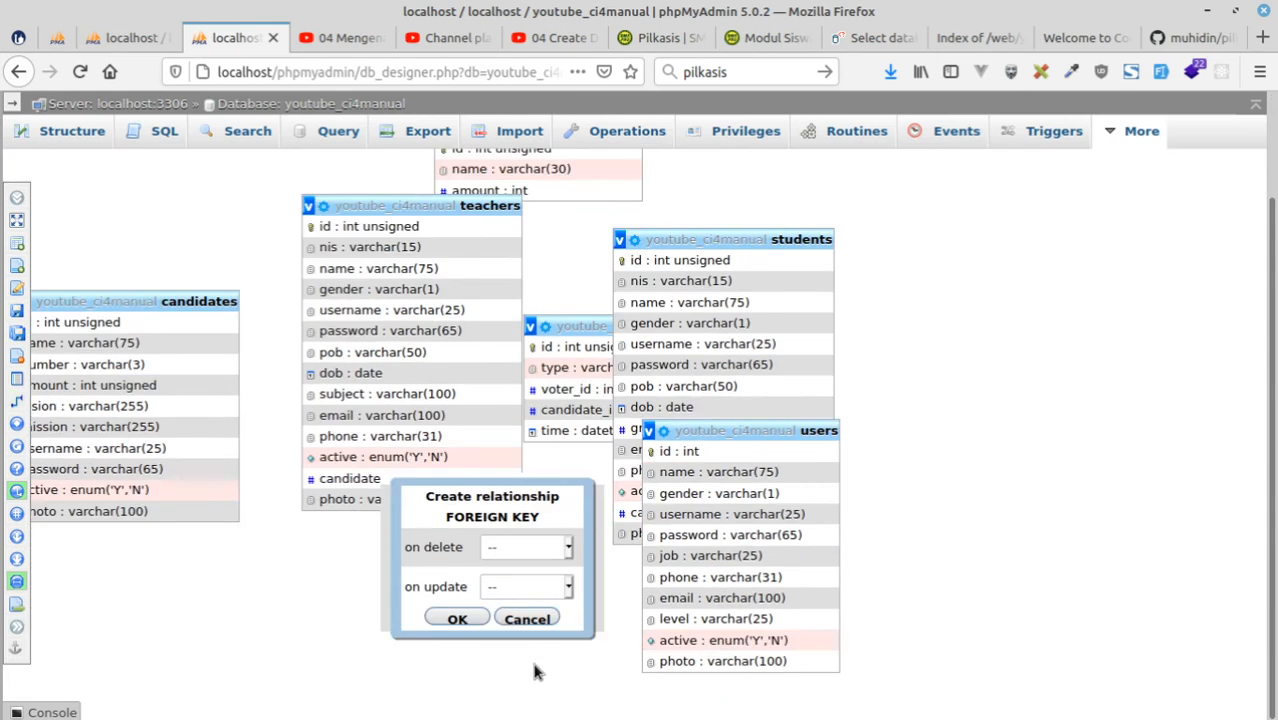
click(527, 620)
Create a foreign key relationship from the candidates id to the teachers candidate_id, with CASCADE on delete and on update.
mouse_move(50, 288)
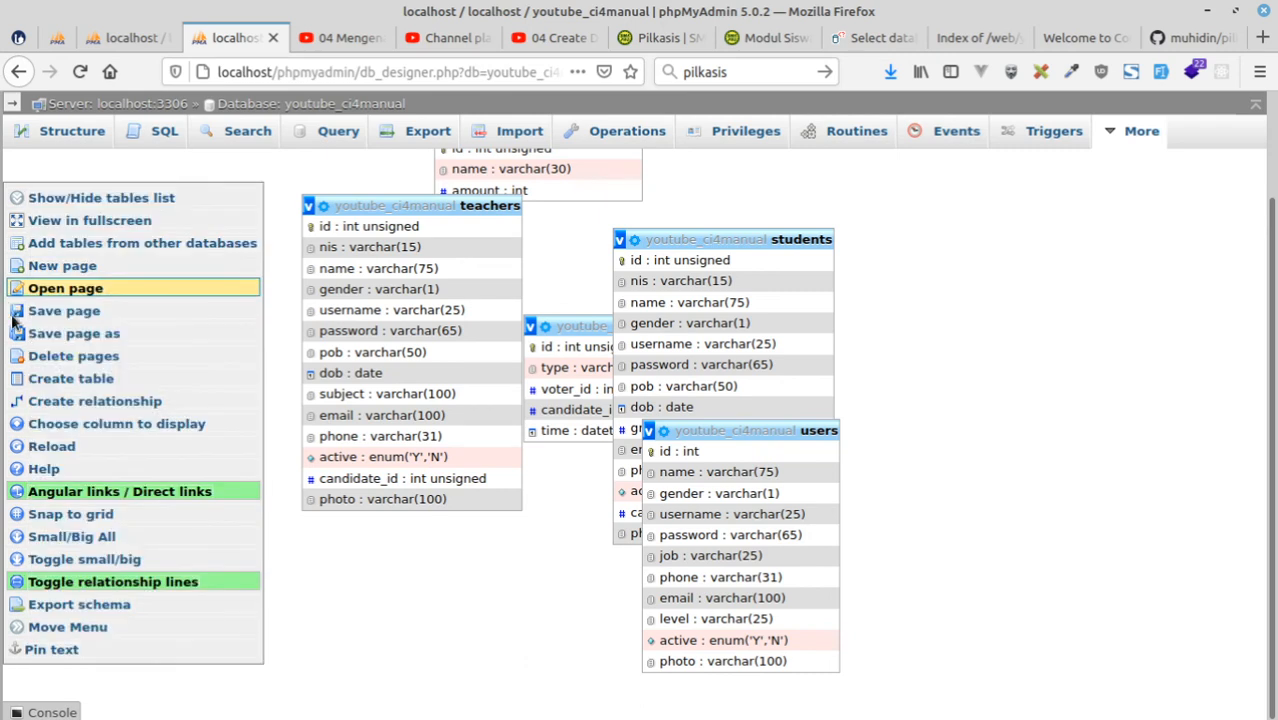
click(48, 403)
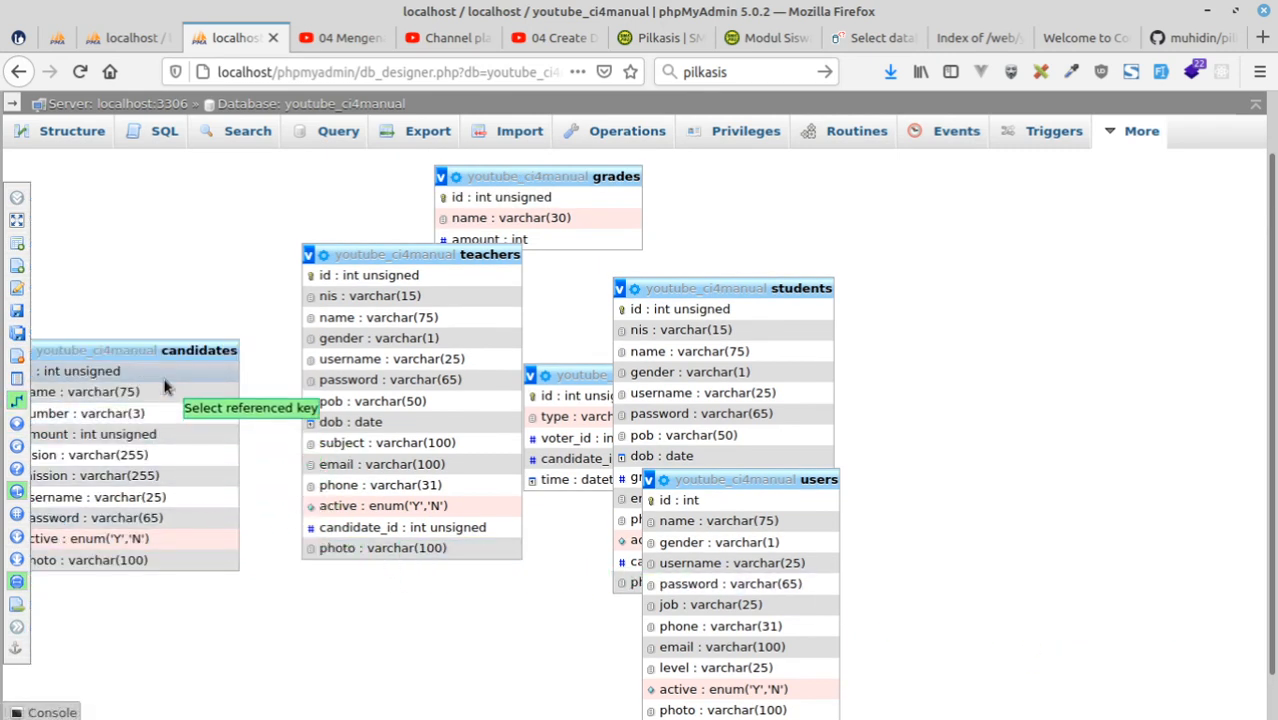
click(108, 378)
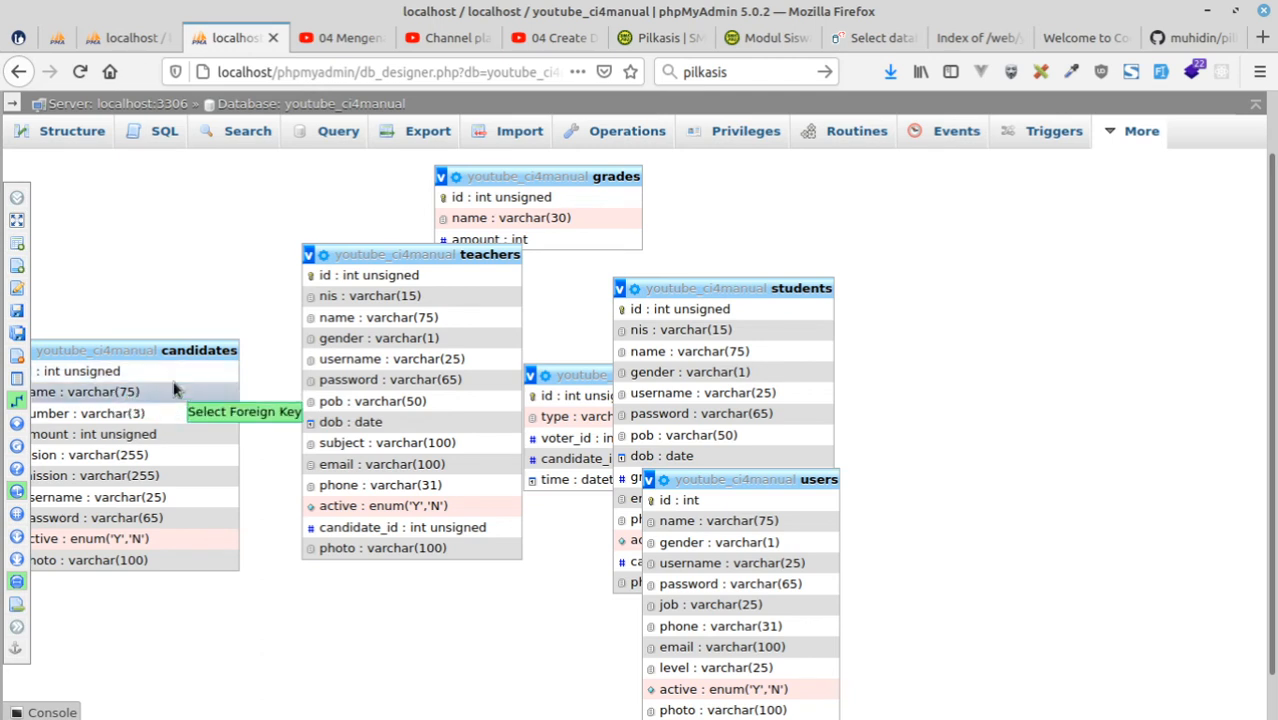
click(418, 528)
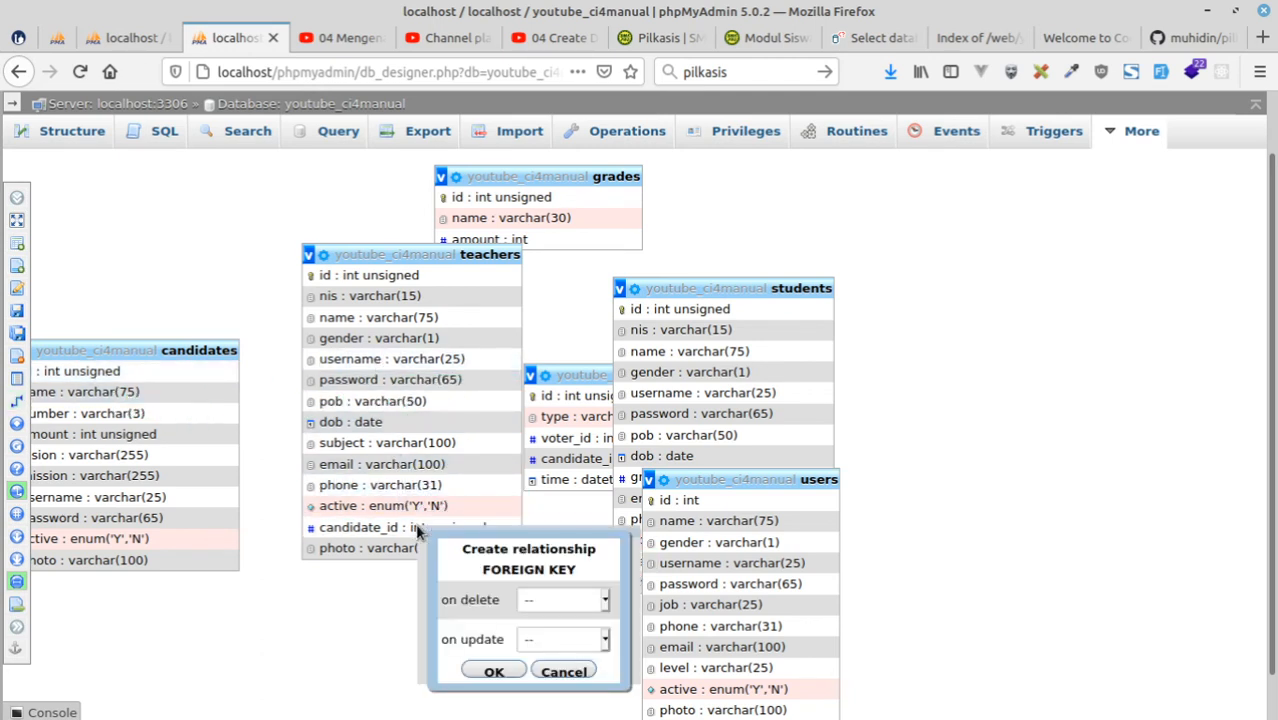
click(556, 600)
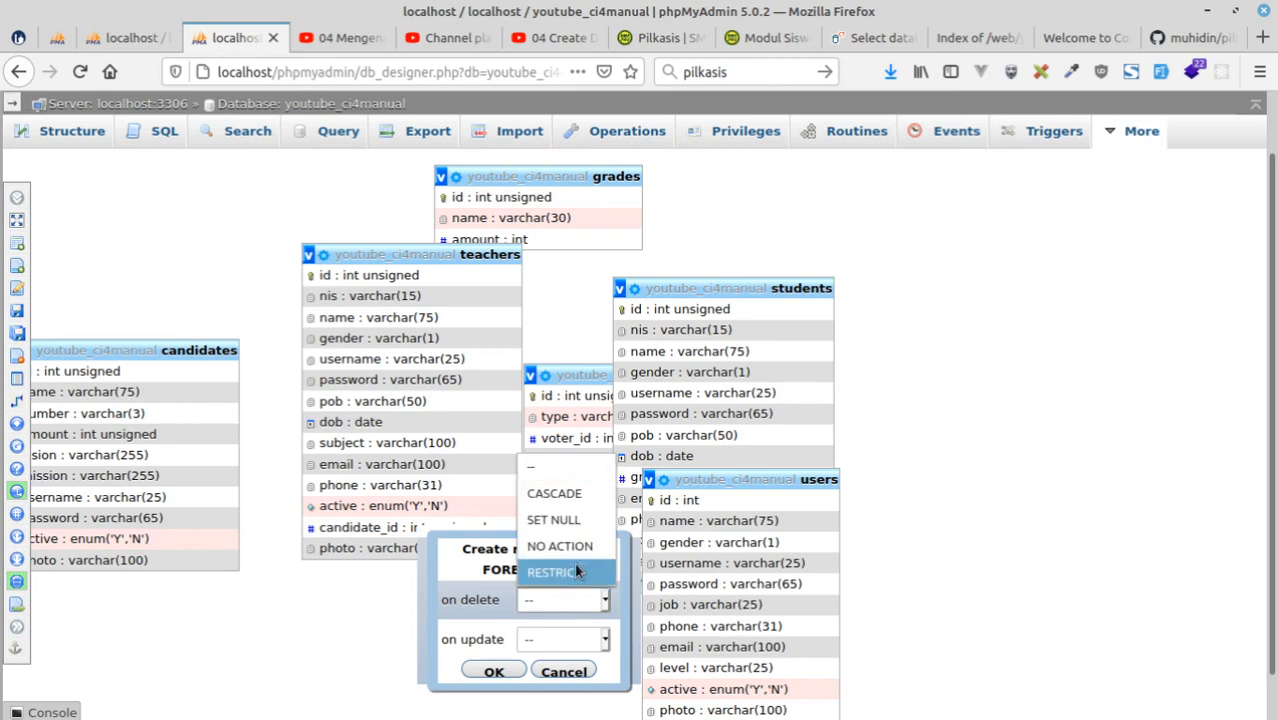
click(560, 495)
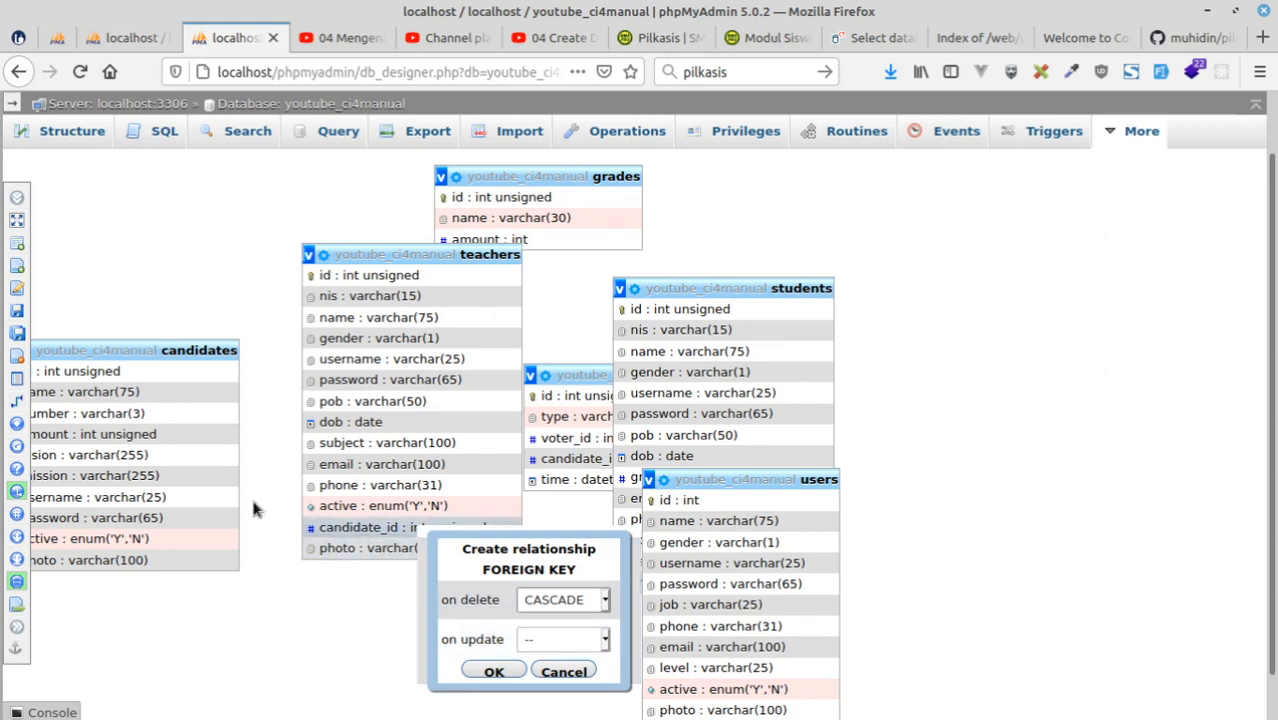
click(537, 644)
click(537, 543)
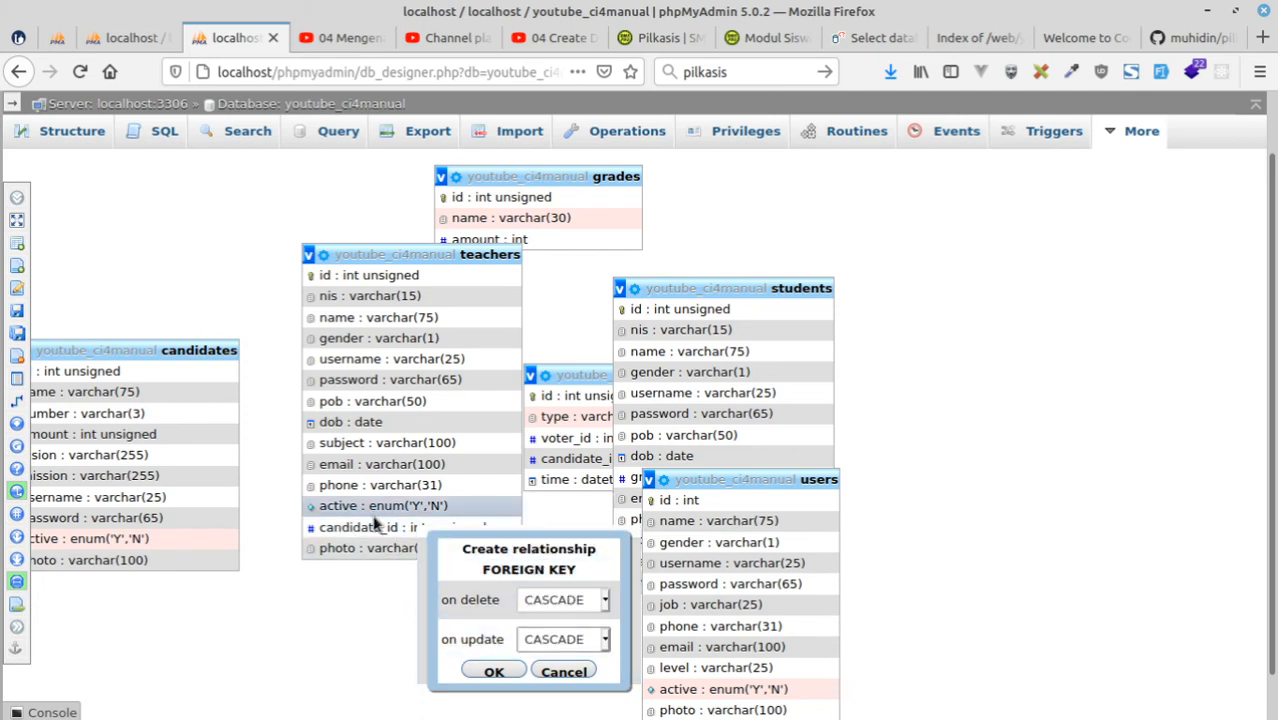
click(493, 672)
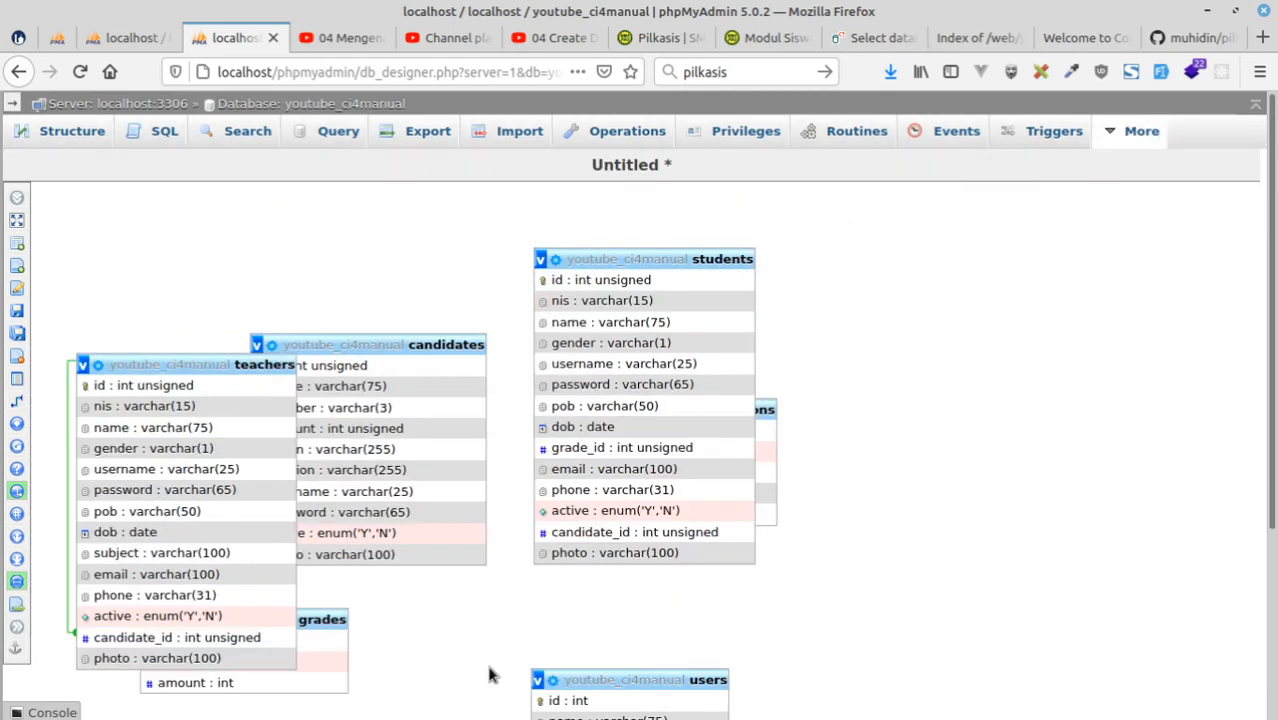
Relate the students candidate_id to the candidates id as a foreign key, with CASCADE on delete and on update.
mouse_move(40, 400)
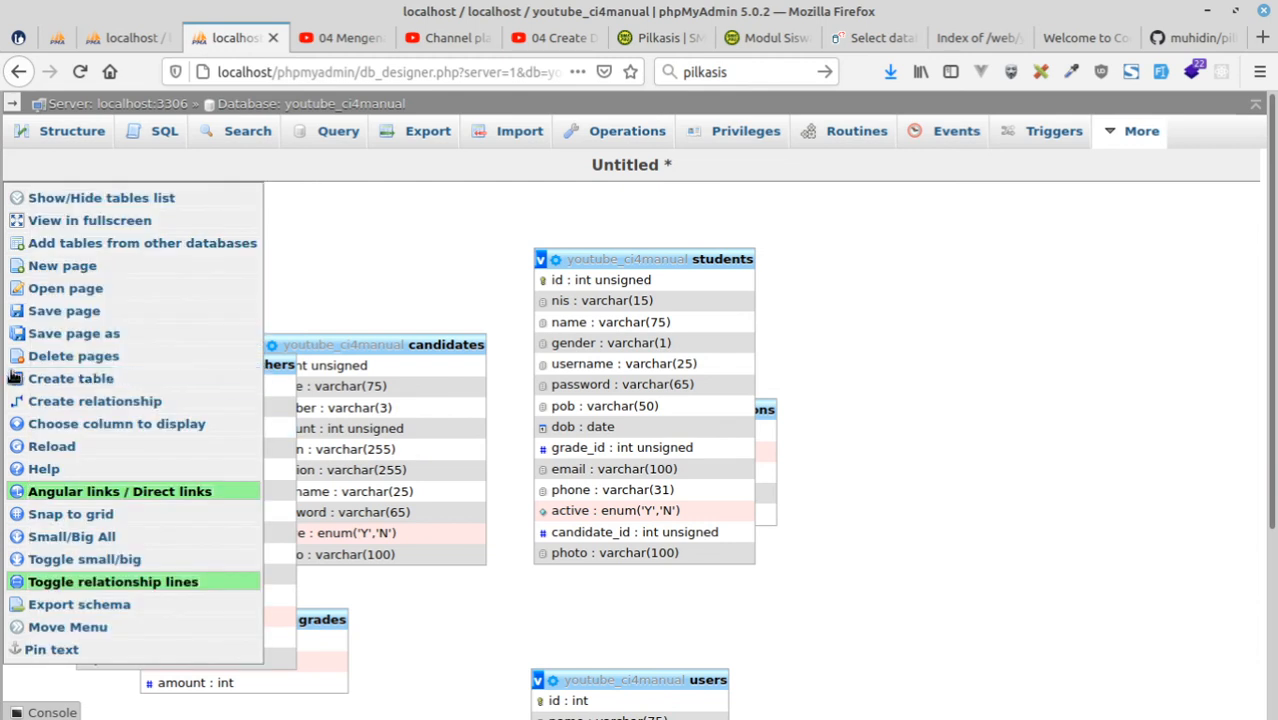
click(44, 404)
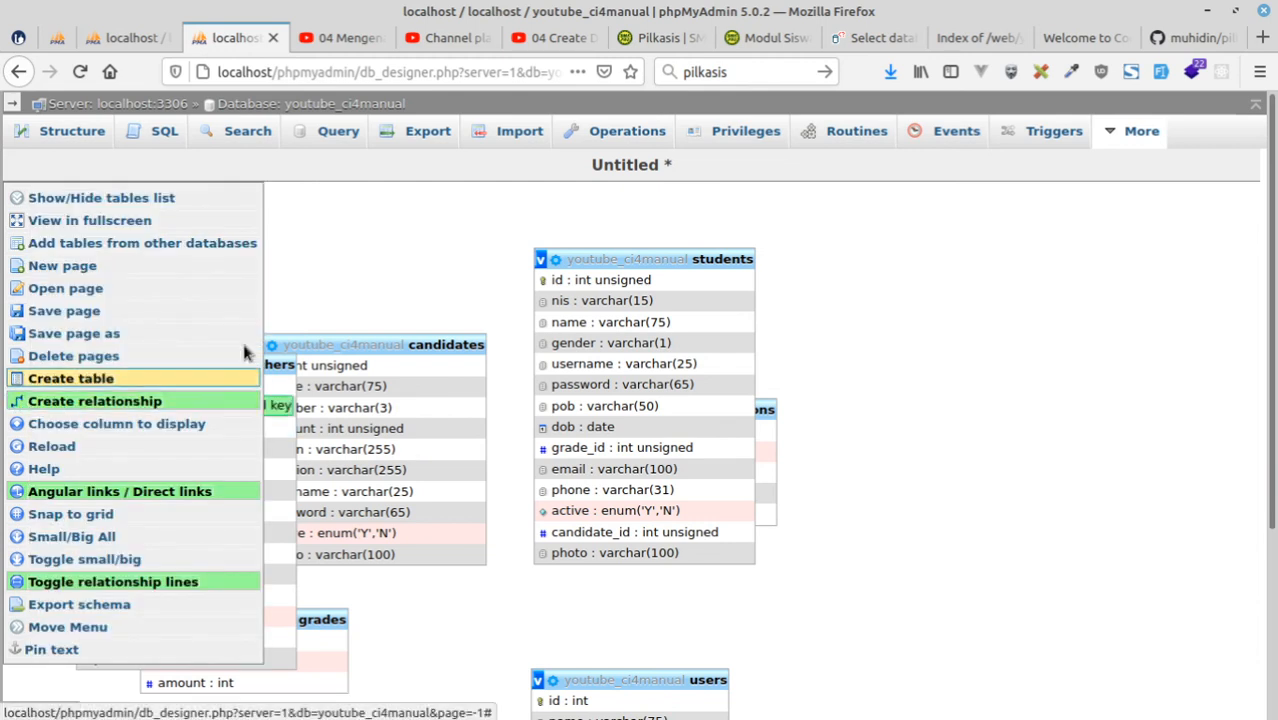
click(405, 366)
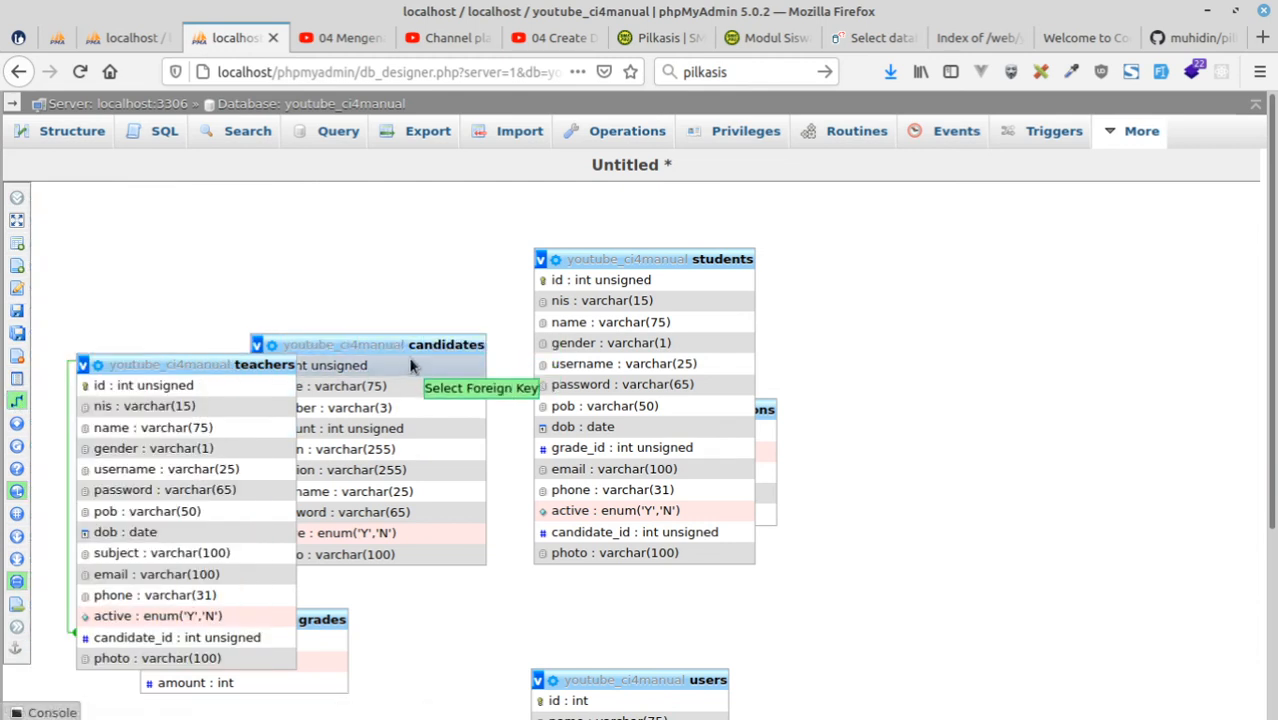
click(661, 532)
click(796, 614)
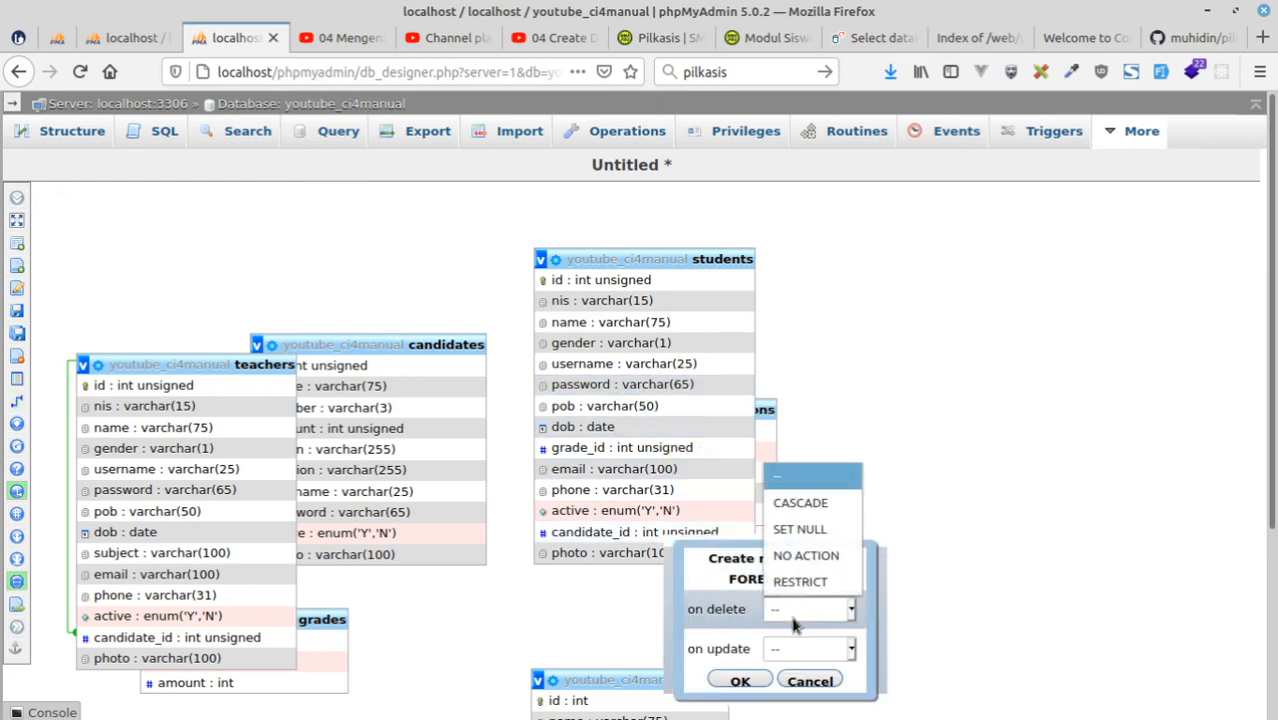
click(795, 502)
click(826, 651)
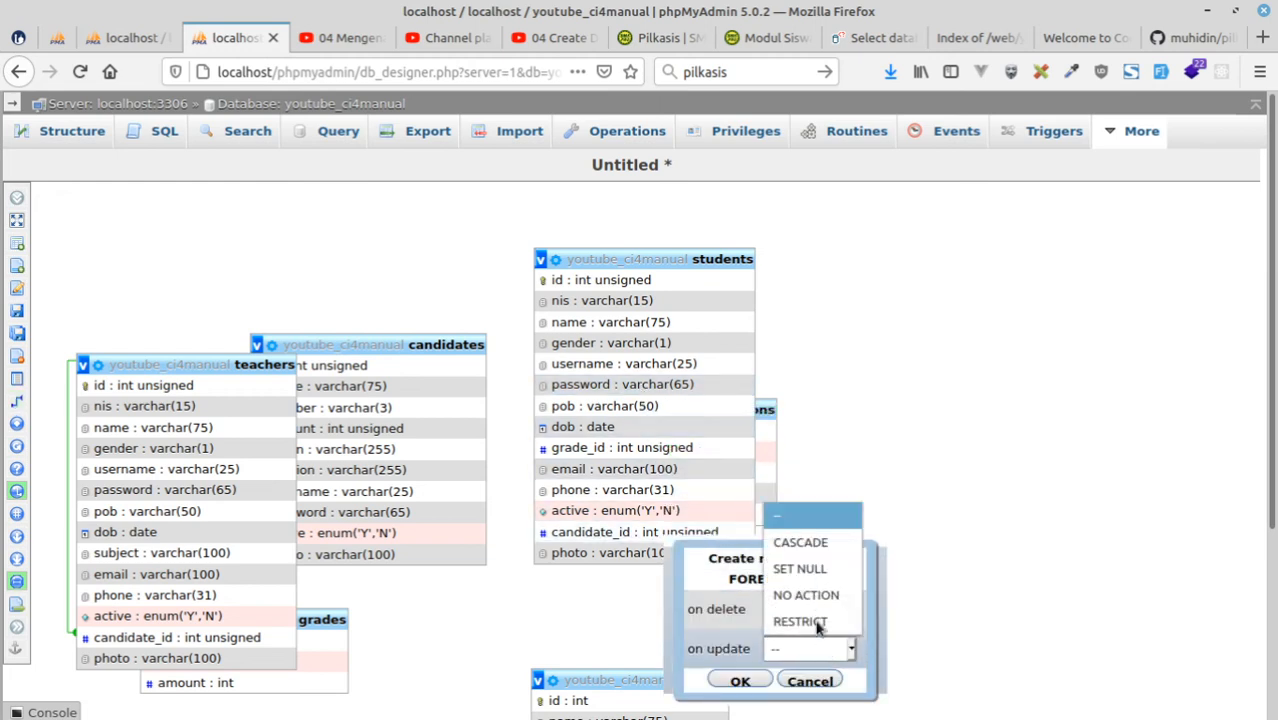
click(800, 539)
click(740, 682)
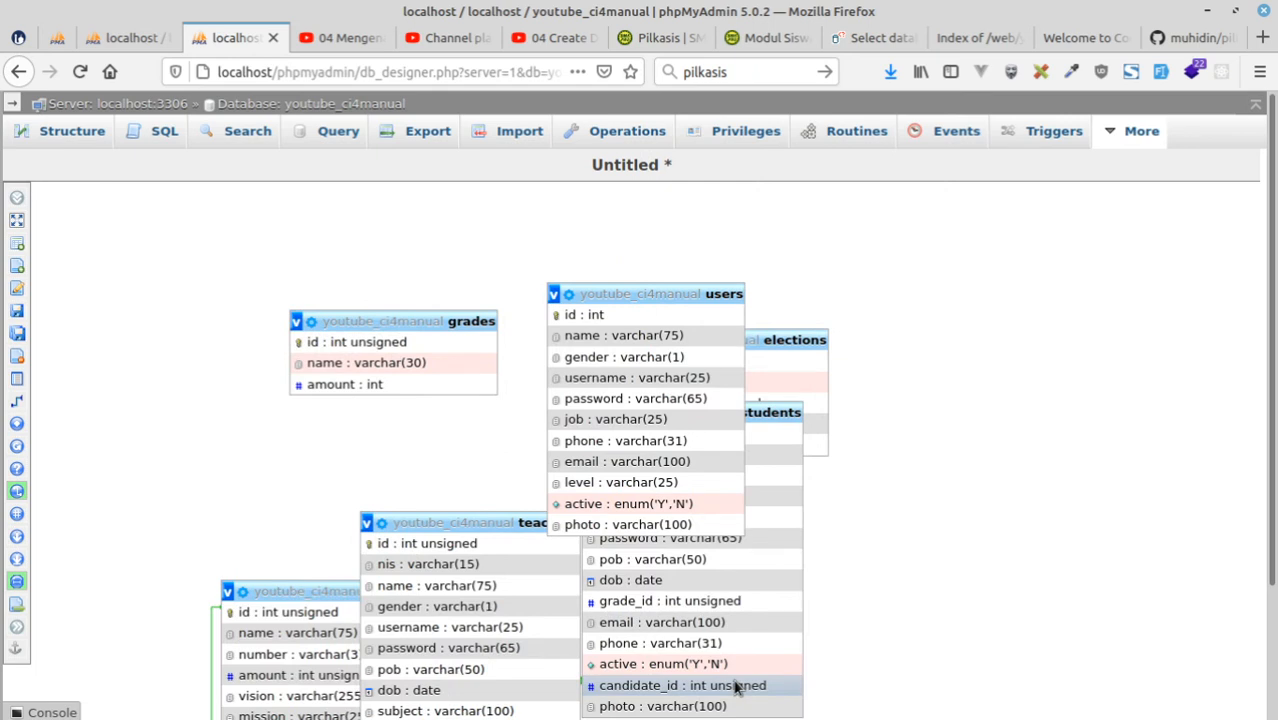
Try to create a relationship with the grades id as referenced key and the students grade_id as foreign key.
scroll(868, 610, down, 3)
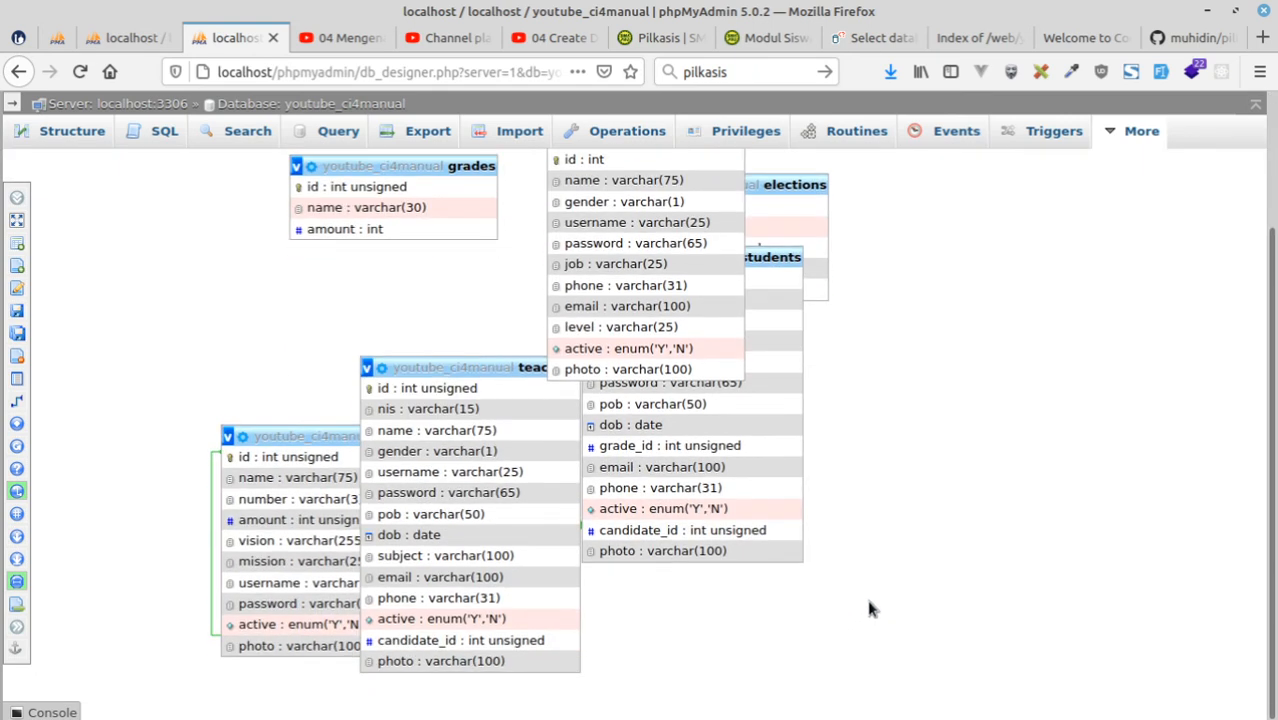
scroll(868, 608, up, 2)
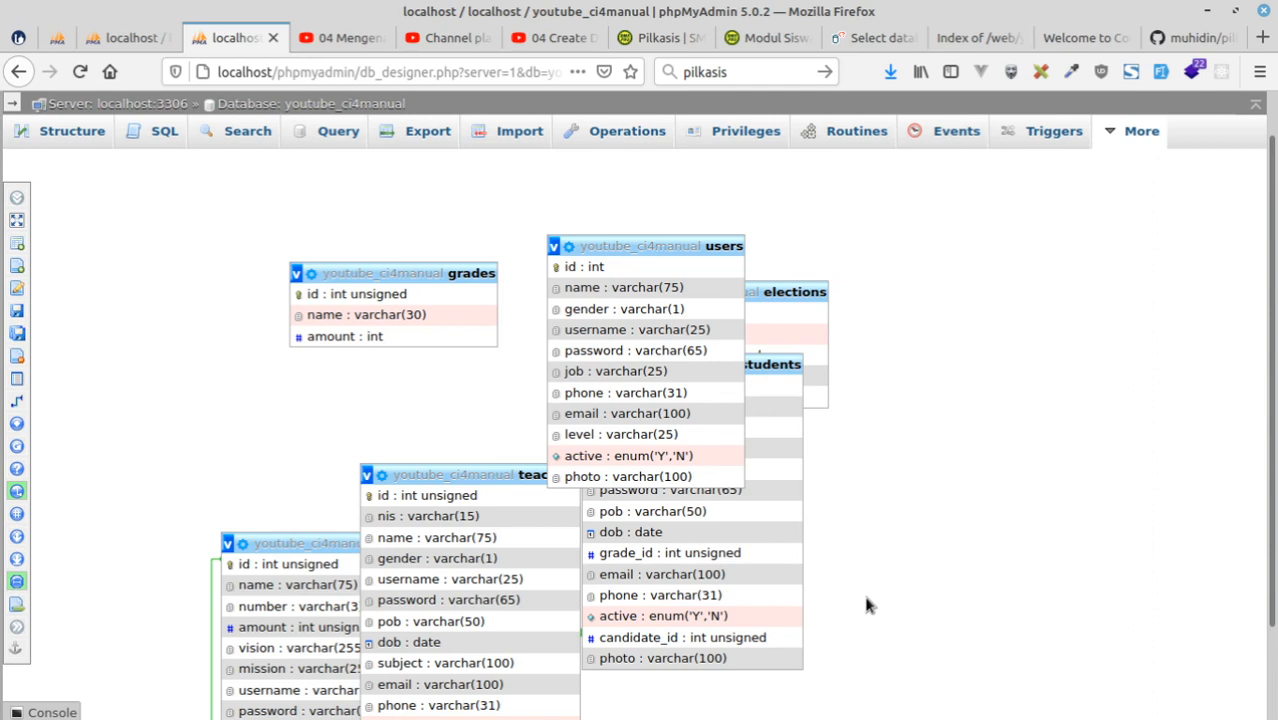
mouse_move(33, 403)
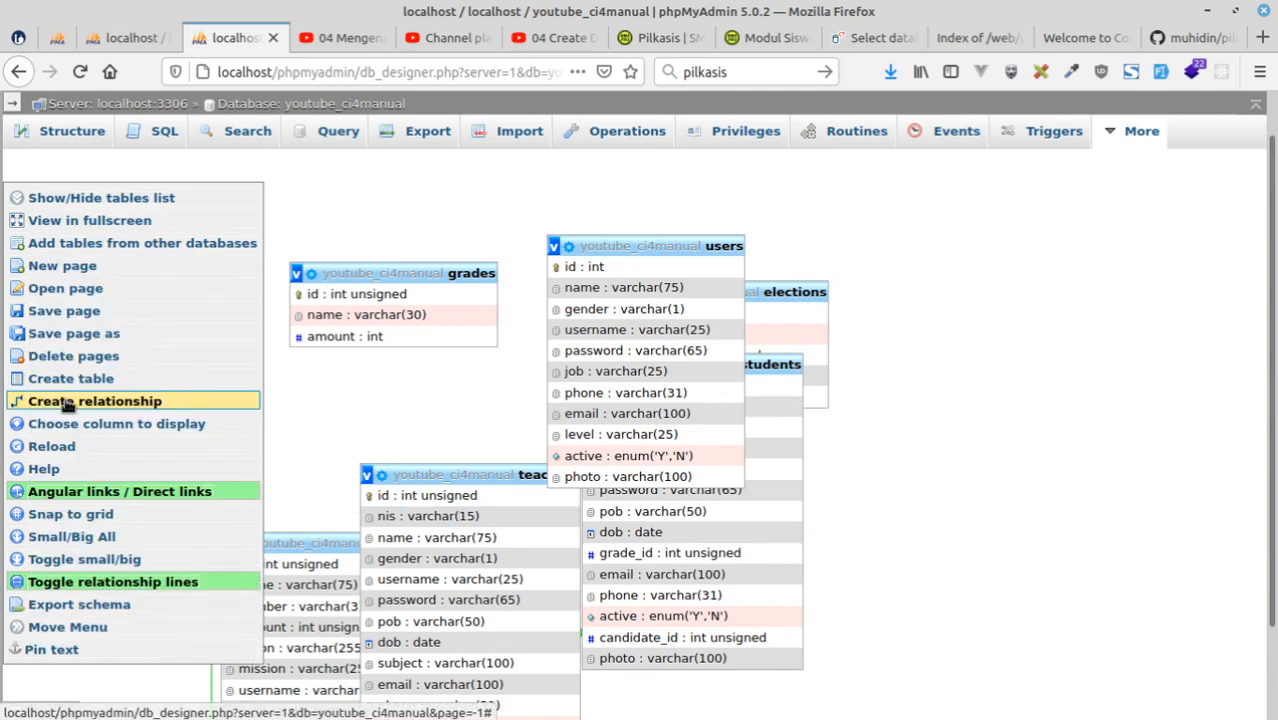
click(100, 401)
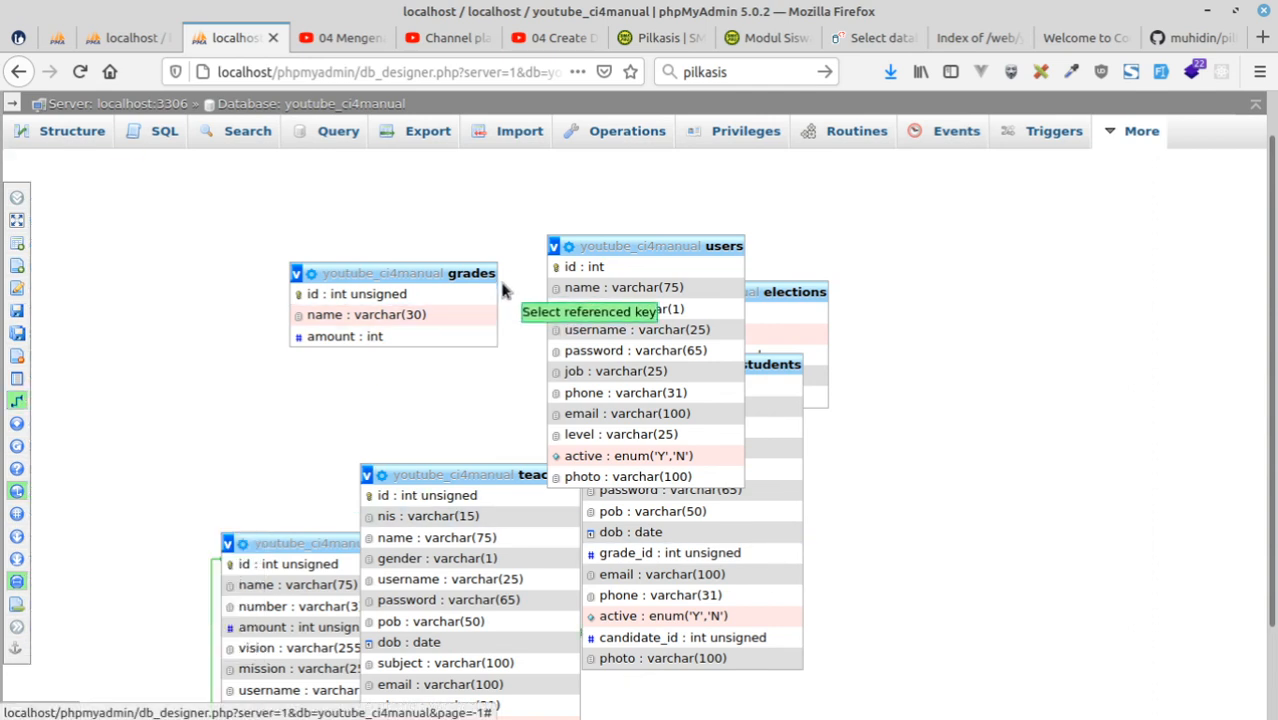
click(428, 293)
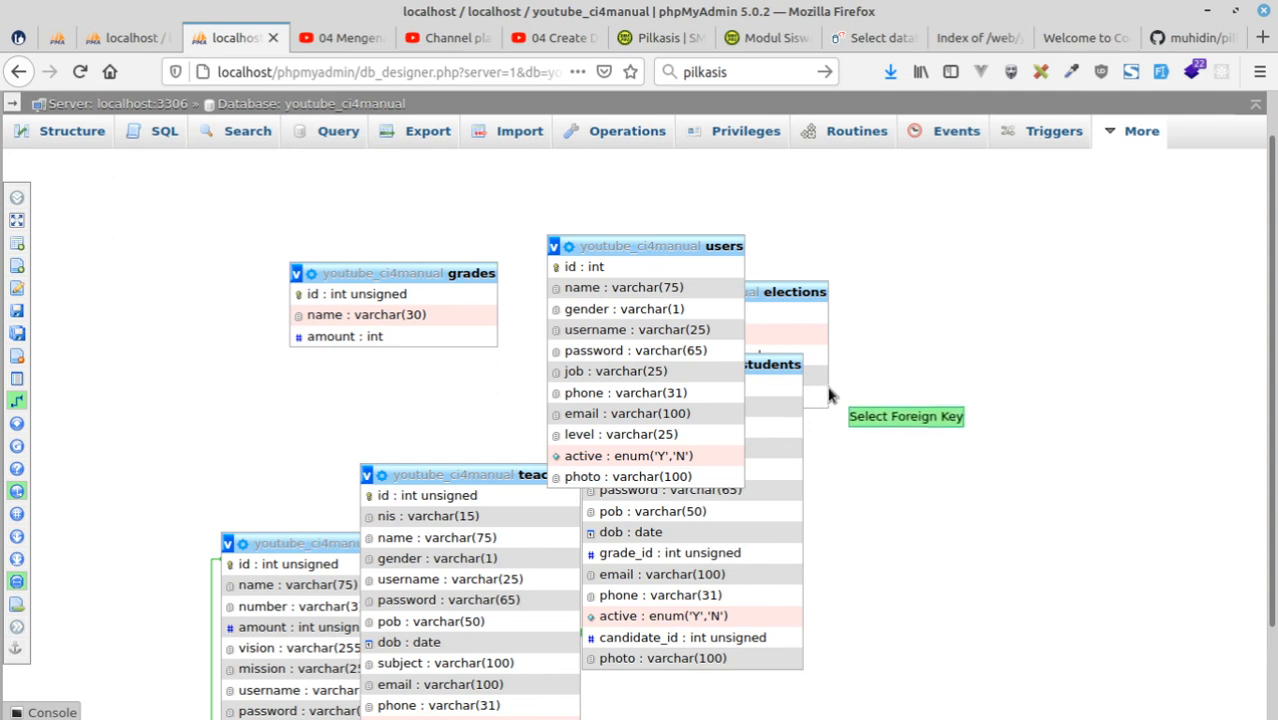
click(733, 556)
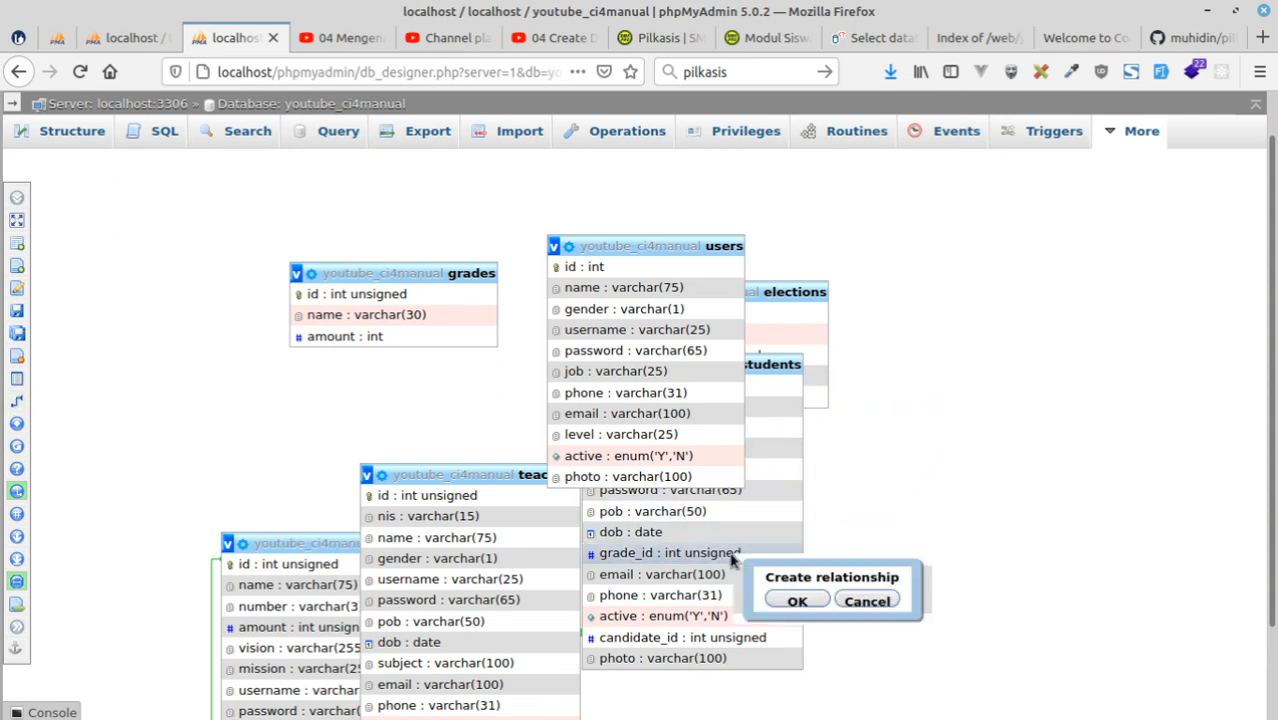
click(794, 601)
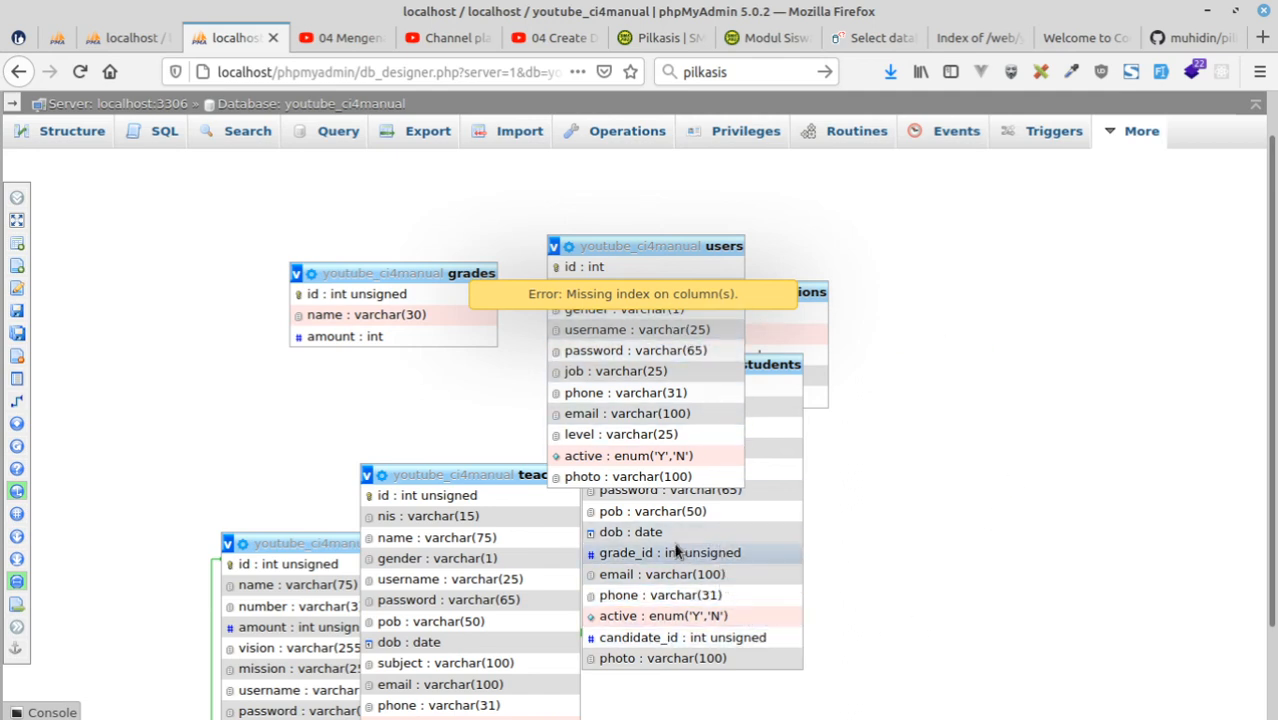
In the other phpMyAdmin tab, open the structure of the youtube_ci4manual students table and add an index on grade_id.
click(140, 38)
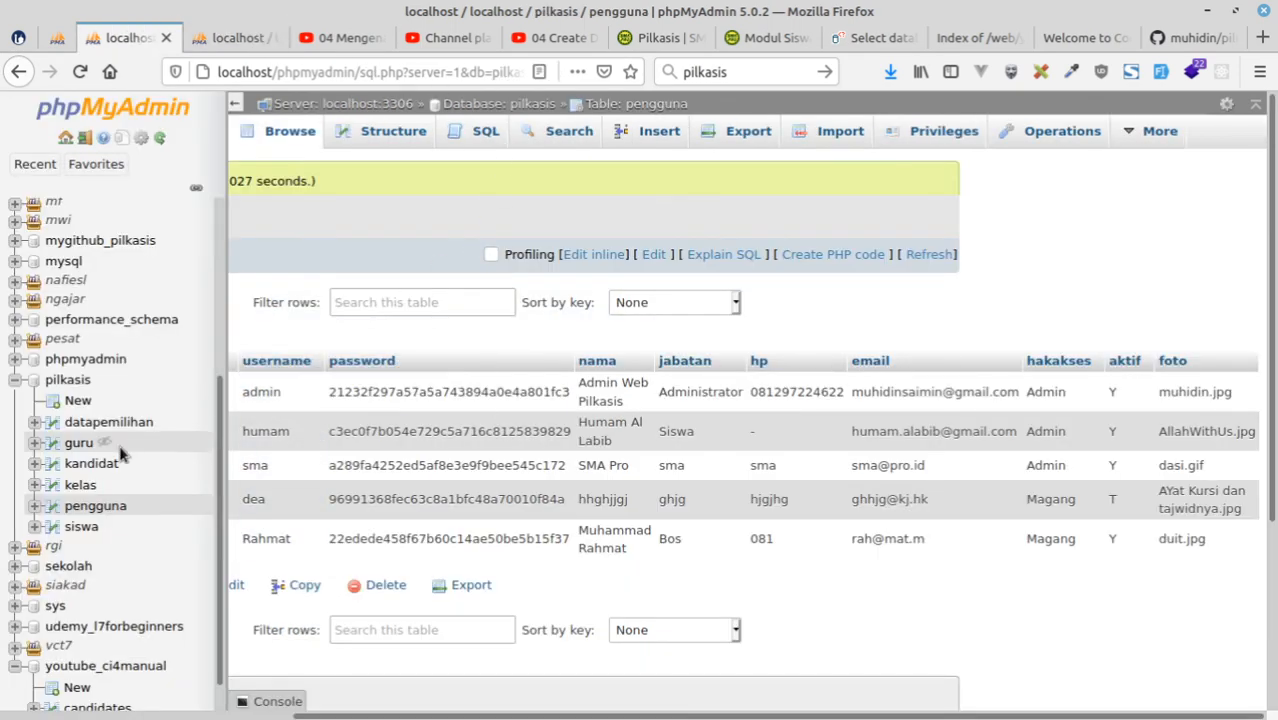
scroll(148, 475, down, 5)
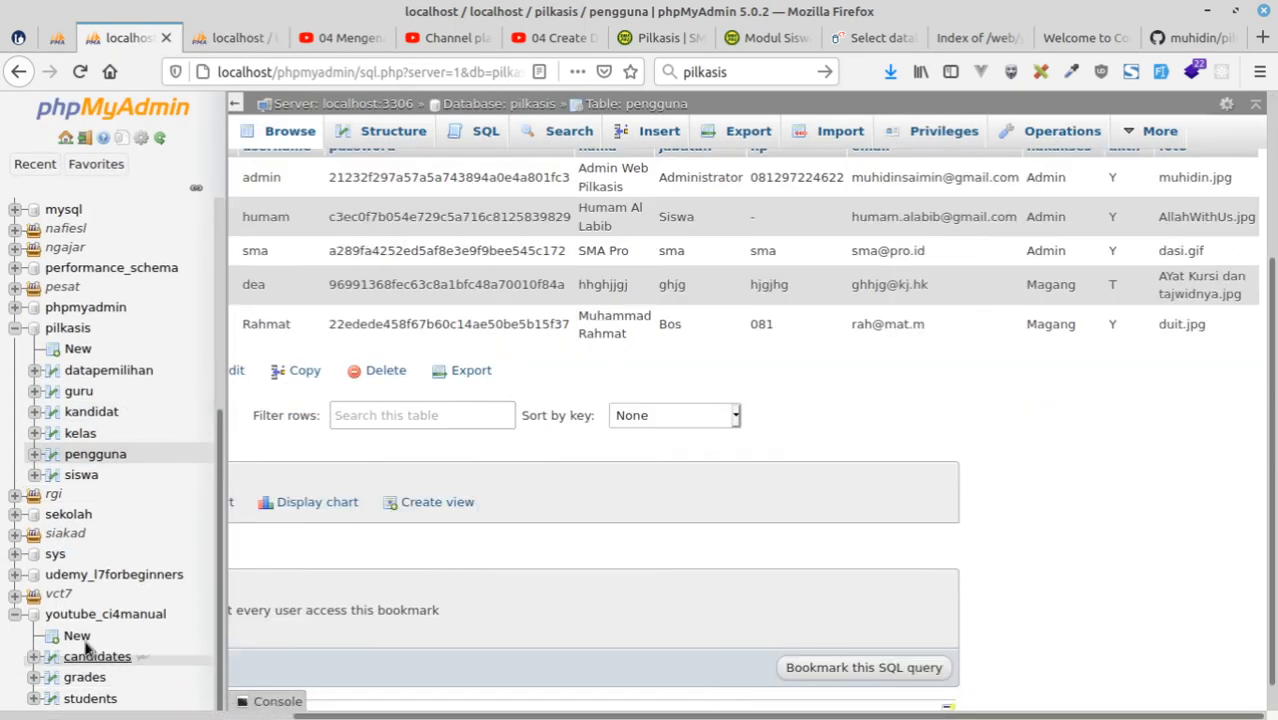
click(90, 699)
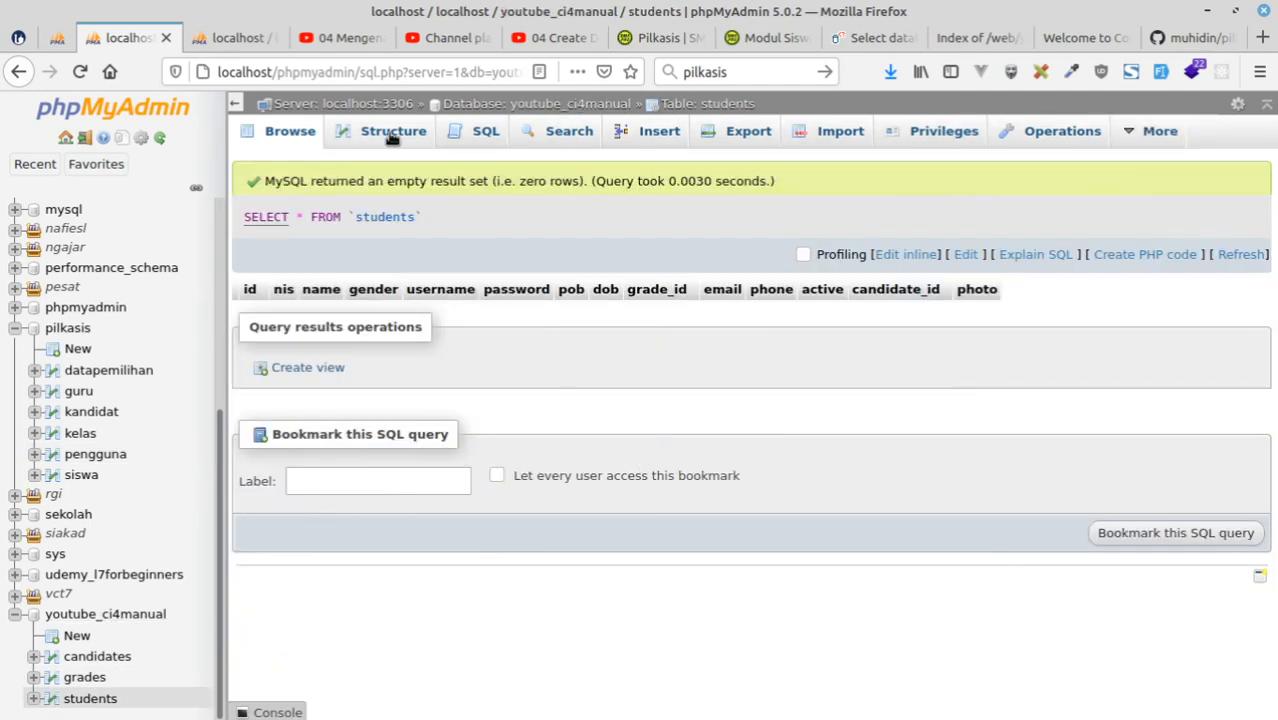
click(391, 139)
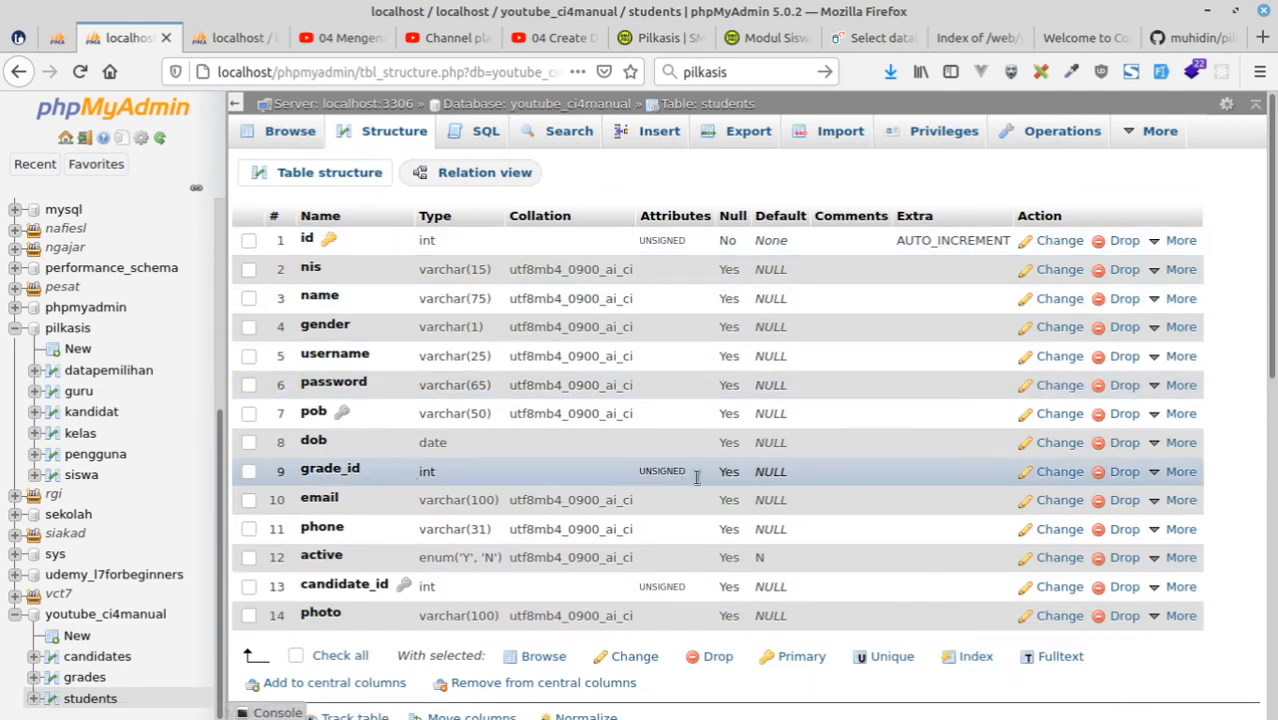
mouse_move(1165, 474)
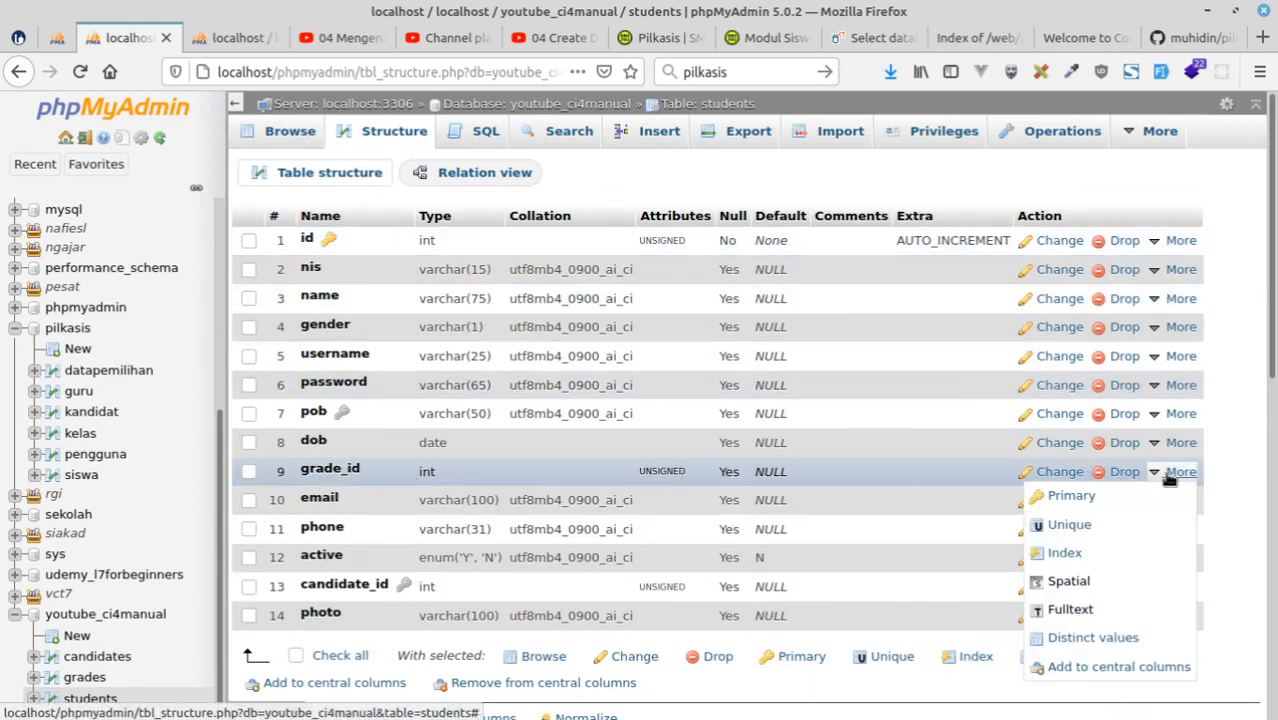
click(1064, 554)
click(657, 460)
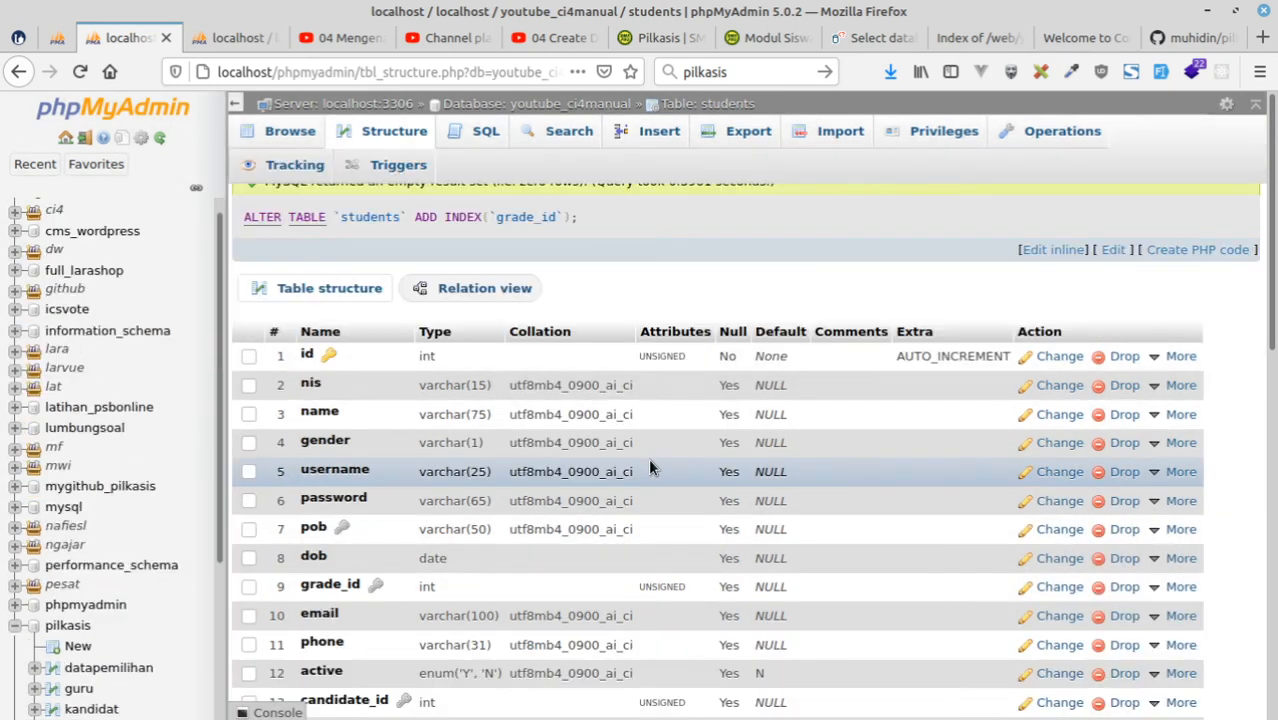
In the Designer, create a relationship with the grades id as referenced key and the students grade_id as foreign key.
click(256, 34)
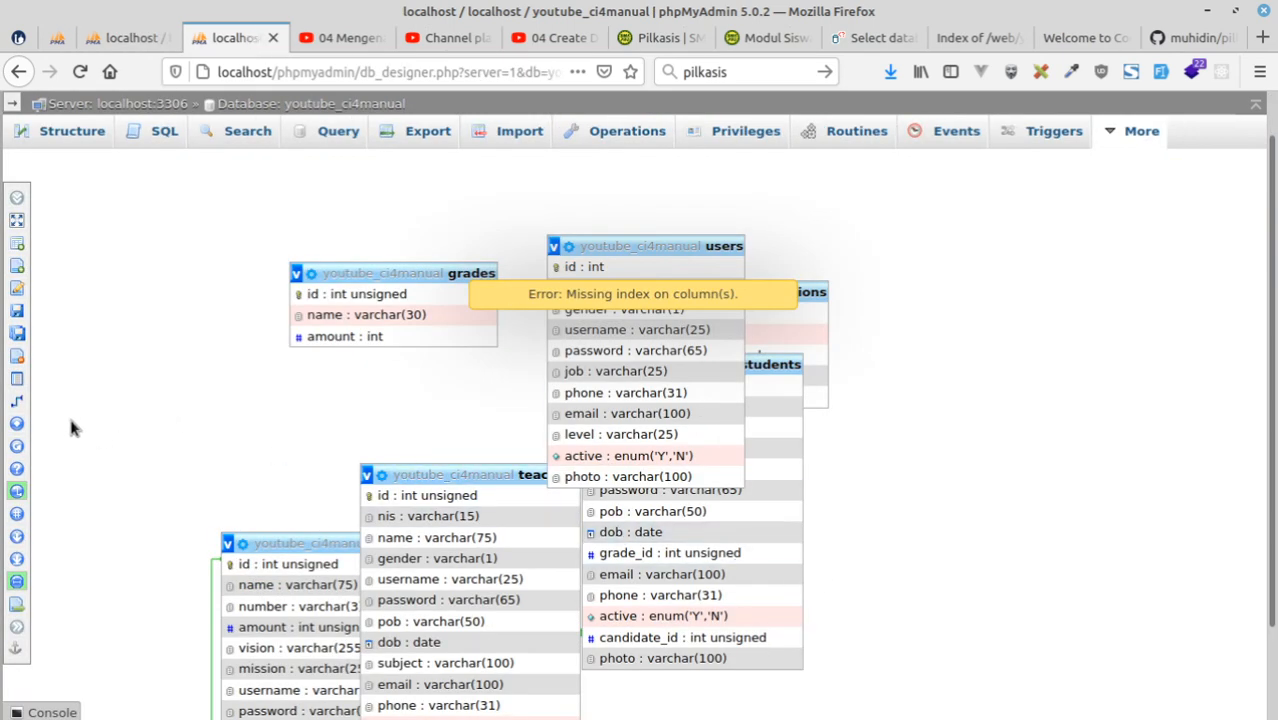
click(45, 402)
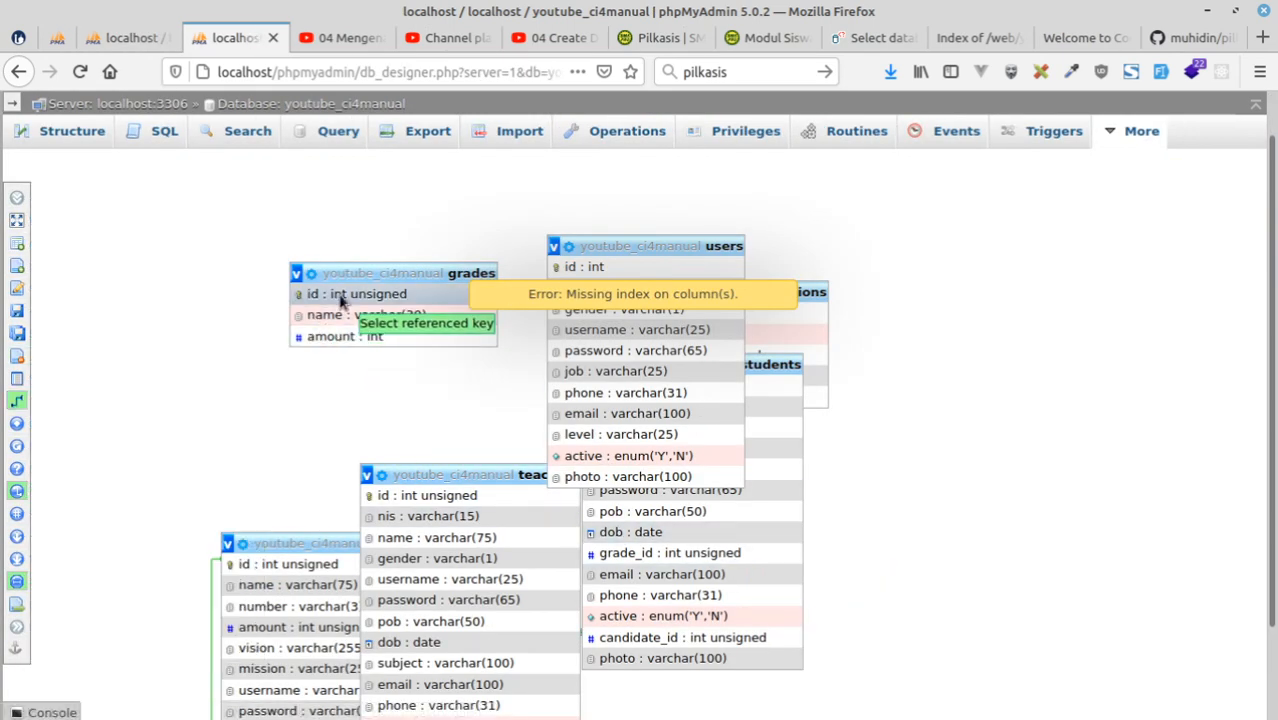
click(340, 298)
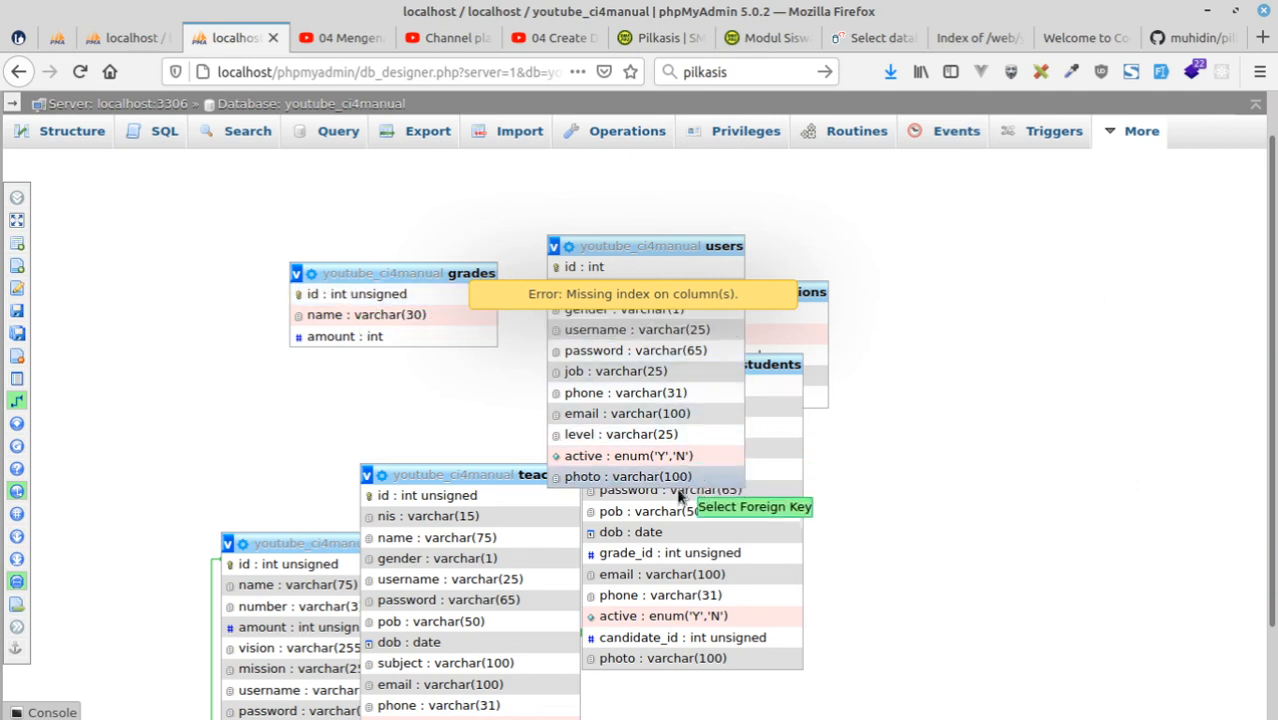
click(658, 556)
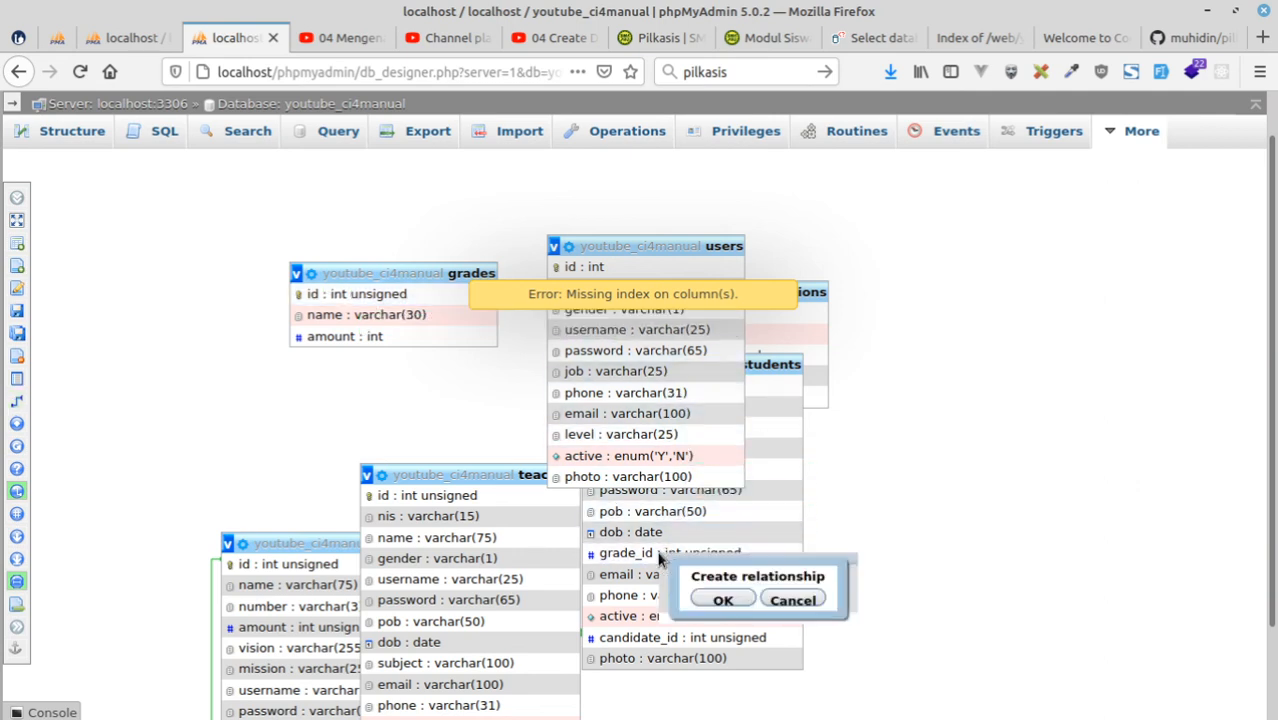
click(727, 599)
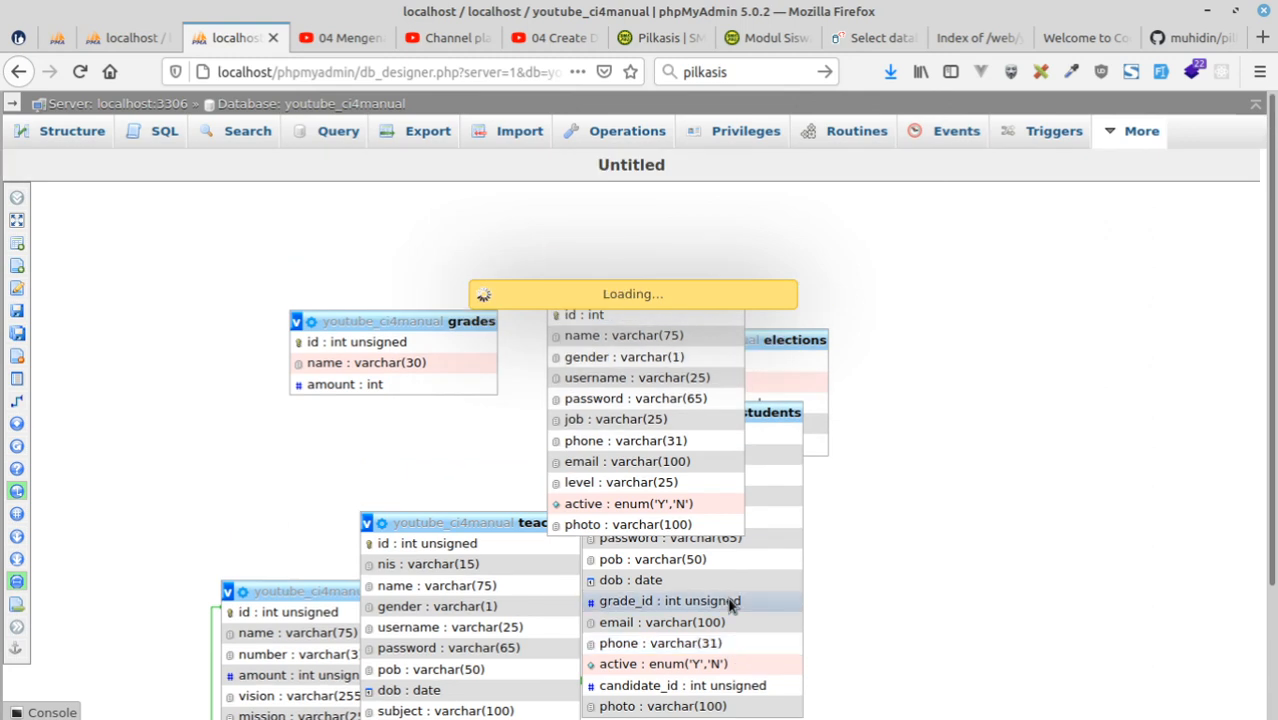
Move the users and teachers tables apart in the Designer to uncover the grades and candidates tables.
scroll(604, 462, down, 3)
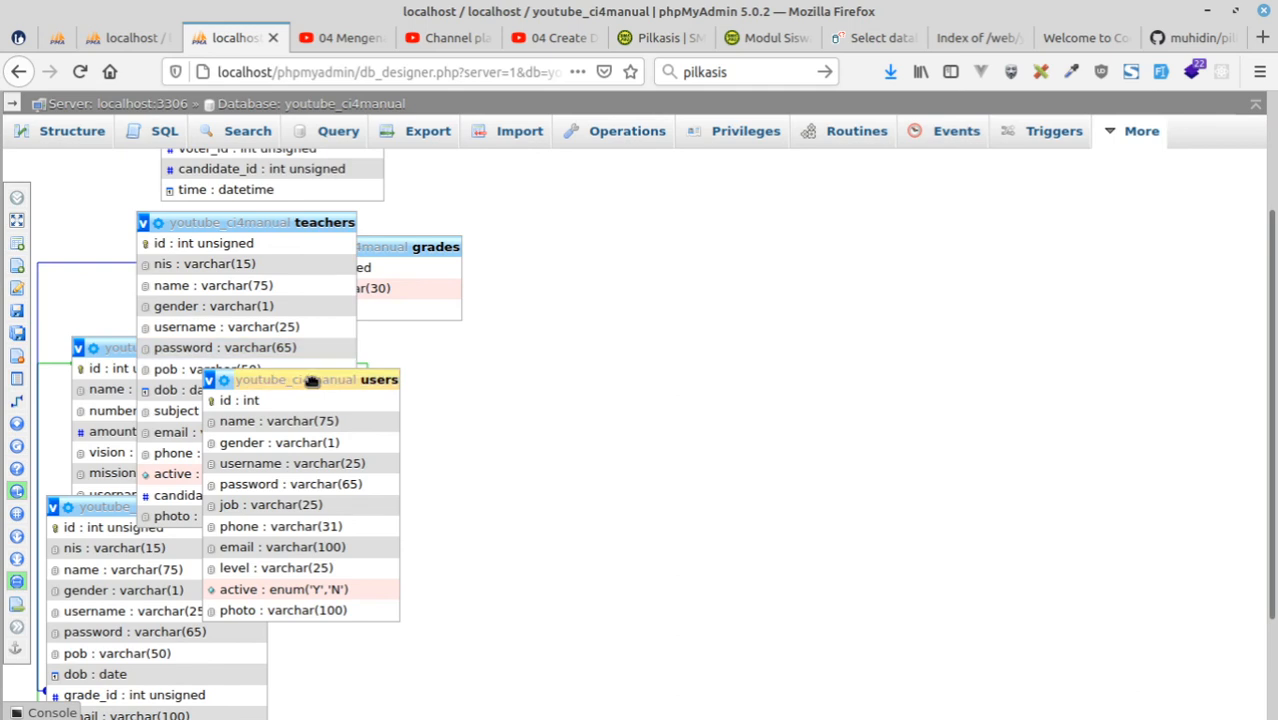
drag(310, 380, 624, 352)
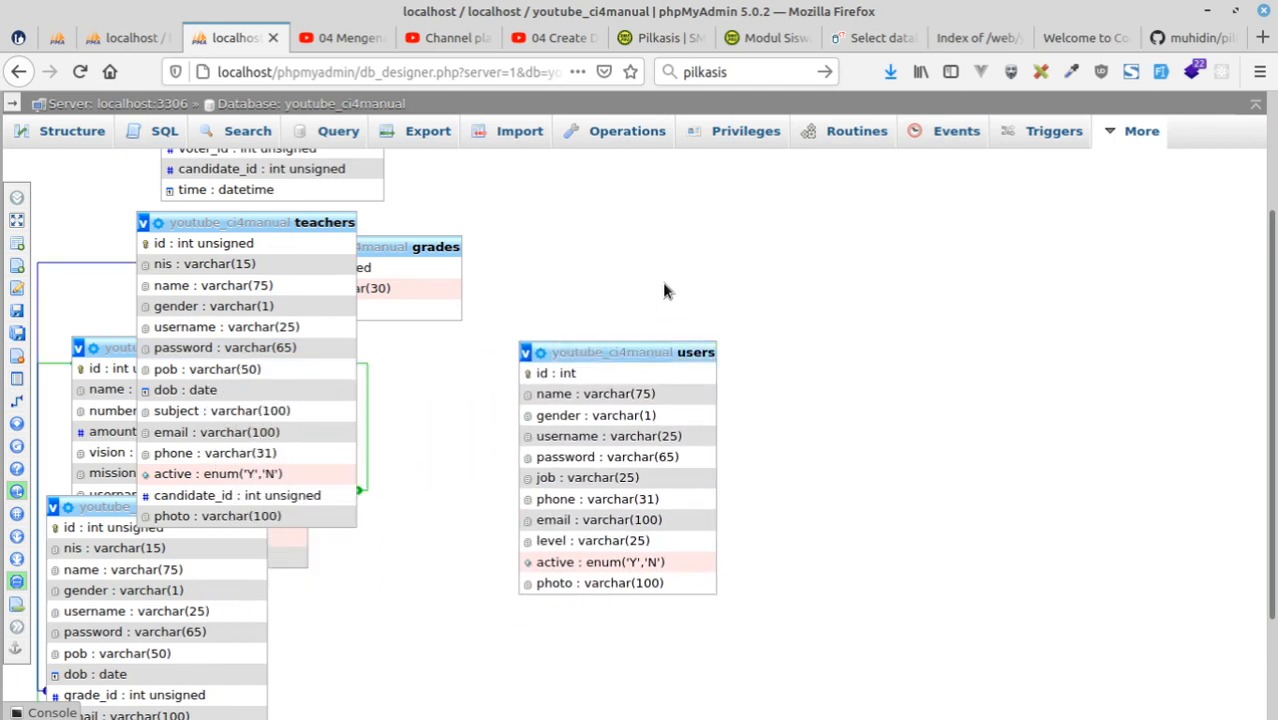
drag(248, 228, 397, 483)
drag(474, 472, 464, 446)
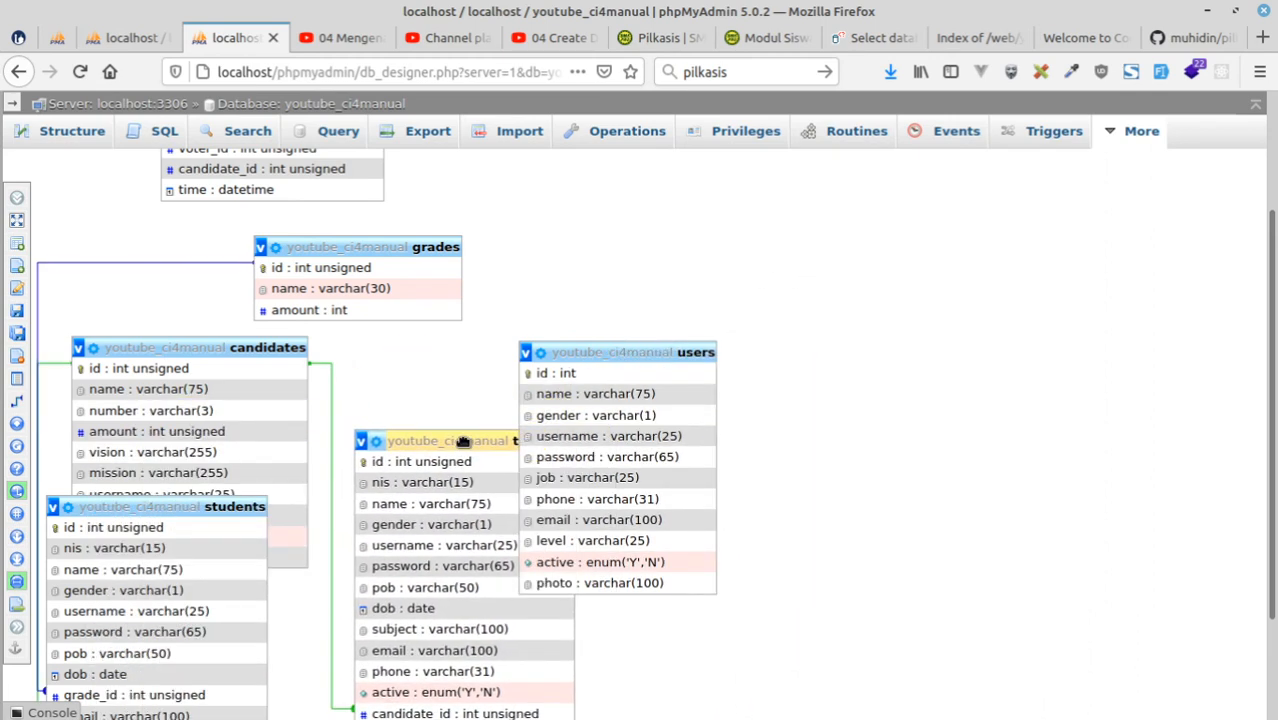
scroll(305, 418, down, 1)
scroll(305, 418, down, 2)
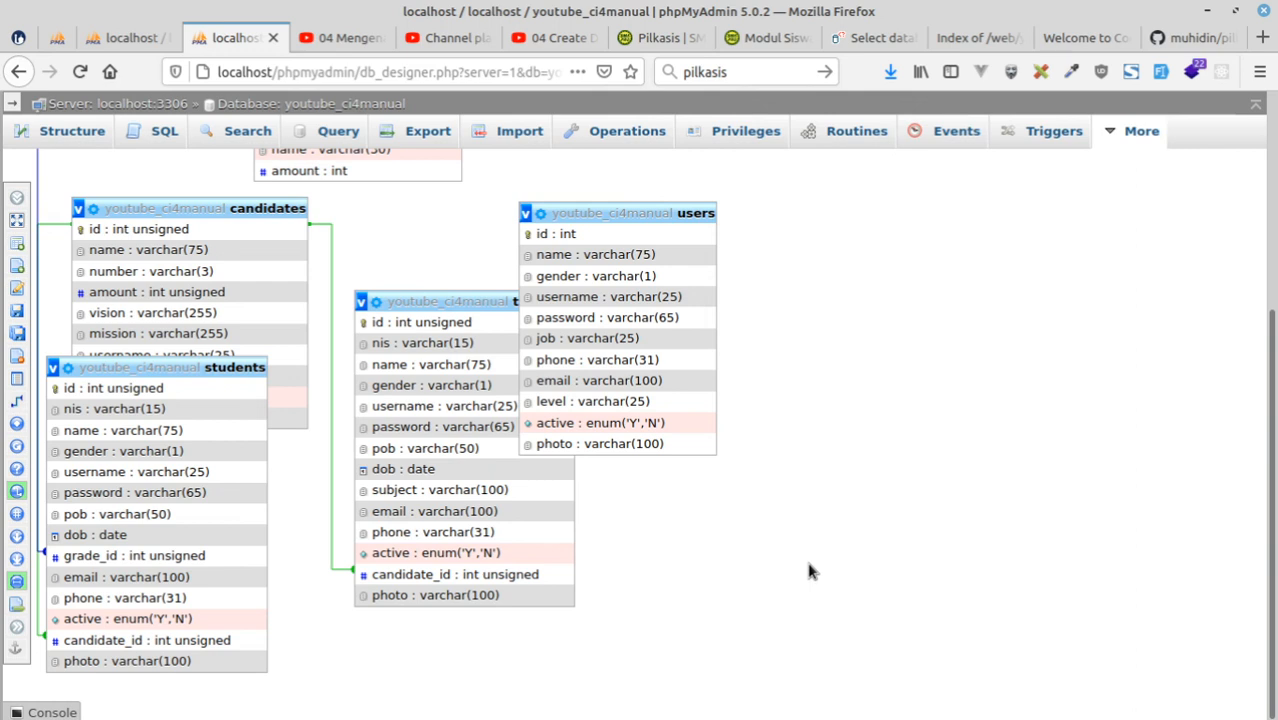
scroll(760, 533, up, 2)
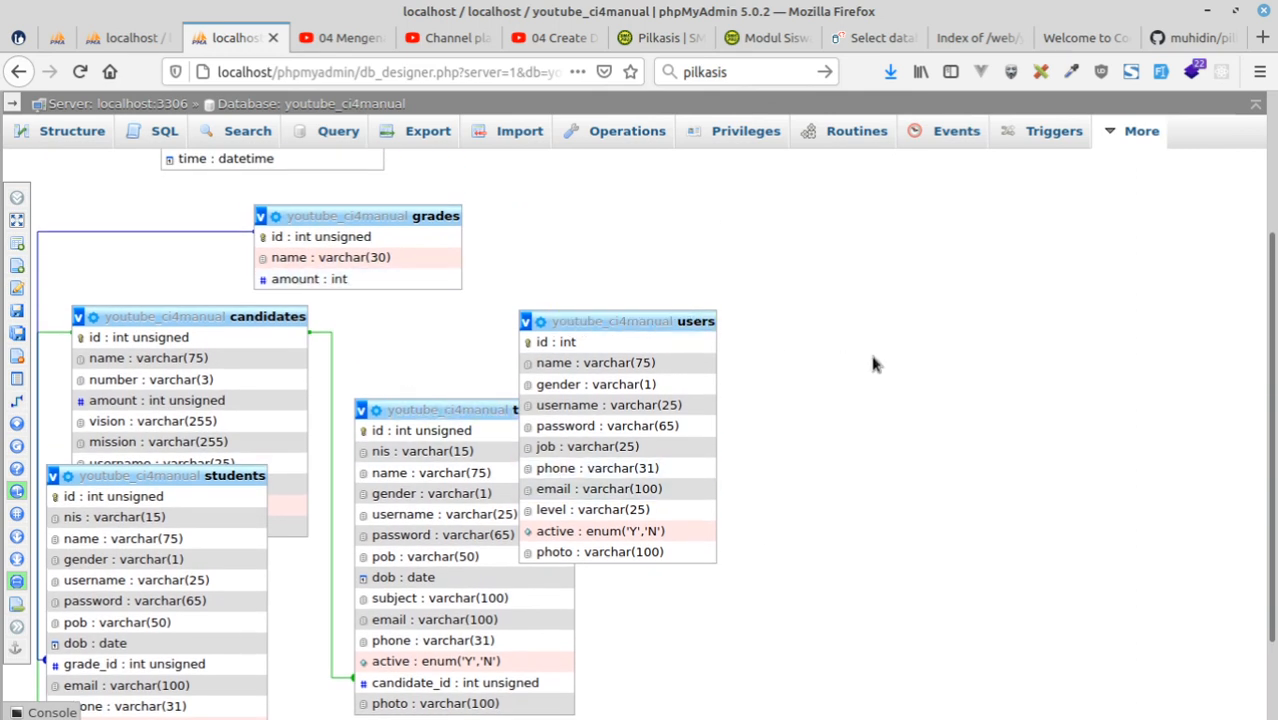
scroll(872, 364, up, 3)
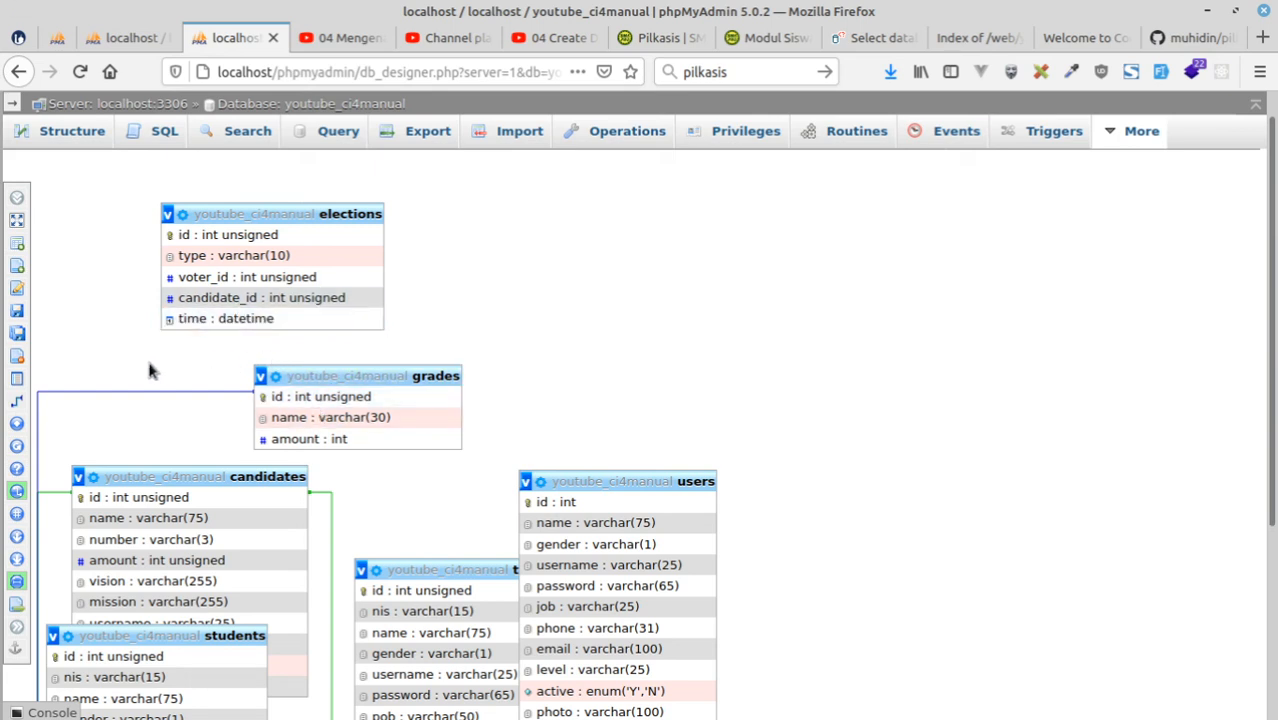
Relate the elections candidate_id to the candidates id as a foreign key, with CASCADE on delete and on update.
mouse_move(18, 436)
click(60, 401)
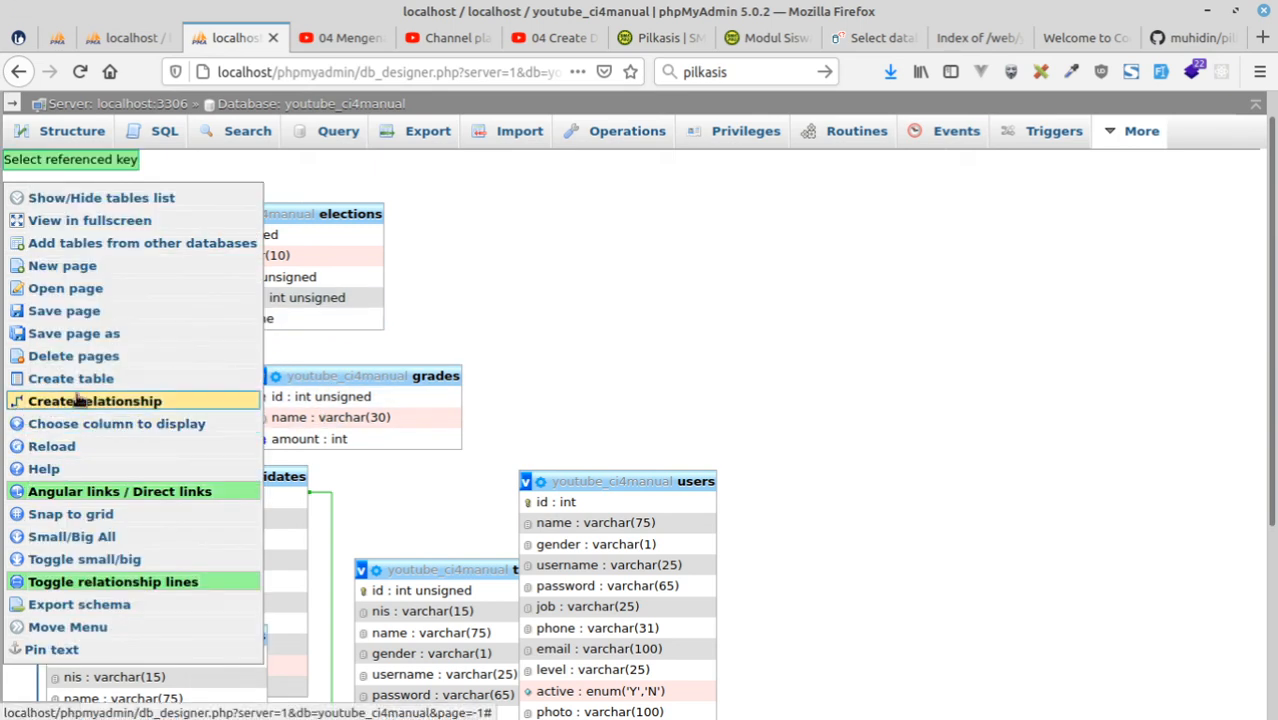
scroll(787, 491, down, 1)
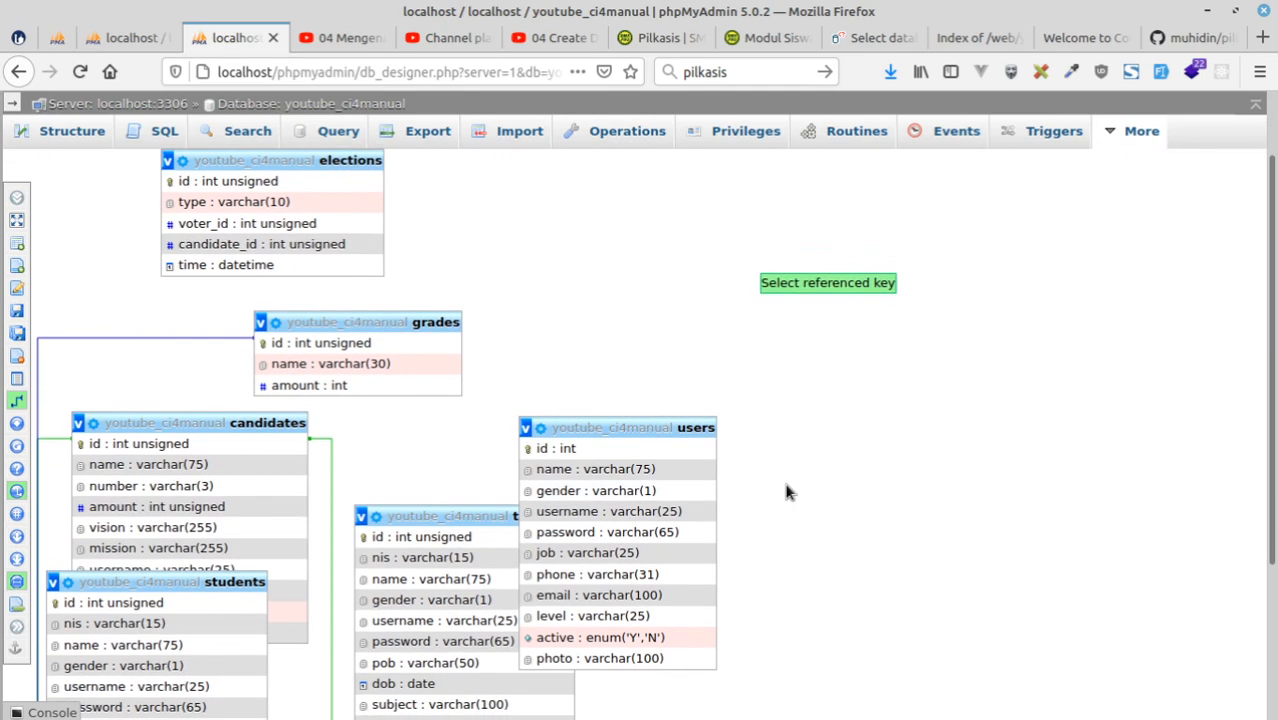
click(153, 446)
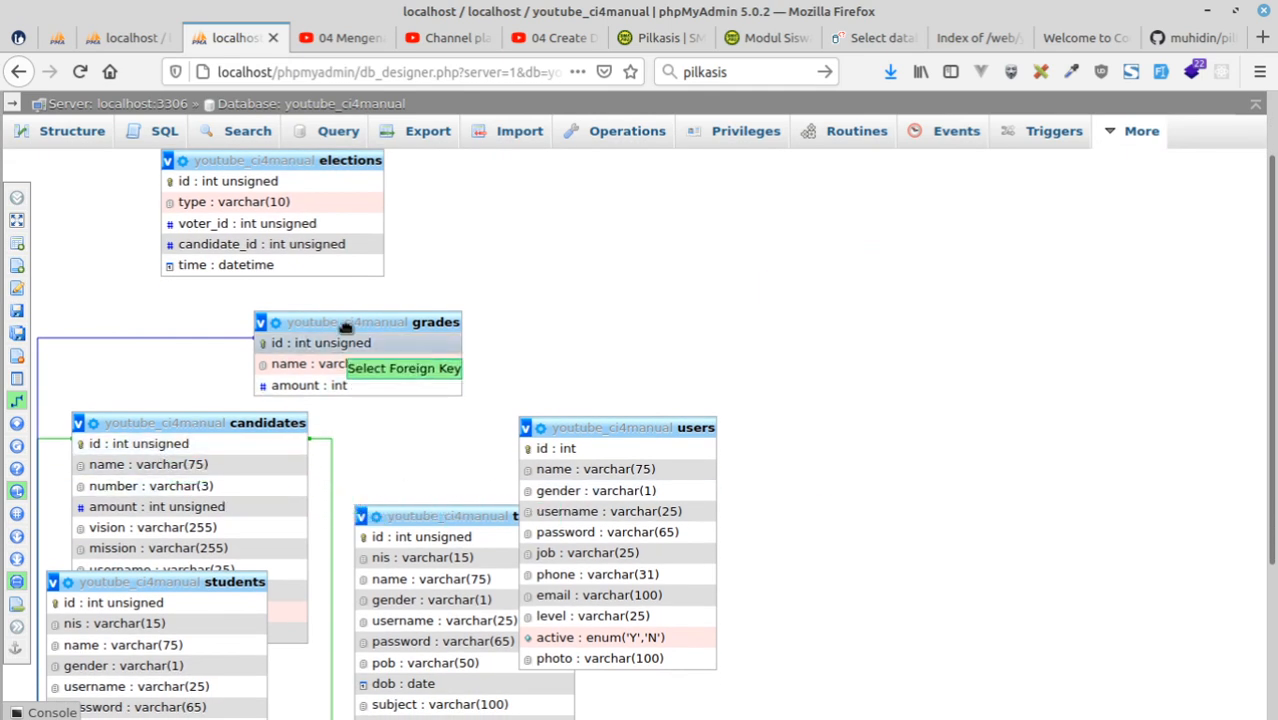
click(258, 246)
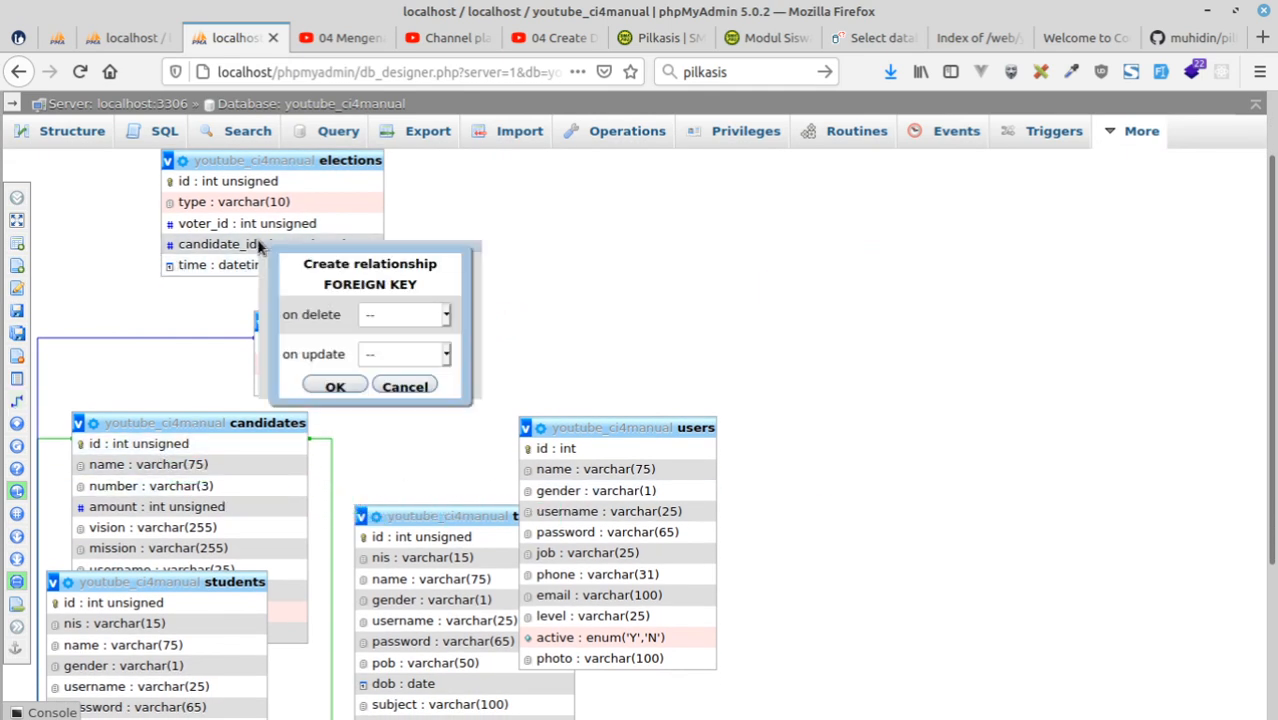
click(410, 316)
click(408, 367)
click(403, 356)
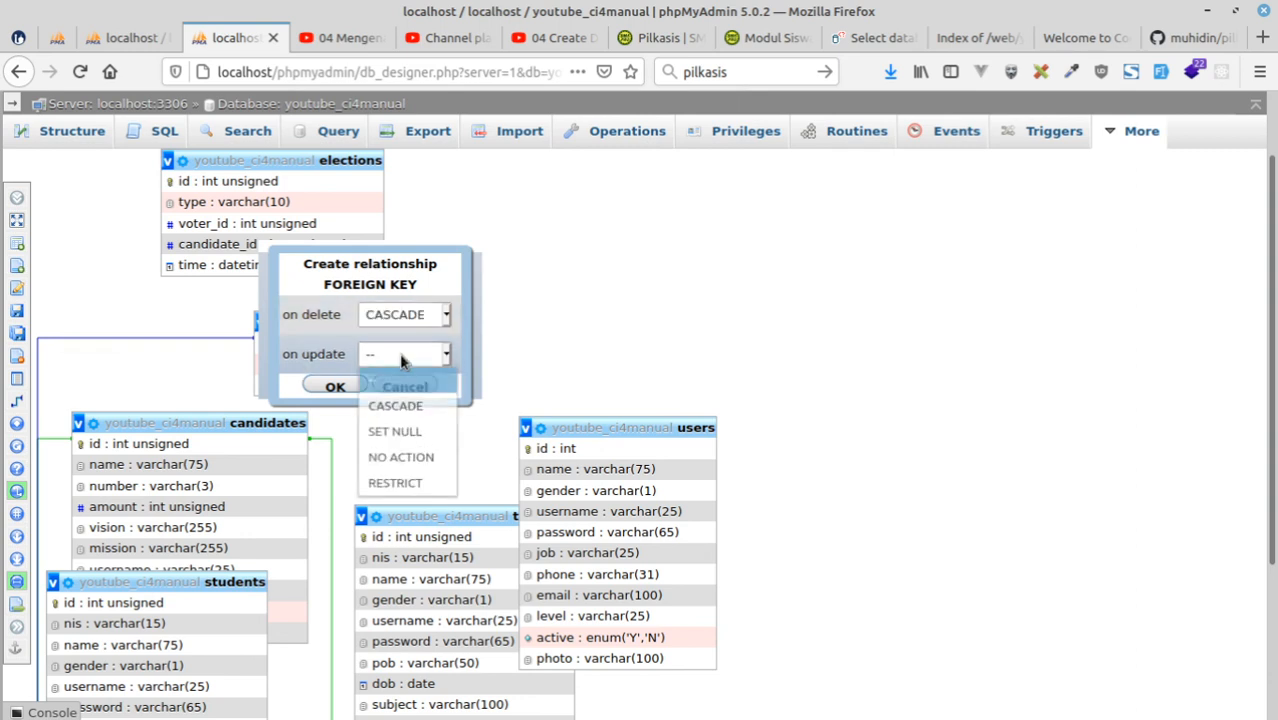
click(402, 406)
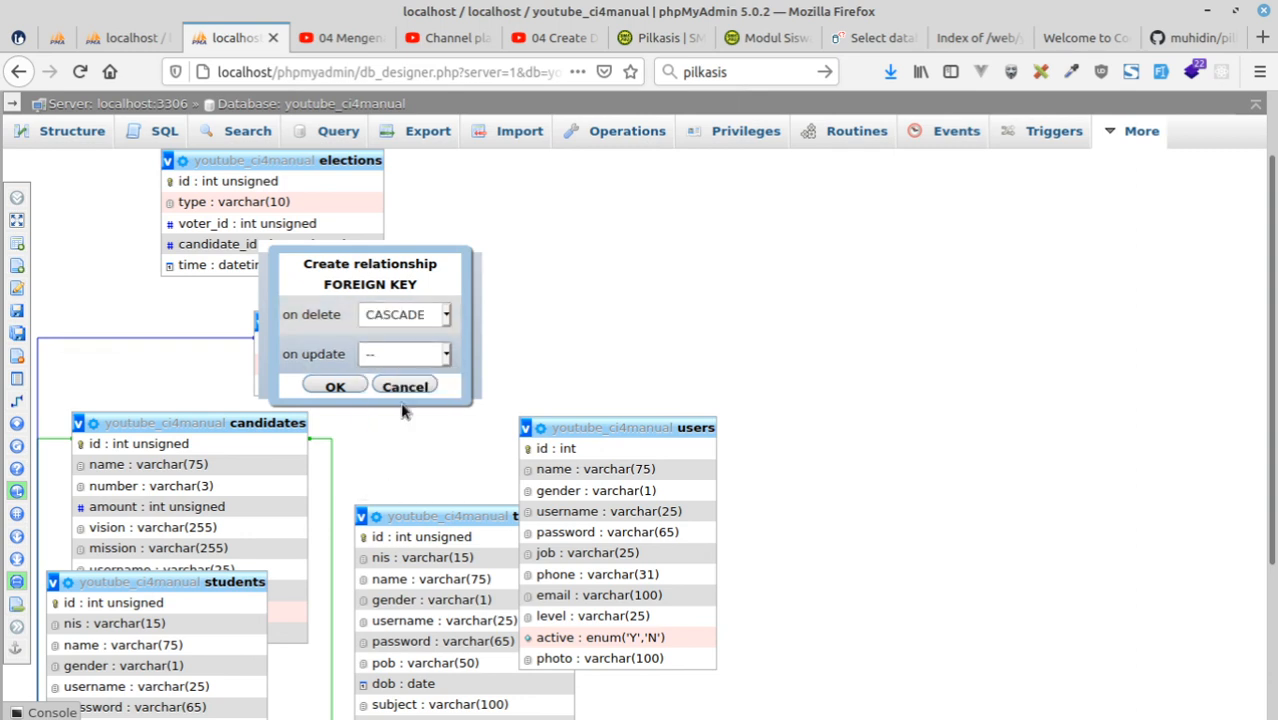
click(334, 386)
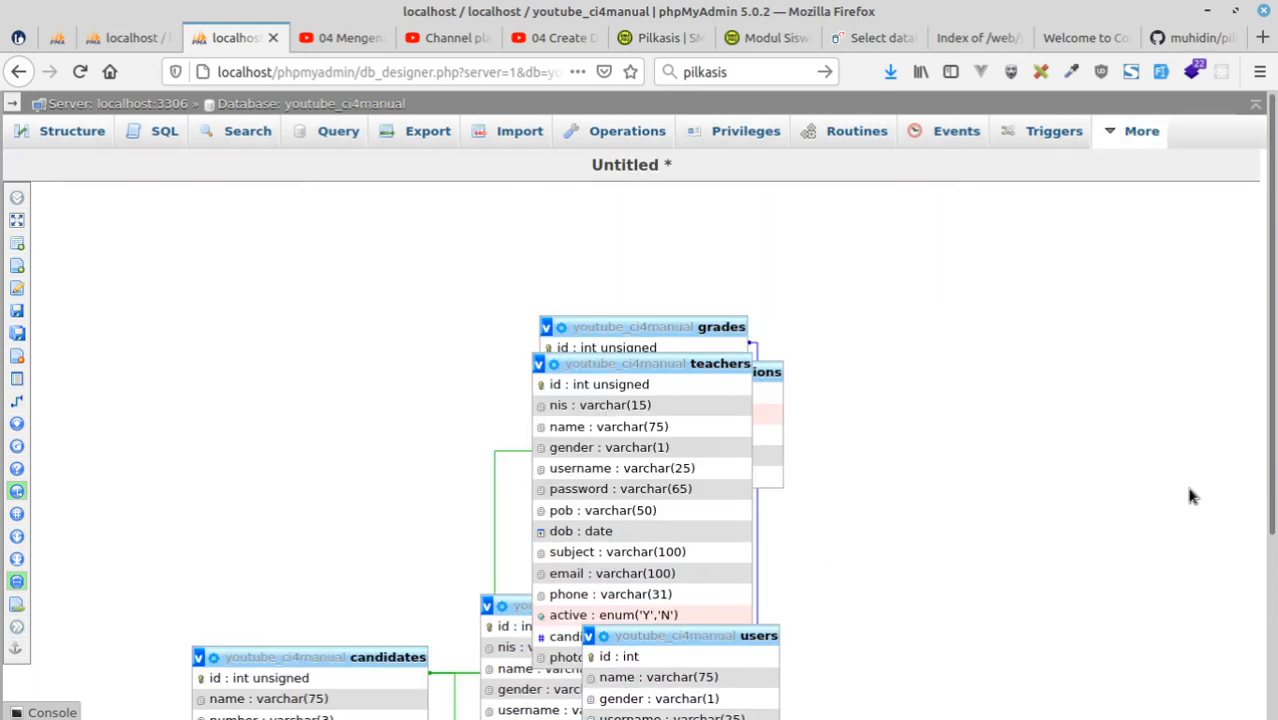
scroll(1083, 476, down, 3)
scroll(1083, 478, up, 3)
In the other phpMyAdmin tab, open the form for inserting a row into the youtube_ci4manual candidates table.
click(139, 45)
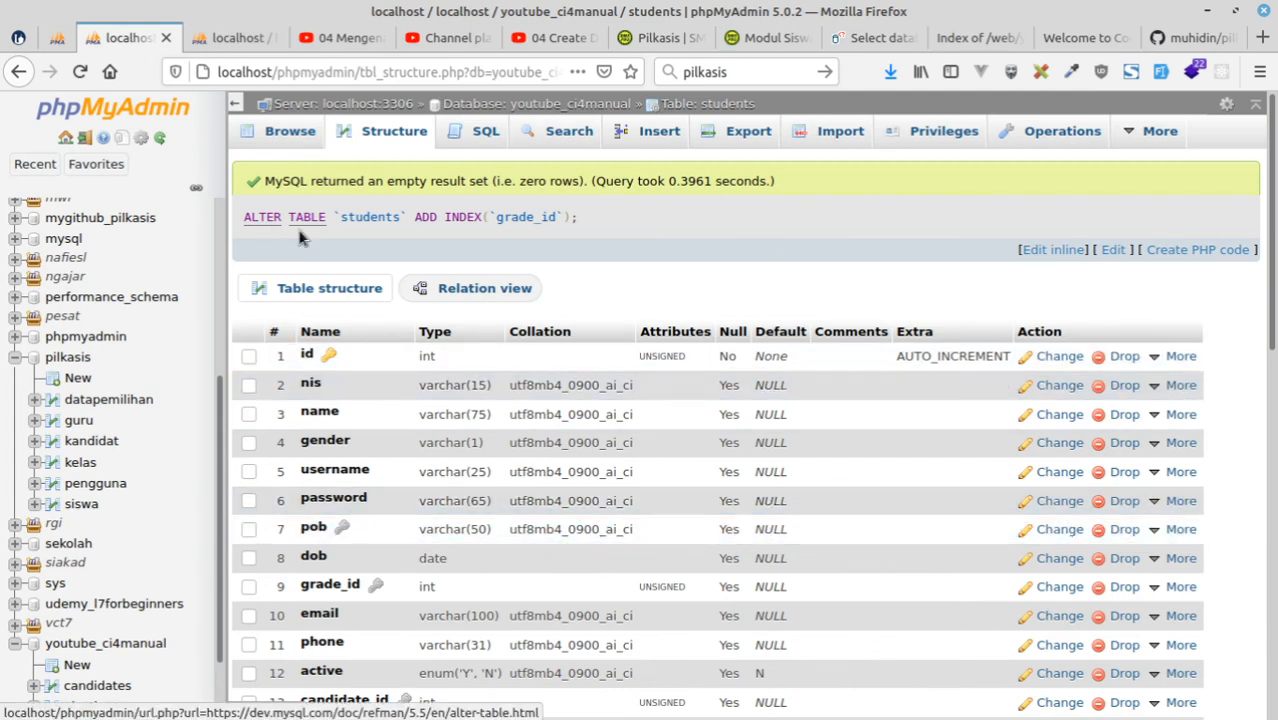
scroll(155, 518, down, 4)
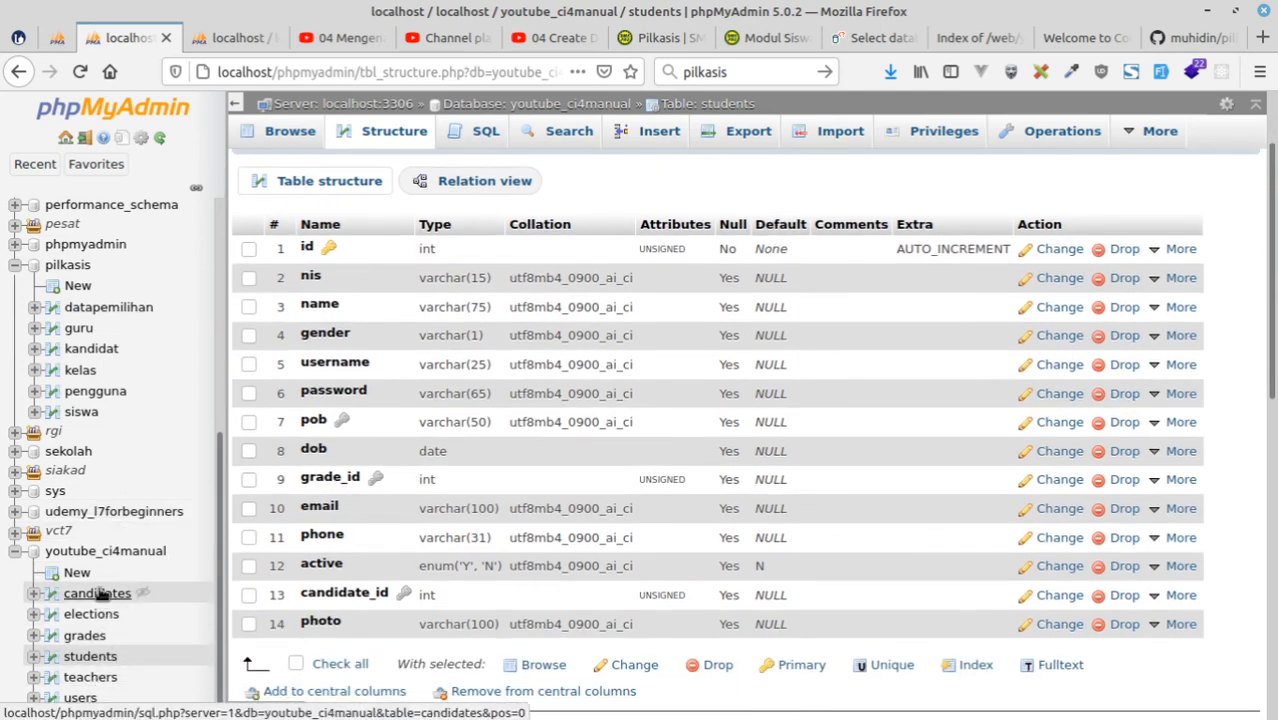
click(99, 594)
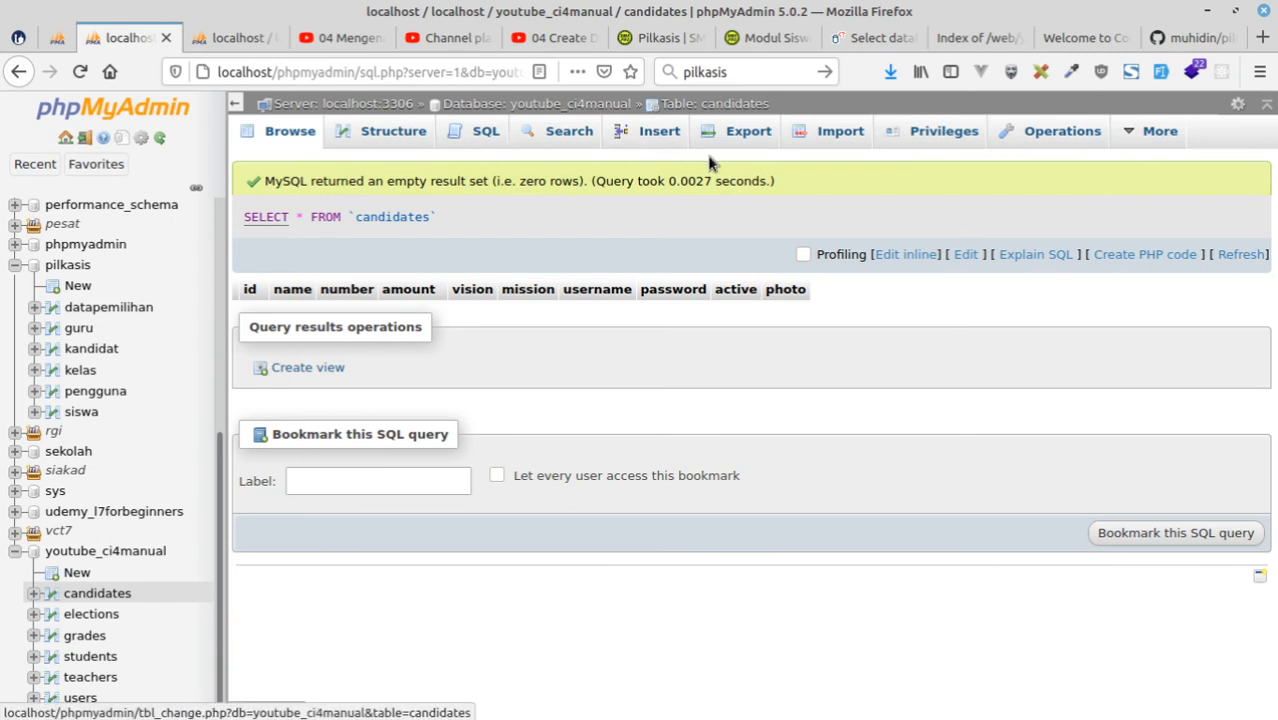
click(659, 137)
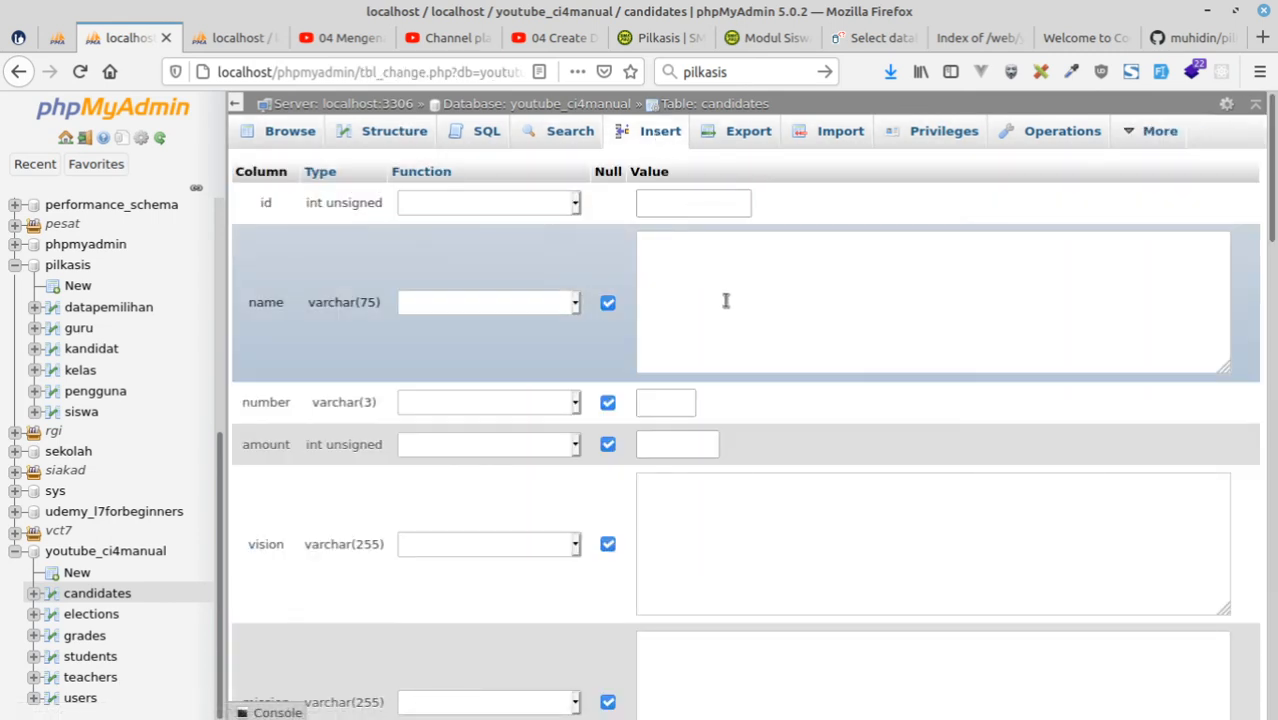
Enter the candidate's name and set the number to 1 in the new candidates row.
click(726, 300)
text(Muhidin S)
click(680, 404)
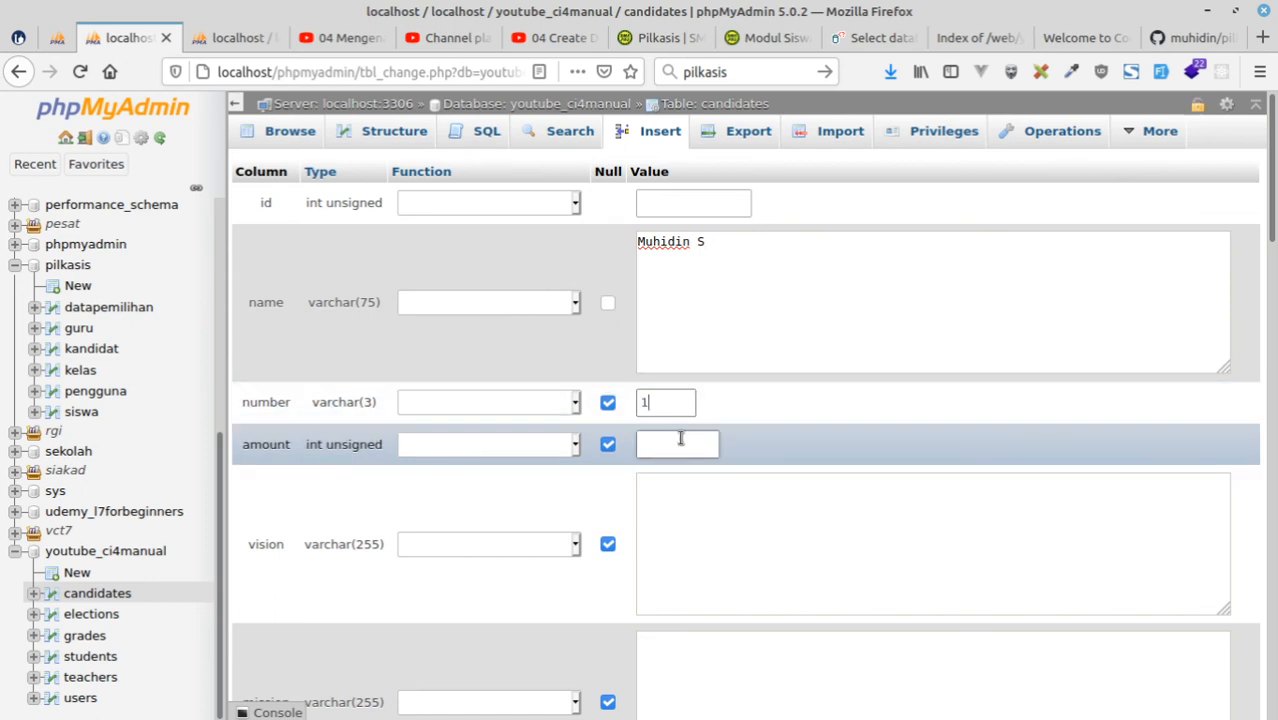
Enter "Menjadikan Sekolah Ini lebih baik" as the candidate's vision.
click(710, 540)
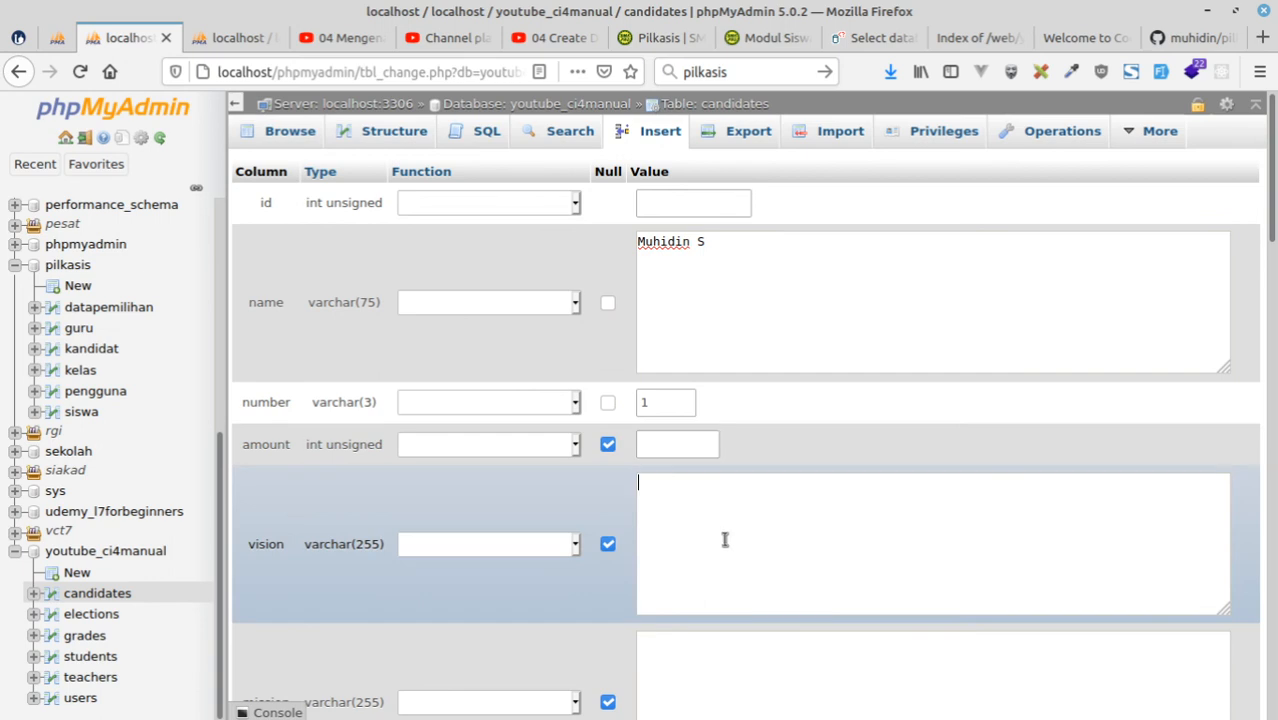
text(Menjadikan Sekolah )
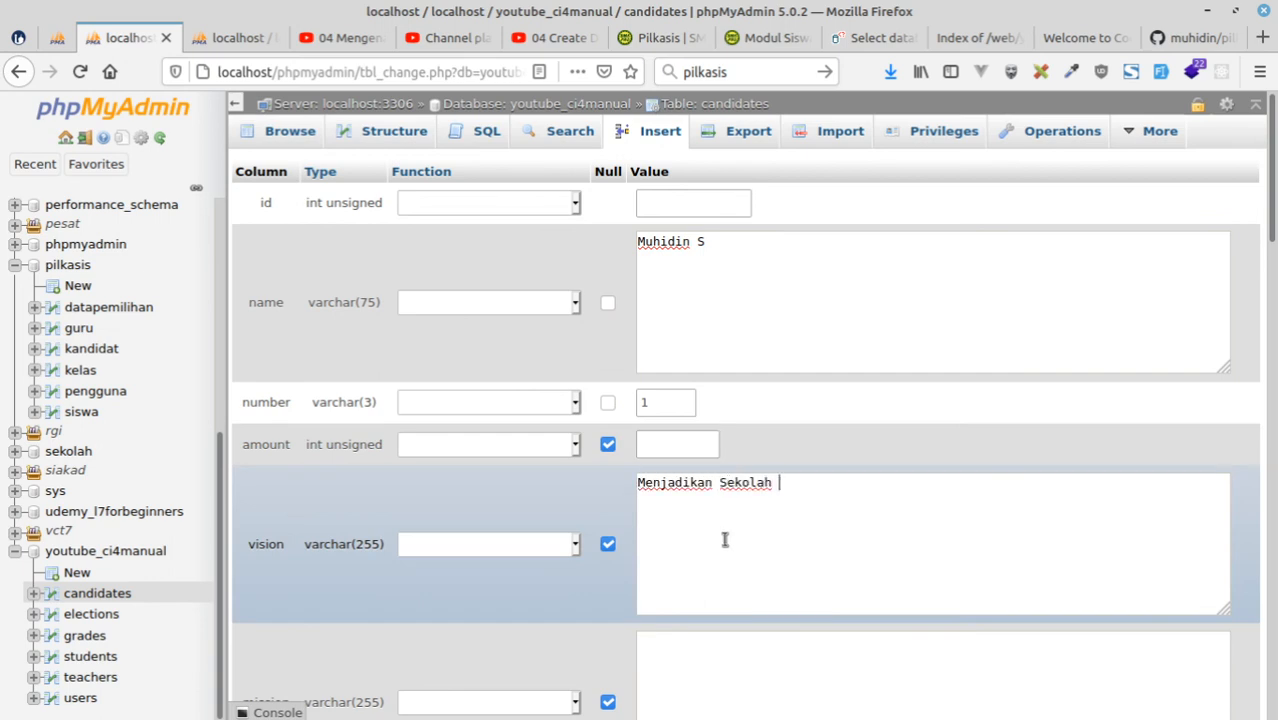
text(Ini lebih baik)
Enter "Adanya lapangan Basket di sekolha ini" as the candidate's mission.
scroll(775, 545, down, 4)
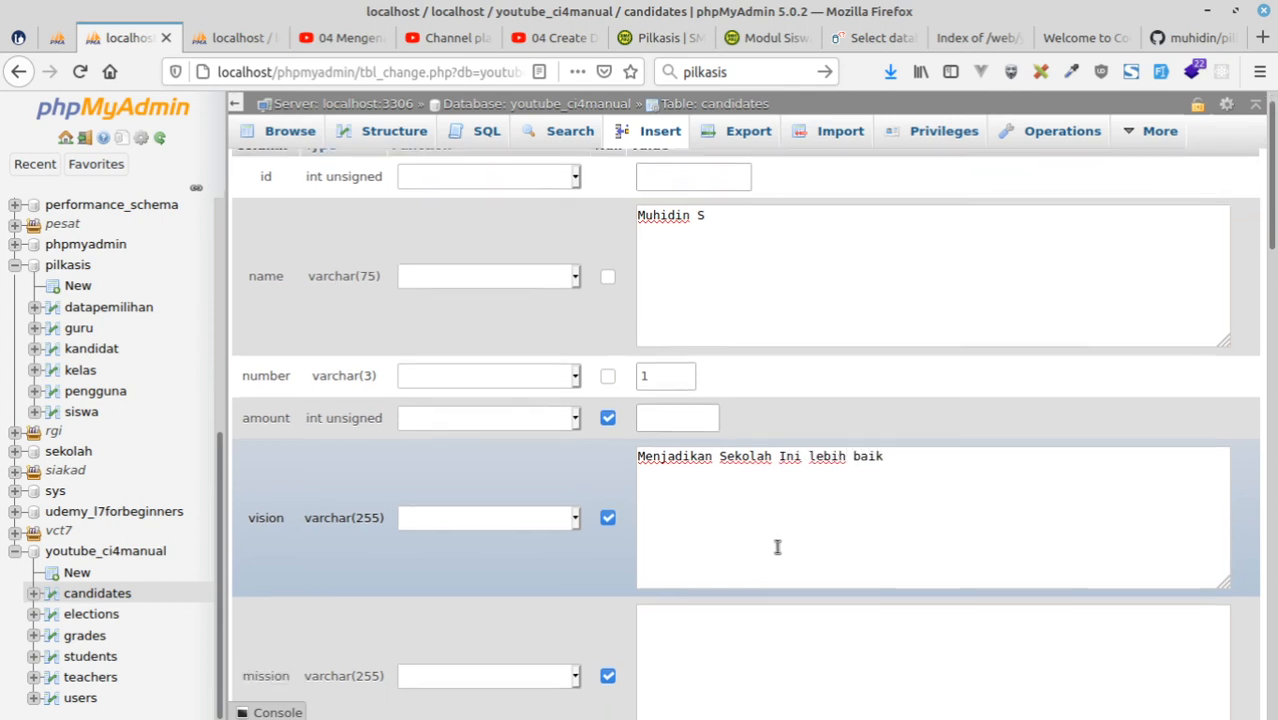
click(730, 461)
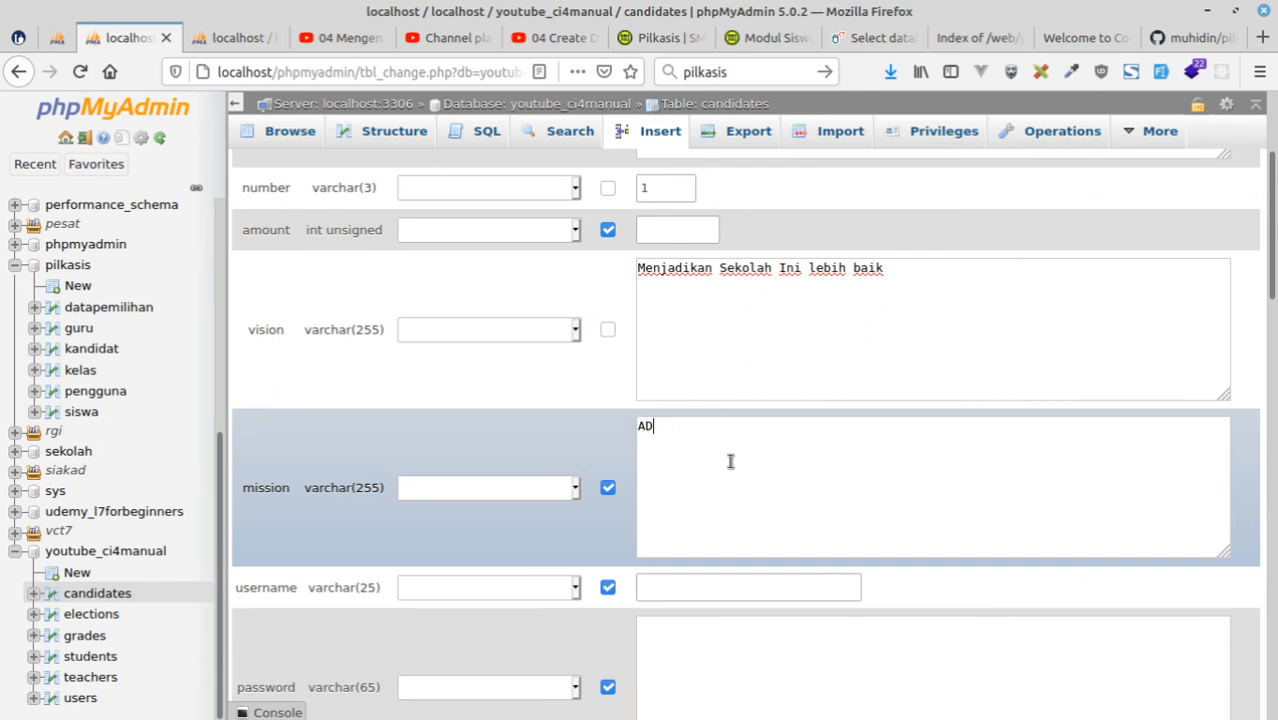
text(Adanya lapangan Basket)
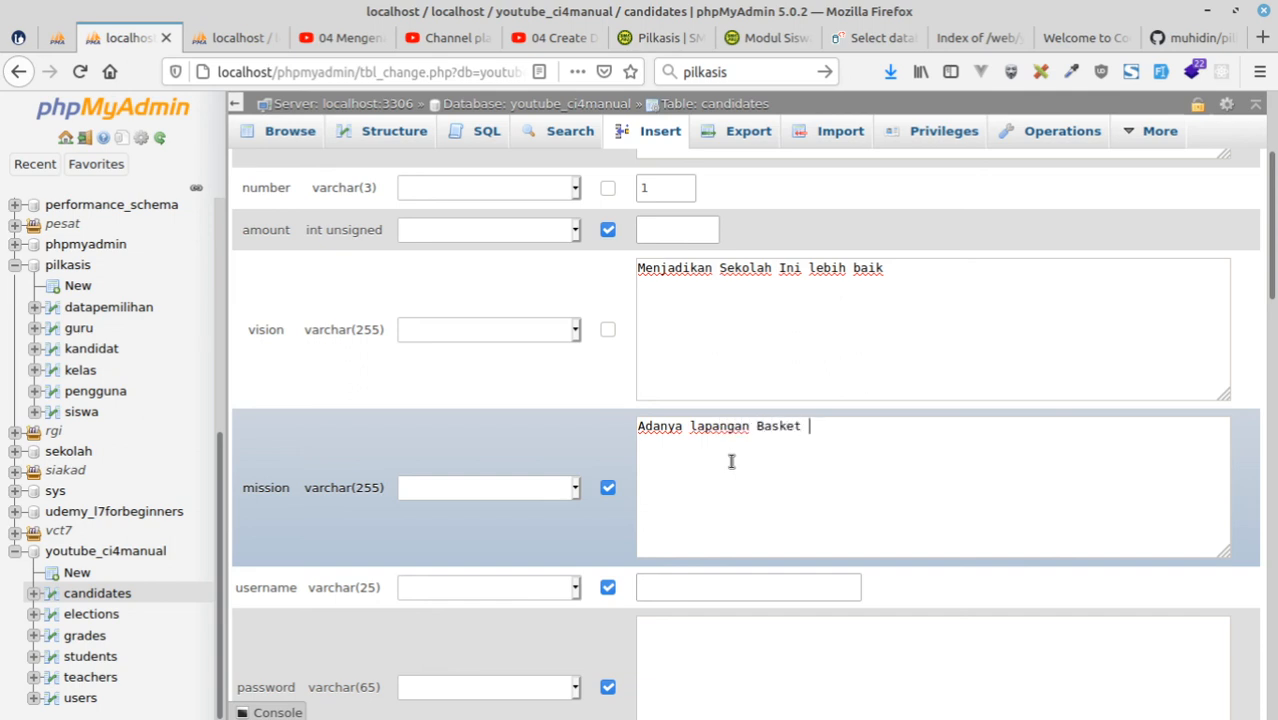
text( di sekolha ini)
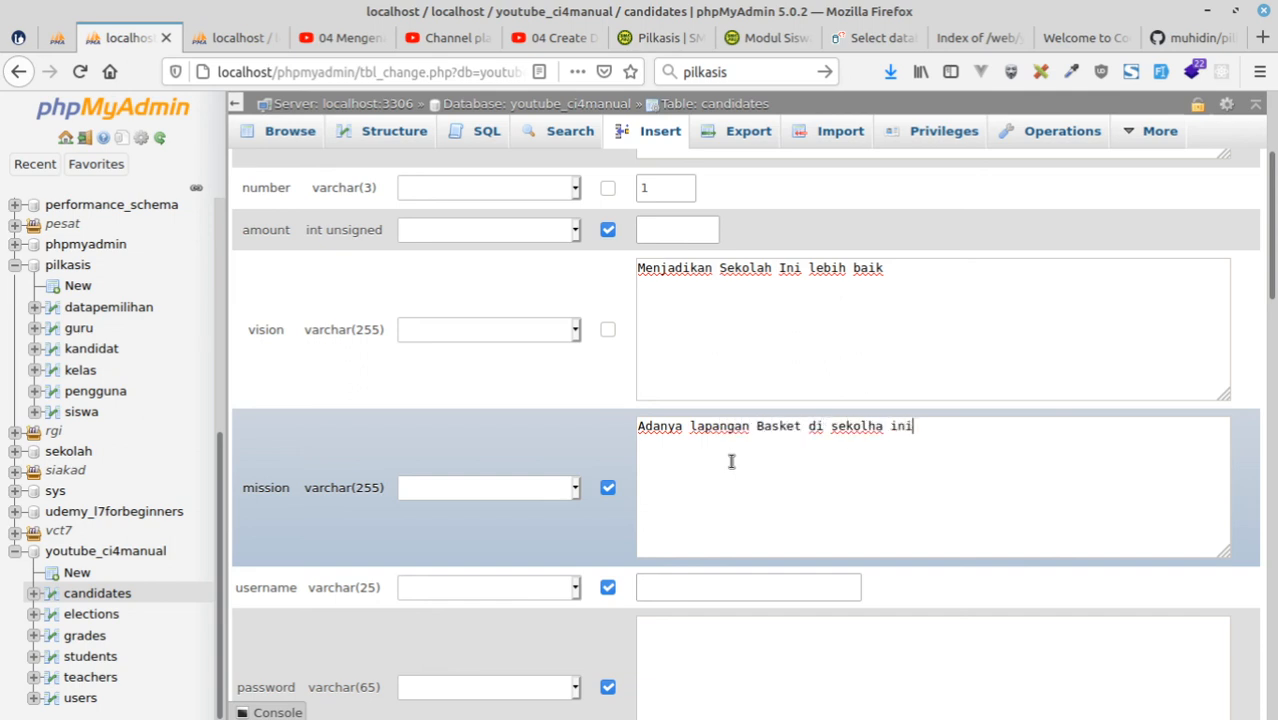
Correct the misspelled word in the mission text to "sekolah" and set the mission's function to blank.
key(ctrl+Left)
key(ctrl+Left)
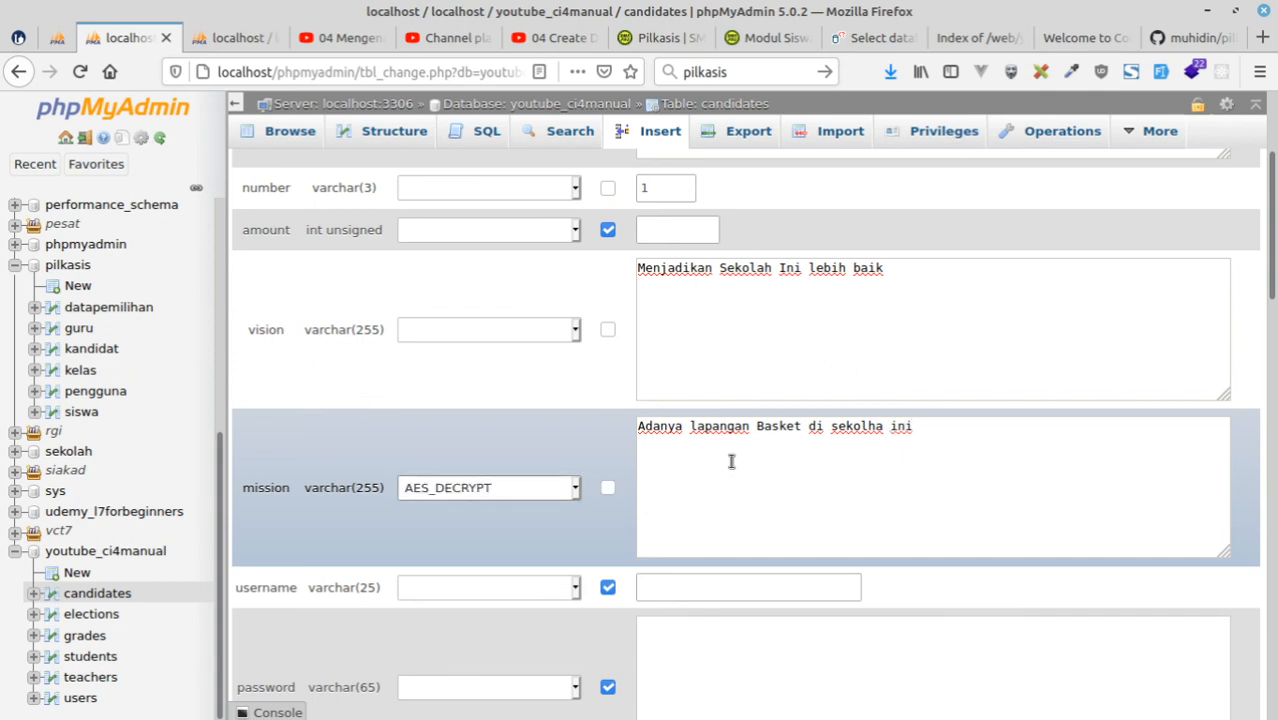
click(867, 430)
text(a)
key(Right)
key(Right)
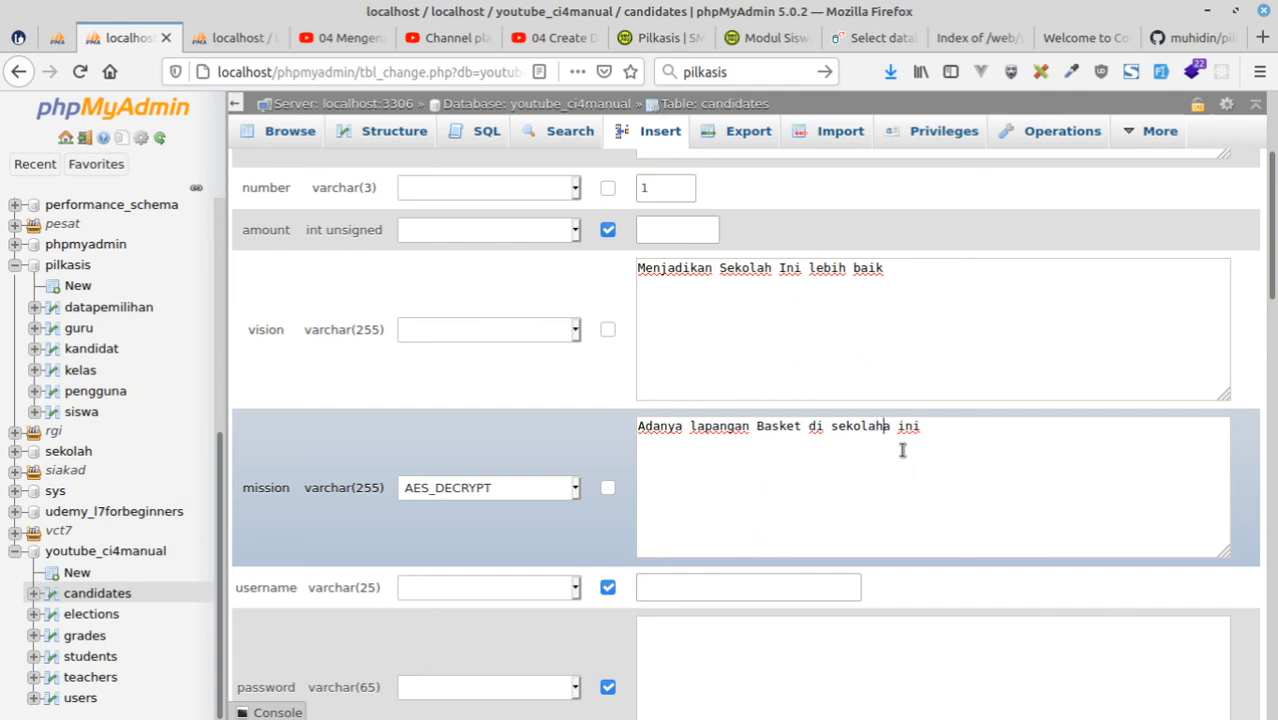
key(BackSpace)
click(491, 490)
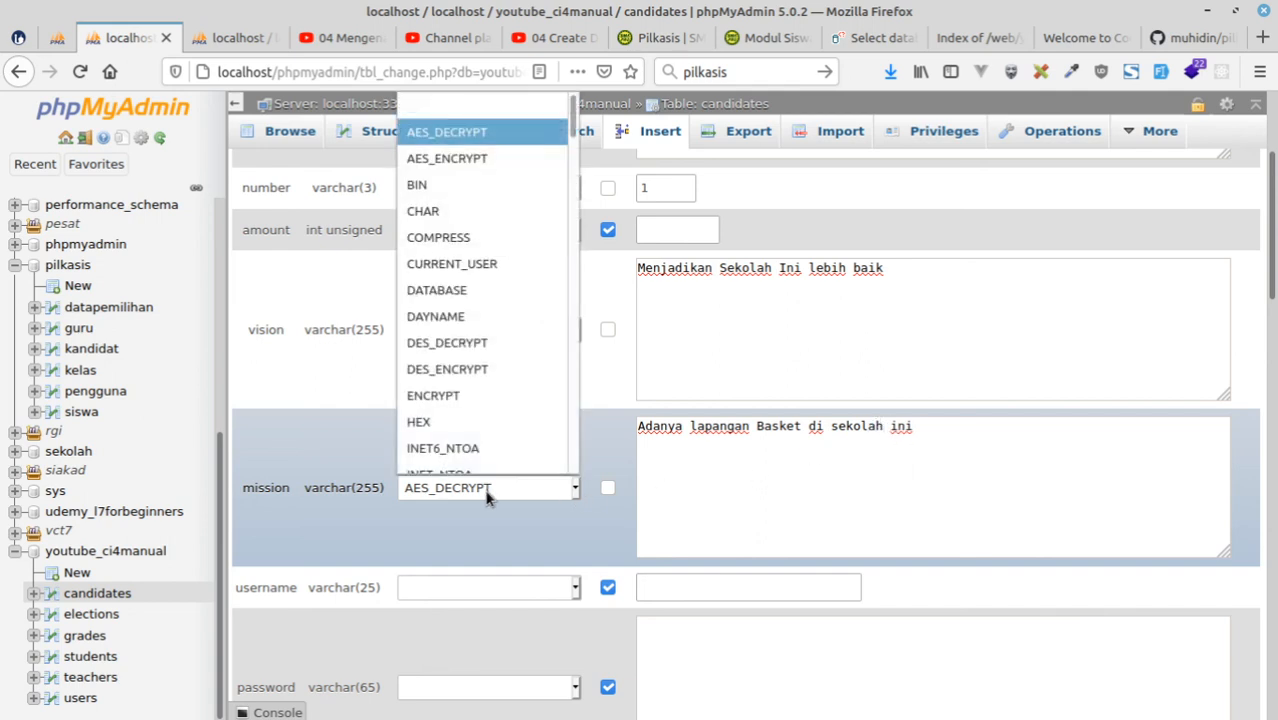
click(451, 117)
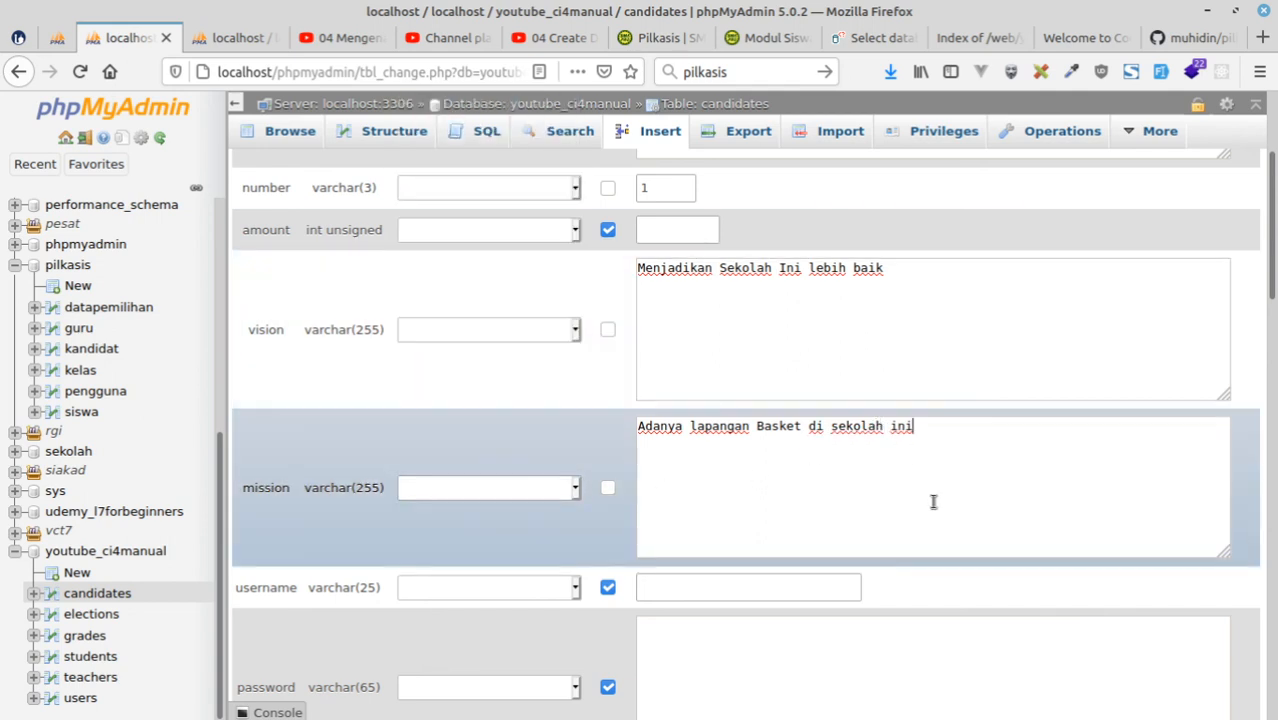
Enter the candidate's username in the new candidates row.
scroll(940, 422, down, 3)
click(706, 376)
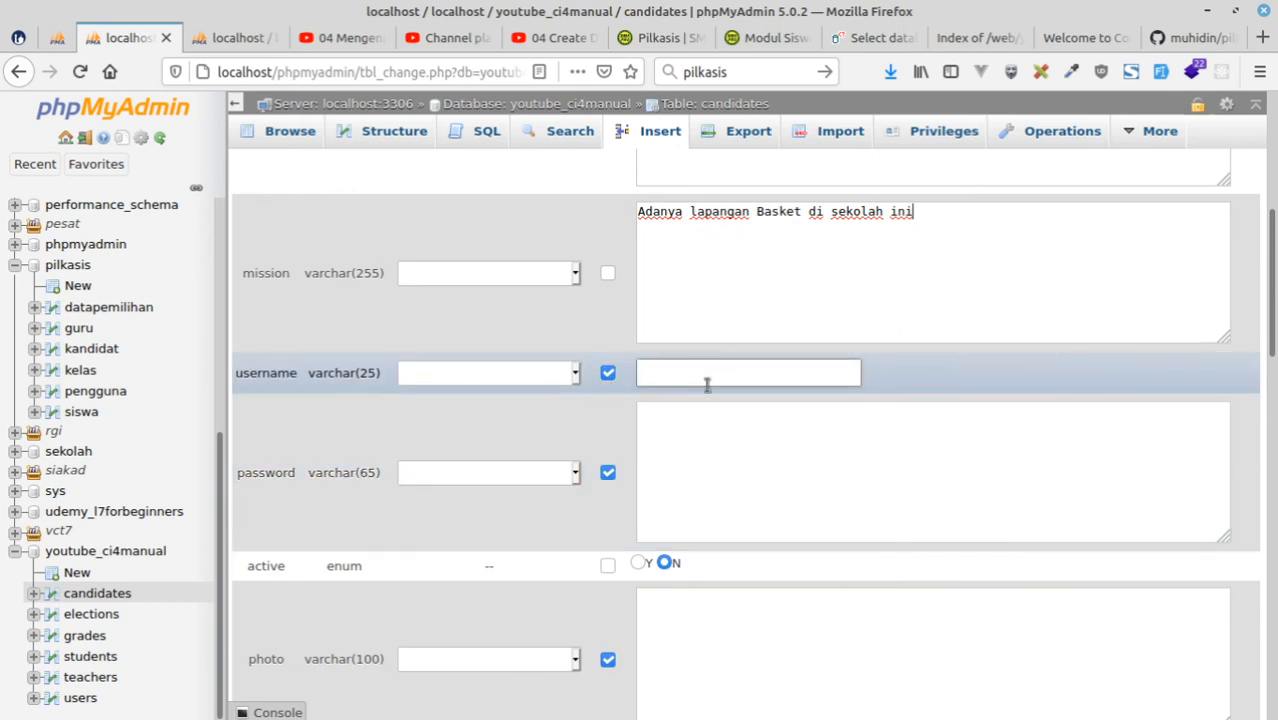
text(mu)
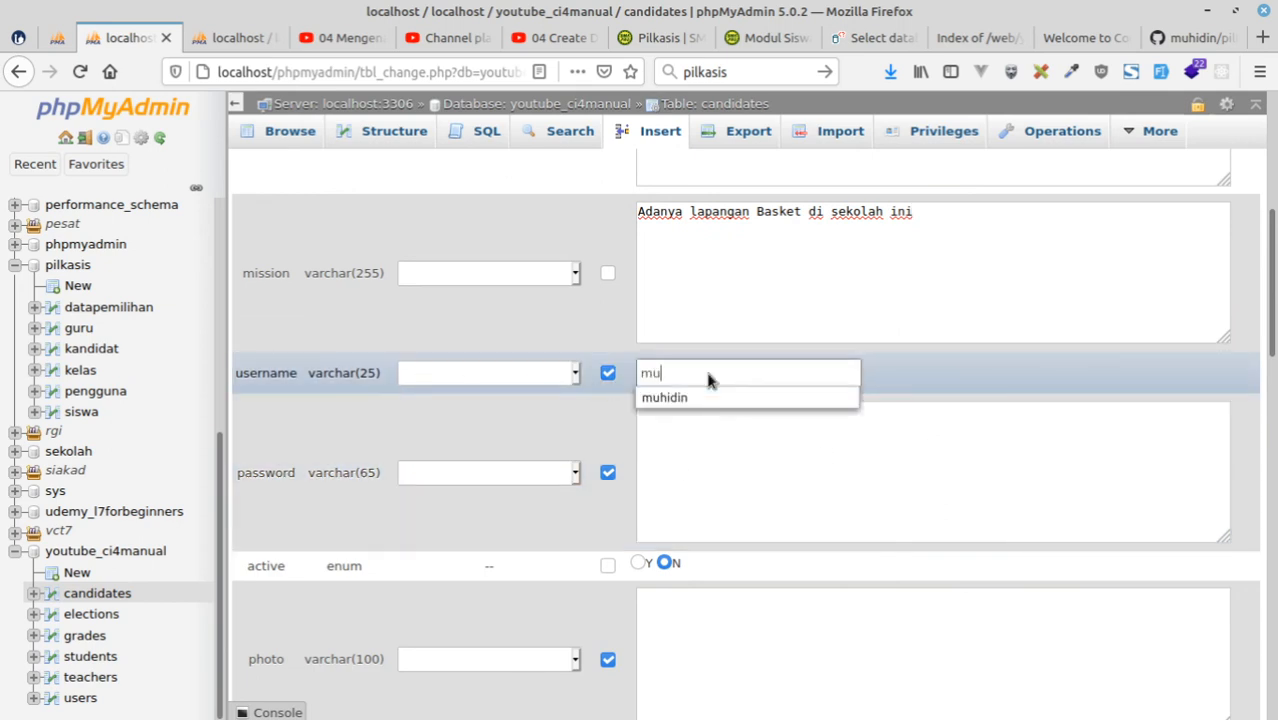
text(hidiin)
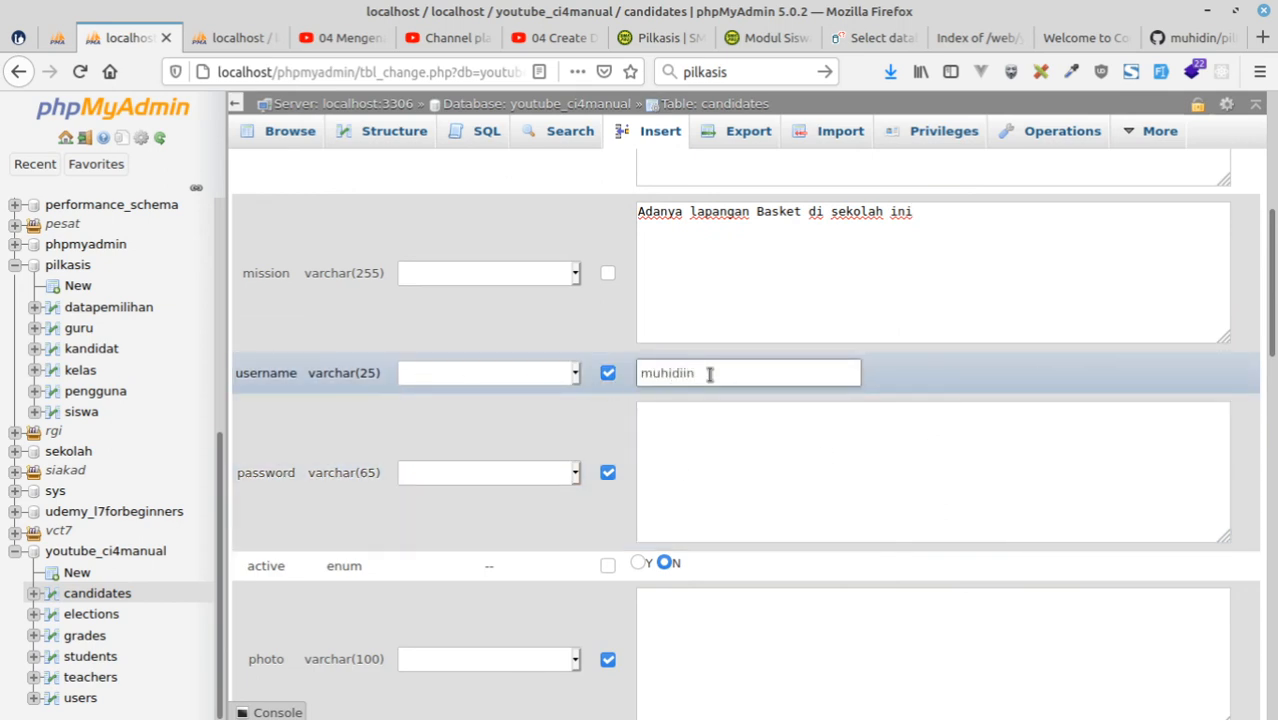
key(BackSpace)
key(BackSpace)
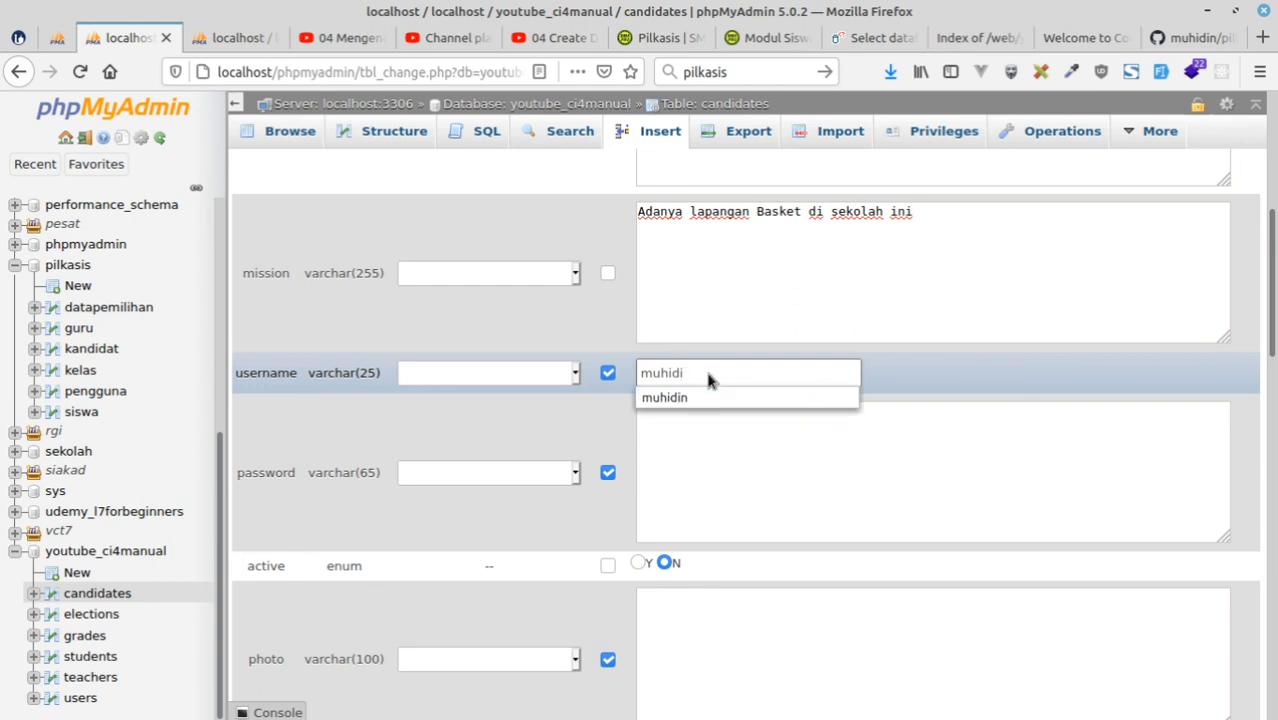
text(ns)
click(725, 463)
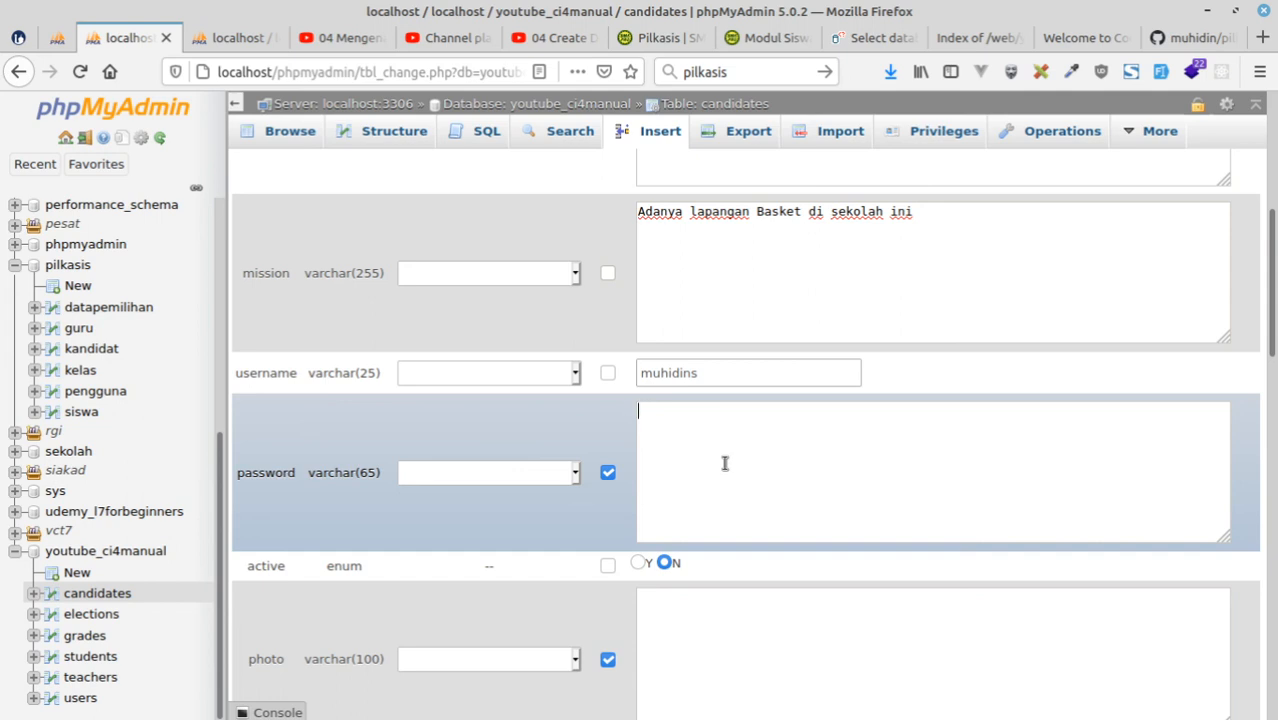
Set active to Y for the candidate, leave the photo empty and insert the row into candidates.
scroll(739, 452, down, 2)
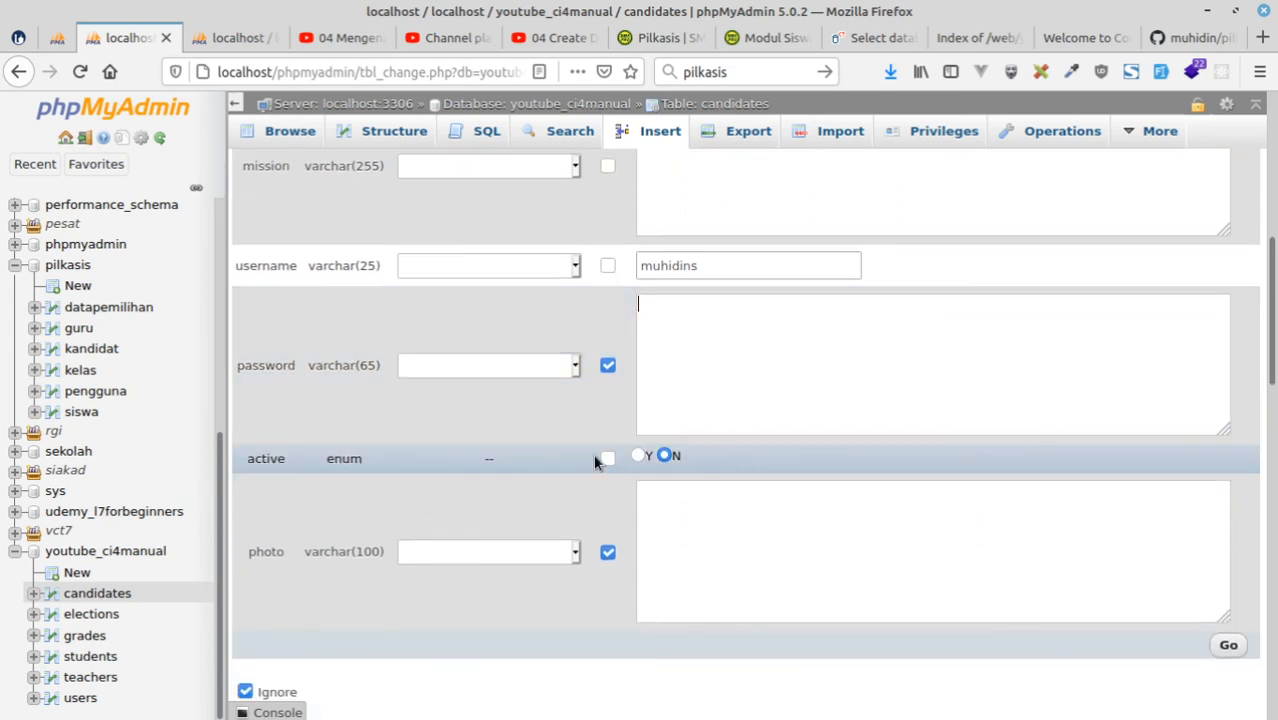
click(640, 457)
scroll(848, 455, down, 2)
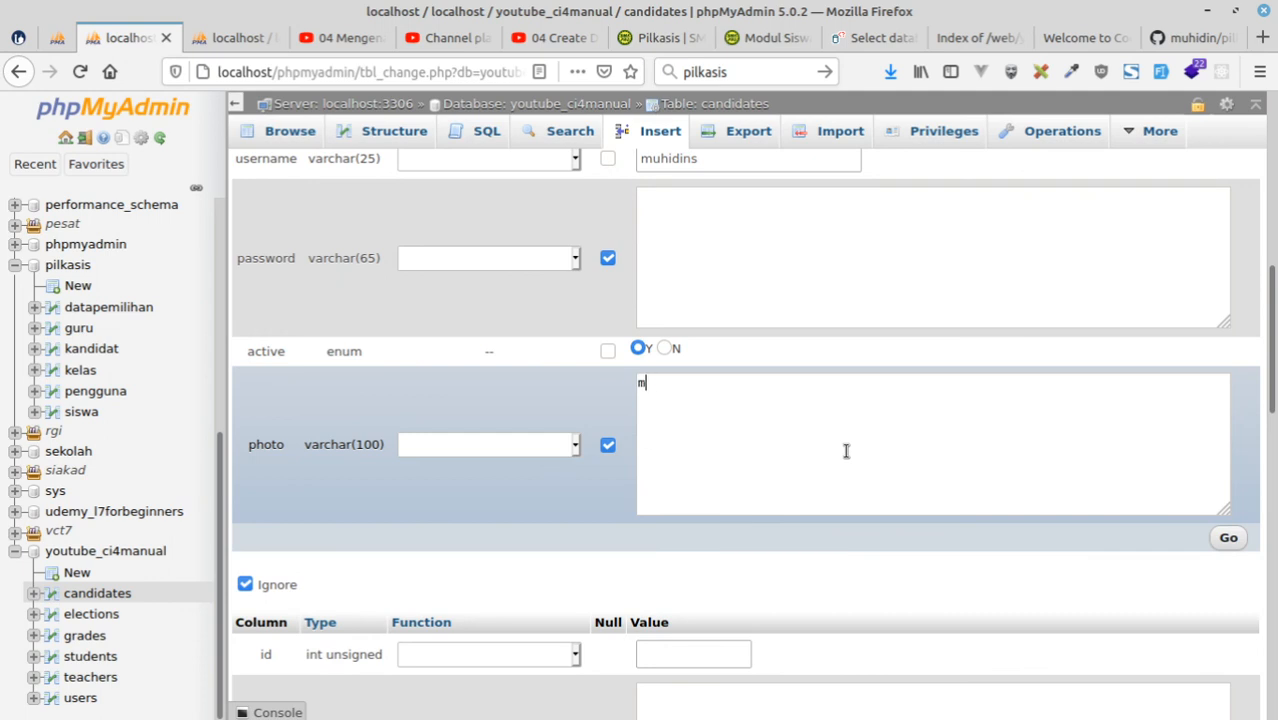
scroll(847, 450, down, 6)
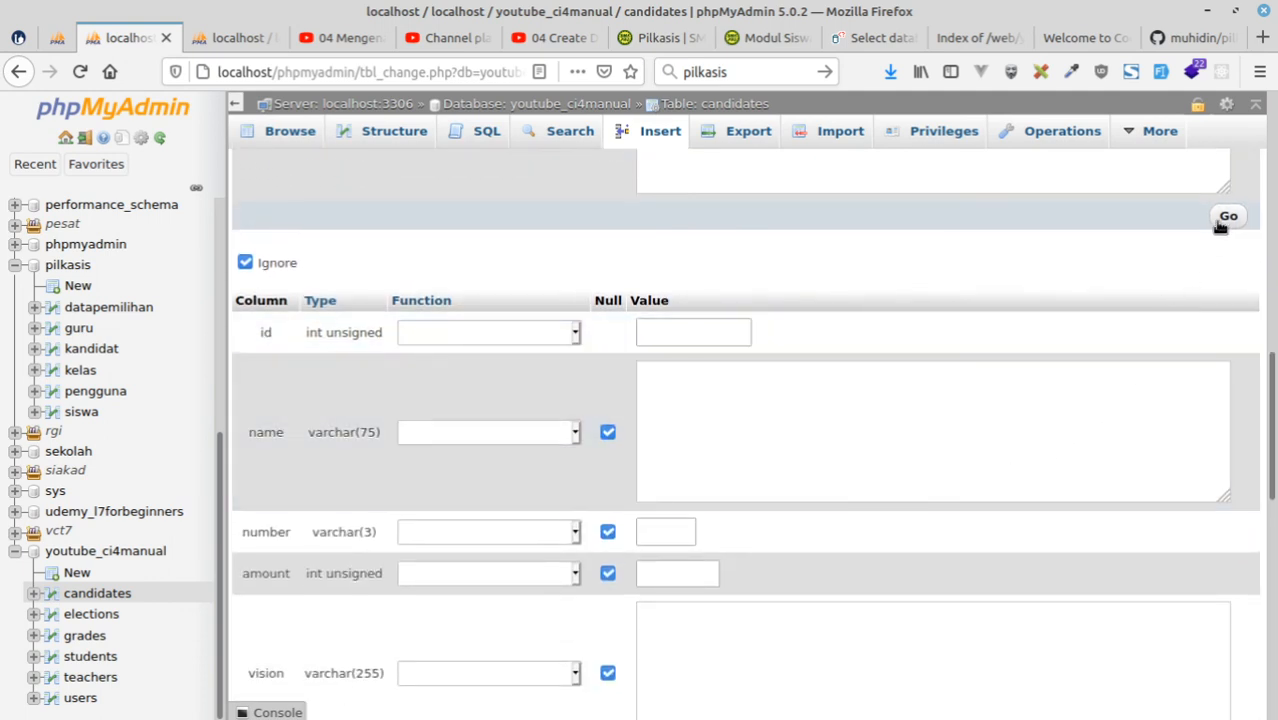
click(1222, 220)
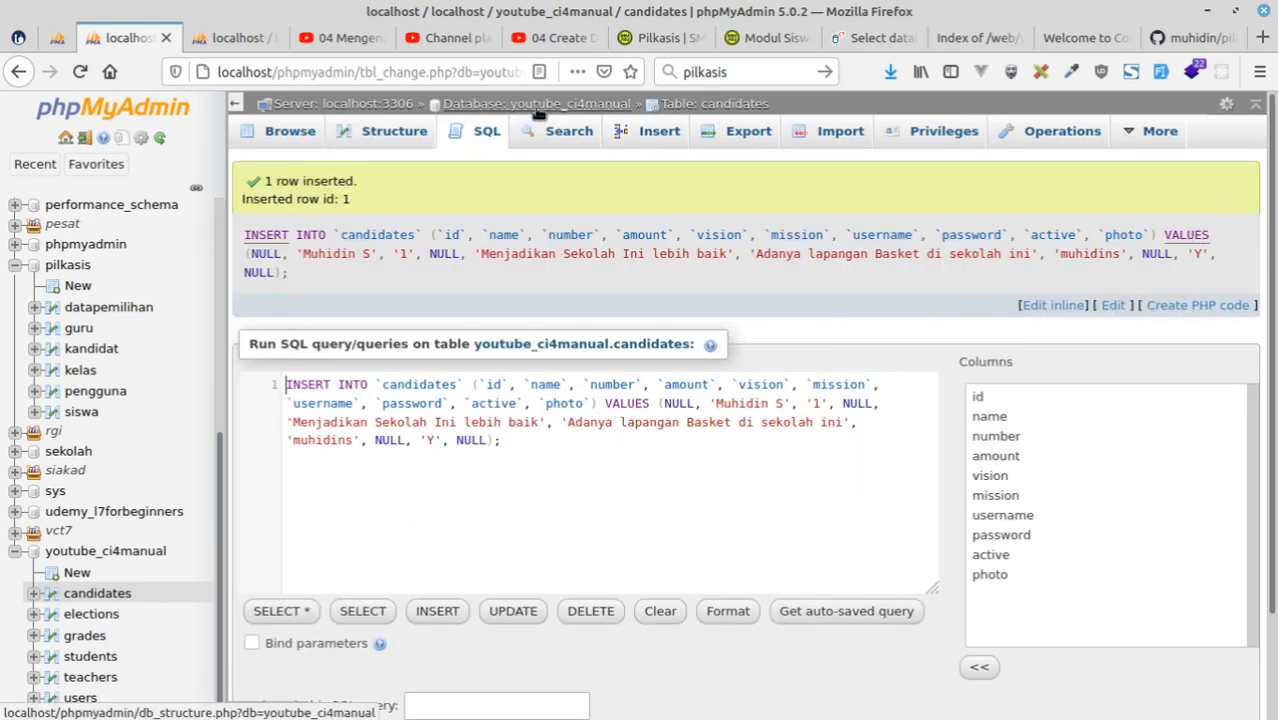
Start a new row in the students table and enter the student's number (nis) and full name.
scroll(92, 600, down, 1)
click(89, 657)
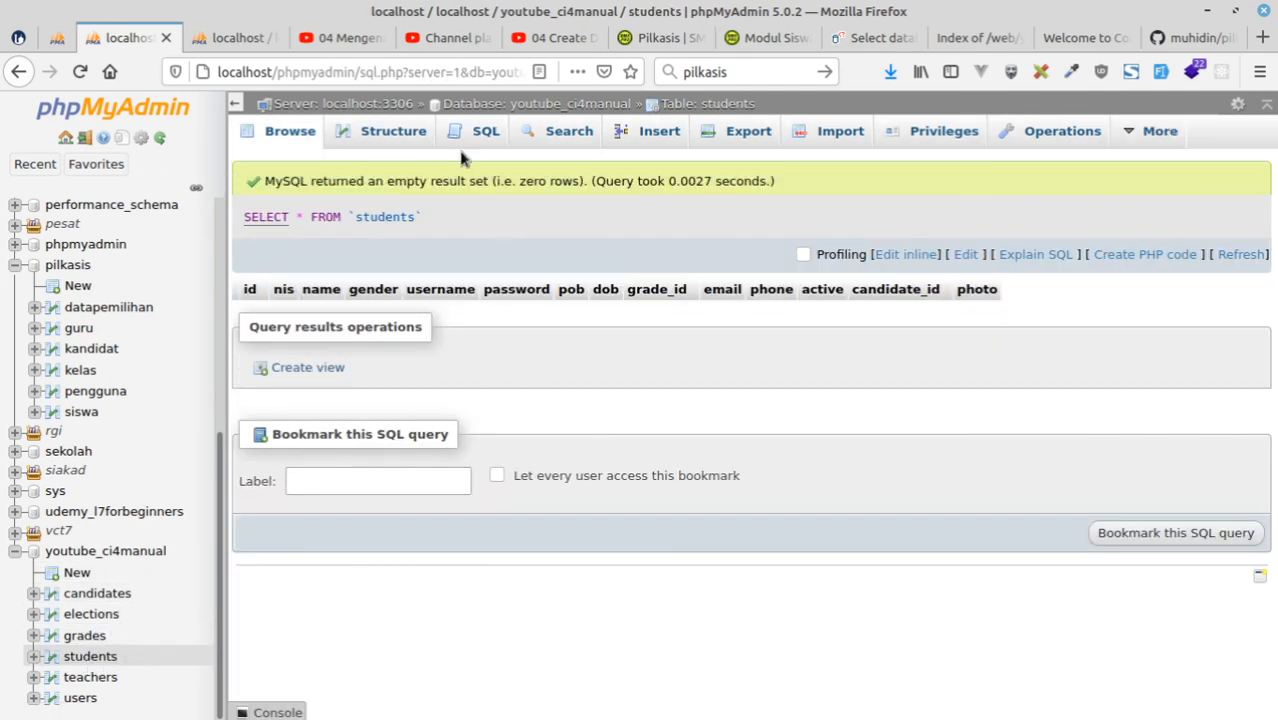
click(662, 138)
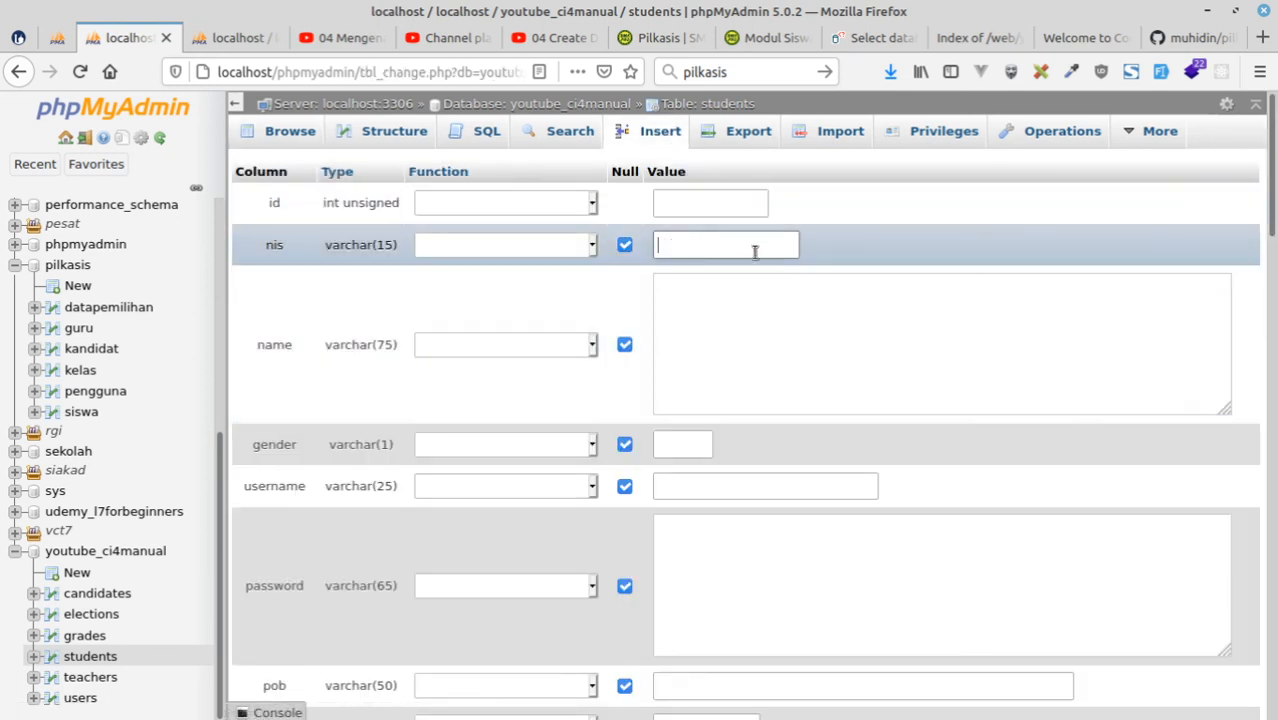
text(20202020)
click(701, 321)
text(M)
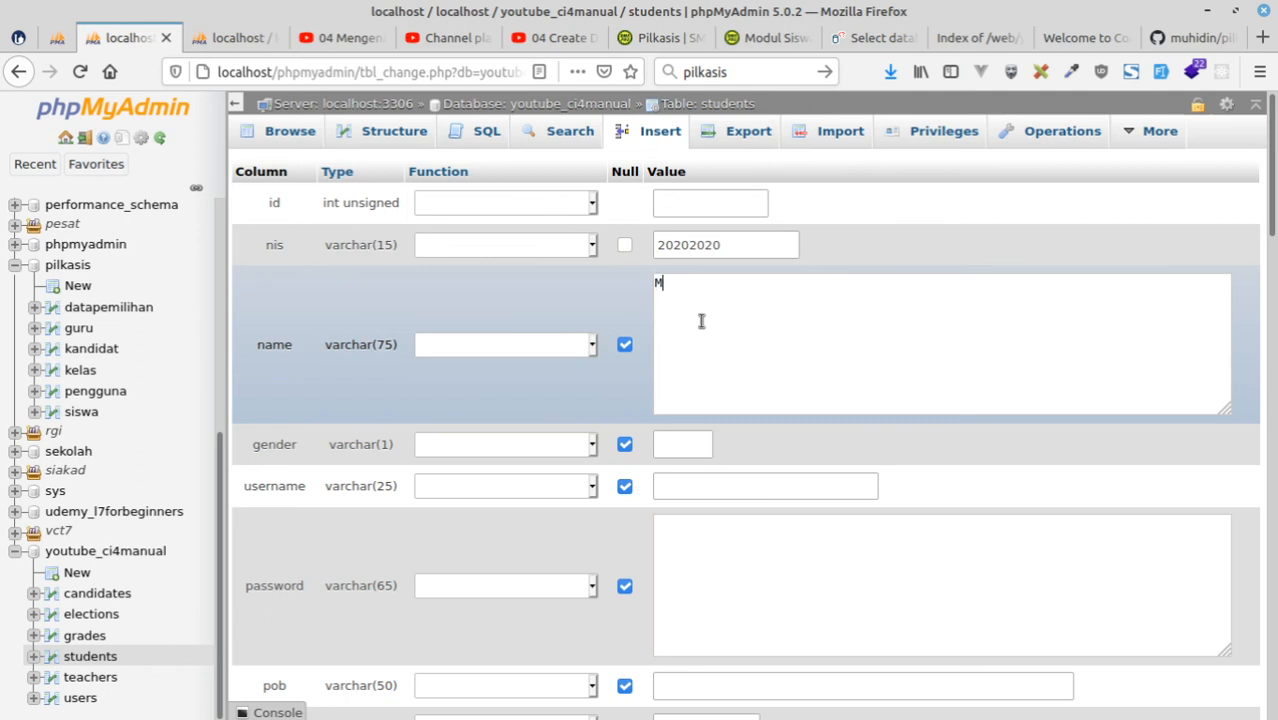
text(uhidin S)
Set the student's gender to L, enter the username and insert the row into students.
click(703, 447)
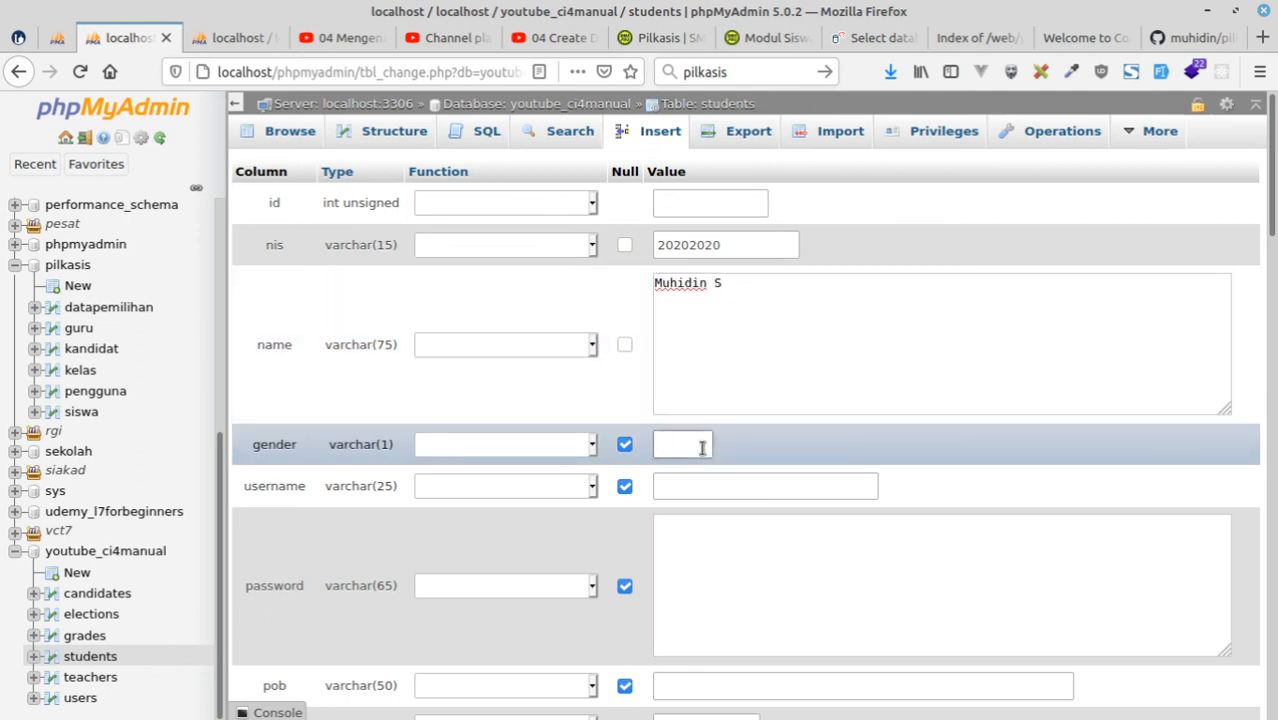
text(L)
click(794, 487)
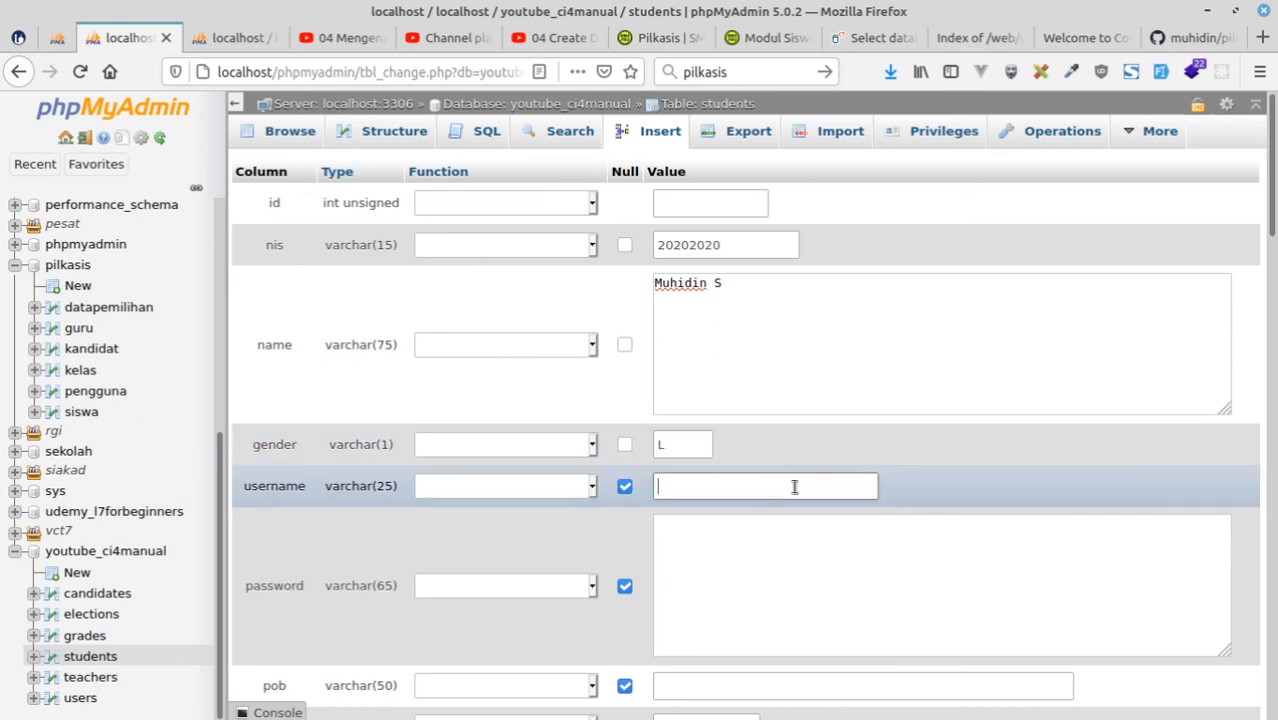
text(muhidins)
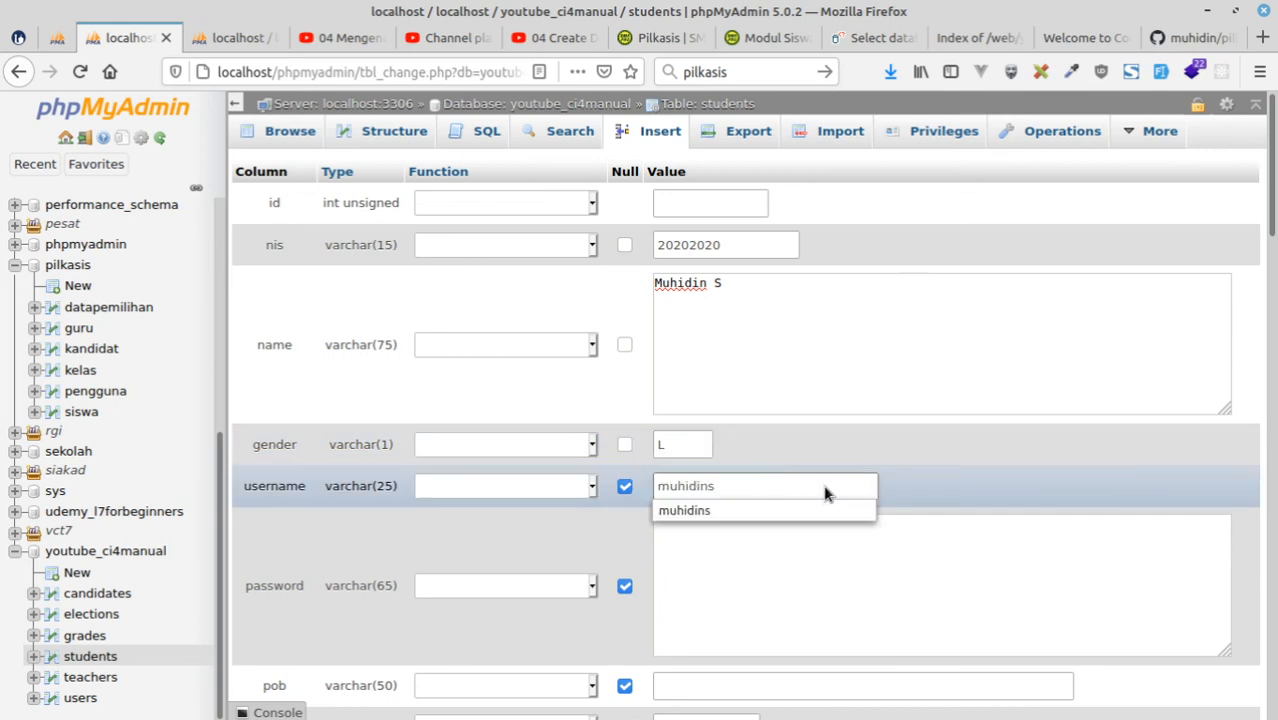
click(883, 567)
scroll(883, 567, down, 5)
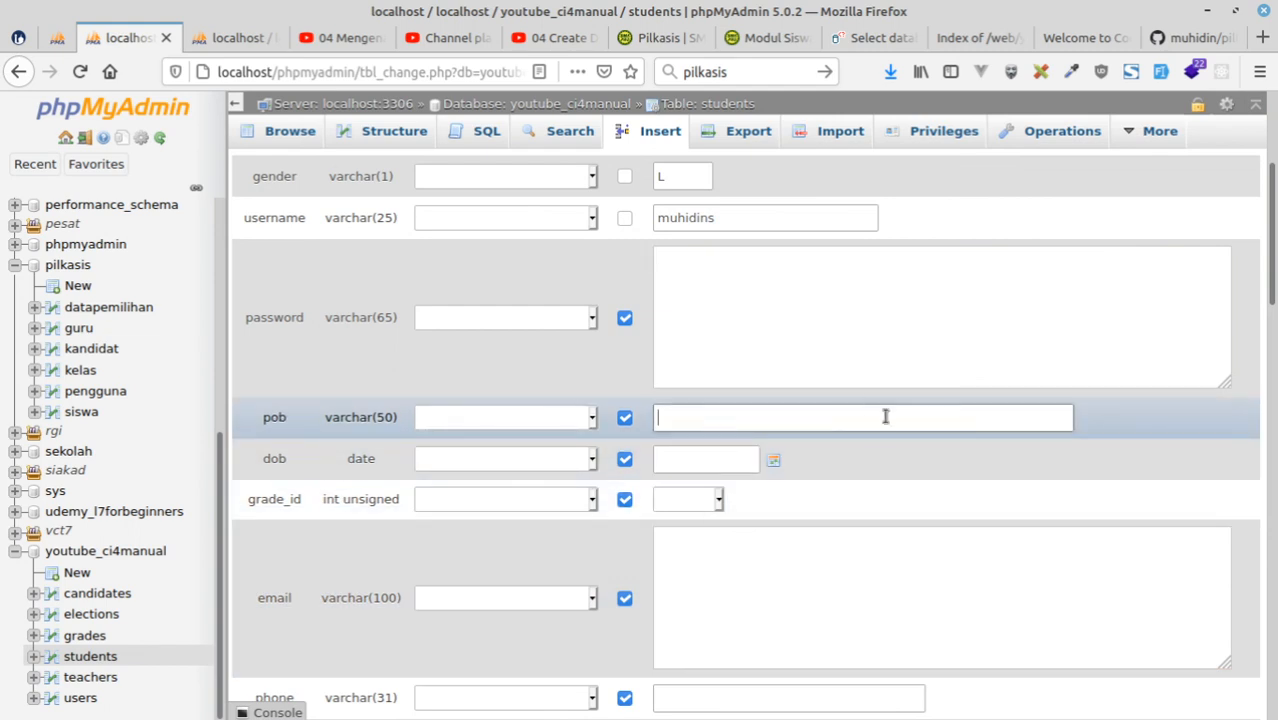
scroll(887, 423, down, 11)
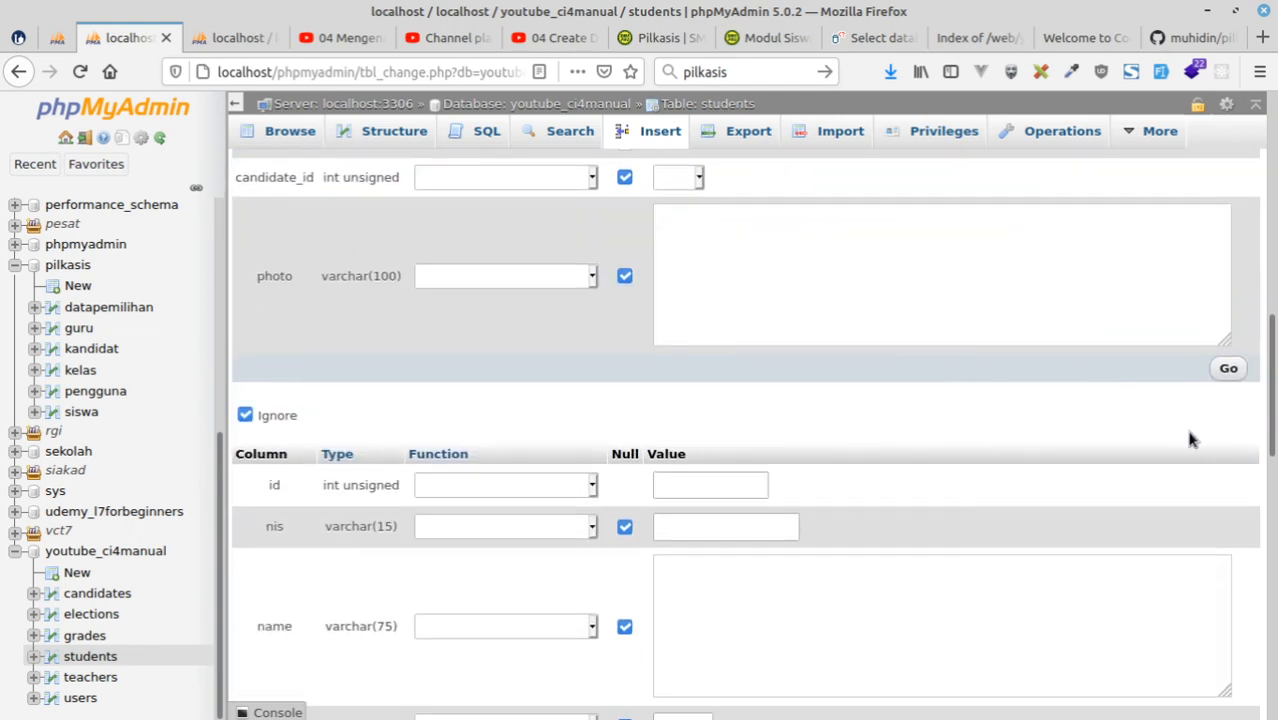
click(1228, 368)
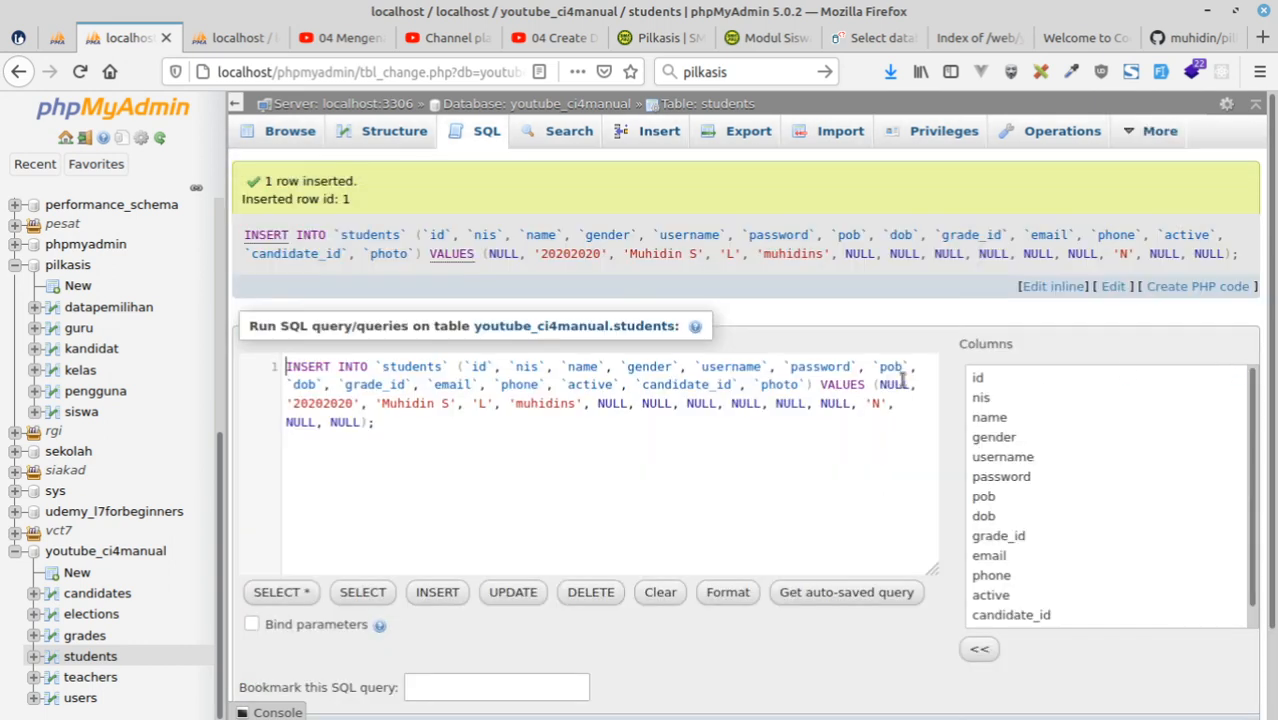
Switch to Visual Studio Code and examine the Siswa and Kelas menu links in welcome_message.php.
scroll(684, 389, down, 2)
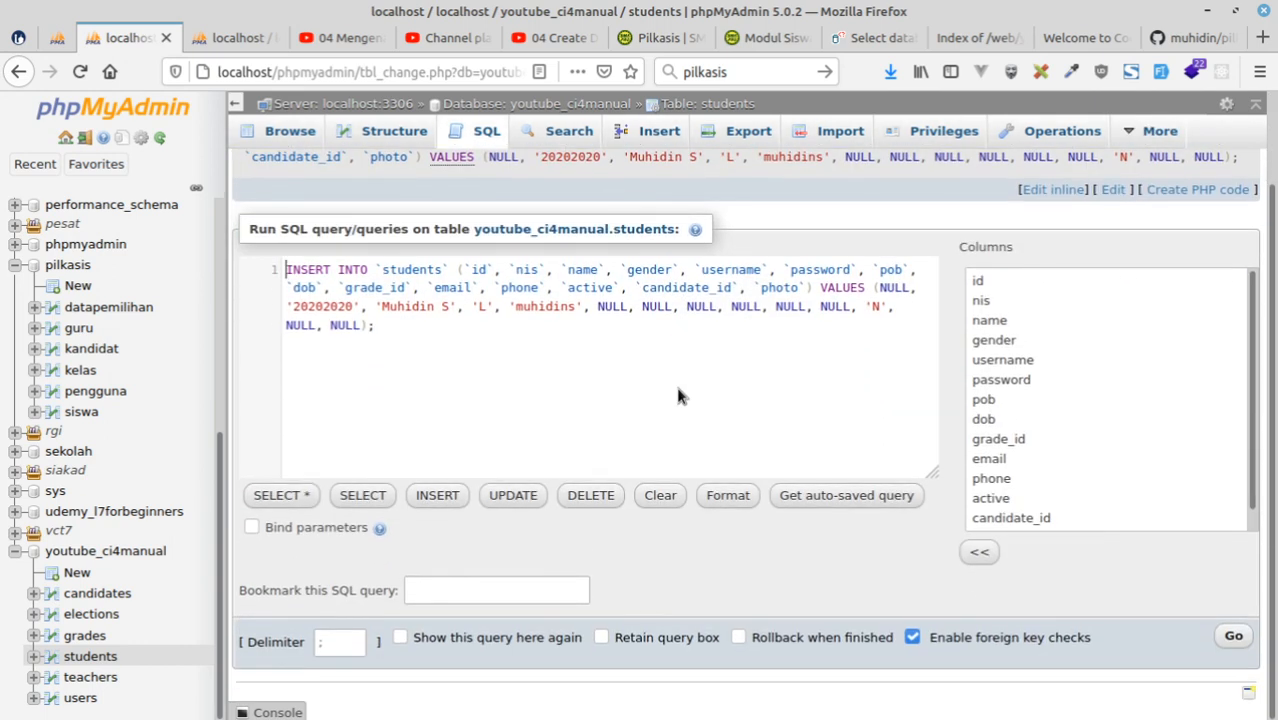
scroll(678, 395, up, 2)
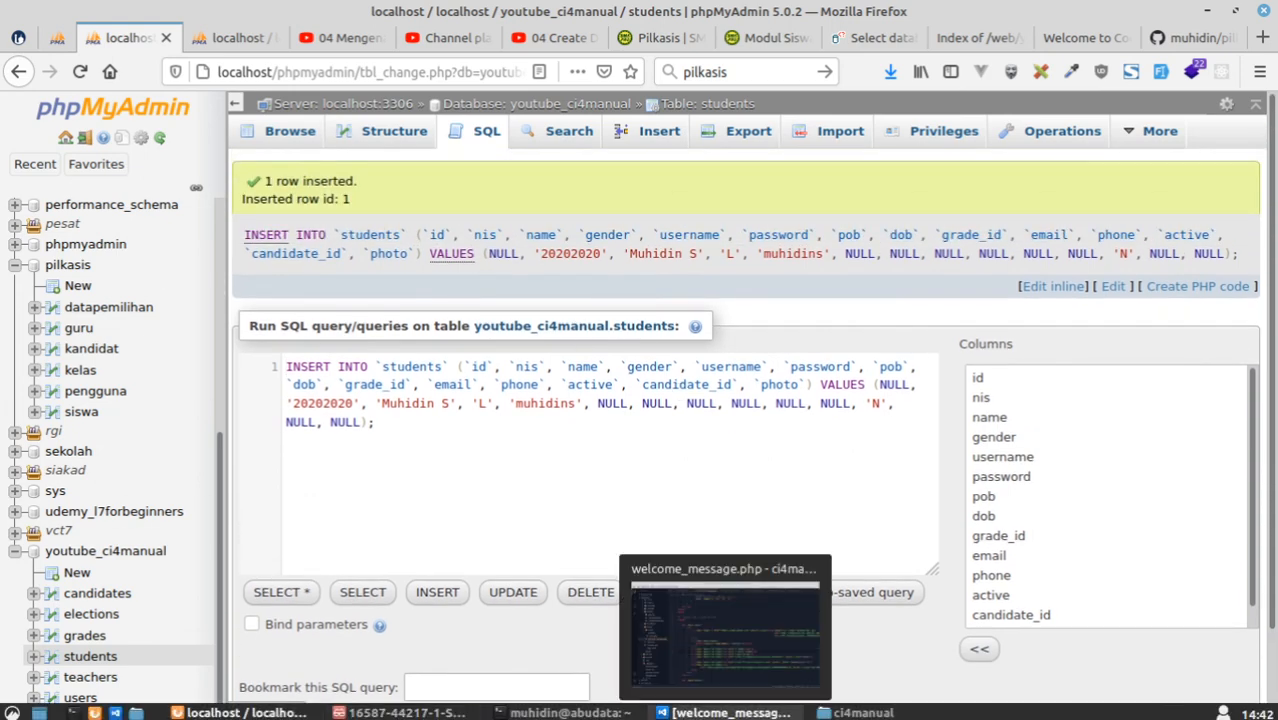
click(725, 712)
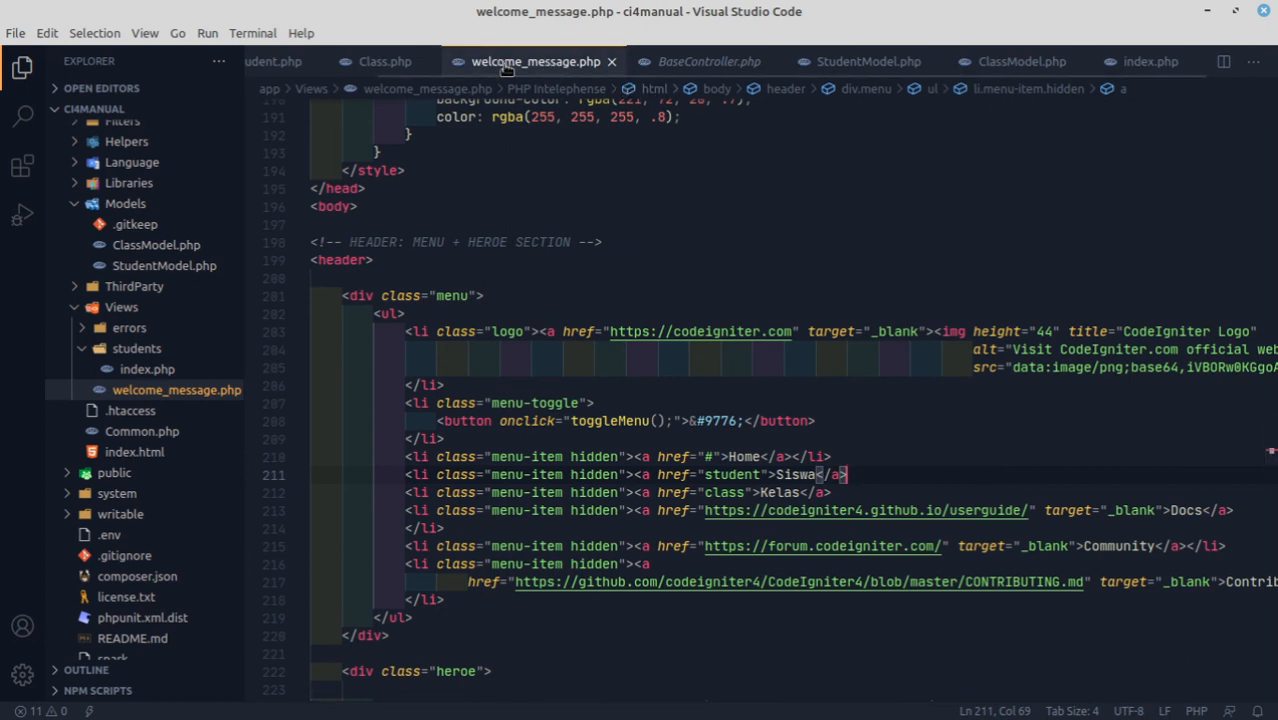
click(776, 492)
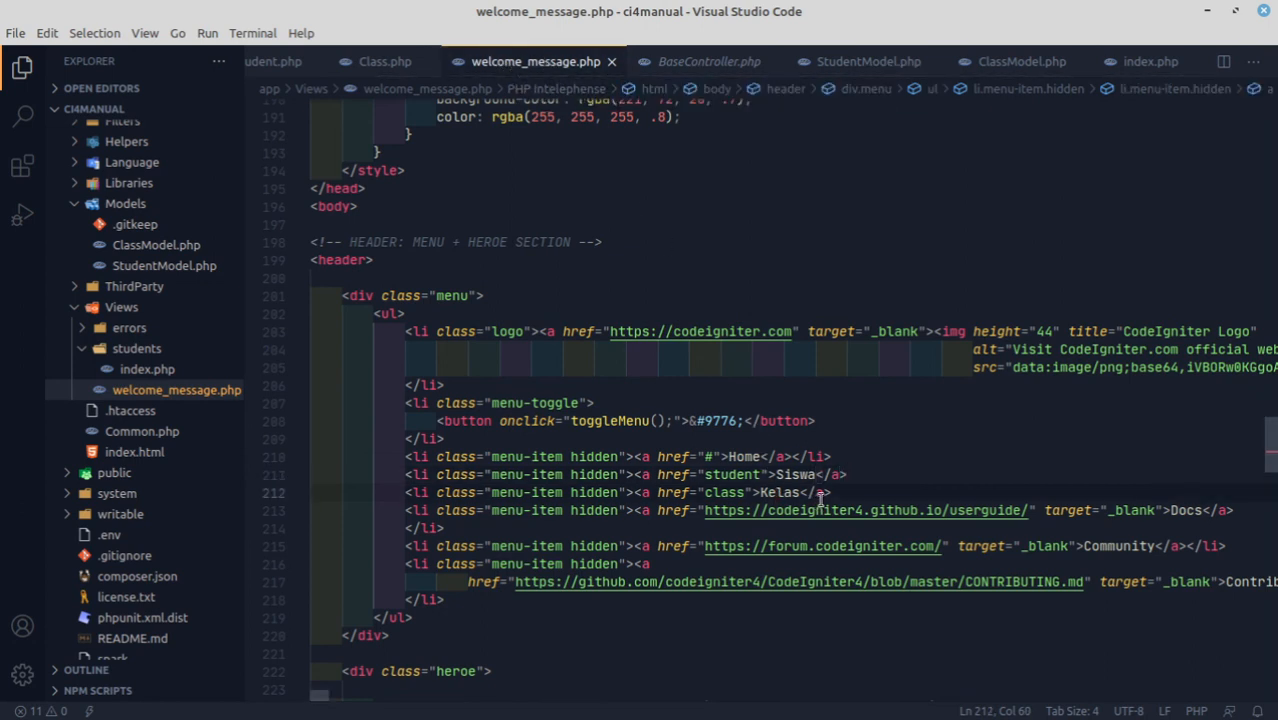
key(Right)
key(Right)
key(Left)
key(Left)
click(799, 475)
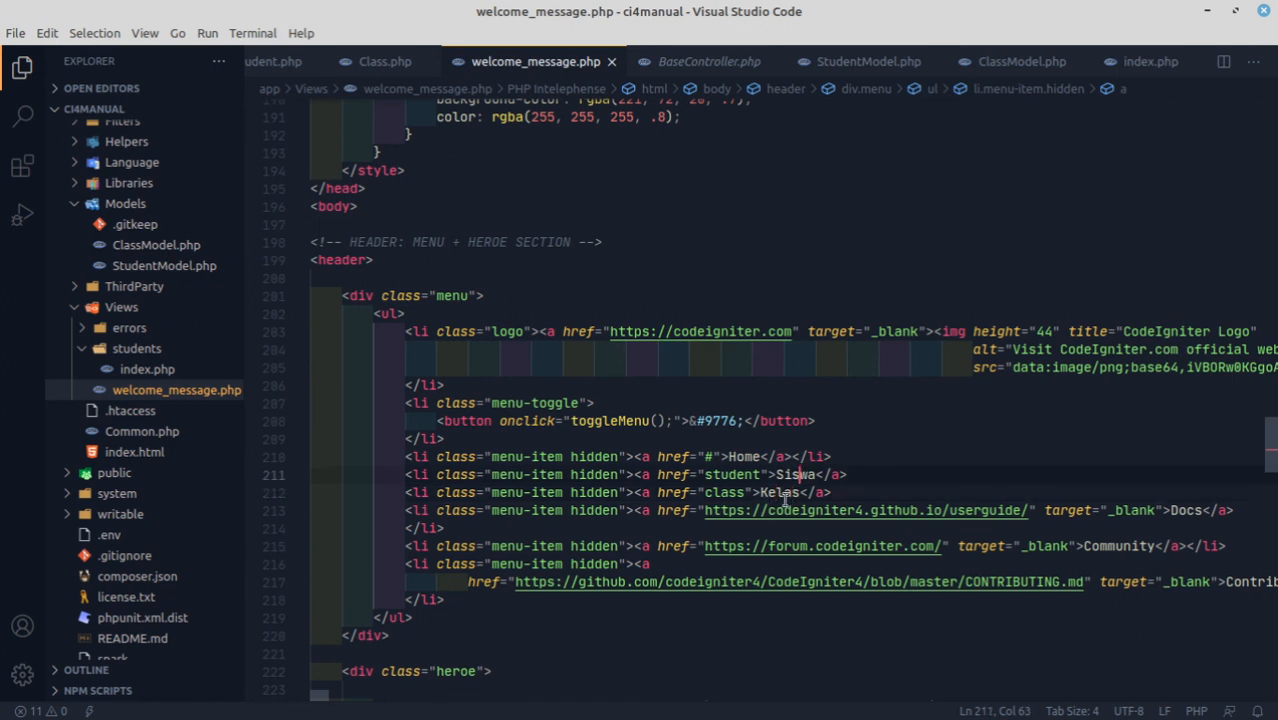
click(784, 510)
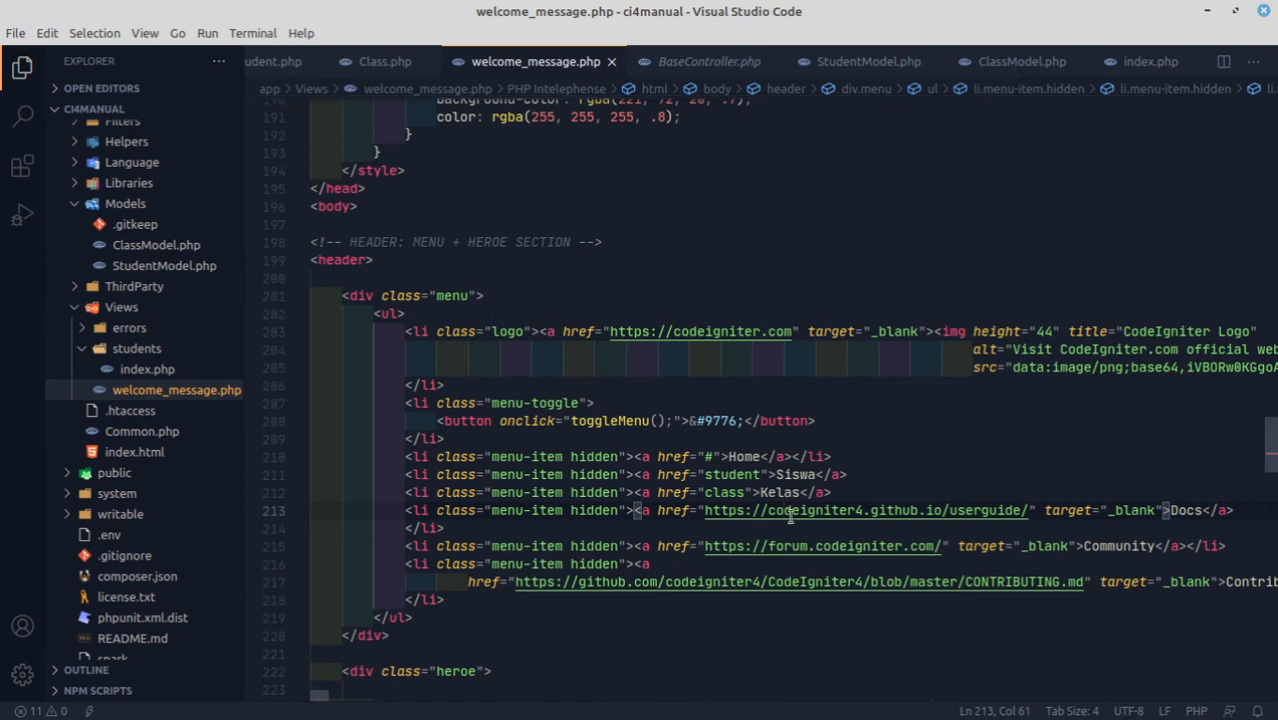
click(769, 492)
click(790, 474)
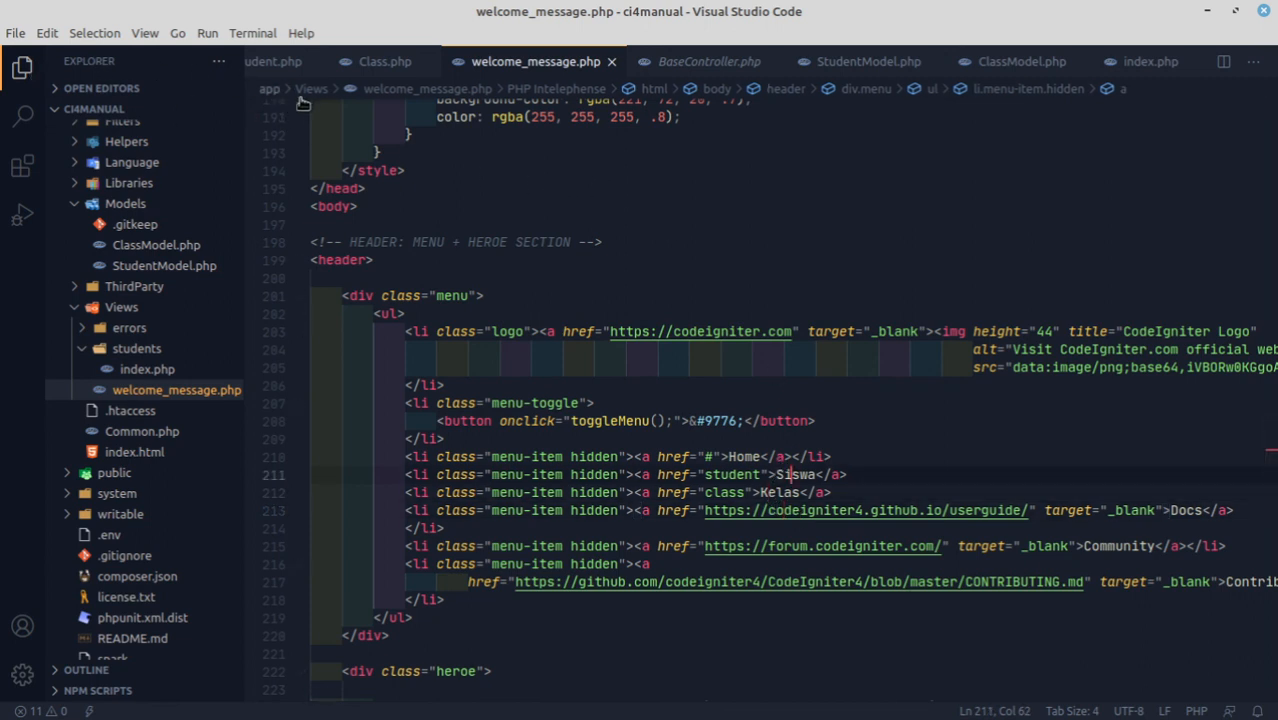
View the Student.php controller and open the project's .env file.
click(262, 64)
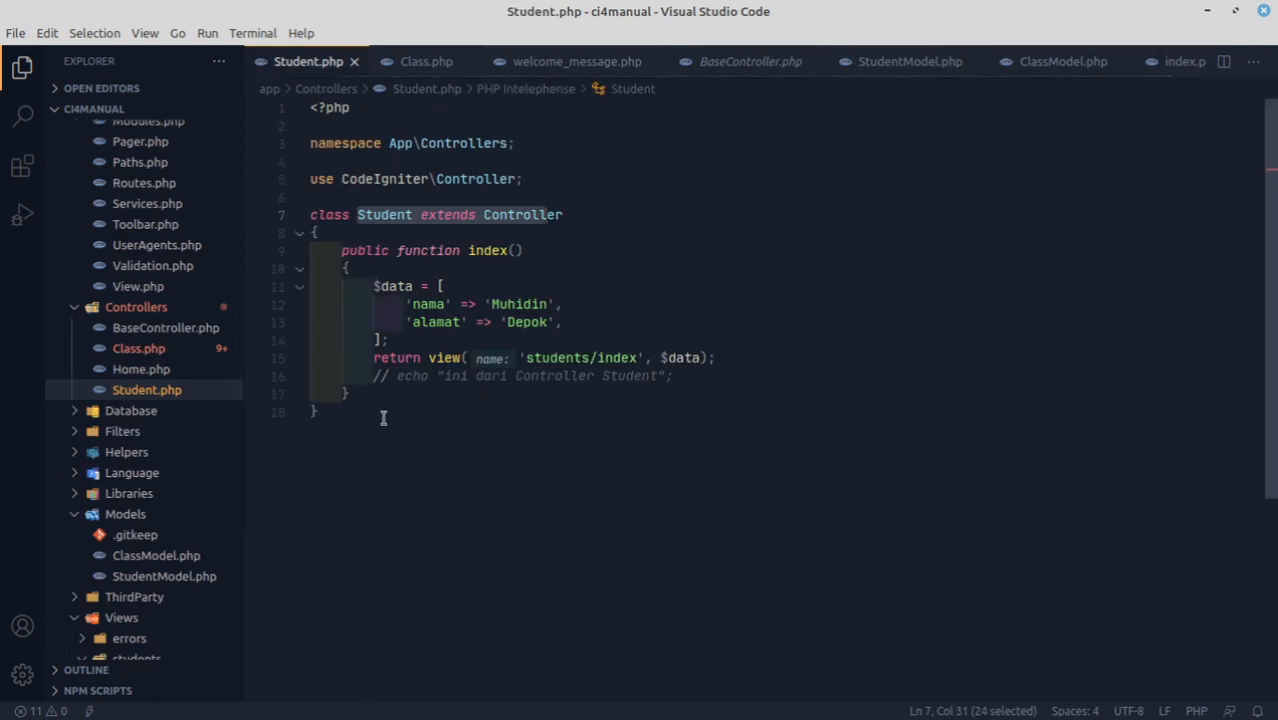
scroll(130, 520, down, 5)
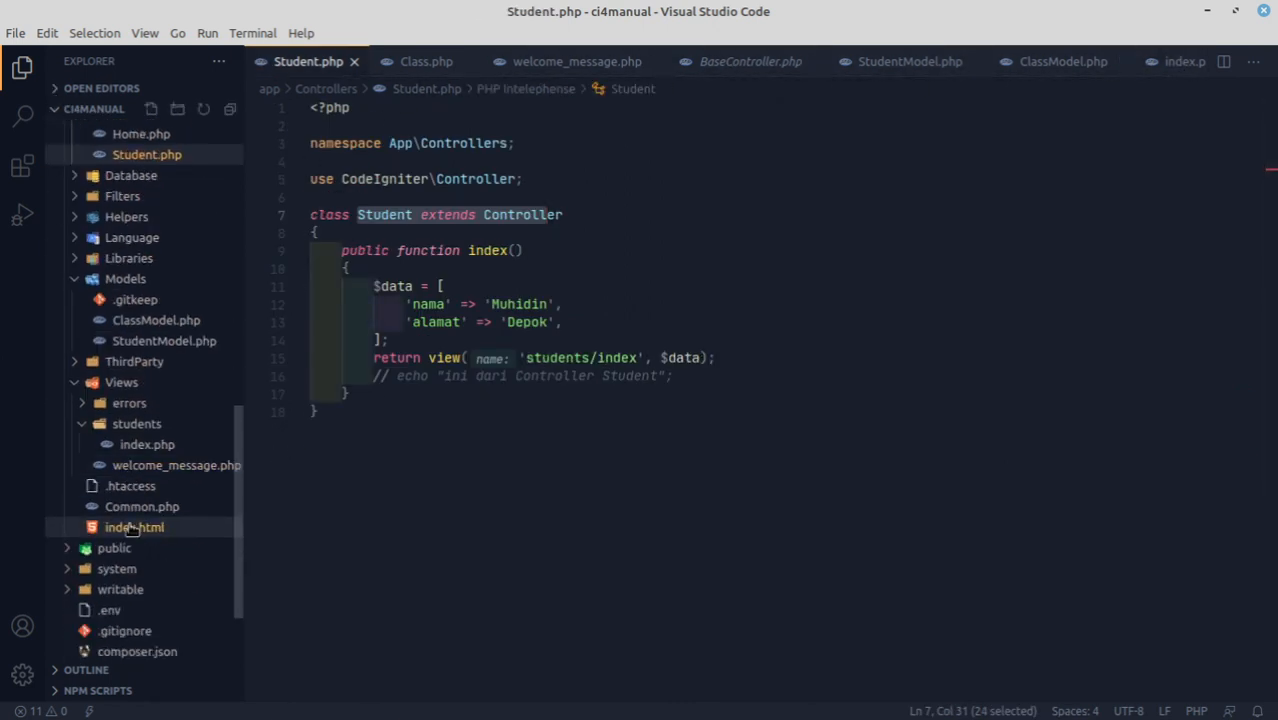
double_click(108, 505)
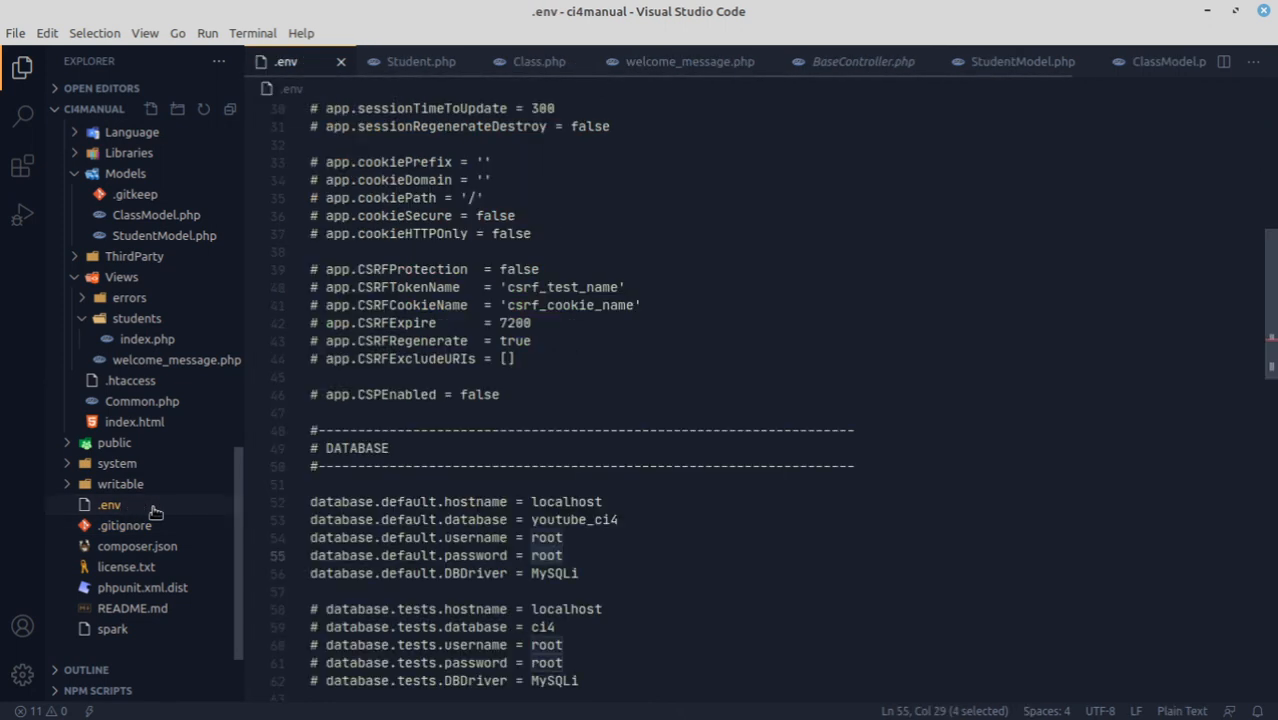
Try commenting out the database.default.hostname line in .env with a # and remove the mark again.
click(418, 502)
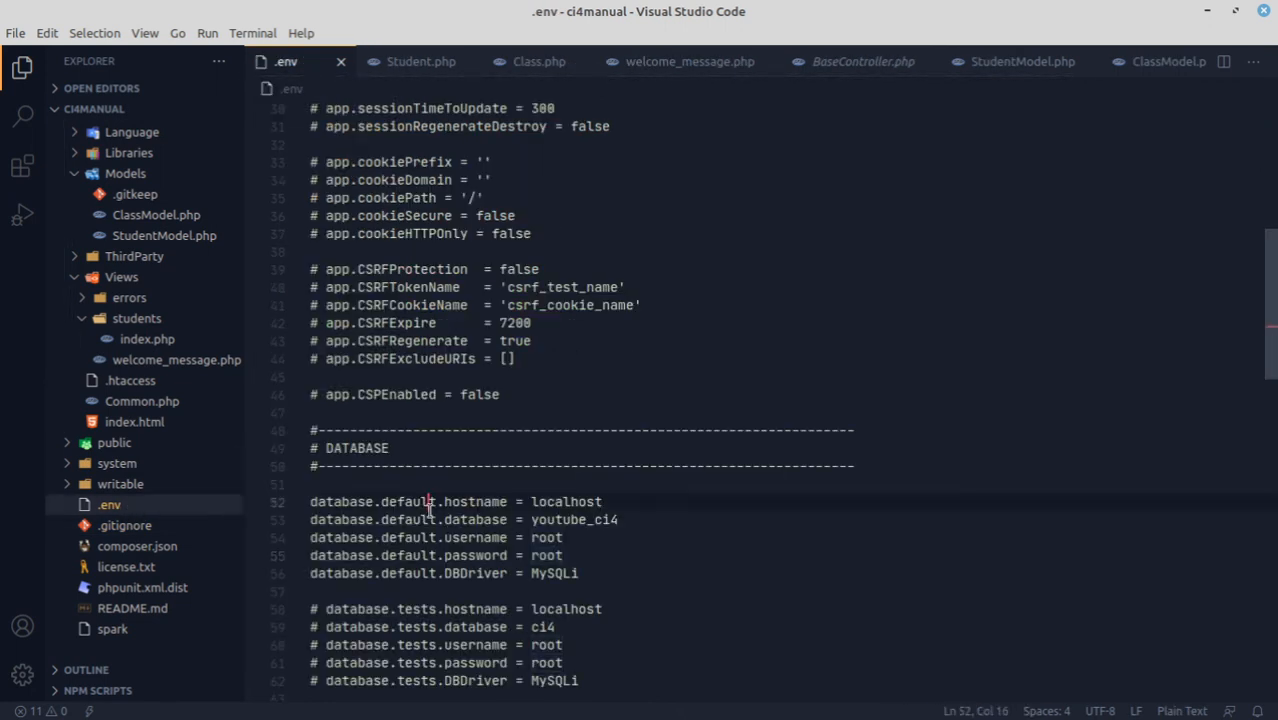
click(310, 504)
click(334, 502)
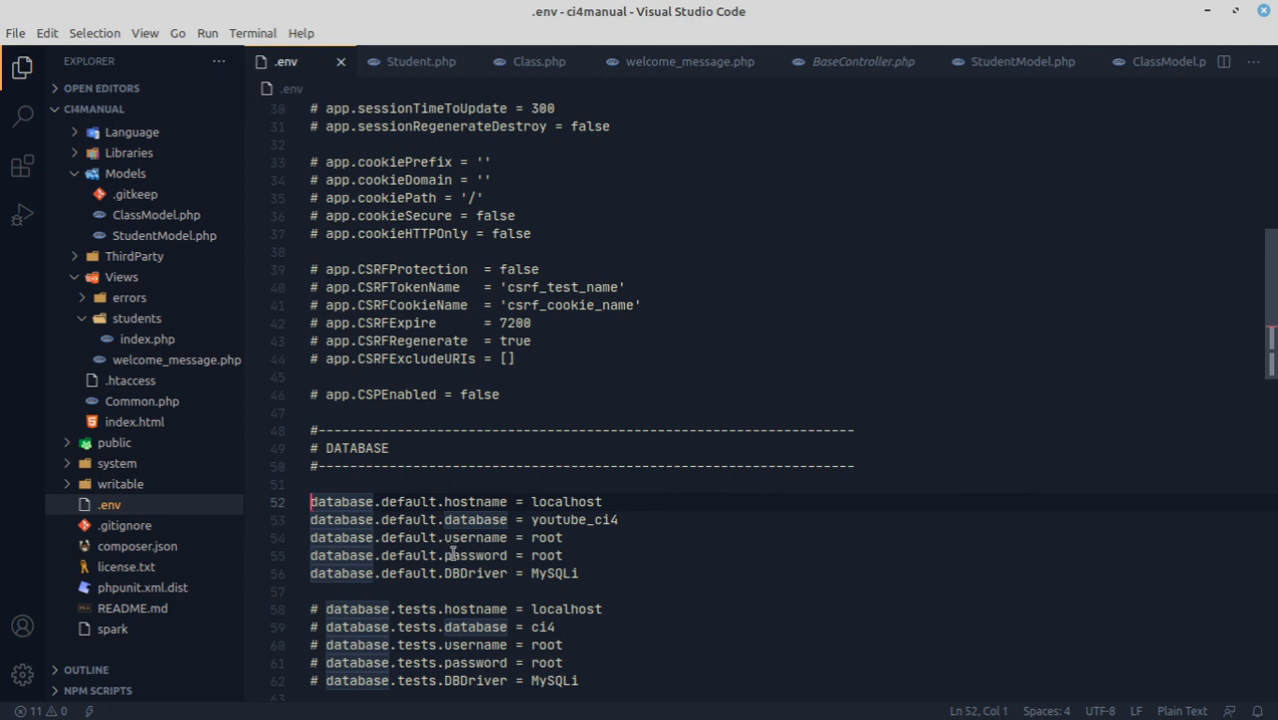
text(#)
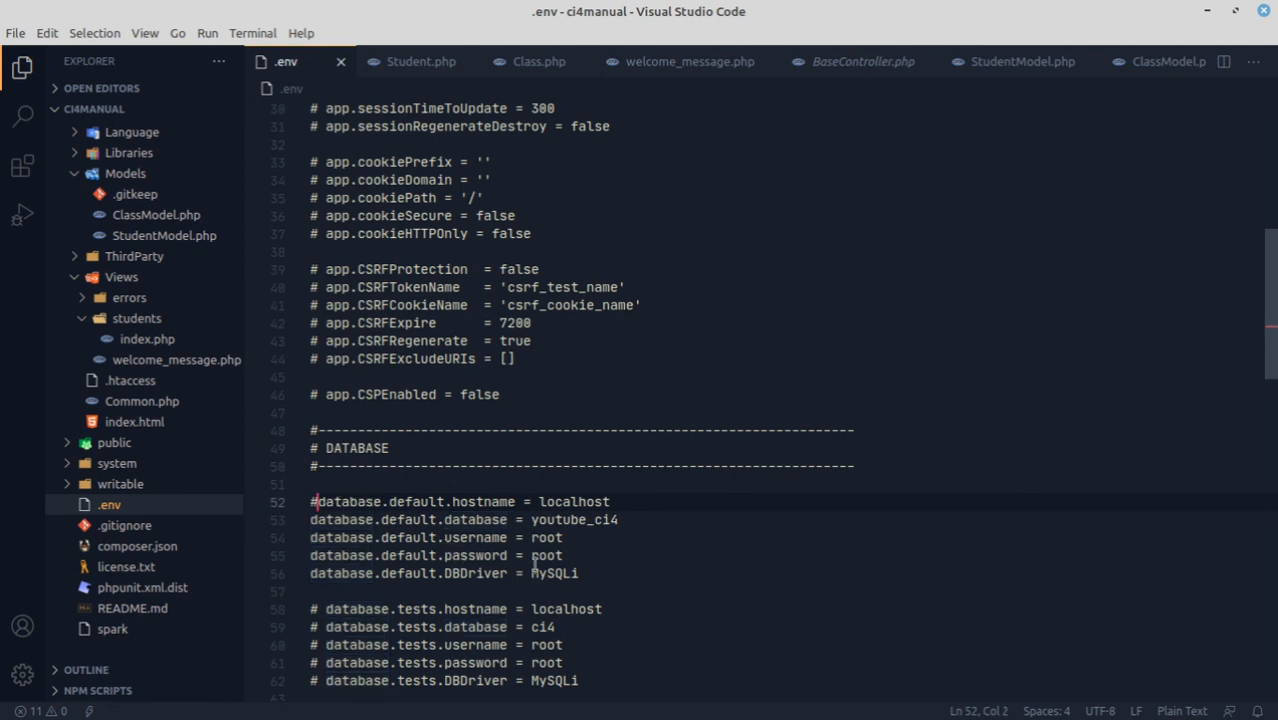
key(BackSpace)
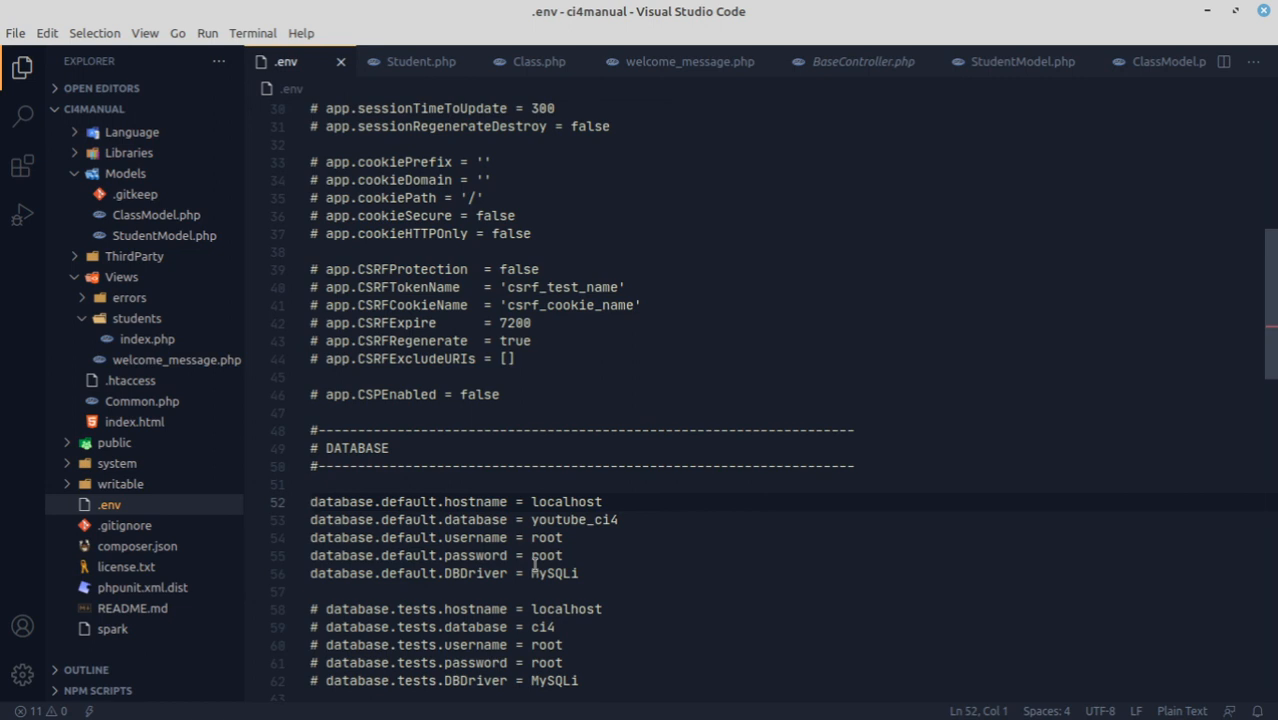
scroll(535, 565, down, 1)
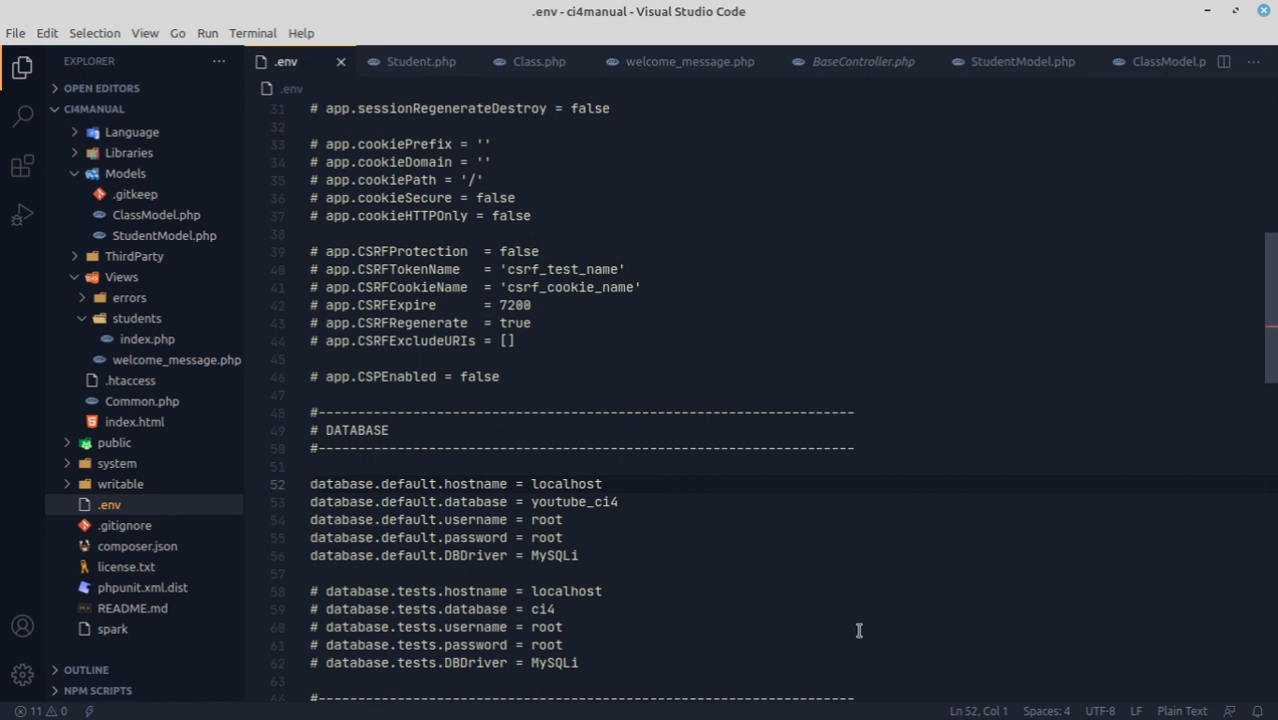
key(shift+Down)
key(shift+Down)
key(Up)
key(Down)
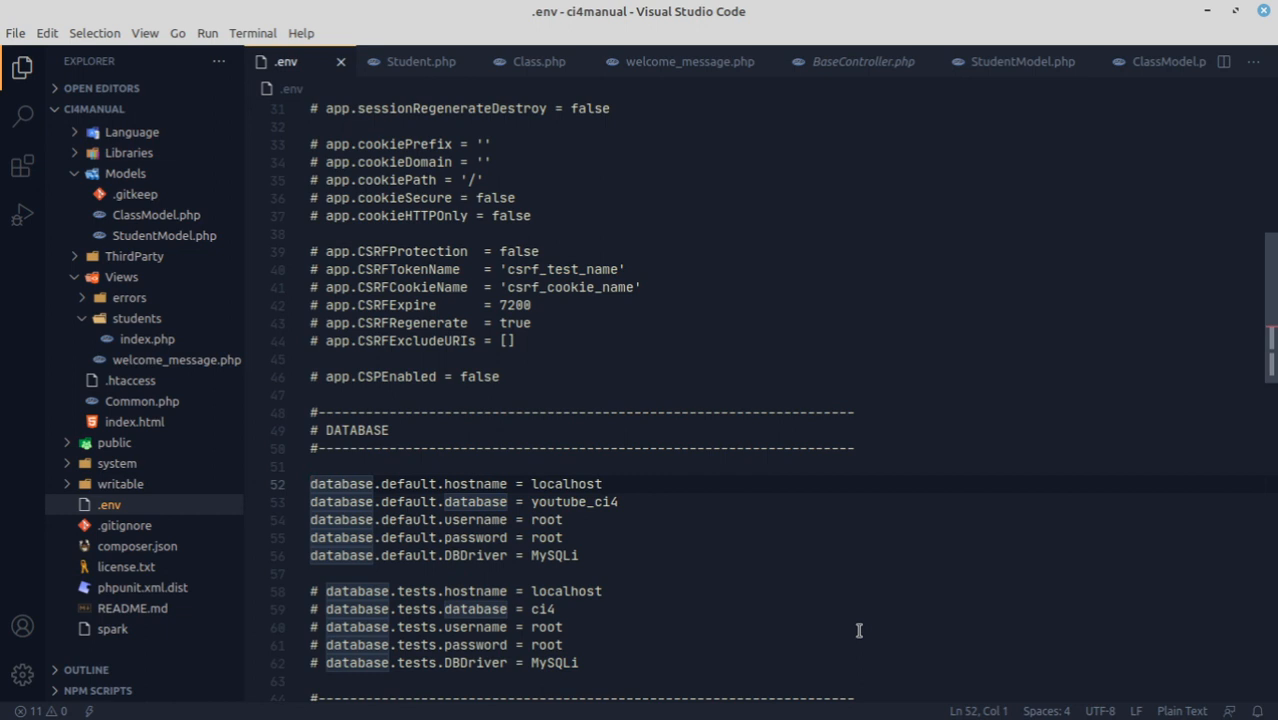
Comment out the five database.default lines in .env at once by adding a # with multiple cursors.
key(ctrl+shift+Down)
key(ctrl+shift+Down)
key(ctrl+shift+Down)
key(ctrl+shift+Down)
text(#)
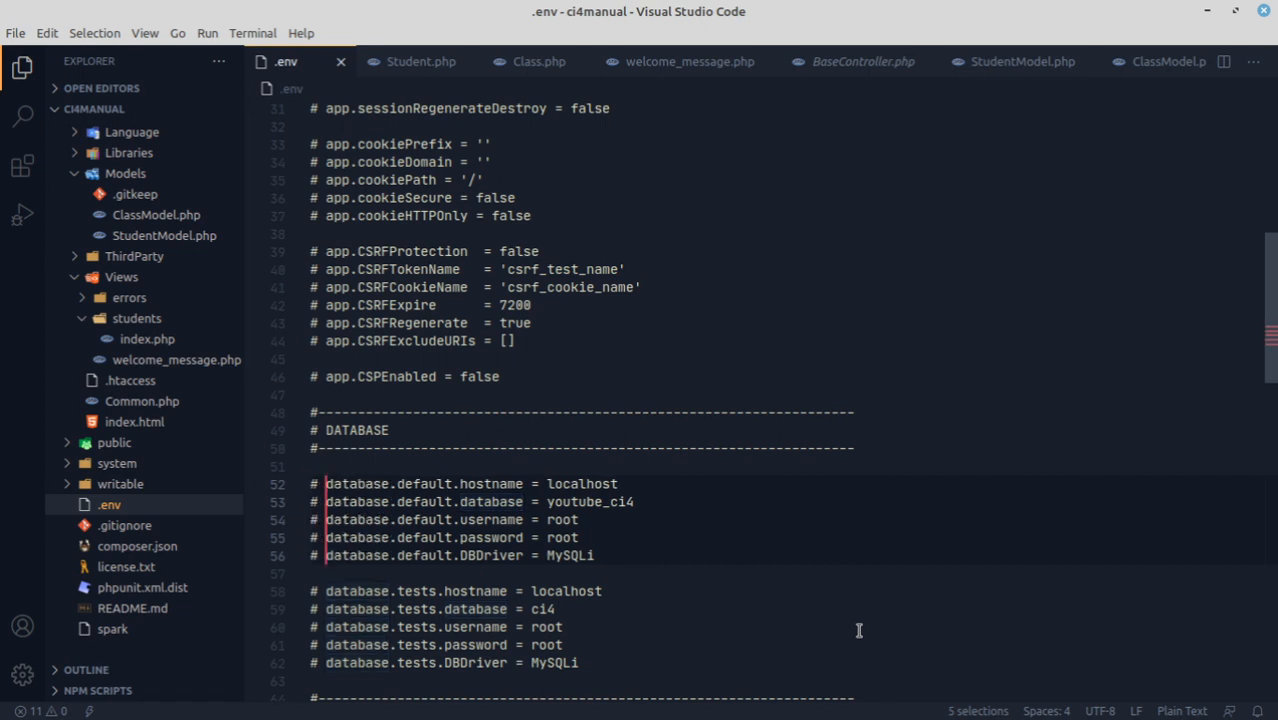
key(BackSpace)
key(Escape)
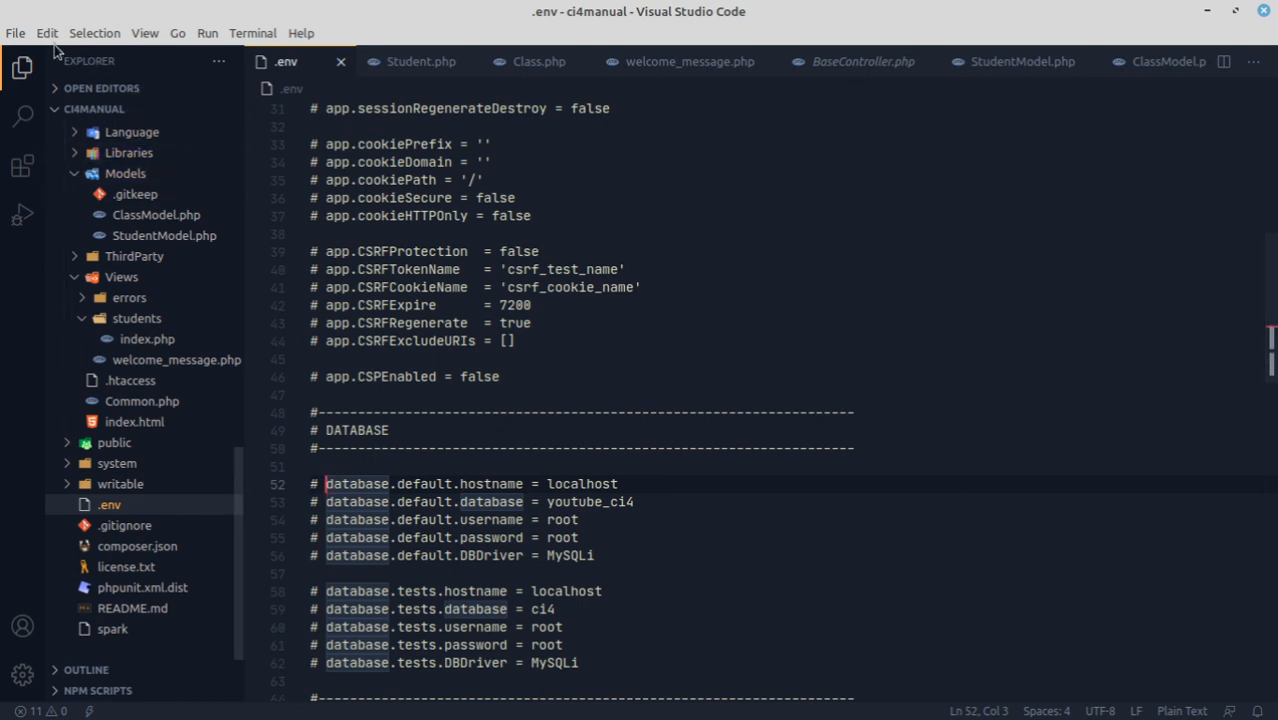
Look up the editor's selection commands for adding cursors above and below a line.
click(142, 34)
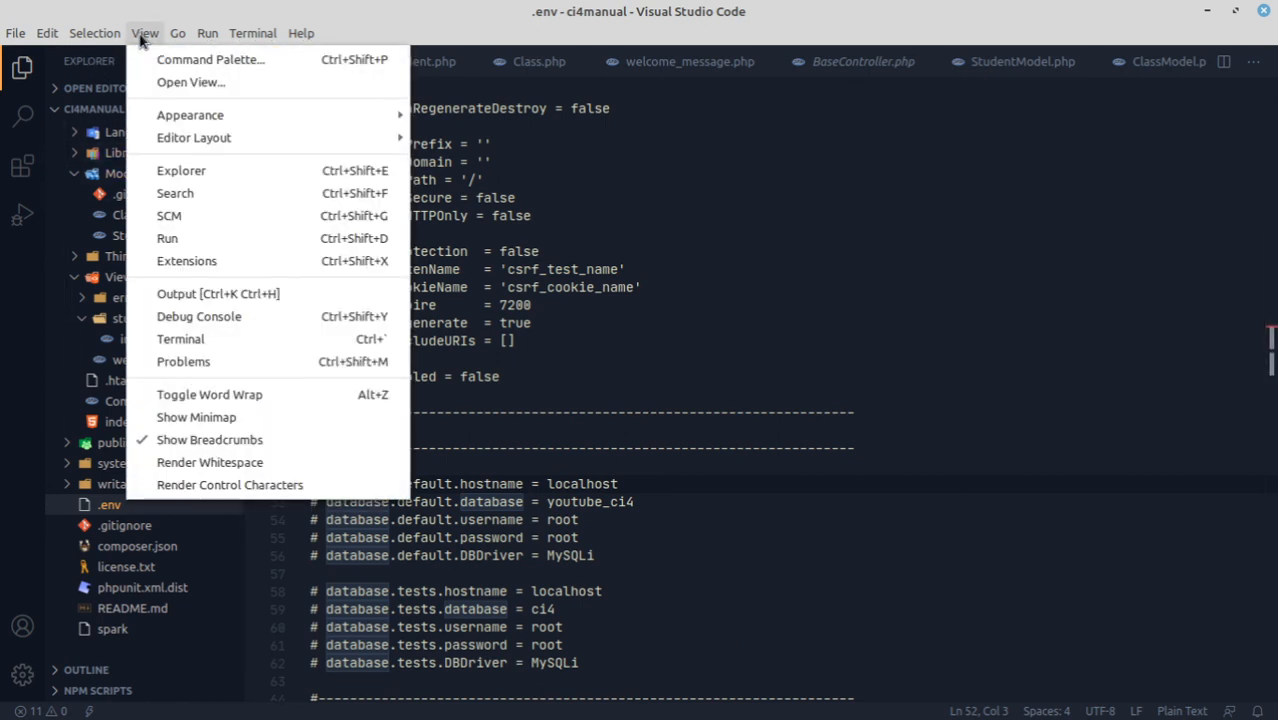
mouse_move(44, 34)
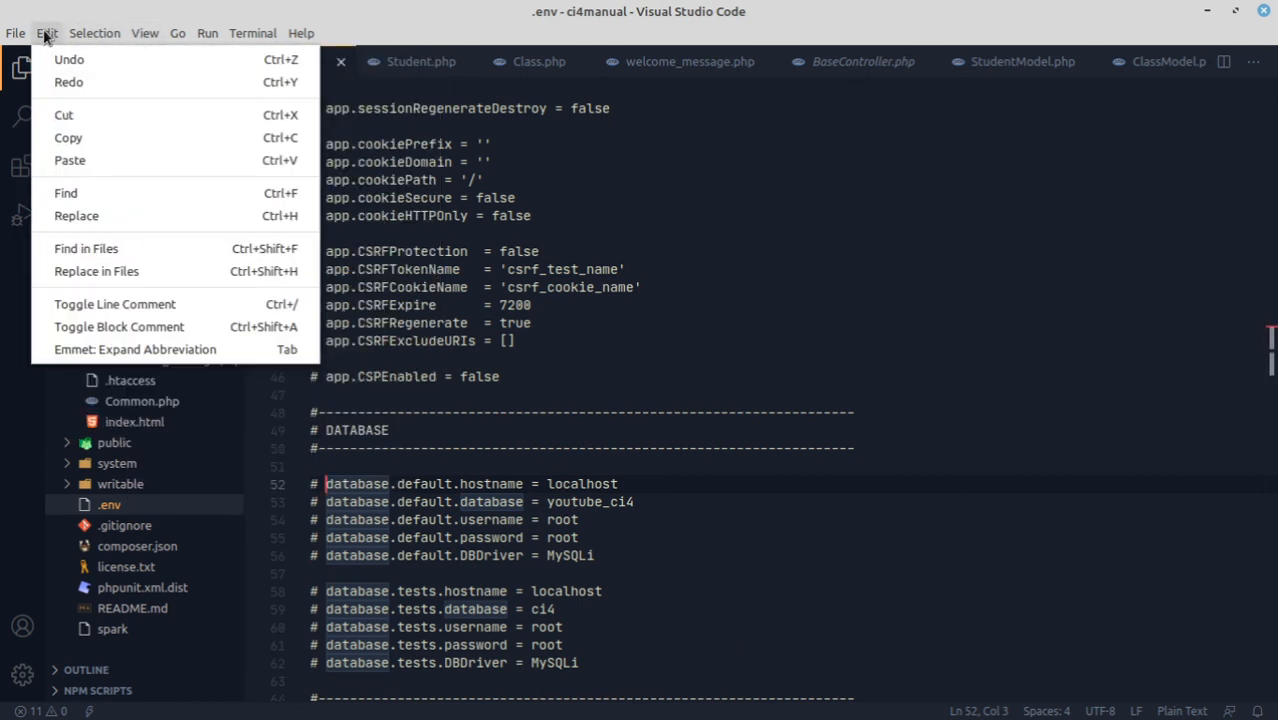
mouse_move(95, 35)
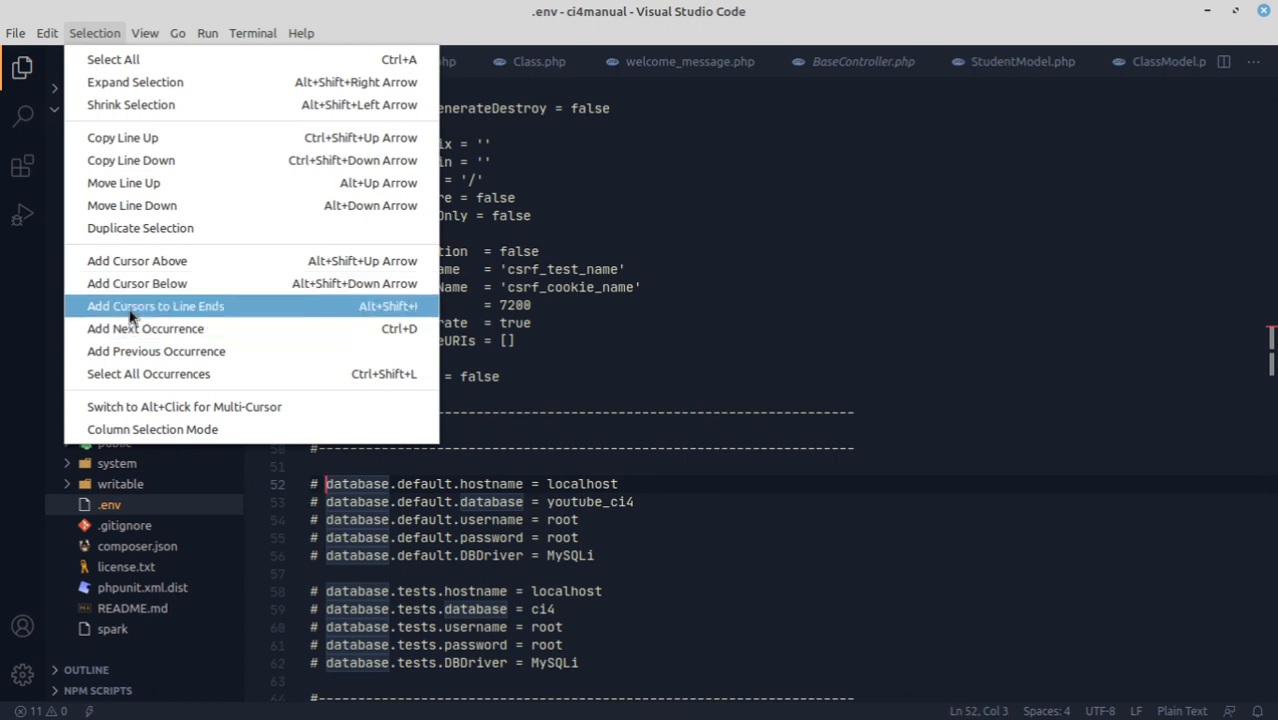
click(707, 513)
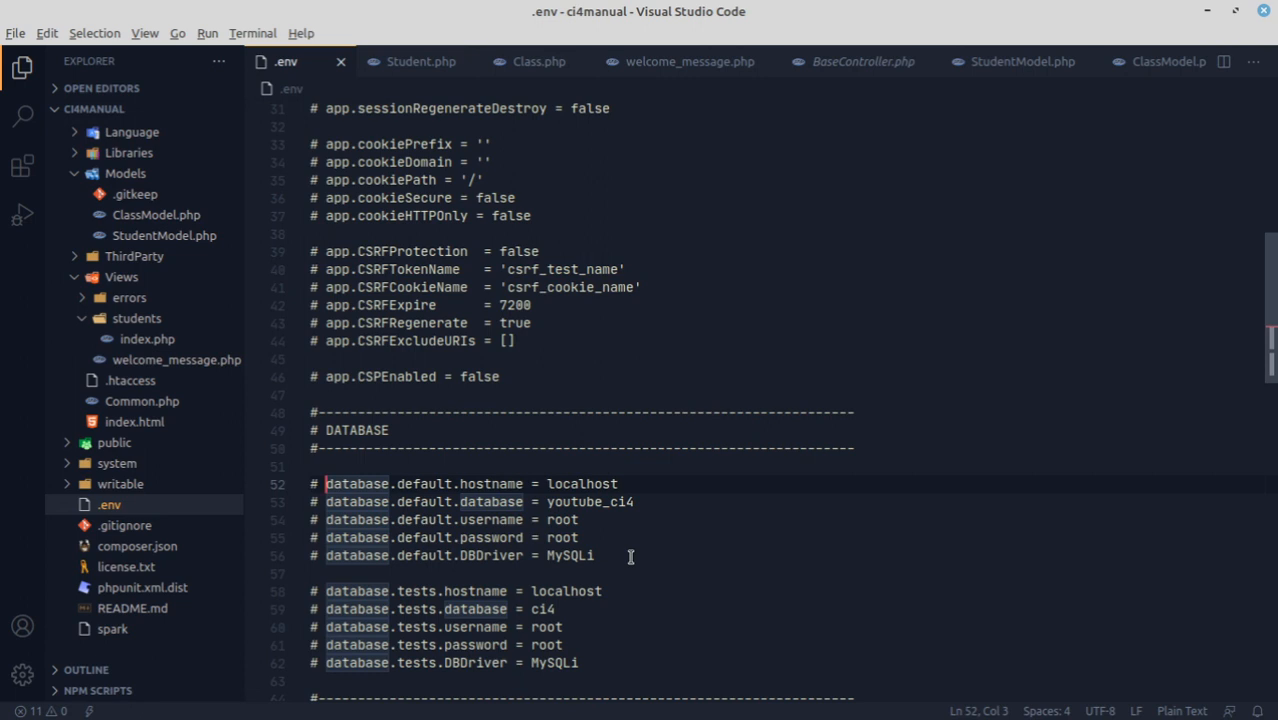
Remove the # marks from all five database.default lines at once with multiple cursors.
key(shift+alt+Down)
key(shift+alt+Down)
key(shift+alt+Down)
key(shift+alt+Down)
key(BackSpace)
key(BackSpace)
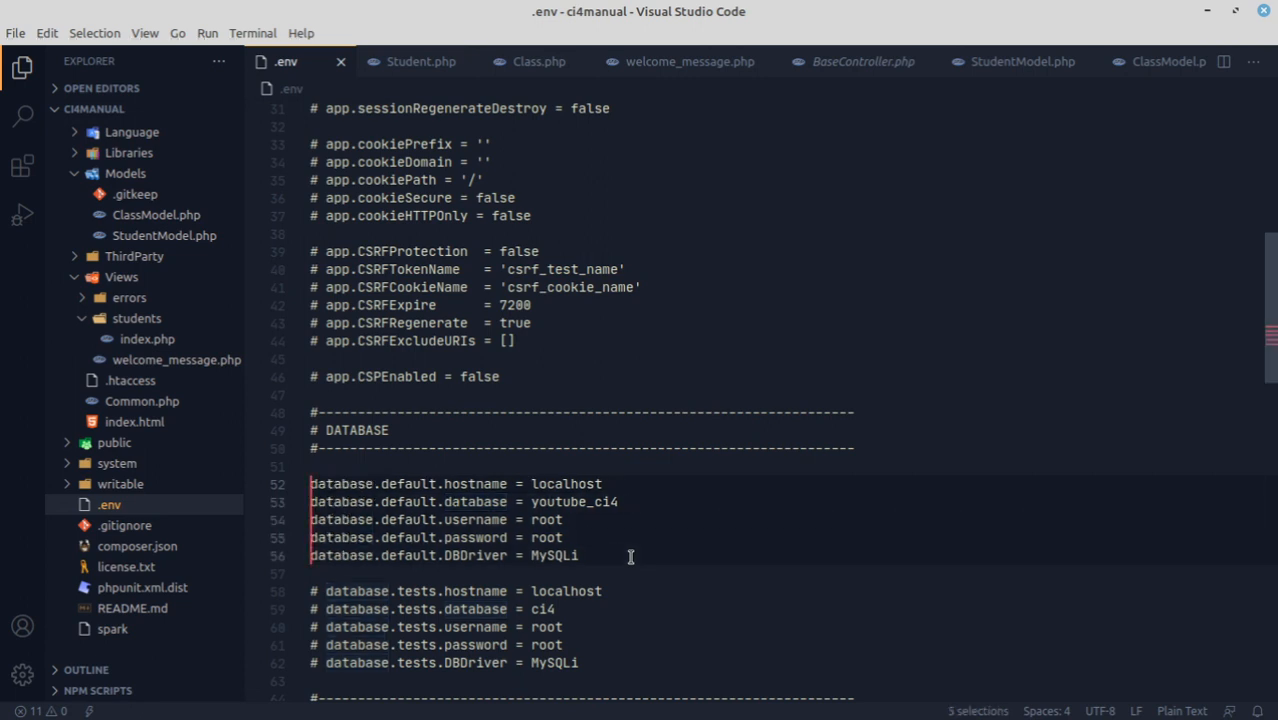
Set database.default.database to youtube_ci4manual and leave the database.default.password value empty.
click(625, 502)
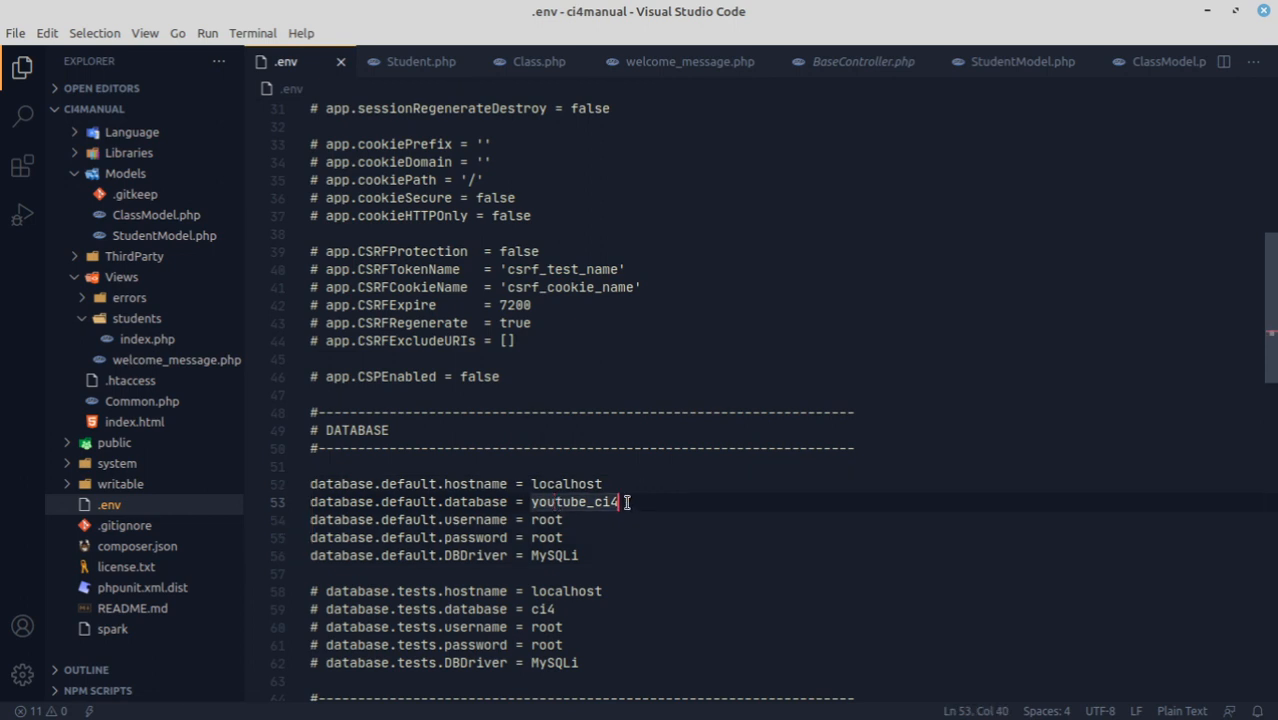
text(manual)
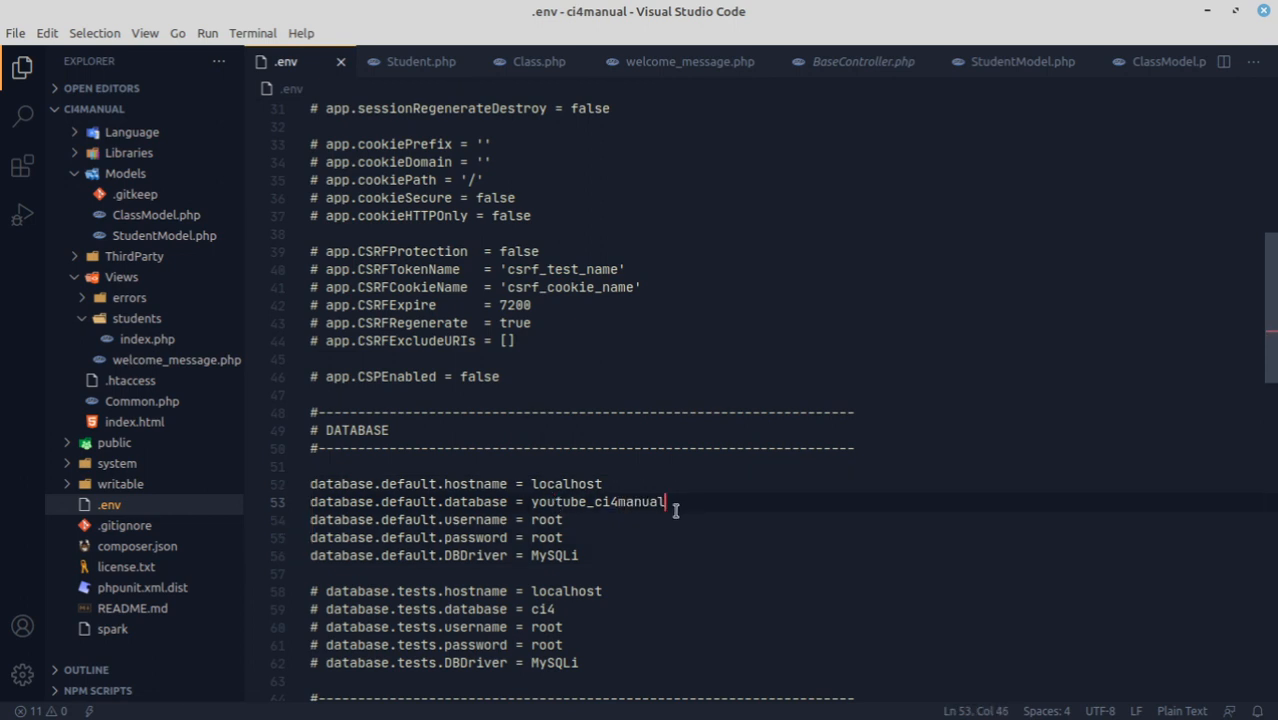
click(579, 537)
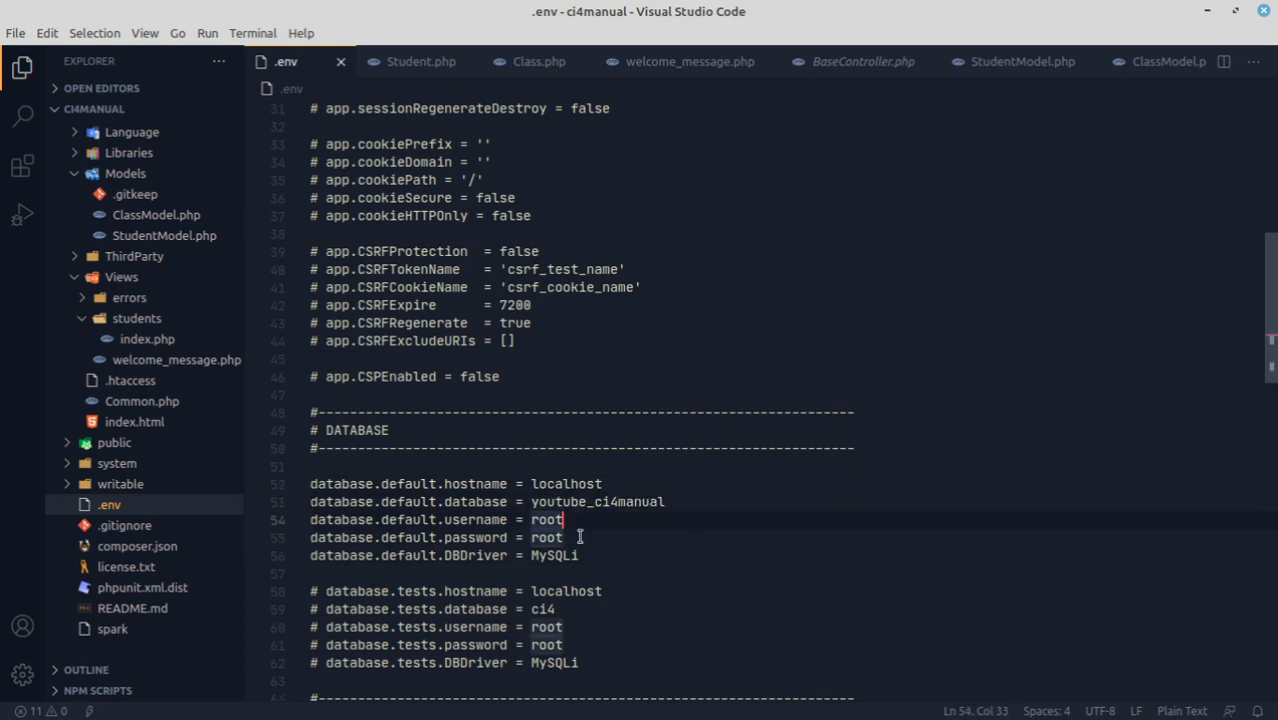
key(BackSpace)
key(BackSpace)
key(BackSpace)
key(BackSpace)
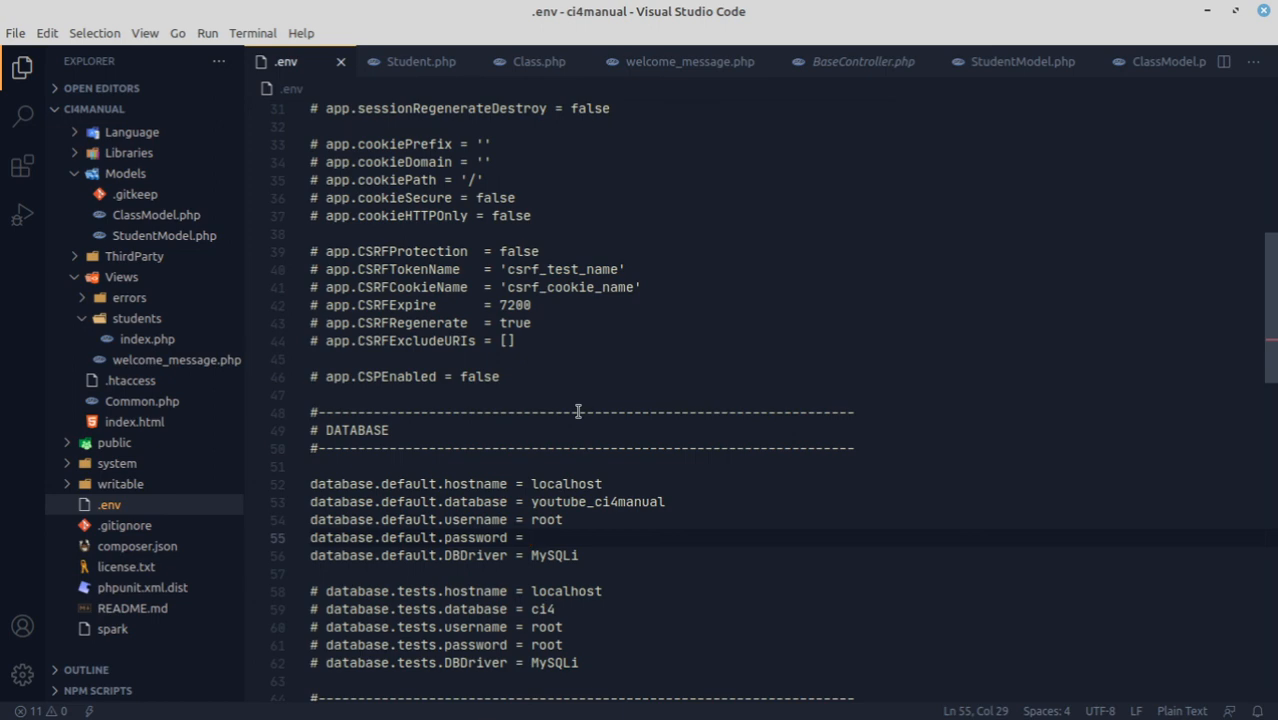
scroll(568, 360, up, 4)
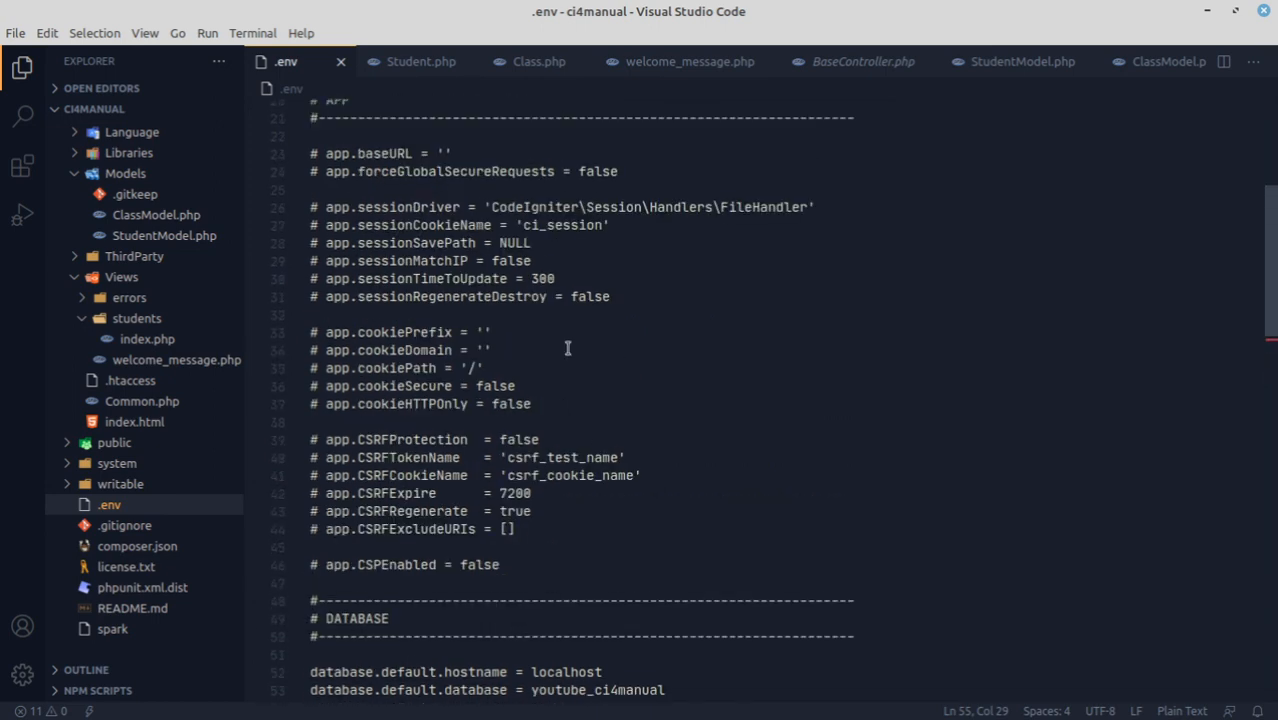
scroll(570, 355, down, 10)
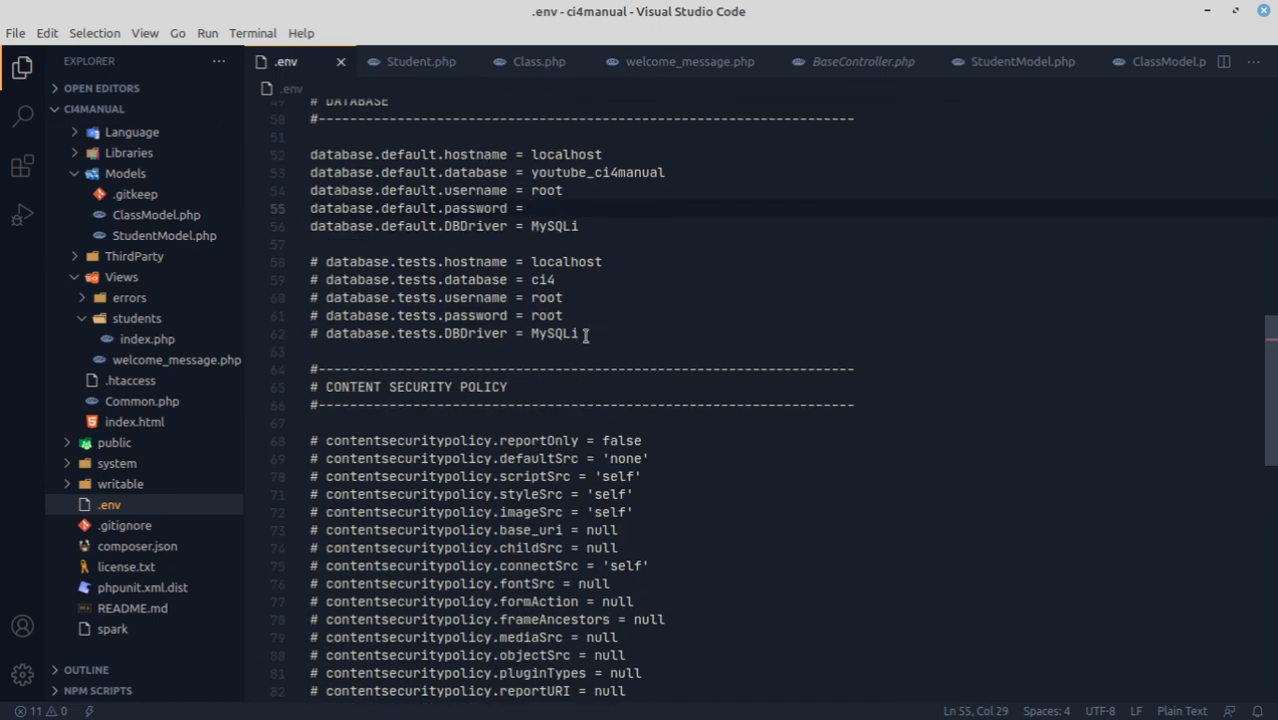
mouse_move(500, 718)
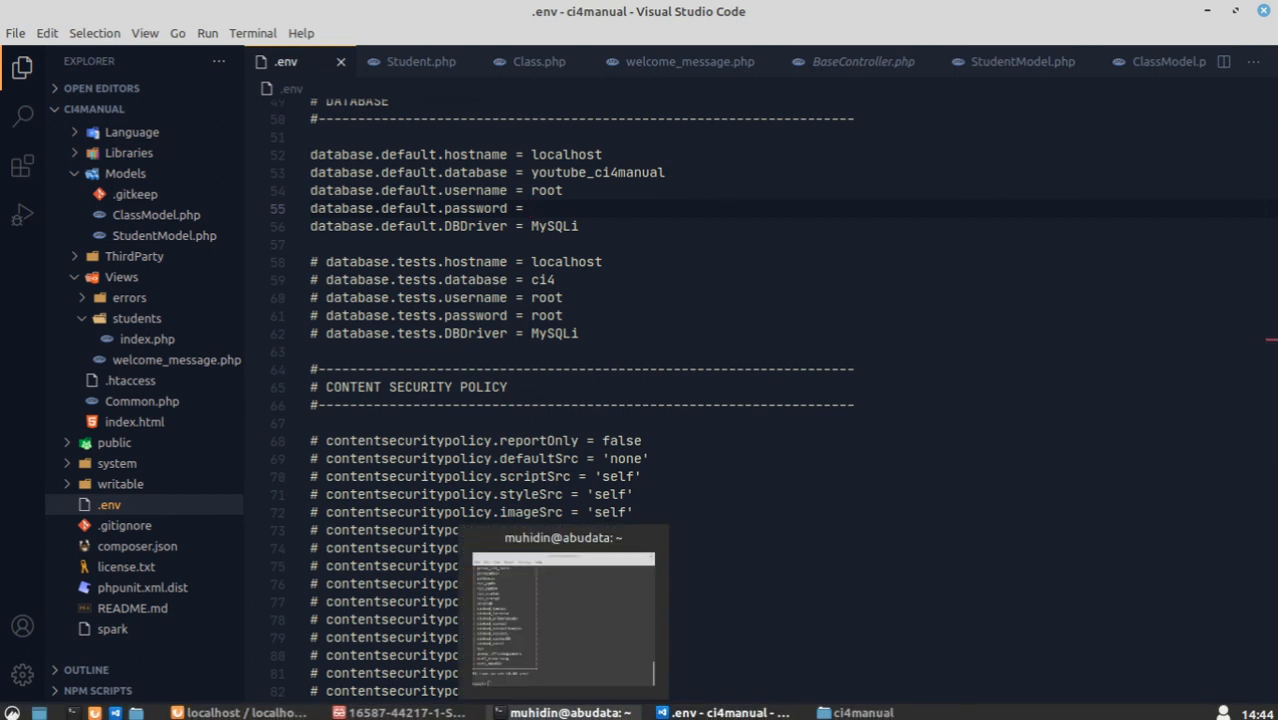